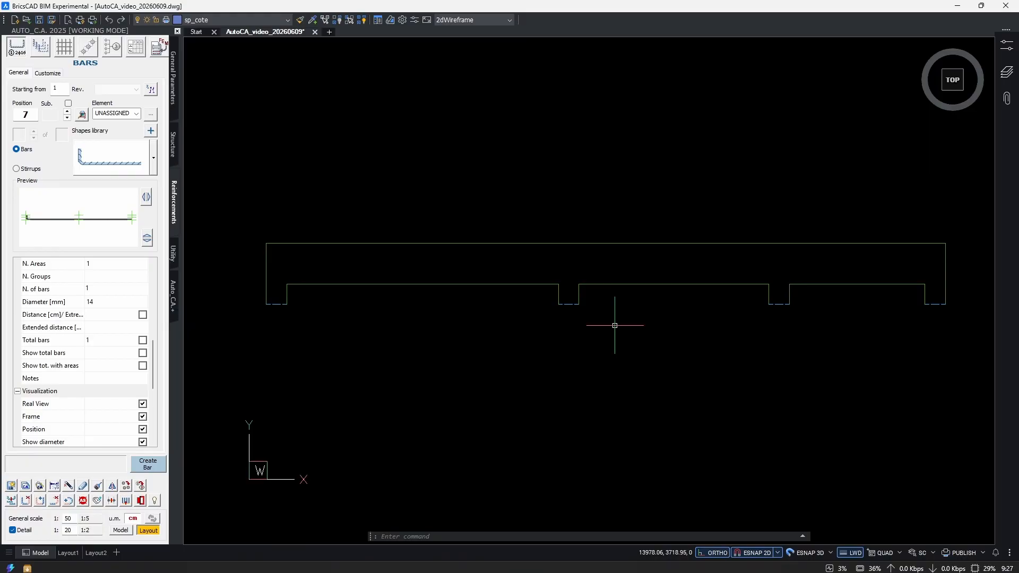
Add a linear dimension below the beam for the clear span between the first and second supports.
text(d)
key(Return)
key(Return)
click(507, 285)
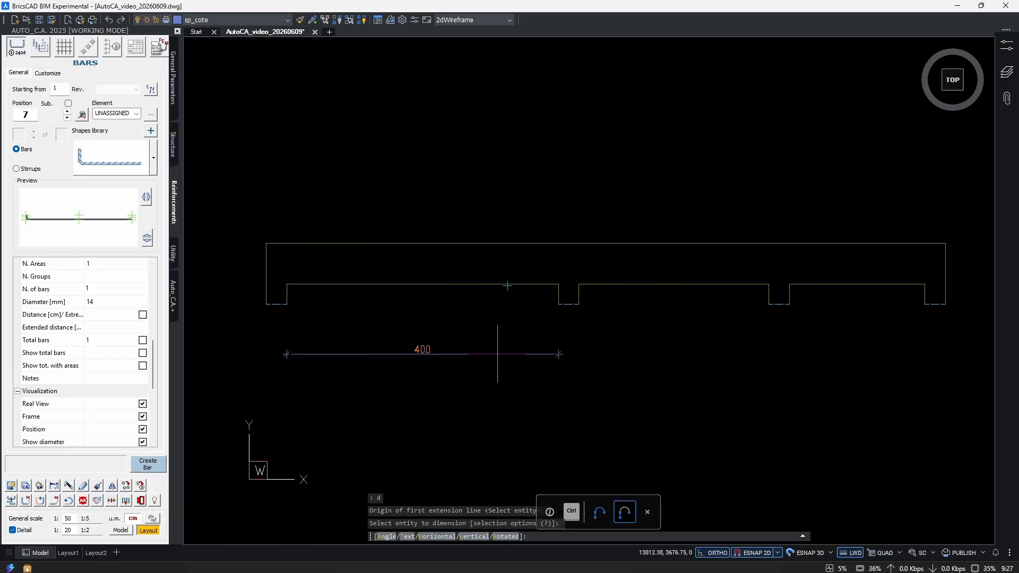
click(497, 354)
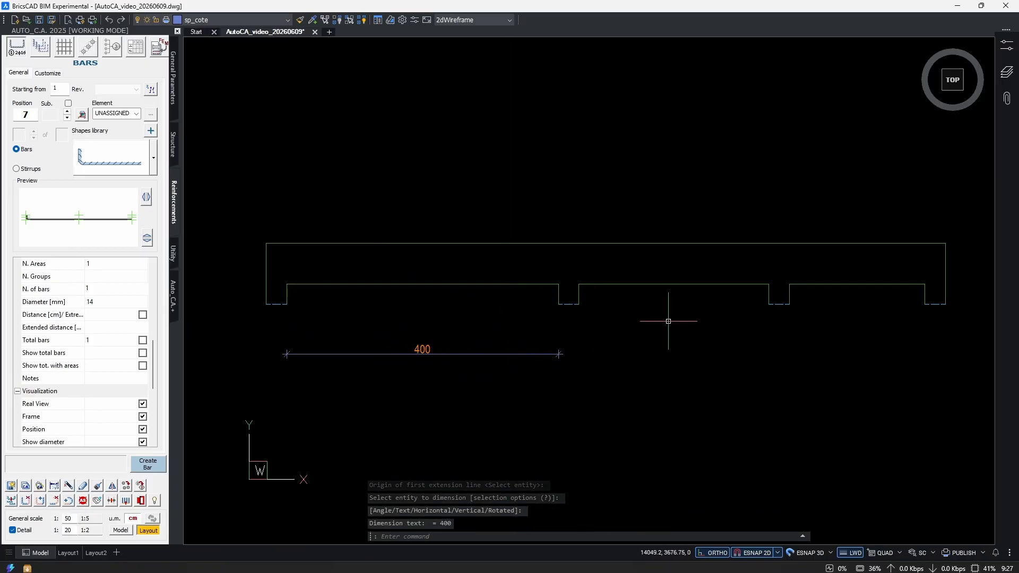
Dimension the clear spans of the second and third bays, in line with the first span's dimension.
key(Return)
key(Return)
click(667, 285)
click(534, 351)
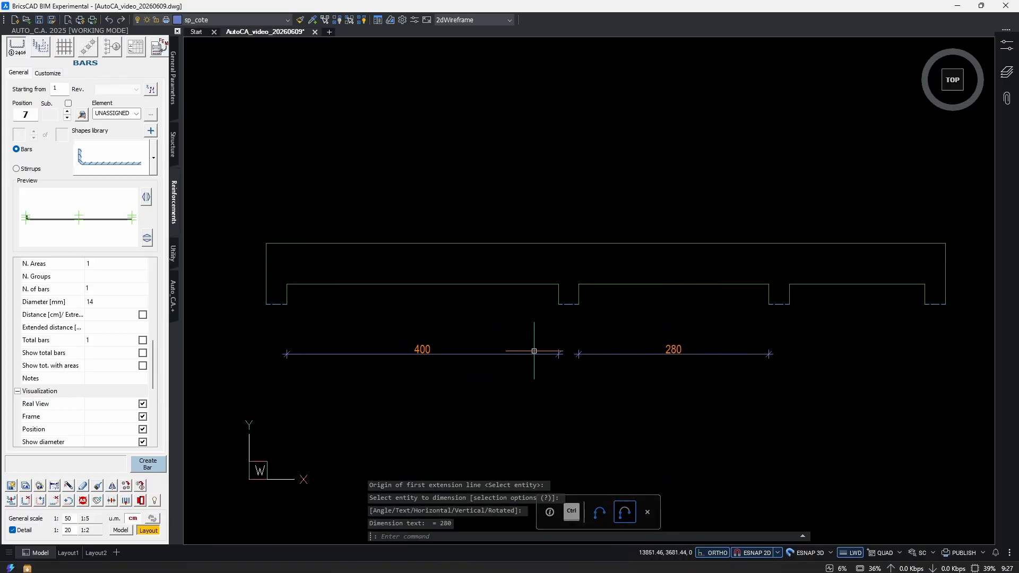
key(Return)
key(Return)
click(840, 288)
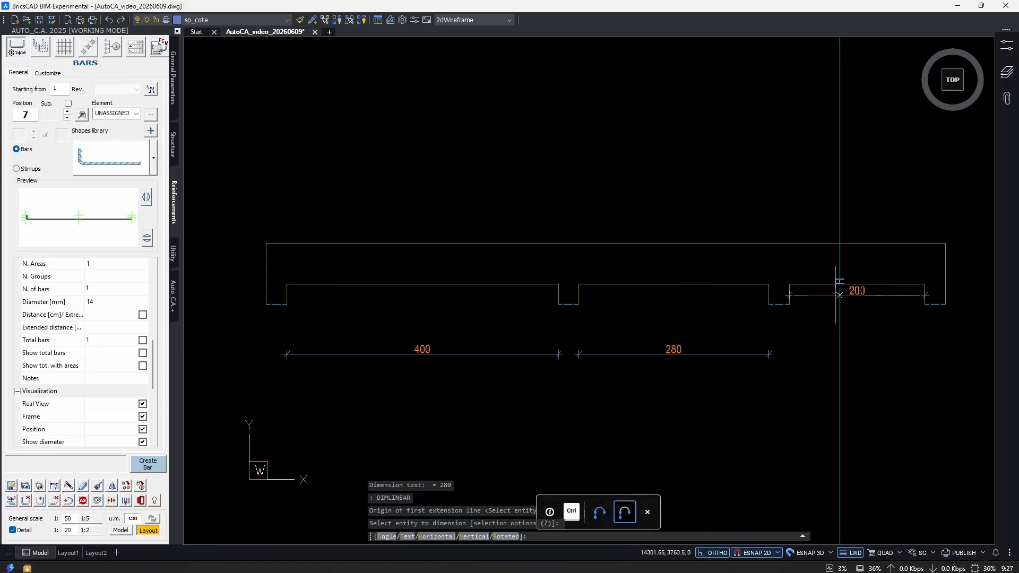
click(752, 352)
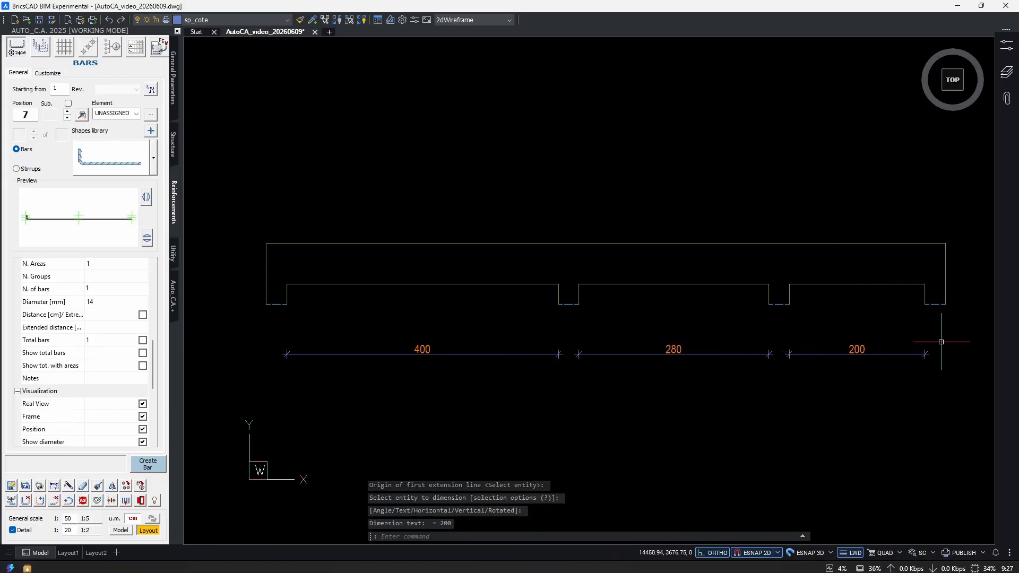
Add a vertical dimension for the beam's depth beyond its first support.
key(Return)
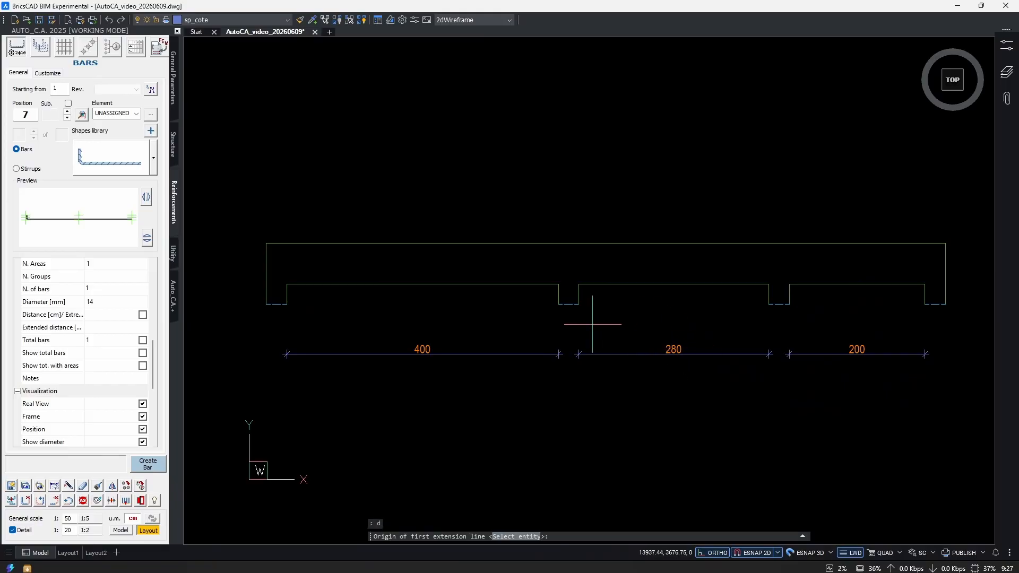
click(327, 284)
click(327, 244)
middle_drag(297, 269, 419, 252)
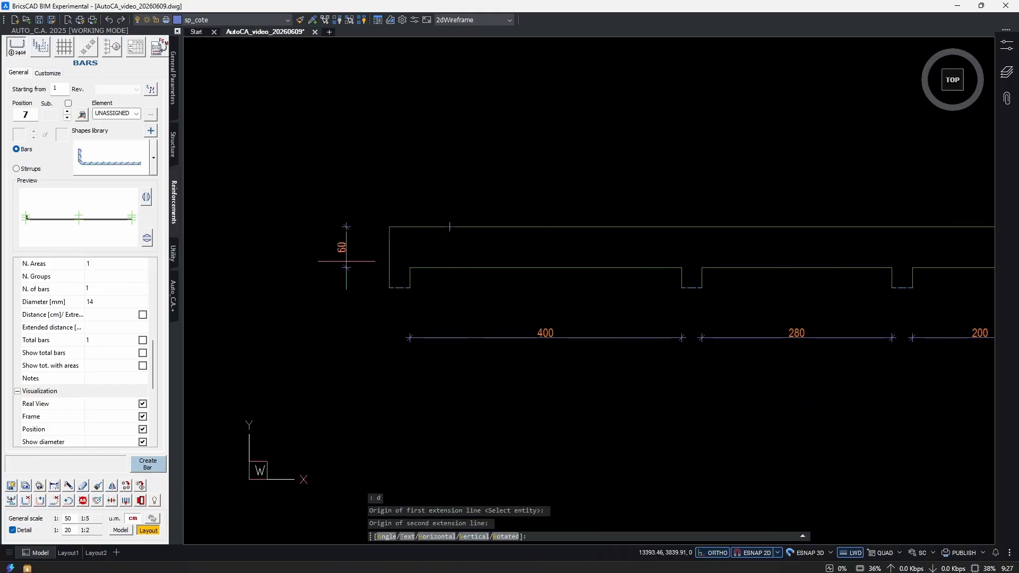
click(344, 261)
Draw a 30 by 60 cm rectangle beyond the beam's last support, level with the beam, as its cross-section.
middle_drag(619, 298, 515, 312)
text(rec)
key(Return)
middle_drag(794, 334, 405, 336)
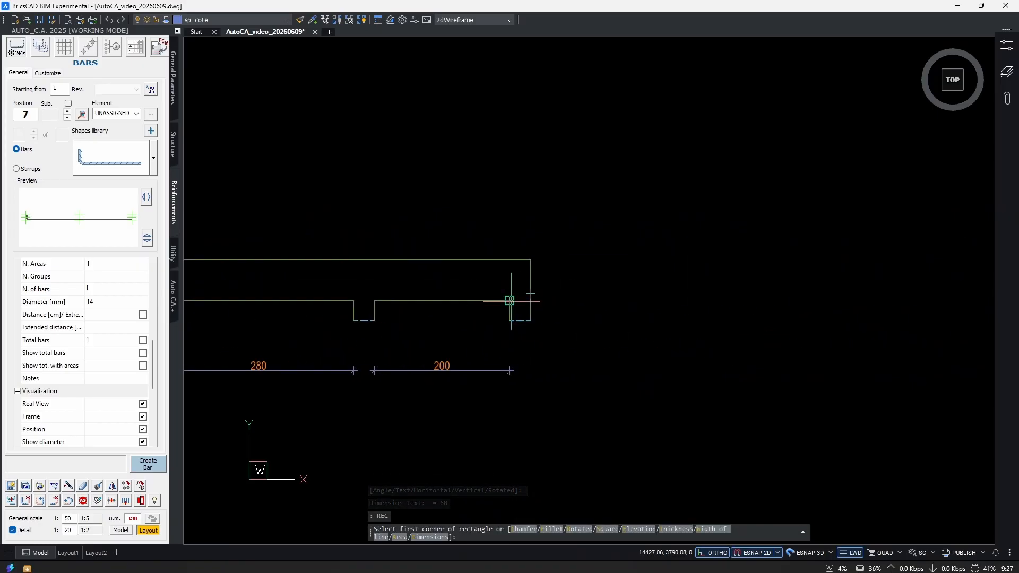
click(642, 301)
text(30)
key(Tab)
text(60)
key(Return)
Match the cross-section rectangle's properties to those of the beam outline.
middle_drag(689, 330, 720, 332)
text(ma)
key(Return)
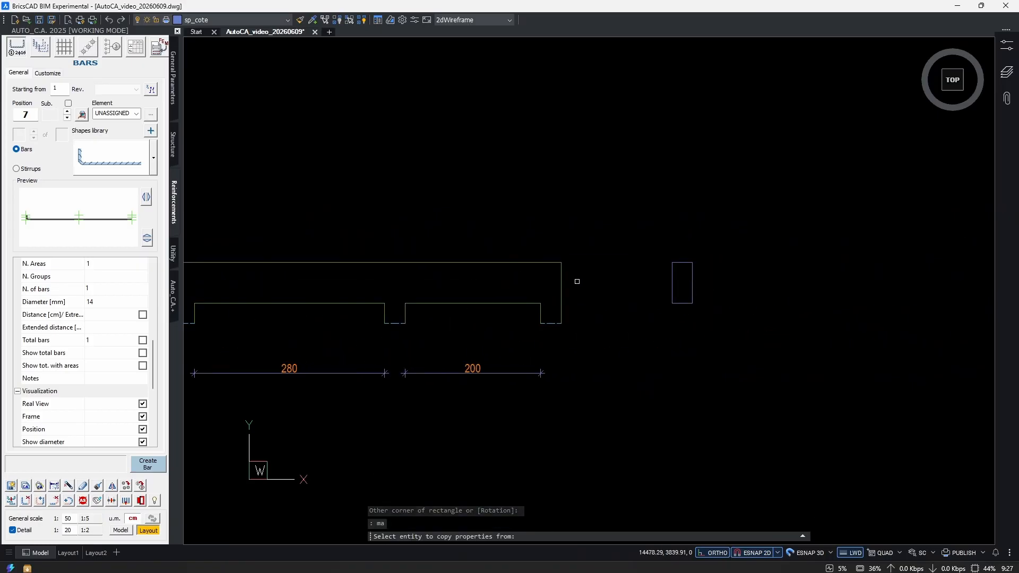
click(562, 271)
click(711, 245)
click(656, 309)
key(Return)
Look over the beam elevation with its span and depth dimensions and the cross-section.
middle_drag(401, 318, 675, 308)
scroll(674, 308, down, 1)
middle_drag(547, 295, 645, 287)
scroll(646, 285, up, 1)
middle_drag(737, 282, 602, 288)
scroll(601, 289, down, 1)
middle_drag(548, 307, 571, 310)
scroll(570, 309, up, 1)
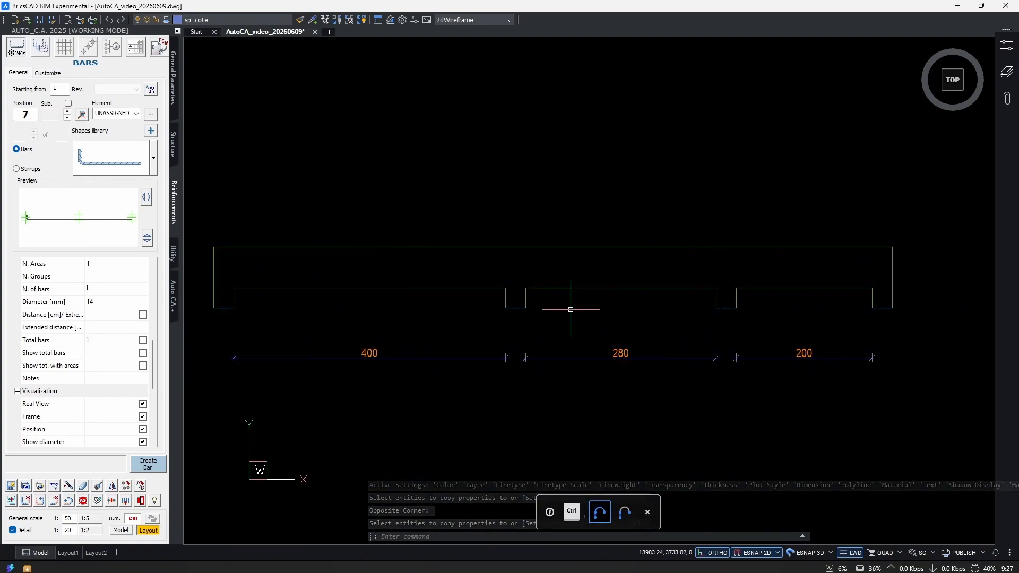
scroll(588, 311, down, 1)
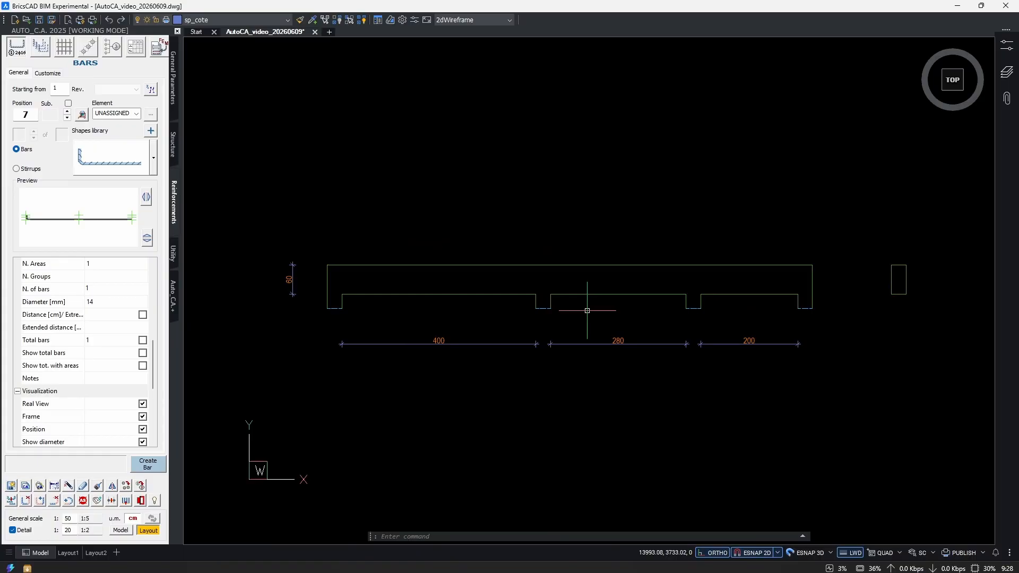
Choose the L-shaped bar 111 from the shapes library, with a real cover of 3 cm and the Both bars view.
click(153, 158)
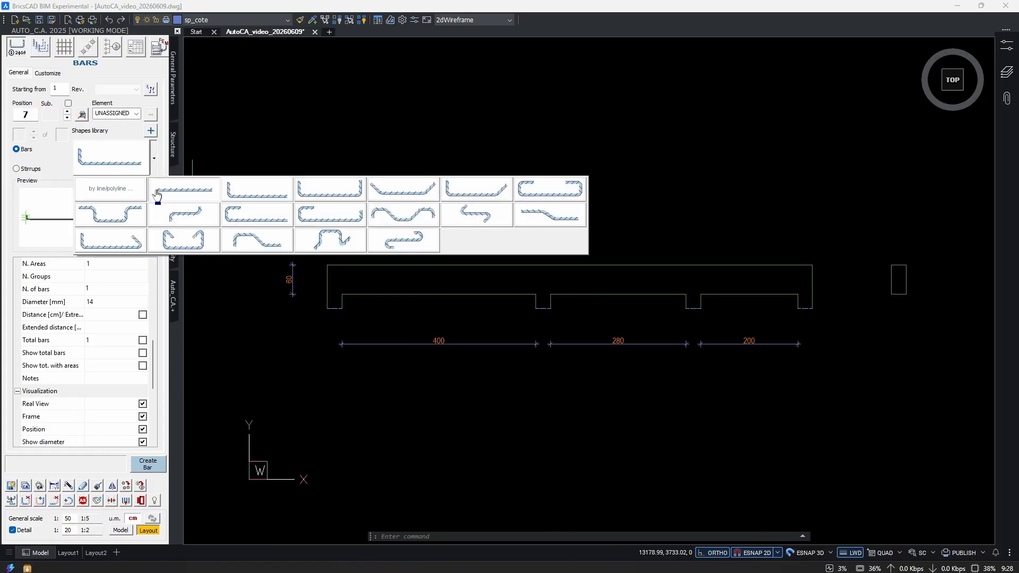
click(260, 191)
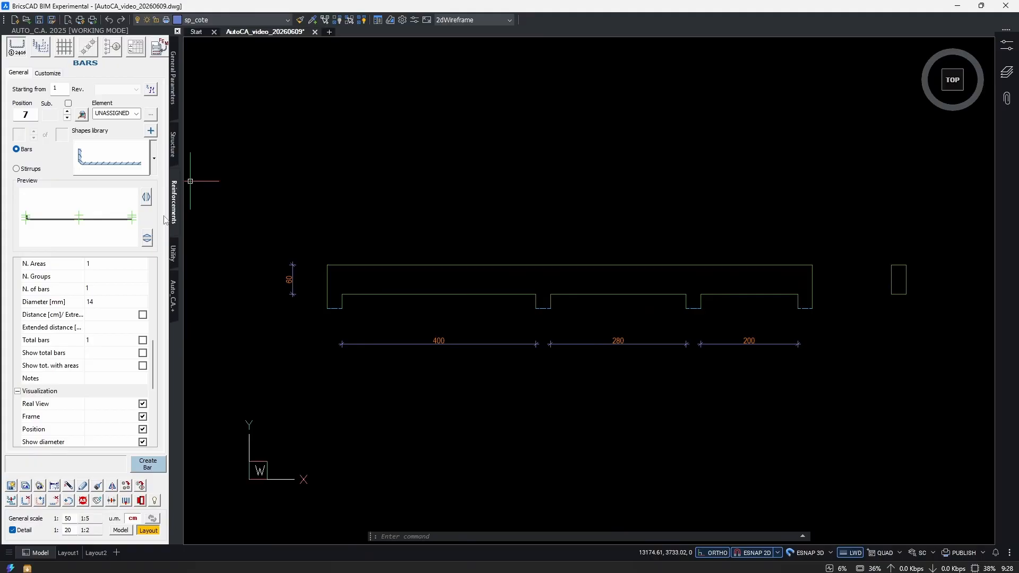
scroll(88, 308, down, 5)
click(104, 274)
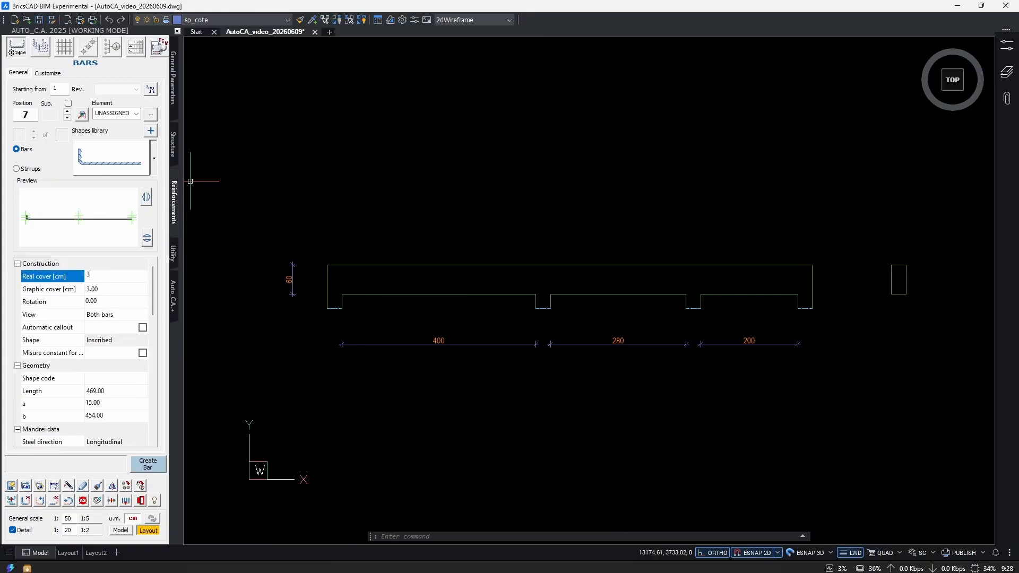
key(Tab)
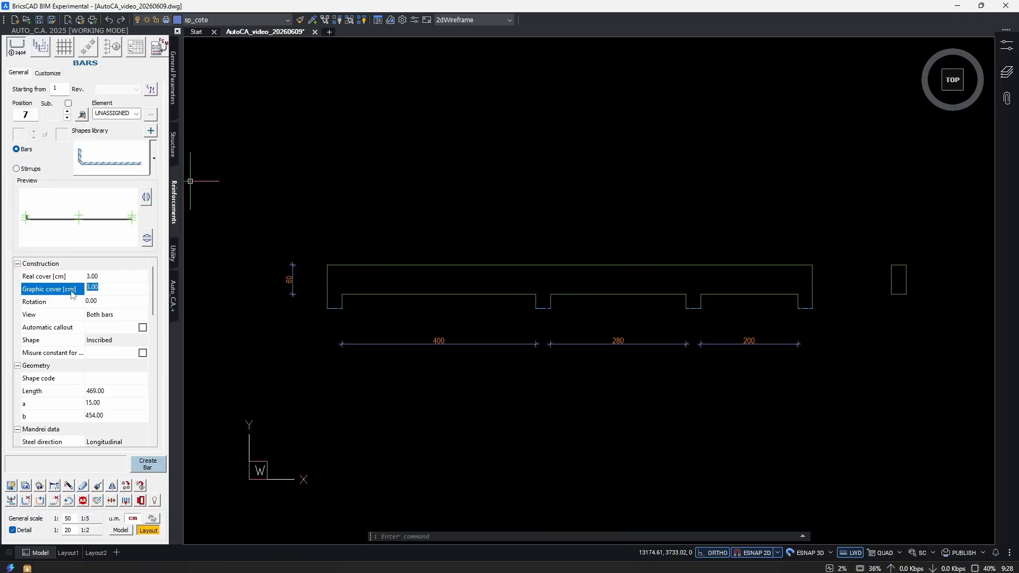
click(118, 316)
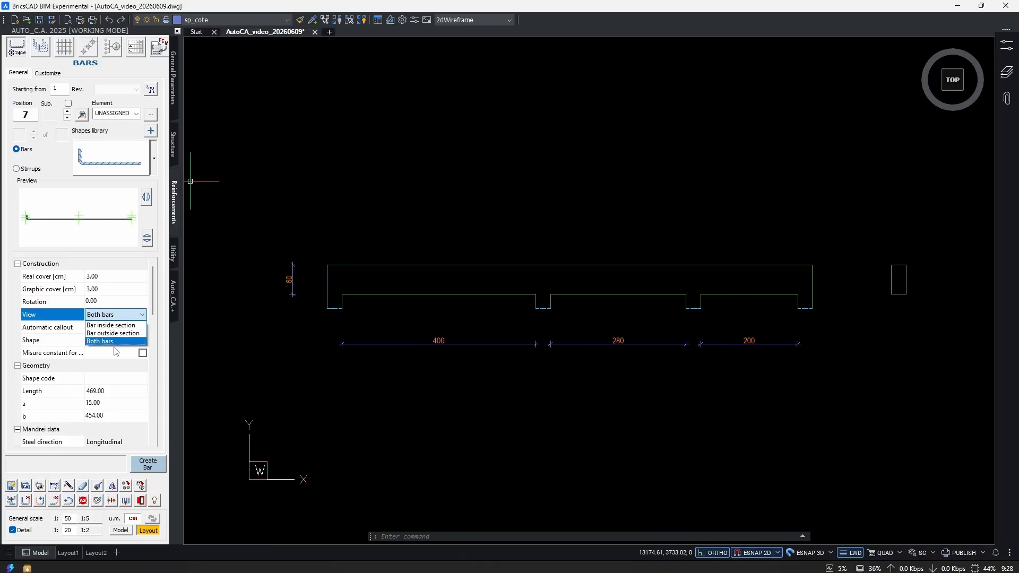
click(115, 342)
Examine the beam outline at its first end, the supports and the spans.
scroll(371, 295, up, 5)
middle_drag(408, 345, 375, 325)
scroll(375, 325, down, 2)
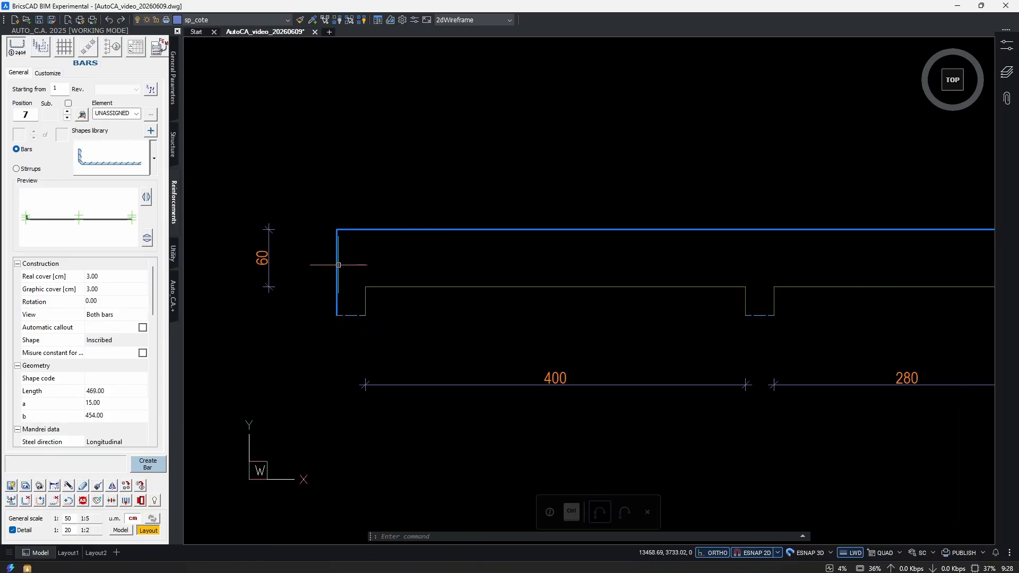
scroll(335, 273, up, 2)
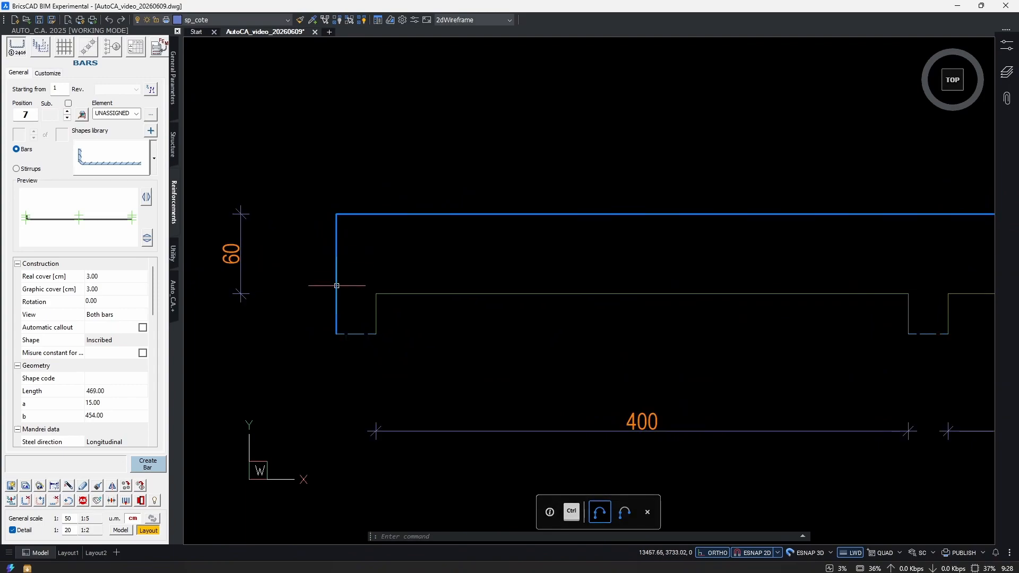
scroll(614, 279, down, 5)
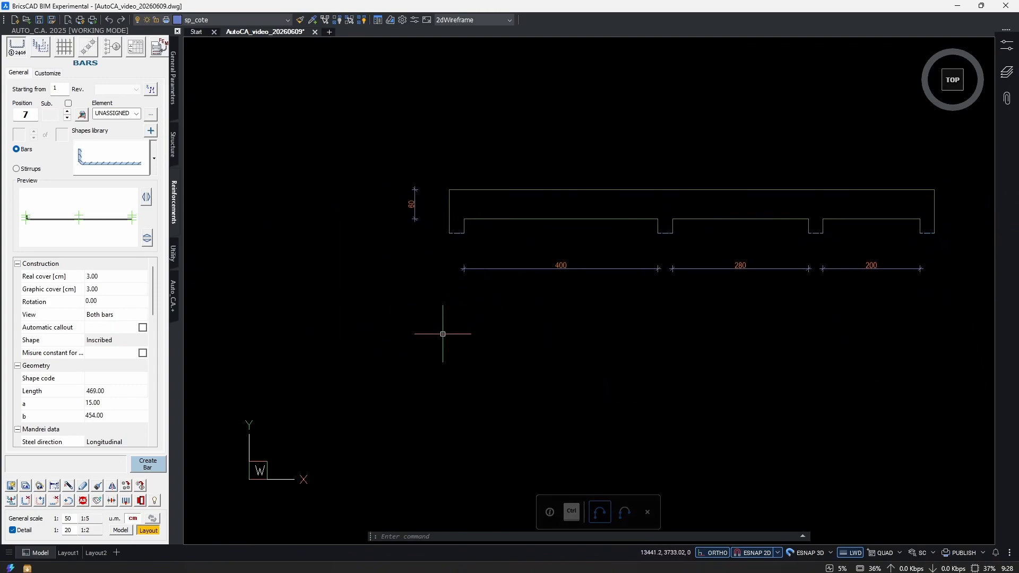
scroll(544, 204, up, 3)
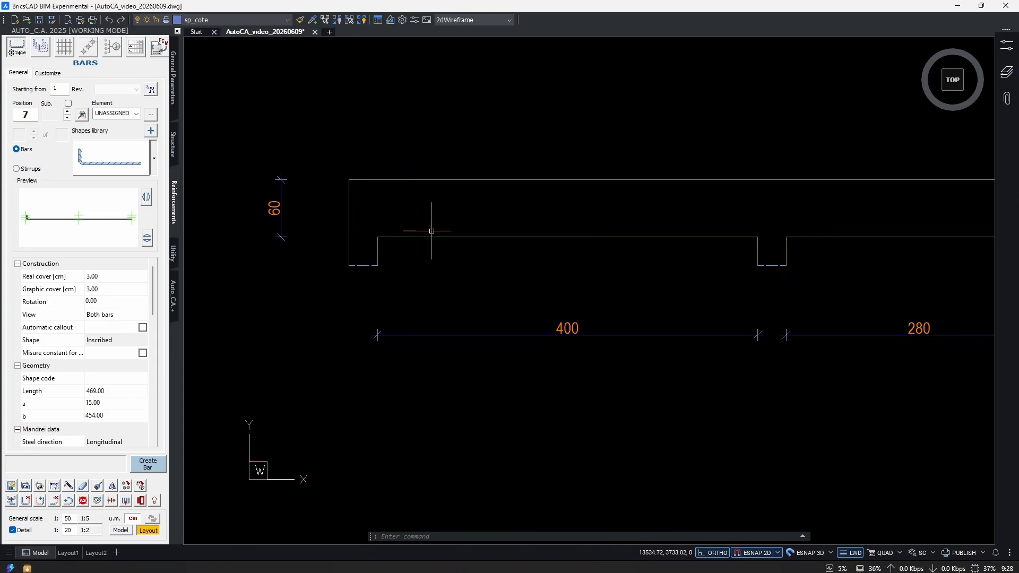
scroll(547, 265, down, 3)
middle_drag(539, 314, 526, 265)
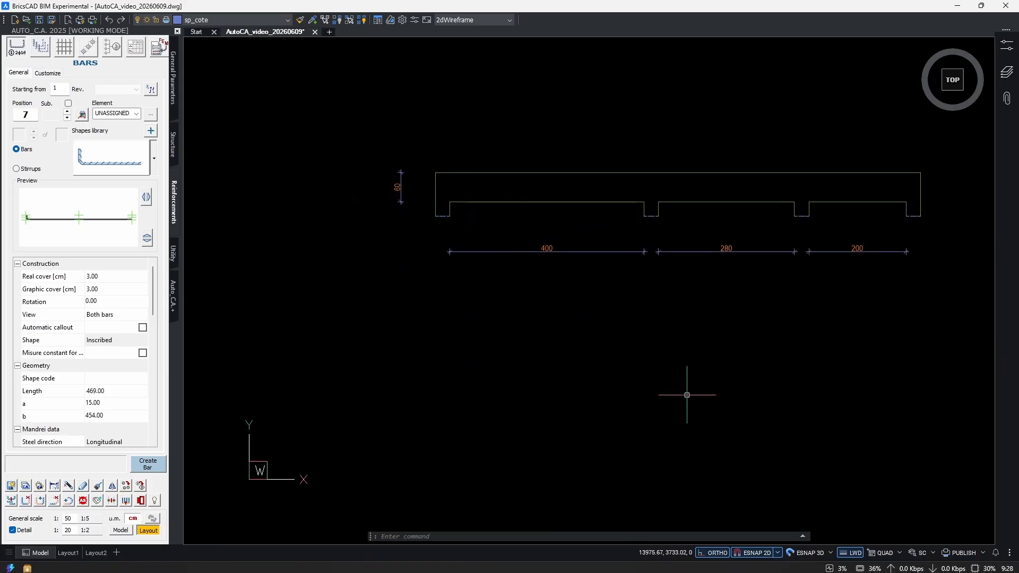
Set the bar's length b to 100 cm.
scroll(747, 264, up, 2)
text(100)
key(Return)
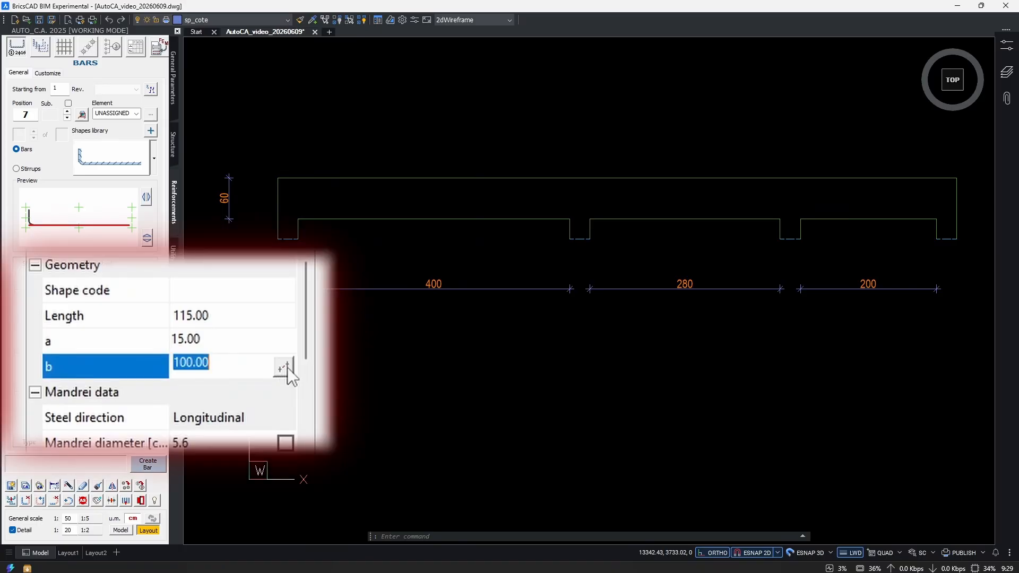
Define the bar's length b by picking the far corner of the second support and the beam's outer face at the first support.
click(288, 367)
scroll(259, 207, up, 5)
middle_drag(566, 245, 530, 278)
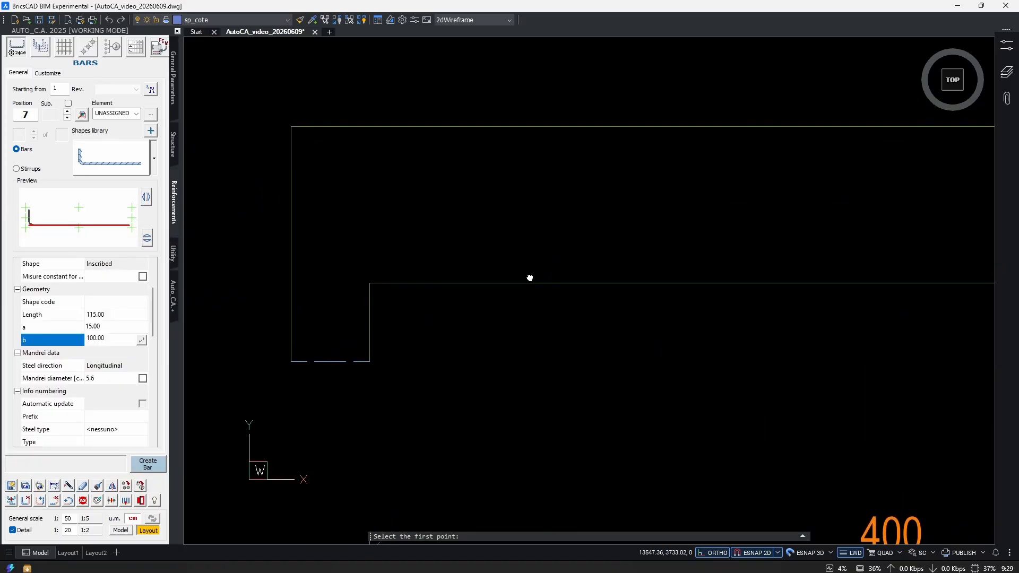
scroll(430, 309, down, 3)
middle_drag(841, 308, 704, 292)
click(836, 280)
middle_drag(238, 272, 390, 277)
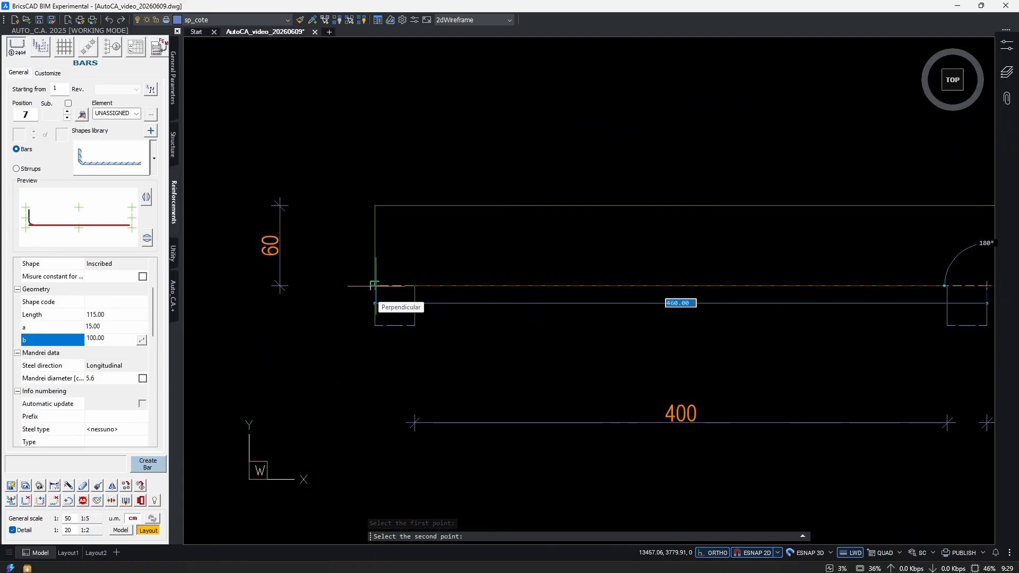
click(374, 285)
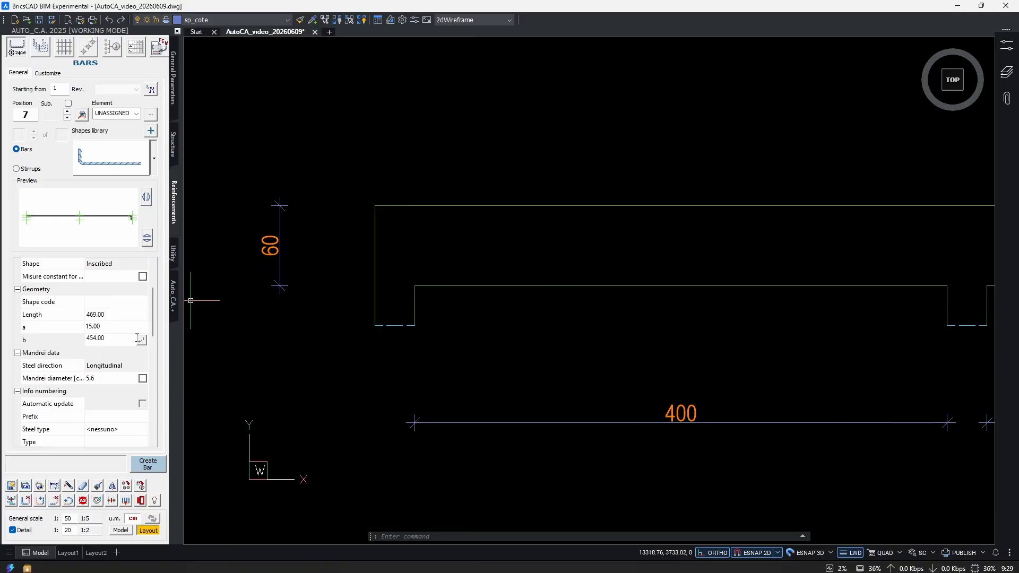
Set the number of bars to 1 and the bar diameter to 14 mm.
scroll(734, 329, down, 2)
middle_drag(735, 330, 555, 333)
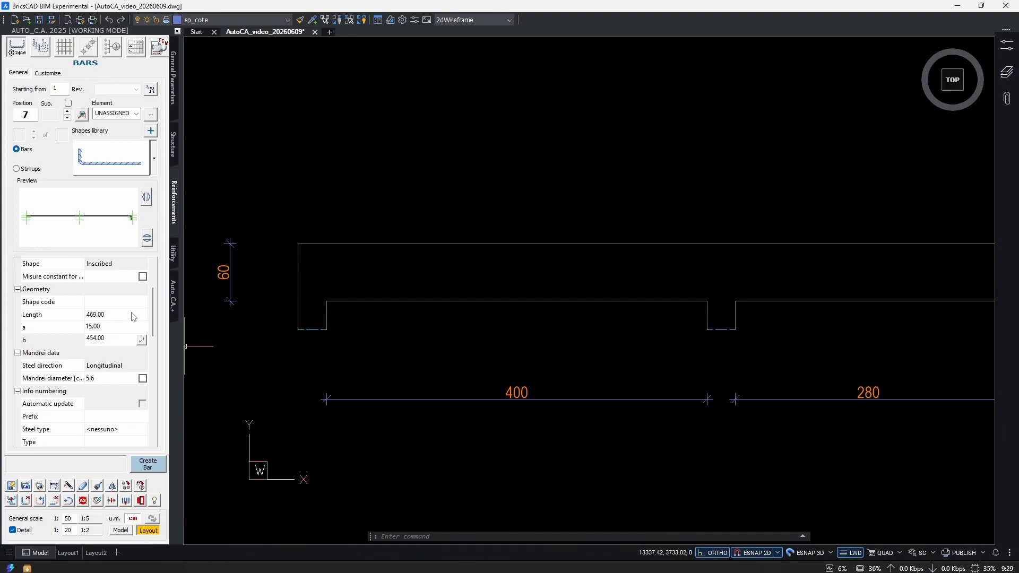
scroll(103, 326, down, 4)
click(103, 326)
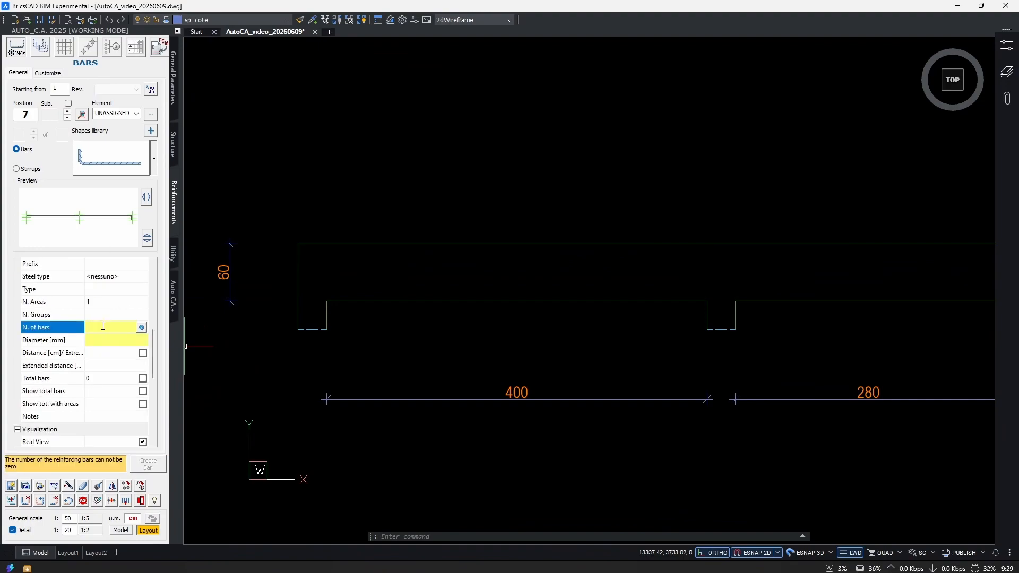
click(105, 338)
click(104, 327)
click(104, 339)
click(104, 326)
text(1)
key(Tab)
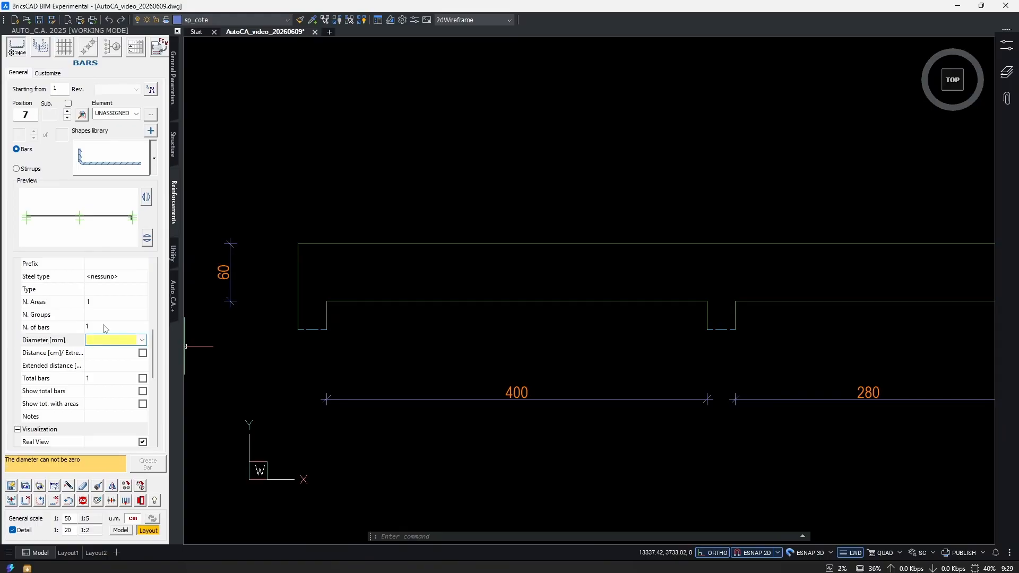
text(14)
key(Tab)
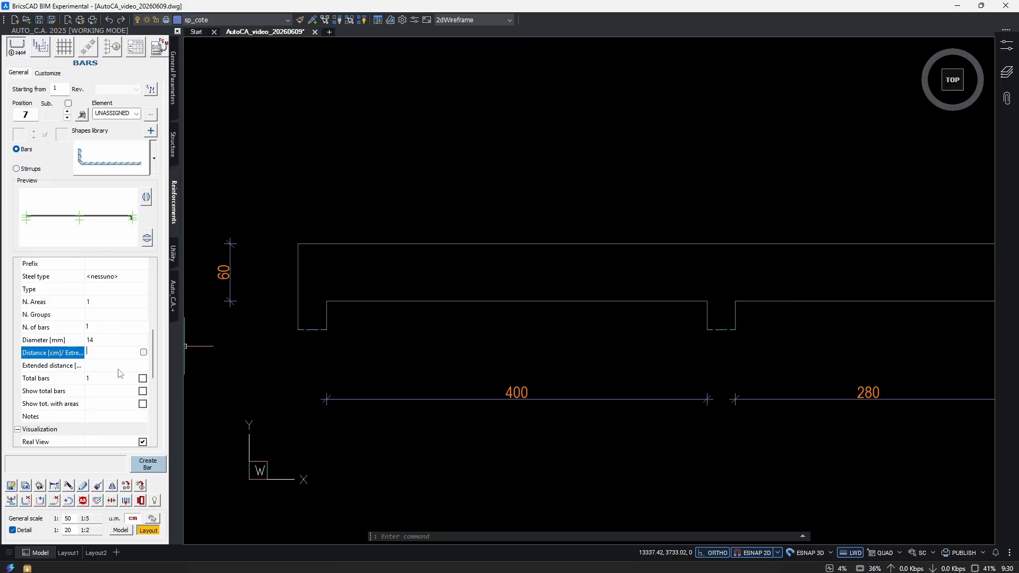
Start creating the bar with ortho mode off, and mirror its shape both horizontally and vertically.
click(147, 464)
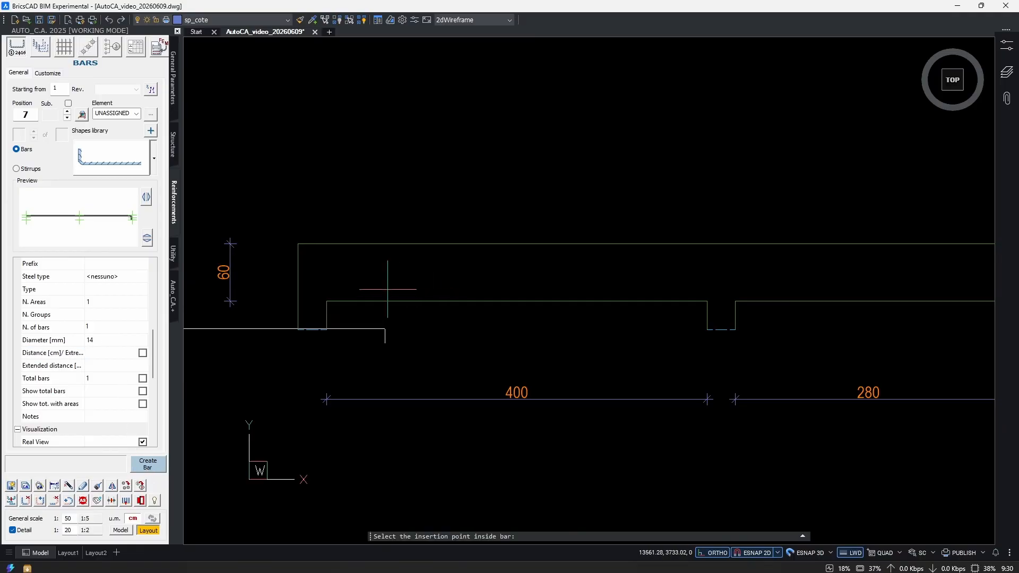
scroll(387, 292, up, 3)
scroll(485, 352, down, 4)
scroll(593, 340, up, 2)
mouse_move(594, 342)
middle_down()
mouse_move(612, 355)
mouse_move(726, 351)
middle_up()
key(F8)
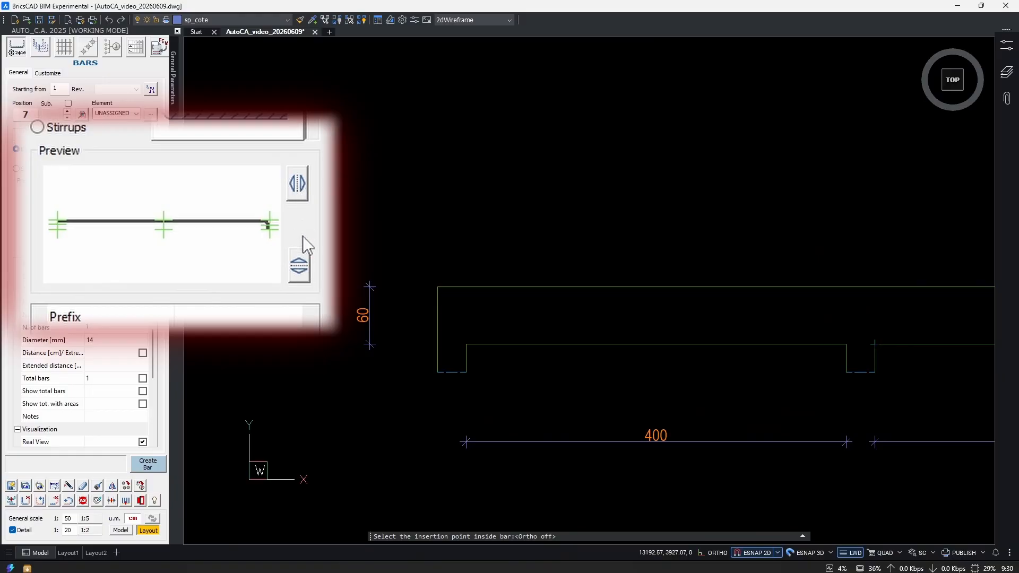
click(298, 193)
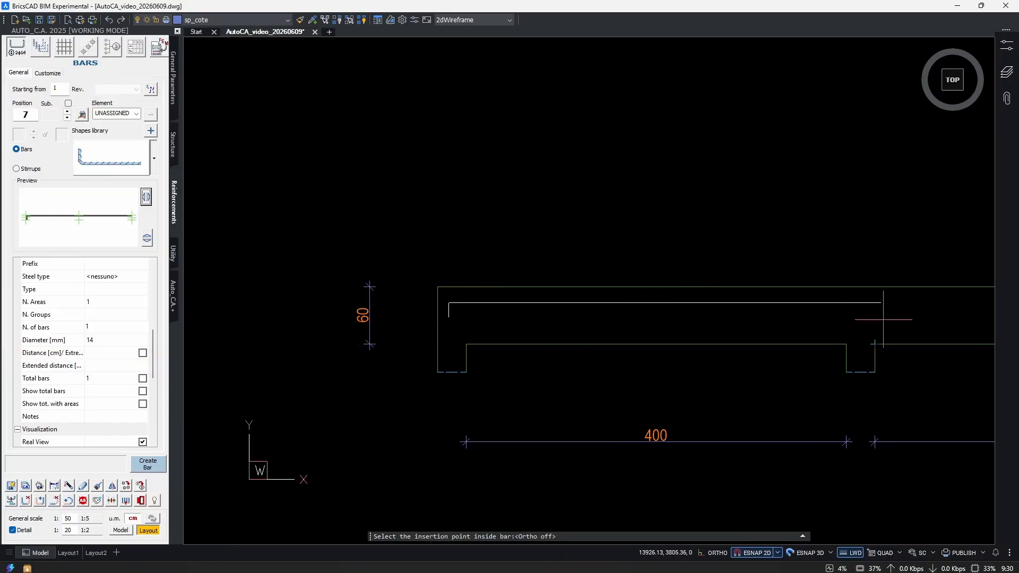
click(148, 245)
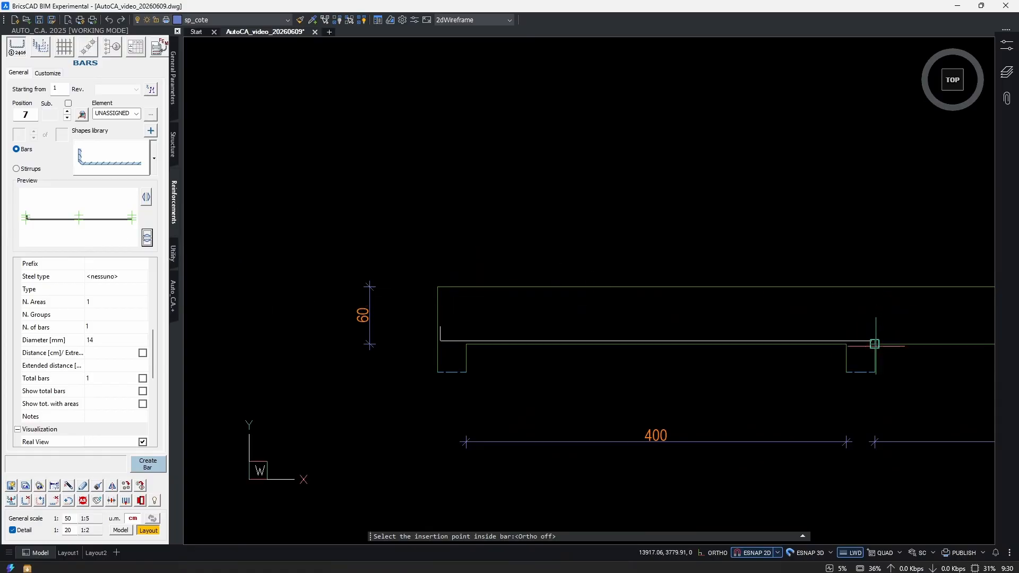
Make the straight end of the bar its insertion point and place it at the far upper corner of the second support.
scroll(916, 283, down, 1)
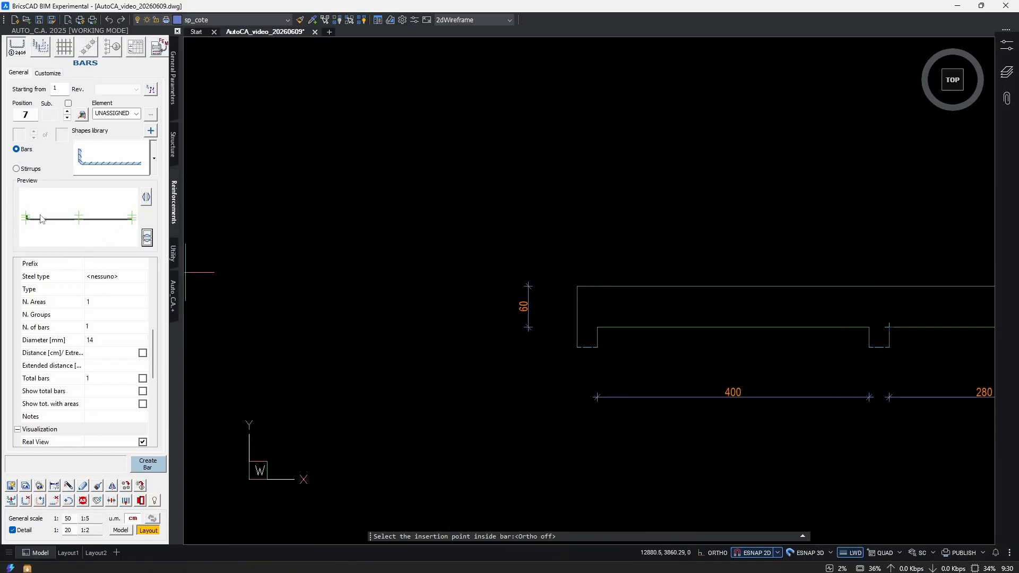
click(132, 218)
scroll(653, 223, up, 3)
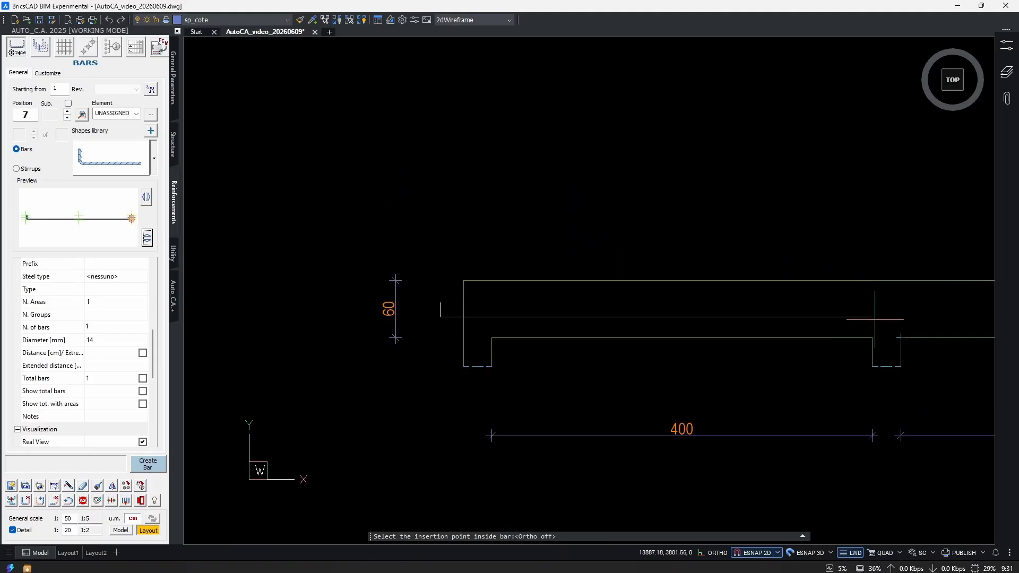
scroll(904, 332, down, 3)
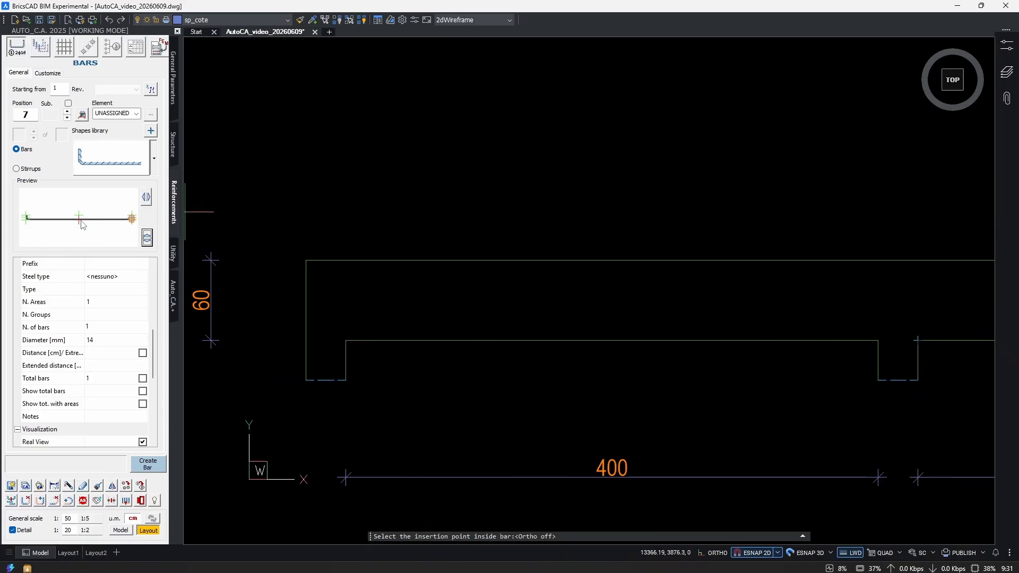
click(26, 219)
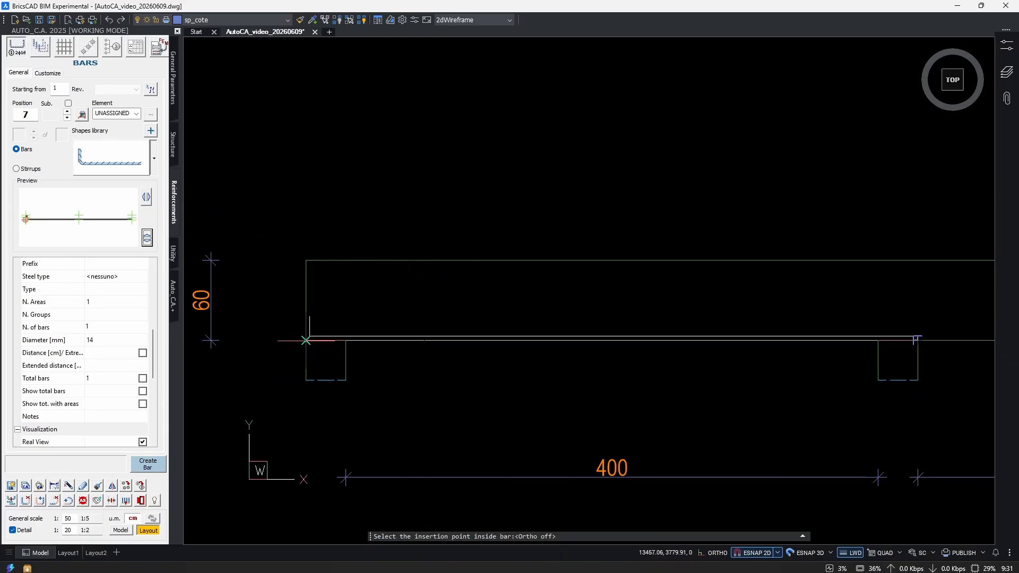
click(132, 220)
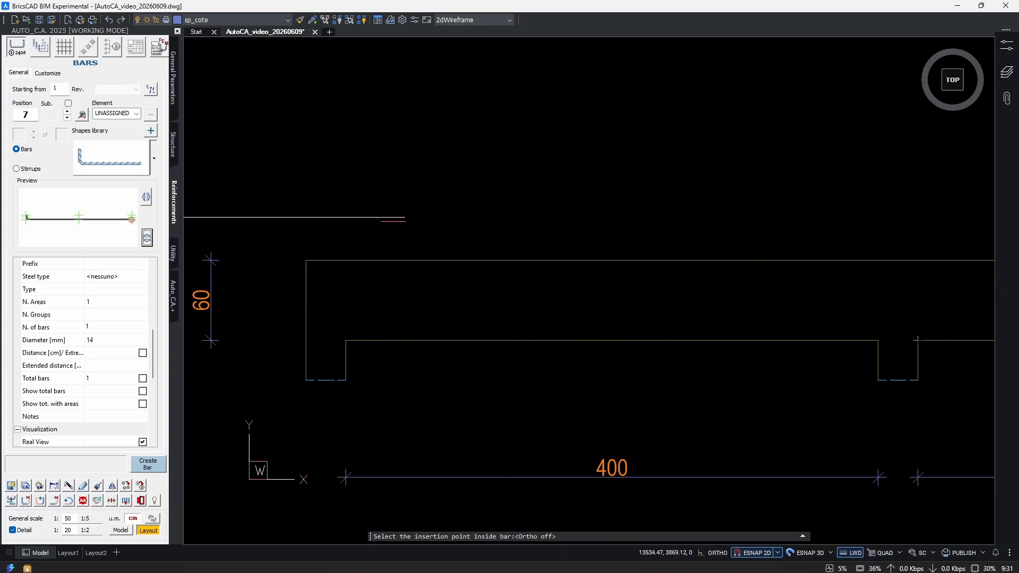
click(918, 340)
Turn ortho mode on and place the extracted bar detail about 300 cm straight below the bar in the beam.
scroll(844, 321, down, 3)
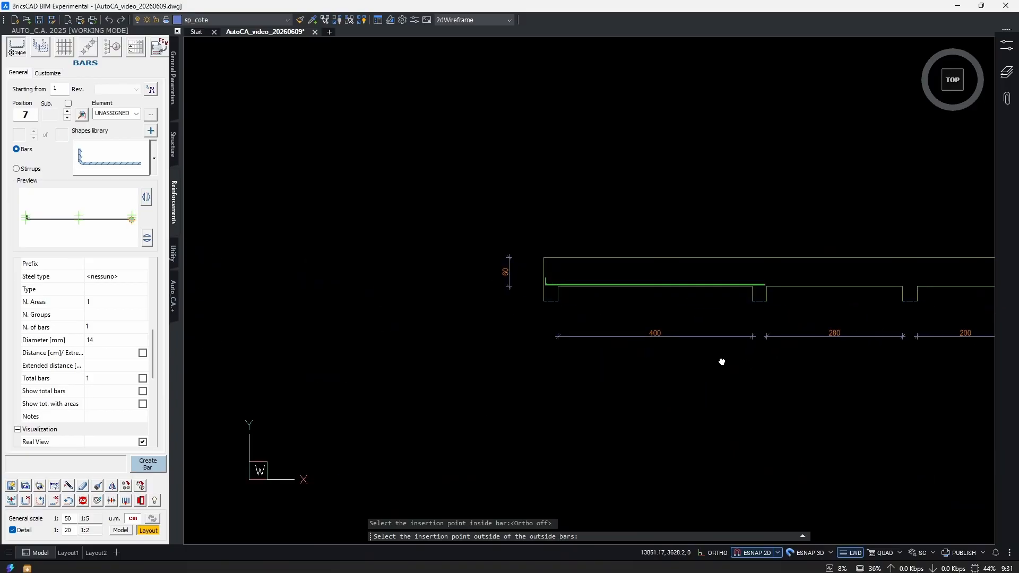
scroll(620, 254, up, 3)
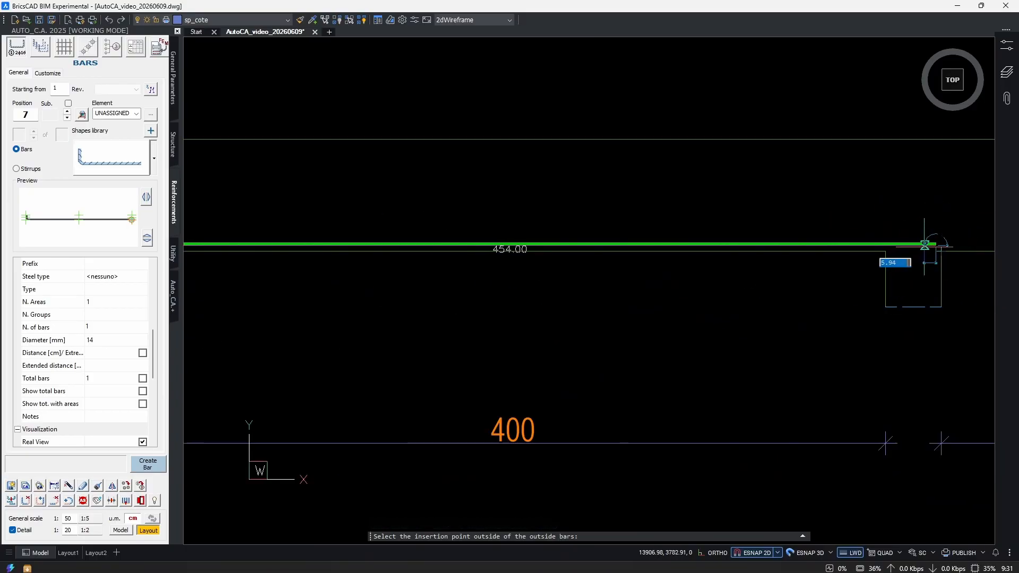
scroll(823, 244, down, 2)
scroll(587, 292, down, 2)
key(F8)
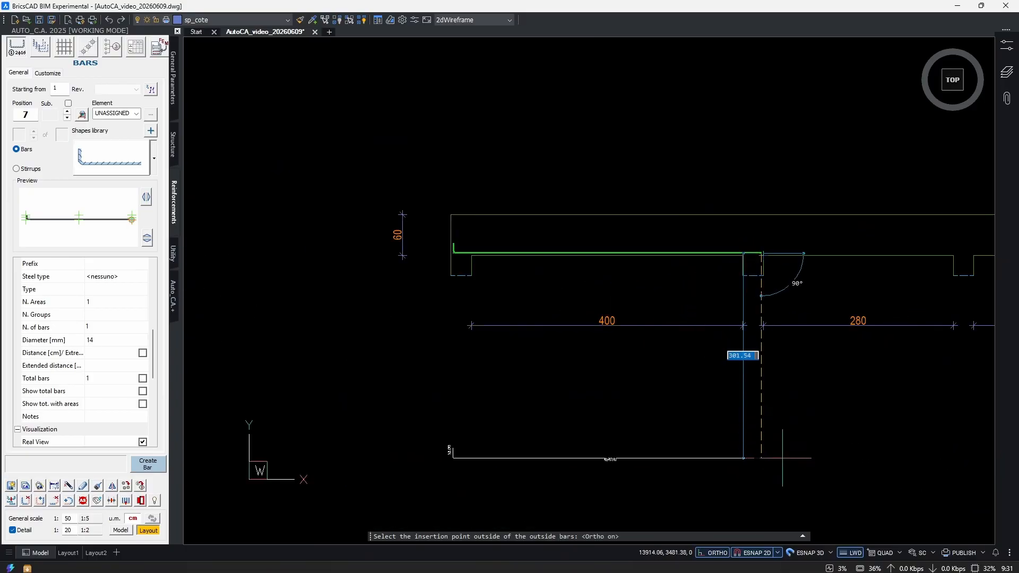
click(782, 461)
Move the extracted bar's position and length label down, closer to the bar line.
scroll(467, 281, up, 4)
click(437, 300)
click(417, 338)
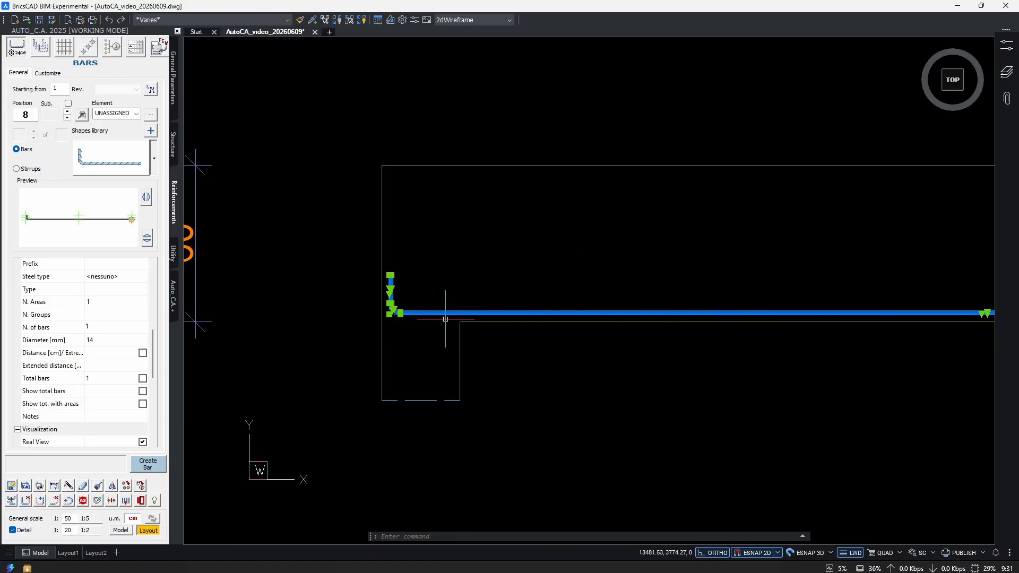
scroll(454, 317, down, 6)
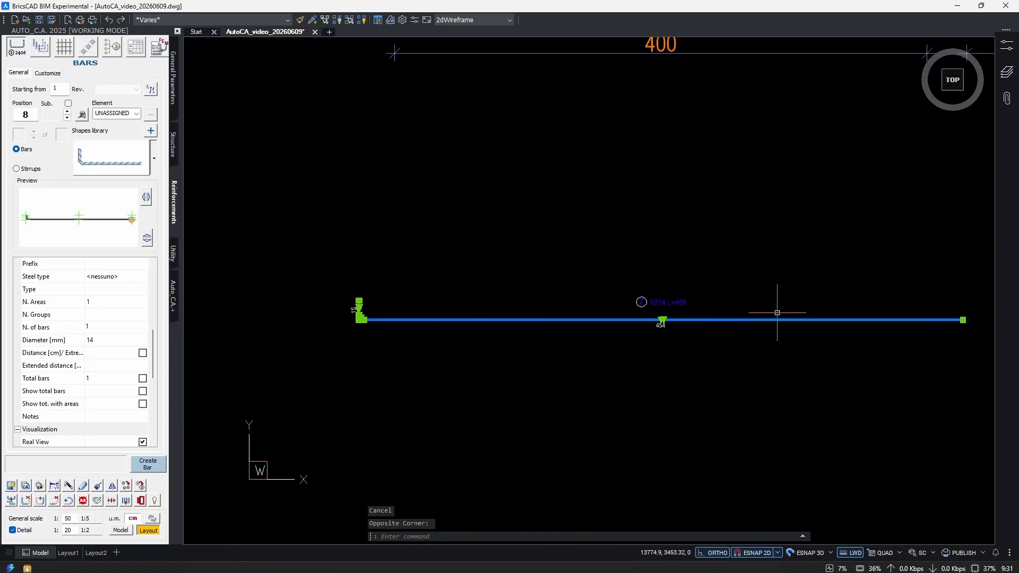
scroll(691, 315, up, 3)
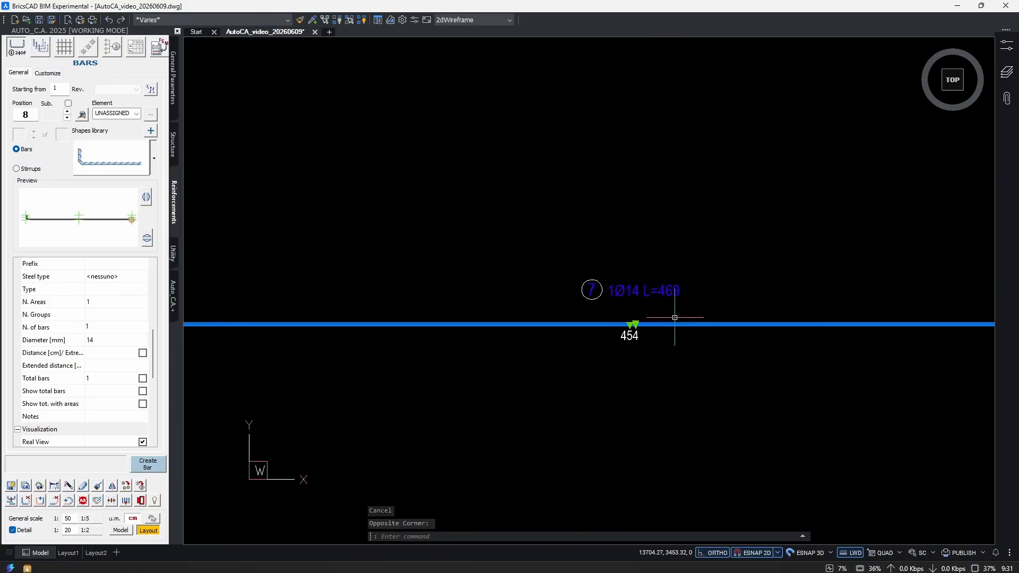
text(m)
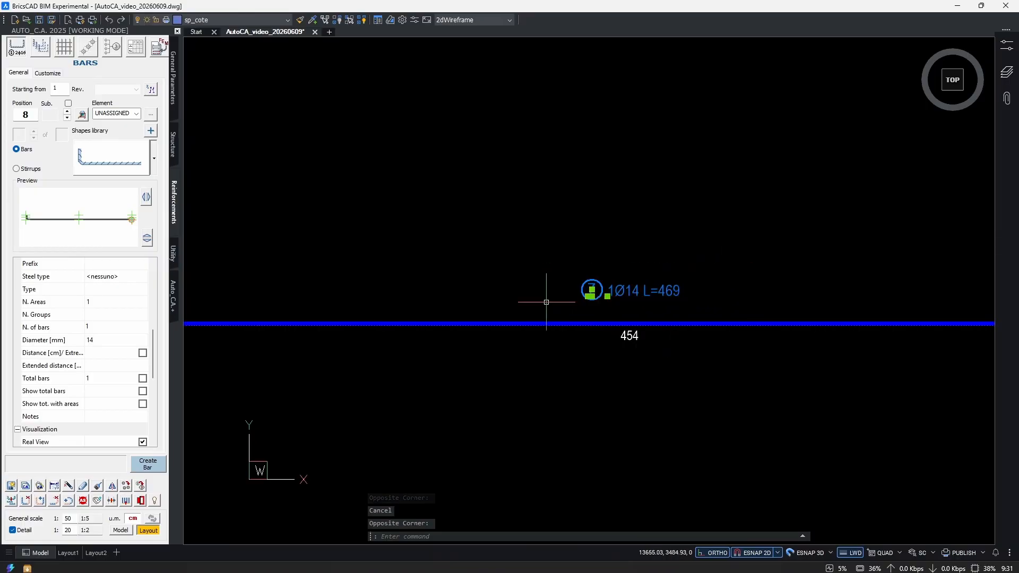
key(Return)
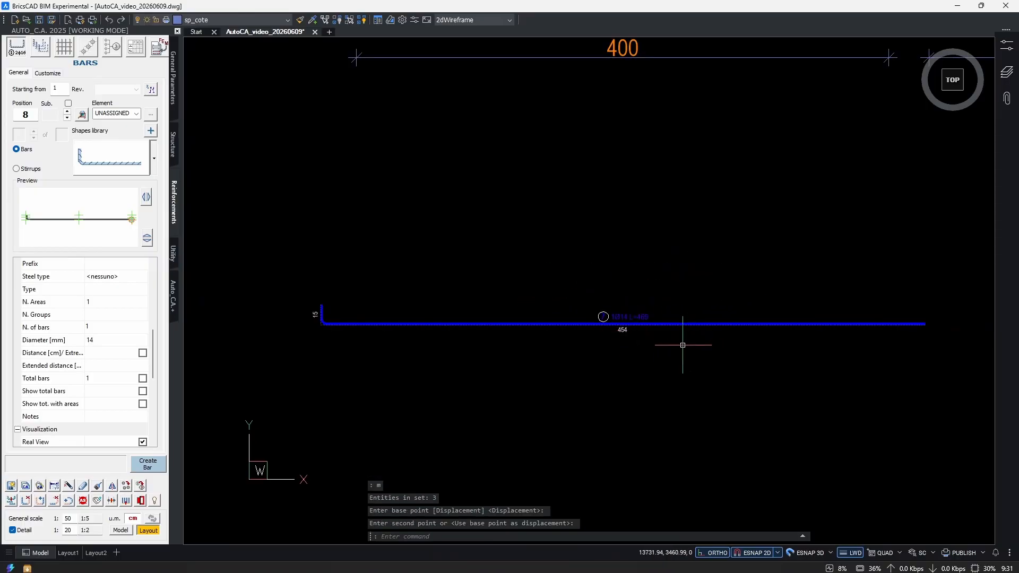
scroll(682, 345, down, 1)
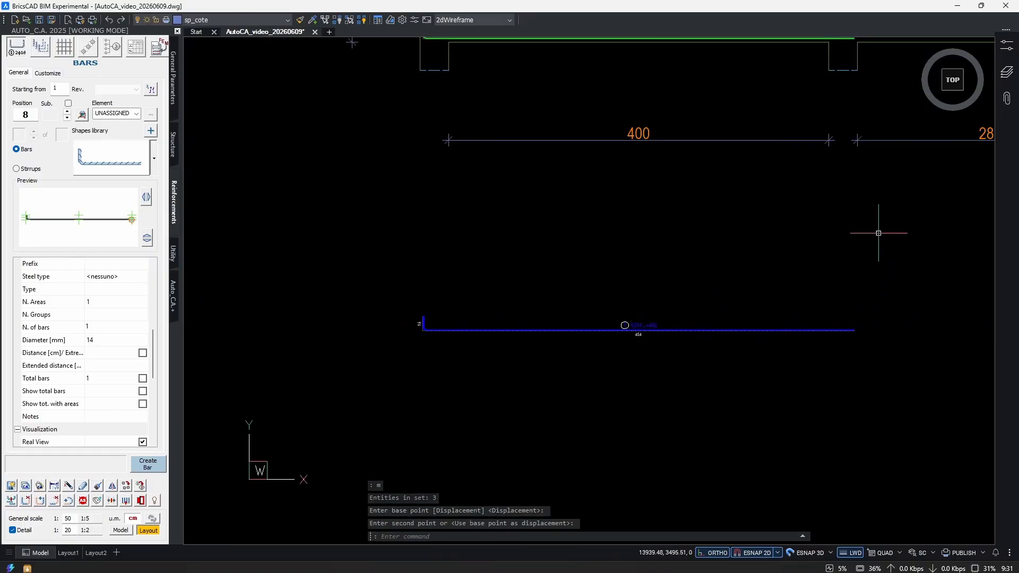
Switch off the detail scale and apply the current general scale to the extracted bar detail and its annotations.
middle_drag(862, 253, 689, 378)
middle_drag(599, 396, 640, 380)
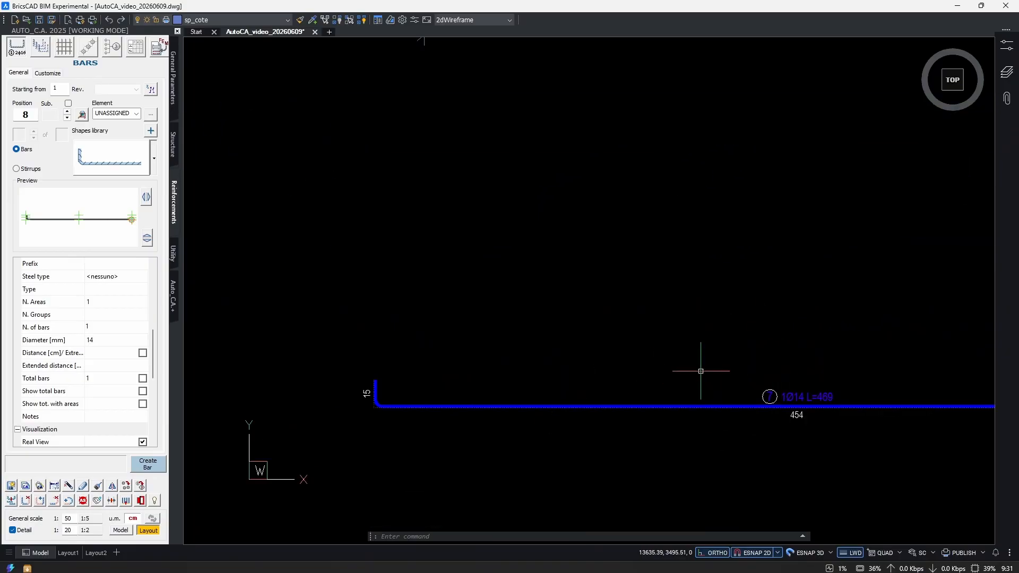
click(13, 532)
click(153, 520)
click(680, 362)
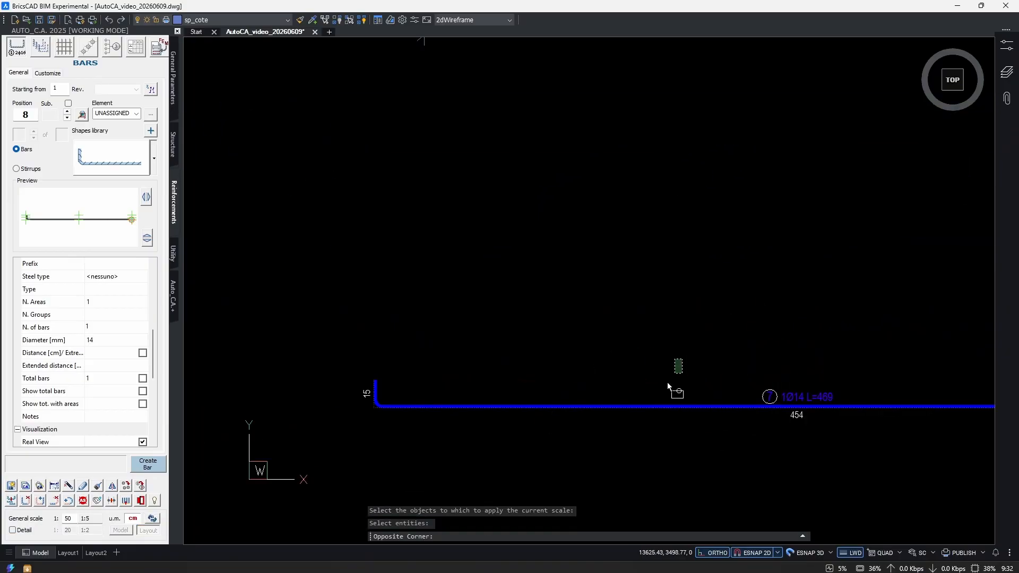
click(631, 422)
scroll(574, 382, down, 3)
key(Return)
scroll(735, 392, up, 2)
click(658, 344)
click(616, 356)
Mirror the bar in the beam and its extracted detail about a vertical axis in the middle span, keeping the originals.
scroll(627, 354, down, 3)
mouse_move(849, 213)
middle_down()
mouse_move(732, 294)
mouse_move(438, 302)
middle_up()
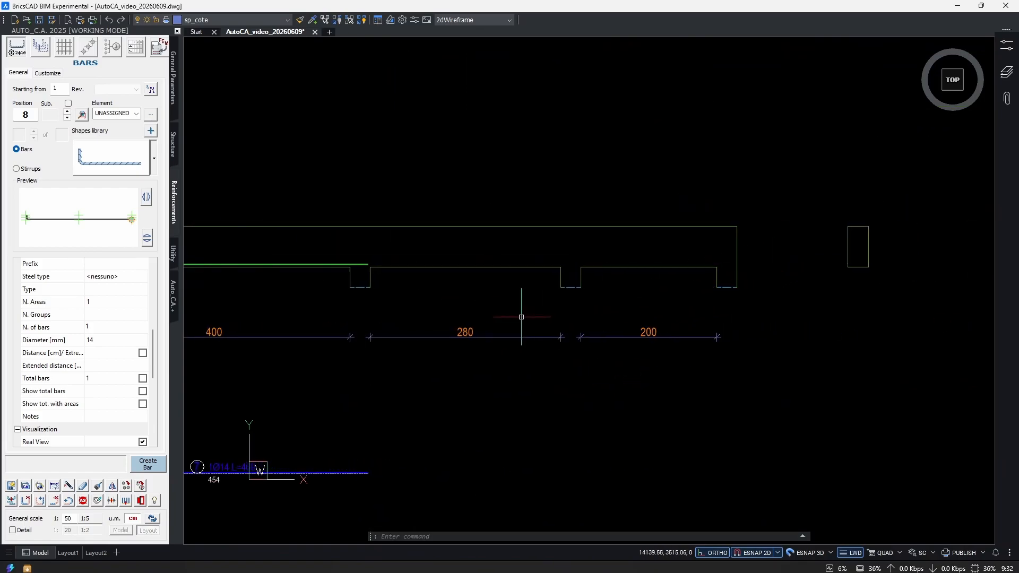
middle_drag(626, 290, 850, 248)
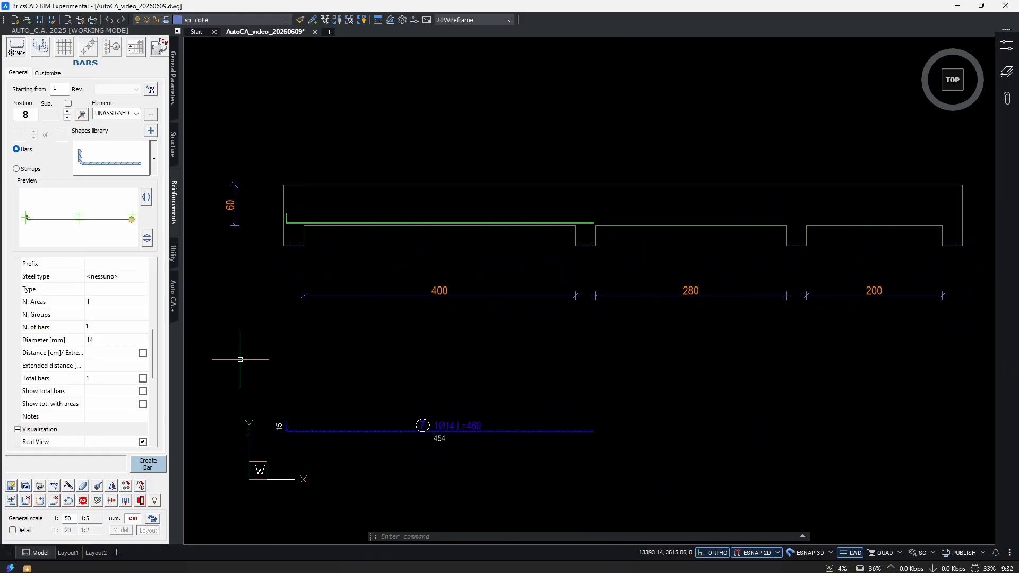
click(112, 486)
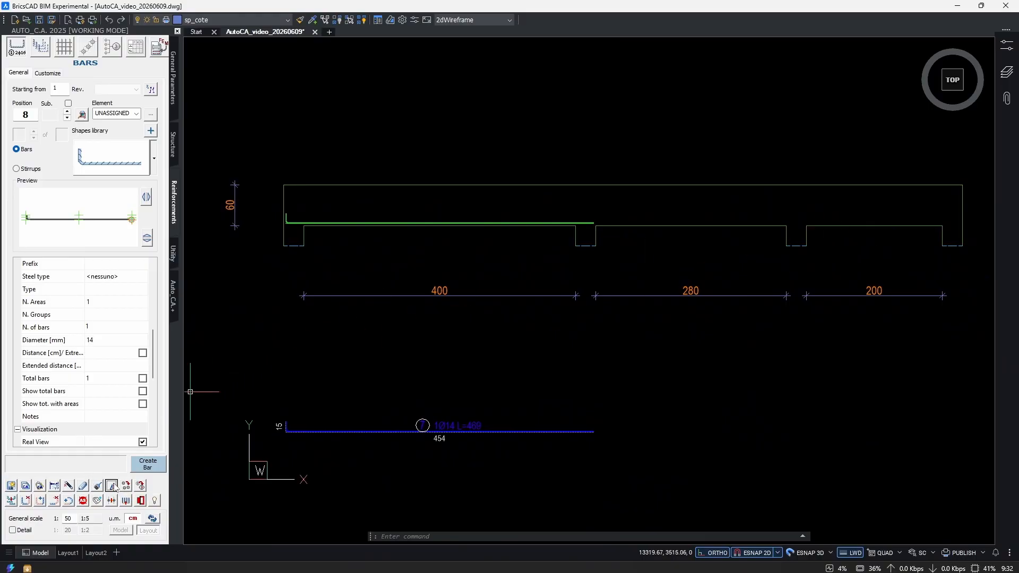
click(558, 407)
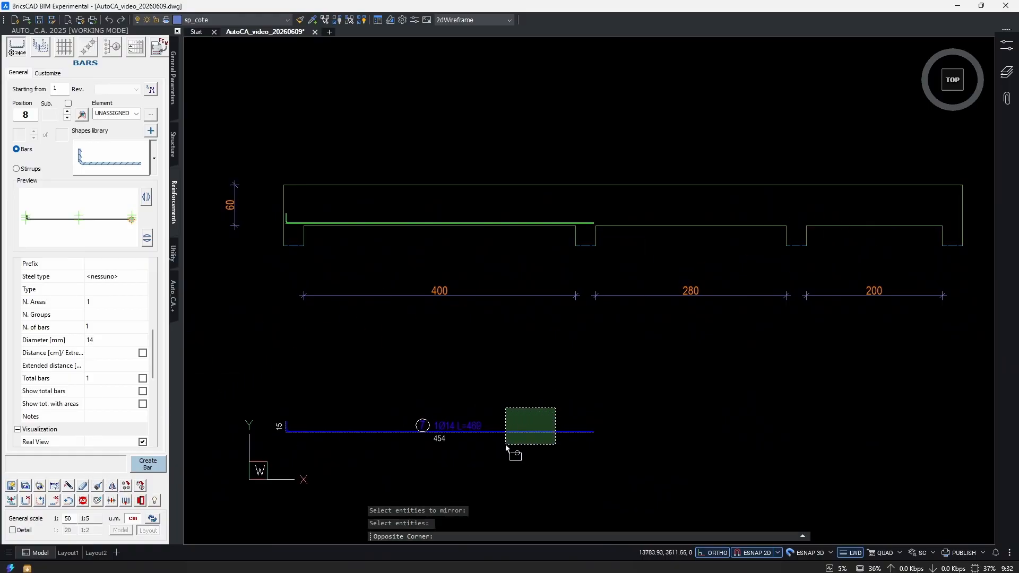
click(500, 448)
scroll(587, 223, up, 4)
click(589, 207)
click(569, 260)
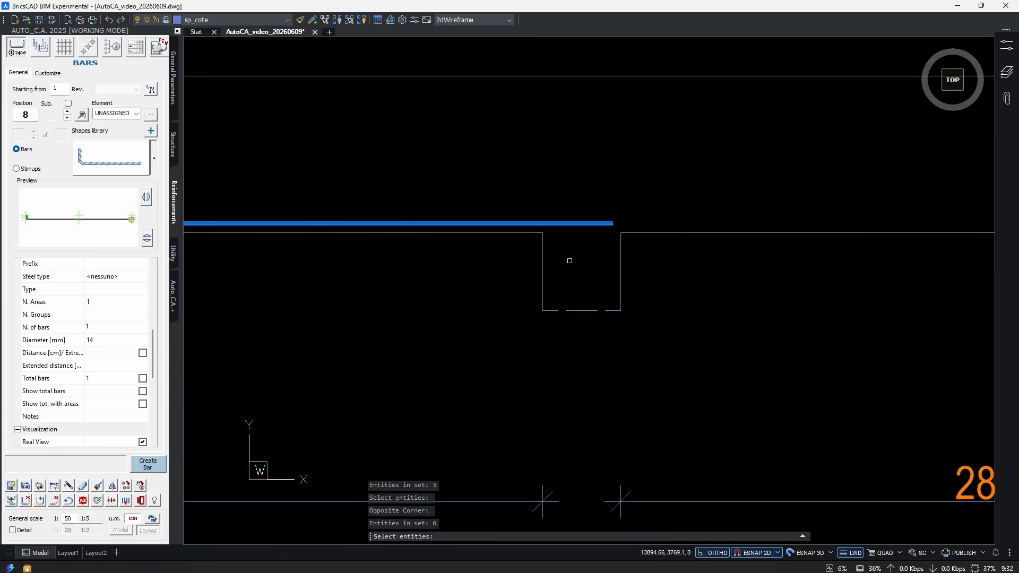
scroll(564, 276, down, 4)
mouse_move(636, 288)
middle_down()
mouse_move(649, 255)
mouse_move(594, 282)
middle_up()
right_click(601, 274)
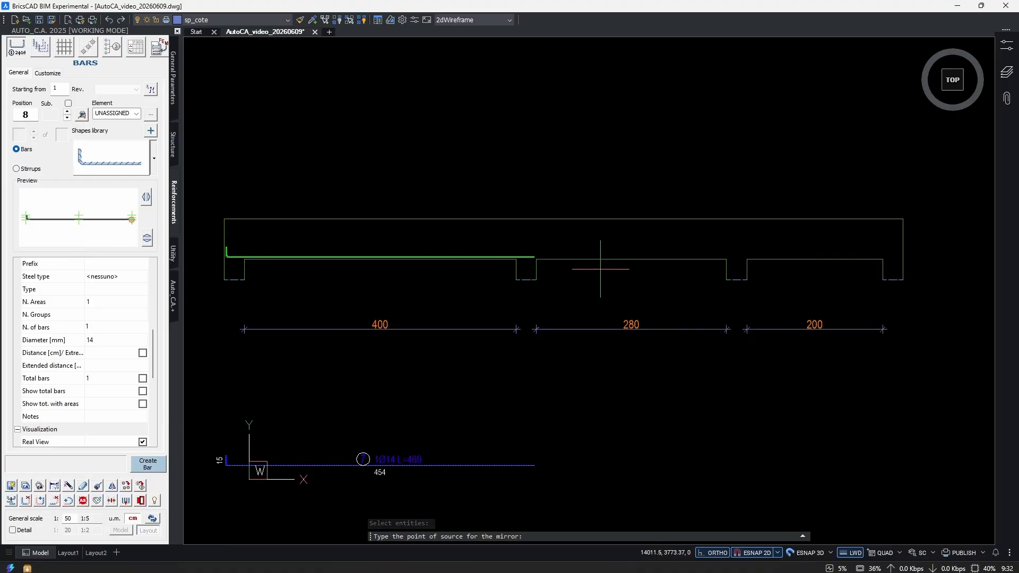
click(581, 259)
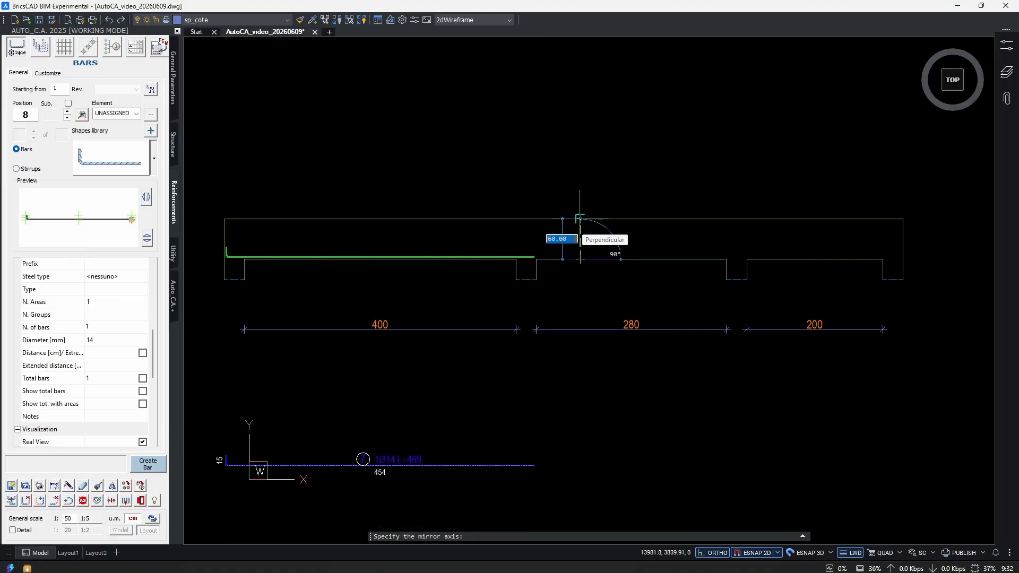
click(581, 218)
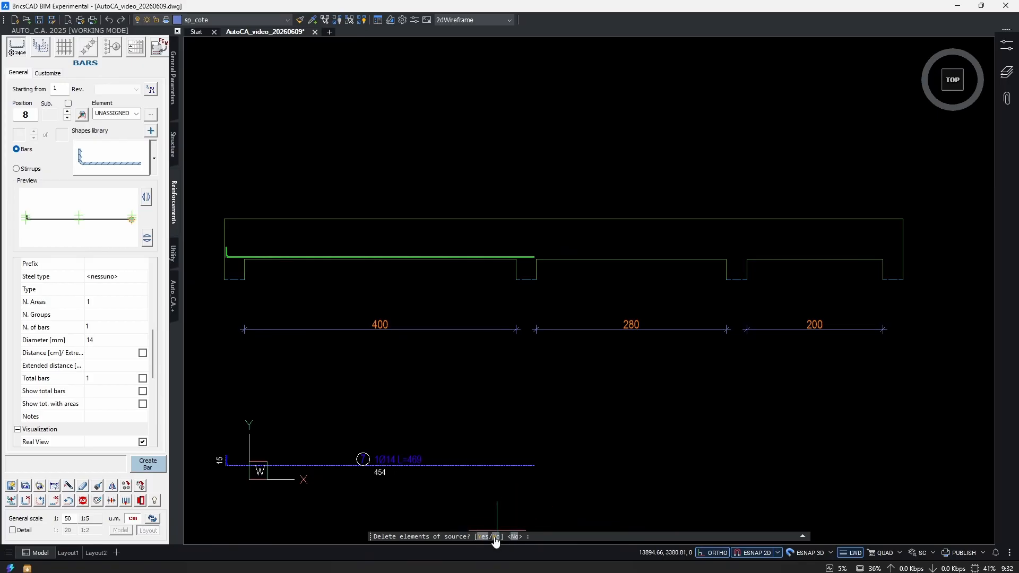
key(Return)
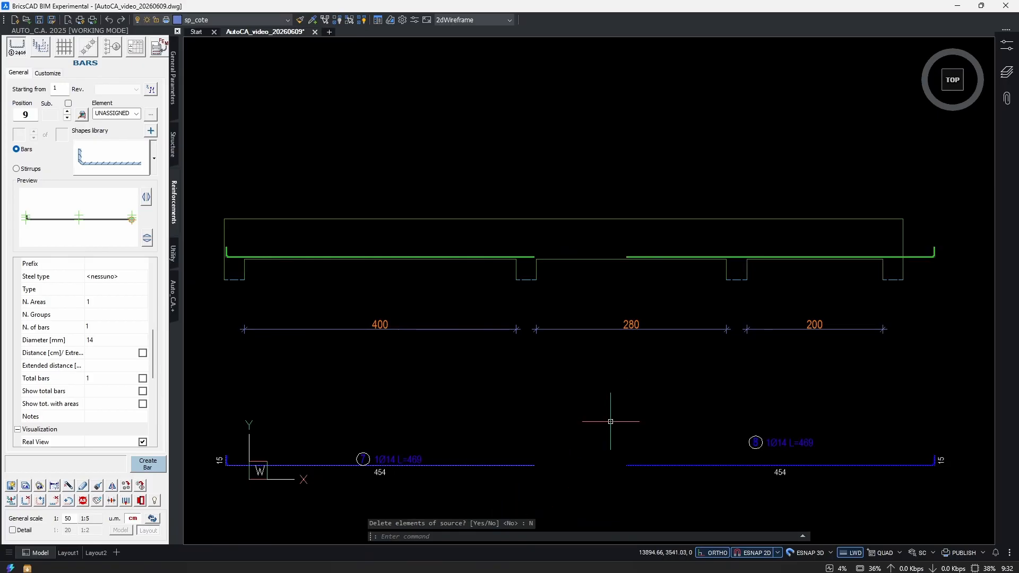
Move the mirrored bar and its detail horizontally so the hook's outer corner meets the beam's end face at the last support.
middle_drag(819, 406, 693, 409)
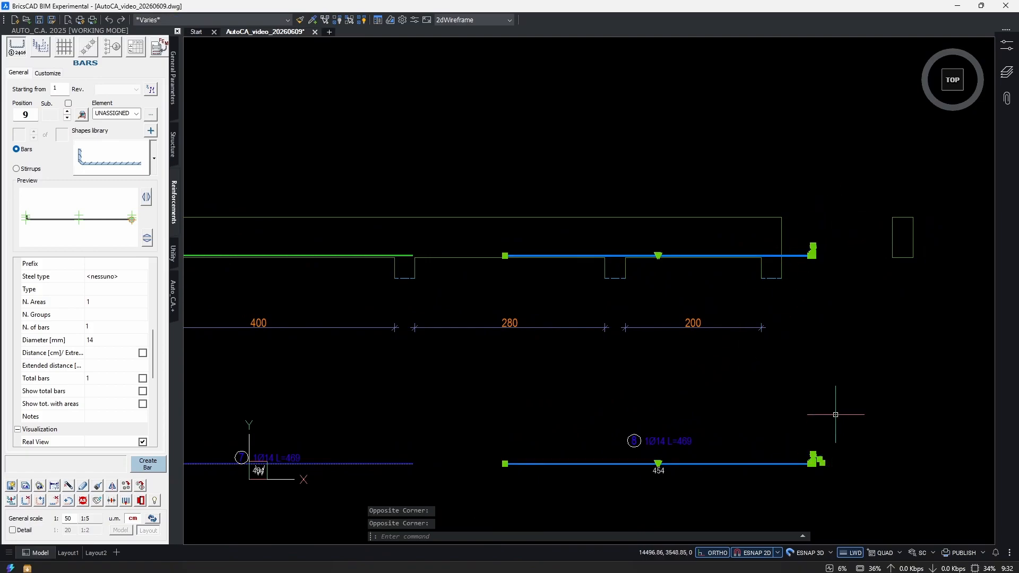
text(m)
key(Return)
scroll(820, 248, up, 6)
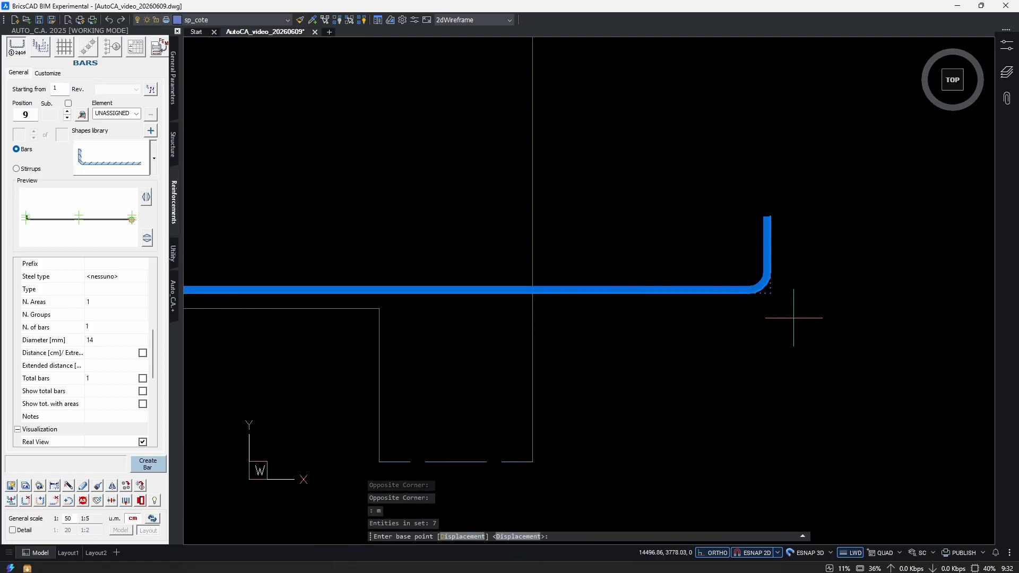
click(770, 291)
click(532, 291)
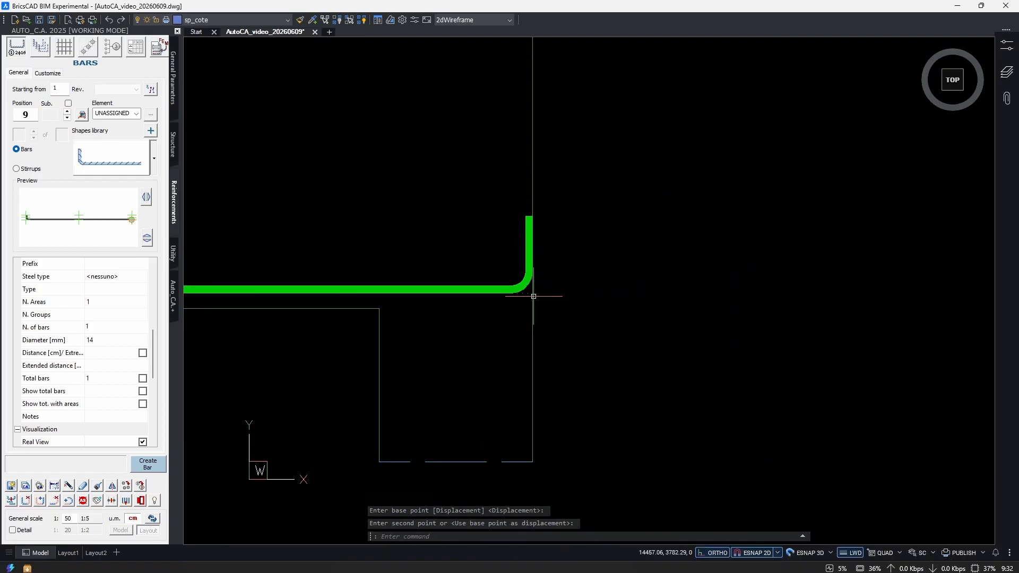
Examine the position of the mirrored bar in the beam and its extracted detail below the last spans.
scroll(625, 280, down, 3)
scroll(624, 280, down, 6)
scroll(600, 432, up, 3)
middle_drag(531, 416, 552, 424)
scroll(521, 364, down, 1)
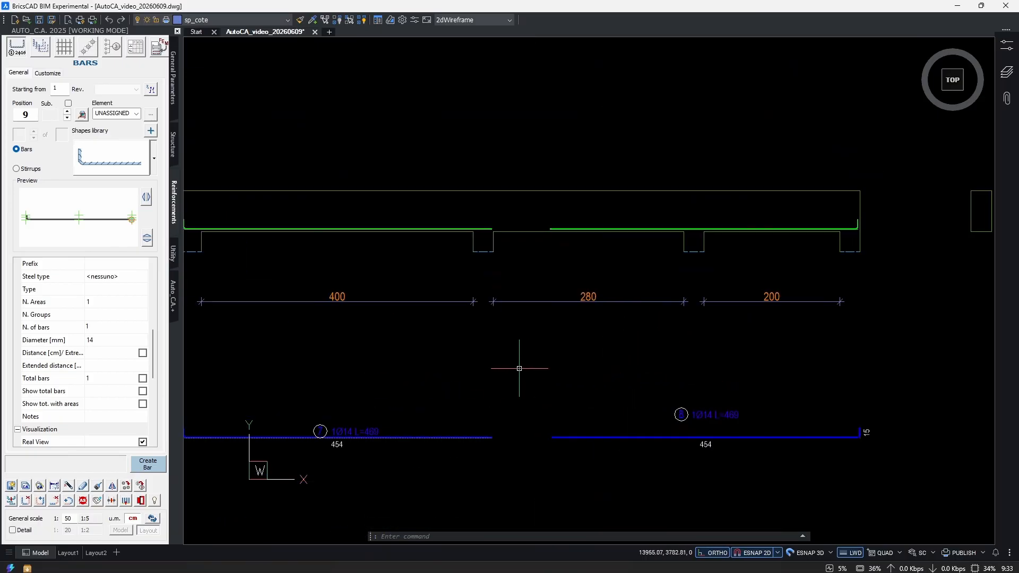
scroll(523, 193, up, 4)
scroll(528, 290, down, 2)
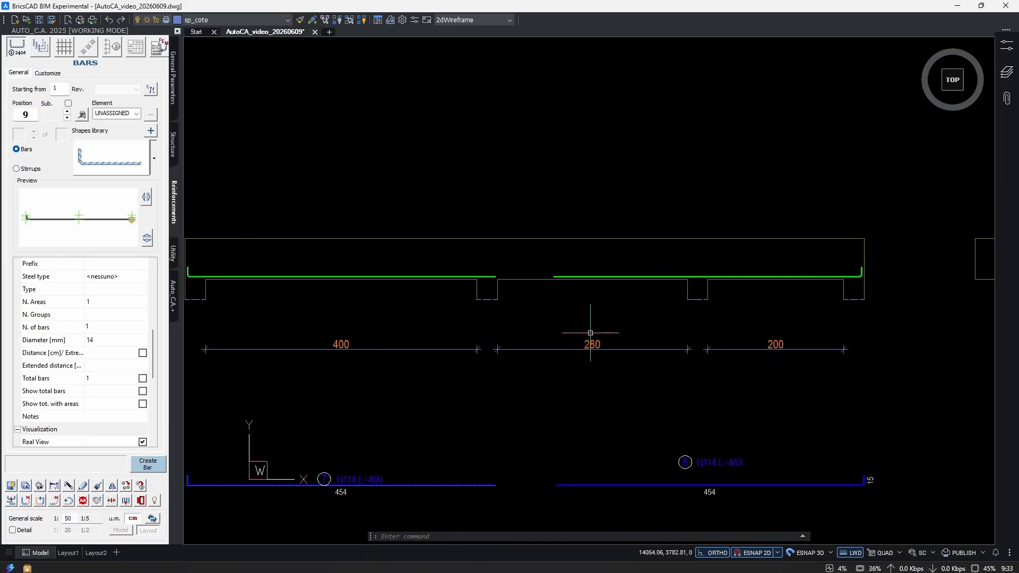
middle_drag(739, 383, 710, 351)
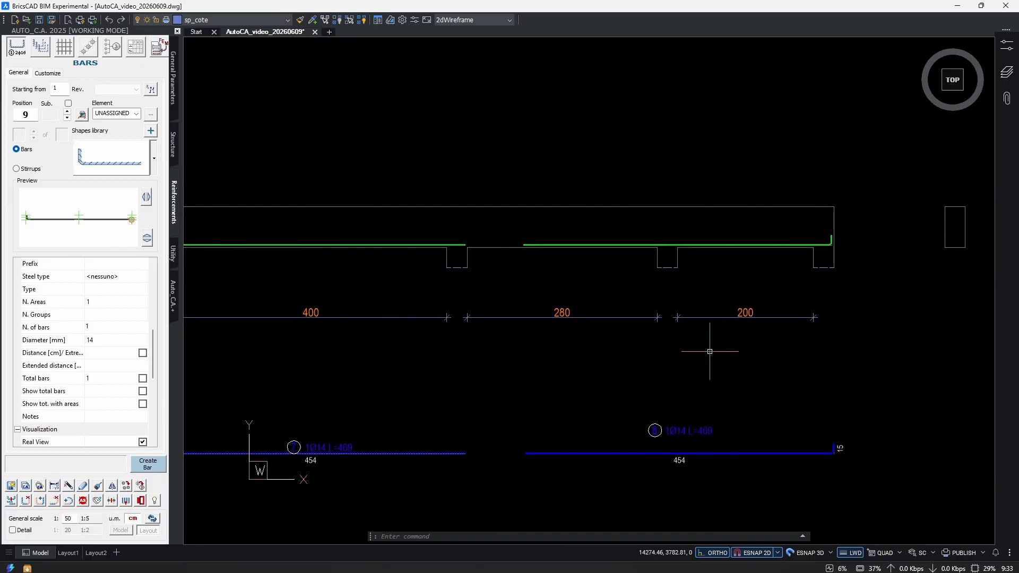
mouse_move(608, 366)
middle_down()
mouse_move(787, 343)
mouse_move(612, 355)
middle_up()
middle_drag(806, 377, 766, 369)
Move the mirrored bar's position and length label straight down, closer to its extracted bar line.
drag(693, 399, 608, 418)
scroll(658, 423, up, 2)
scroll(664, 427, up, 1)
middle_drag(704, 414, 687, 401)
text(m)
key(space)
click(799, 352)
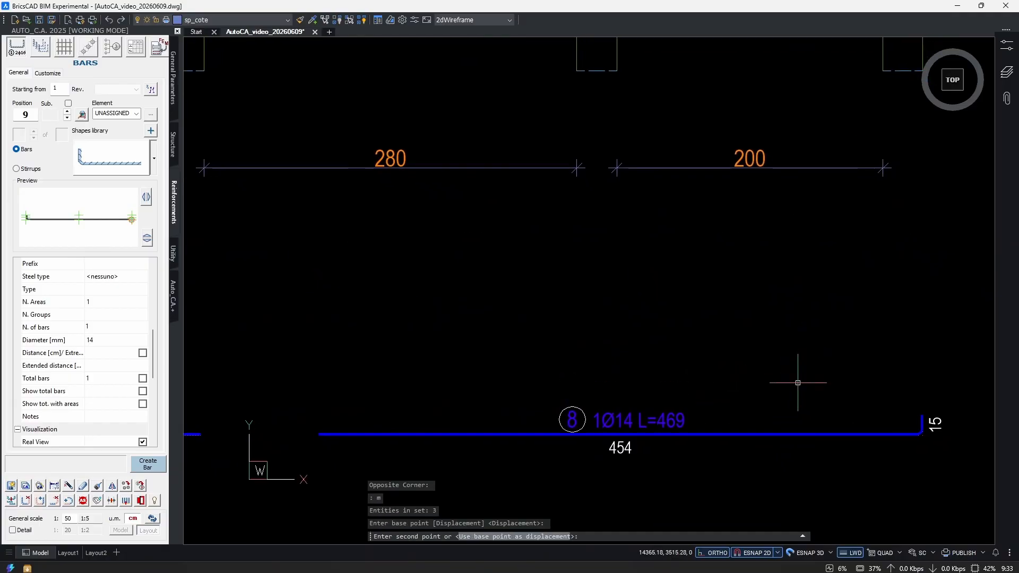
click(799, 381)
Stretch the straight end of the mirrored bar and its detail horizontally to the near face of the third support.
scroll(664, 418, down, 3)
scroll(566, 261, up, 2)
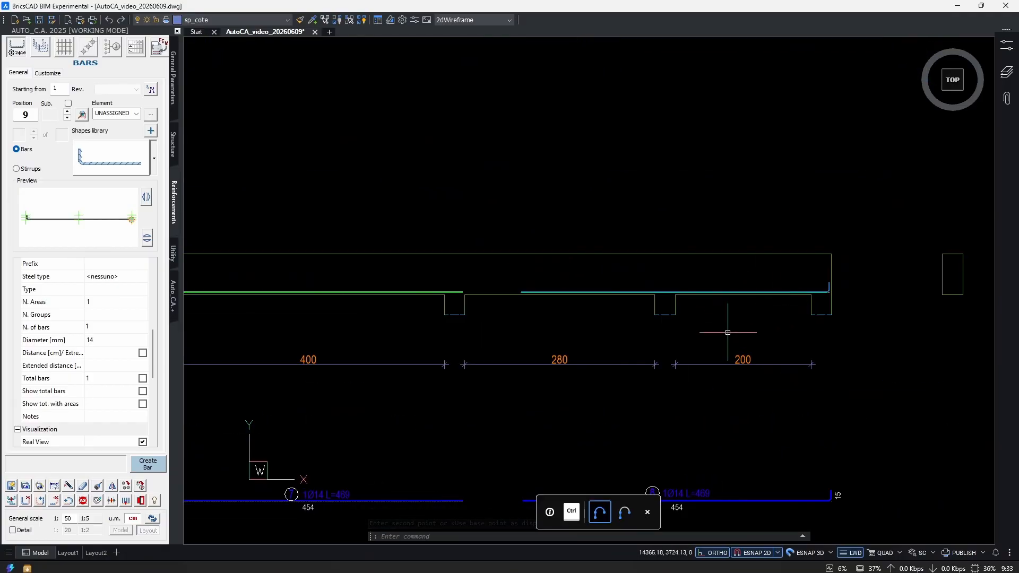
middle_drag(728, 335, 763, 298)
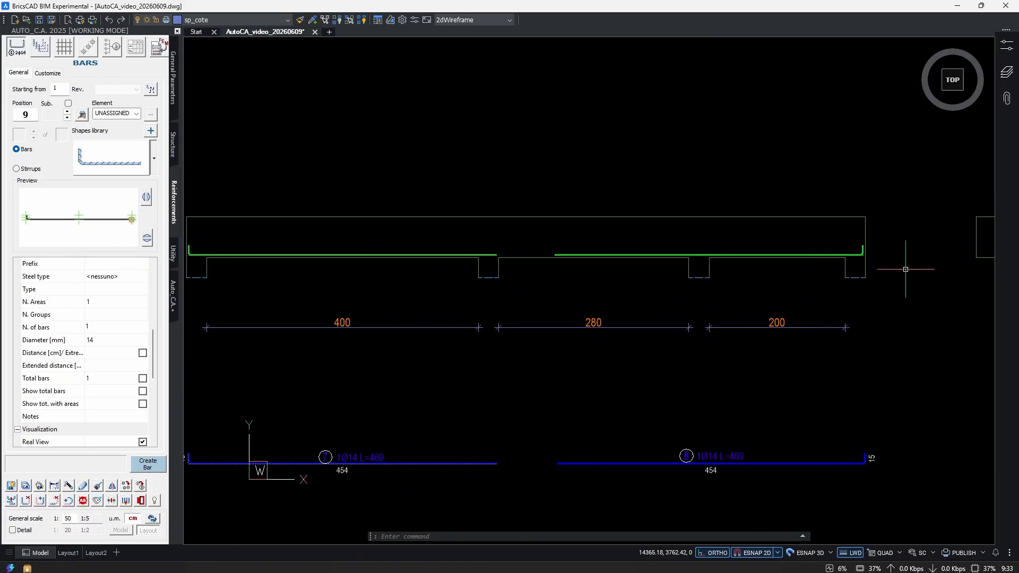
middle_drag(594, 322, 634, 312)
text(s)
key(space)
click(609, 476)
click(607, 257)
scroll(538, 257, up, 5)
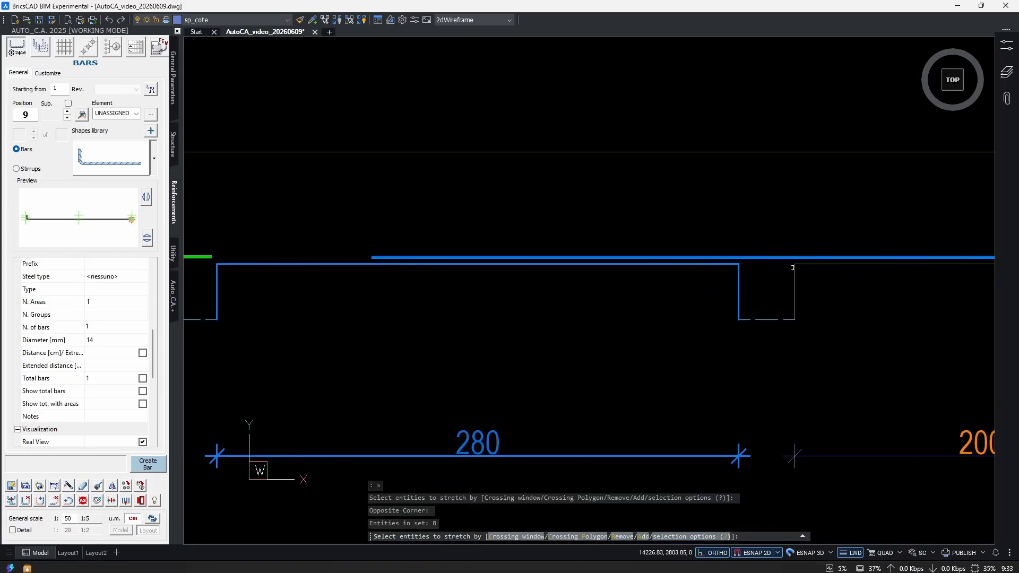
scroll(350, 261, up, 3)
key(space)
click(392, 257)
middle_drag(851, 256, 333, 276)
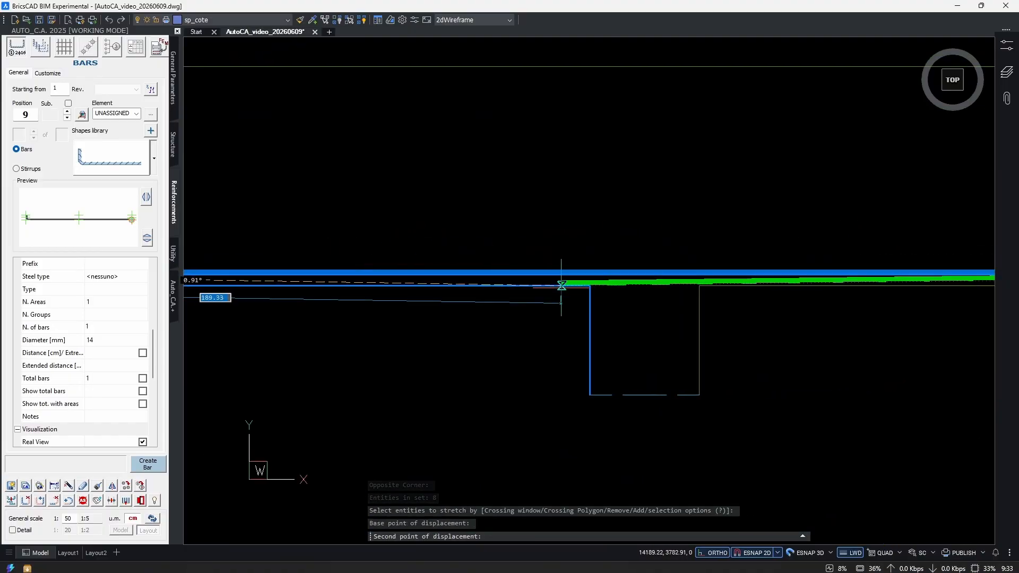
click(589, 277)
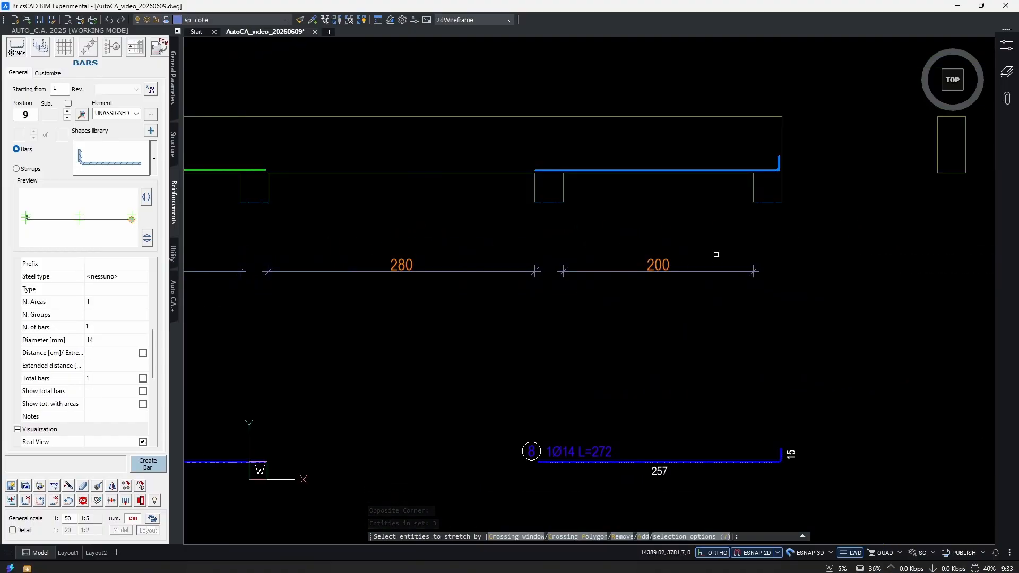
Stretch the mirrored bar's straight end 3 cm horizontally inward from the third support's near face, shortening the bar and its detail.
key(space)
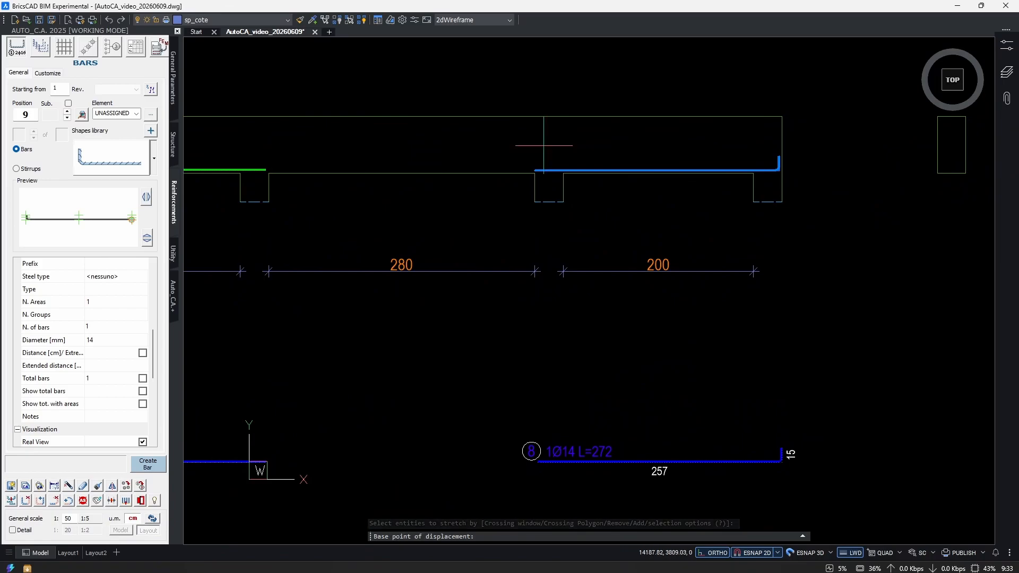
click(553, 151)
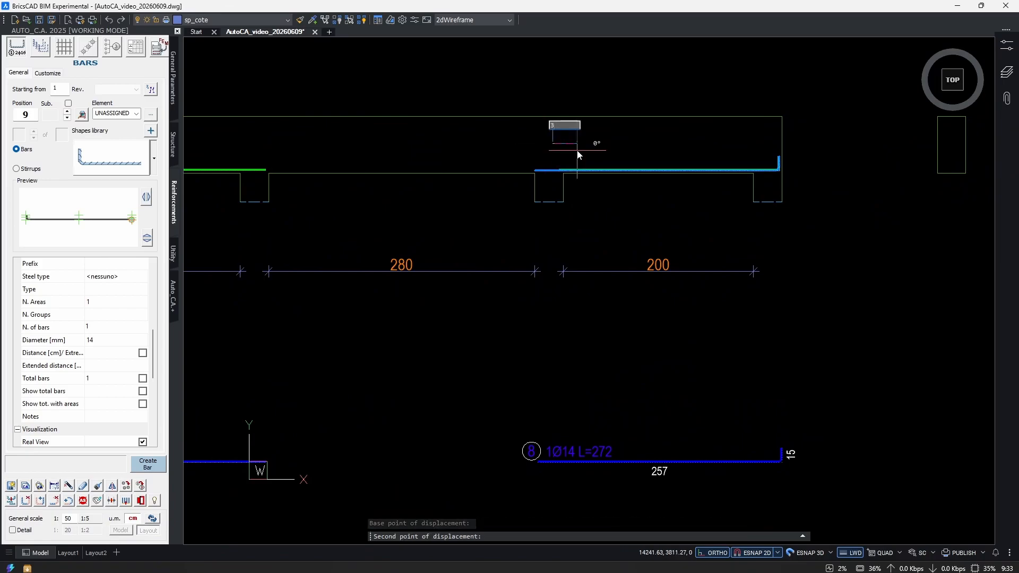
click(578, 154)
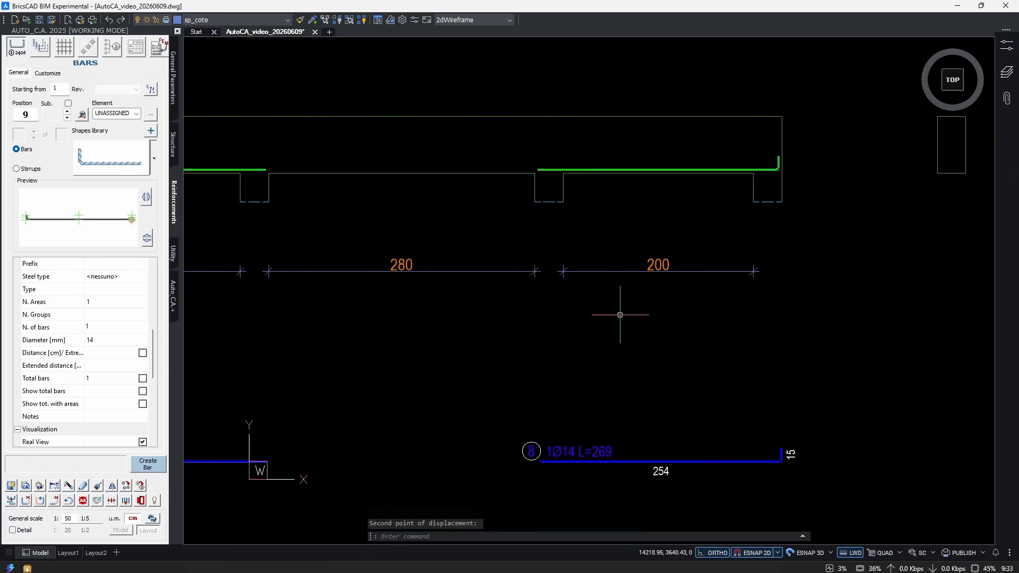
Move the mirrored bar's position and length label horizontally so it sits near the middle of its extracted bar line.
click(626, 450)
click(594, 451)
text(m)
key(Return)
click(661, 396)
click(752, 405)
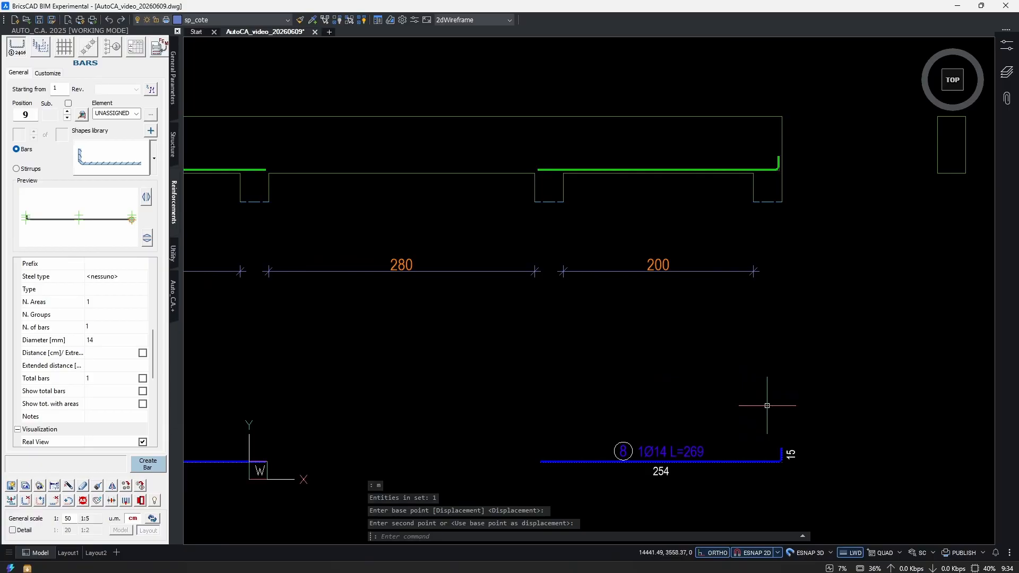
Place a straight 14 mm bar 300 cm long along the bottom of the second span, with its extracted detail between the other two.
mouse_move(614, 382)
middle_down()
mouse_move(723, 406)
mouse_move(811, 392)
middle_up()
scroll(811, 392, down, 2)
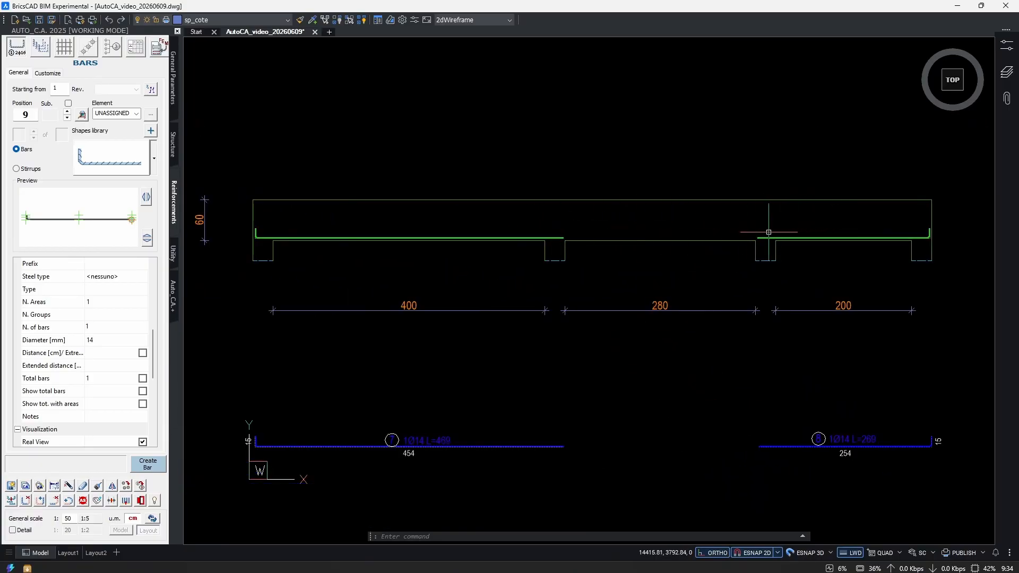
click(153, 158)
click(171, 201)
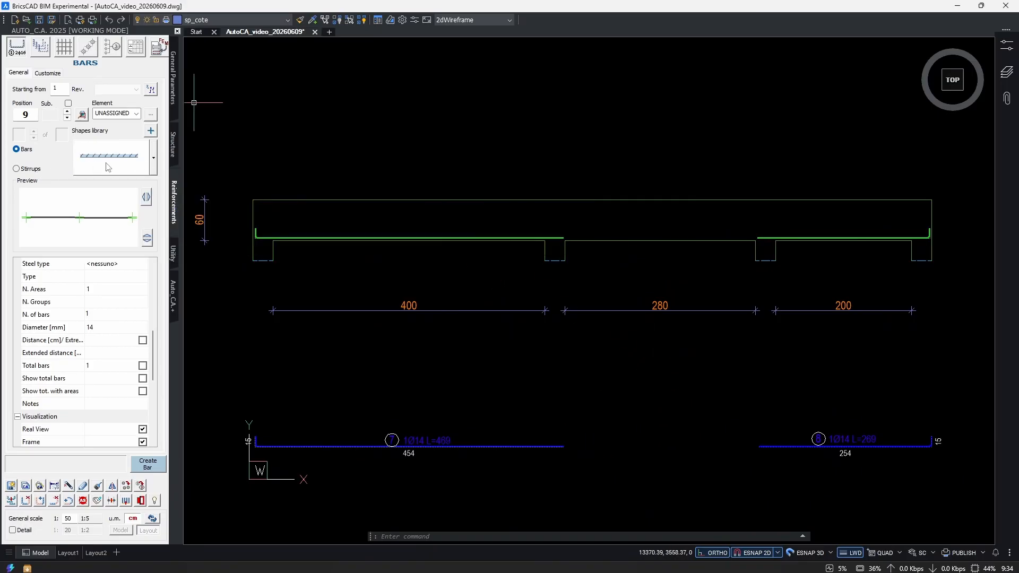
scroll(105, 364, up, 5)
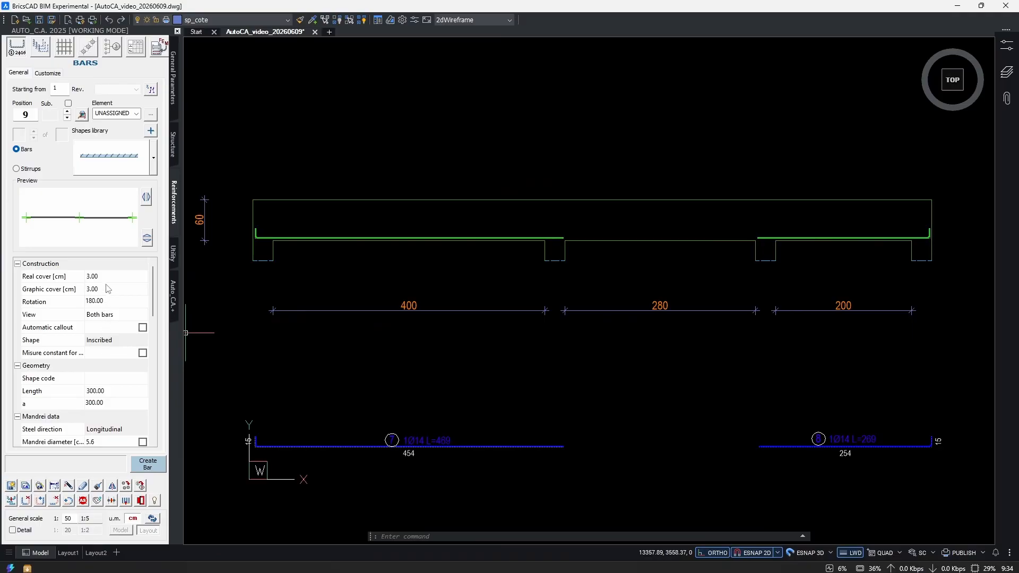
scroll(109, 371, down, 9)
scroll(114, 388, up, 9)
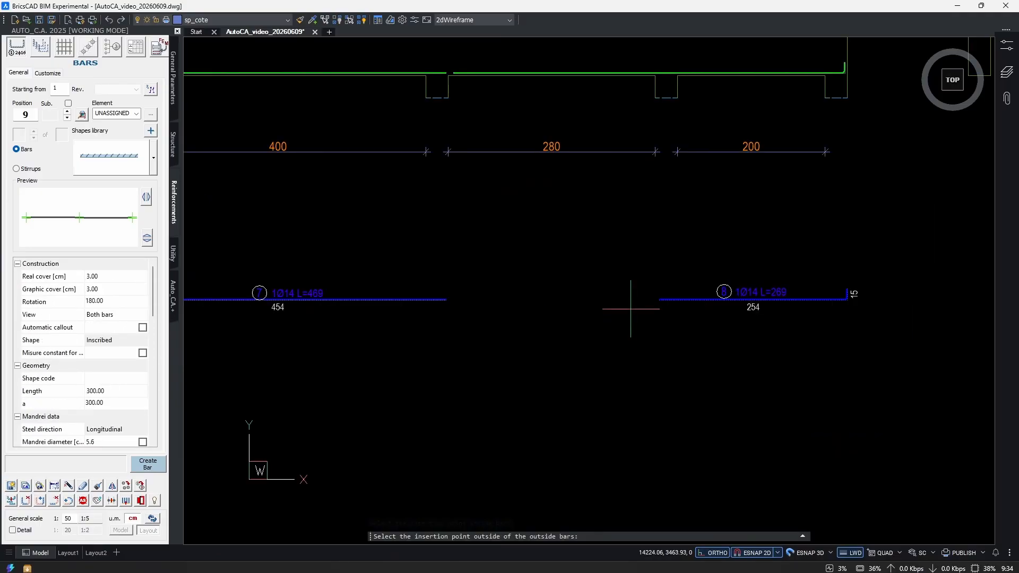
click(559, 288)
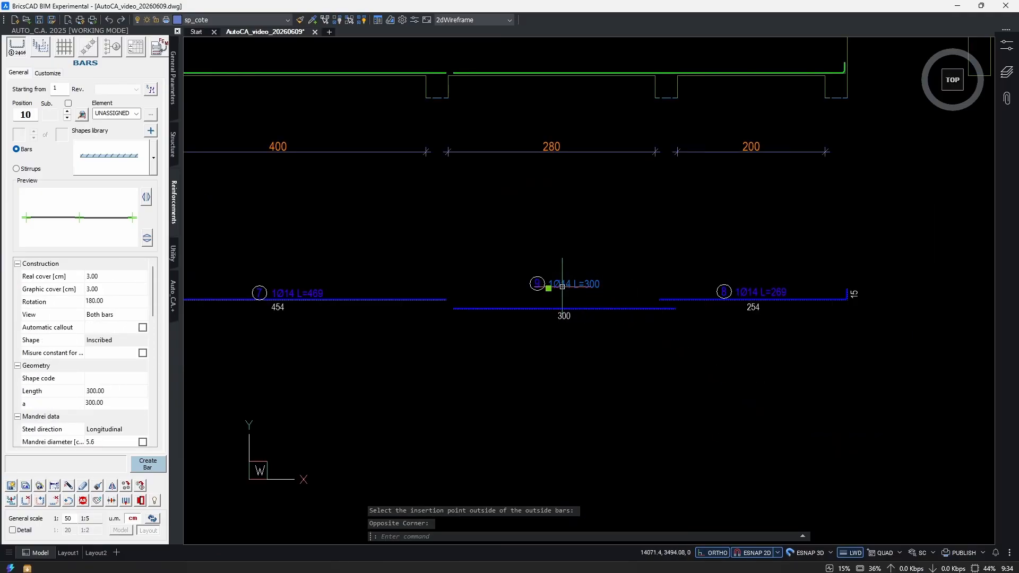
Stretch the first-span end of the straight bar and its detail horizontally to the near face of the second support.
scroll(577, 329, up, 3)
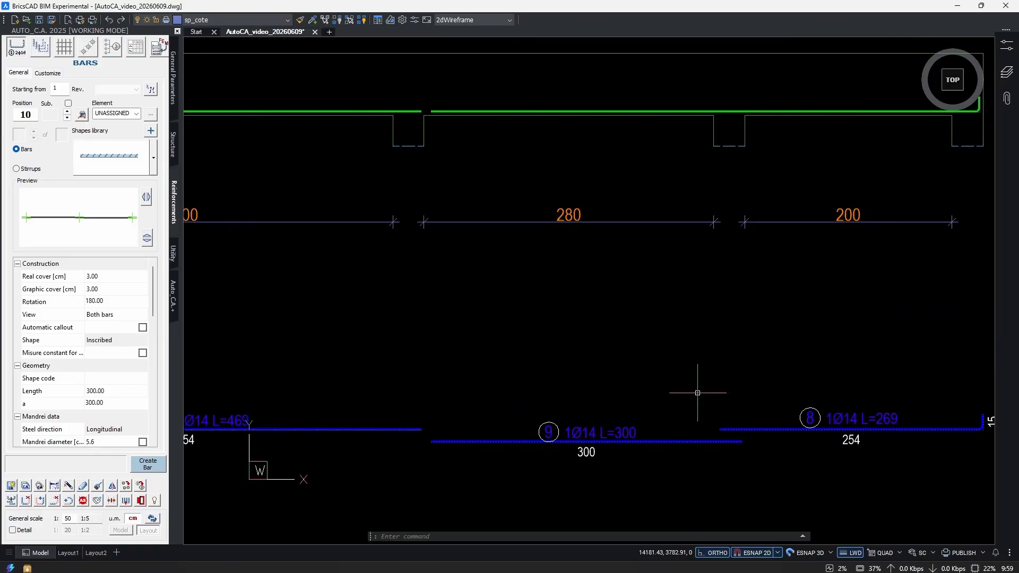
scroll(622, 399, down, 4)
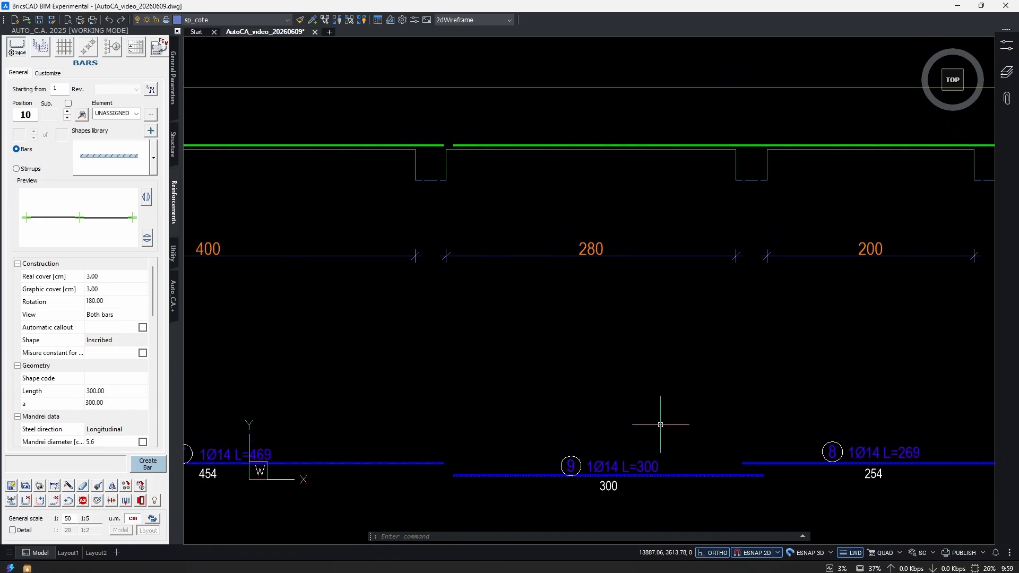
scroll(505, 287, up, 6)
middle_drag(505, 288, 701, 304)
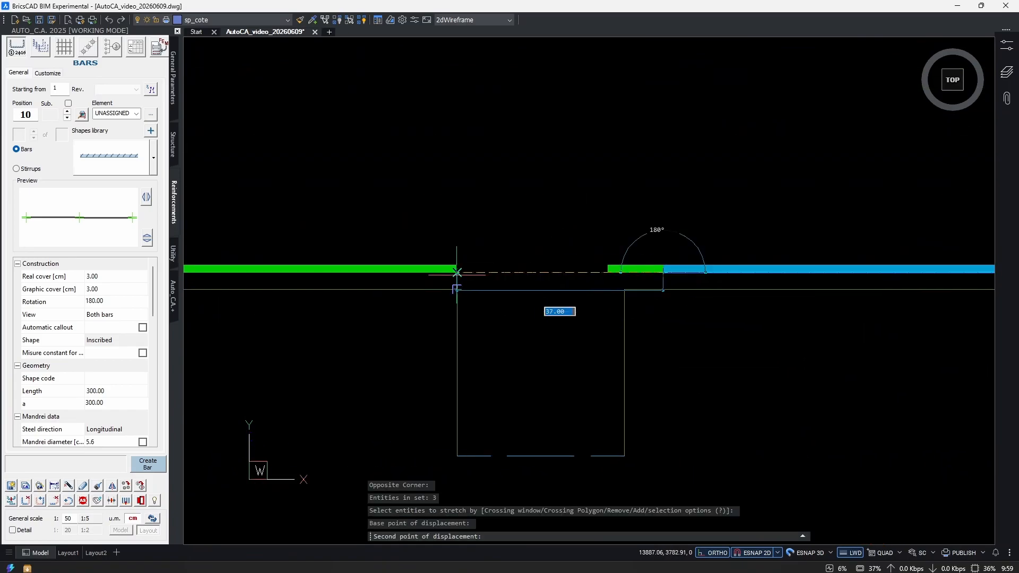
click(456, 275)
scroll(557, 289, down, 6)
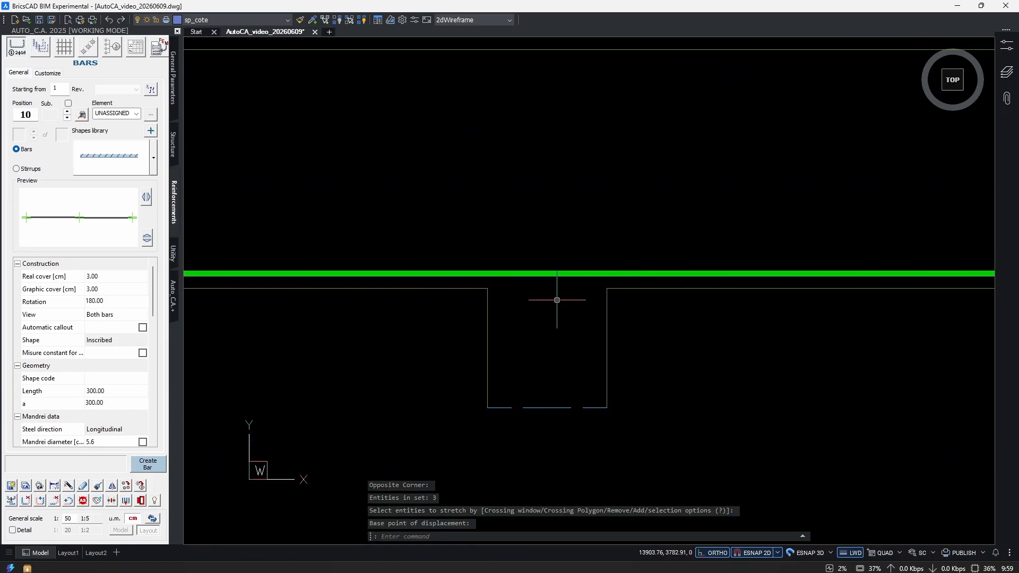
middle_drag(651, 433, 601, 319)
scroll(606, 444, up, 1)
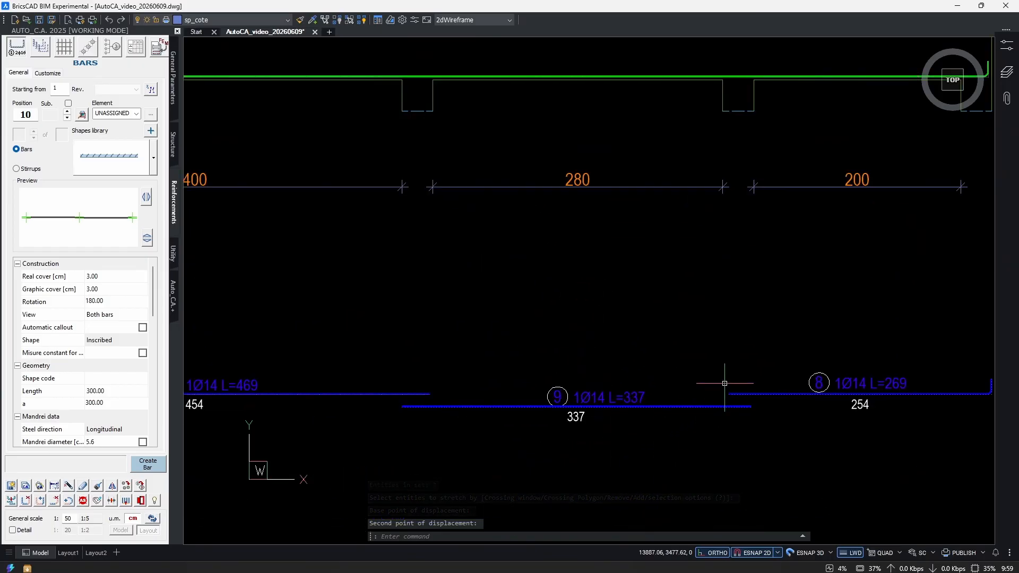
Choose the L-shaped bar from the shapes library and flip it so the hook points down at its left end.
mouse_move(480, 333)
middle_down()
mouse_move(664, 371)
mouse_move(480, 352)
middle_up()
scroll(479, 352, down, 2)
middle_drag(625, 358, 730, 373)
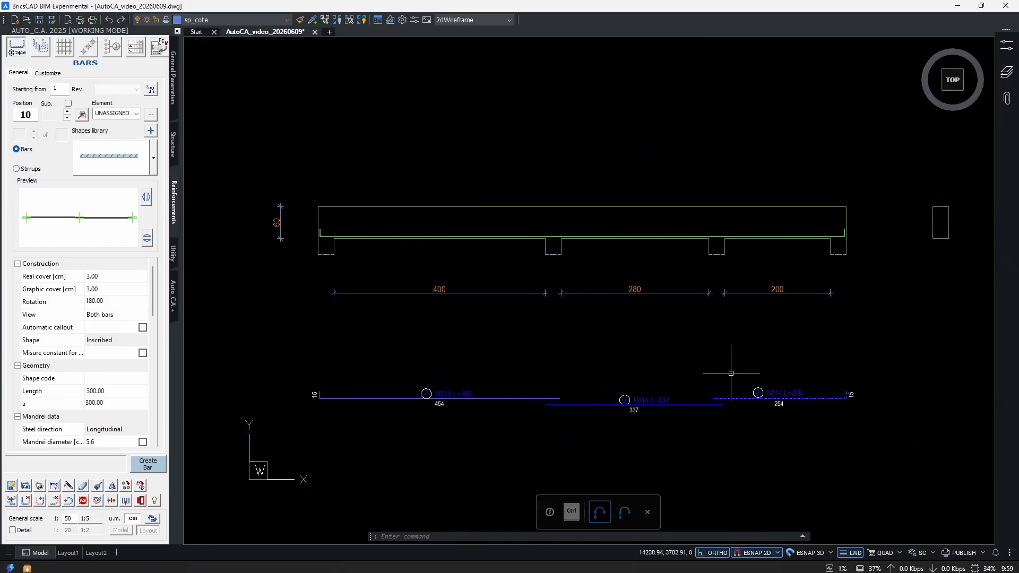
scroll(578, 323, up, 2)
middle_drag(648, 348, 680, 364)
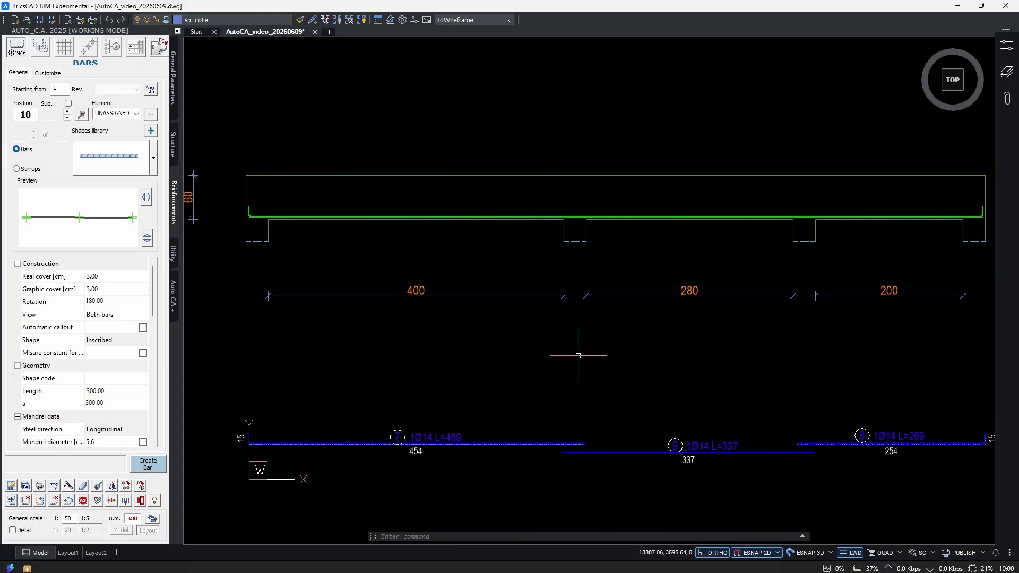
mouse_move(500, 277)
middle_down()
mouse_move(672, 386)
mouse_move(635, 362)
middle_up()
scroll(588, 350, up, 2)
click(154, 158)
click(262, 192)
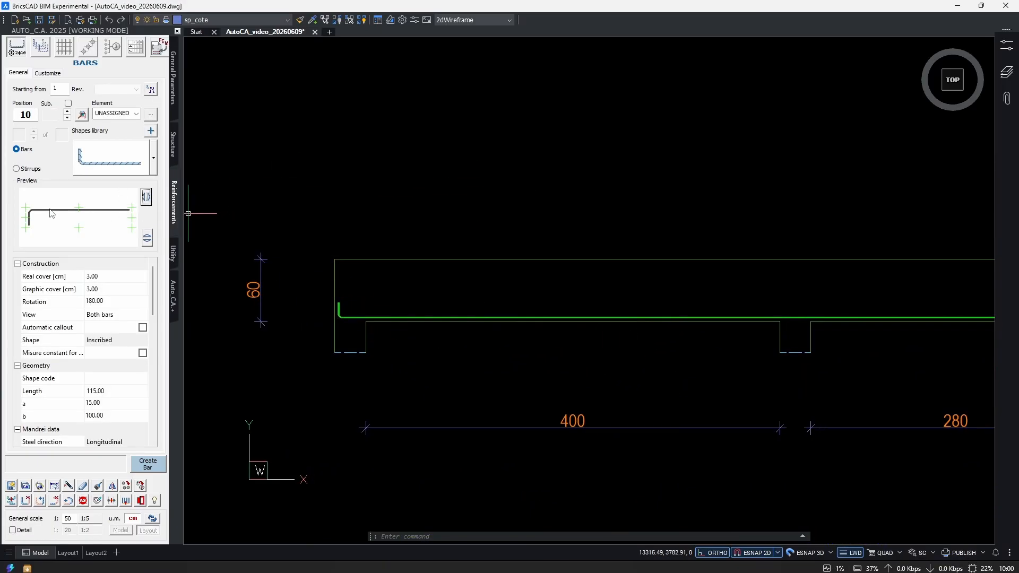
Insert one 14 mm L-shaped bar with 15 and 100 cm sides at the beam's upper-left corner and place its detail below the first span.
scroll(115, 351, down, 2)
scroll(118, 366, up, 2)
scroll(118, 382, down, 5)
click(108, 377)
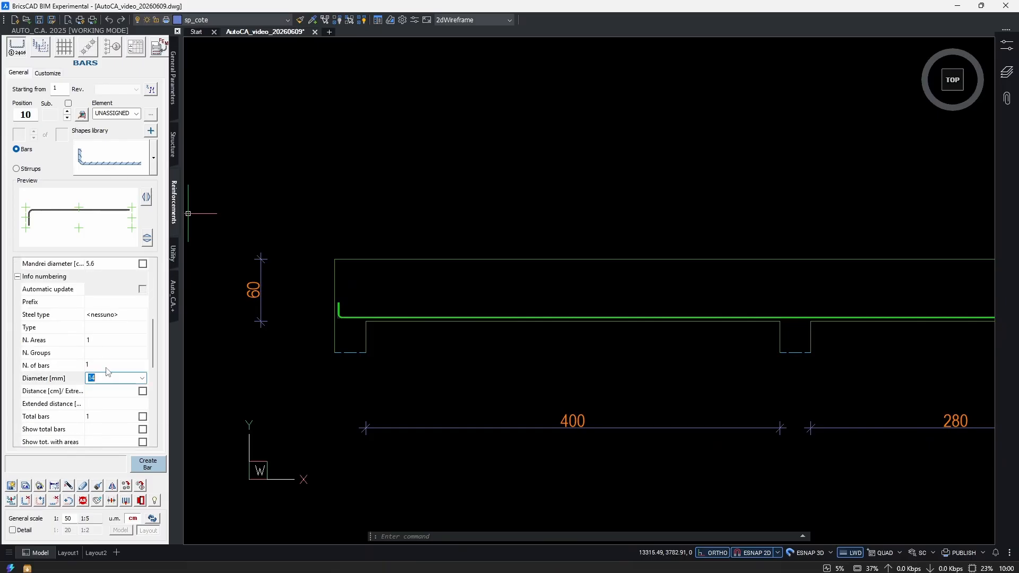
click(107, 366)
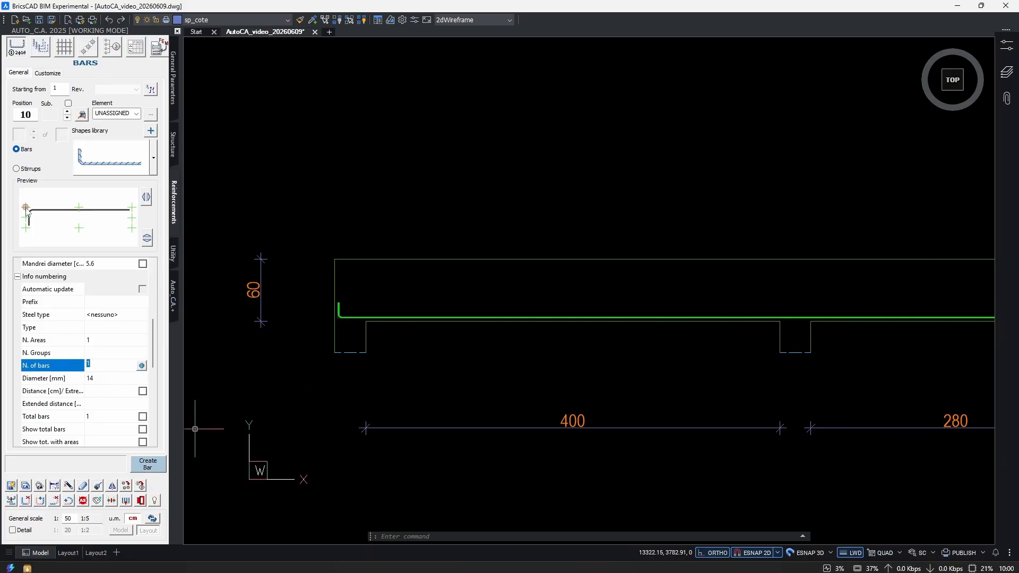
click(151, 466)
scroll(340, 248, up, 3)
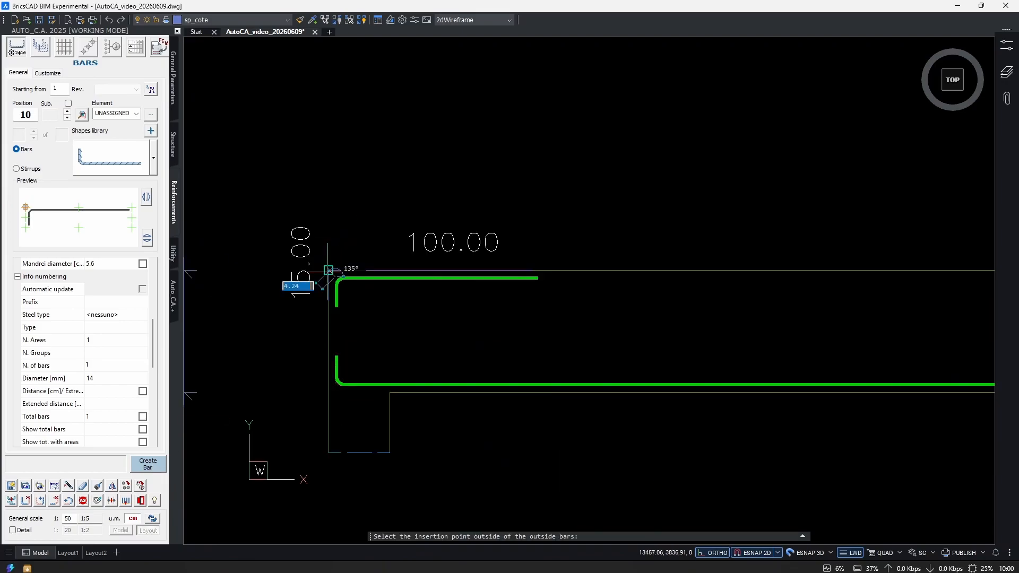
click(329, 270)
scroll(461, 330, down, 2)
middle_drag(467, 419, 526, 167)
click(547, 380)
Move the upper bar's diameter and length label and its 100 dimension straight down, closer to the extracted bar line.
click(527, 303)
click(502, 365)
middle_drag(571, 345, 556, 335)
text(m)
key(space)
click(662, 346)
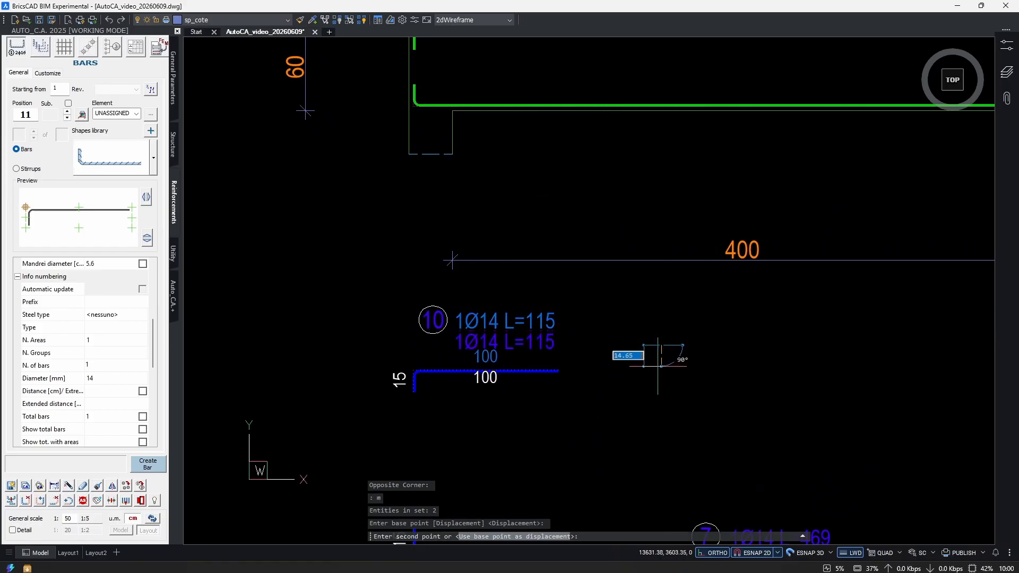
click(657, 378)
scroll(481, 402, down, 3)
middle_drag(598, 397, 423, 388)
middle_drag(726, 283, 803, 295)
middle_drag(564, 294, 564, 323)
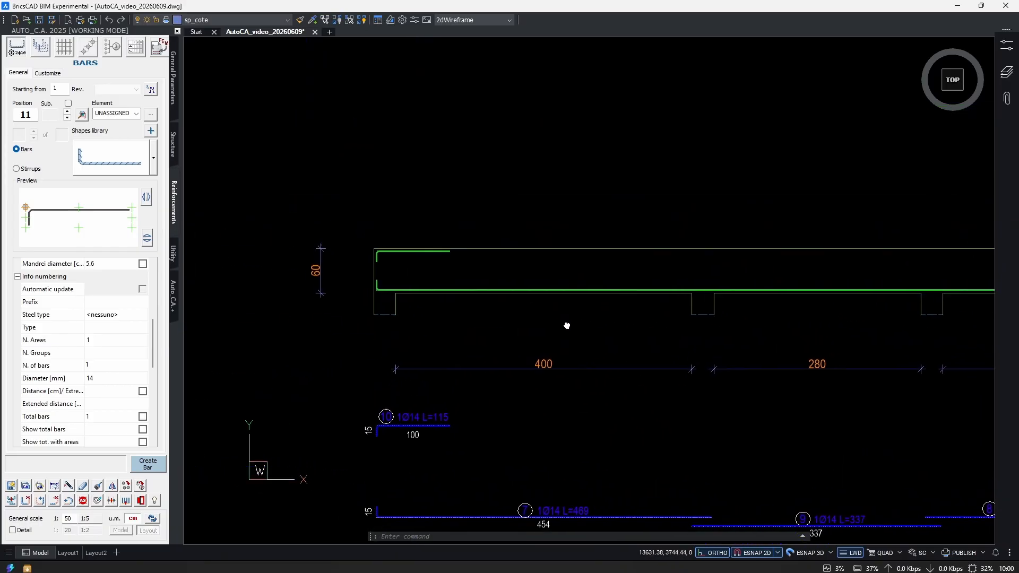
scroll(463, 297, up, 5)
scroll(479, 269, up, 3)
text(s)
key(Return)
click(460, 238)
click(446, 266)
key(Return)
click(459, 242)
scroll(609, 248, down, 4)
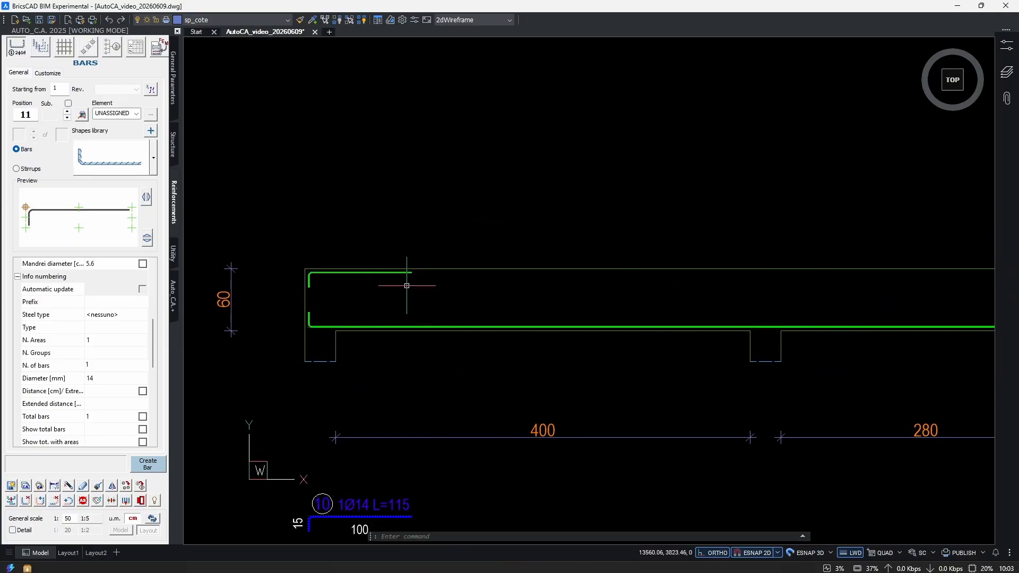
Stretch the straight end of the upper bar and its detail horizontally to the far end of the beam, inside the concrete cover.
text(s)
key(Return)
click(425, 252)
click(397, 286)
scroll(407, 277, up, 4)
scroll(436, 274, up, 2)
key(Return)
click(407, 264)
scroll(507, 272, down, 3)
scroll(867, 288, down, 2)
middle_drag(867, 288, 407, 301)
middle_drag(728, 306, 215, 298)
scroll(632, 294, up, 3)
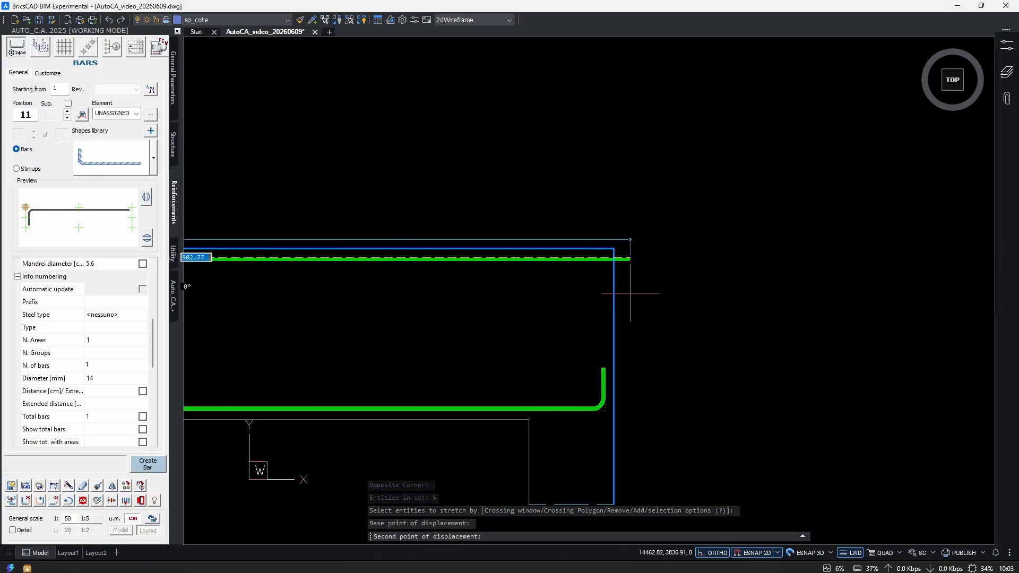
click(613, 257)
Add a 15 cm downward side to the straight end of the upper bar's extracted detail.
scroll(626, 337, down, 4)
scroll(653, 278, up, 2)
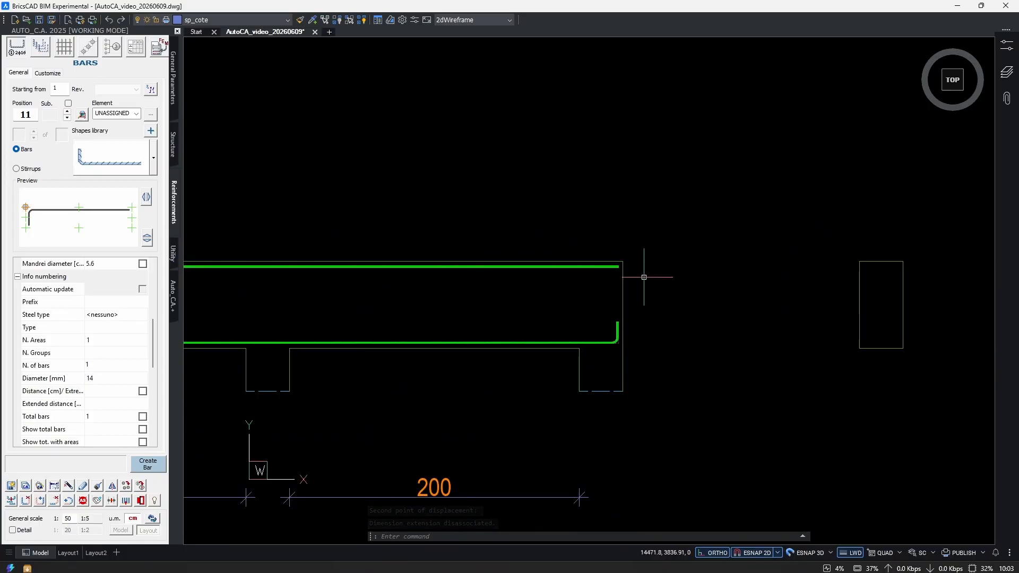
click(40, 501)
scroll(623, 262, up, 3)
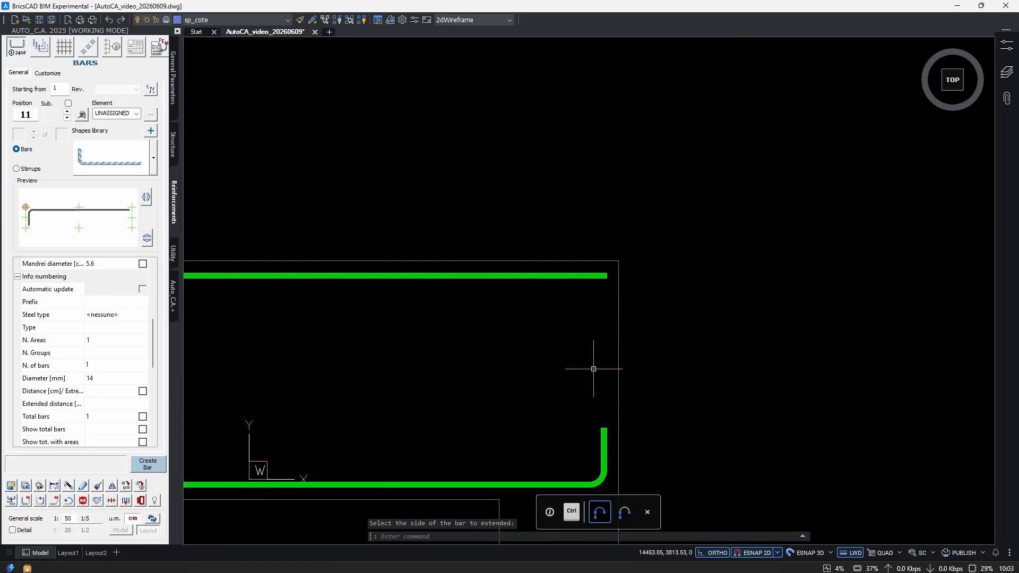
click(40, 501)
scroll(624, 239, down, 4)
scroll(632, 310, up, 3)
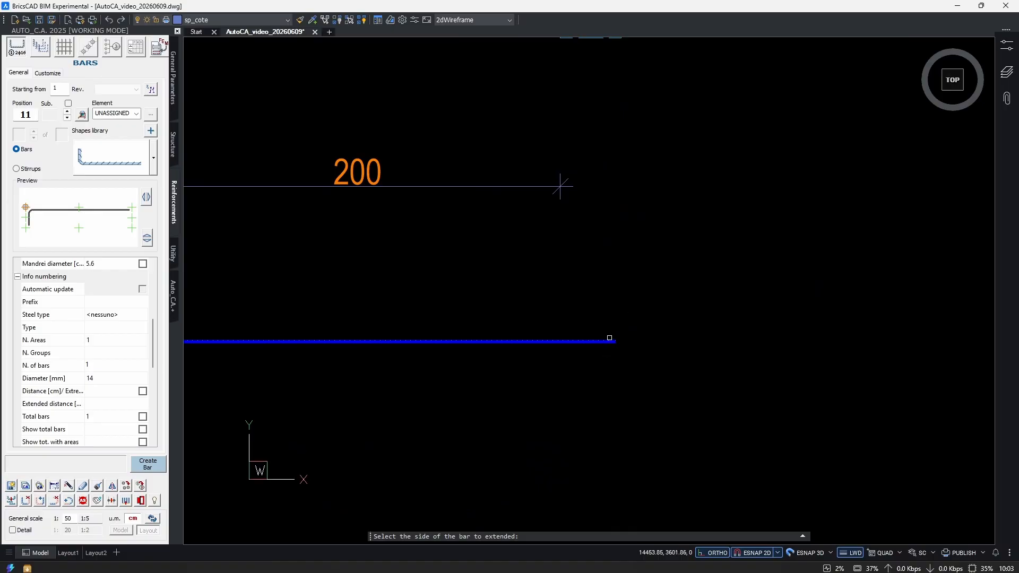
click(611, 342)
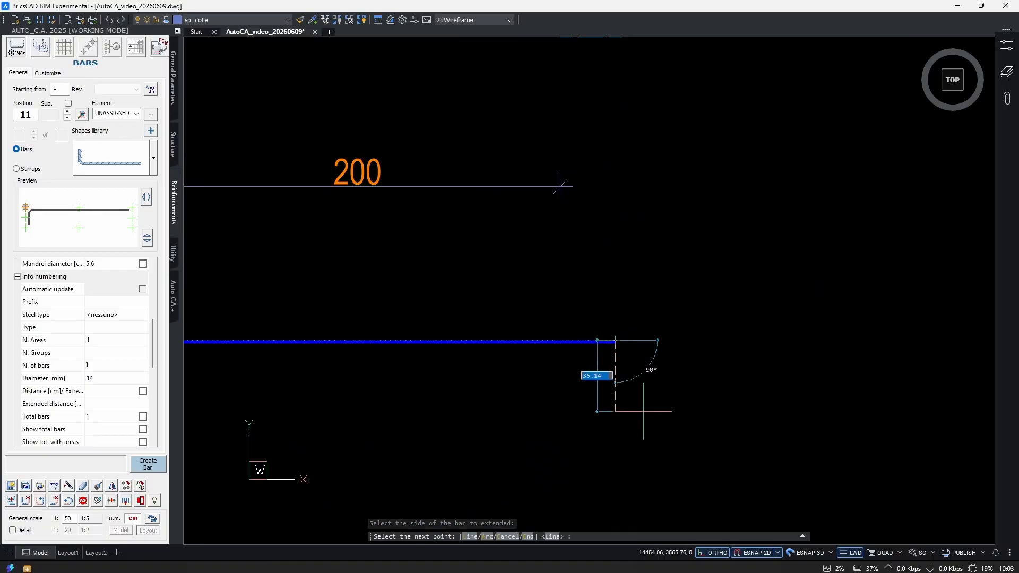
click(634, 377)
key(Return)
scroll(631, 349, down, 5)
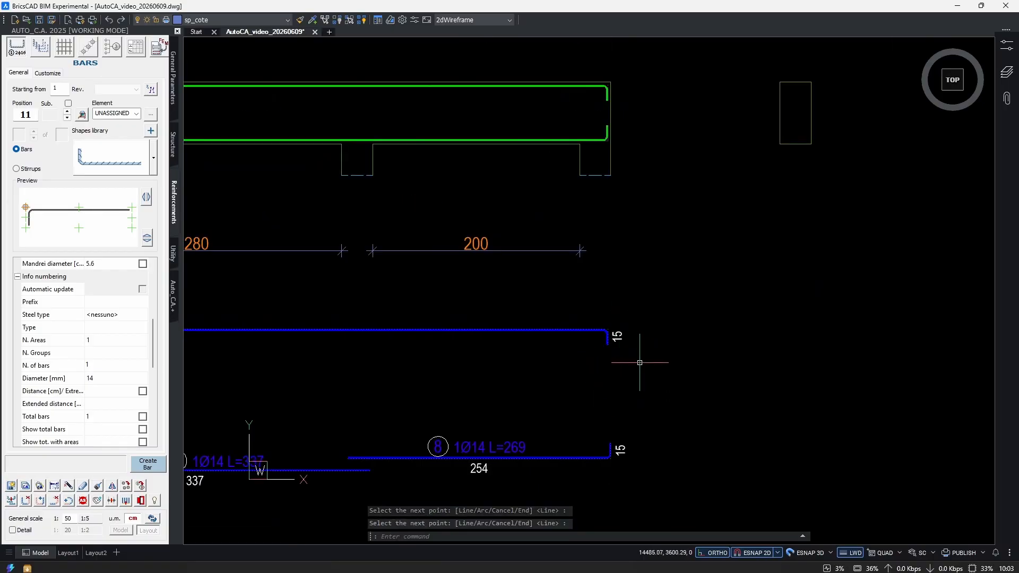
Examine the full-length upper bar in the beam and its extracted detail above the three lower bar details.
middle_drag(627, 347, 898, 366)
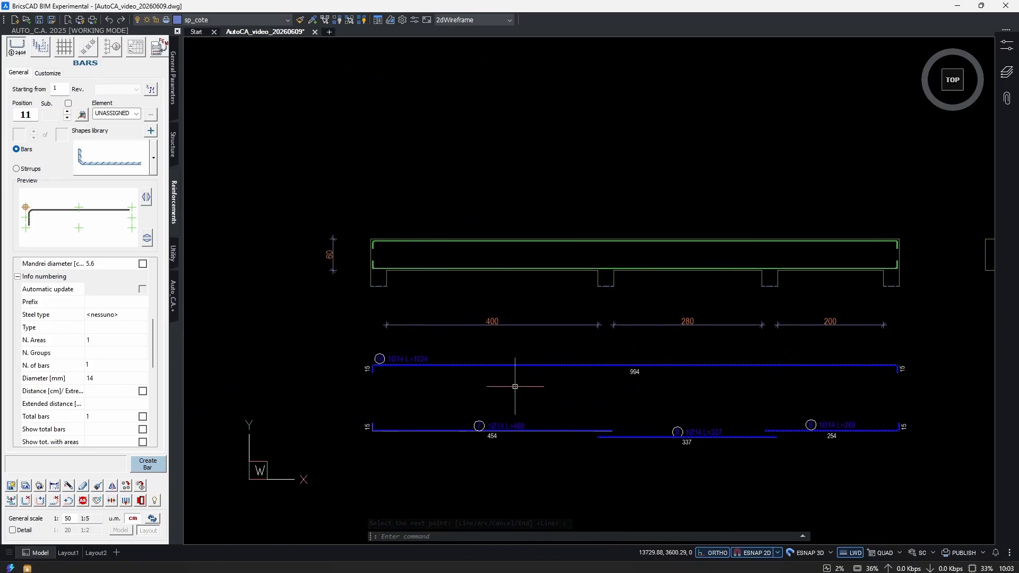
scroll(374, 369, up, 6)
scroll(345, 381, down, 4)
scroll(345, 381, down, 2)
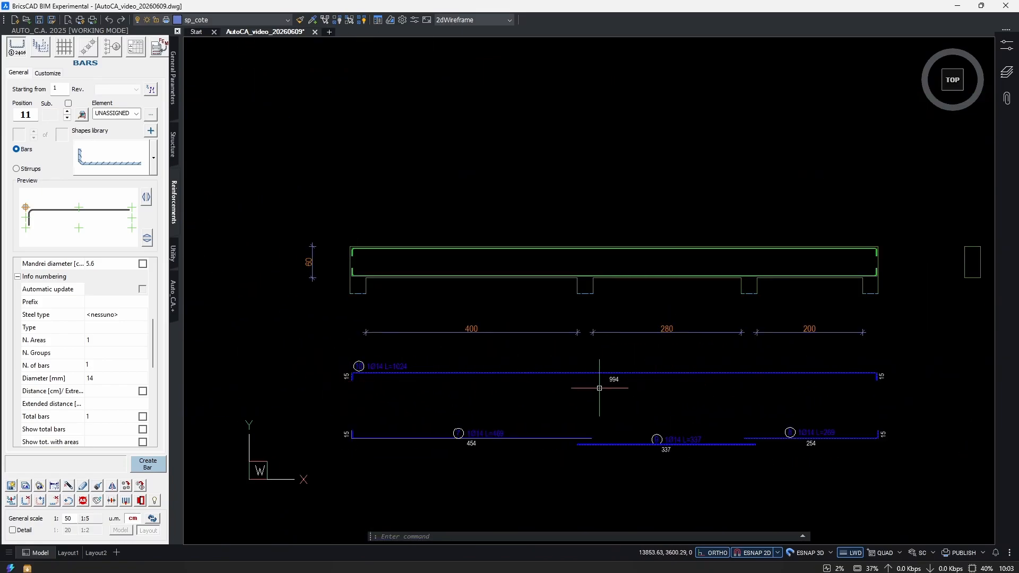
middle_drag(614, 392, 587, 384)
scroll(678, 289, up, 3)
middle_drag(678, 288, 610, 325)
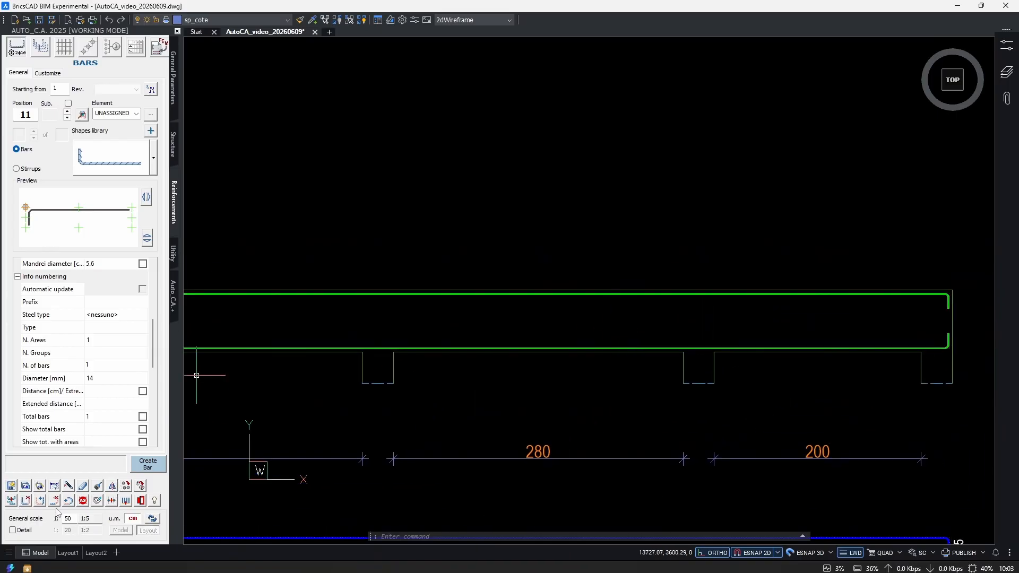
Break the upper bar at the midpoint of the 280 span with a 72 cm overlap.
click(10, 501)
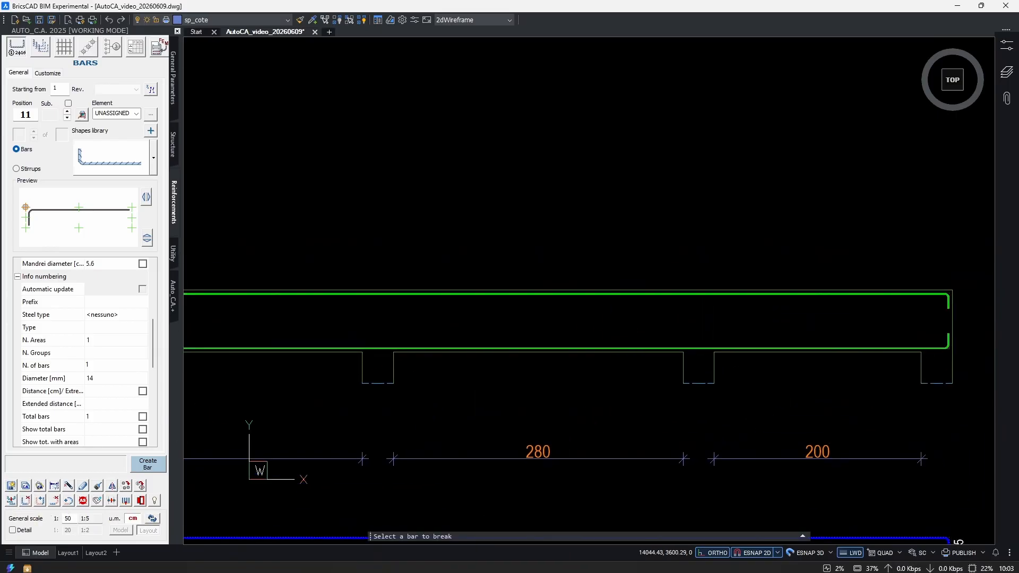
middle_drag(512, 300, 550, 310)
scroll(626, 328, down, 3)
scroll(591, 318, up, 2)
mouse_move(702, 333)
middle_down()
mouse_move(762, 332)
mouse_move(635, 340)
middle_up()
scroll(553, 323, up, 4)
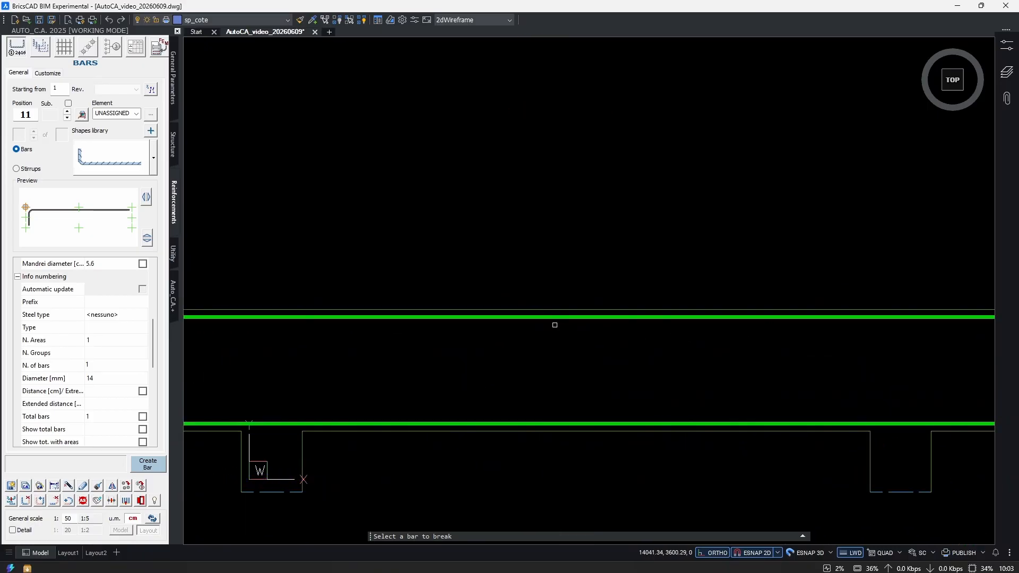
scroll(554, 299, down, 1)
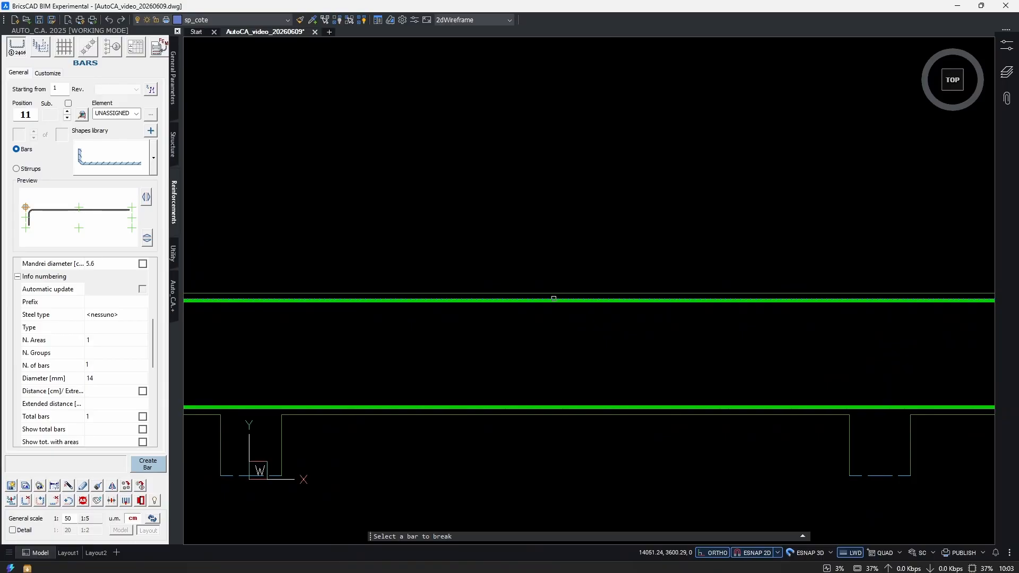
click(554, 298)
scroll(587, 359, down, 2)
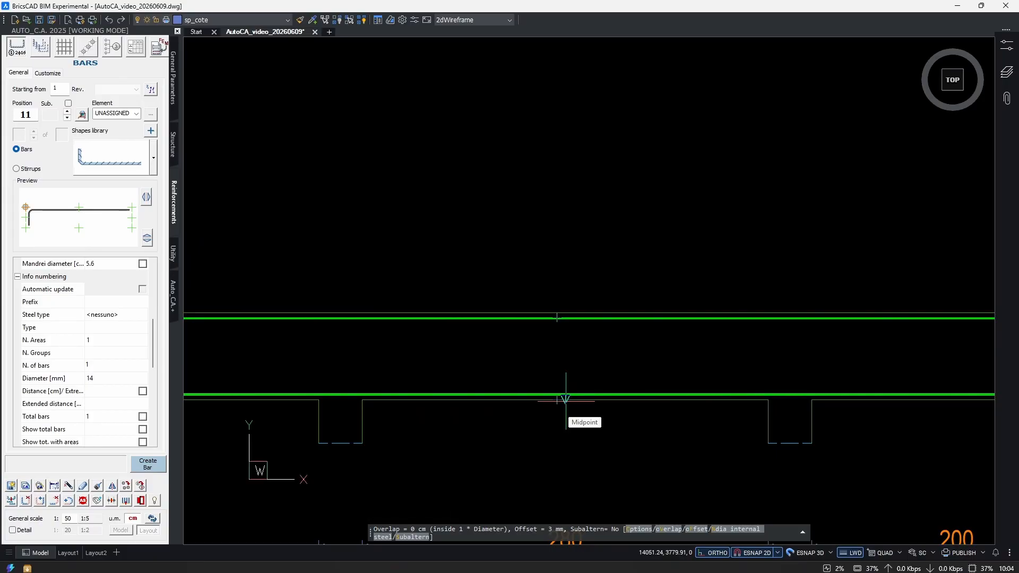
click(683, 507)
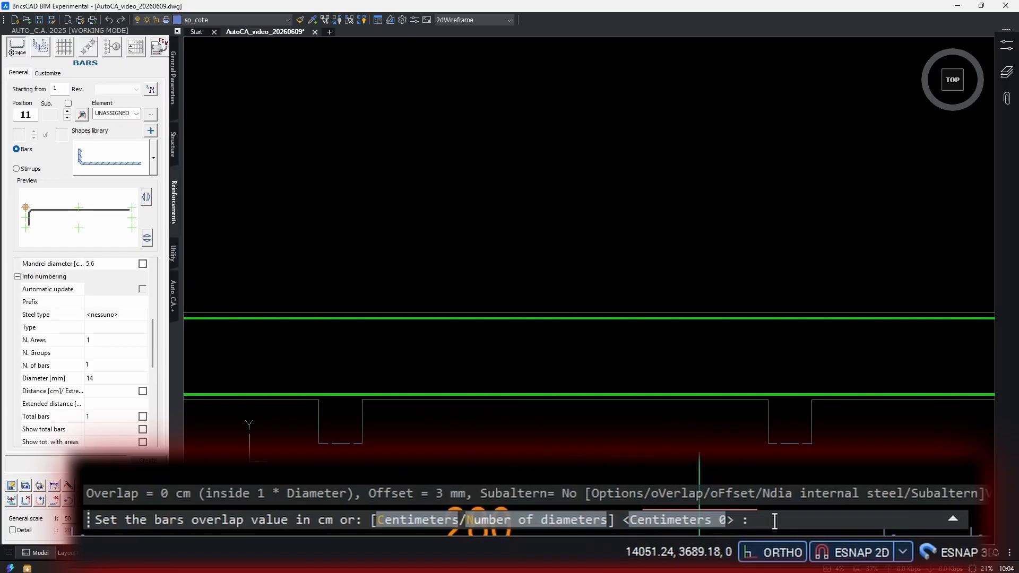
text(72)
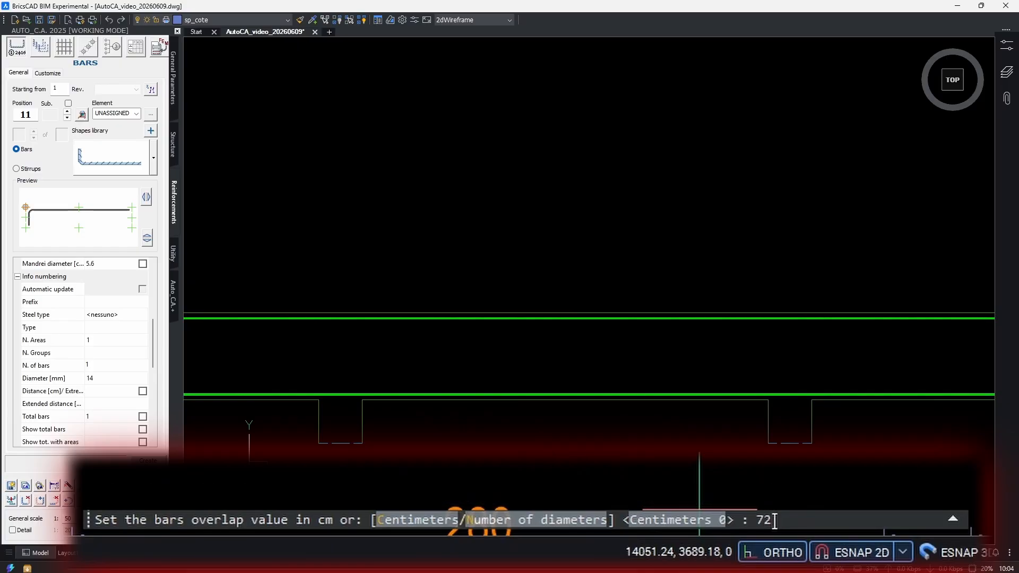
key(Return)
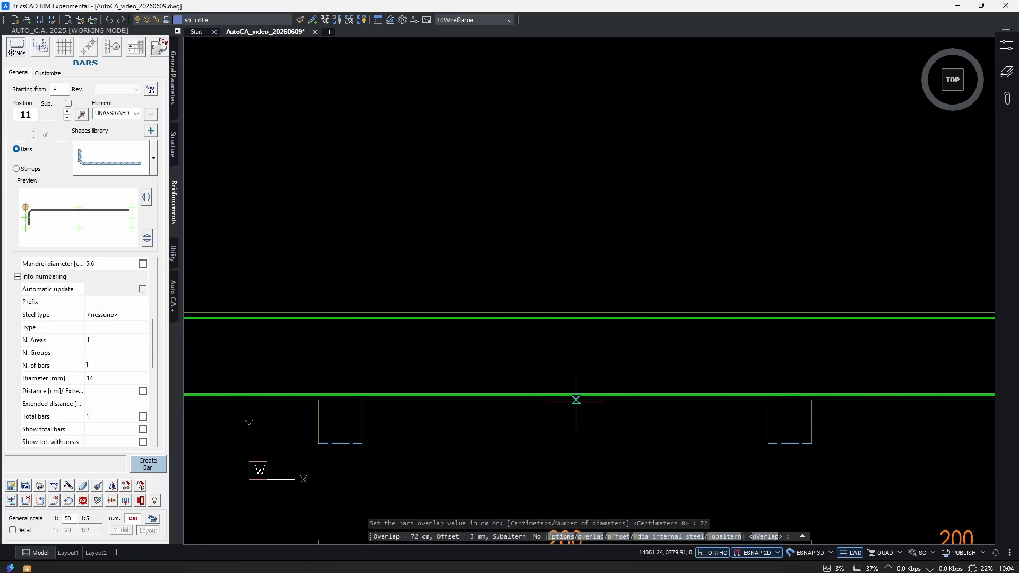
key(Escape)
key(Escape)
Highlight both extracted details of the broken upper bar and examine where each piece starts and ends along the beam.
scroll(584, 314, down, 5)
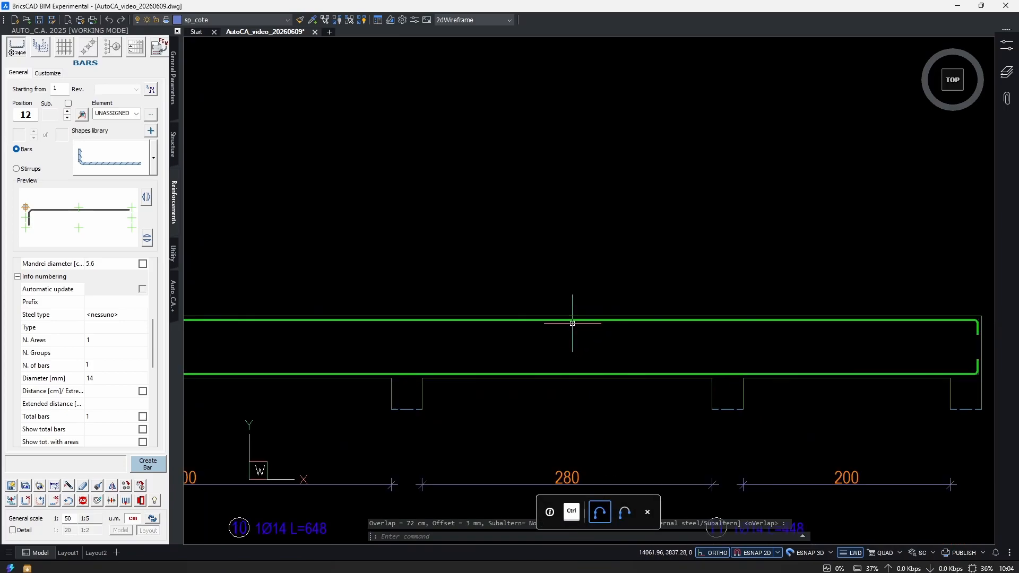
click(666, 375)
click(644, 413)
click(509, 369)
click(472, 413)
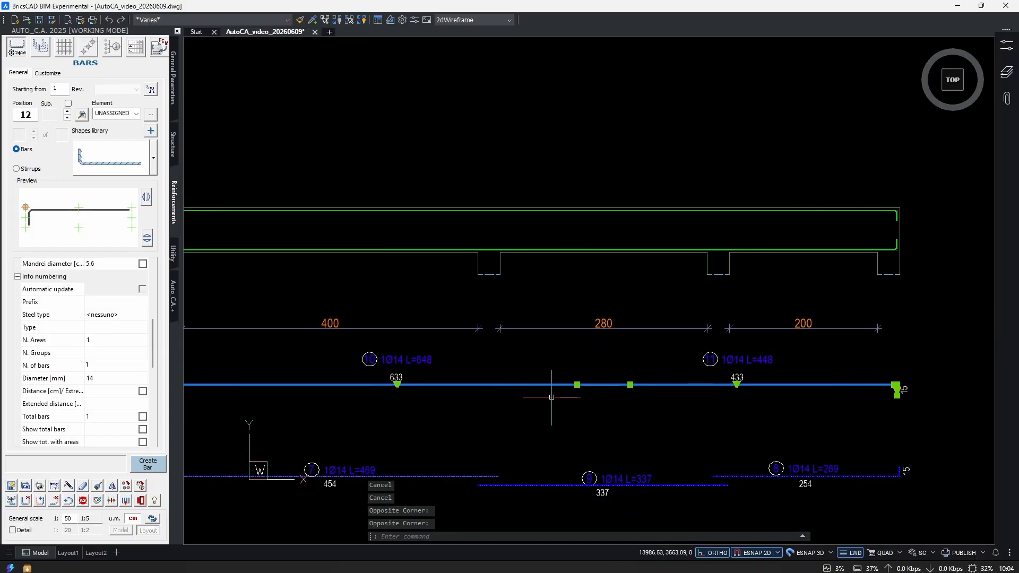
scroll(583, 384, down, 3)
scroll(615, 401, up, 5)
scroll(605, 388, down, 3)
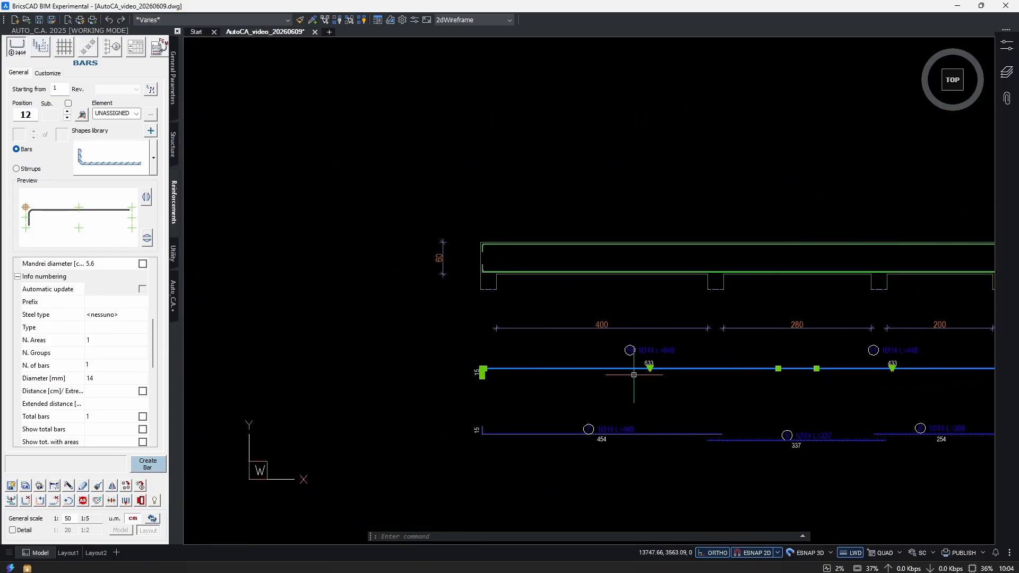
scroll(596, 371, up, 1)
key(Escape)
Examine the overlap of the two upper bar pieces inside the beam, and compare it with their extracted details.
scroll(658, 339, up, 3)
scroll(637, 286, down, 4)
scroll(764, 233, up, 3)
key(Escape)
click(750, 231)
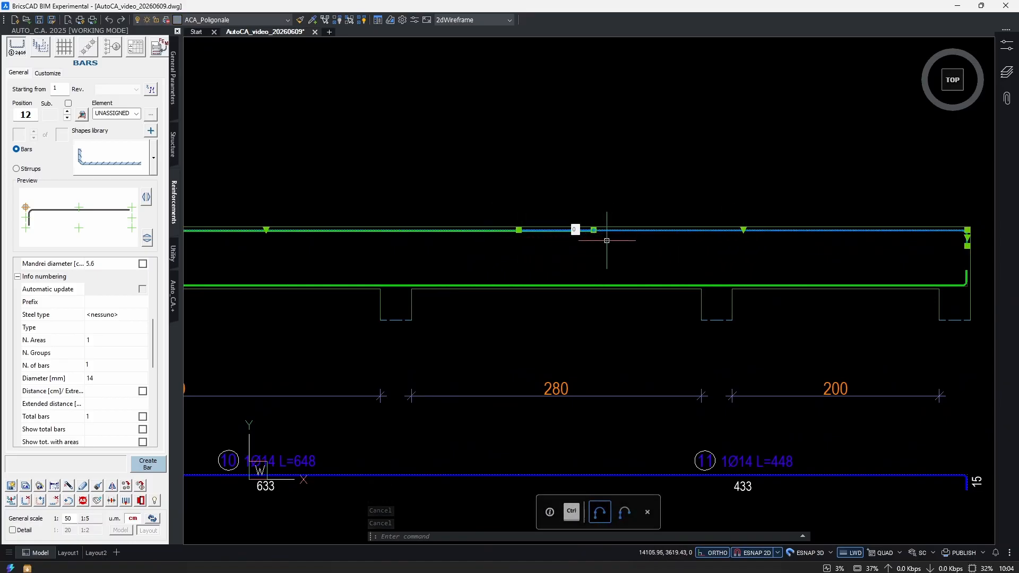
scroll(595, 258, down, 2)
scroll(596, 258, down, 2)
scroll(605, 318, up, 1)
scroll(601, 337, up, 2)
key(Escape)
click(638, 353)
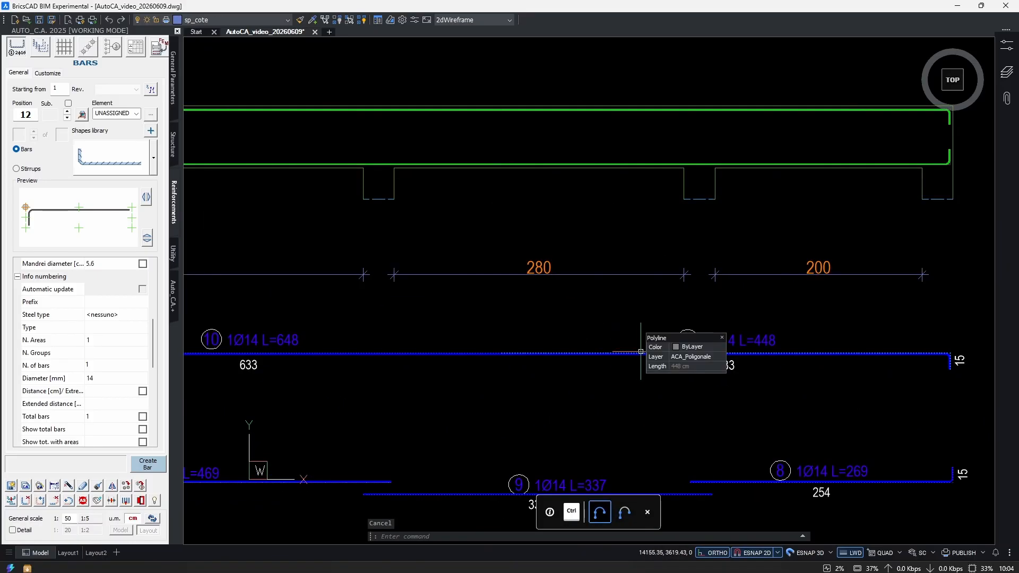
click(461, 354)
scroll(604, 337, down, 3)
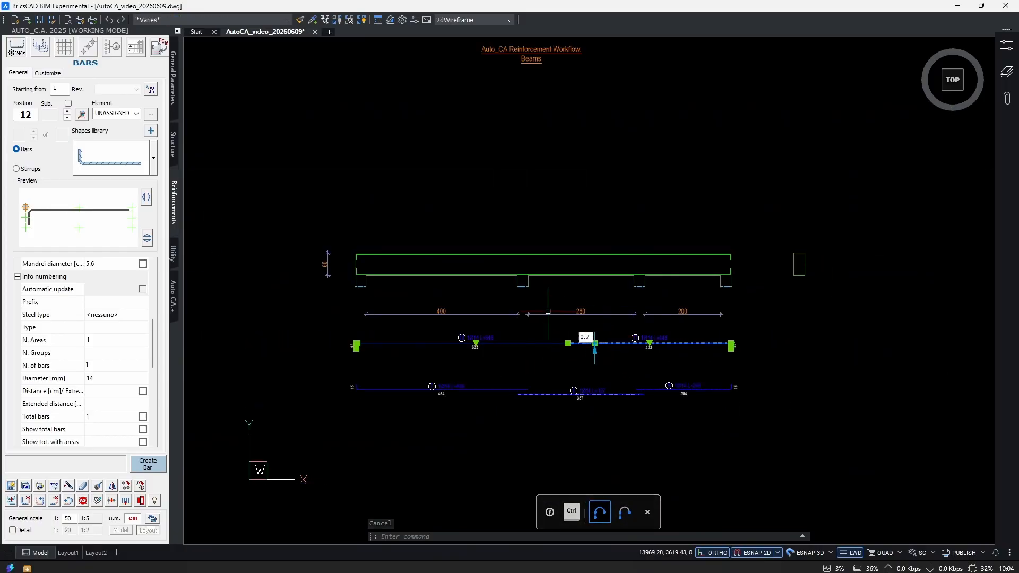
scroll(549, 366, up, 2)
key(Escape)
Set the general scale to 1:20 for working on the beam's cross-section.
middle_drag(954, 292, 550, 383)
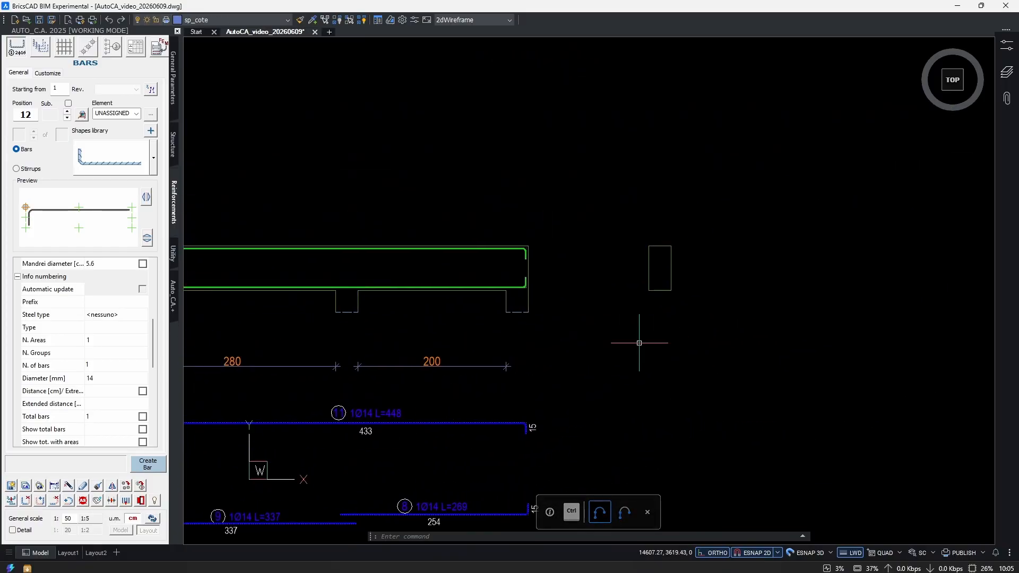
scroll(690, 265, up, 4)
scroll(710, 350, up, 1)
scroll(685, 355, down, 3)
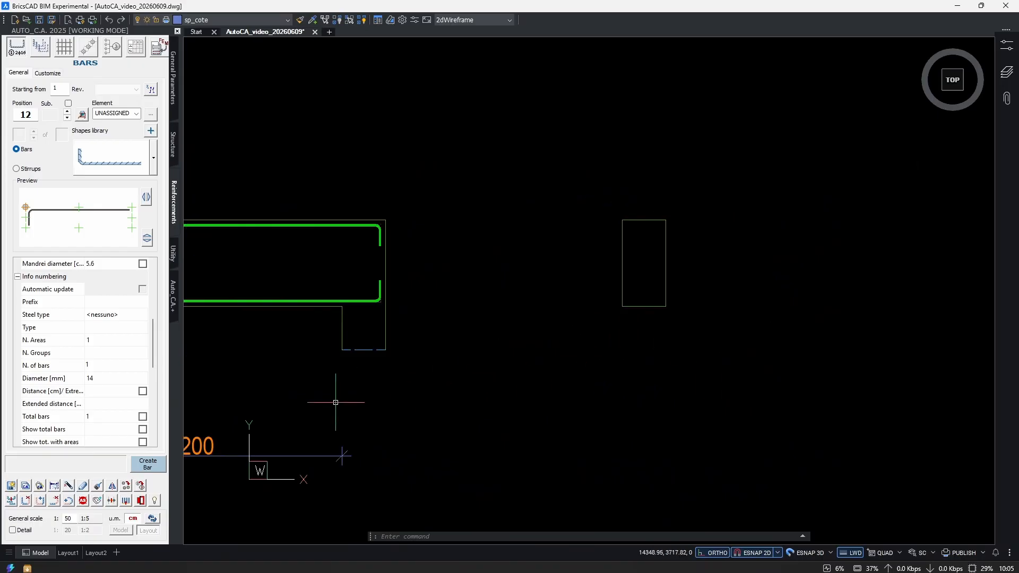
double_click(74, 519)
text(2)
click(573, 386)
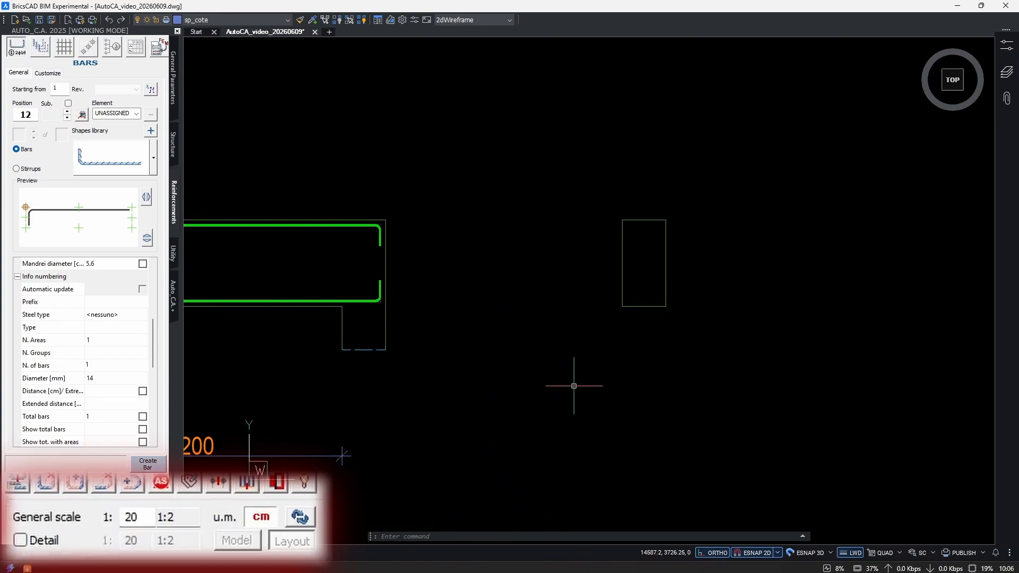
Enable the separate 1:20 detail scale, switching it to geometry scaling and back to text scaling.
click(23, 538)
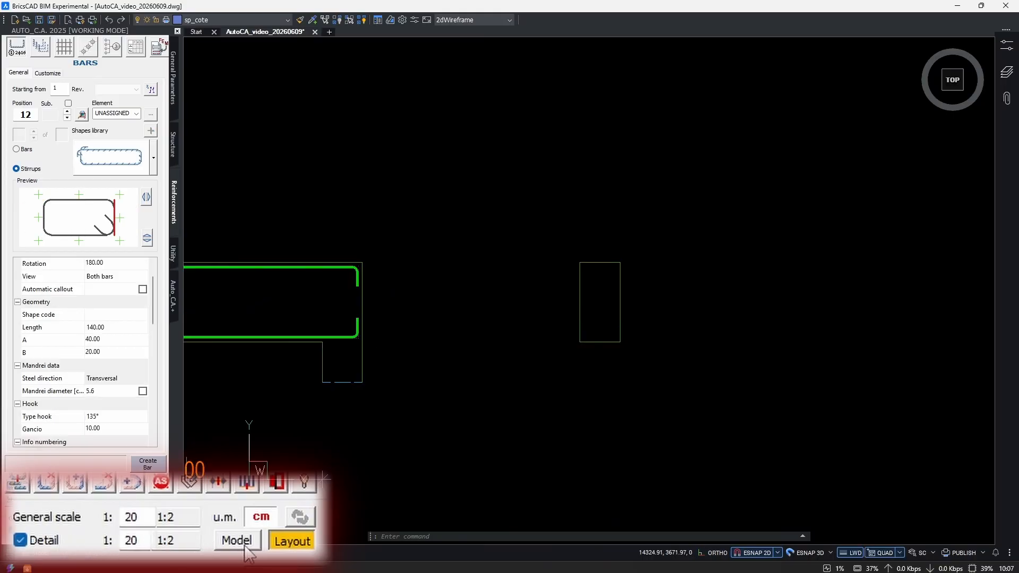
click(237, 541)
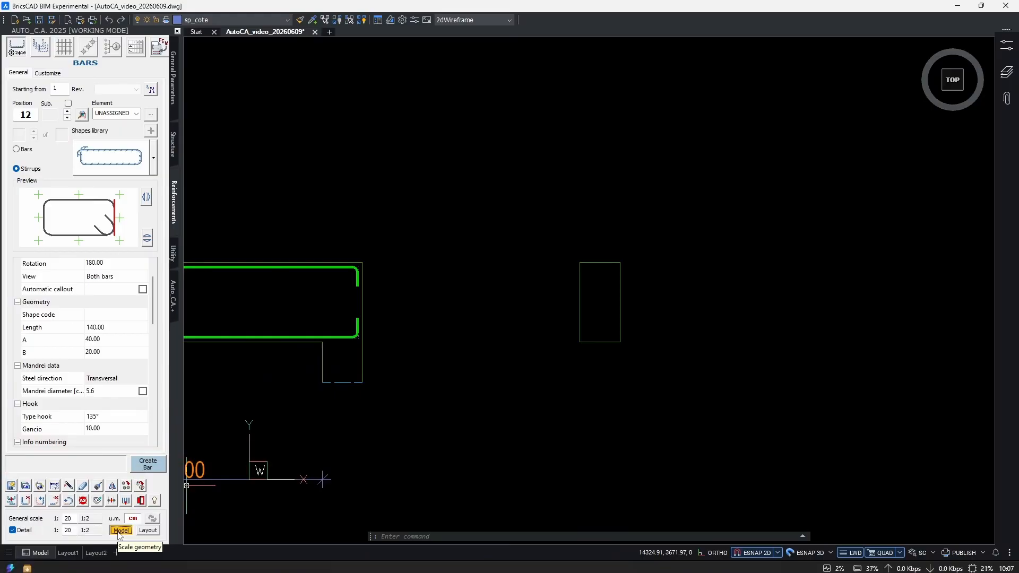
click(149, 530)
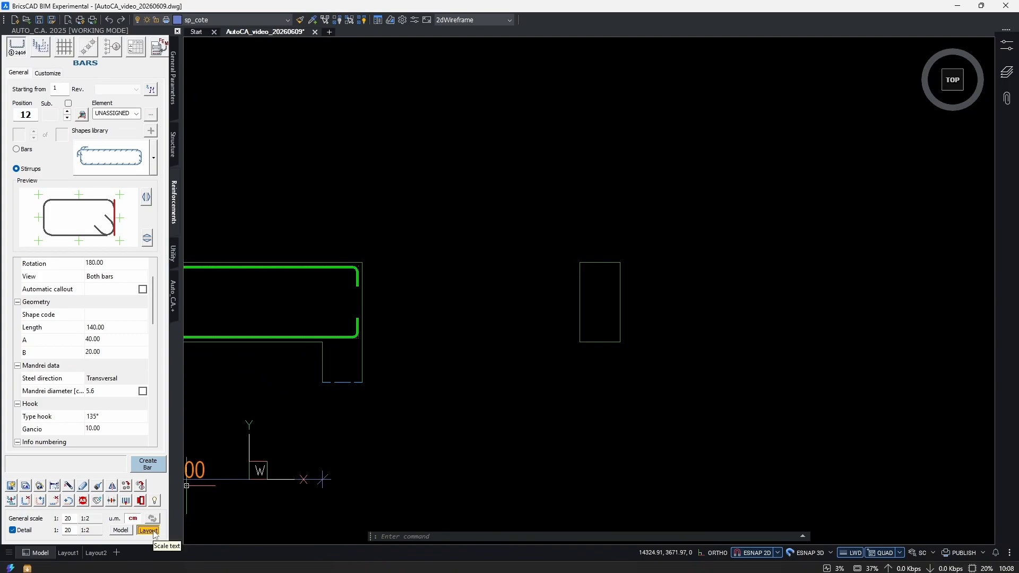
Dimension the width of the beam's cross-section with a linear dimension below its bottom edge.
scroll(615, 290, up, 3)
middle_drag(581, 362, 556, 342)
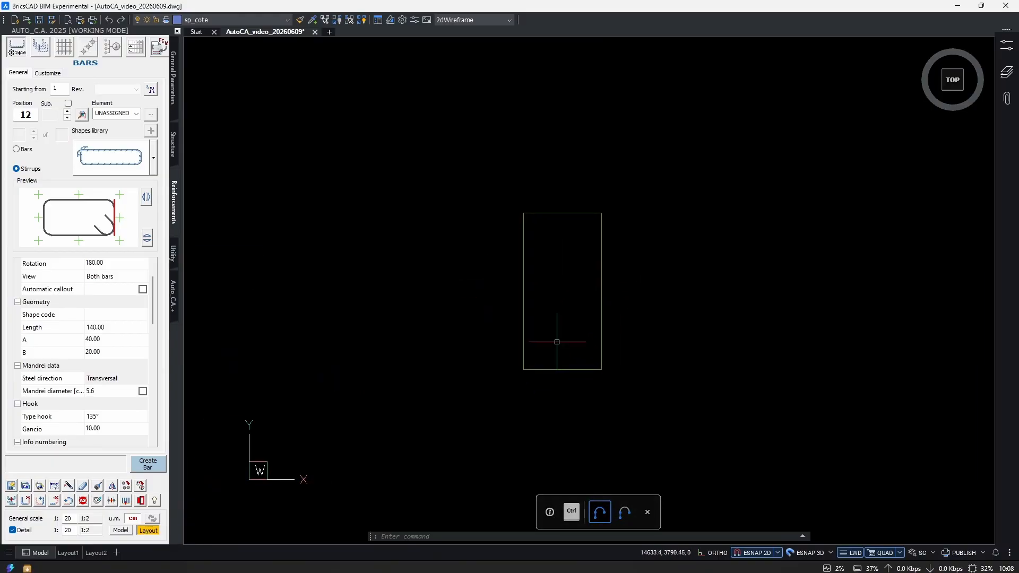
text(dli)
key(Return)
key(Return)
click(554, 370)
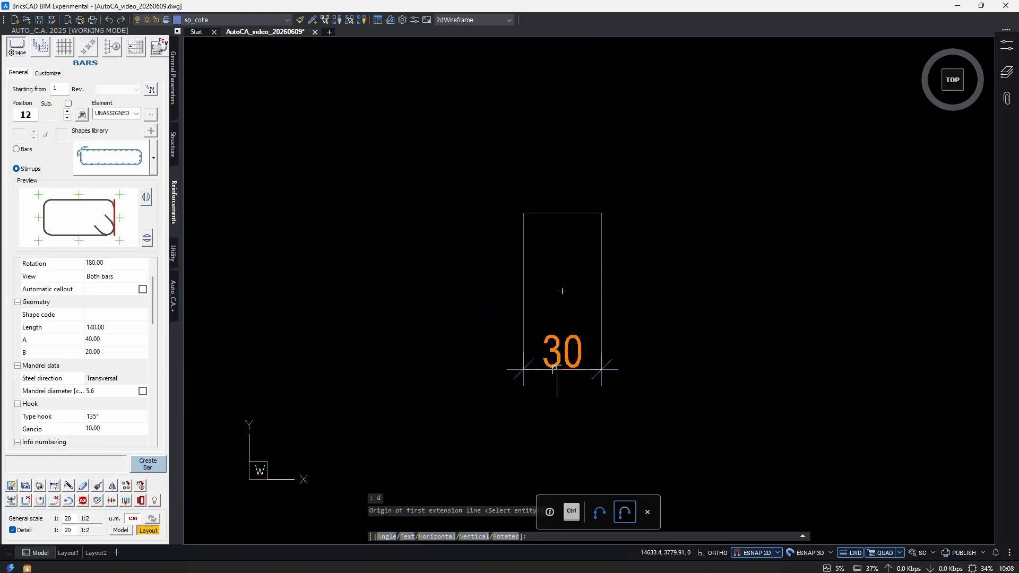
click(556, 426)
Turn off the separate detail scale and dimension the cross-section's height beside its left edge.
click(12, 530)
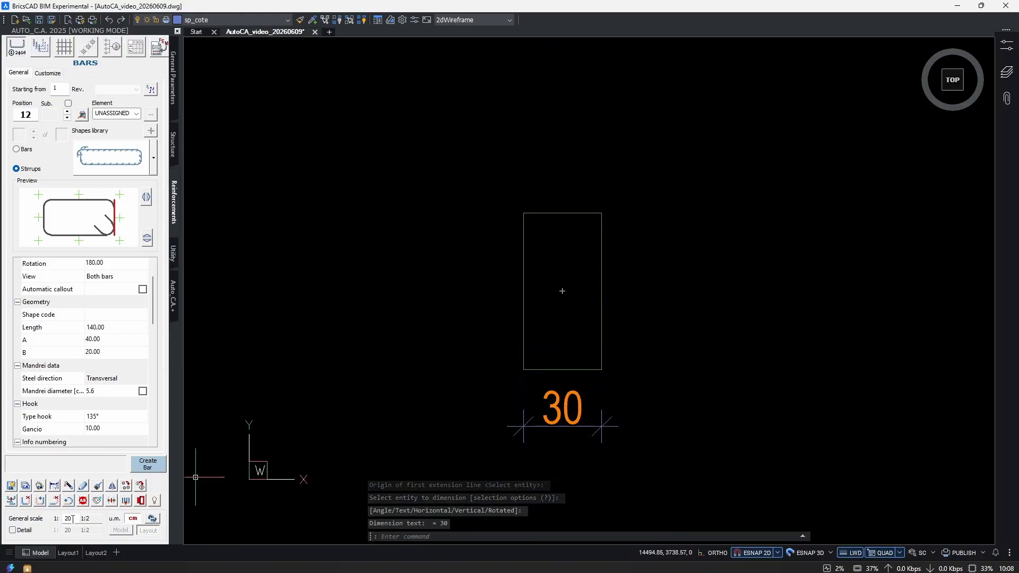
double_click(70, 519)
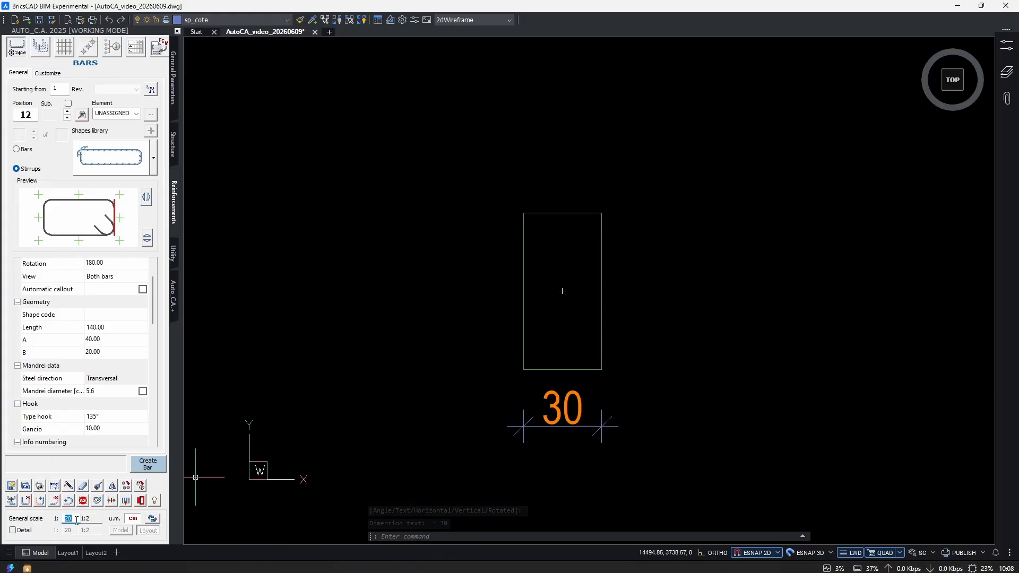
mouse_move(516, 449)
middle_down()
mouse_move(542, 455)
mouse_move(493, 416)
middle_up()
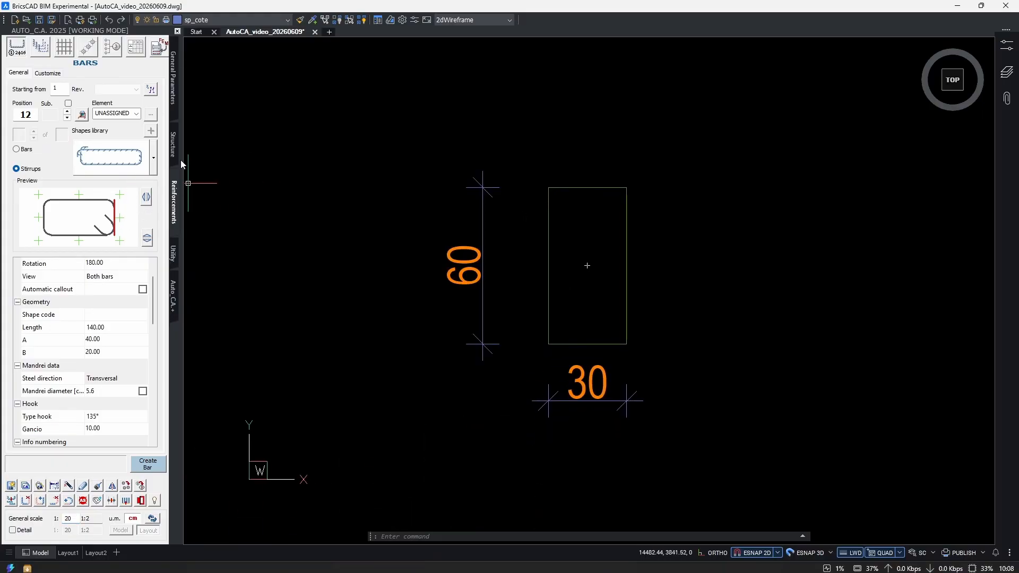
Flip the stirrup so its hooks sit in the upper-left corner, using the plain rectangular closed shape.
click(146, 197)
click(154, 158)
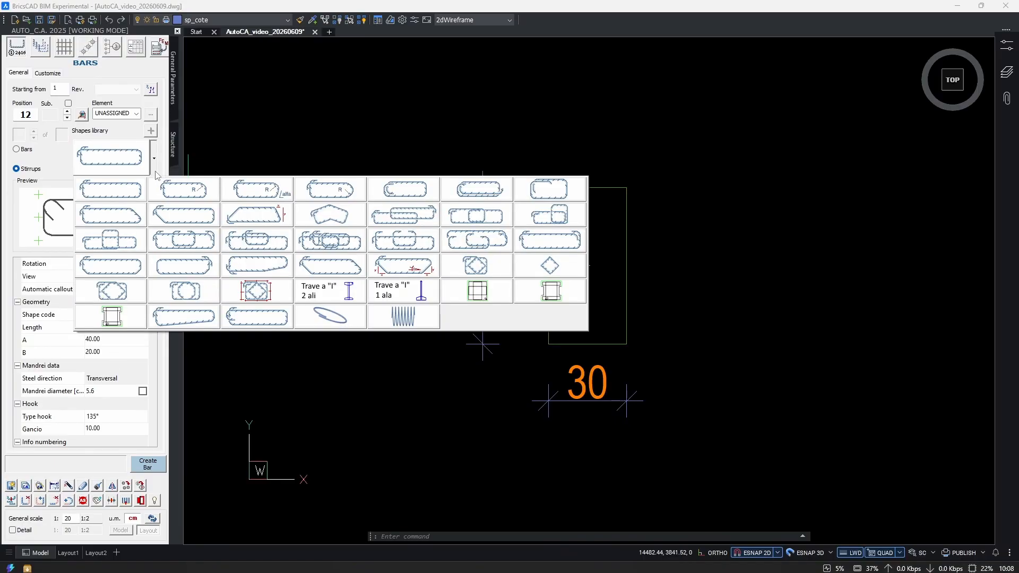
click(97, 209)
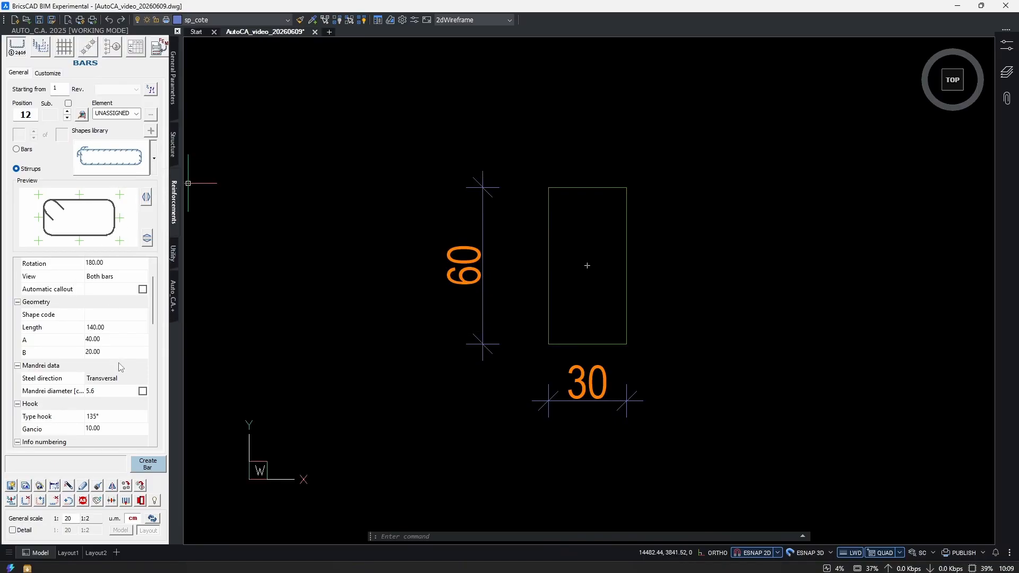
Set the stirrup's side A to 24 cm from the two bottom corners of the cross-section.
click(149, 345)
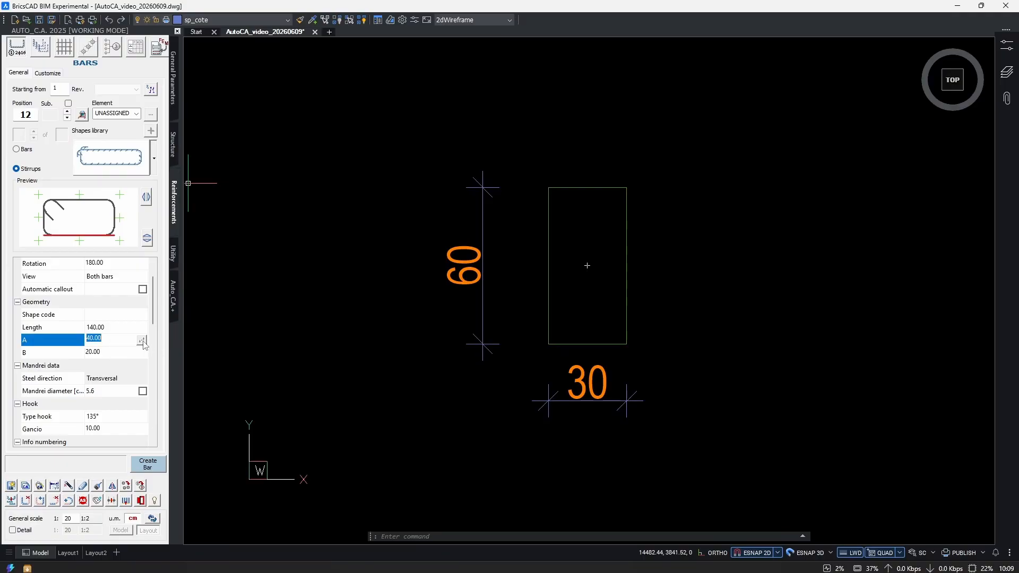
click(142, 341)
scroll(578, 333, up, 2)
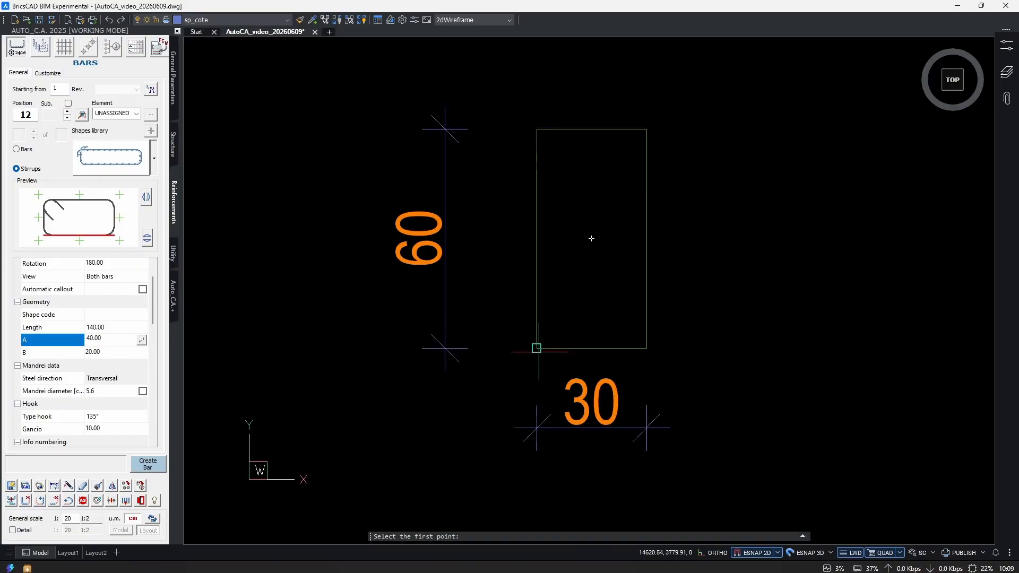
click(548, 344)
click(646, 348)
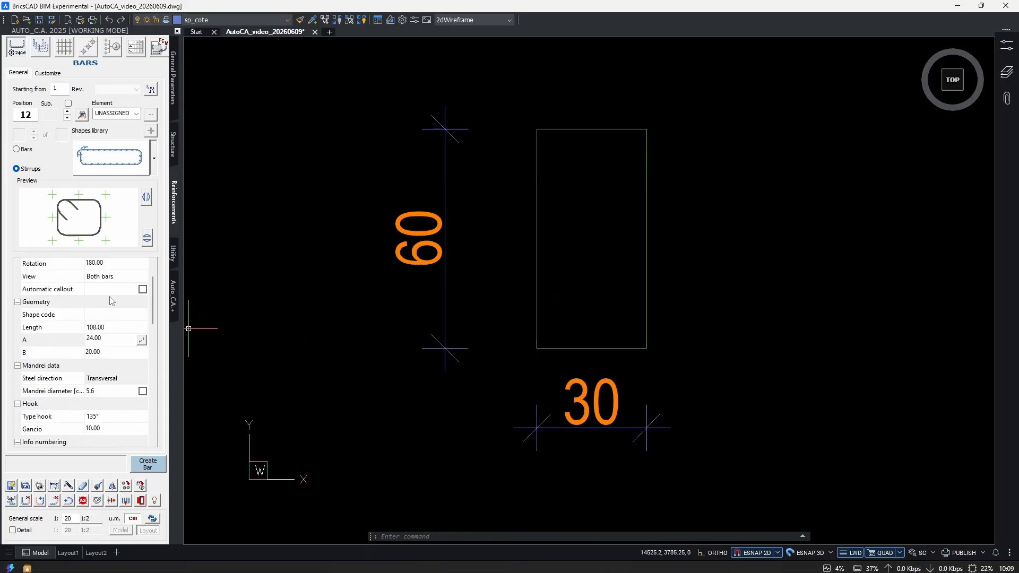
Set the stirrup's side B to 54 cm from the ends of the section's left edge, and check both sides.
click(107, 353)
click(142, 353)
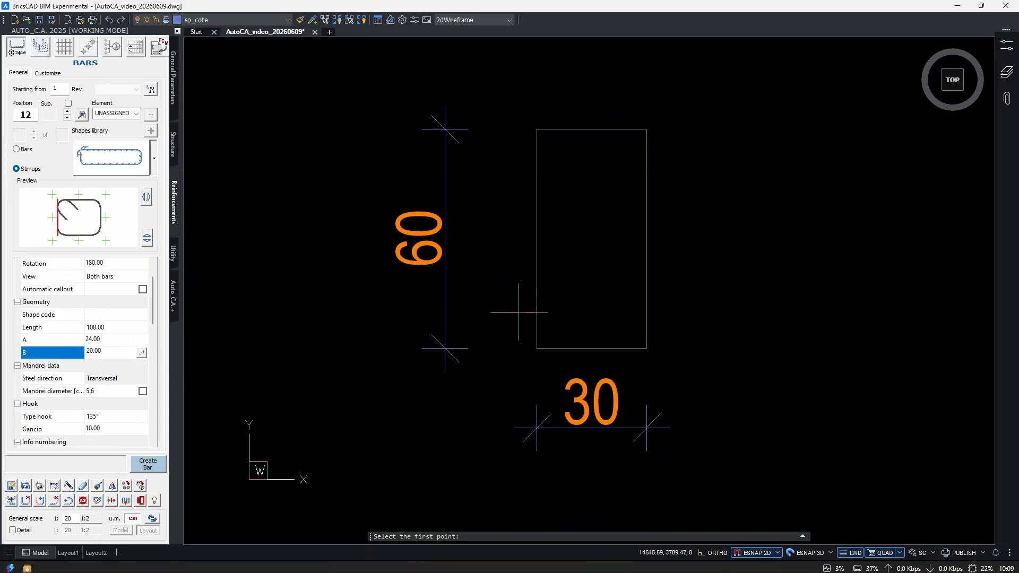
click(537, 348)
click(537, 129)
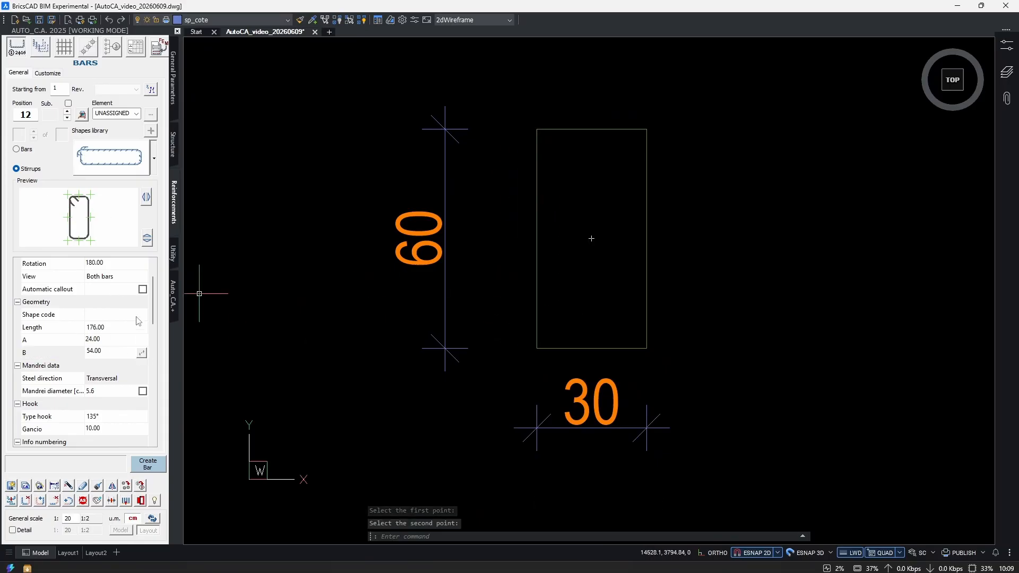
click(113, 354)
click(112, 340)
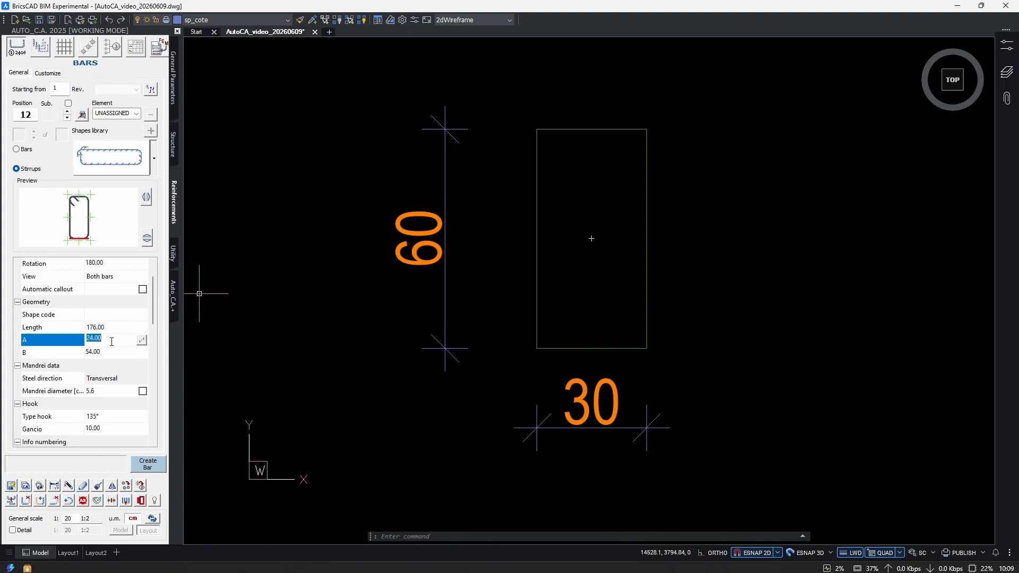
click(113, 352)
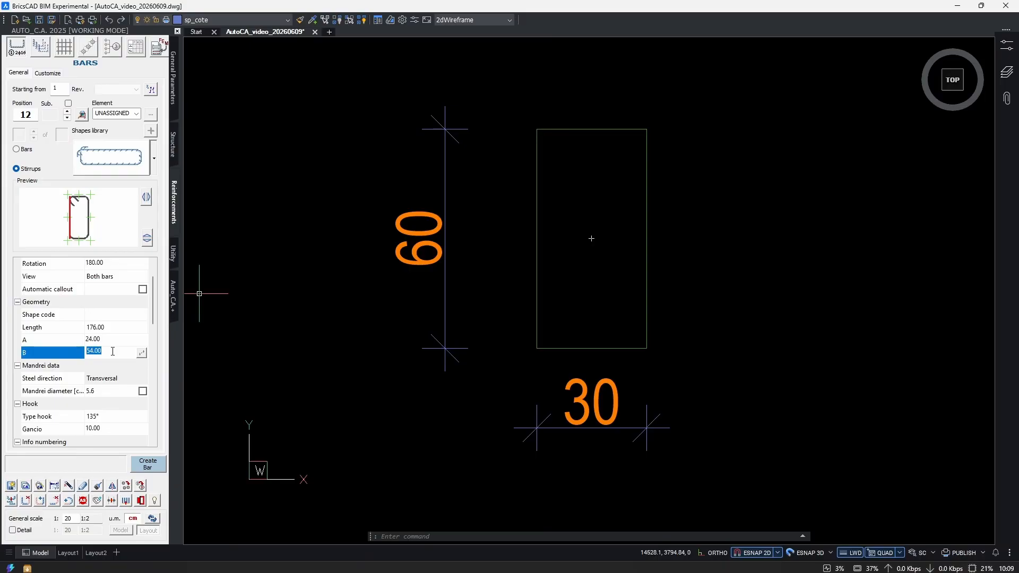
Set the stirrup's diameter to 8 mm, keeping a single stirrup and the view on Both bars.
scroll(112, 348, down, 5)
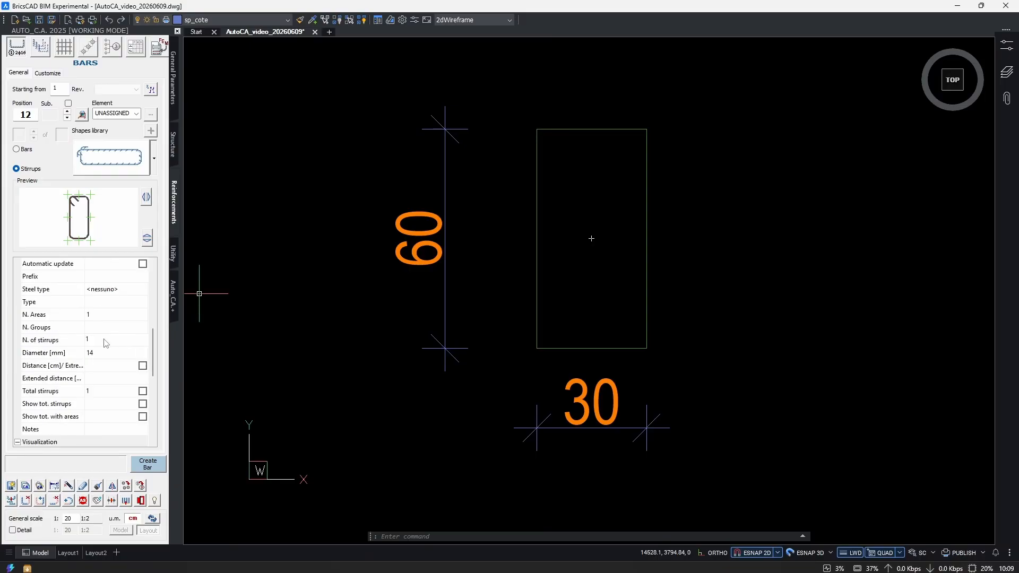
click(105, 339)
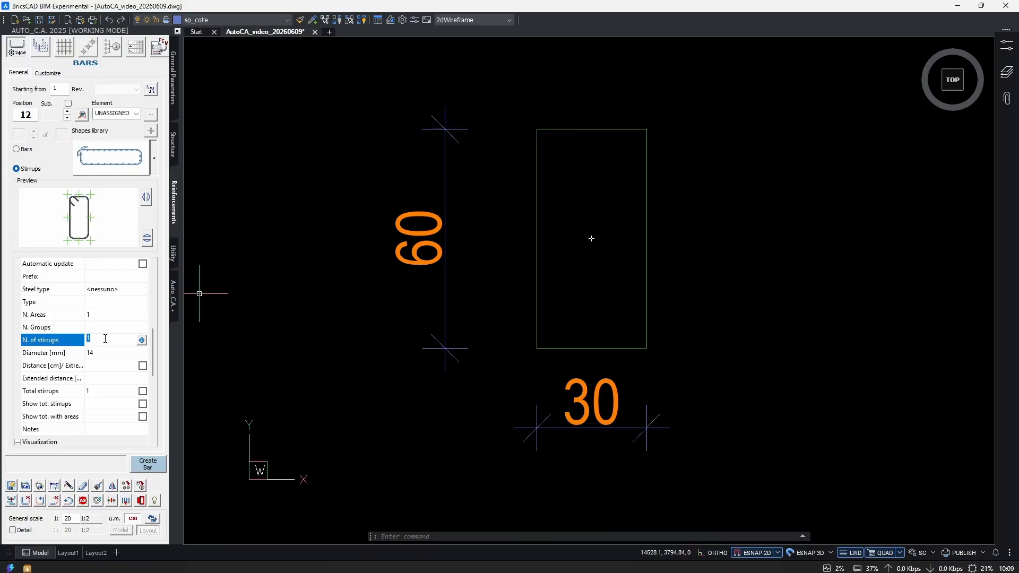
click(110, 352)
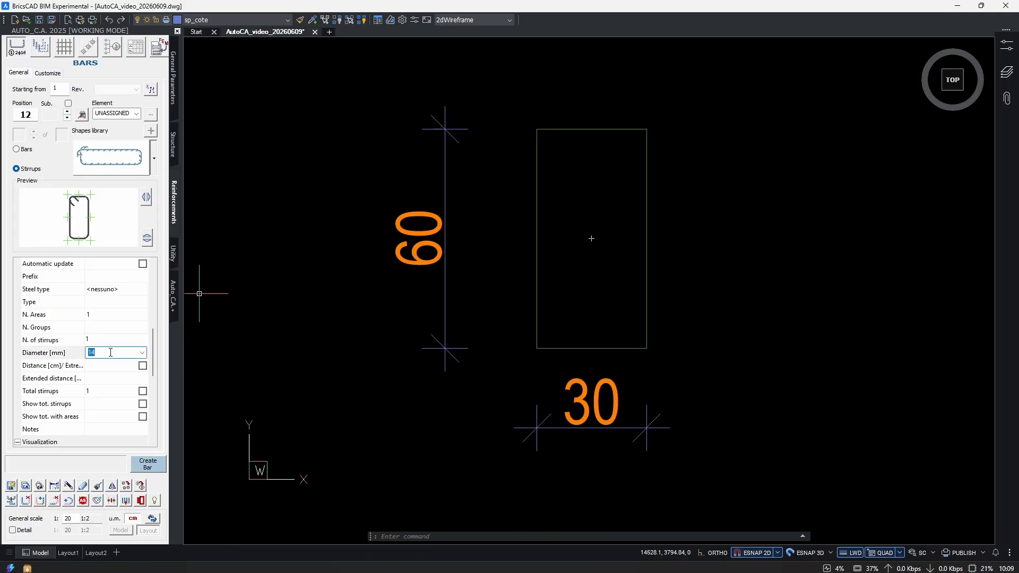
key(Tab)
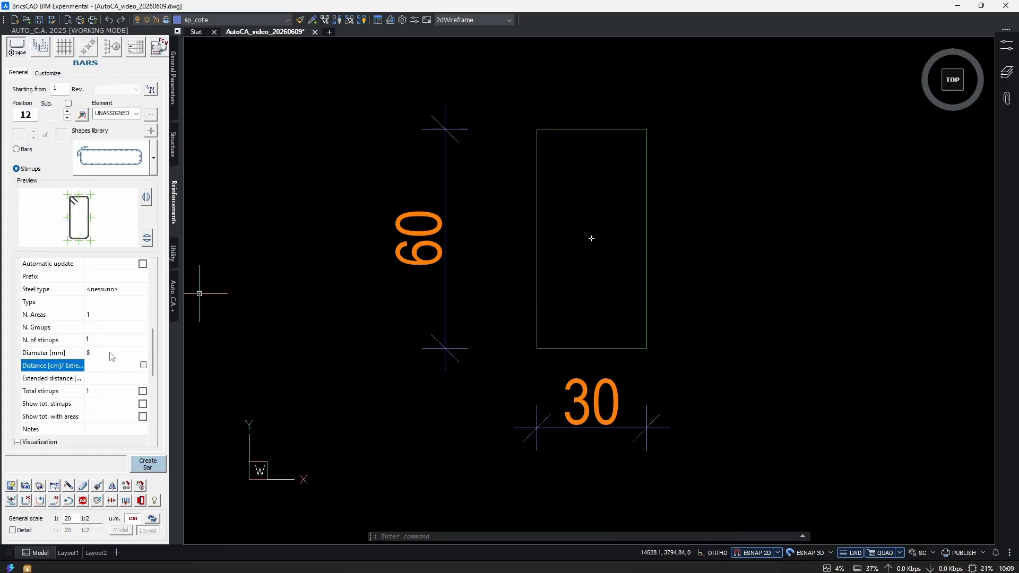
scroll(127, 403, up, 5)
click(116, 314)
click(115, 314)
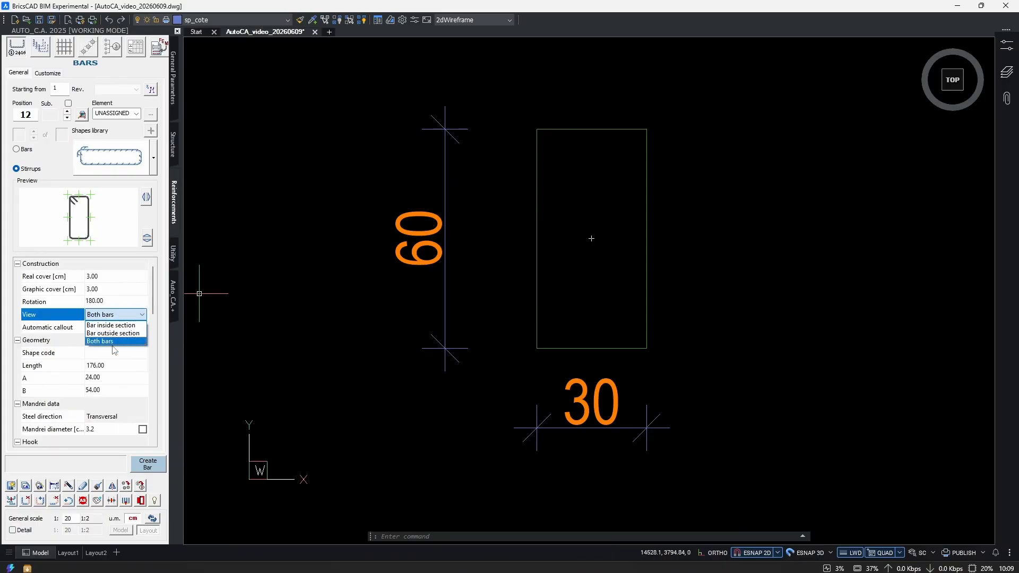
click(113, 342)
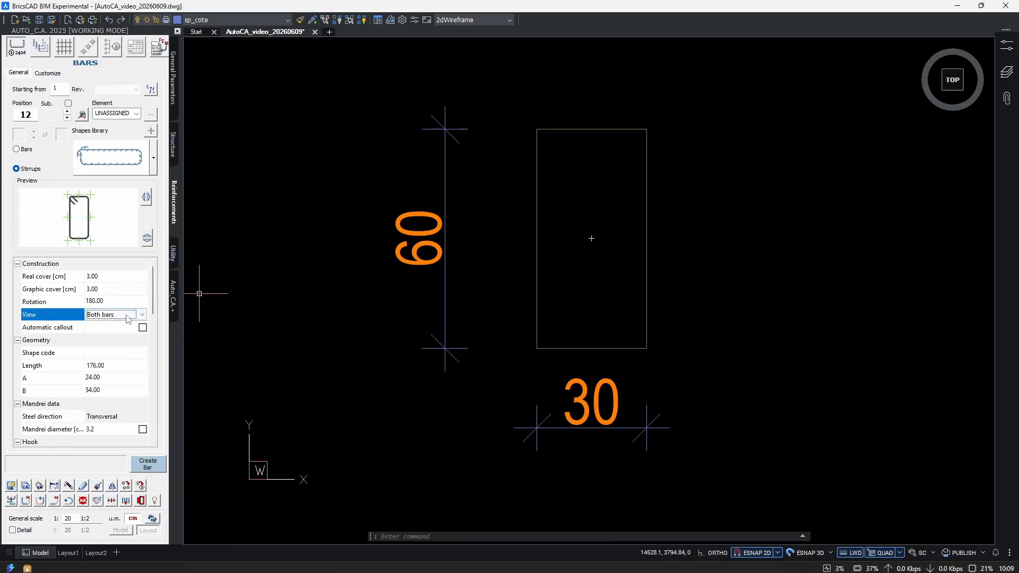
Create the stirrup inside the cross-section from its upper-left corner and place the extracted copy beside the section with Ortho on.
click(147, 467)
scroll(634, 332, up, 3)
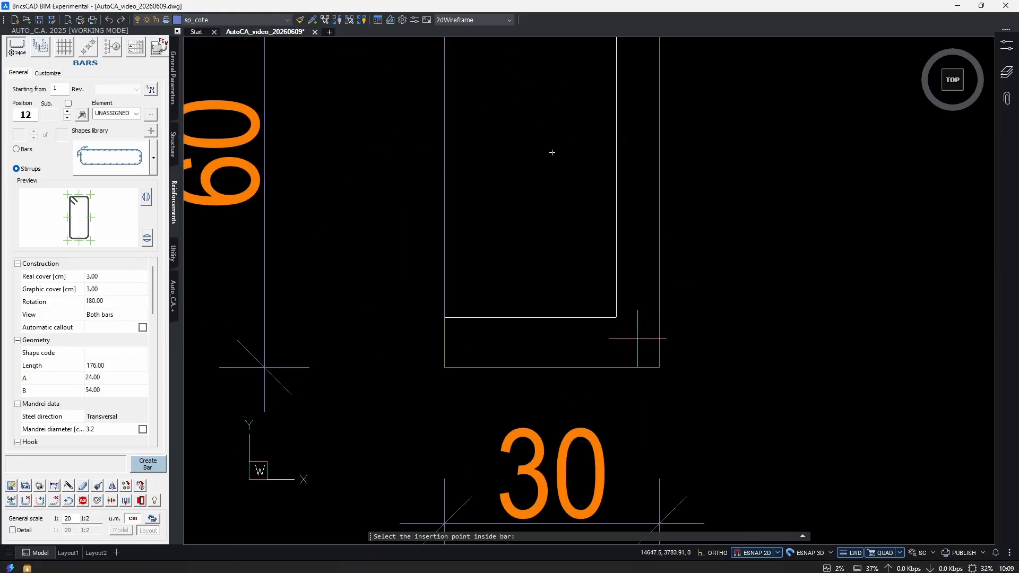
scroll(637, 337, down, 2)
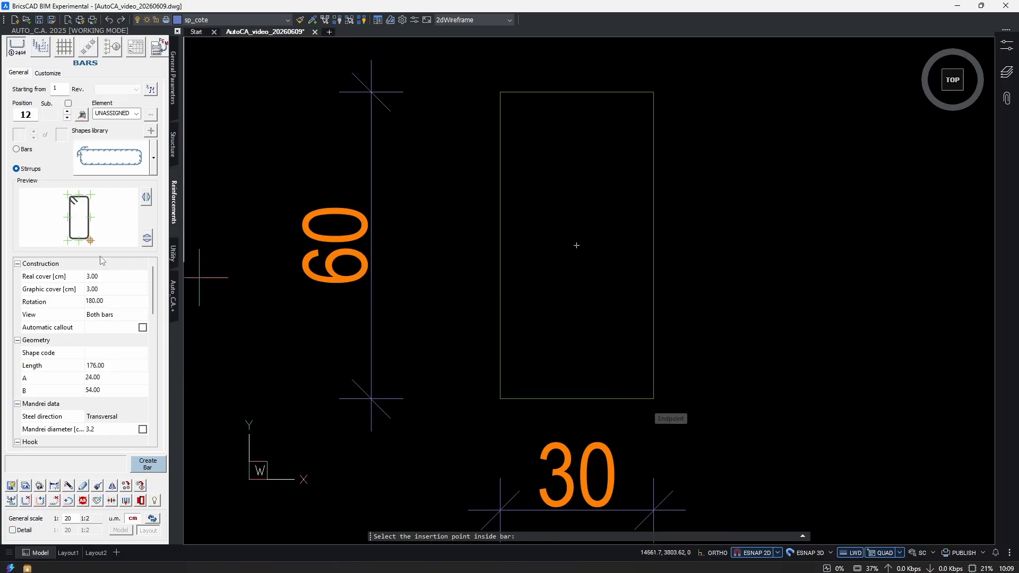
click(576, 246)
scroll(576, 274, down, 3)
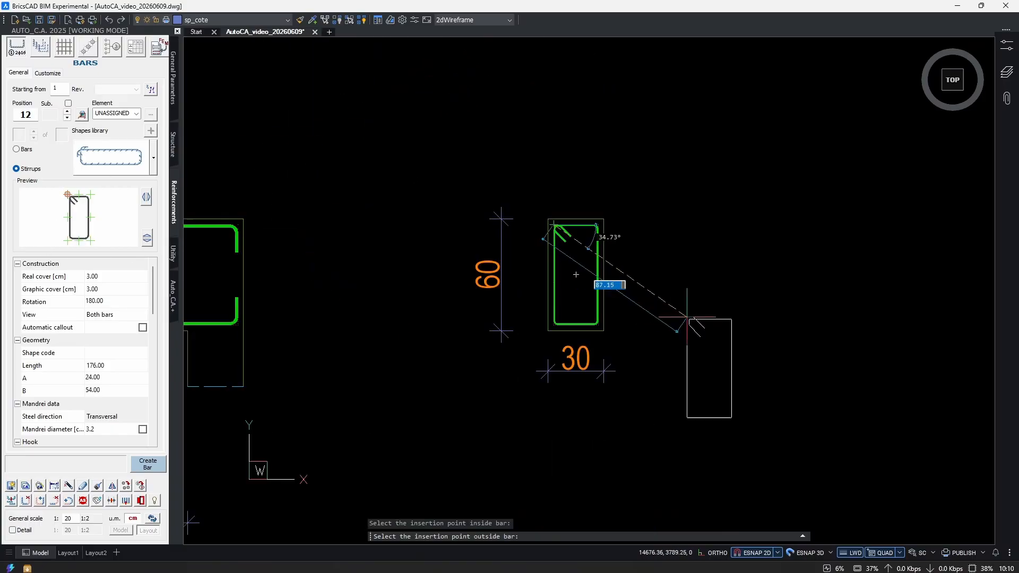
scroll(658, 305, up, 2)
key(F8)
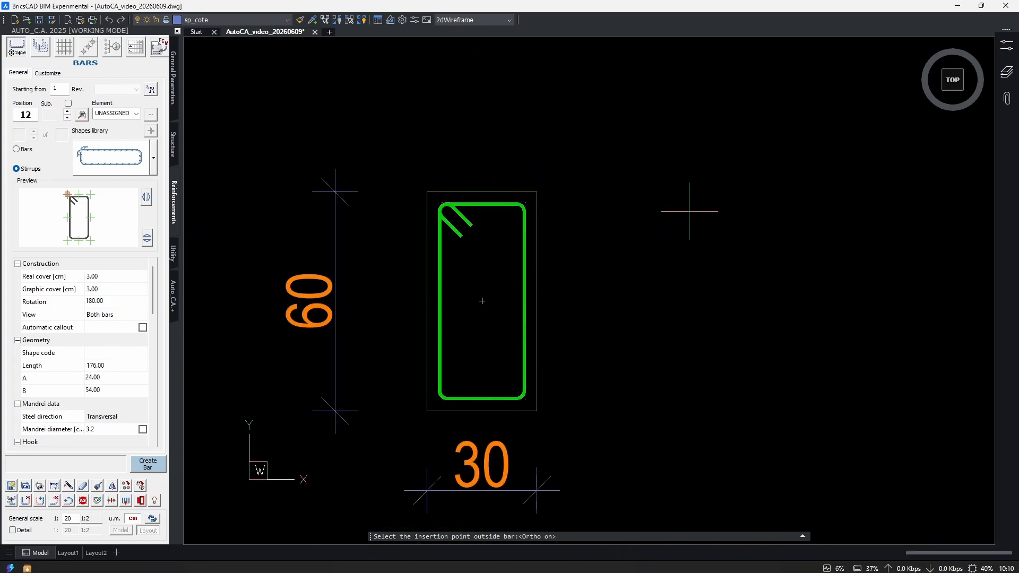
click(689, 211)
Move the extracted stirrup's position and length label from above the stirrup to below it.
middle_drag(788, 205, 713, 221)
click(751, 173)
click(741, 200)
text(m)
key(space)
click(791, 234)
click(791, 257)
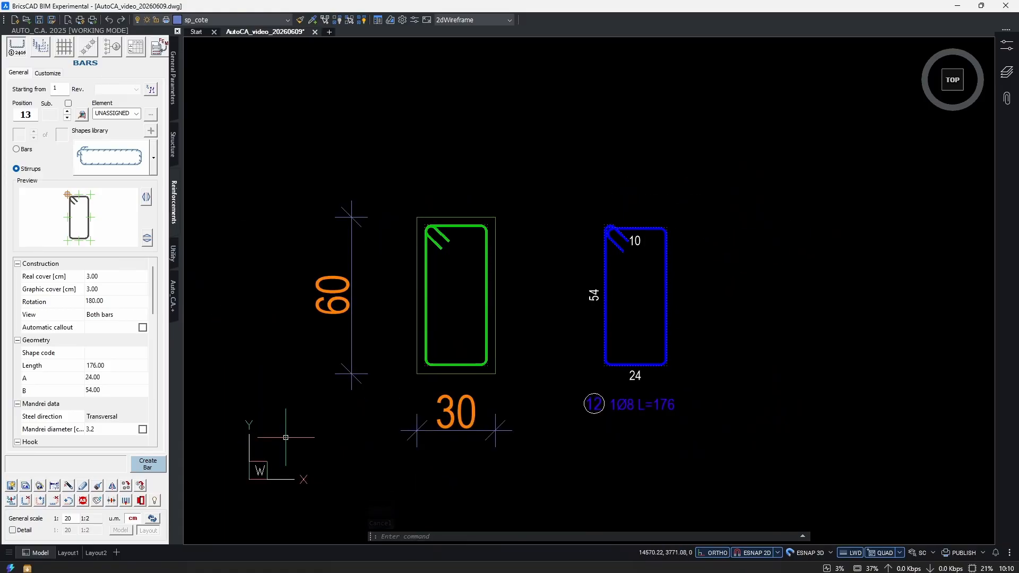
Add an On a bar callout to the stirrup inside the cross-section, with its leader extending outside the section's right edge.
click(112, 47)
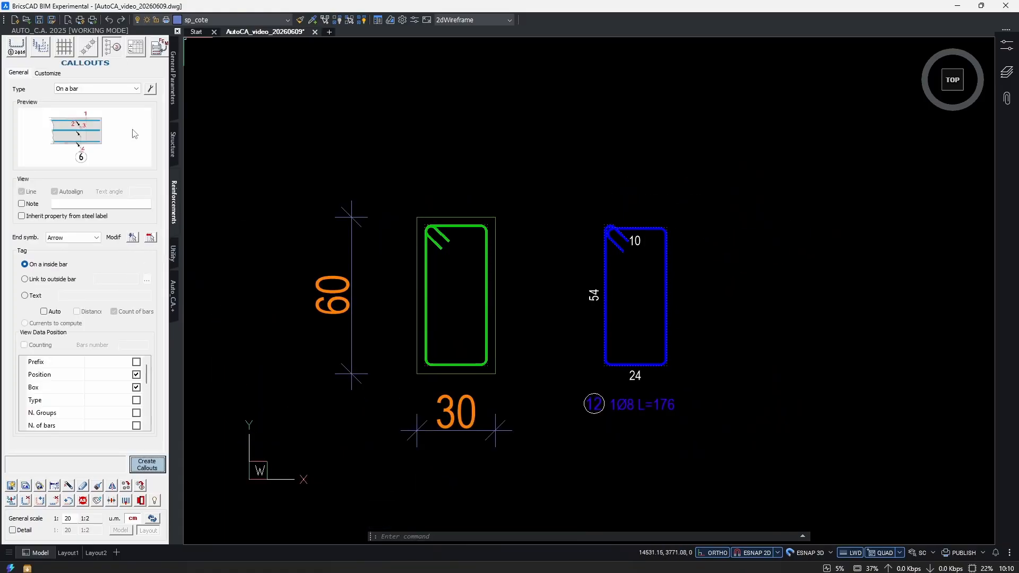
click(91, 89)
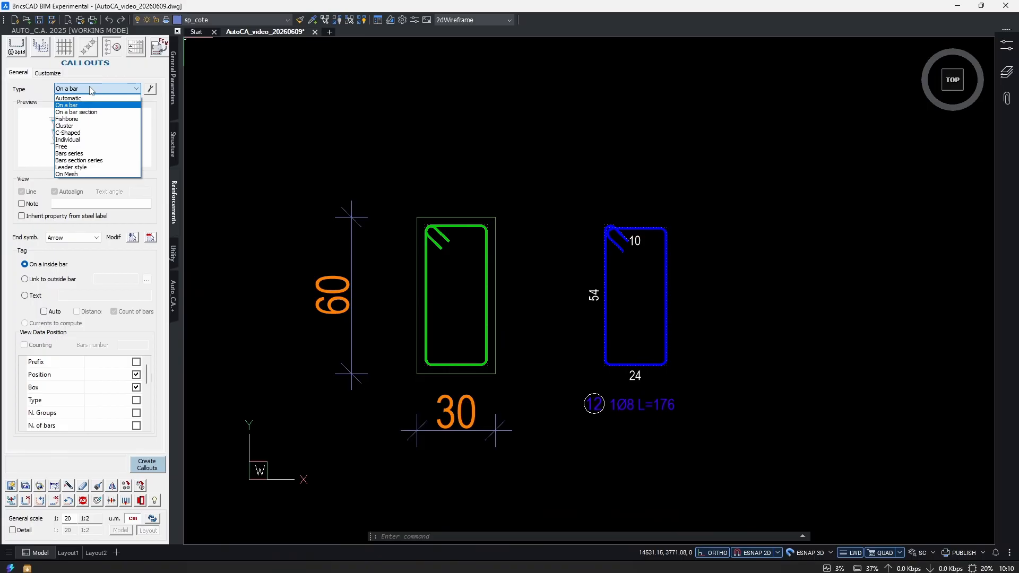
click(91, 89)
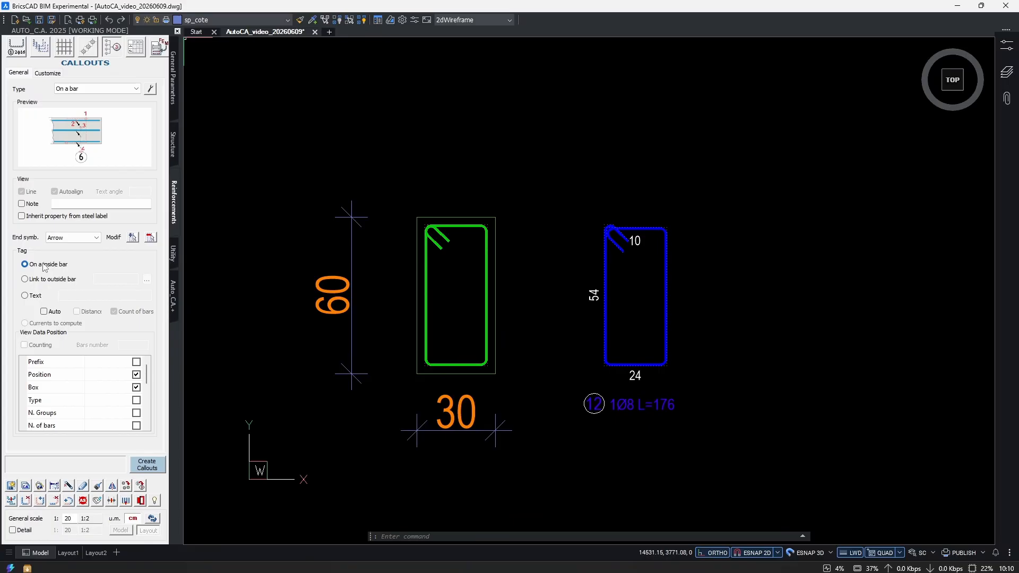
click(147, 465)
scroll(505, 287, up, 2)
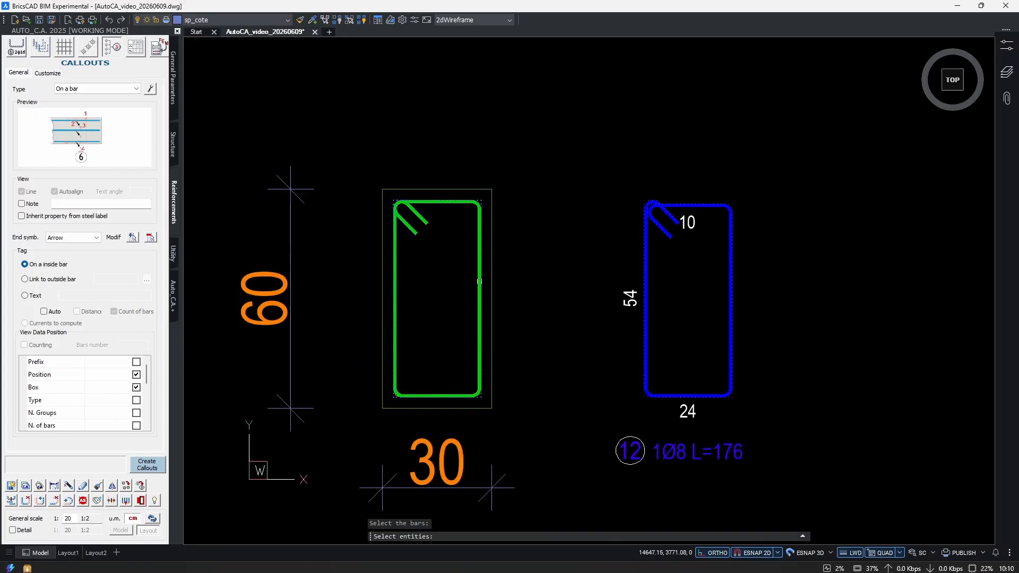
click(480, 281)
key(Return)
click(482, 244)
scroll(464, 270, up, 2)
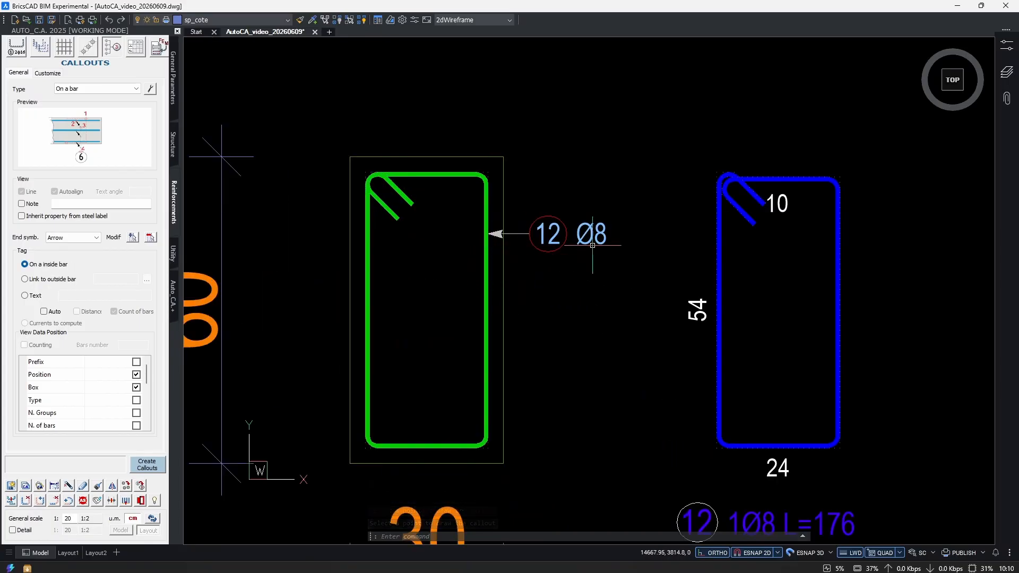
Examine the cross-section's stirrup and callout together with the extracted stirrup and its label.
drag(493, 199, 462, 212)
scroll(461, 211, down, 2)
middle_drag(652, 342, 591, 320)
scroll(626, 338, up, 2)
scroll(629, 339, up, 2)
key(Escape)
drag(629, 340, 609, 383)
middle_drag(553, 464, 546, 357)
drag(546, 354, 447, 414)
key(Escape)
scroll(515, 355, down, 3)
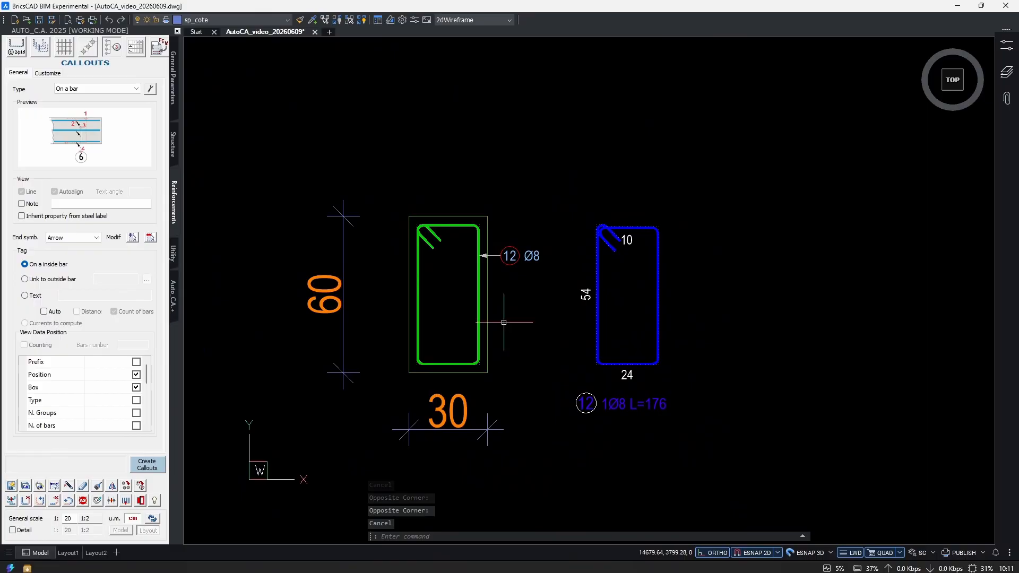
scroll(556, 318, up, 1)
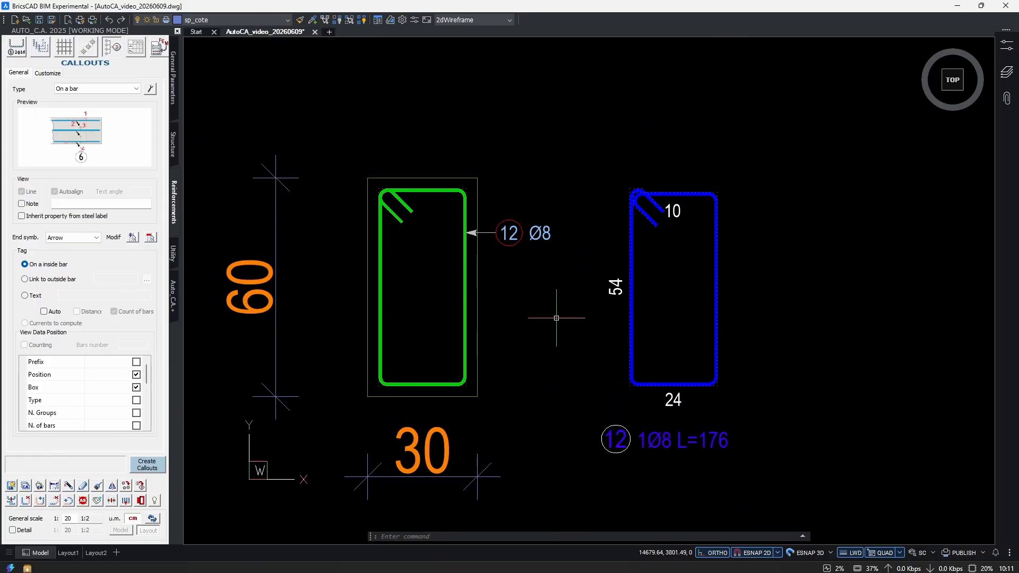
Examine the beam elevation and the extracted upper and lower bars along all three spans.
middle_drag(701, 403, 715, 364)
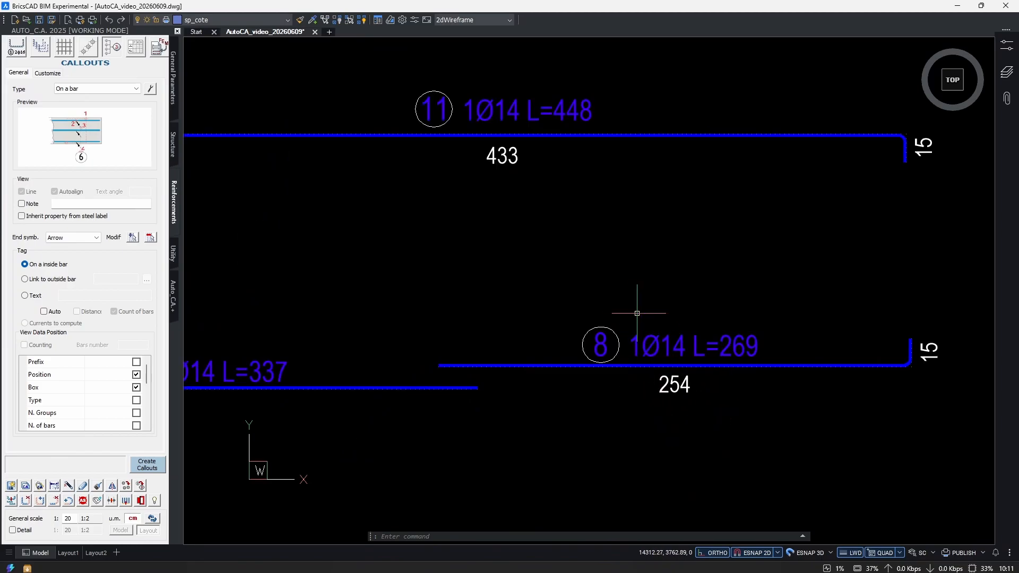
middle_drag(624, 261, 749, 400)
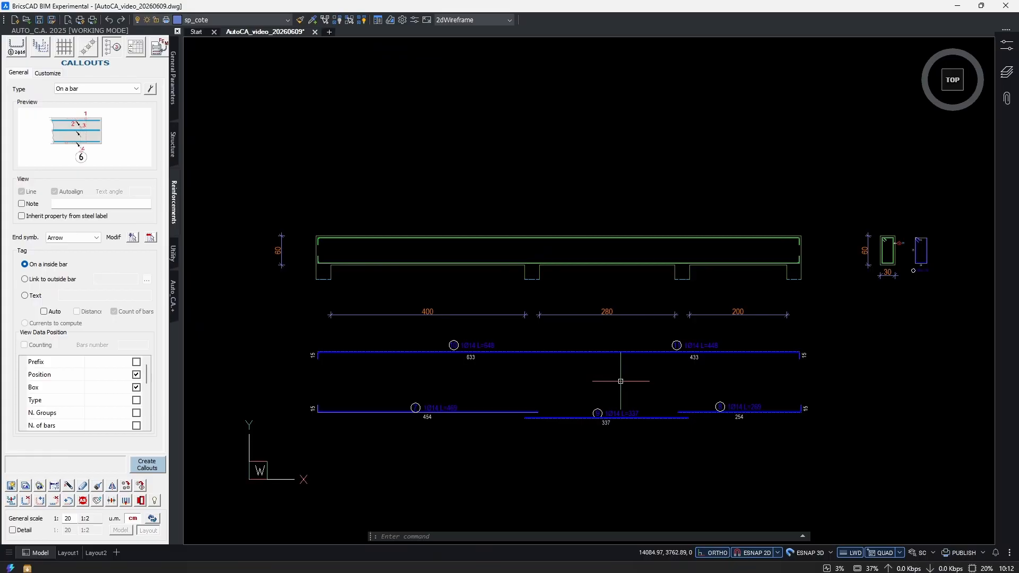
middle_drag(620, 381, 595, 378)
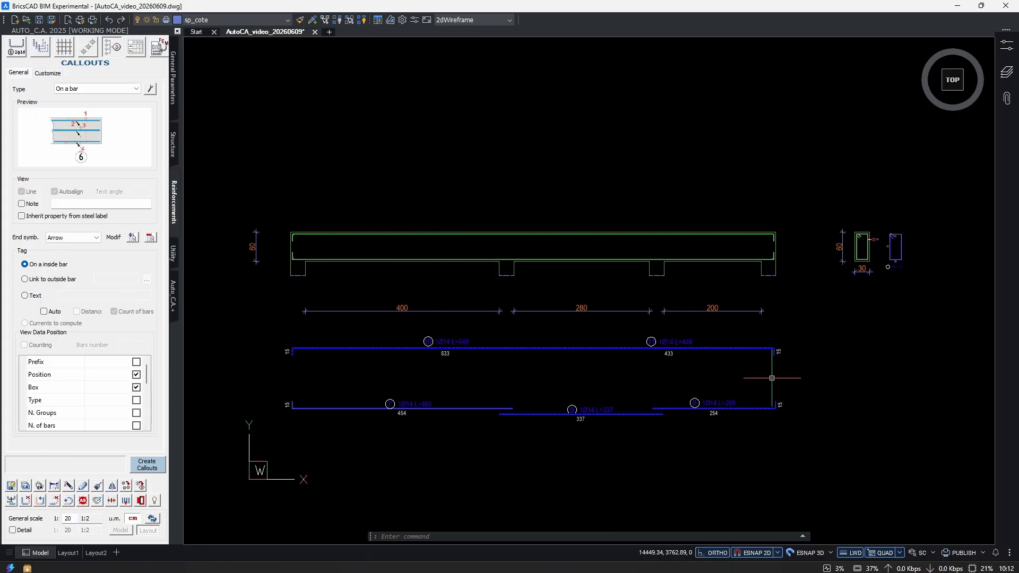
scroll(820, 353, up, 2)
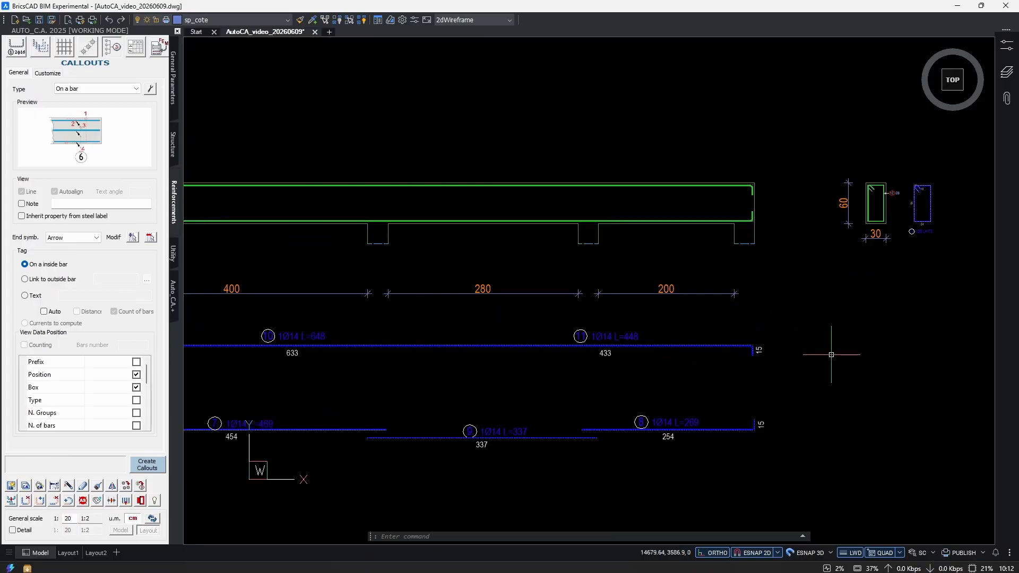
middle_drag(842, 345, 711, 357)
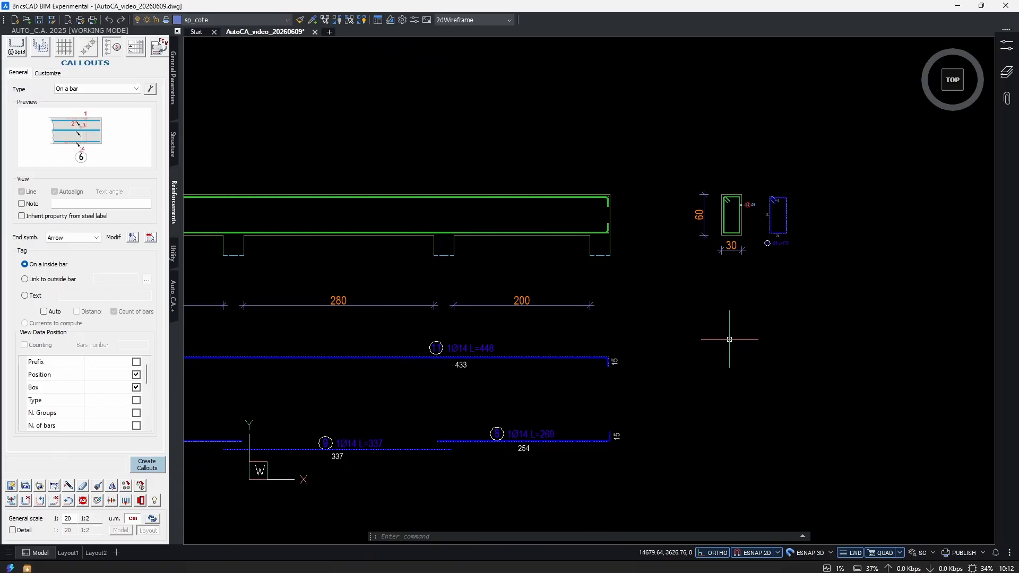
scroll(726, 337, down, 2)
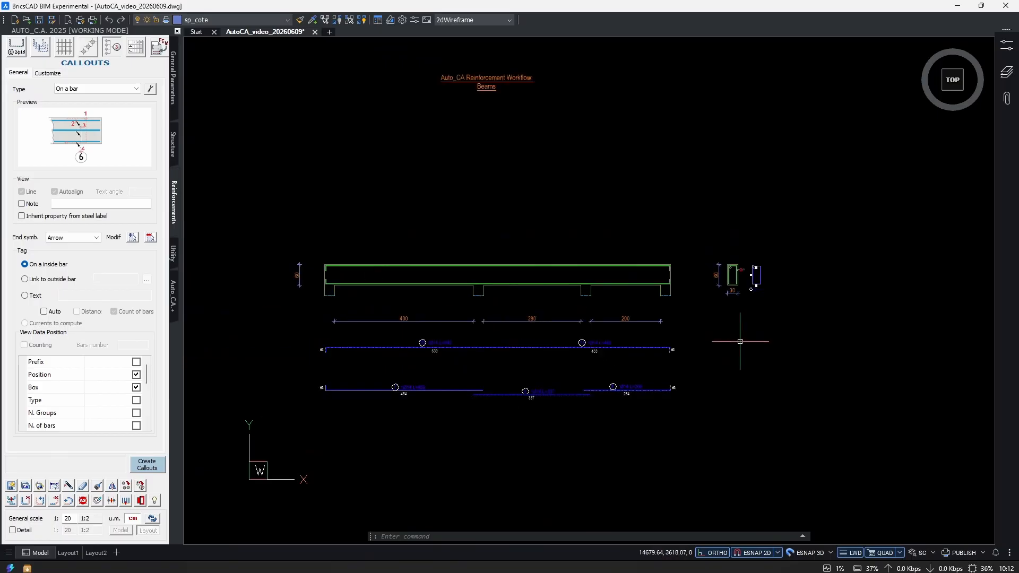
scroll(489, 308, up, 2)
scroll(489, 308, up, 1)
scroll(424, 306, up, 1)
middle_drag(438, 306, 544, 348)
scroll(544, 350, up, 1)
scroll(543, 355, down, 2)
middle_drag(448, 374, 547, 360)
scroll(546, 360, down, 2)
mouse_move(597, 334)
middle_down()
mouse_move(466, 314)
mouse_move(543, 310)
middle_up()
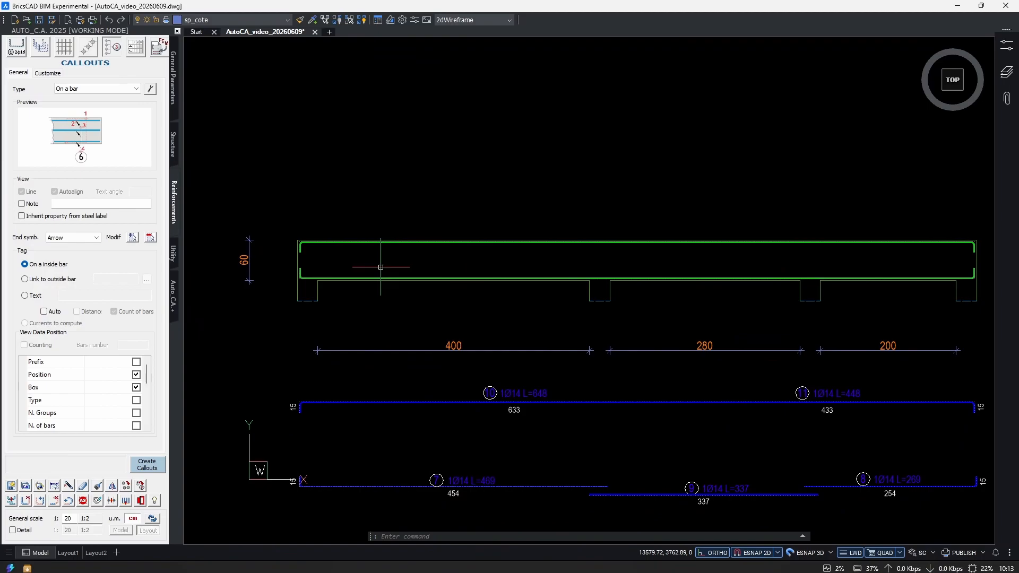
Start a stepped polyline at the first support's inner face, going up, about 100 cm across, down below the beam and 200 cm across.
scroll(381, 267, up, 2)
text(pl)
key(Return)
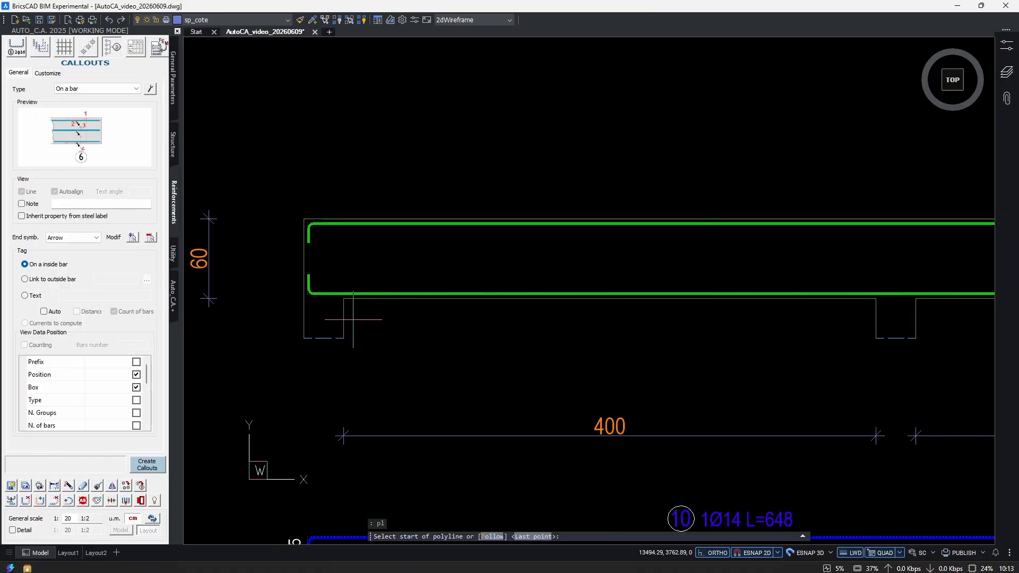
middle_drag(794, 341, 707, 338)
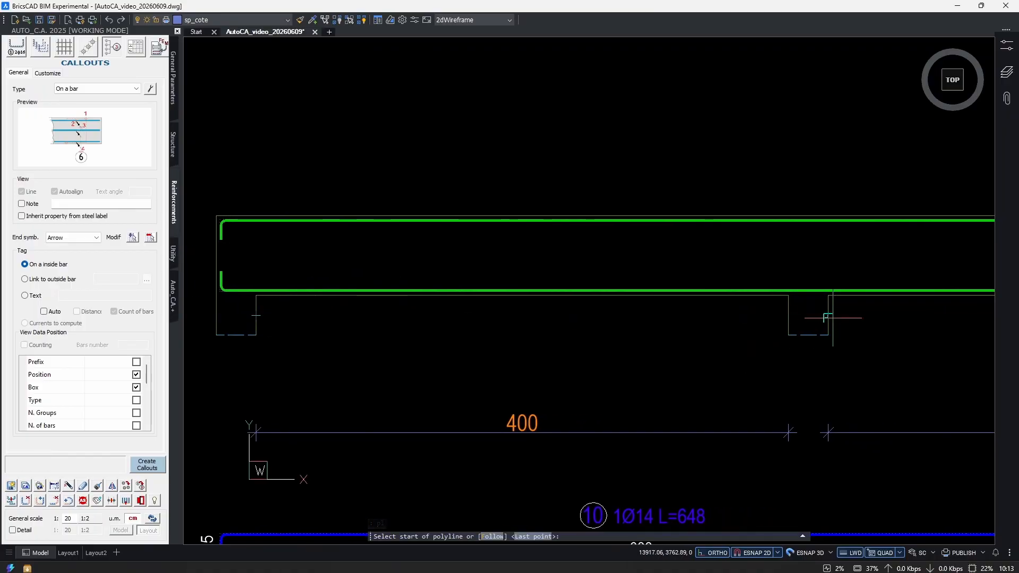
mouse_move(367, 332)
middle_down()
mouse_move(538, 369)
mouse_move(400, 308)
middle_up()
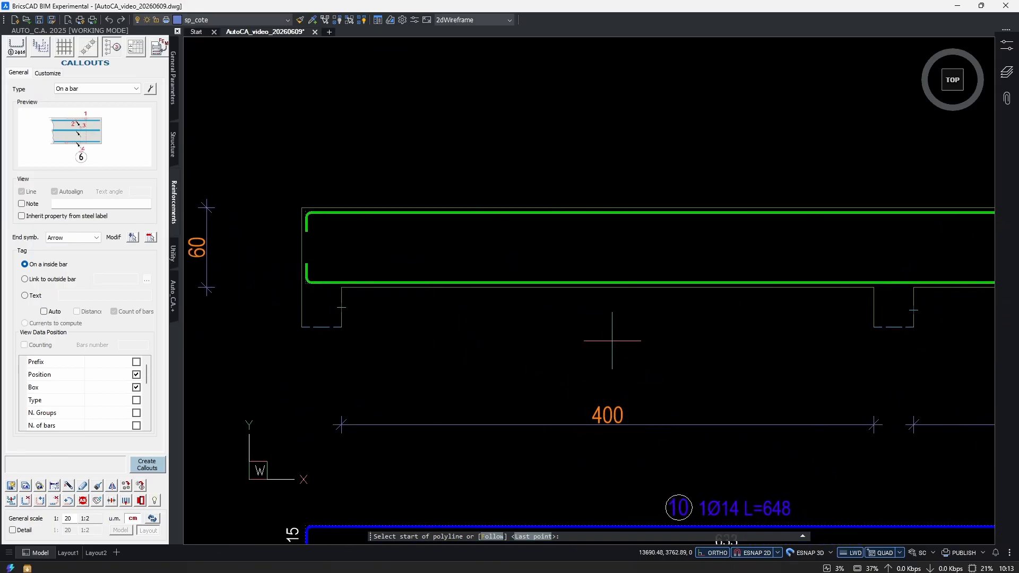
middle_drag(505, 351, 537, 371)
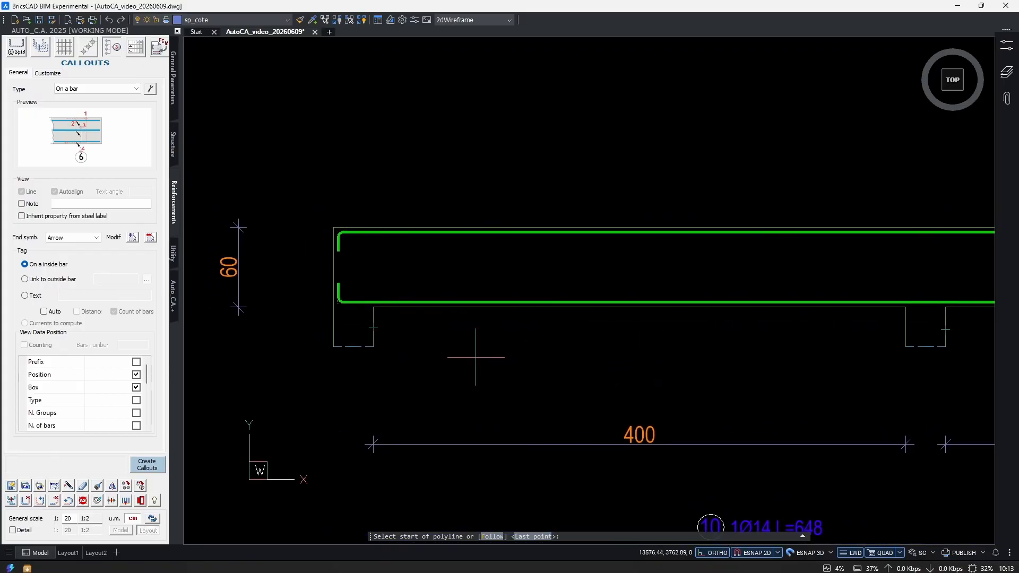
click(373, 313)
click(373, 121)
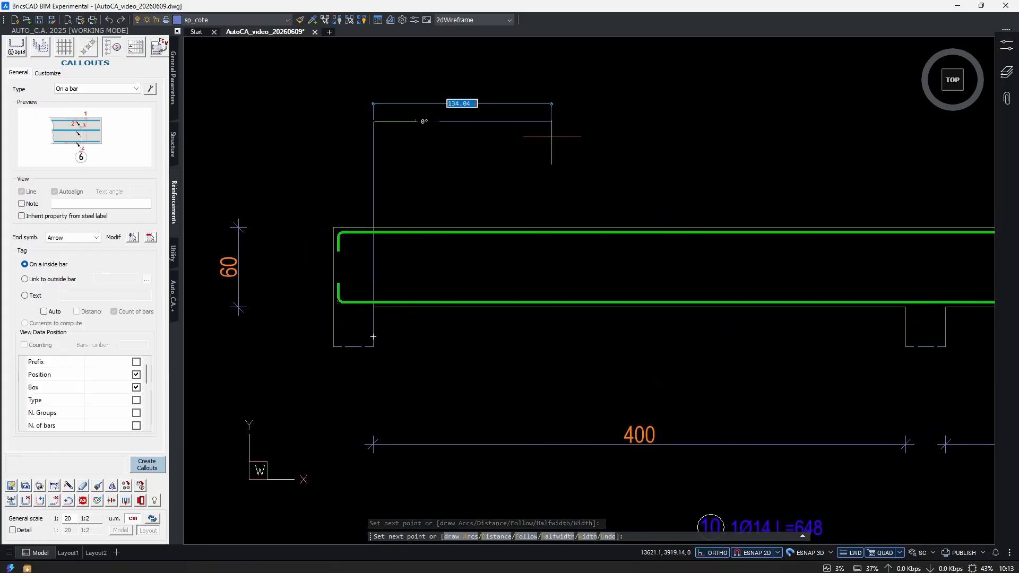
click(506, 121)
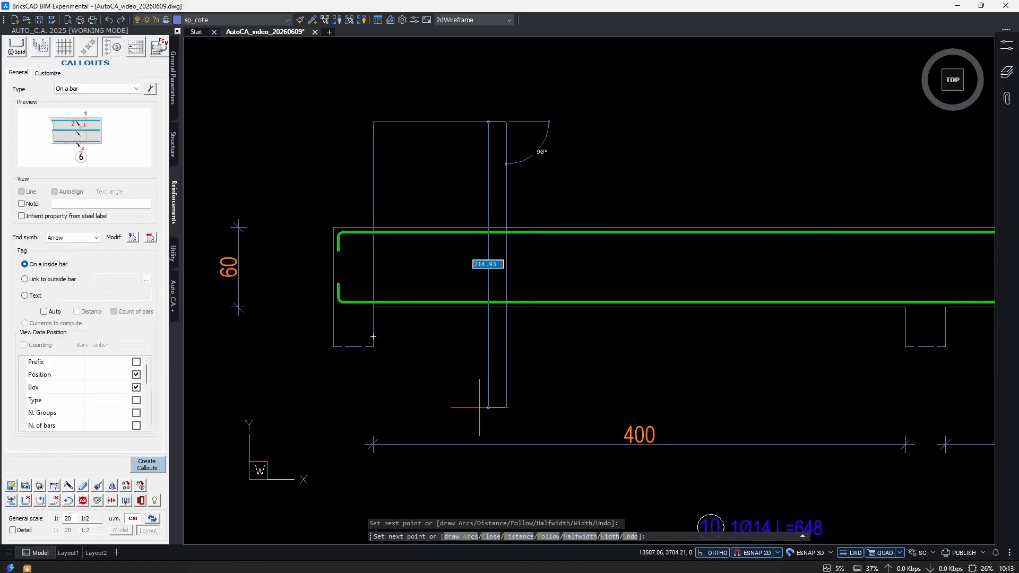
click(506, 386)
text(200)
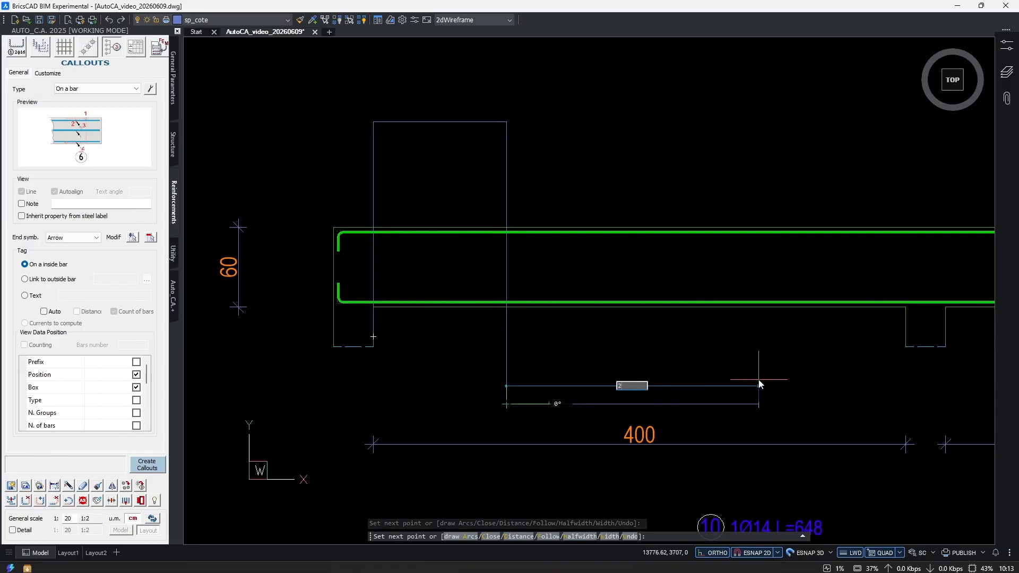
key(Return)
Continue the polyline up above the beam, 100 cm across and down at the second support's near face, and finish it.
middle_drag(759, 101, 578, 135)
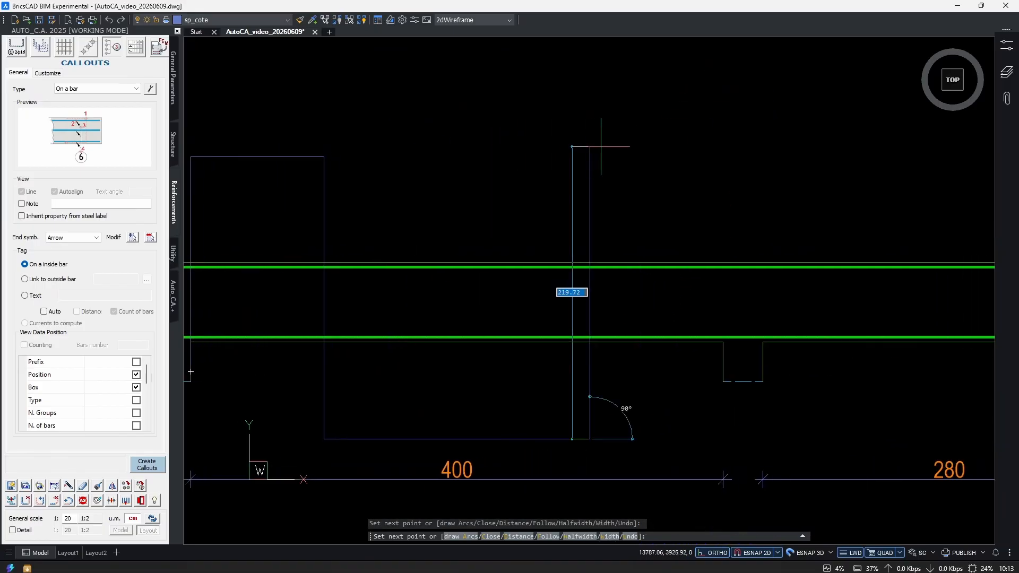
click(592, 137)
text(100)
key(Return)
click(563, 426)
key(Return)
scroll(563, 426, down, 3)
middle_drag(563, 426, 654, 379)
scroll(621, 376, up, 3)
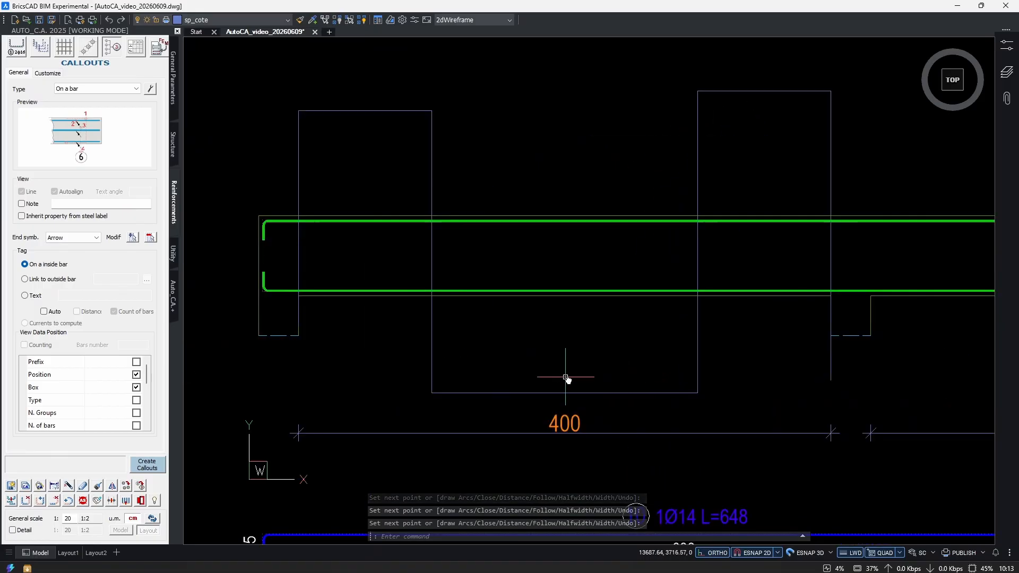
Trim away the polyline's lower and two upper horizontal segments, leaving only its vertical lines.
text(tr)
key(Return)
click(532, 394)
click(414, 123)
click(398, 101)
click(757, 83)
click(743, 114)
key(Return)
Erase the two outer vertical lines at the support faces and change the two remaining division lines to a dashed style.
click(862, 134)
click(828, 154)
click(332, 148)
click(298, 170)
text(e)
click(773, 150)
click(411, 165)
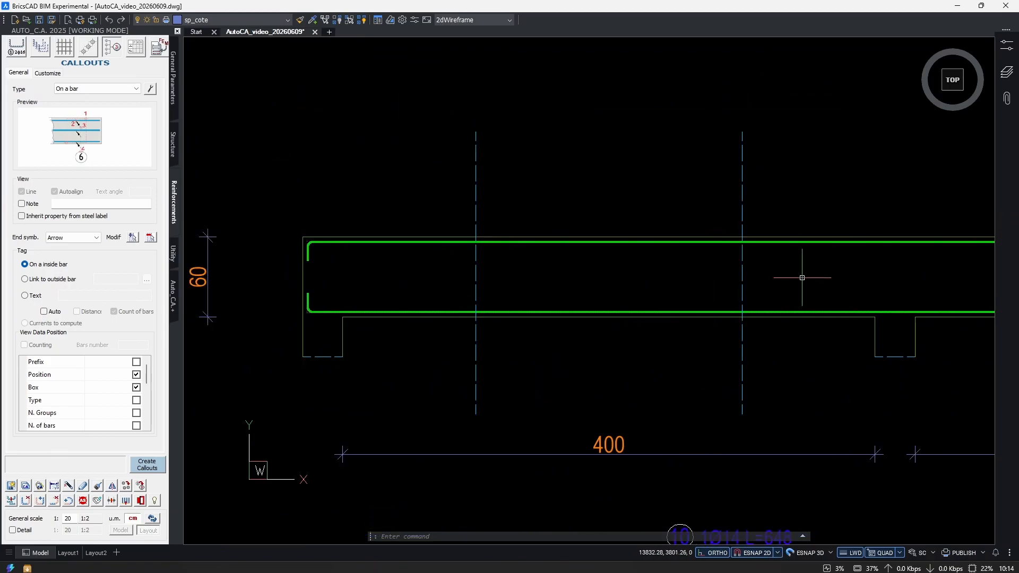
click(786, 261)
click(447, 301)
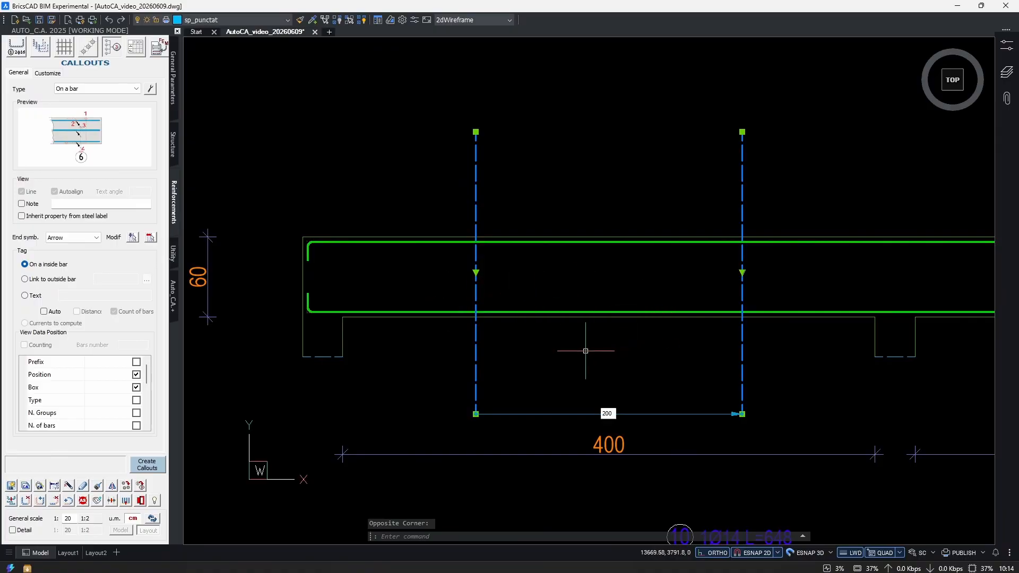
key(Escape)
scroll(610, 348, up, 2)
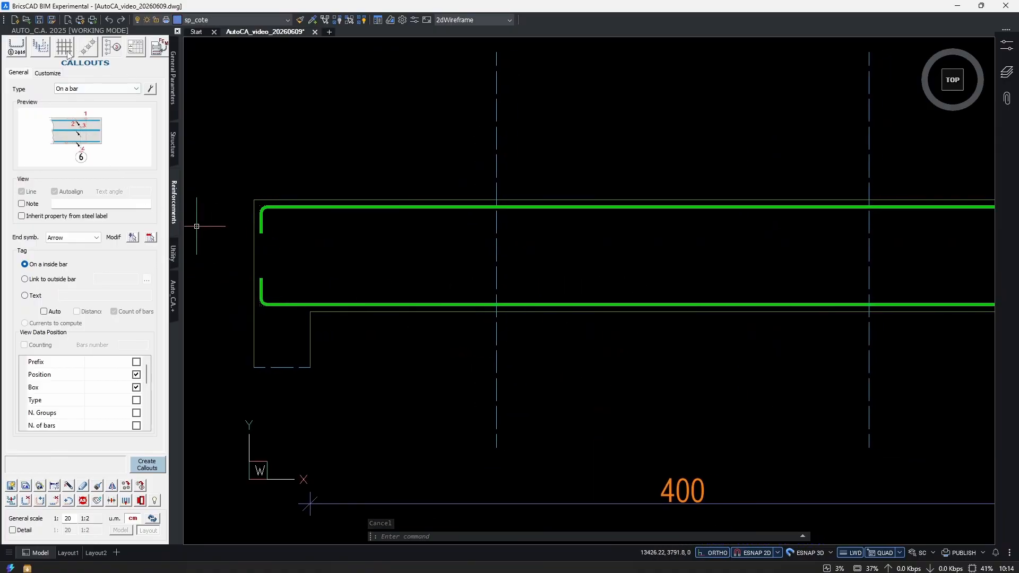
Set up a linear bar series linked to the extracted stirrup of position 12 beside the section.
click(39, 52)
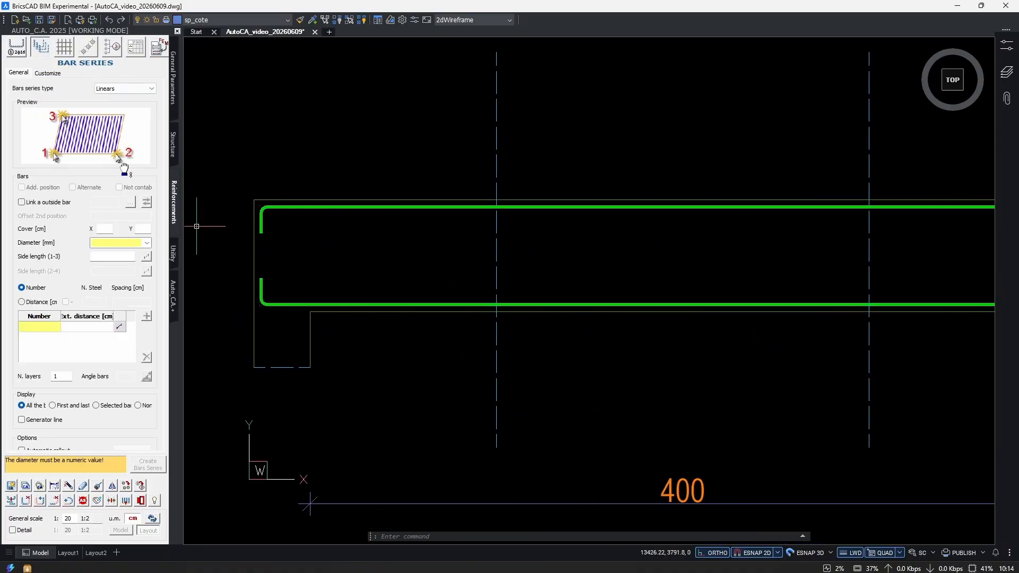
click(31, 207)
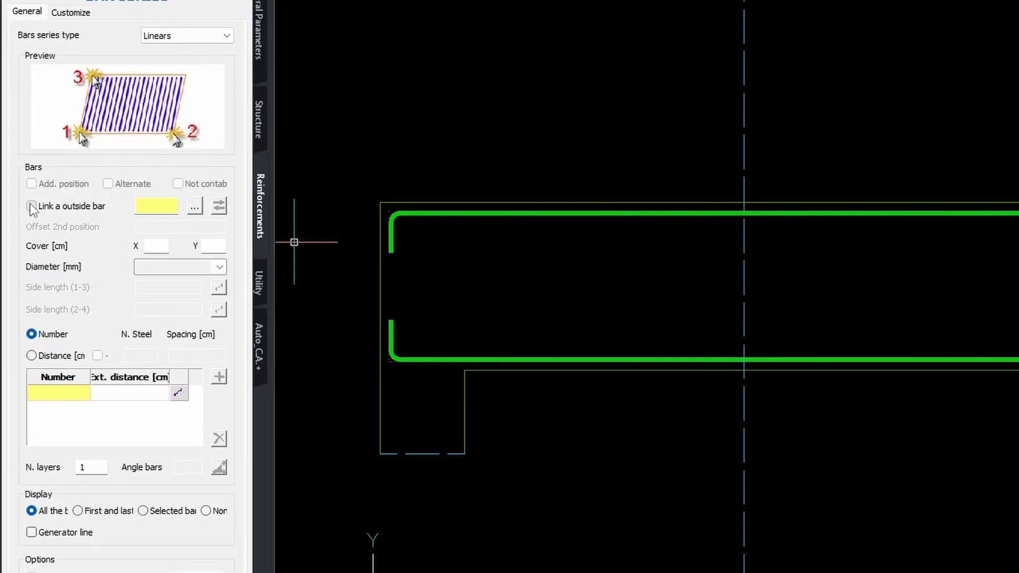
click(193, 208)
scroll(646, 318, down, 4)
scroll(1009, 378, up, 5)
click(927, 382)
click(964, 371)
click(847, 412)
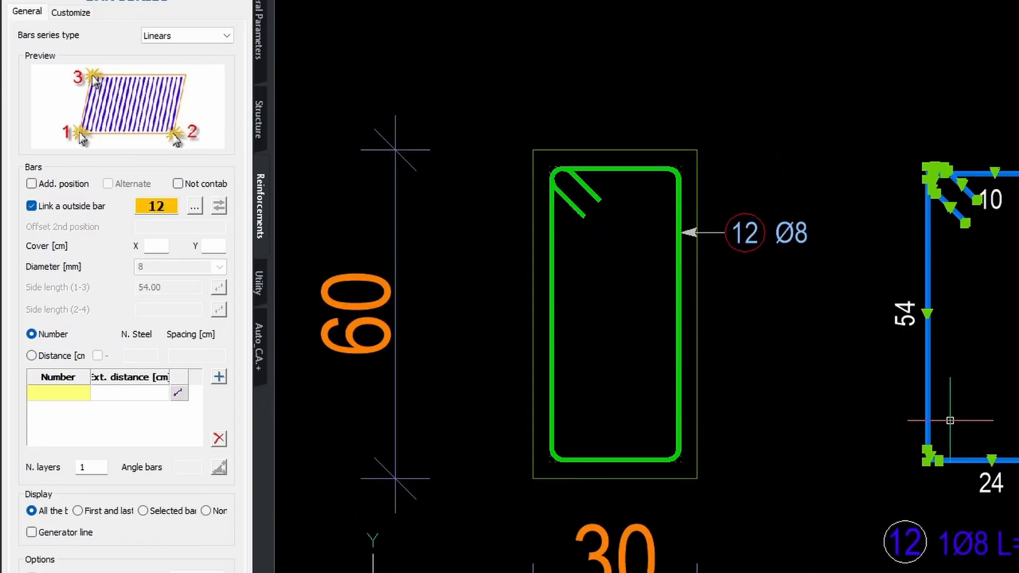
Define the series by distance, with 10 cm spacing over 100 cm from the first support's inner face to the first dashed line.
scroll(713, 379, down, 3)
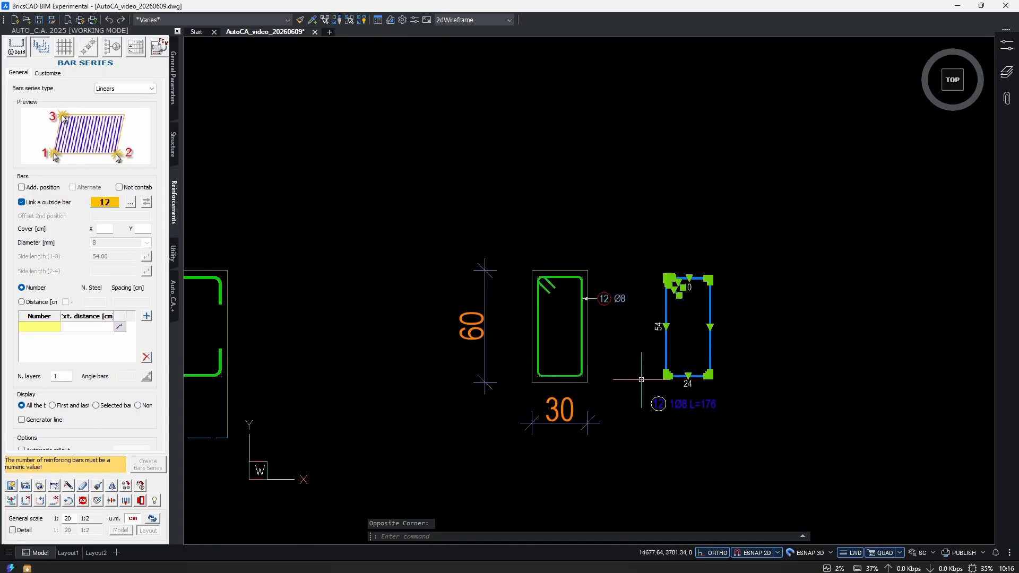
scroll(641, 380, down, 2)
scroll(453, 310, up, 5)
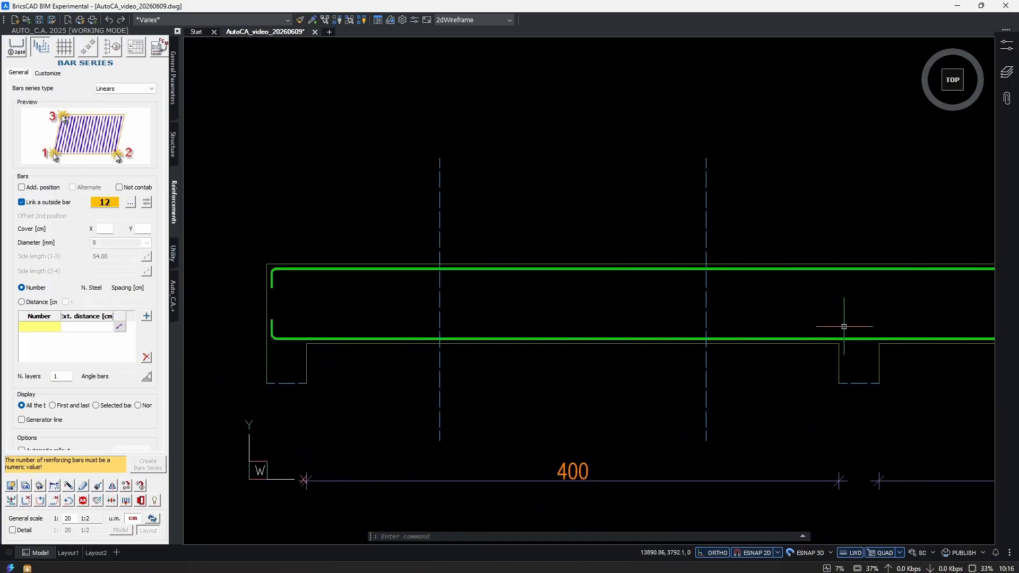
scroll(530, 371, down, 3)
scroll(391, 364, up, 3)
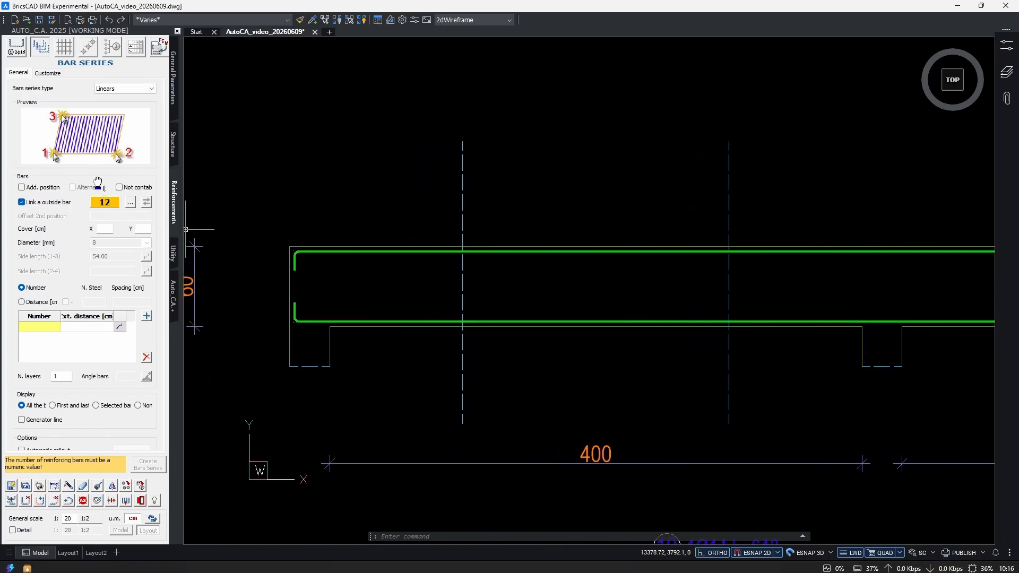
click(21, 301)
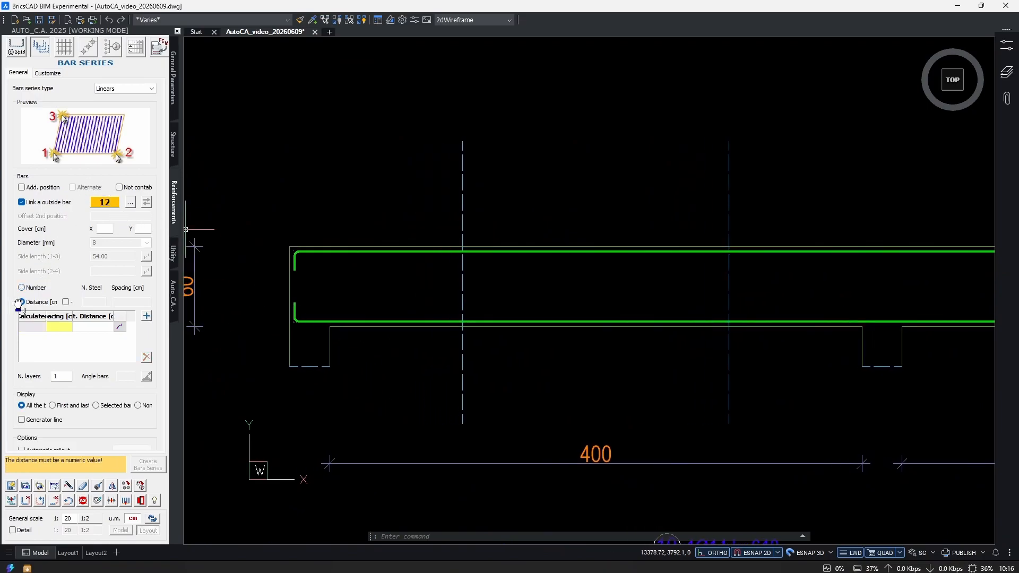
click(60, 328)
click(147, 316)
scroll(324, 325, up, 3)
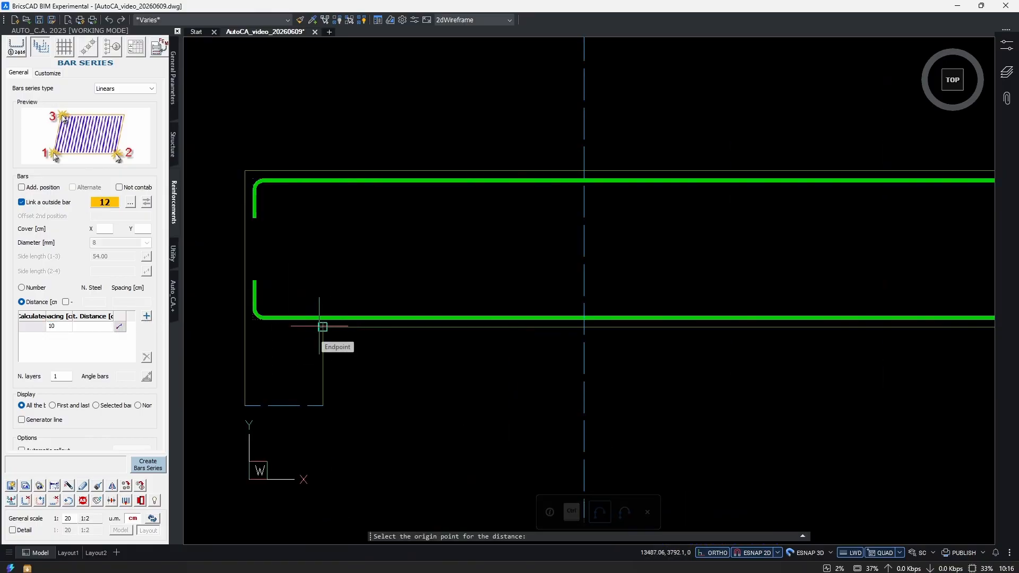
click(321, 327)
click(583, 327)
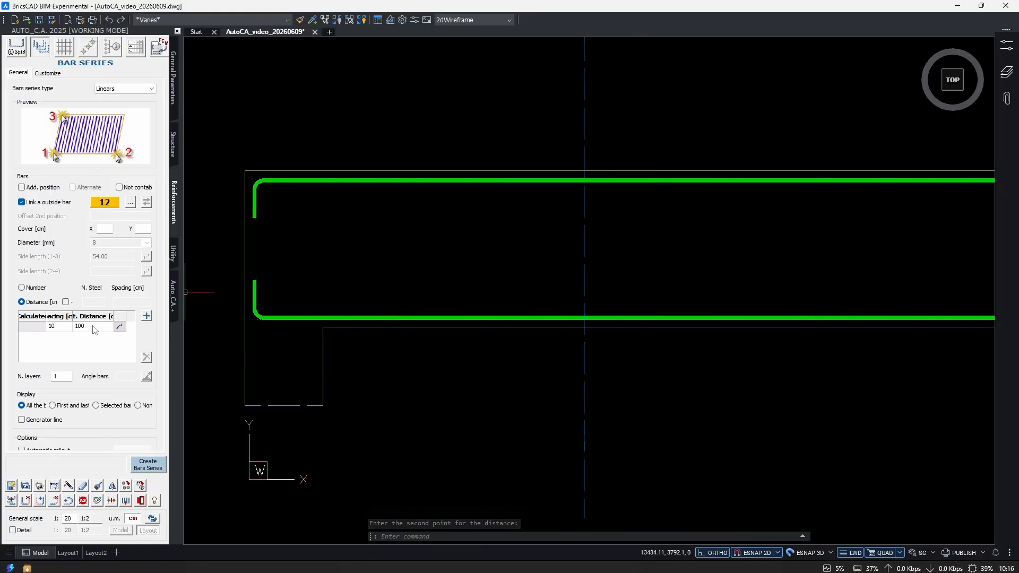
Add a second zone with 15 cm spacing over the 200 cm between the two dashed lines.
click(147, 315)
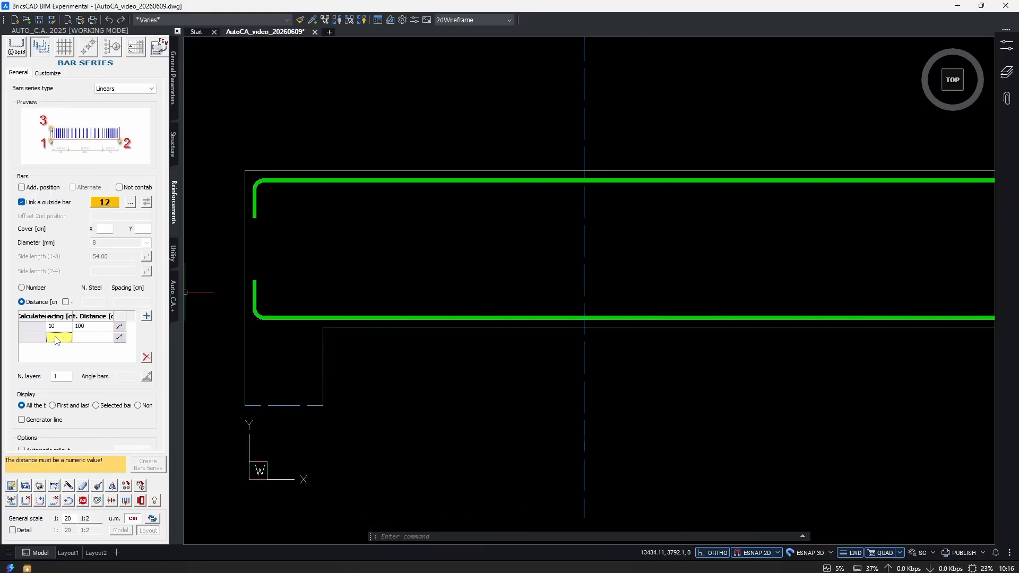
click(57, 338)
text(15)
click(96, 340)
click(117, 337)
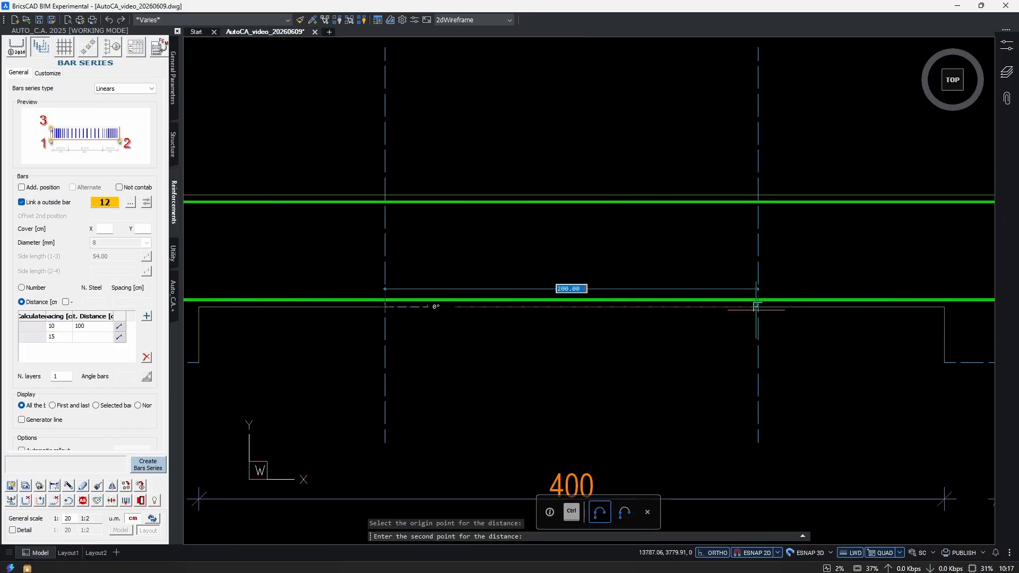
click(757, 307)
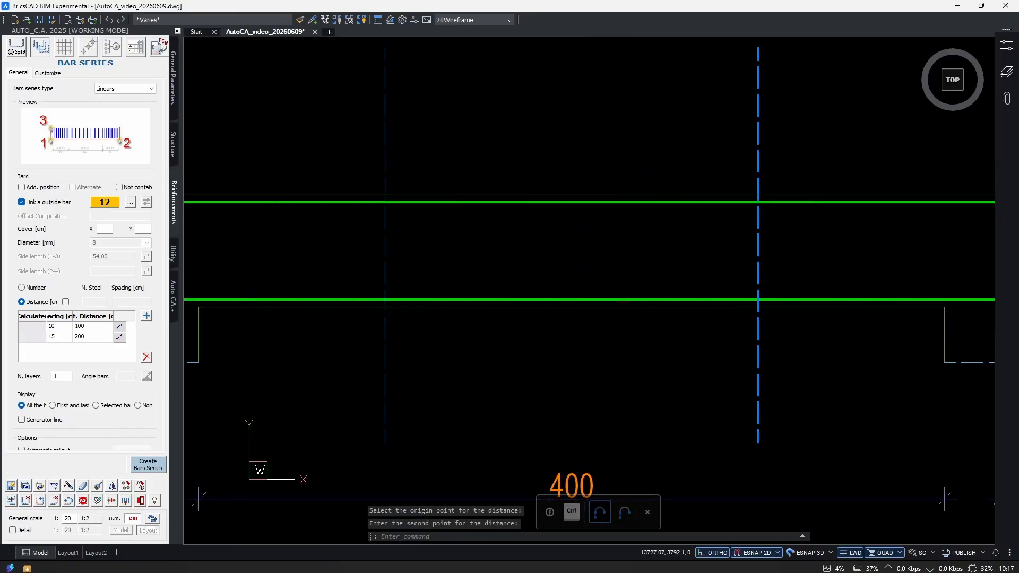
Add a third zone with 10 cm spacing over the 100 cm from the second dashed line to the next support's face.
click(146, 315)
click(55, 350)
text(10)
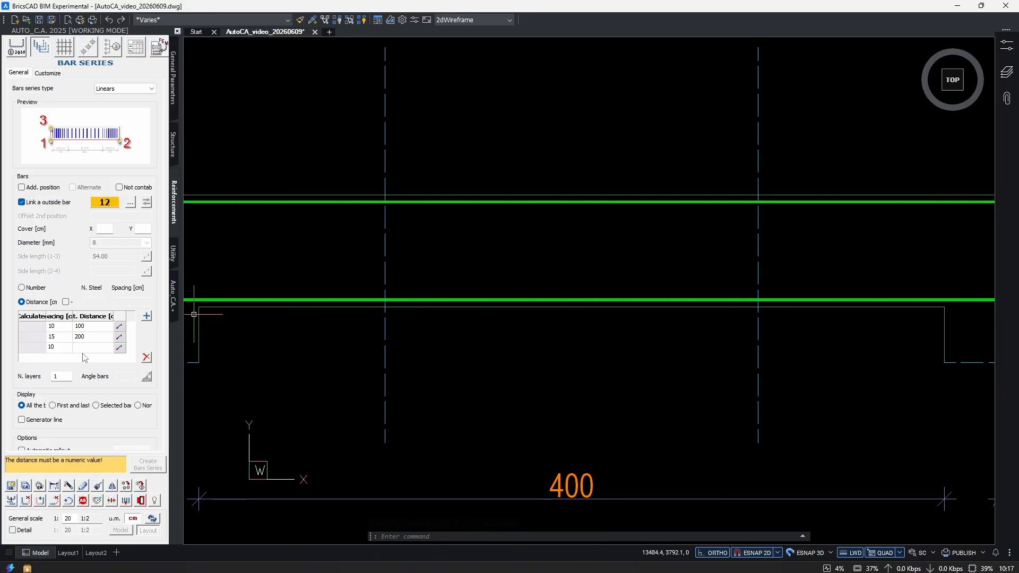
click(88, 350)
click(120, 350)
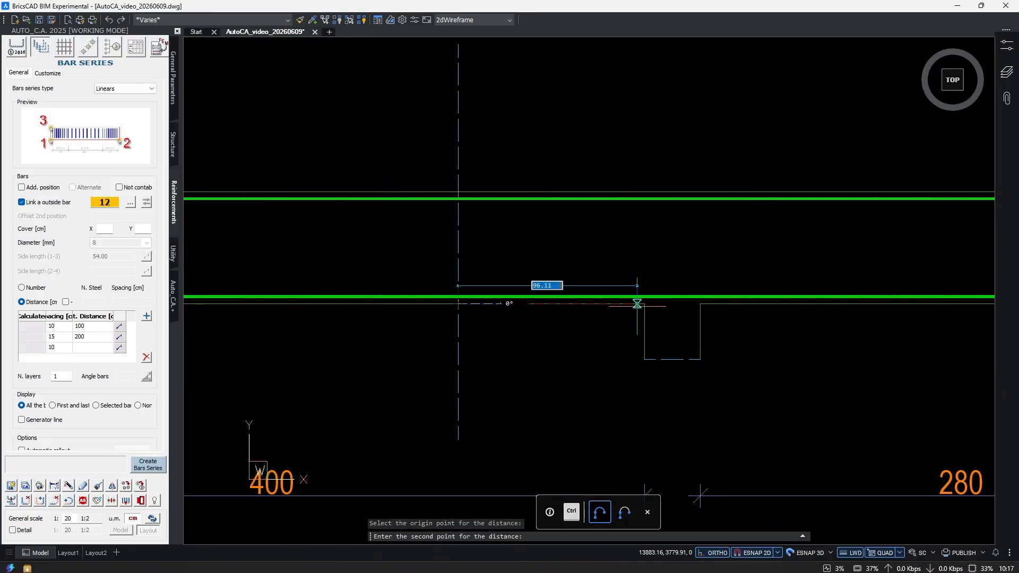
click(639, 305)
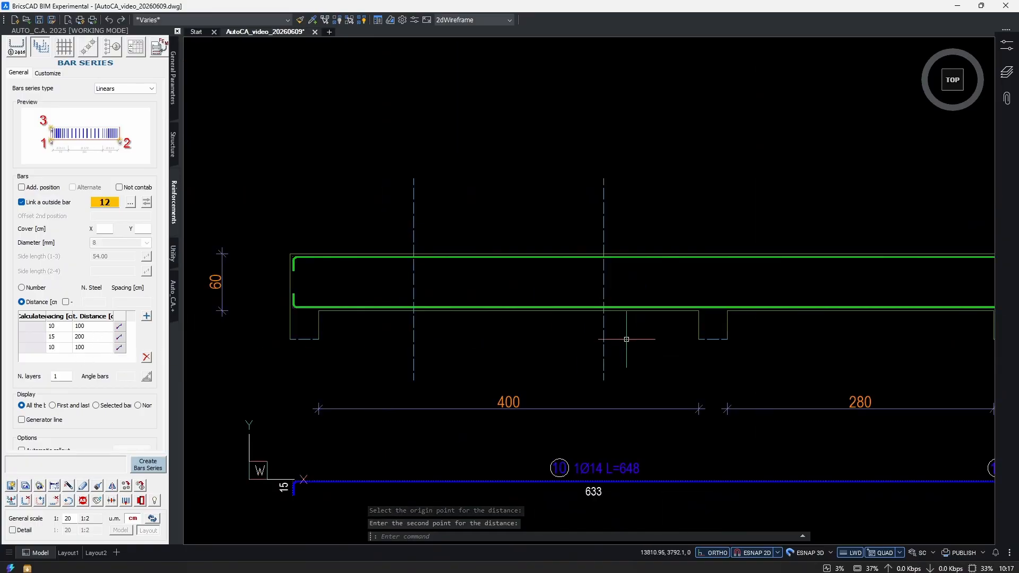
middle_drag(496, 331, 568, 329)
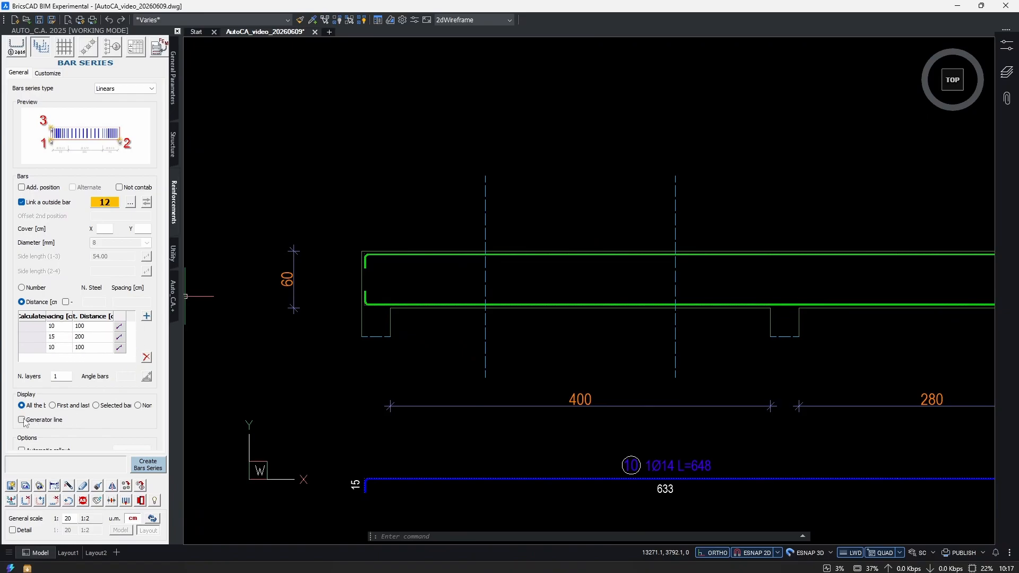
Turn on the generator line and Force extremes for the bar series.
scroll(108, 379, down, 3)
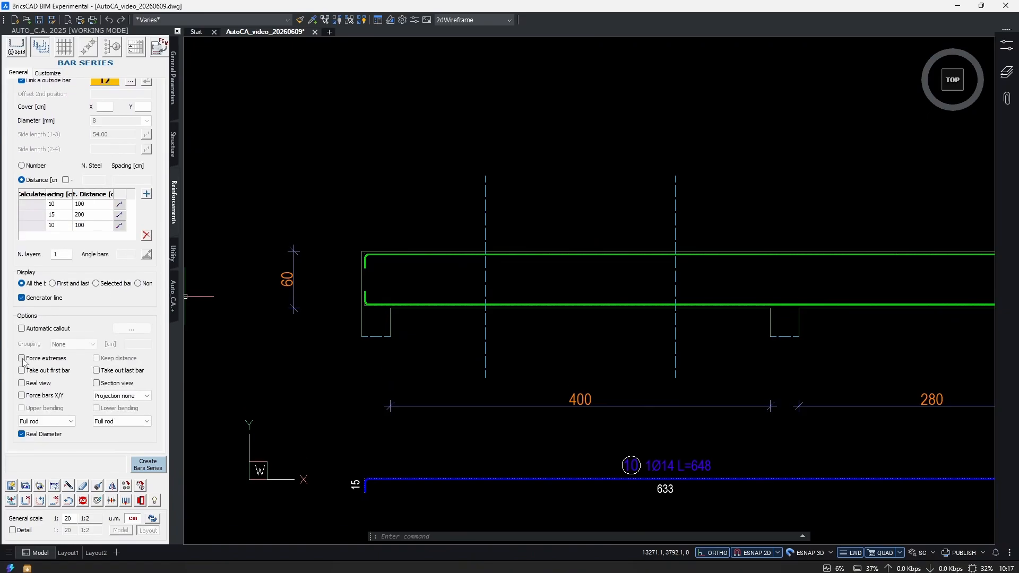
click(22, 359)
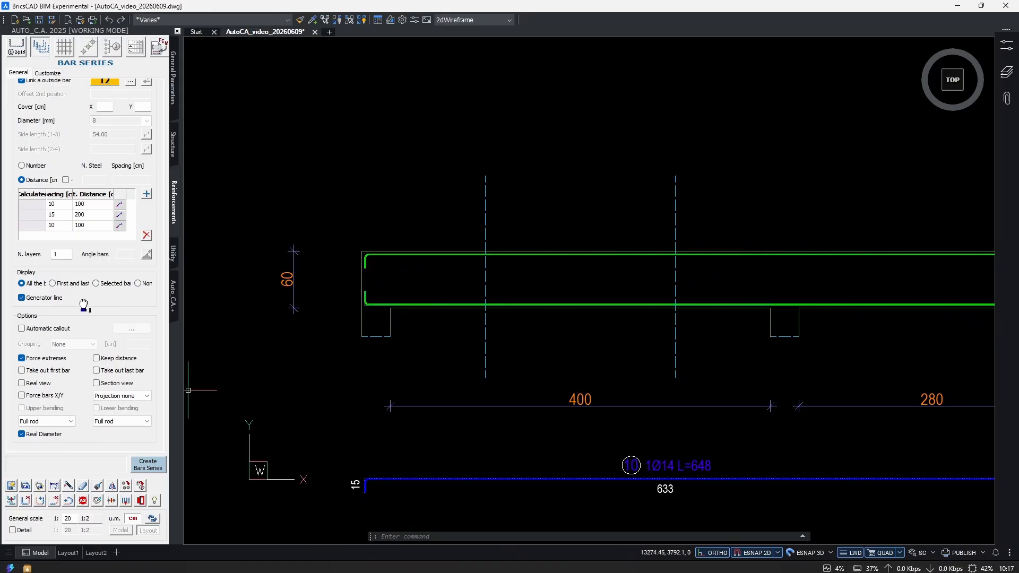
click(61, 215)
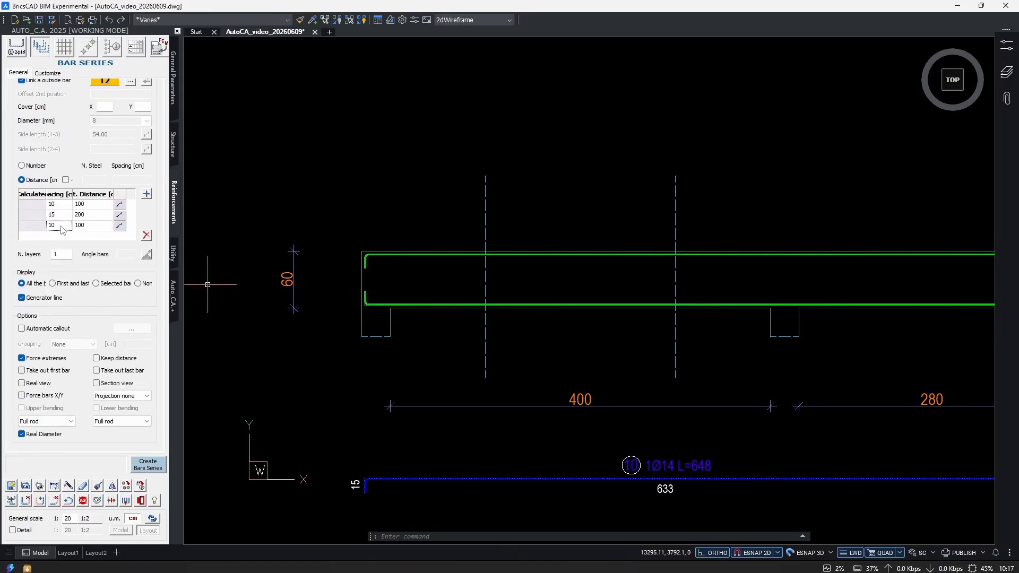
click(61, 225)
click(61, 215)
drag(81, 312, 76, 434)
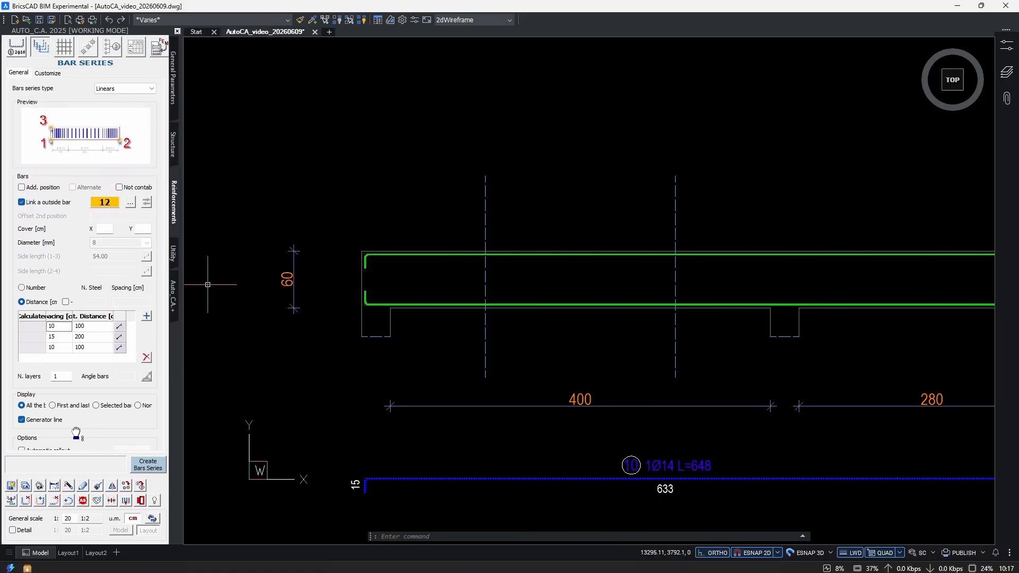
Create the stirrup series along the first span's underside, from the first support's inner face to the second support's near face, directed upward.
click(141, 472)
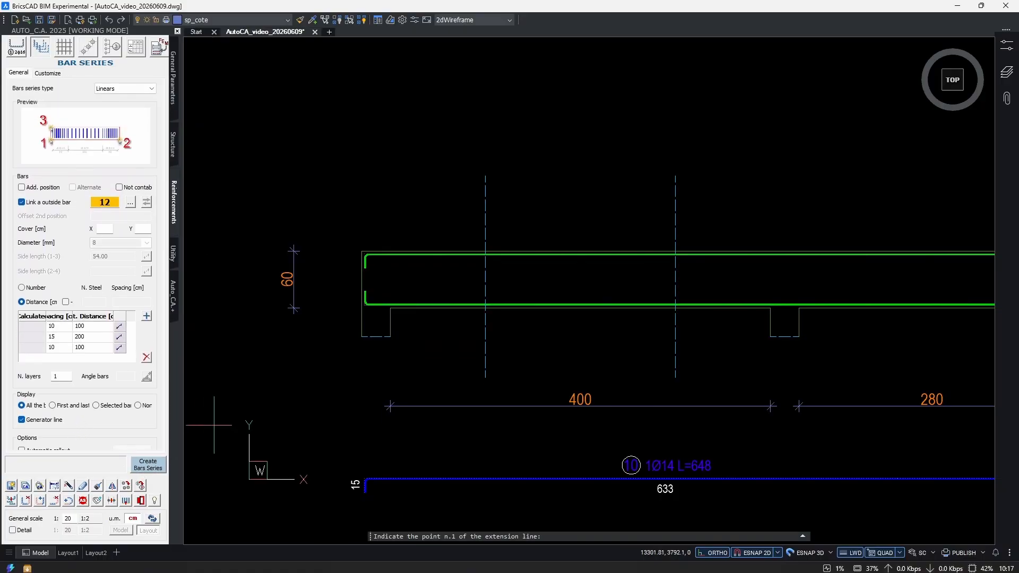
scroll(406, 295, up, 4)
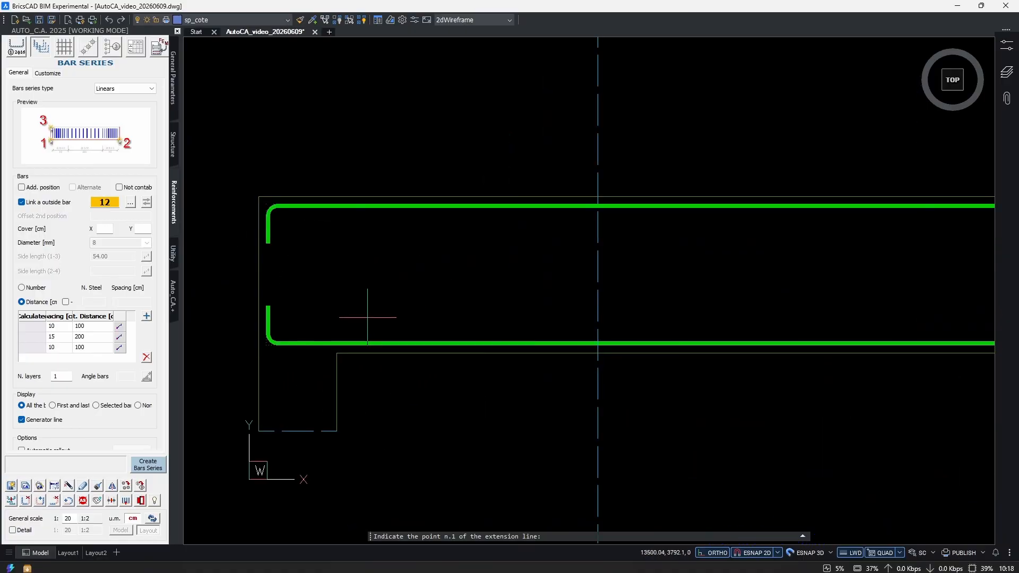
click(337, 352)
scroll(372, 374, down, 3)
middle_drag(739, 370, 530, 368)
scroll(668, 357, up, 3)
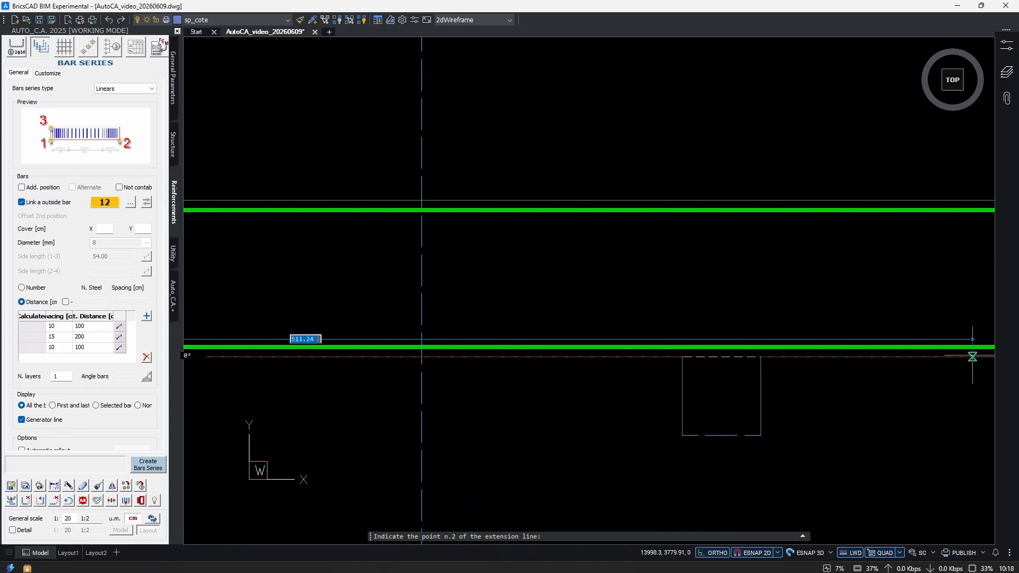
click(726, 366)
scroll(542, 431, down, 3)
middle_drag(354, 350, 781, 341)
click(499, 264)
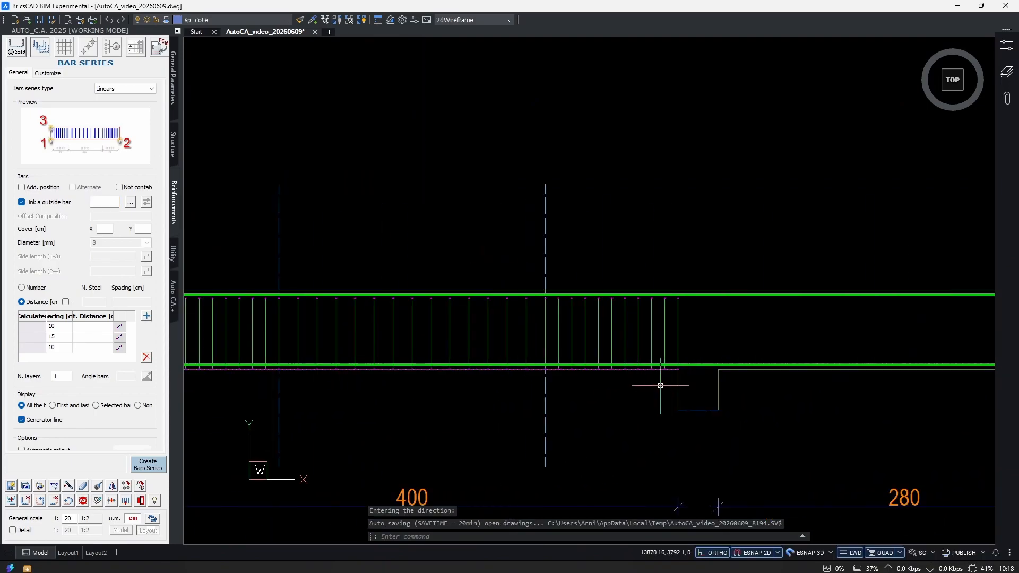
Move the stirrup series by its generator line slightly up from the beam's lower edge.
scroll(689, 371, up, 5)
scroll(652, 374, down, 3)
scroll(648, 398, up, 2)
click(605, 394)
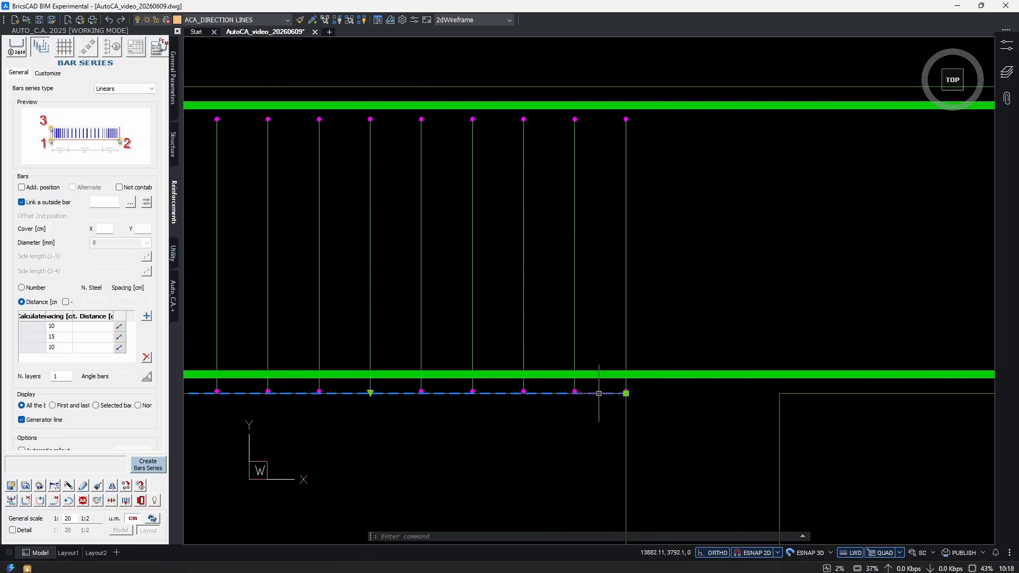
scroll(618, 399, up, 2)
text(m)
key(Return)
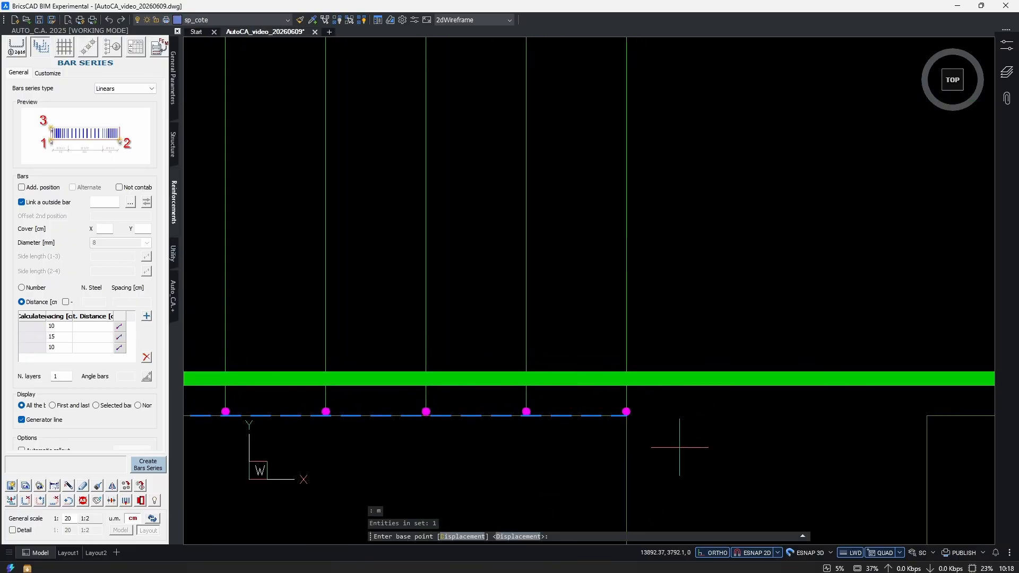
click(688, 441)
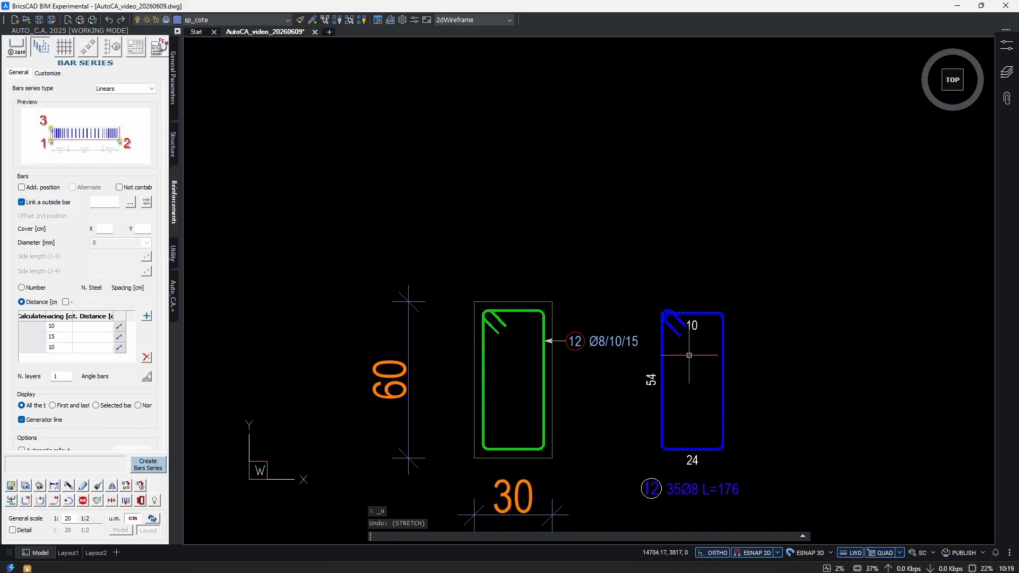
Stretch the upper part of the extracted stirrup upward so its height becomes 56 cm.
scroll(623, 302, up, 1)
middle_drag(629, 357, 599, 339)
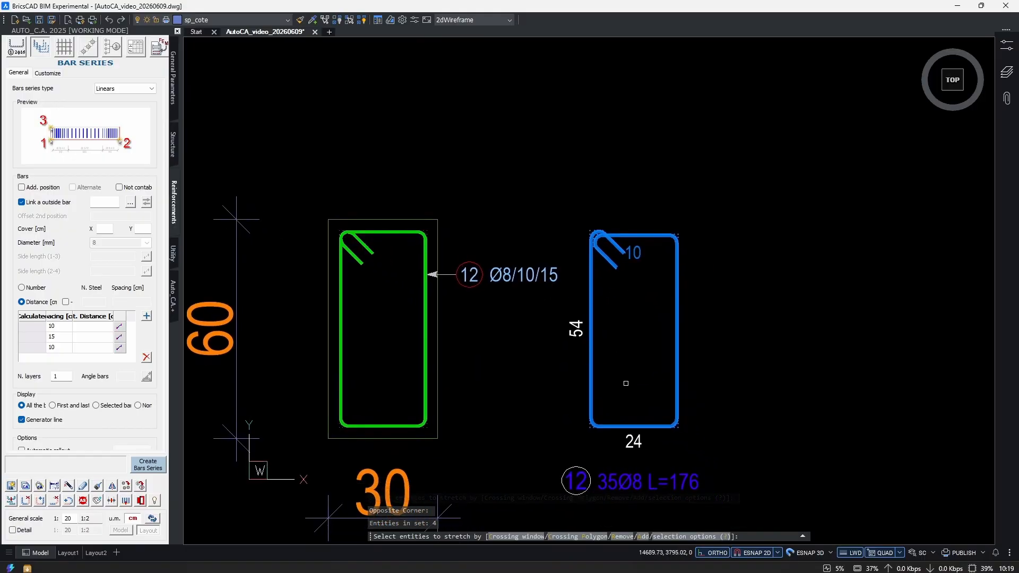
key(Return)
click(715, 333)
click(717, 324)
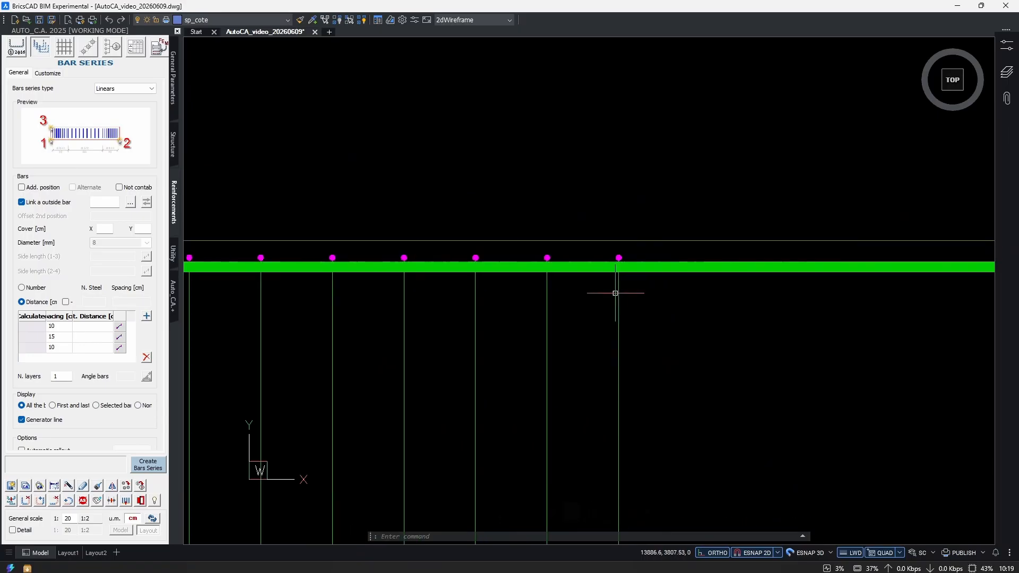
Open the first span's stirrup series for modification and turn on Real view.
scroll(615, 332, down, 2)
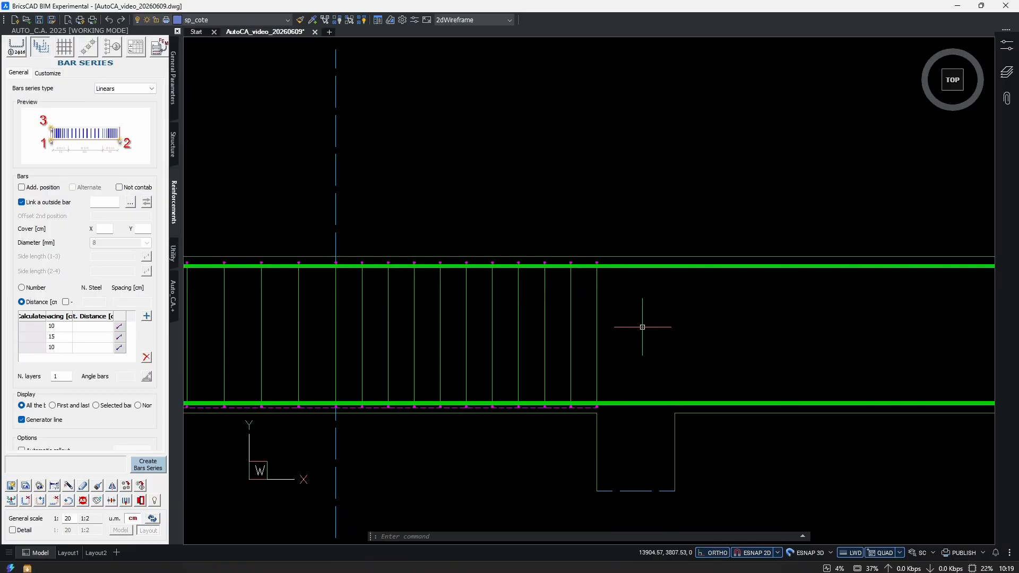
ctrl+scroll(679, 396, up, 3)
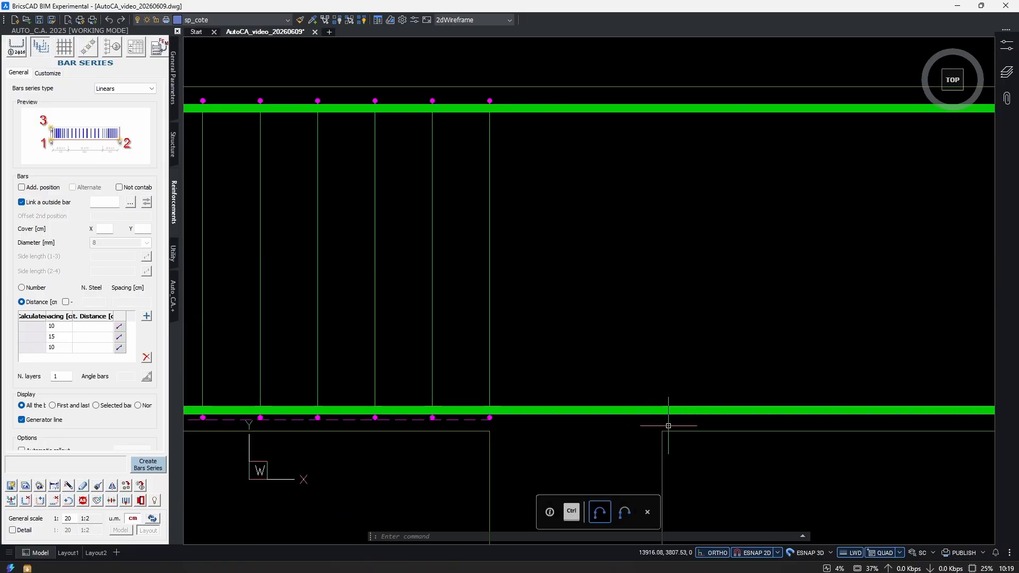
scroll(559, 395, down, 5)
scroll(592, 387, up, 4)
scroll(589, 396, up, 1)
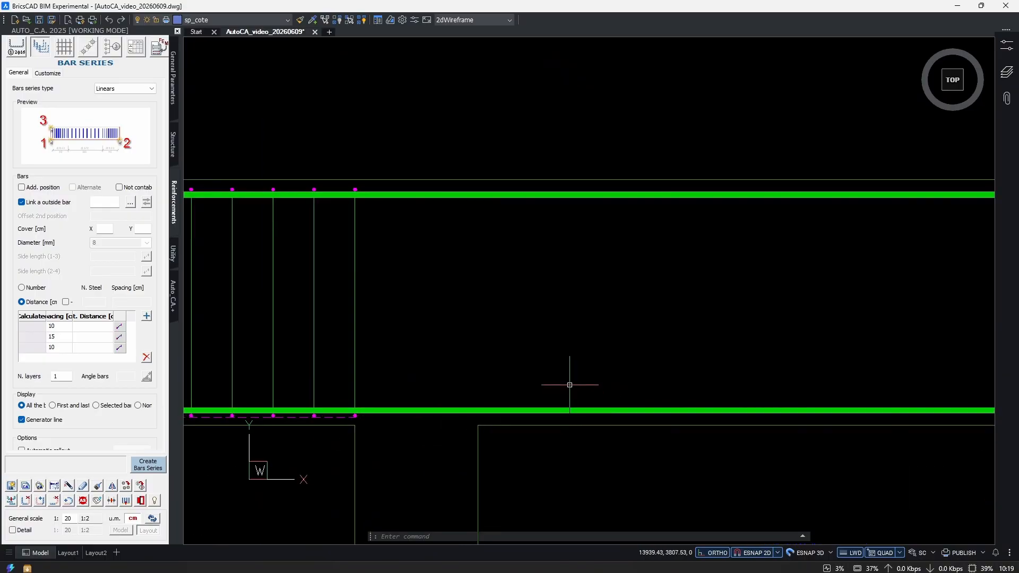
scroll(751, 371, down, 2)
text(md)
key(Return)
scroll(565, 371, up, 2)
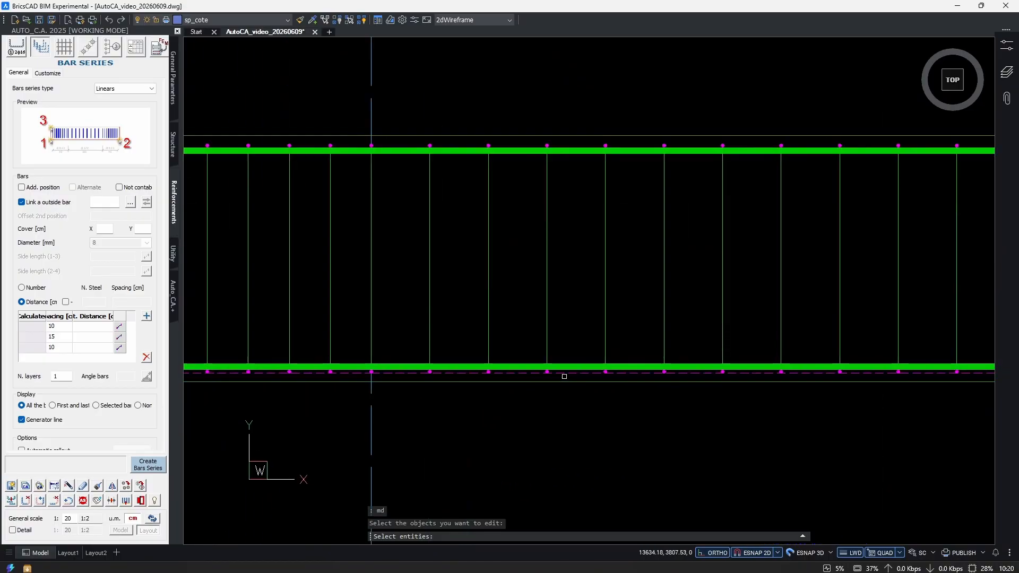
click(564, 373)
key(Return)
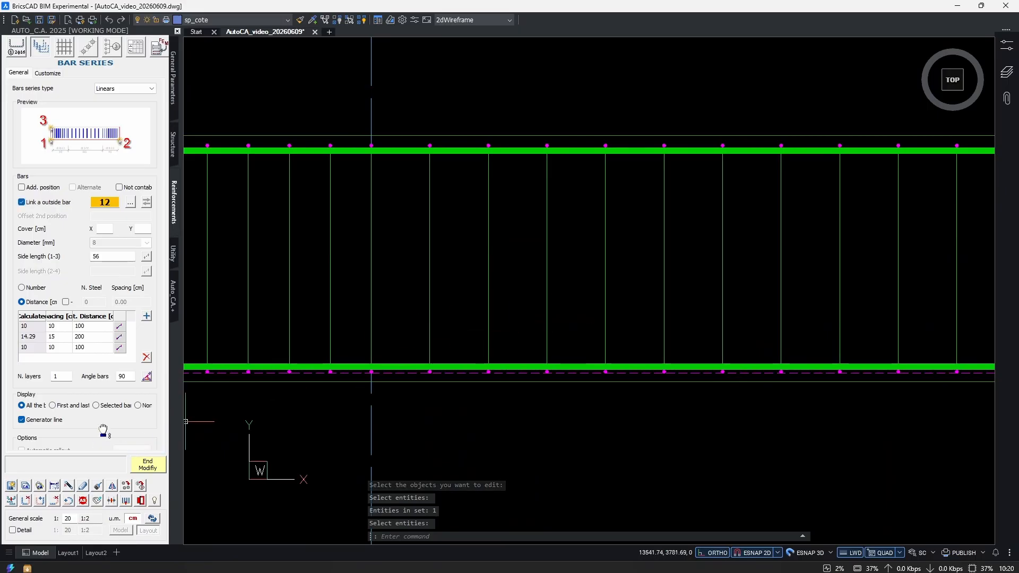
scroll(103, 431, down, 3)
click(32, 384)
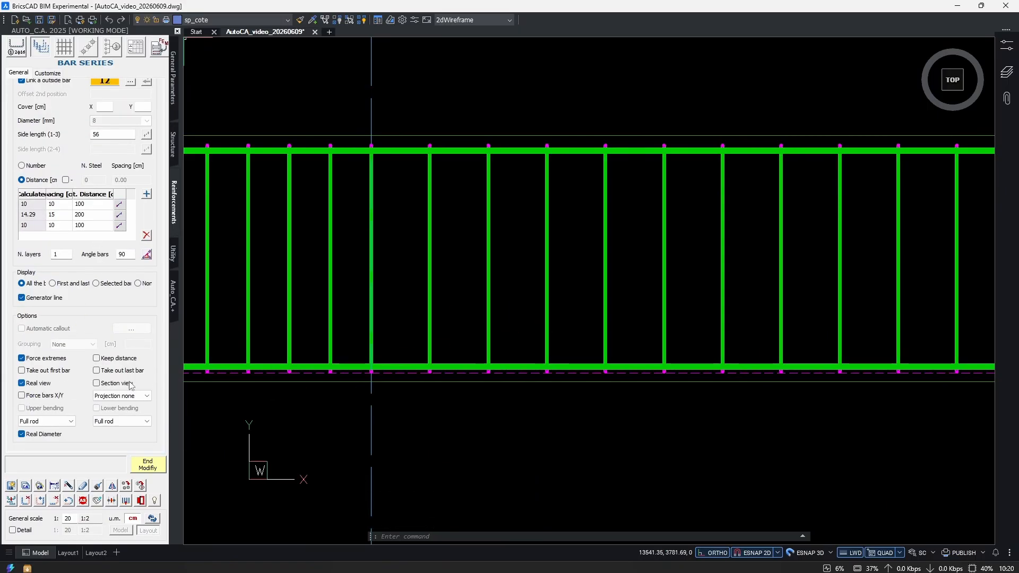
Finish modifying the first span's stirrup series with Real view on and check the resulting distribution along the span.
click(148, 465)
scroll(587, 342, down, 5)
middle_drag(791, 312, 621, 339)
scroll(751, 340, down, 1)
scroll(687, 358, up, 2)
middle_drag(428, 391, 583, 378)
key(Escape)
key(Escape)
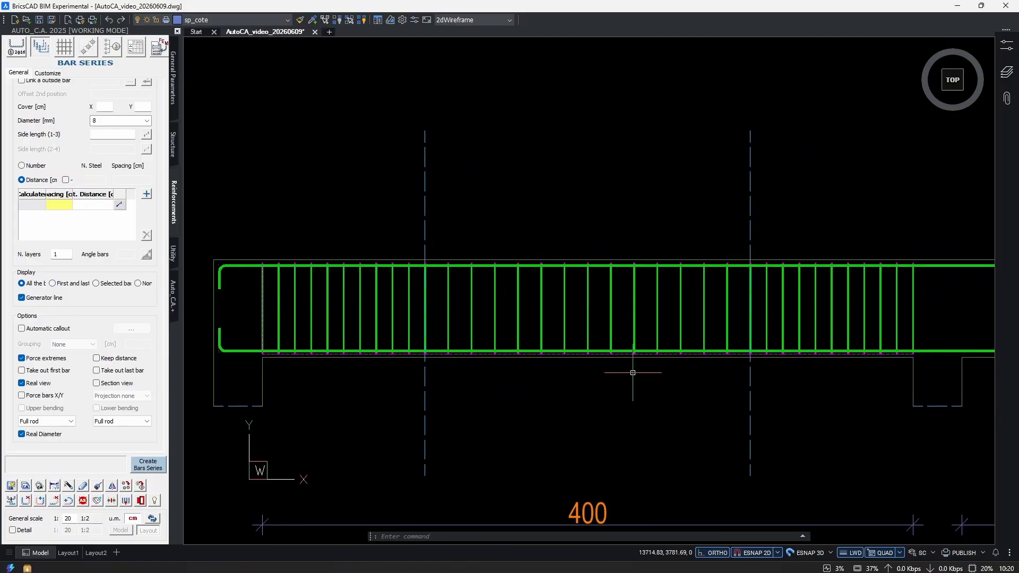
Highlight the extracted stirrup beside the beam section and examine its bar label.
scroll(510, 376, down, 3)
middle_drag(815, 373, 402, 365)
scroll(639, 347, up, 2)
scroll(654, 360, up, 5)
click(823, 266)
click(654, 319)
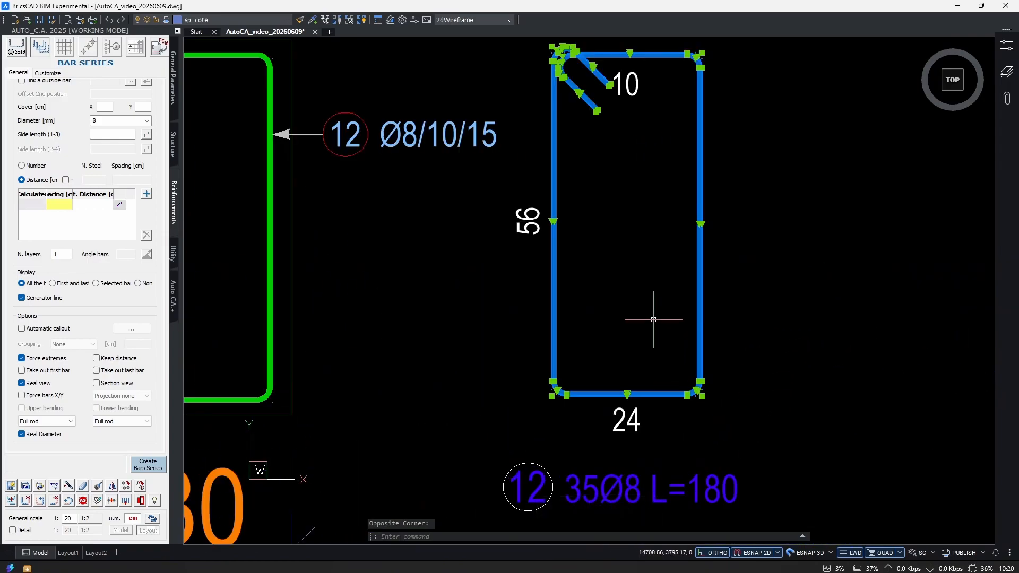
middle_drag(675, 420, 667, 365)
scroll(610, 451, up, 3)
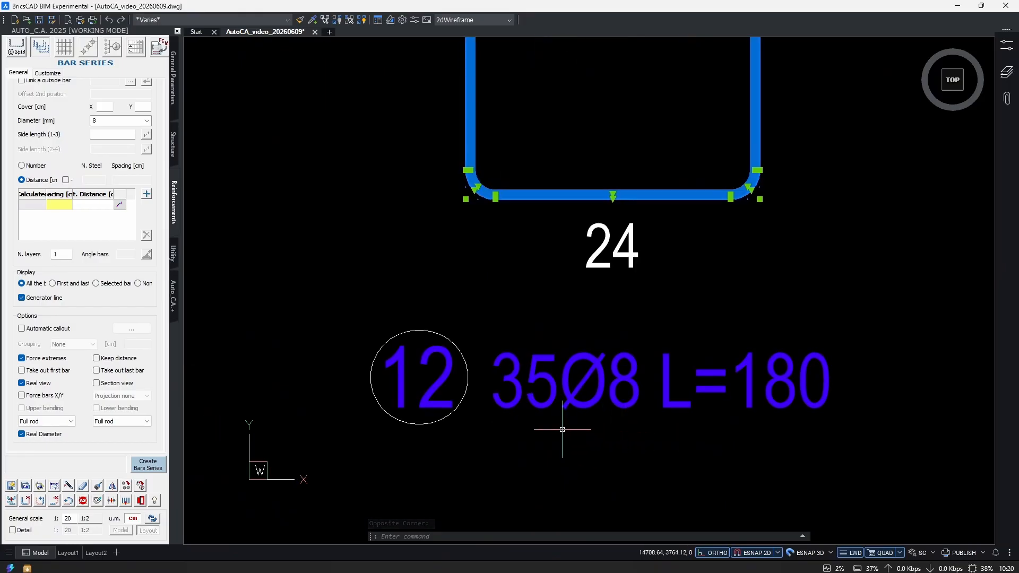
key(Escape)
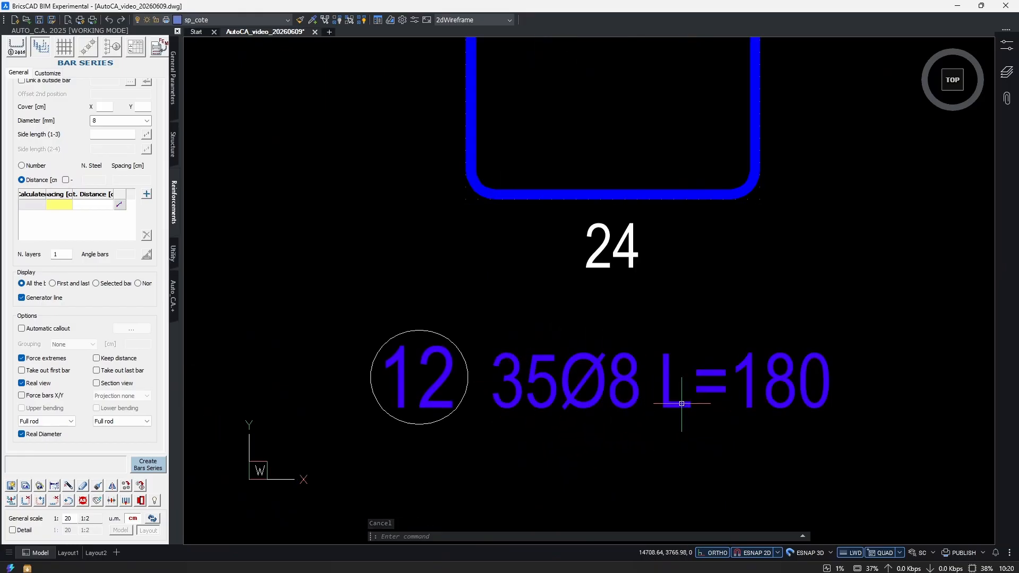
scroll(628, 303, down, 3)
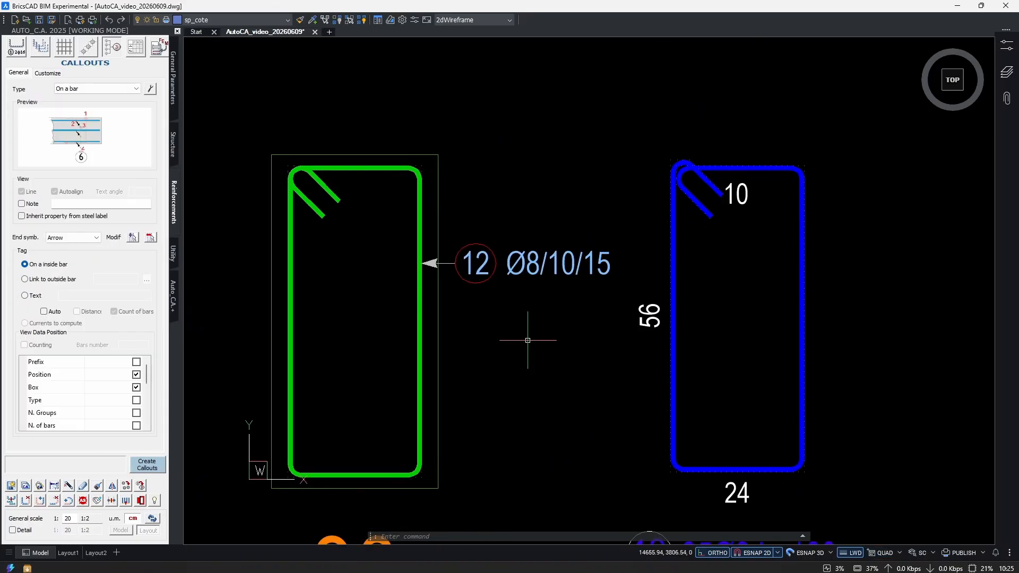
Modify the section stirrup's callout to include the total number of bars.
text(m)
key(Return)
click(561, 240)
click(455, 316)
scroll(128, 403, down, 3)
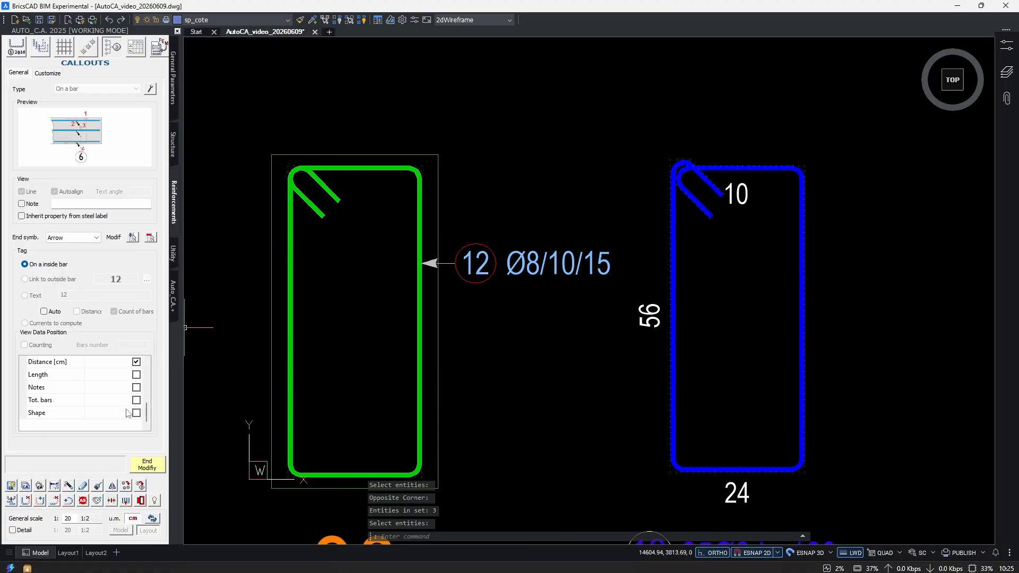
click(136, 400)
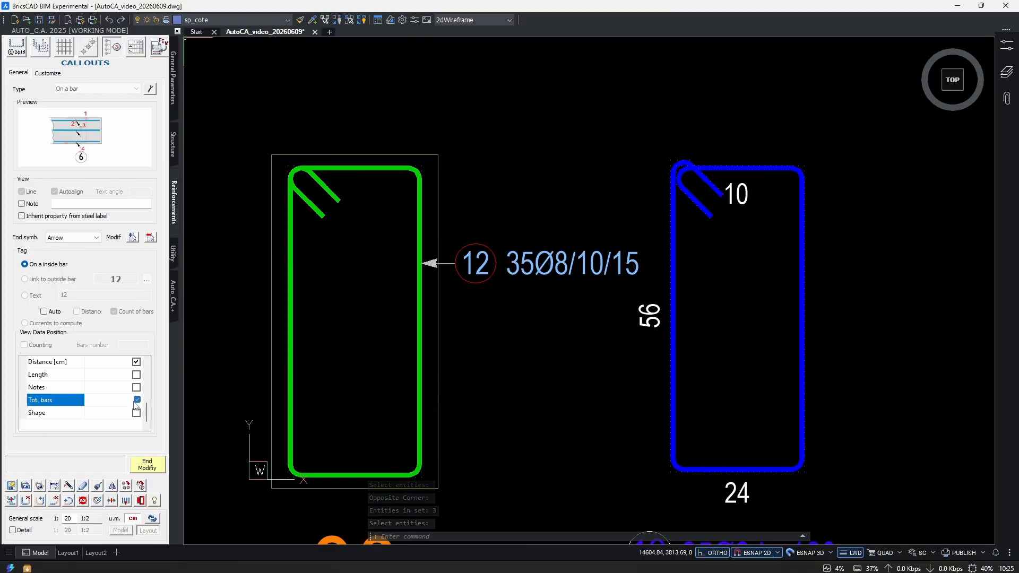
click(149, 465)
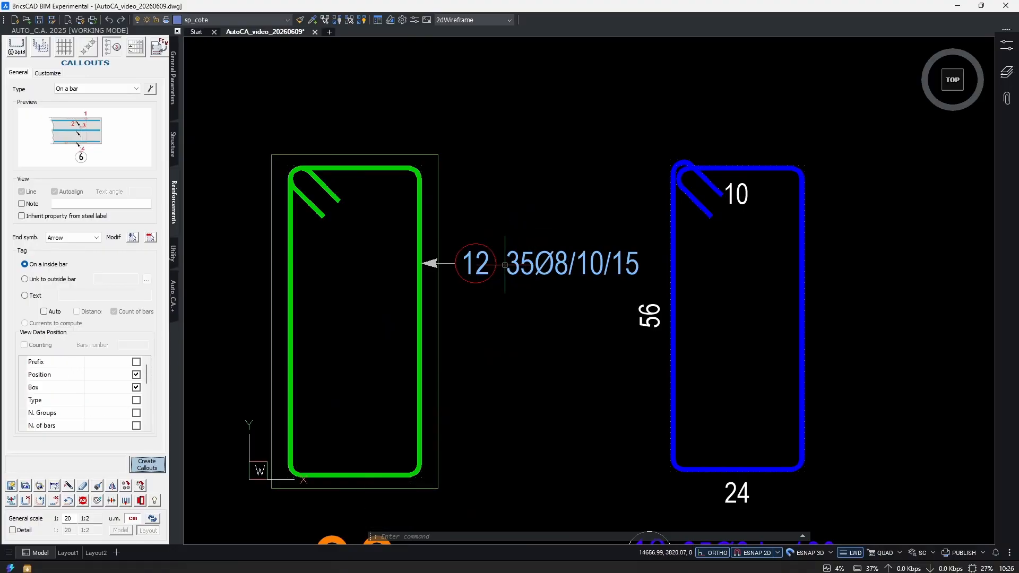
Compare the section callout with the extracted stirrup's label and the stirrup distribution in the beam elevation.
scroll(525, 274, down, 1)
mouse_move(563, 362)
middle_down()
mouse_move(506, 305)
mouse_move(515, 307)
middle_up()
scroll(514, 306, down, 1)
scroll(663, 324, up, 3)
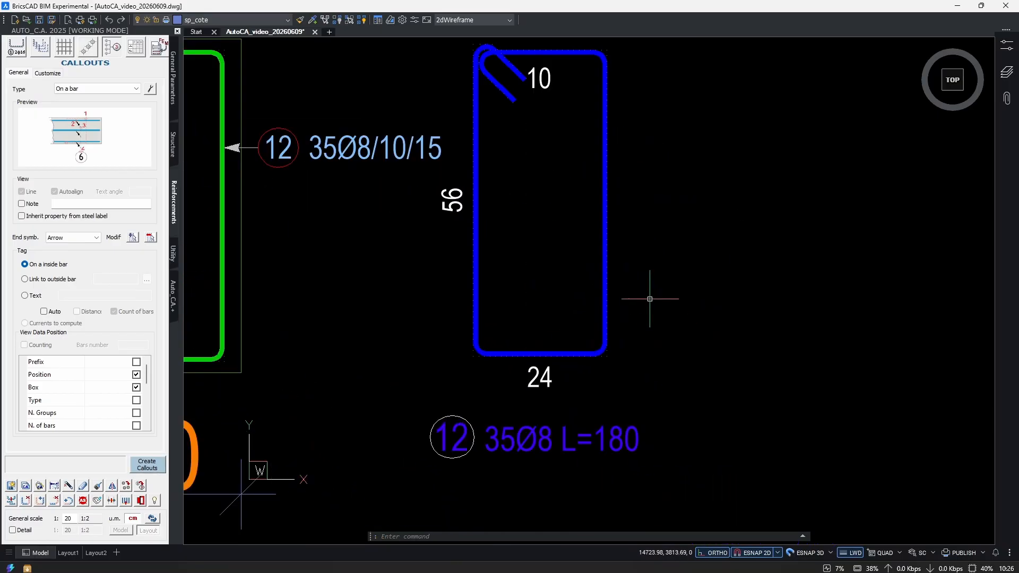
click(652, 303)
click(585, 339)
scroll(685, 352, down, 3)
key(Escape)
key(Escape)
middle_drag(600, 301, 609, 353)
scroll(610, 353, down, 2)
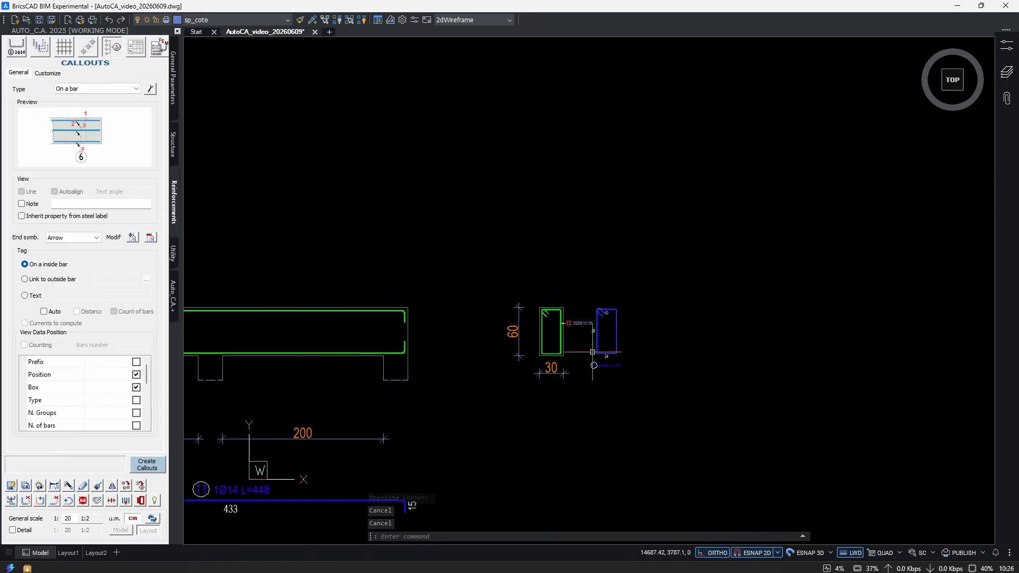
scroll(467, 391, down, 2)
scroll(473, 347, up, 3)
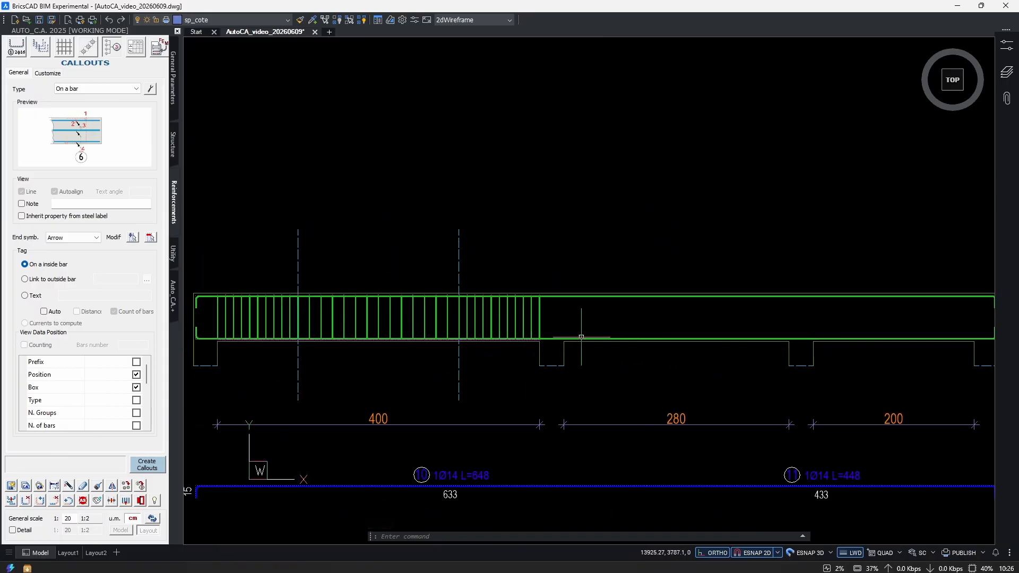
Highlight the extracted stirrup and the section stirrup to examine how they correspond to the beam elevation.
middle_drag(897, 350, 373, 342)
scroll(690, 319, up, 3)
click(703, 310)
click(655, 324)
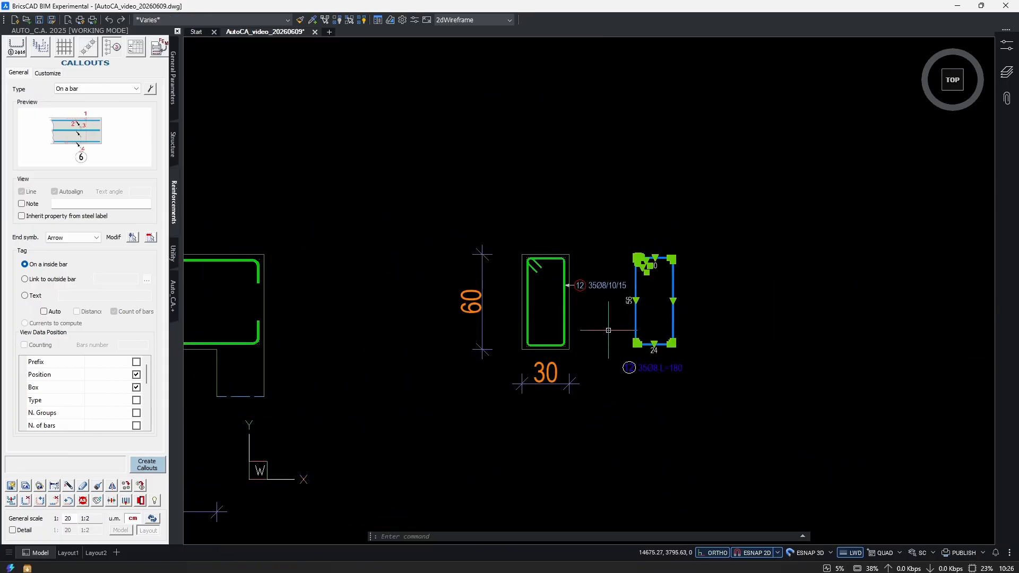
scroll(584, 314, up, 3)
click(537, 298)
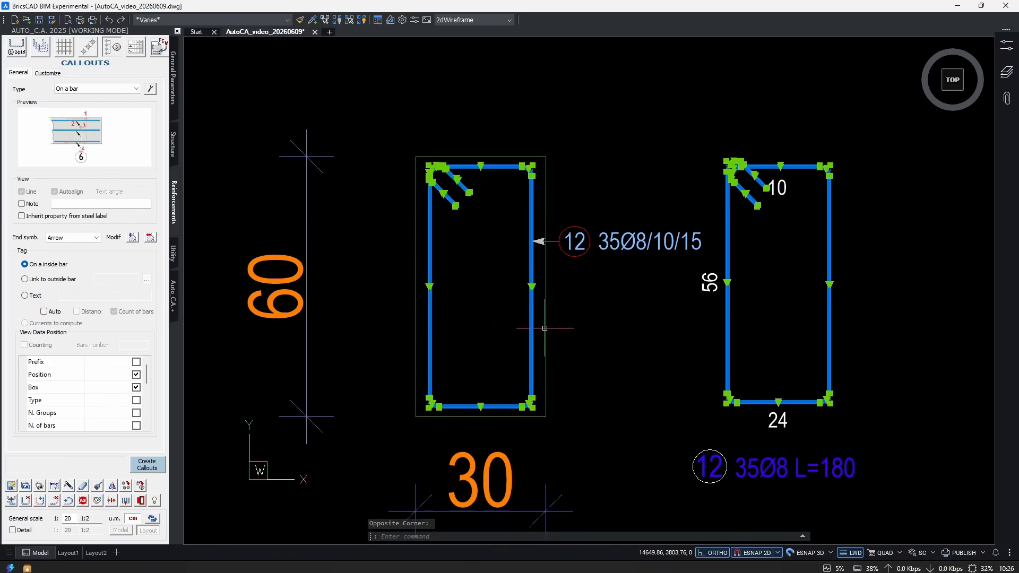
scroll(622, 386, down, 7)
middle_drag(378, 402, 715, 373)
scroll(506, 364, up, 7)
scroll(551, 361, up, 2)
scroll(527, 387, down, 9)
key(Escape)
Stretch the lower part of the extracted stirrup upward so its height becomes about 44 cm.
middle_drag(863, 361, 639, 351)
scroll(639, 352, up, 9)
text(s)
key(Return)
click(738, 376)
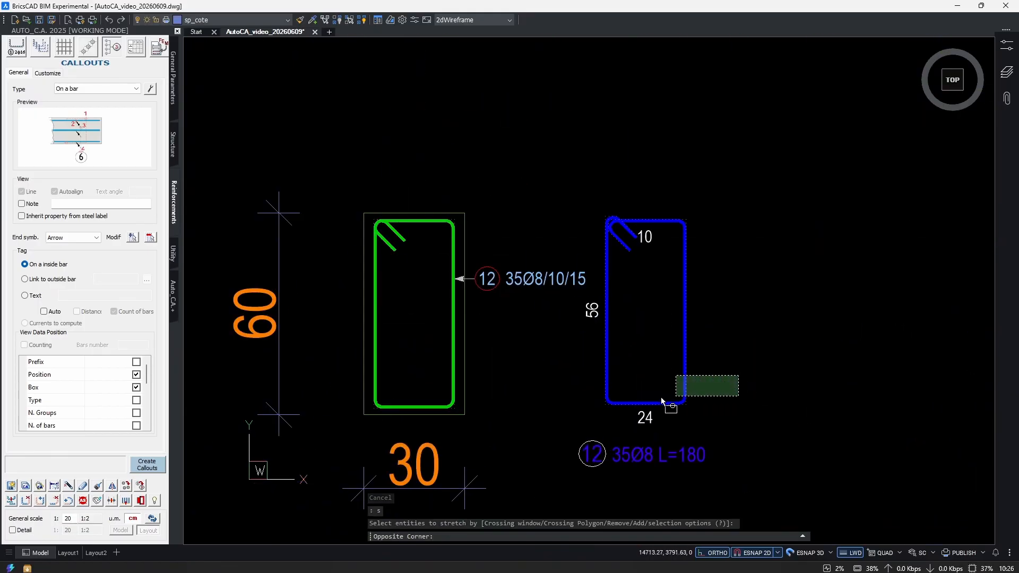
click(561, 412)
scroll(616, 405, down, 4)
scroll(855, 365, down, 3)
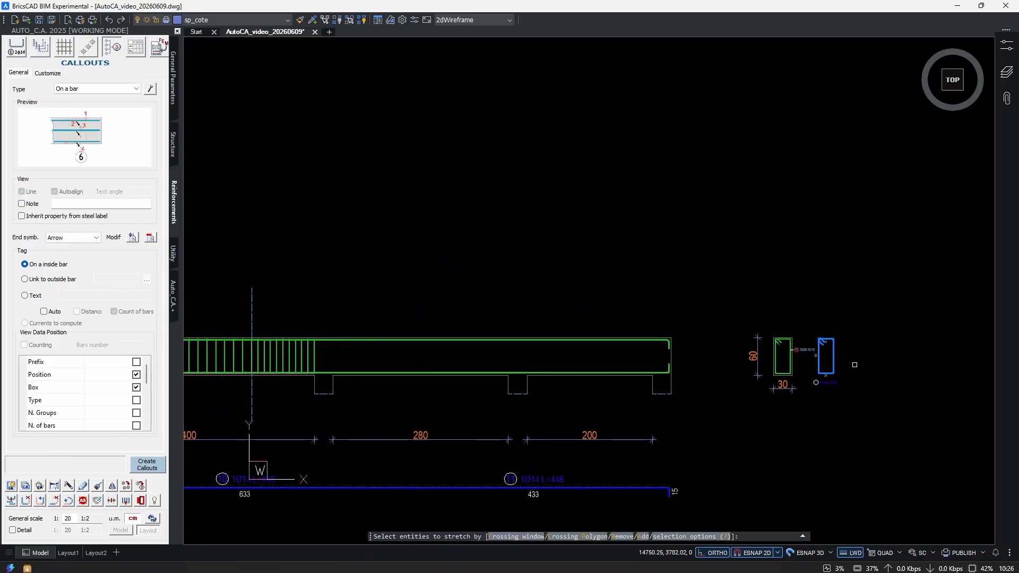
scroll(850, 364, up, 3)
key(Return)
click(838, 391)
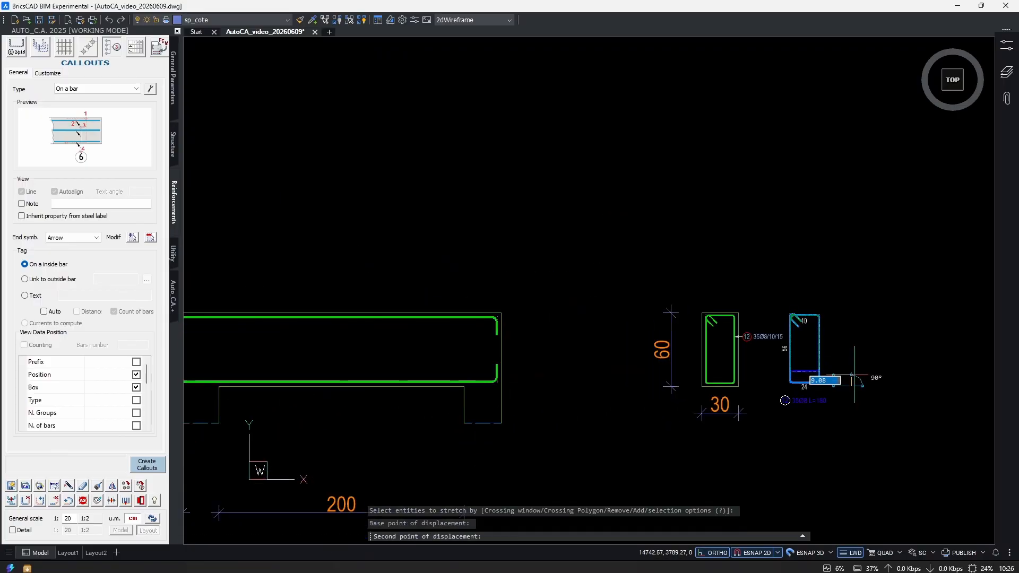
scroll(839, 390, up, 2)
click(854, 370)
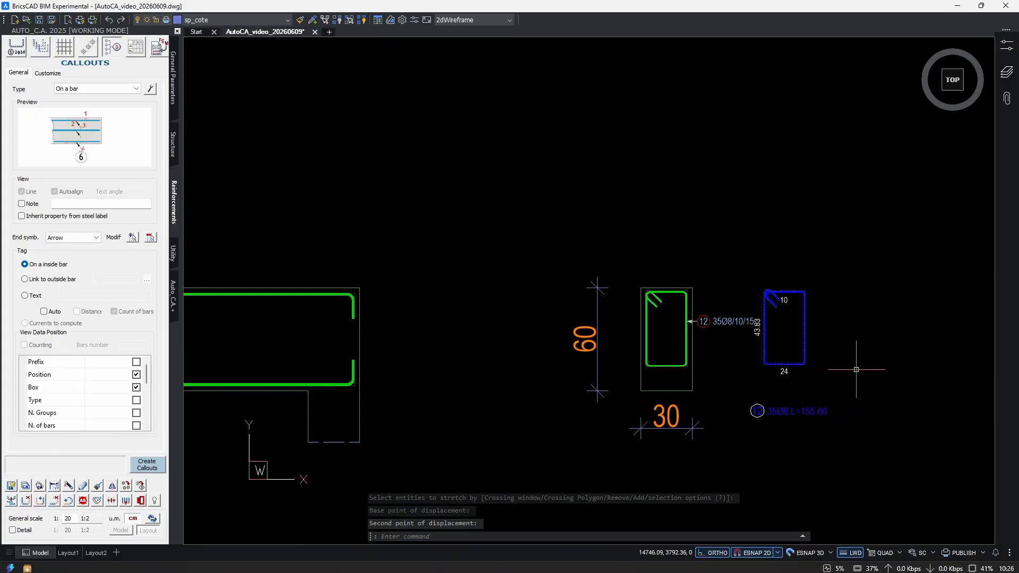
Examine the section stirrup and the first span's stirrup series for the effect of the stretch.
scroll(674, 375, up, 3)
click(631, 306)
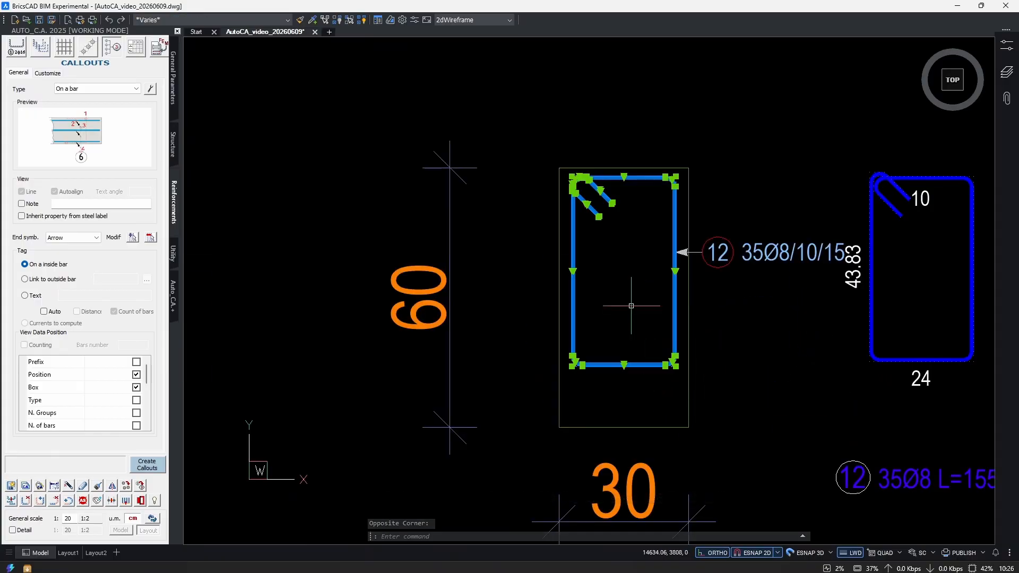
scroll(672, 331, down, 5)
scroll(540, 374, up, 5)
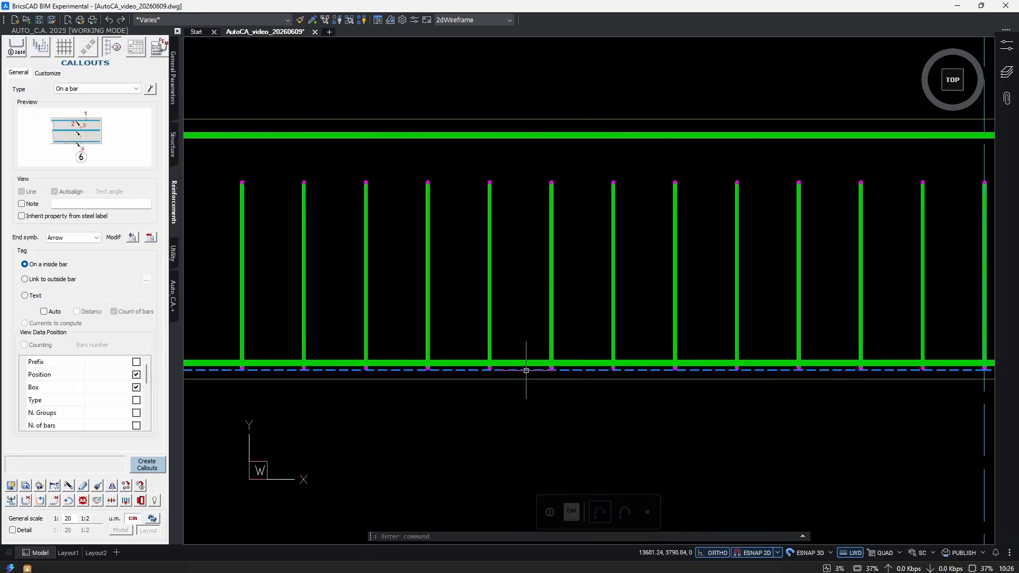
scroll(580, 305, down, 4)
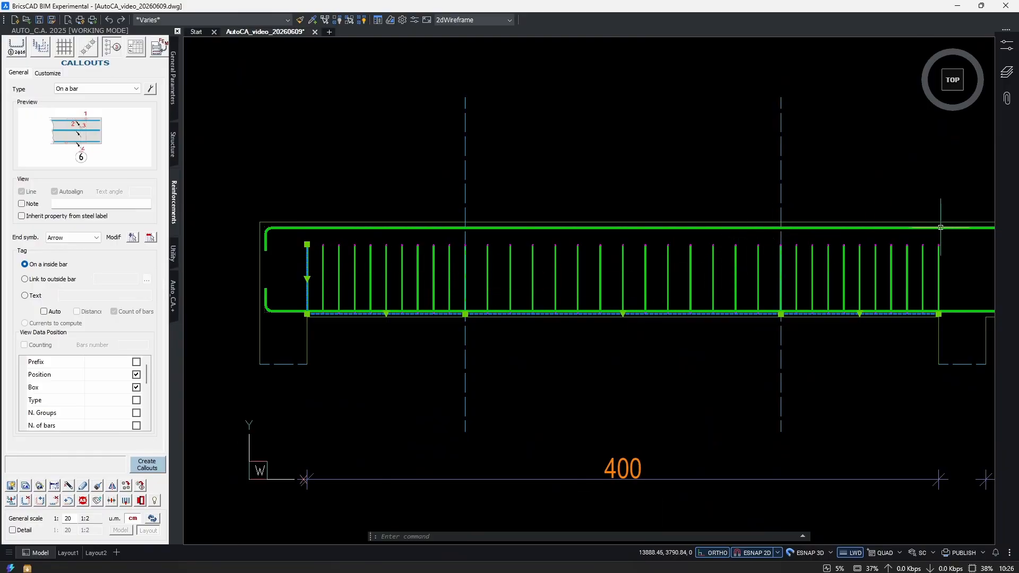
scroll(578, 287, down, 3)
key(Escape)
key(Escape)
Undo the stretch of the extracted stirrup.
scroll(733, 323, up, 6)
key(ctrl+z)
key(ctrl+z)
key(ctrl+z)
key(ctrl+z)
key(ctrl+z)
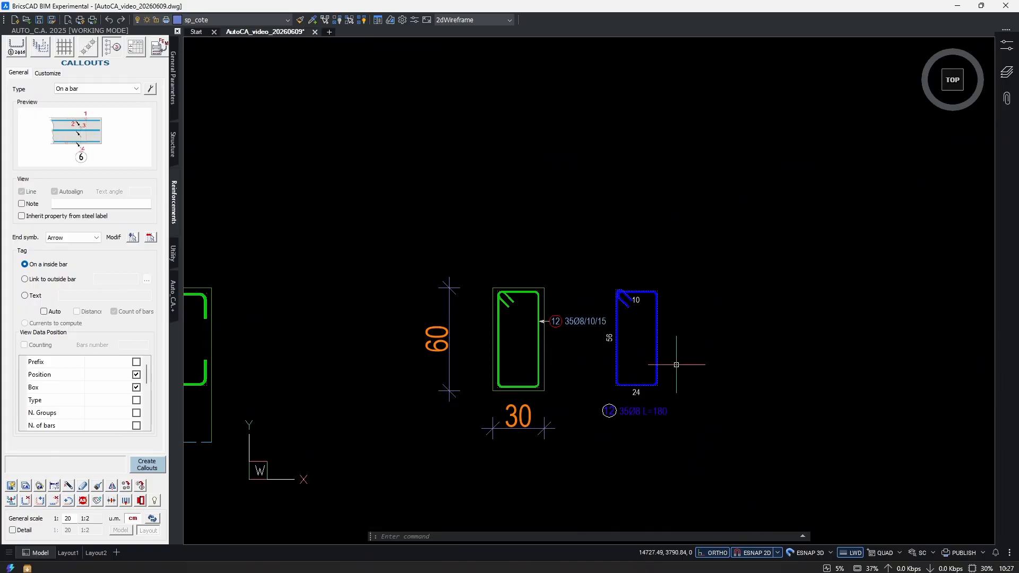
Open the extracted stirrup for modification and enable the zoom position of the bar.
text(mm)
key(Return)
click(673, 356)
click(626, 366)
key(Return)
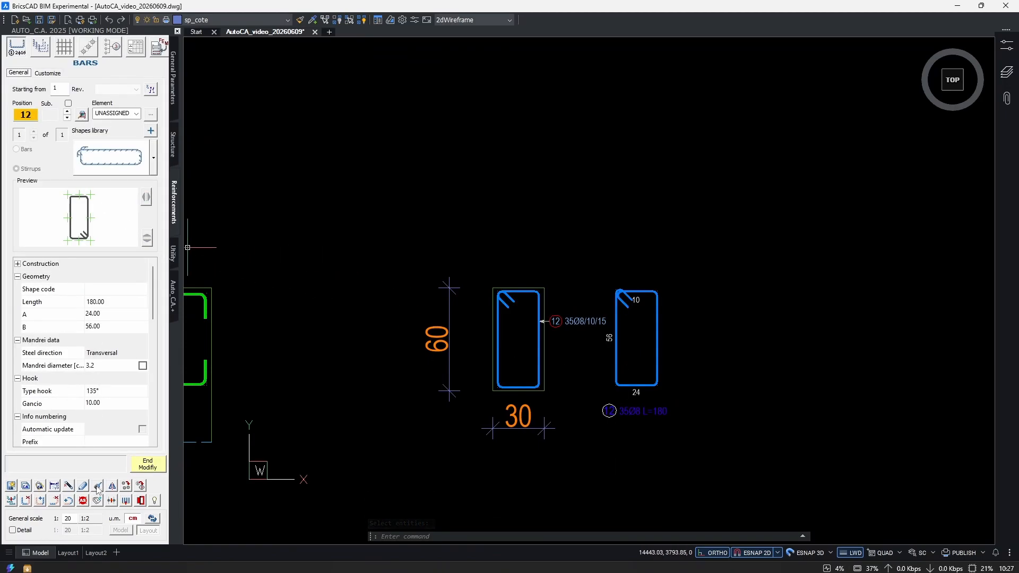
scroll(659, 430, up, 3)
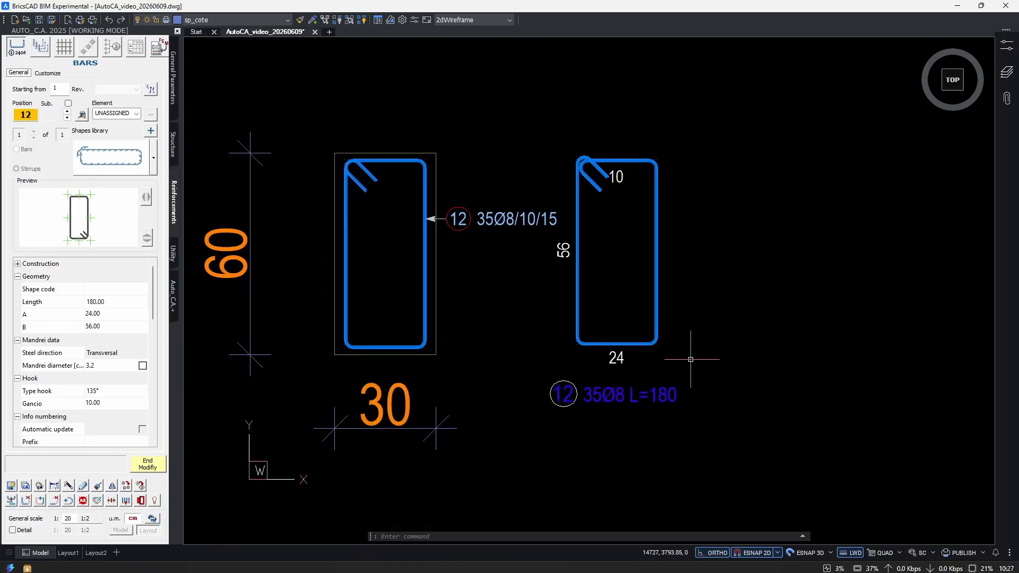
click(82, 116)
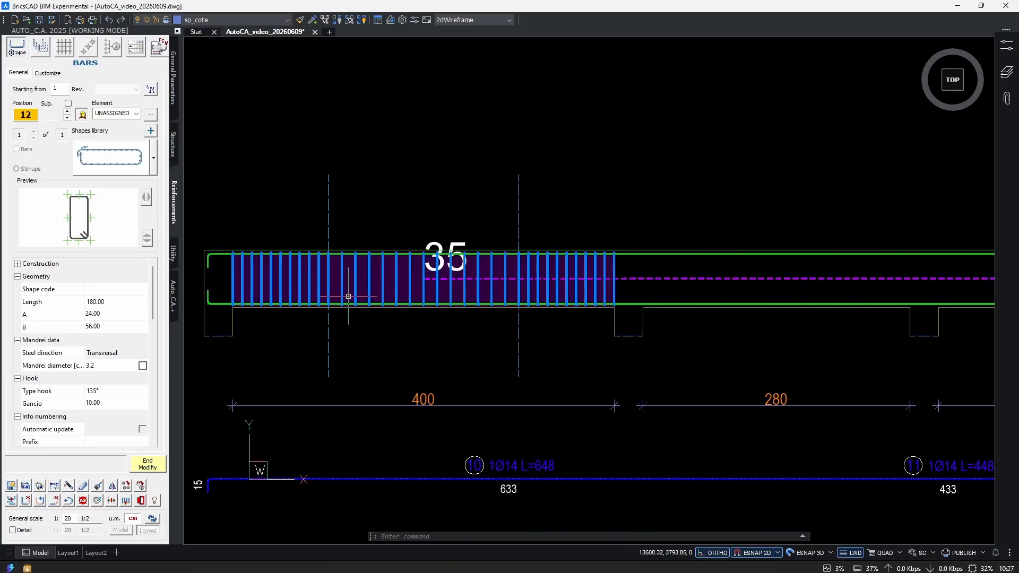
Examine the links from the extracted stirrup to the first span's series, section stirrup and callout, then end the modification.
ctrl+scroll(496, 337, up, 3)
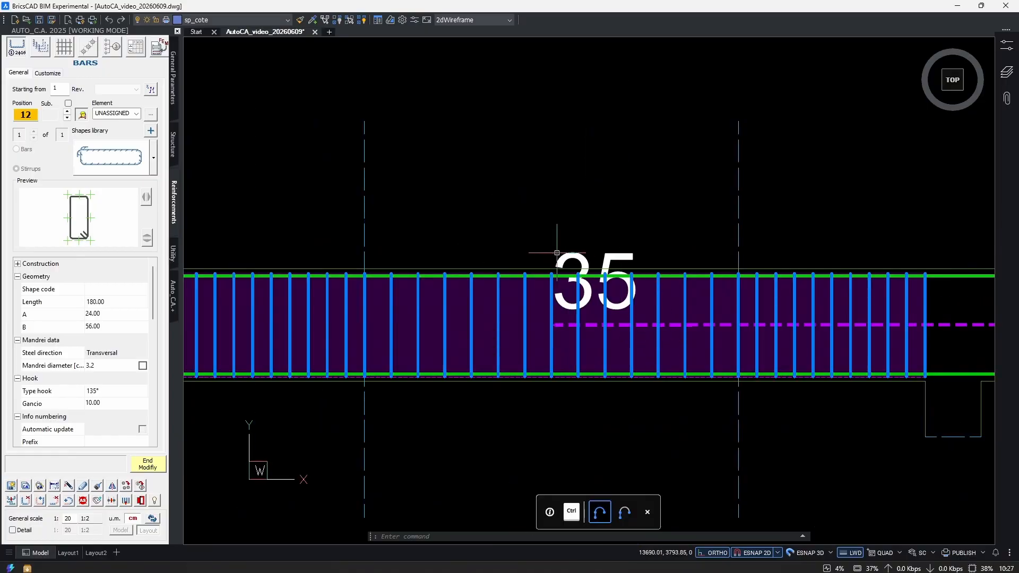
ctrl+scroll(562, 266, down, 2)
ctrl+scroll(576, 290, up, 1)
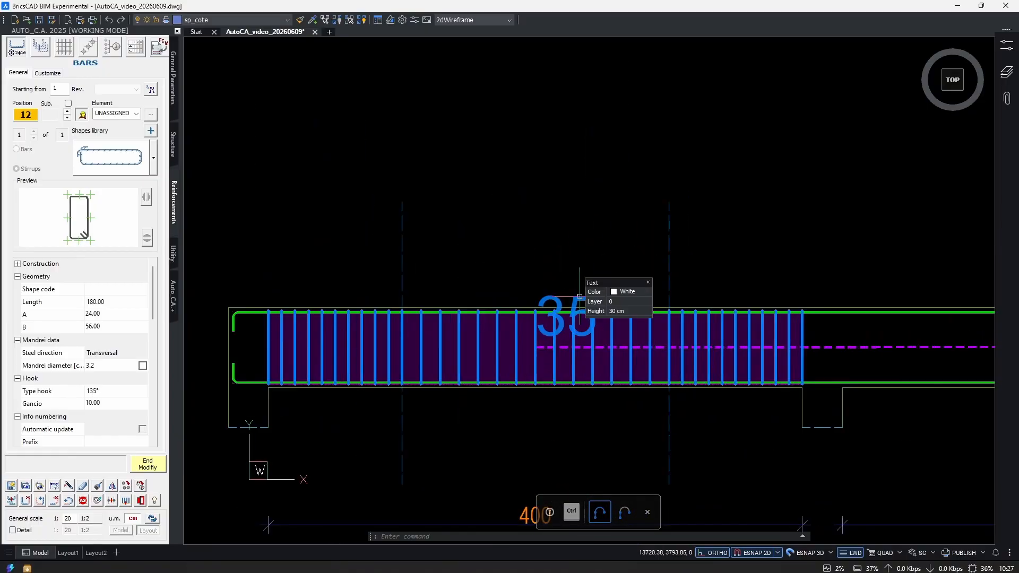
scroll(459, 249, down, 2)
middle_drag(839, 278, 297, 287)
scroll(521, 305, up, 3)
scroll(585, 315, up, 3)
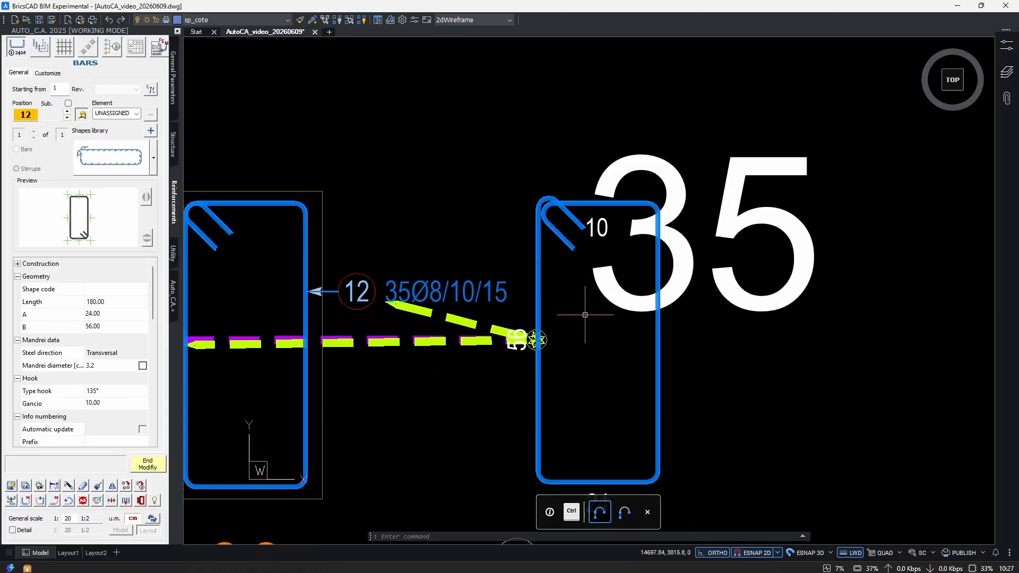
scroll(585, 315, up, 3)
scroll(681, 334, down, 3)
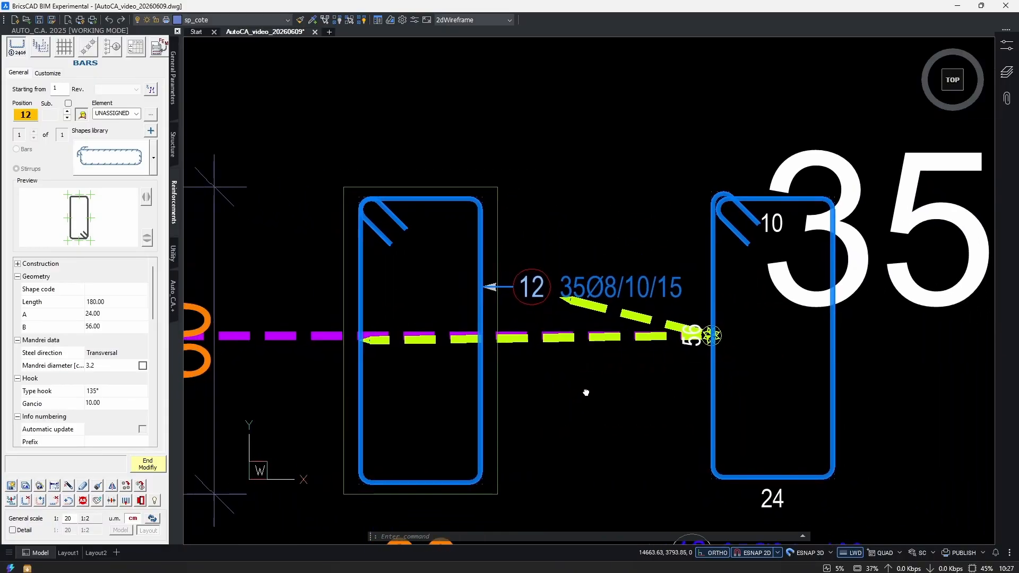
scroll(319, 362, up, 3)
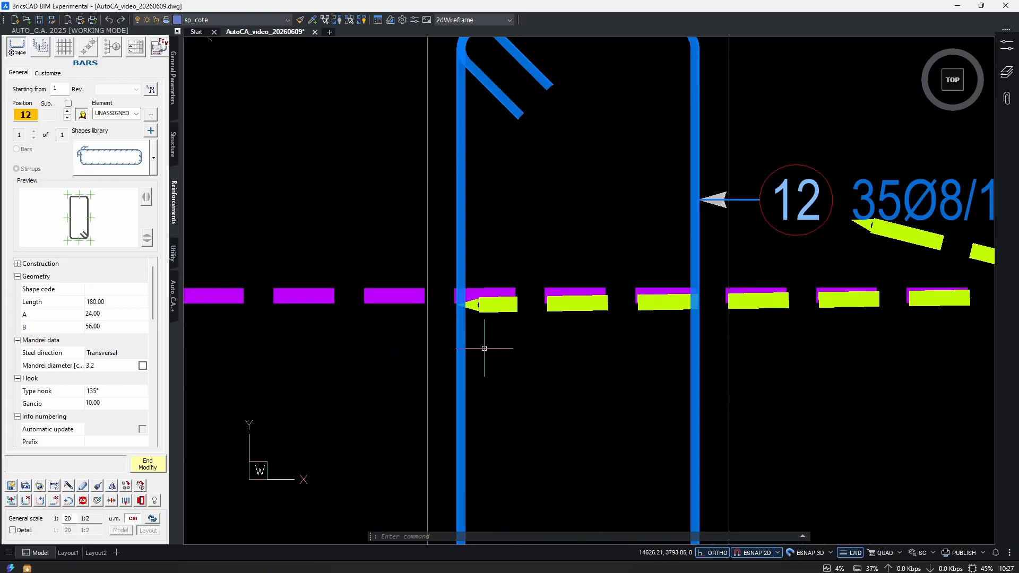
scroll(484, 356, down, 3)
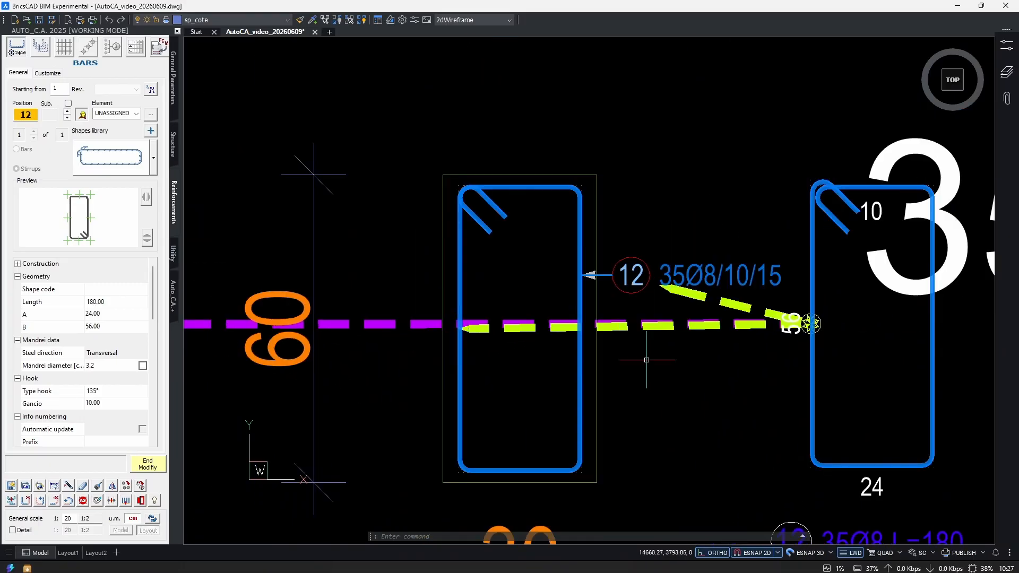
scroll(647, 360, down, 5)
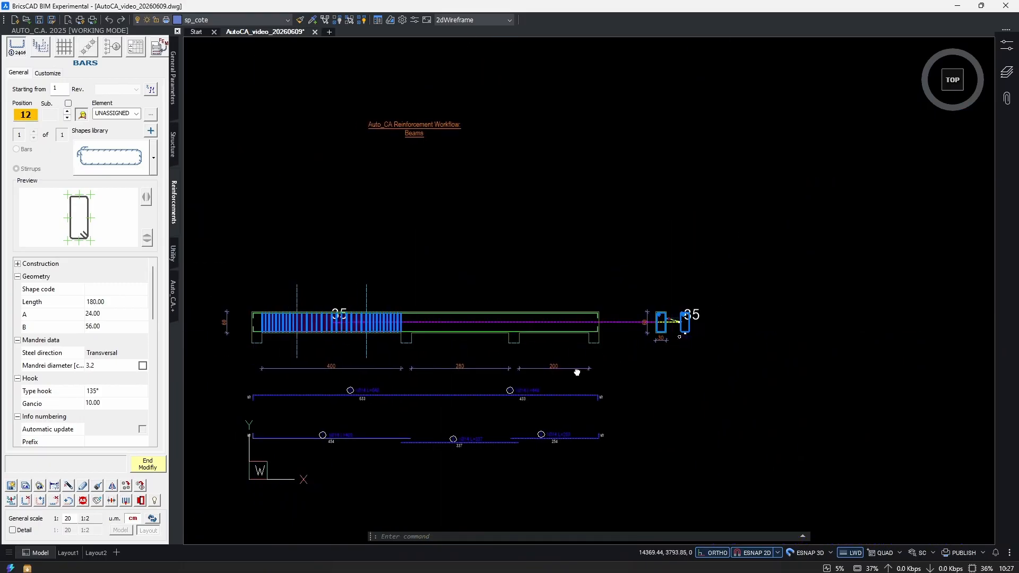
click(148, 463)
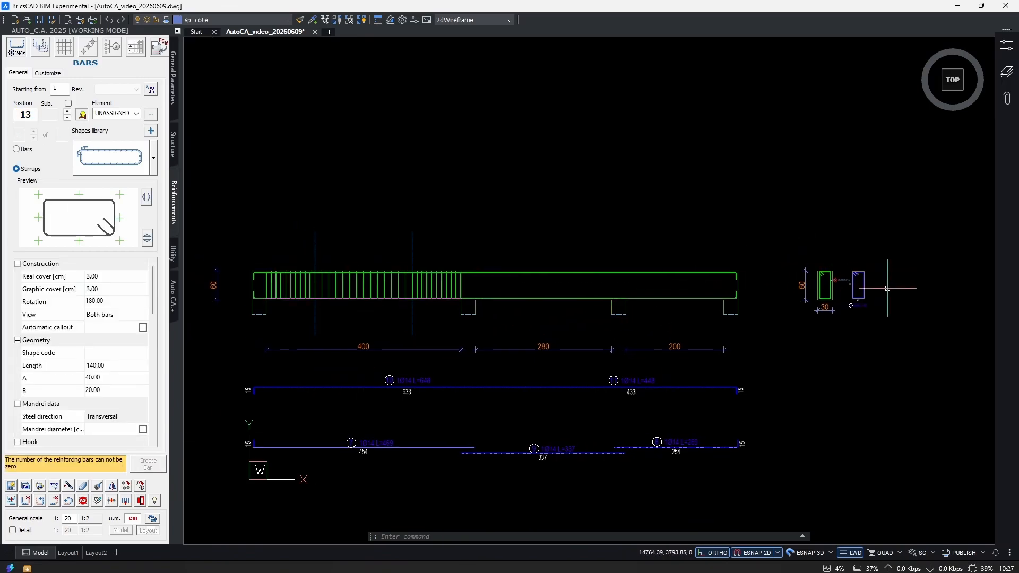
Reopen the position 12 stirrup with position zoom off, review its stirrup quantity and visualization properties, and end the modification.
scroll(876, 290, up, 5)
scroll(837, 310, down, 5)
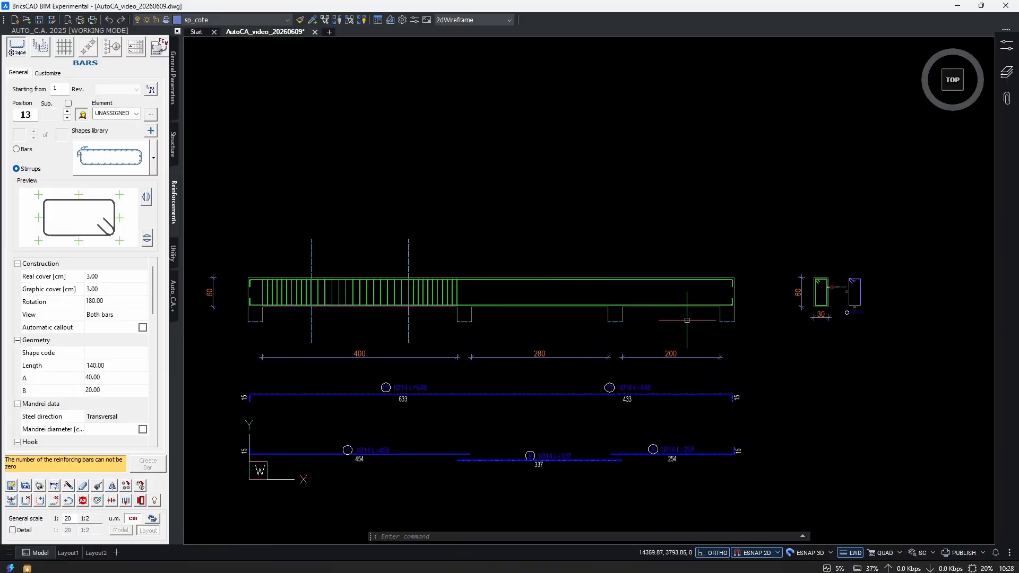
scroll(850, 302, up, 5)
text(mb)
key(Return)
click(732, 303)
click(686, 335)
key(Return)
scroll(98, 312, down, 1)
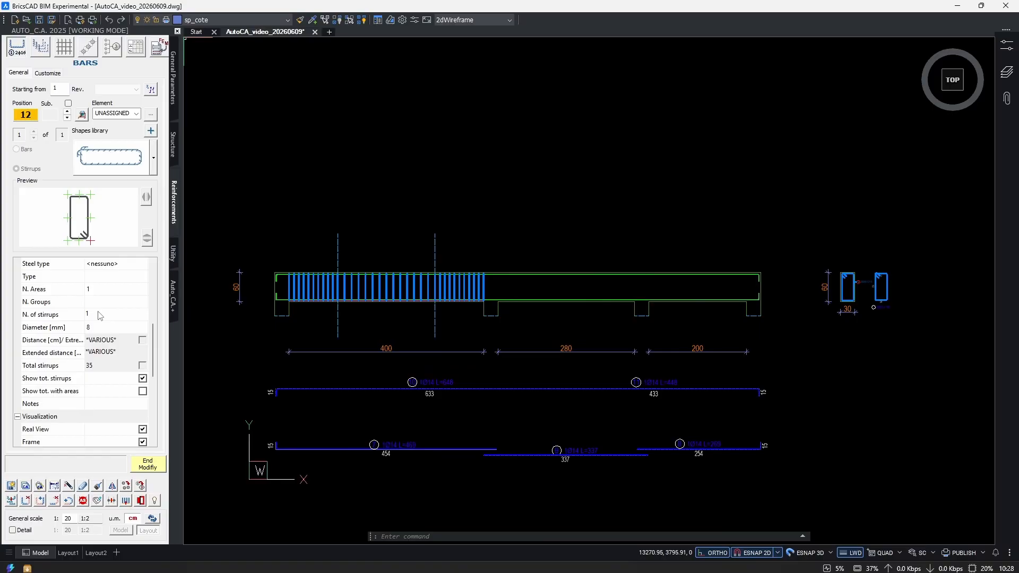
click(159, 463)
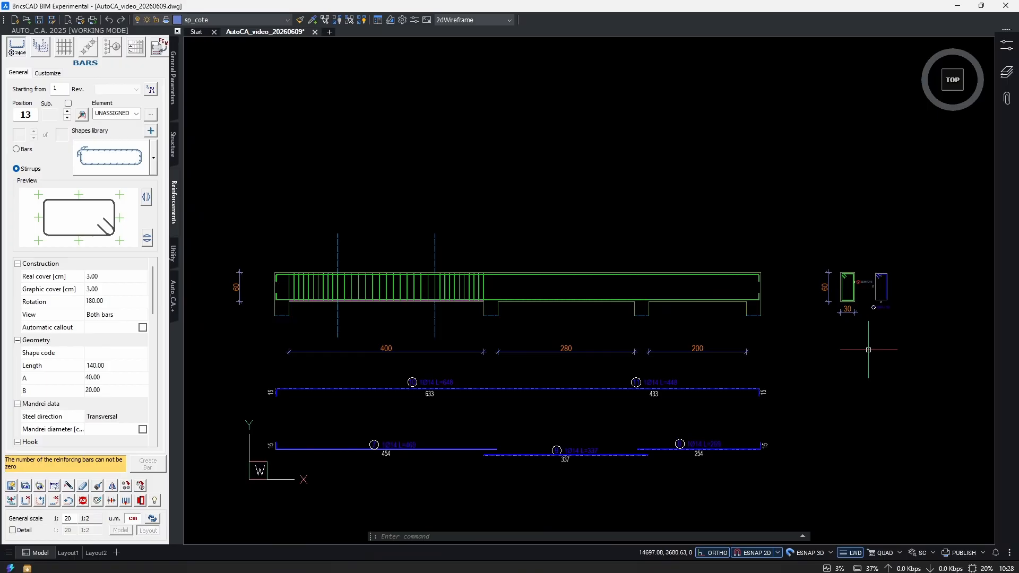
Create a callout for the first span's stirrup series and place its zone dimension line above the beam.
scroll(511, 301, up, 2)
middle_drag(524, 307, 605, 339)
scroll(383, 317, up, 6)
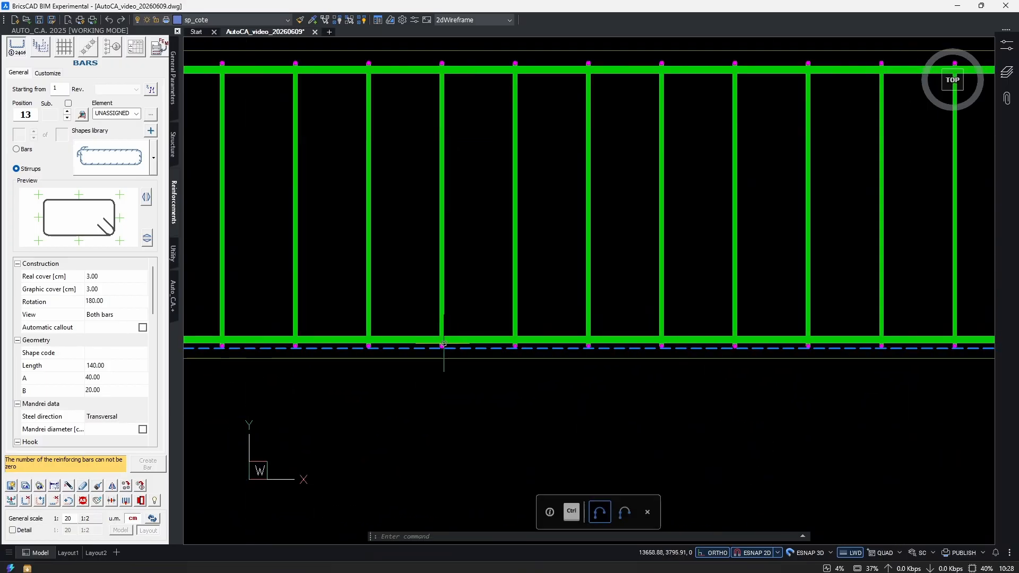
scroll(491, 361, down, 4)
scroll(580, 362, up, 2)
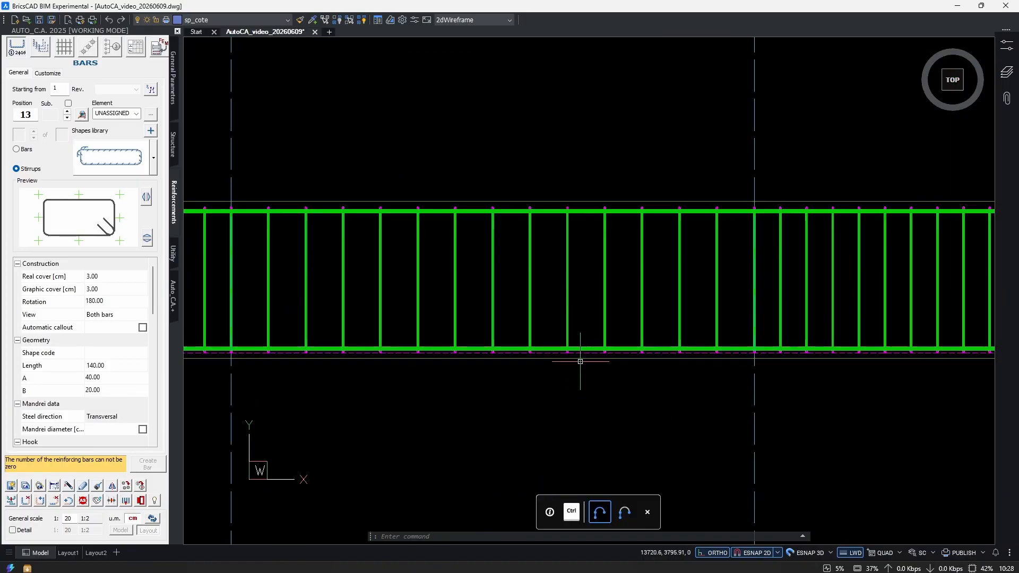
scroll(581, 362, up, 1)
click(549, 351)
right_click(548, 351)
mouse_move(655, 328)
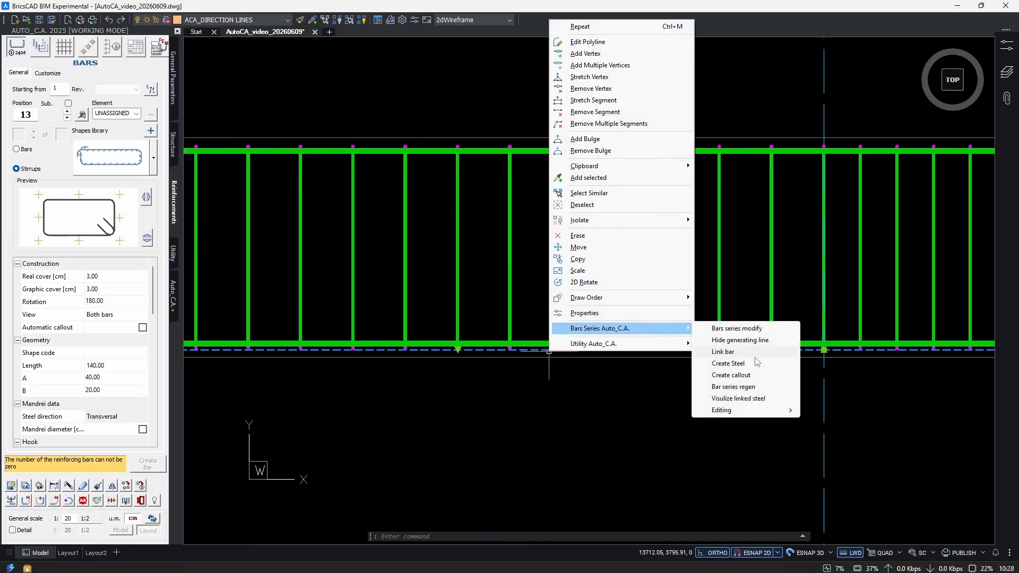
click(754, 375)
click(639, 398)
click(623, 425)
click(452, 406)
click(374, 214)
Open the first span's series callout for modification and show its position number with a box.
scroll(536, 242, up, 1)
text(ae)
click(542, 233)
click(506, 273)
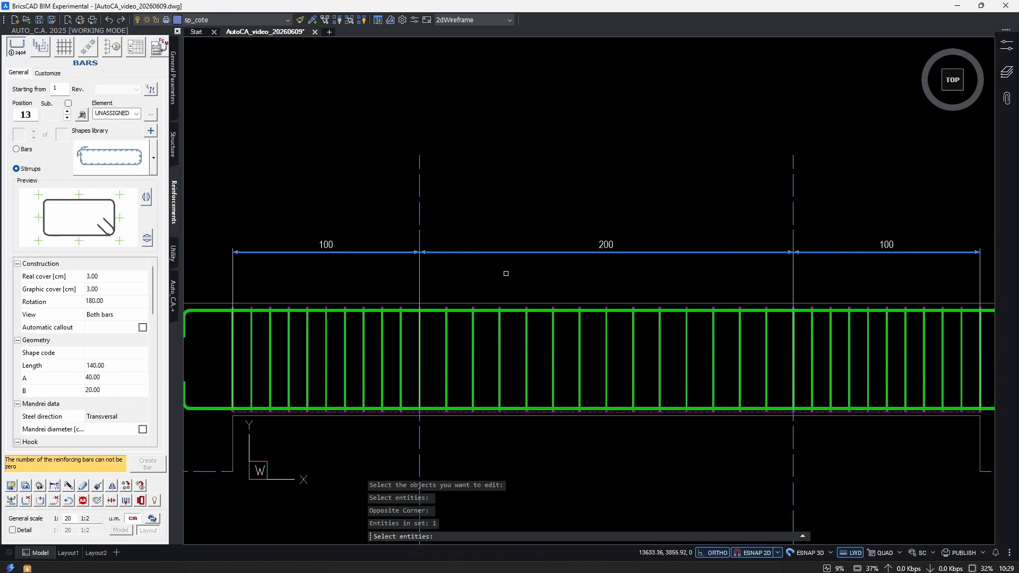
key(Return)
click(136, 375)
click(137, 388)
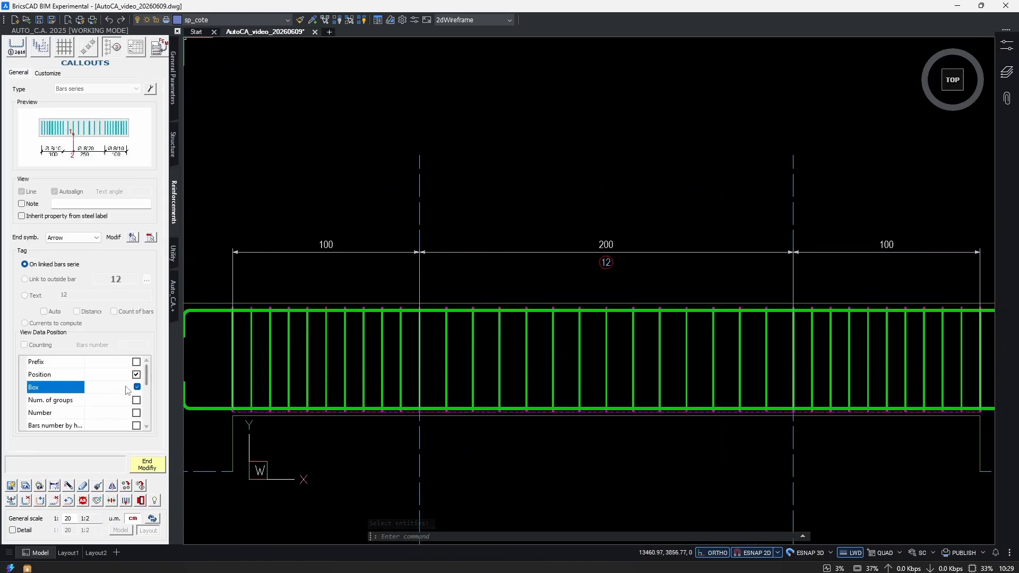
Add the number from series, diameter and distance to the series callout and end the modification.
click(137, 416)
scroll(130, 419, down, 1)
click(137, 413)
scroll(140, 412, down, 1)
click(137, 387)
click(137, 399)
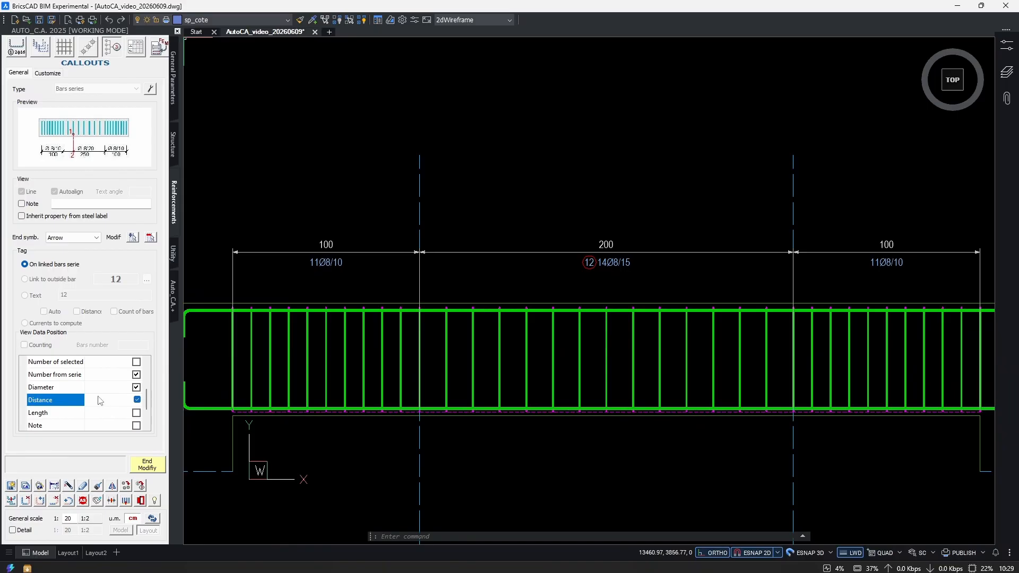
click(147, 464)
Examine the zone labels of the first span's series callout by selecting them one after another, then clear the selection.
middle_drag(743, 273, 507, 276)
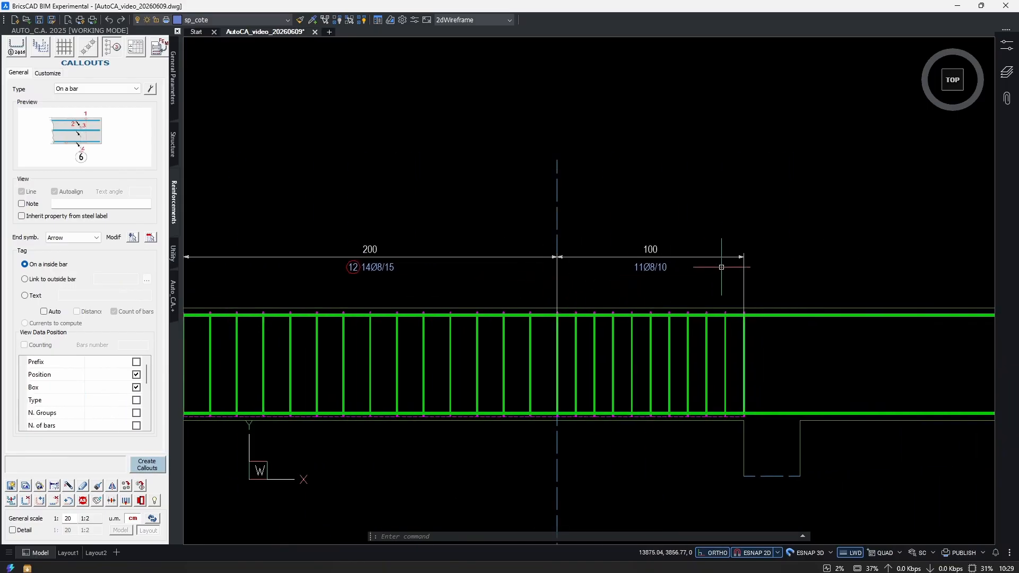
scroll(732, 267, up, 3)
click(661, 206)
click(485, 293)
scroll(649, 284, down, 3)
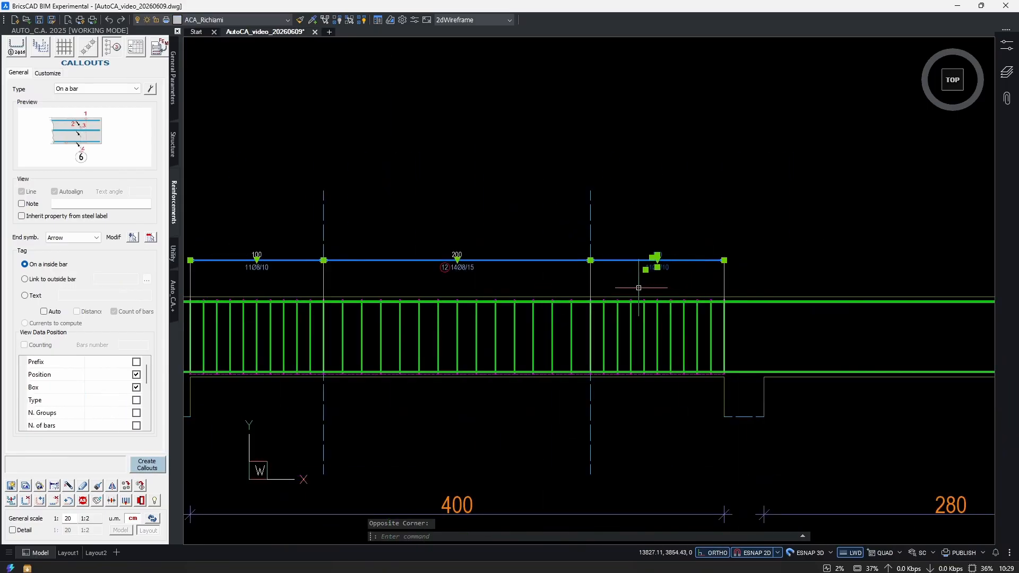
scroll(425, 262, up, 1)
key(Escape)
click(600, 234)
click(481, 305)
middle_drag(351, 307, 714, 301)
key(Escape)
click(563, 234)
click(446, 297)
scroll(288, 260, down, 3)
middle_drag(635, 279, 609, 269)
key(Escape)
scroll(585, 228, up, 2)
scroll(653, 289, down, 2)
key(Escape)
key(Escape)
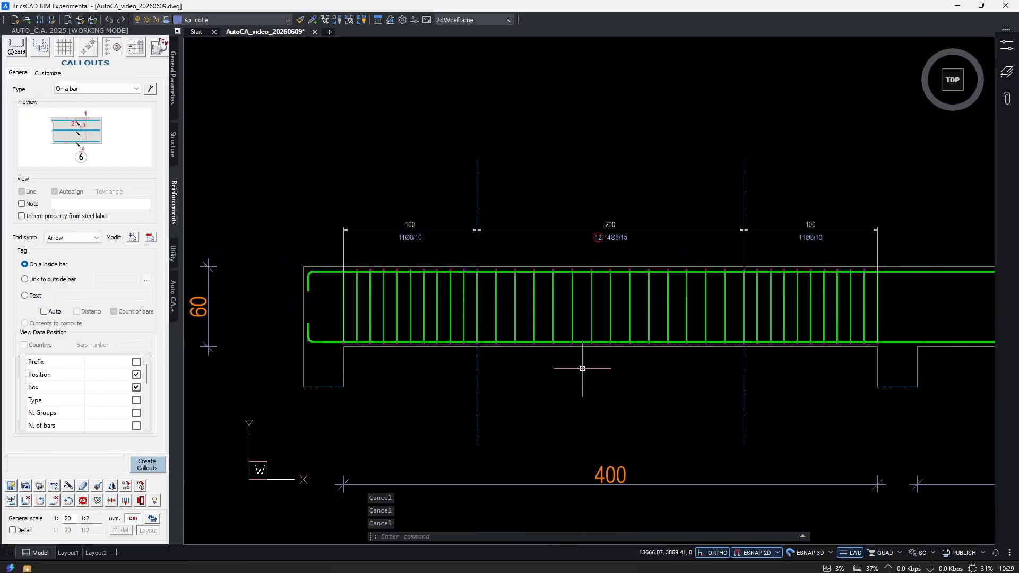
Copy the first span's stirrup series with COPYELEMENTS, from the inner corner of its left support to the start of the second span.
text(COP)
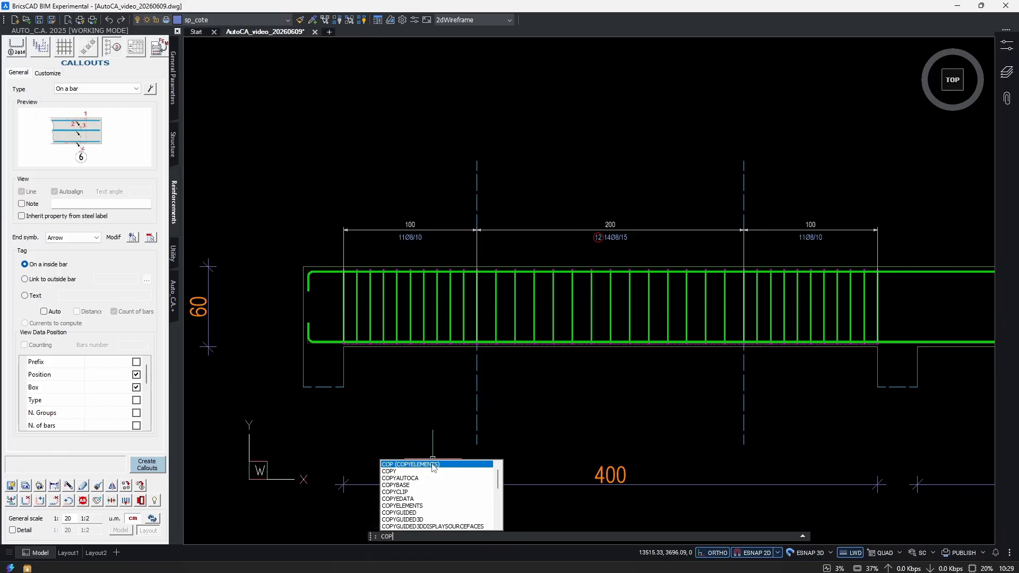
key(Return)
scroll(451, 345, up, 6)
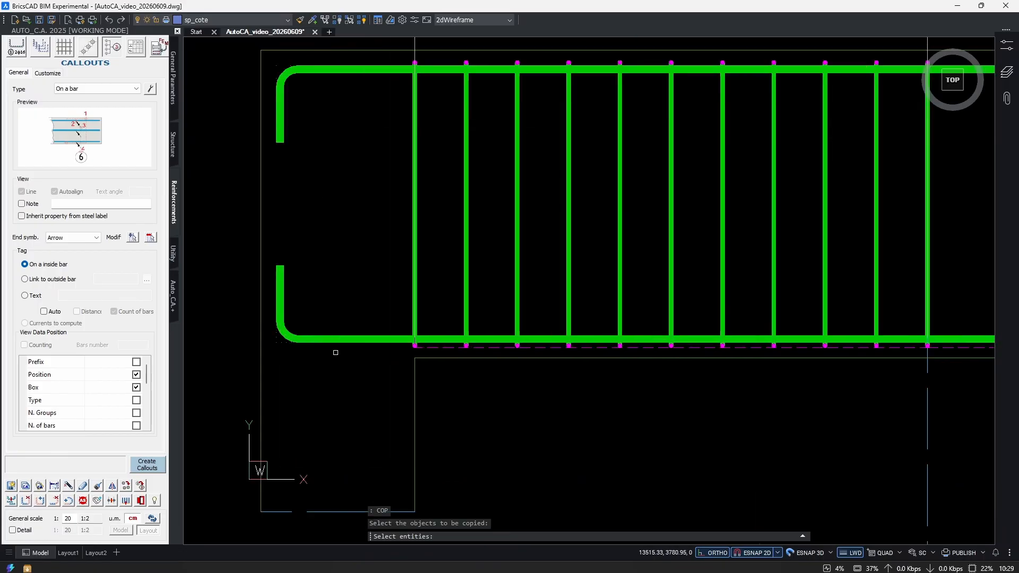
click(451, 341)
scroll(451, 366, down, 5)
scroll(454, 377, up, 4)
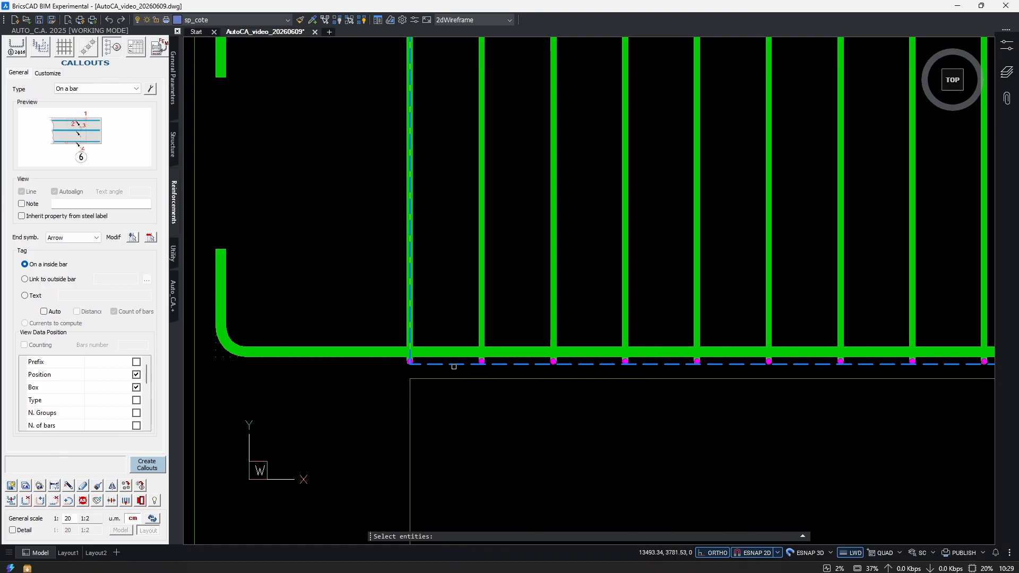
key(Return)
click(410, 378)
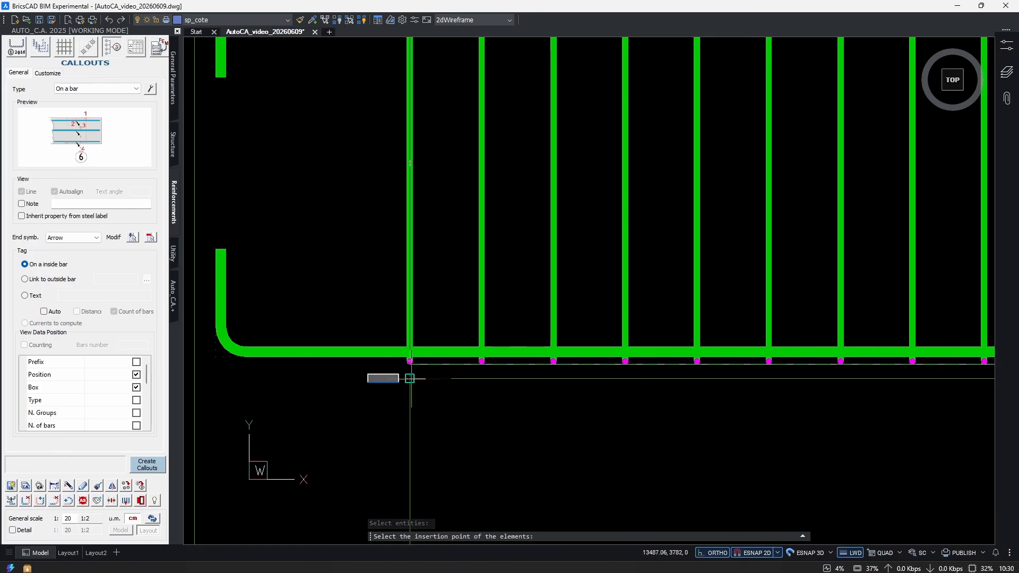
scroll(442, 382, up, 5)
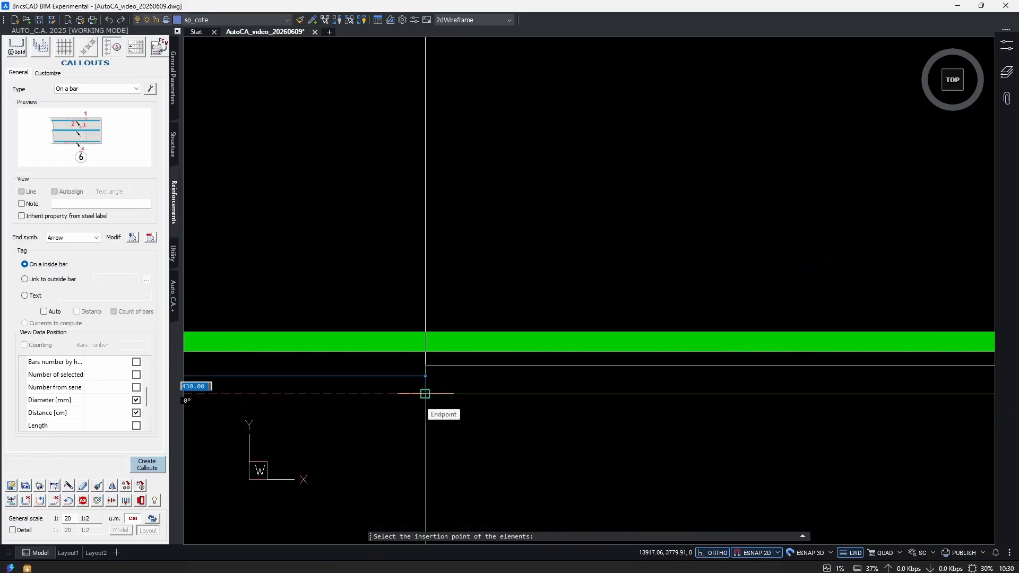
click(426, 394)
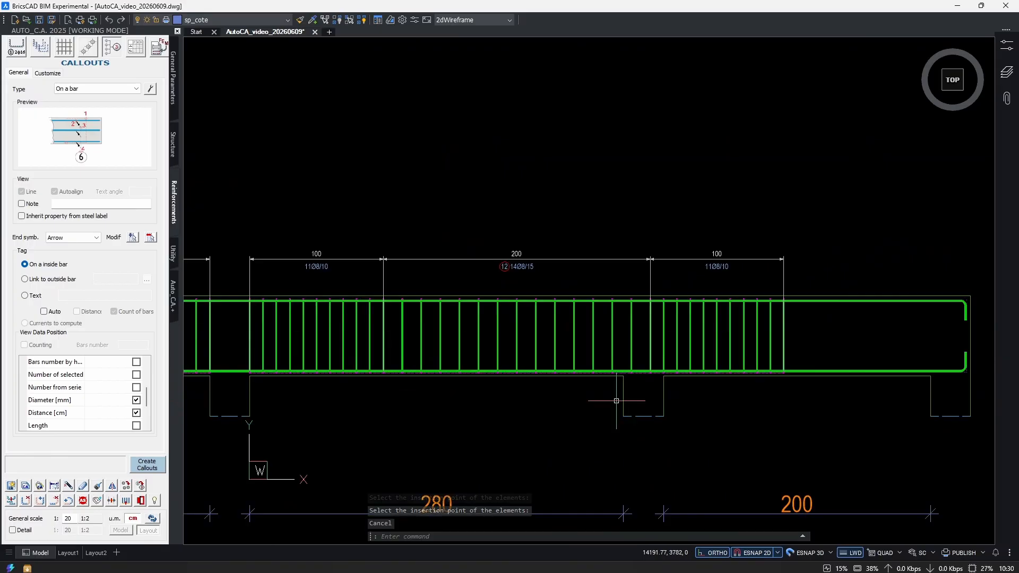
Stretch the end zone of the copied stirrup series back to the second span's right support, keeping unrelated bars out of the selection.
middle_drag(511, 397, 573, 379)
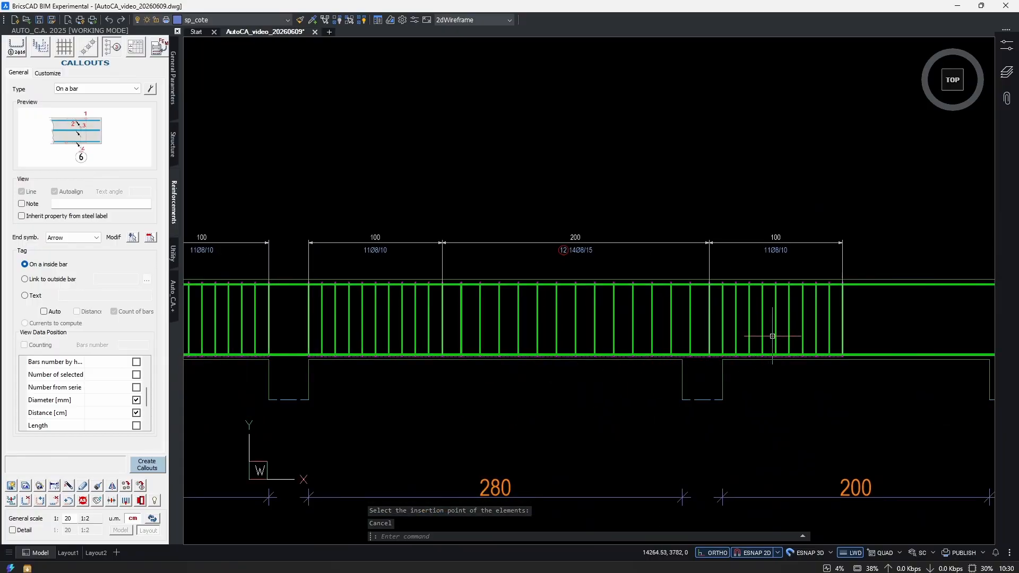
middle_drag(861, 334, 751, 369)
scroll(751, 368, up, 2)
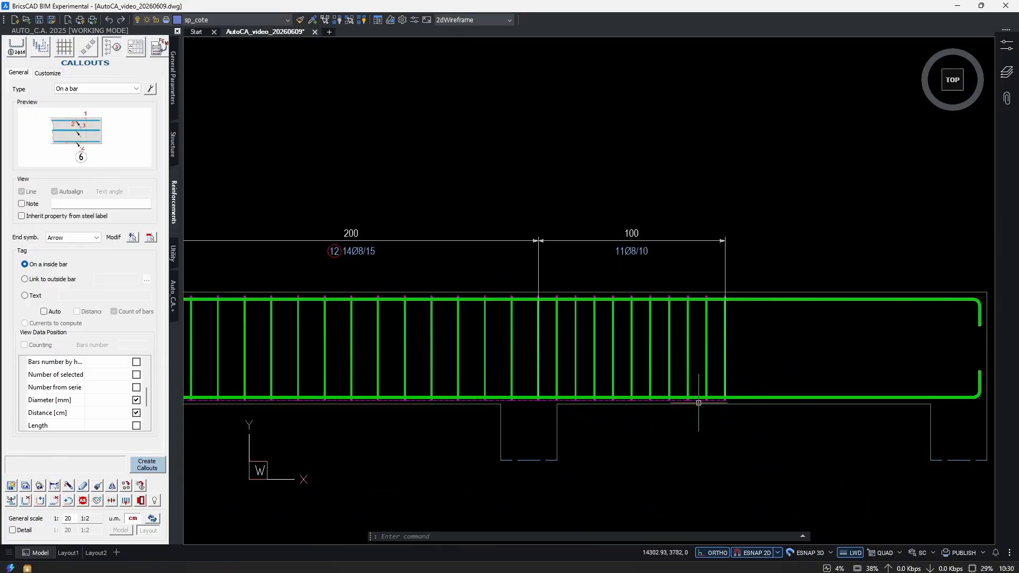
scroll(624, 368, down, 3)
scroll(622, 358, up, 3)
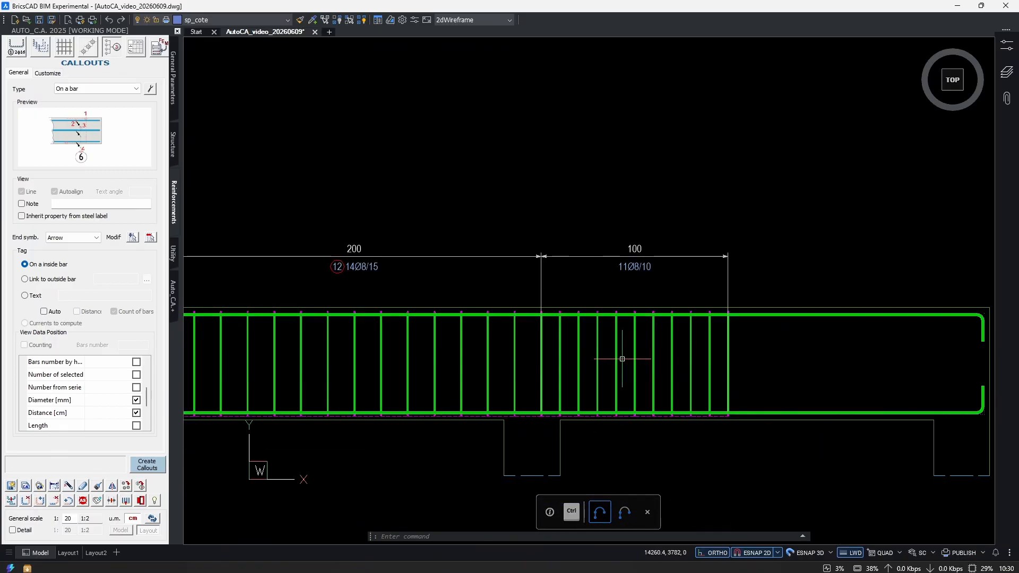
text(s)
key(Return)
click(763, 440)
click(527, 233)
scroll(567, 437, up, 3)
shift+click(582, 408)
shift+click(542, 423)
scroll(557, 413, down, 1)
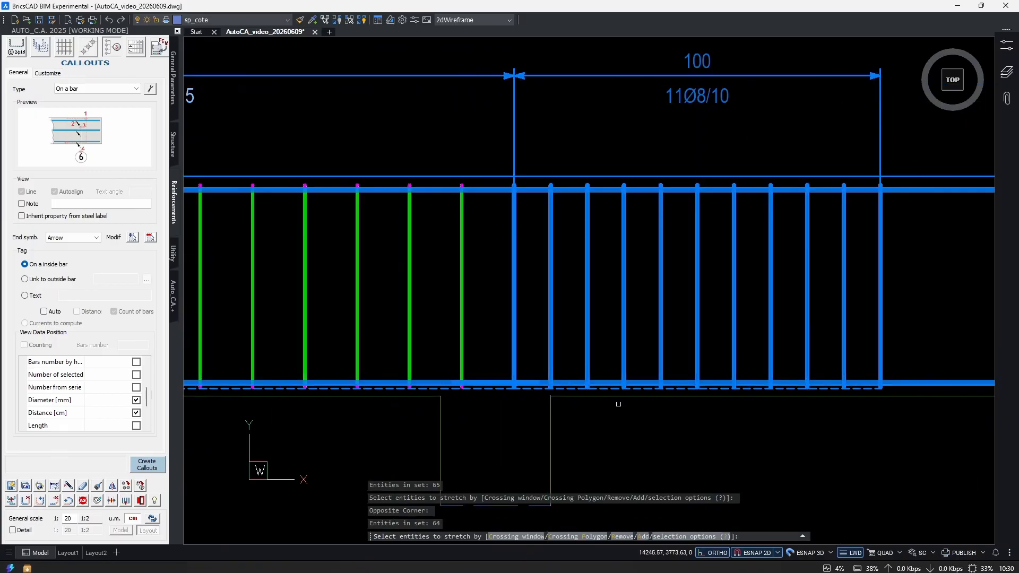
scroll(591, 405, down, 3)
shift+click(764, 417)
shift+click(703, 248)
scroll(594, 409, up, 1)
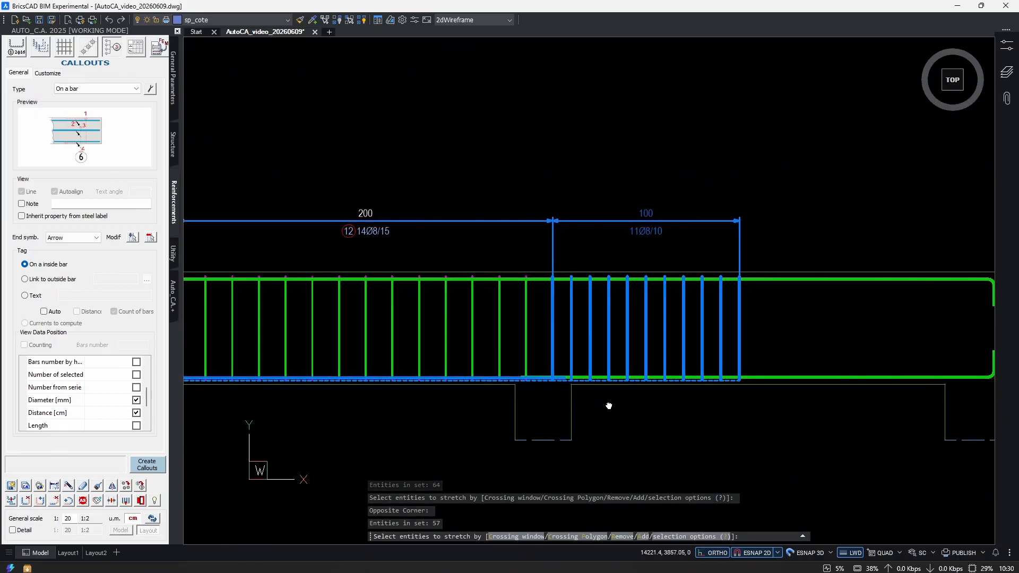
key(Return)
click(739, 380)
scroll(509, 383, up, 8)
click(601, 359)
scroll(640, 391, down, 9)
scroll(495, 414, up, 2)
scroll(456, 448, down, 4)
mouse_move(456, 448)
middle_down()
mouse_move(581, 332)
mouse_move(639, 412)
mouse_move(586, 384)
middle_up()
scroll(628, 352, up, 2)
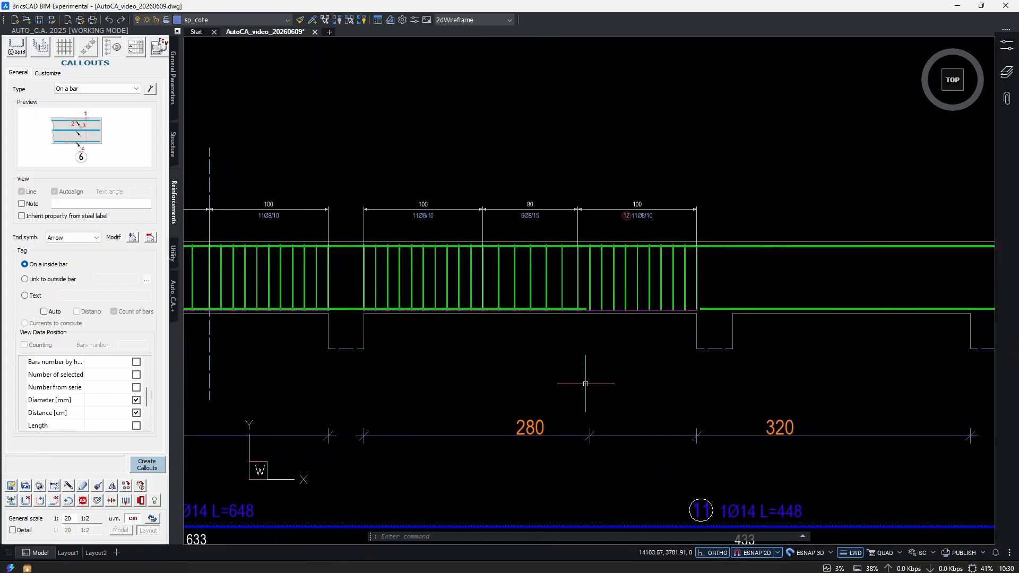
Stretch the shortened end of the lower longitudinal bar in the second span back to the neighbouring bar beyond the stirrups.
scroll(588, 368, down, 5)
scroll(541, 346, up, 5)
scroll(533, 375, down, 2)
middle_drag(528, 302, 512, 410)
scroll(516, 260, up, 11)
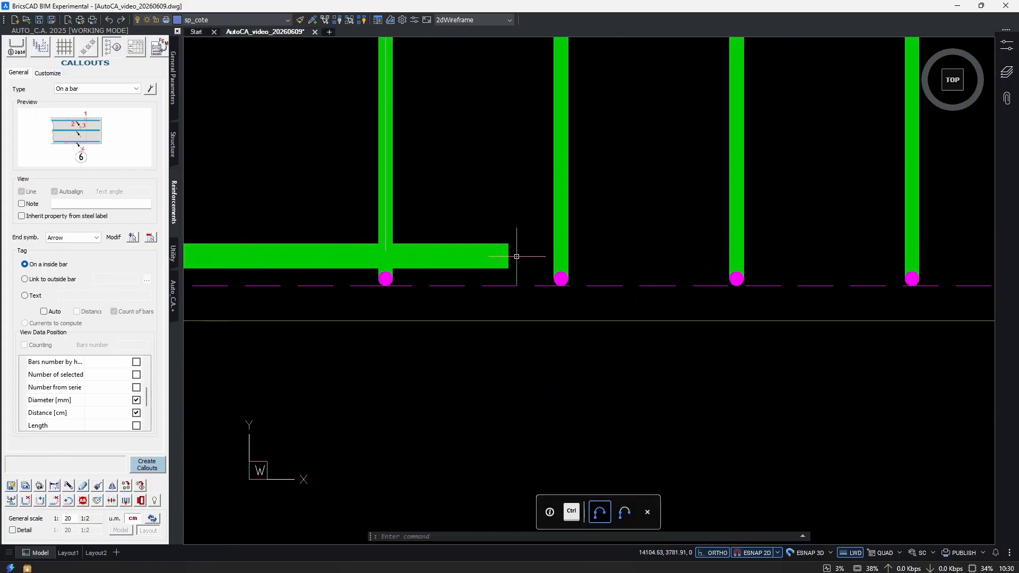
key(Return)
click(534, 231)
click(473, 294)
key(Return)
click(501, 280)
scroll(584, 314, down, 3)
click(554, 303)
scroll(554, 302, down, 5)
scroll(444, 308, up, 5)
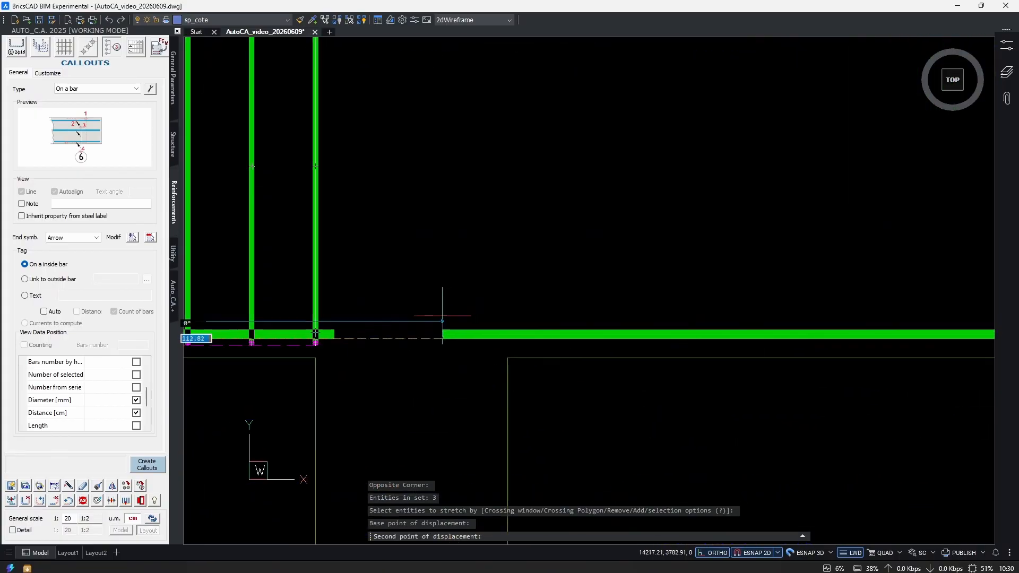
scroll(557, 364, up, 3)
scroll(613, 367, down, 7)
middle_drag(539, 447, 617, 403)
scroll(616, 403, down, 1)
scroll(552, 335, up, 2)
key(Escape)
Stretch the first zone boundary of the second span's stirrup series so the left zone is 80 cm long.
text(s)
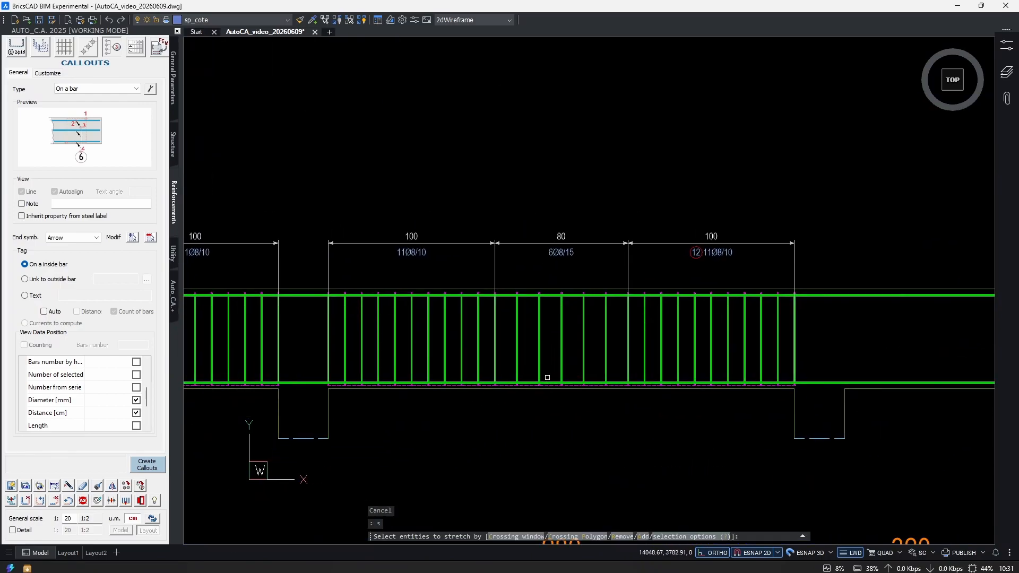
key(Return)
click(507, 417)
click(488, 207)
scroll(444, 364, up, 3)
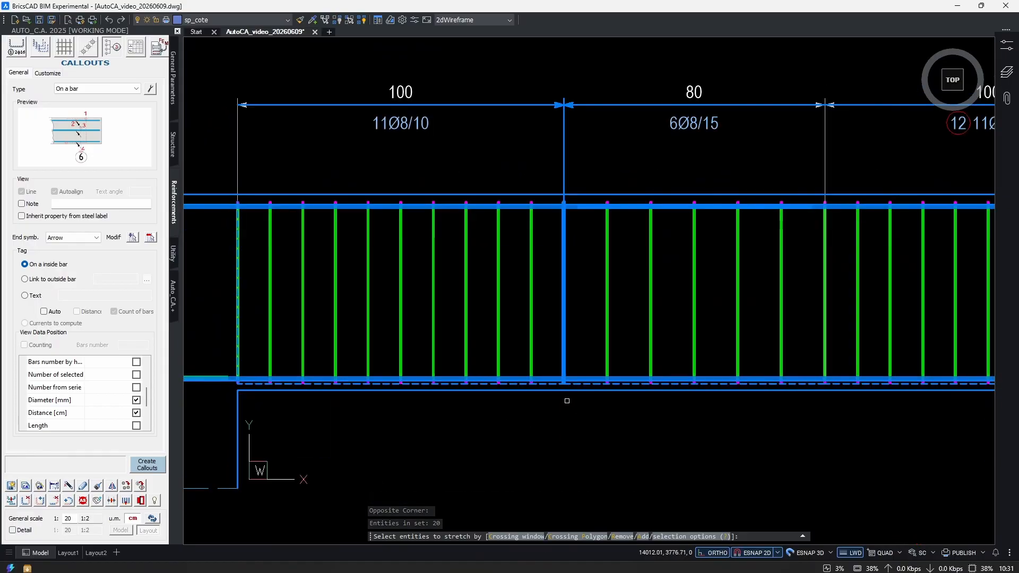
key(Return)
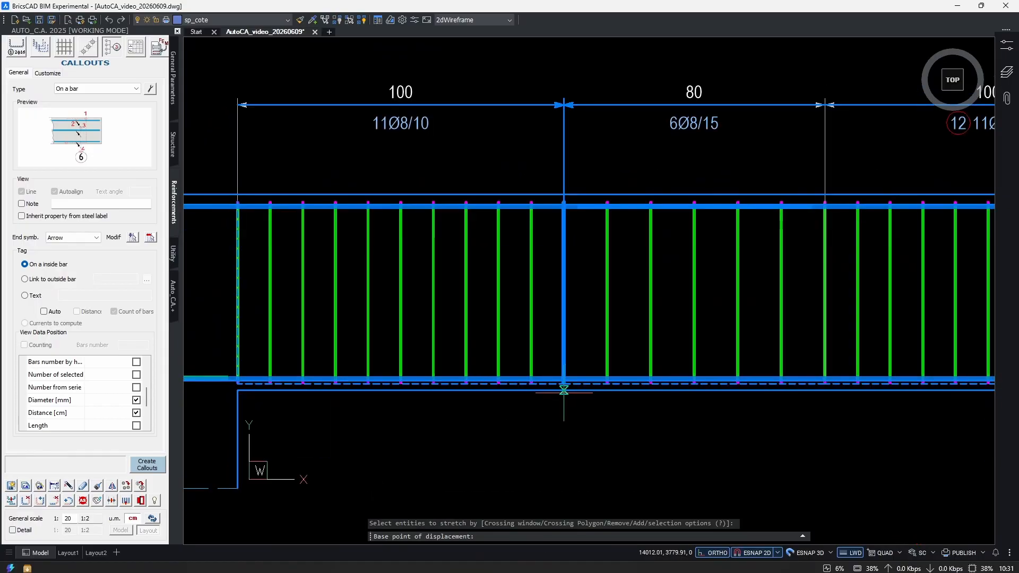
click(563, 391)
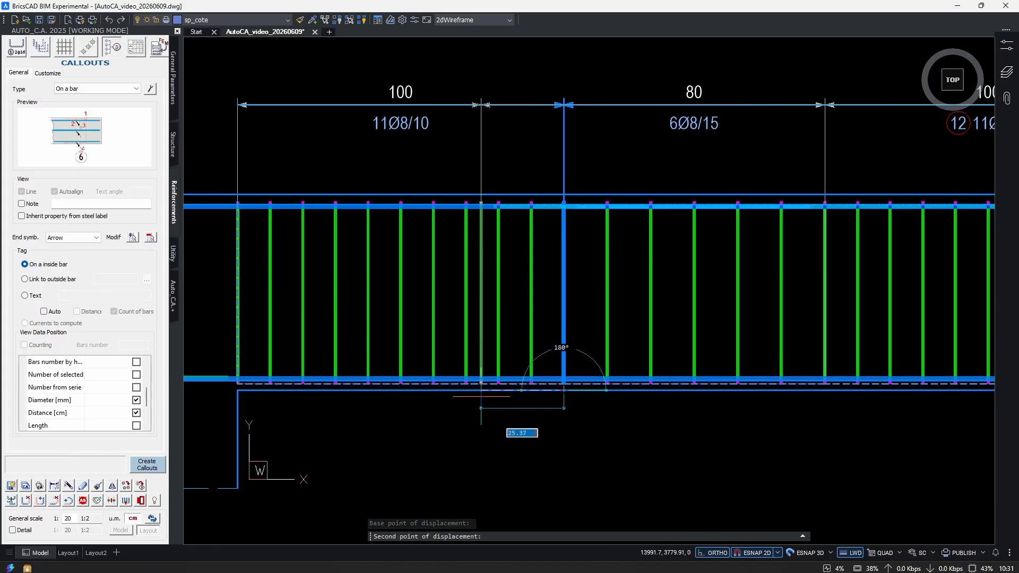
click(483, 402)
scroll(462, 350, up, 3)
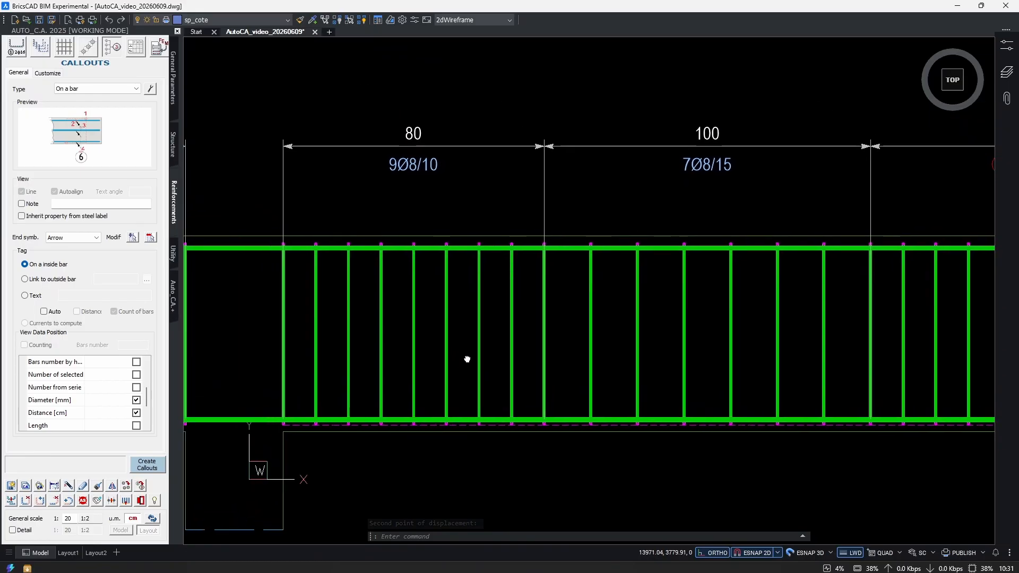
Stretch the second zone boundary of the second span's series so the middle zone is 120 cm and the right zone 80 cm.
click(450, 117)
key(Escape)
scroll(517, 175, down, 3)
middle_drag(749, 245, 530, 282)
scroll(472, 257, up, 3)
text(s)
key(Return)
click(502, 456)
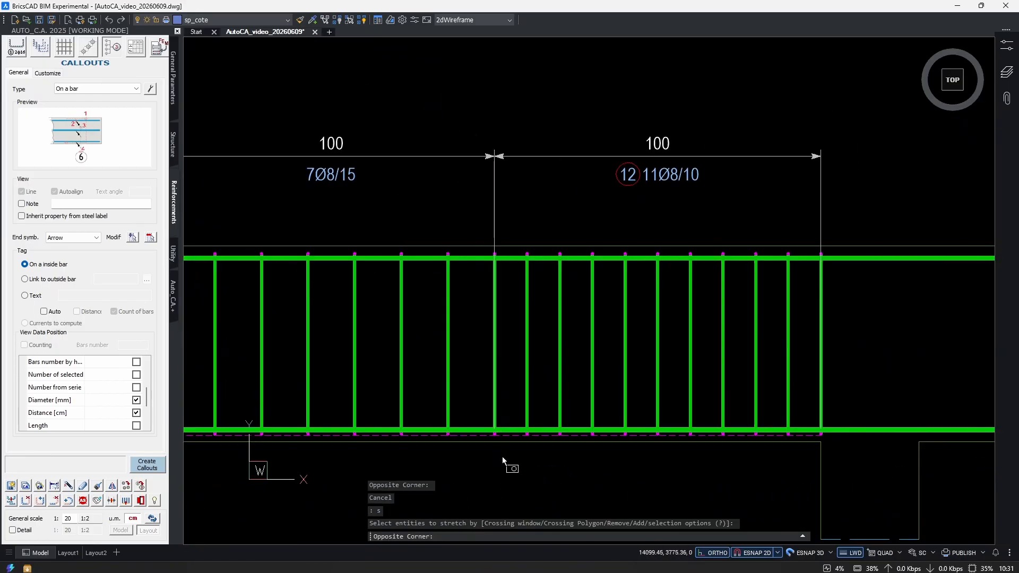
click(484, 149)
scroll(483, 148, down, 2)
scroll(494, 298, up, 2)
scroll(494, 360, up, 3)
key(Return)
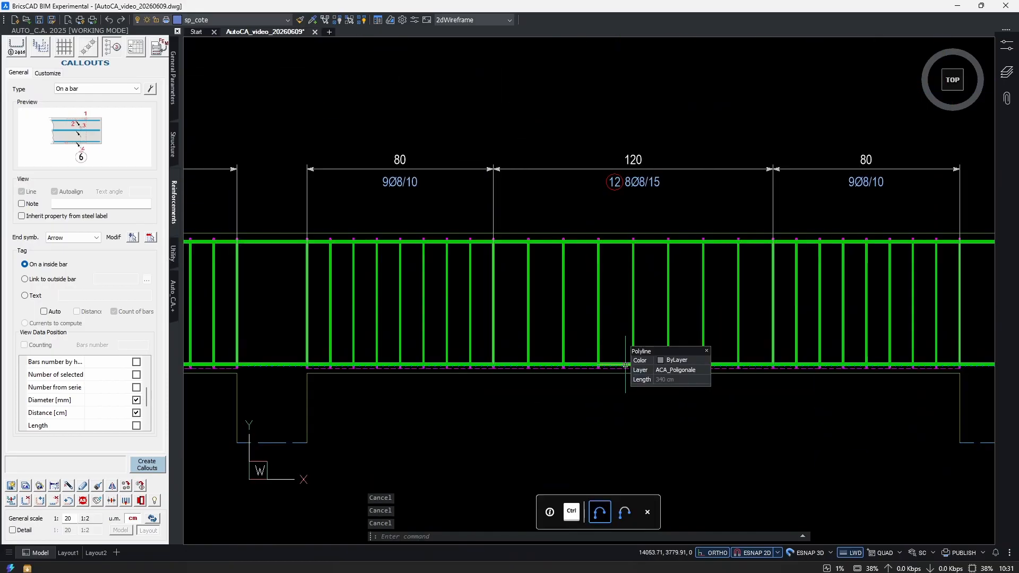
Copy the second span's stirrup series with COPYELEMENTS to the start of the third span.
text(cop)
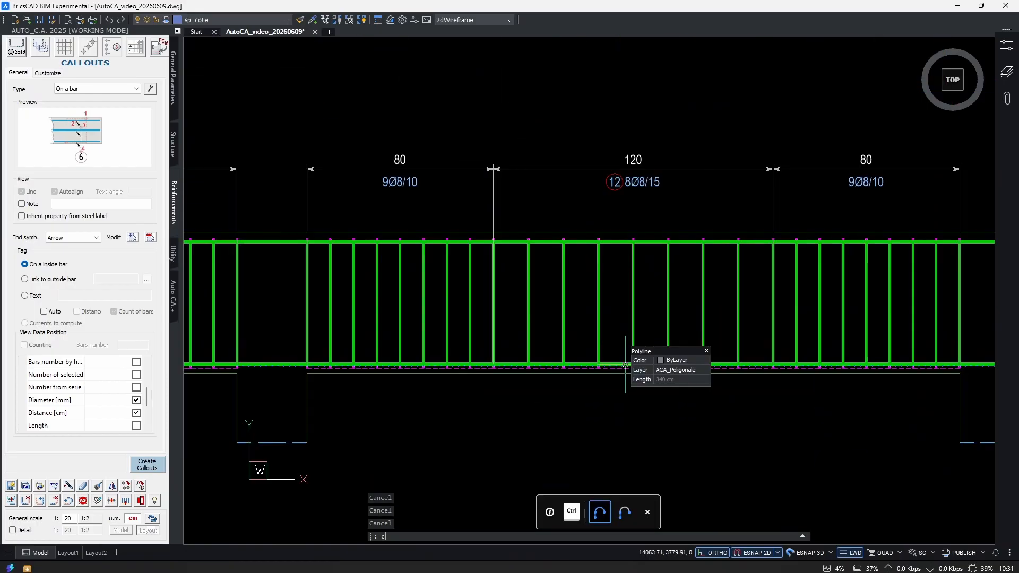
key(Return)
scroll(491, 378, up, 4)
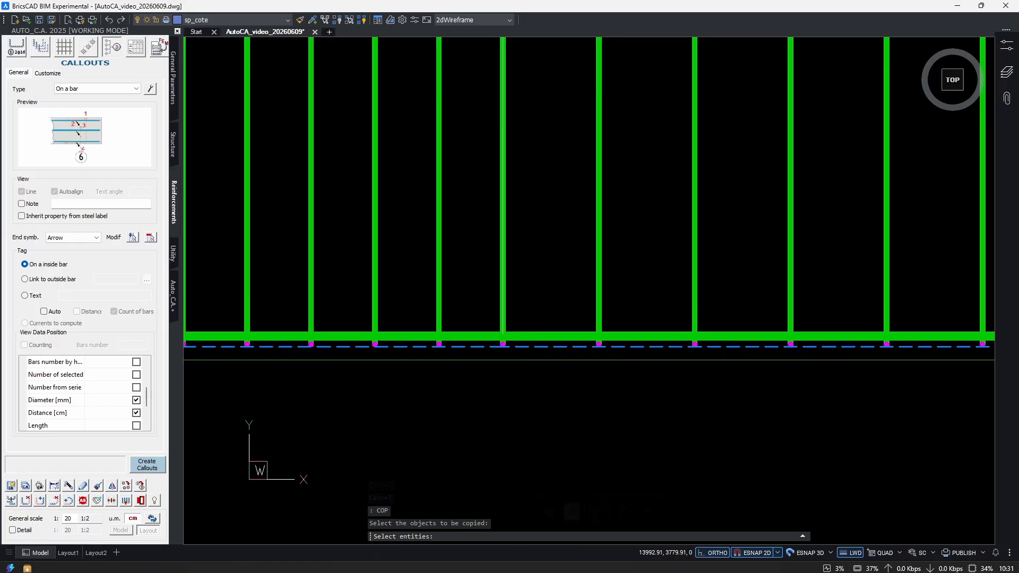
click(469, 338)
scroll(658, 371, down, 3)
scroll(331, 362, up, 4)
key(Return)
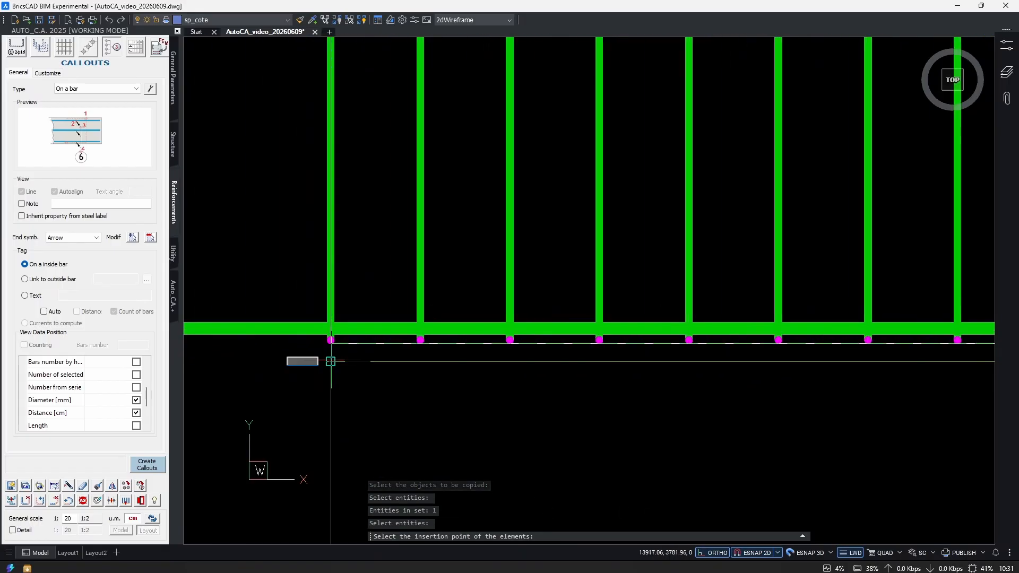
scroll(329, 359, down, 3)
scroll(585, 407, down, 2)
middle_drag(473, 421, 652, 404)
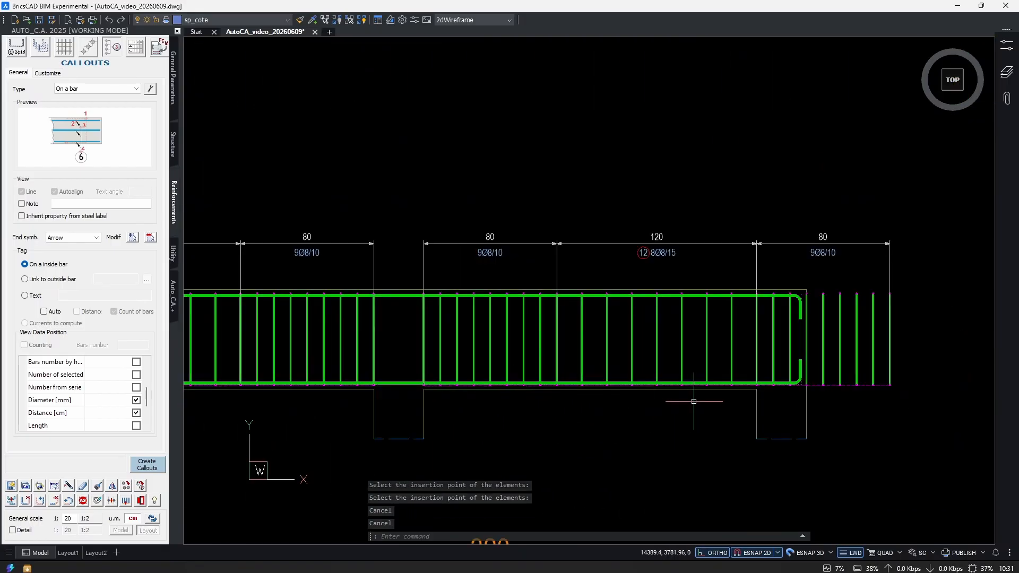
Modify the third span's stirrup series with md, deleting the 120 cm zone and the last 80 cm zone.
text(md)
key(Return)
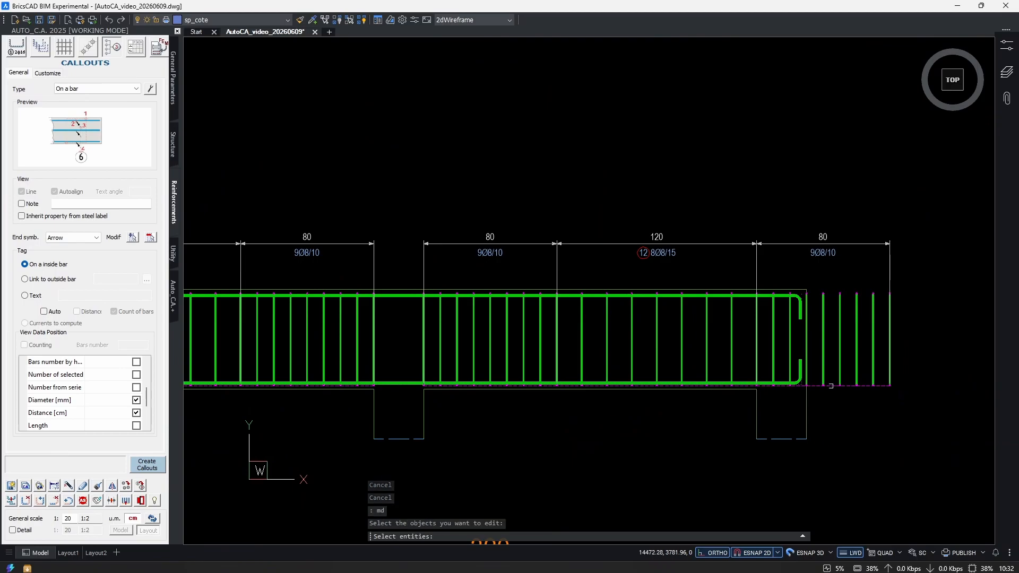
click(831, 386)
key(Return)
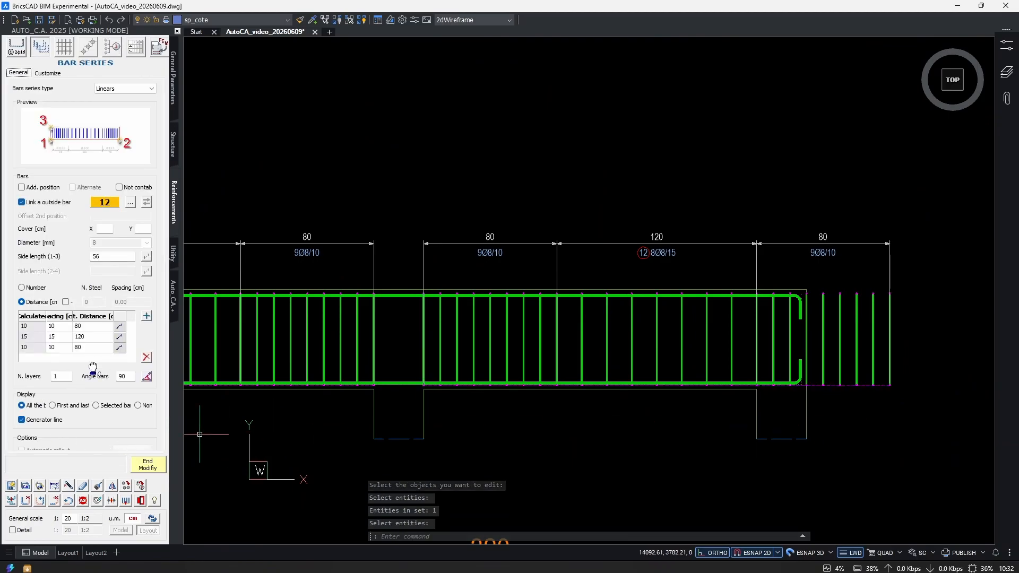
click(71, 349)
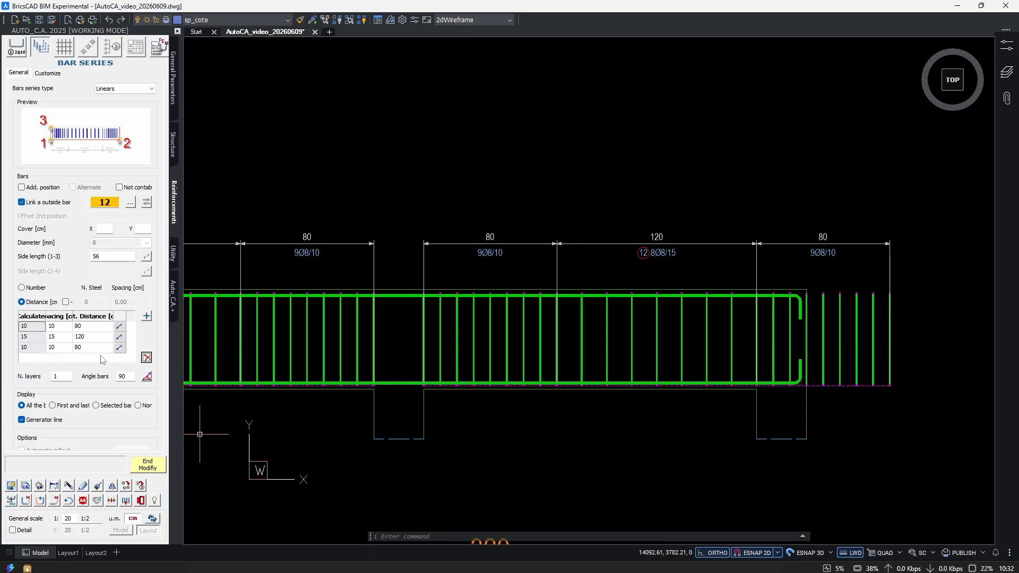
key(Delete)
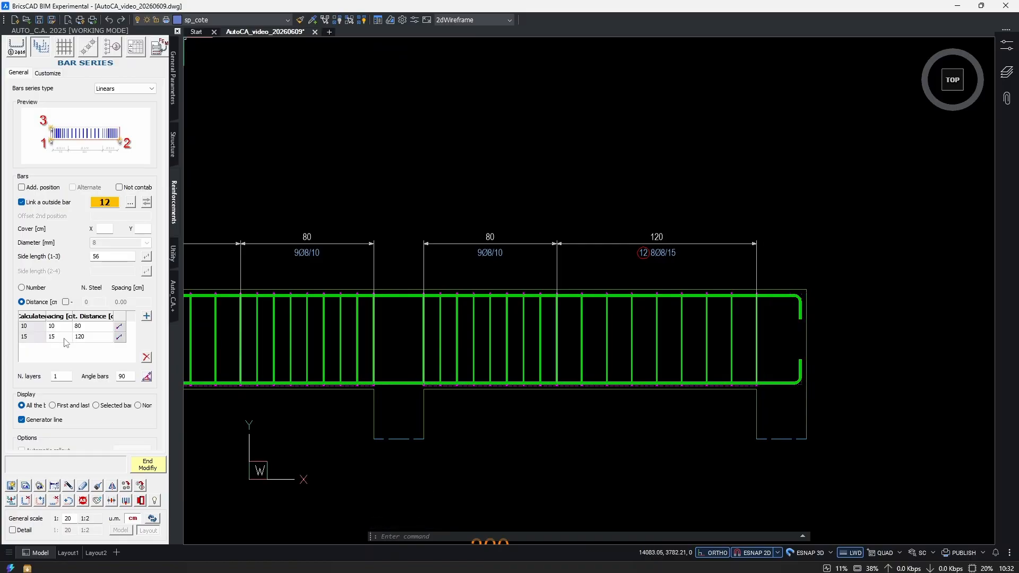
key(Delete)
Set the third span's remaining stirrup zone to 200 cm by picking the span's two inner support faces, and finish the modification.
click(120, 326)
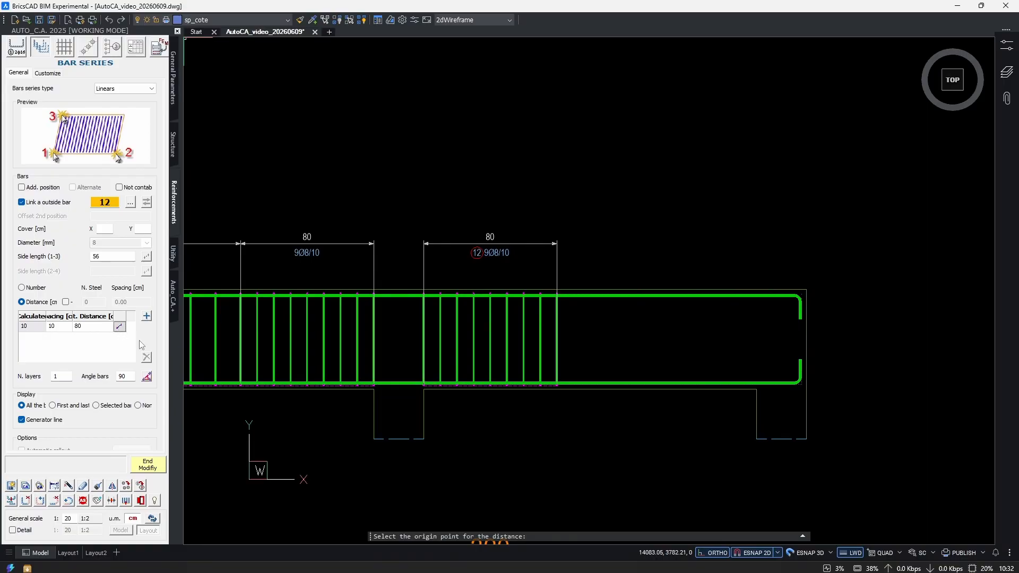
scroll(425, 353, up, 5)
click(392, 365)
middle_drag(760, 384, 340, 383)
middle_drag(685, 384, 435, 379)
click(636, 358)
scroll(399, 384, down, 4)
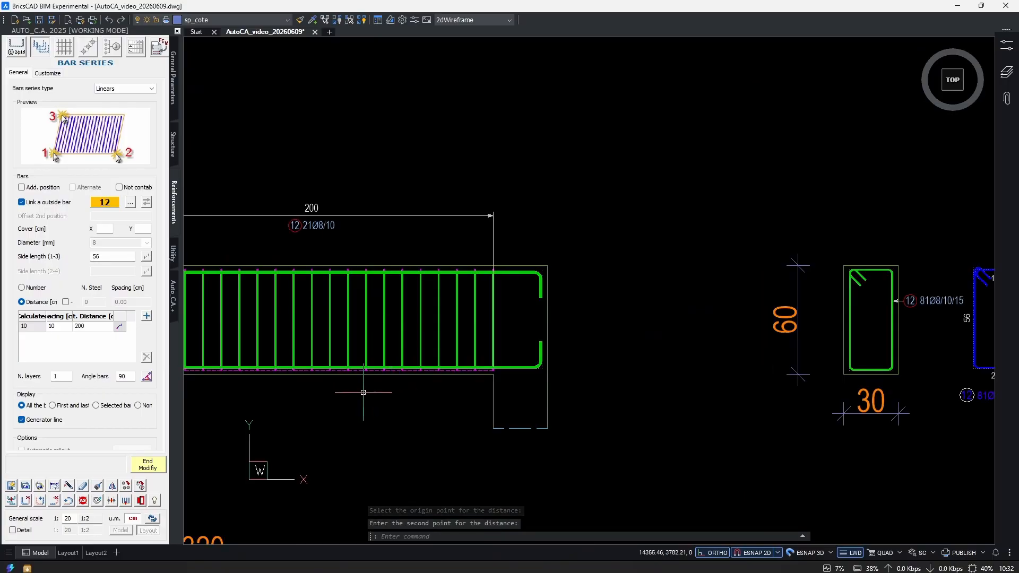
middle_drag(362, 391, 672, 396)
scroll(690, 362, down, 2)
mouse_move(690, 362)
middle_down()
mouse_move(573, 357)
mouse_move(657, 331)
middle_up()
scroll(736, 288, up, 2)
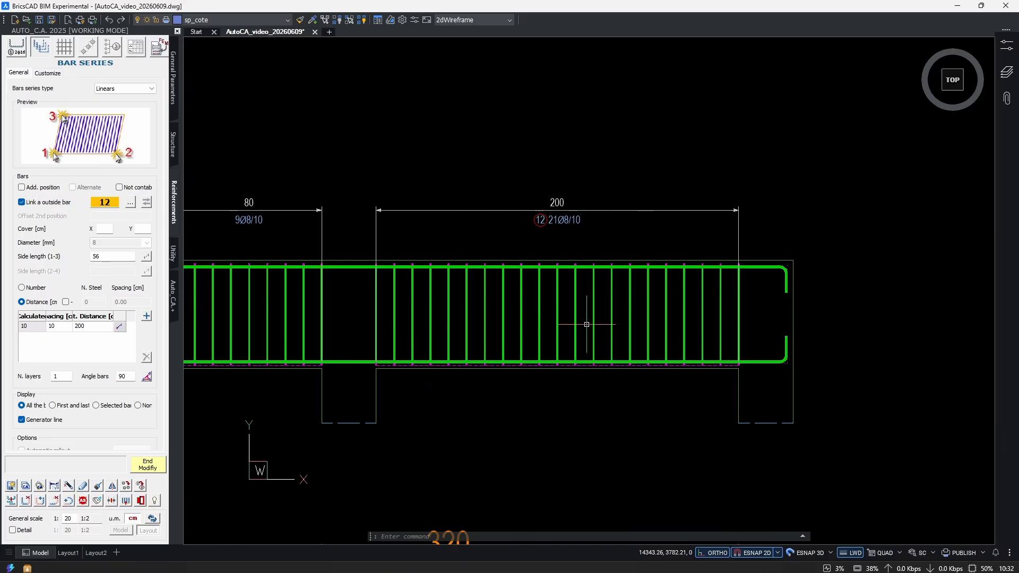
scroll(587, 349, down, 4)
middle_drag(551, 357, 679, 331)
click(148, 465)
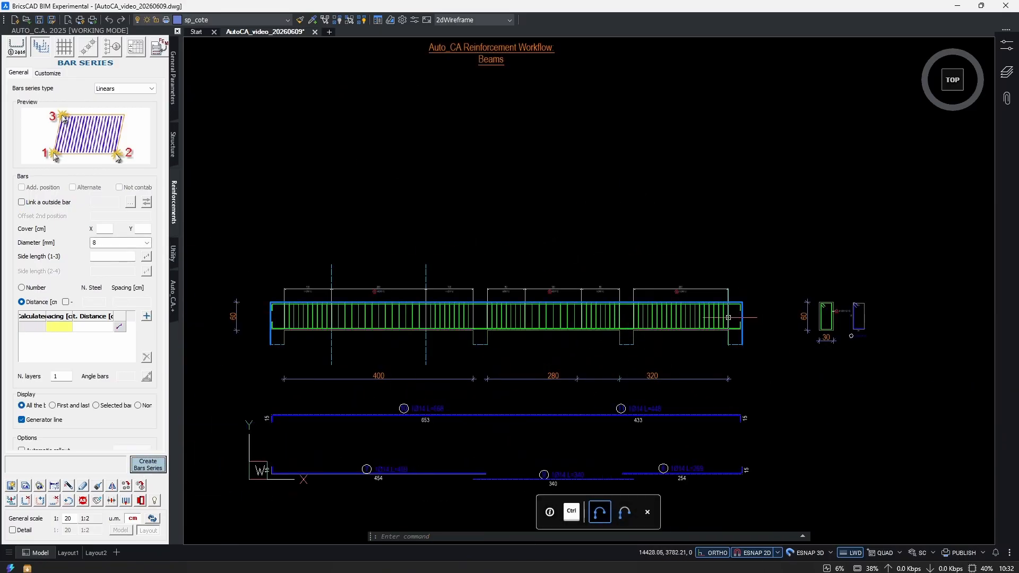
Examine the bar count and length label beneath the extracted stirrup detail beside the cross-section.
middle_drag(863, 342, 699, 359)
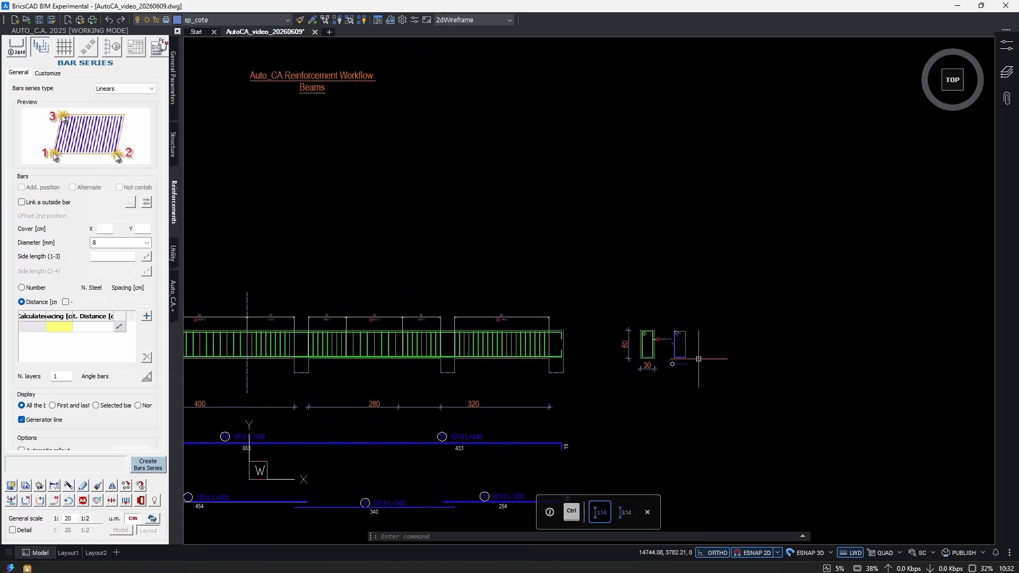
scroll(691, 355, up, 7)
click(668, 289)
click(606, 302)
middle_drag(583, 364, 592, 304)
scroll(545, 415, up, 1)
scroll(544, 415, up, 1)
key(Escape)
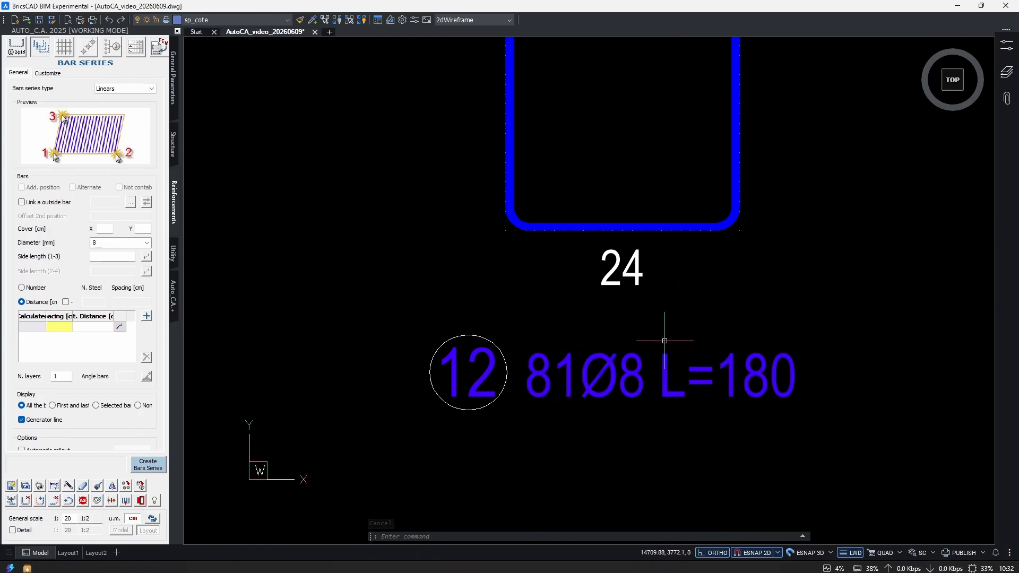
Compare the cross-section's stirrup callout with the extracted stirrup's label and the stirrup series along the beam.
scroll(663, 336, down, 10)
middle_drag(865, 366, 519, 366)
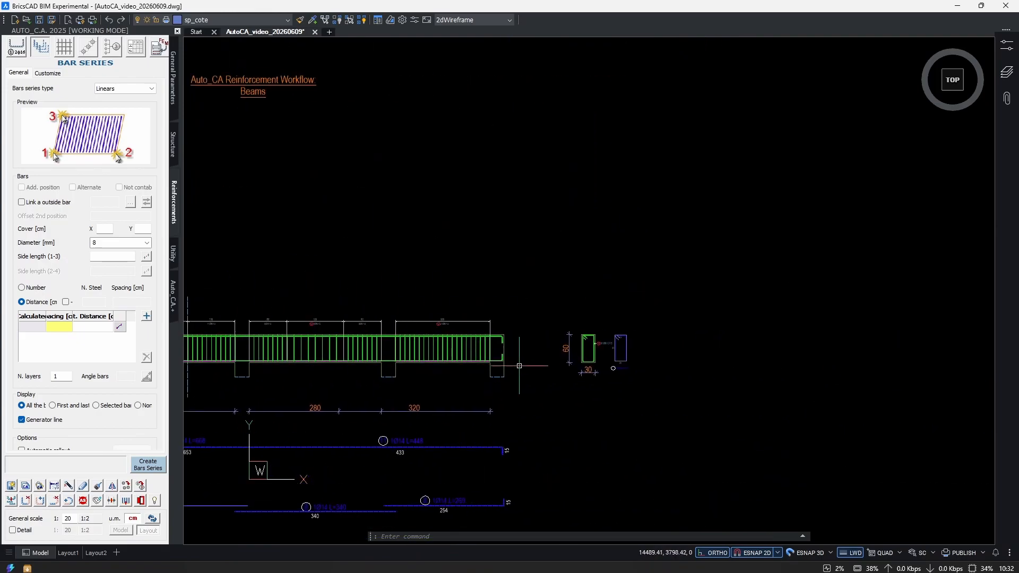
middle_drag(392, 367, 596, 346)
scroll(880, 309, up, 10)
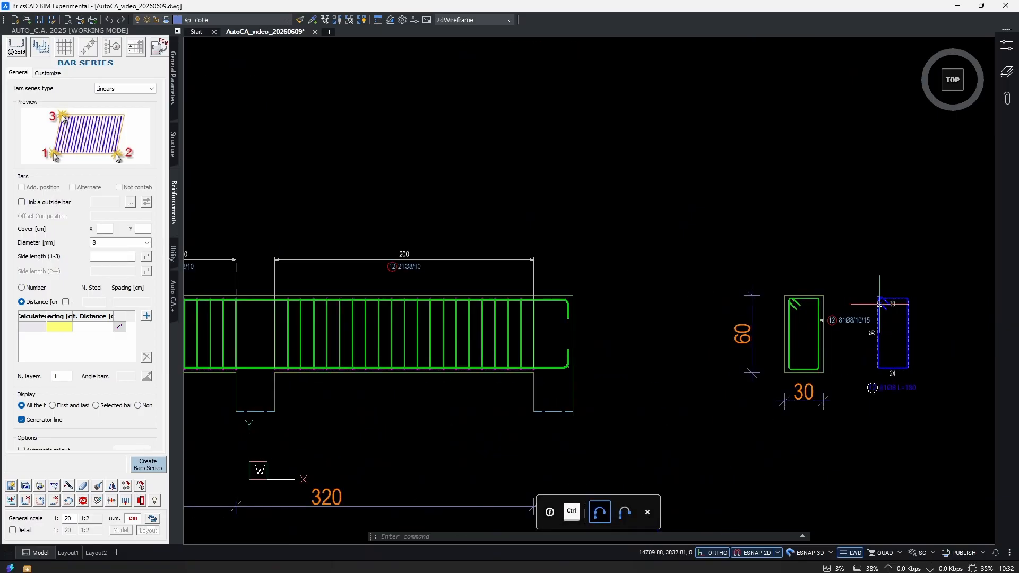
scroll(691, 325, down, 4)
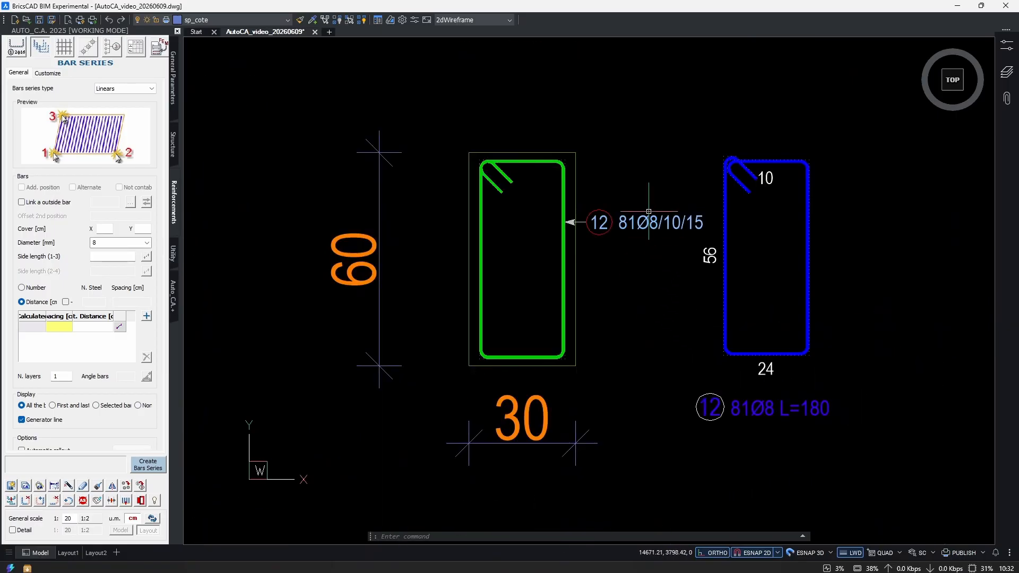
scroll(653, 198, up, 2)
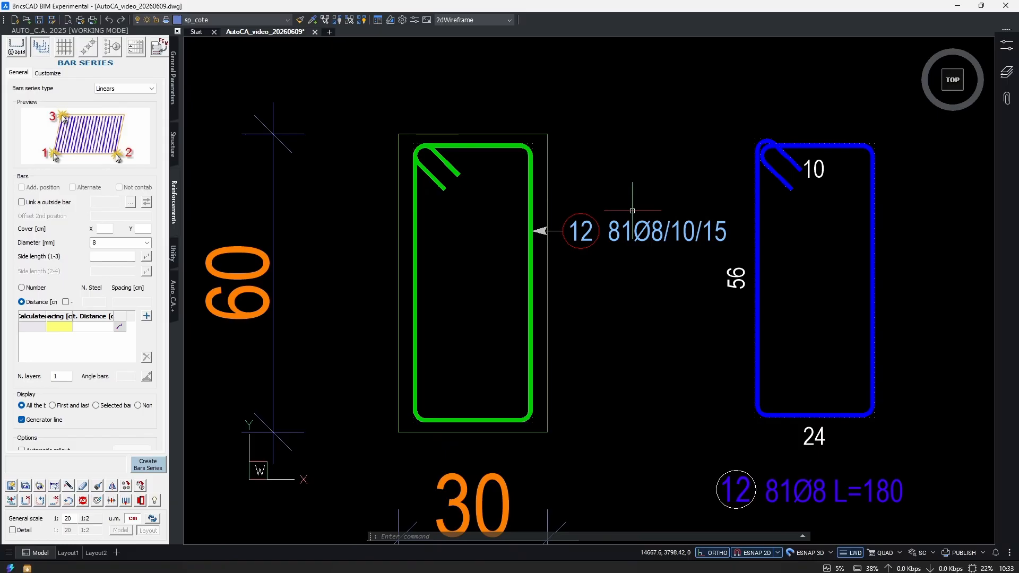
scroll(632, 211, down, 6)
scroll(503, 366, up, 3)
scroll(503, 366, down, 2)
scroll(774, 353, up, 5)
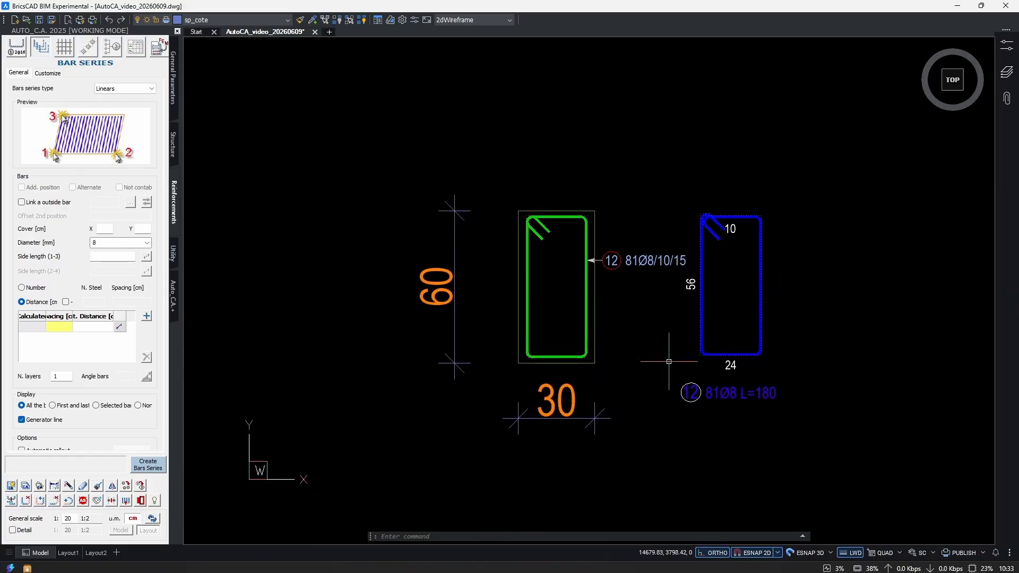
scroll(669, 361, down, 5)
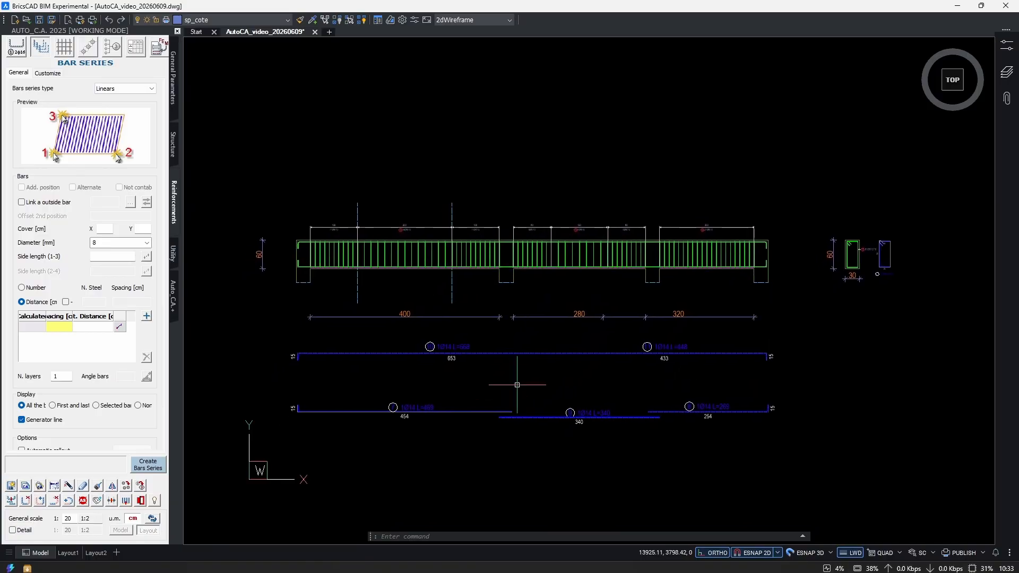
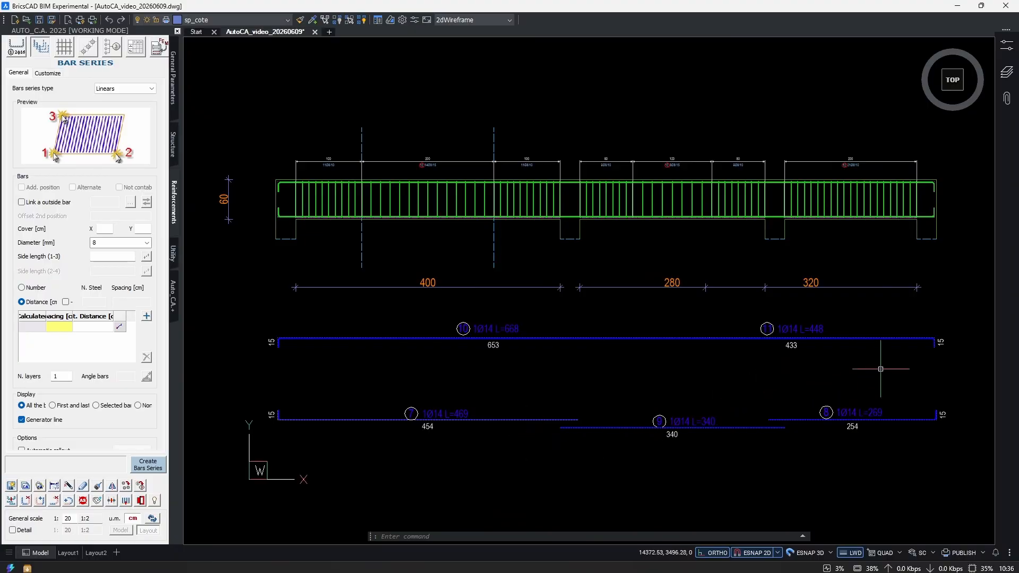
Examine the cross-section's stirrup callout and extracted detail label against the beam elevation and its longitudinal bar extracts.
scroll(859, 368, down, 1)
scroll(692, 277, up, 6)
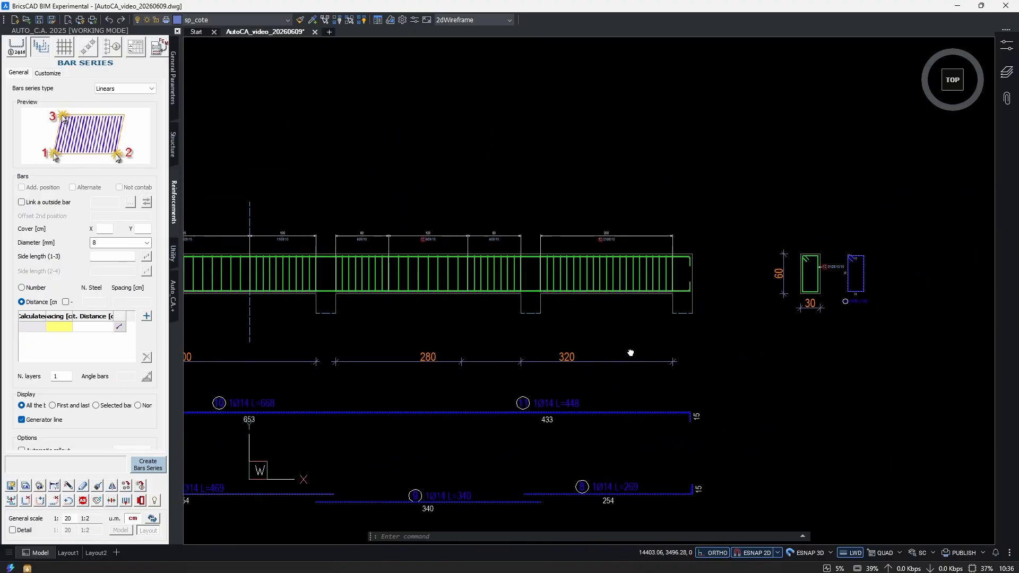
scroll(691, 277, up, 2)
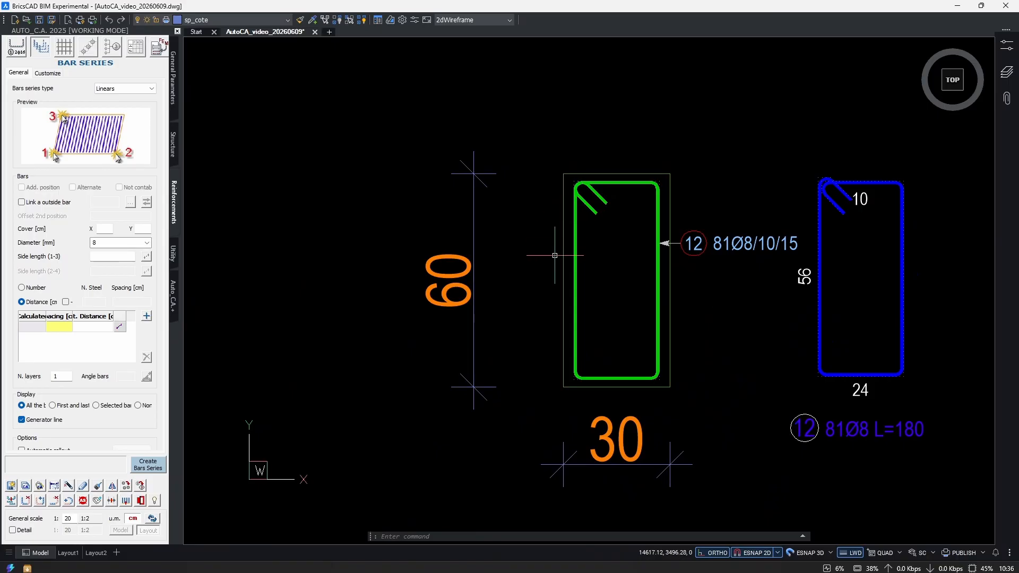
scroll(640, 347, down, 10)
scroll(589, 396, up, 2)
middle_drag(579, 386, 623, 378)
middle_drag(741, 346, 621, 403)
middle_drag(845, 337, 687, 377)
middle_drag(382, 398, 779, 359)
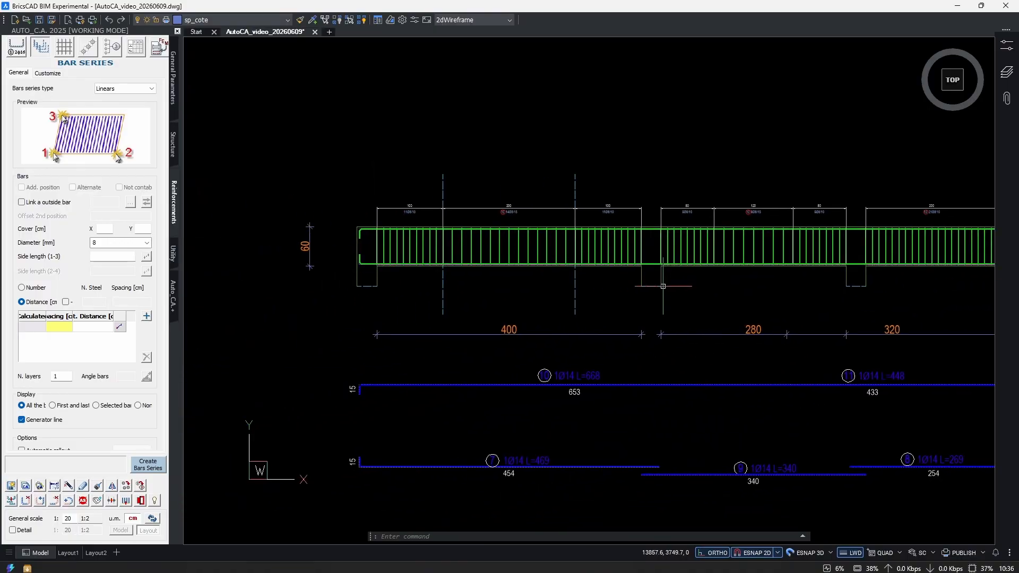
Copy the dashed vertical line at the end of the first span's first 100 cm stirrup zone once into each of the three spans.
scroll(468, 216, up, 2)
middle_drag(478, 391, 494, 382)
middle_drag(499, 417, 513, 374)
scroll(509, 380, down, 4)
scroll(531, 387, up, 2)
scroll(474, 290, up, 1)
text(co)
key(Return)
click(503, 278)
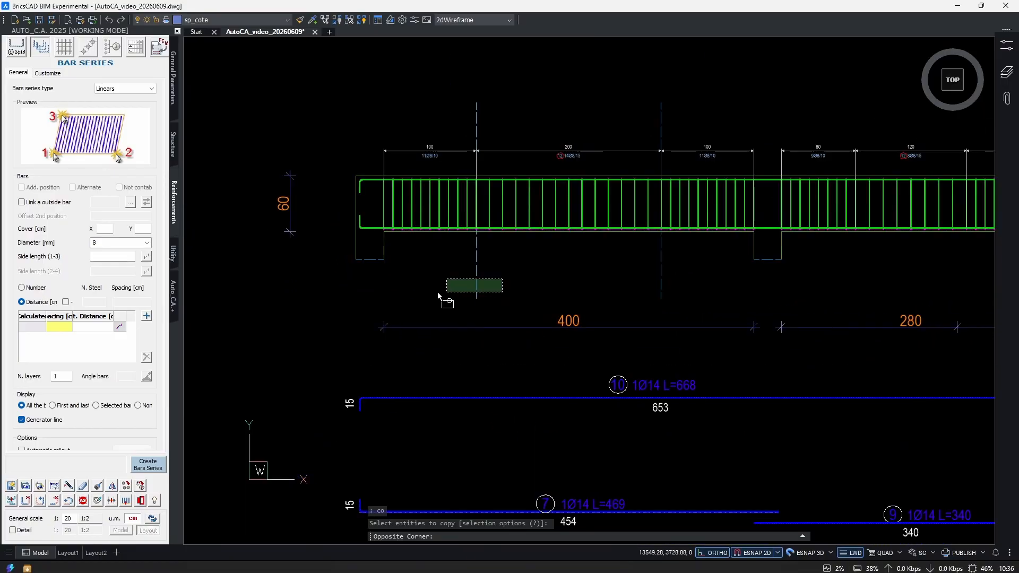
click(441, 296)
scroll(501, 285, down, 1)
middle_drag(522, 284, 496, 274)
scroll(482, 291, up, 1)
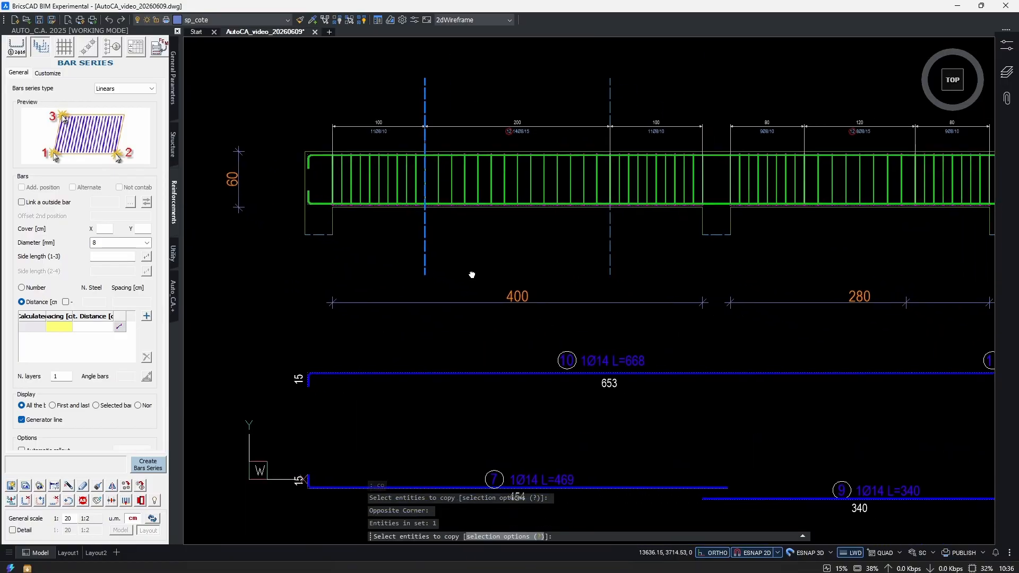
key(Return)
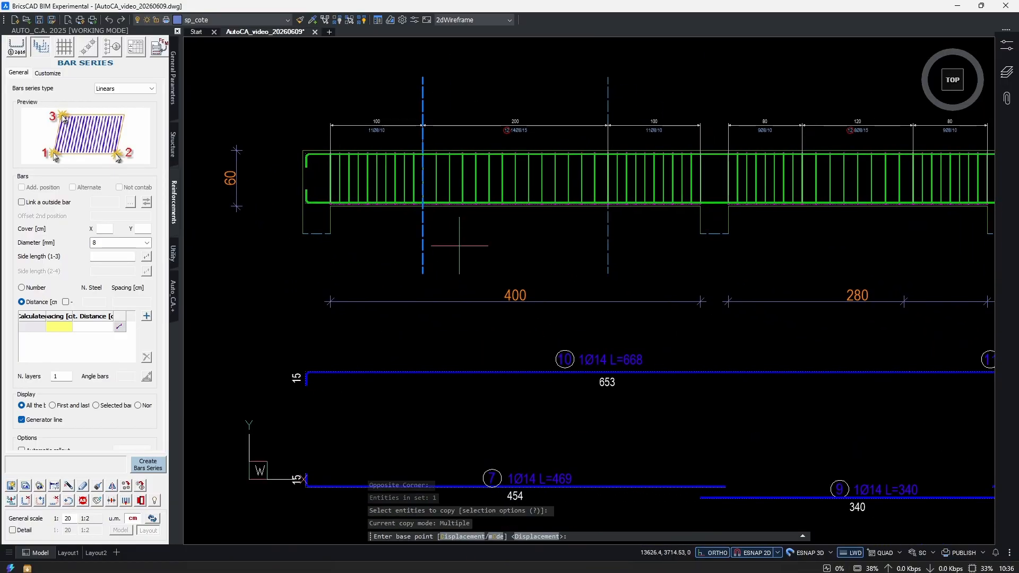
click(436, 264)
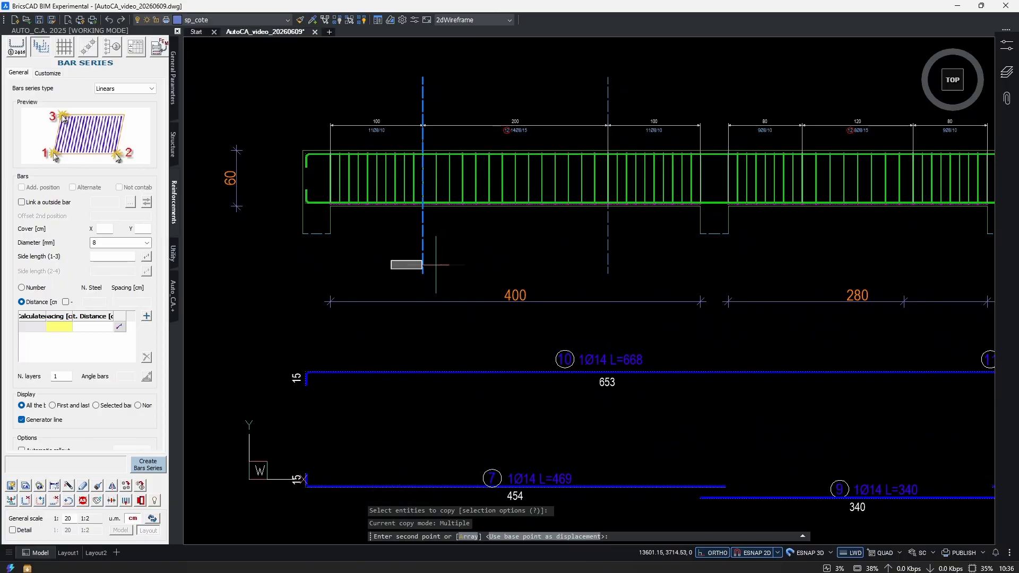
click(484, 264)
click(804, 260)
scroll(887, 260, down, 1)
middle_drag(886, 260, 411, 238)
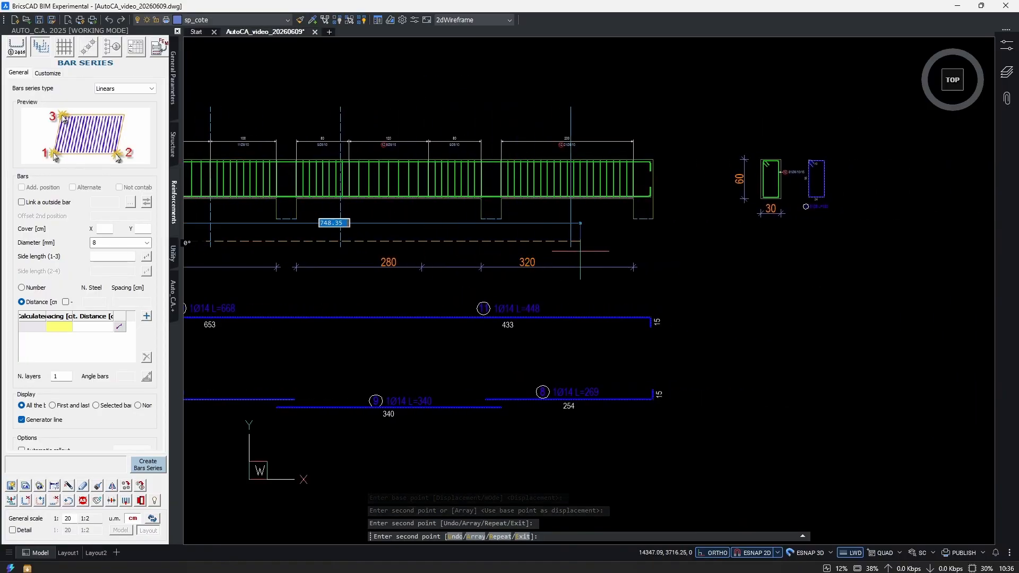
click(626, 253)
key(Escape)
Set the color of the three copied vertical lines to 180.
middle_drag(732, 276, 977, 339)
click(881, 155)
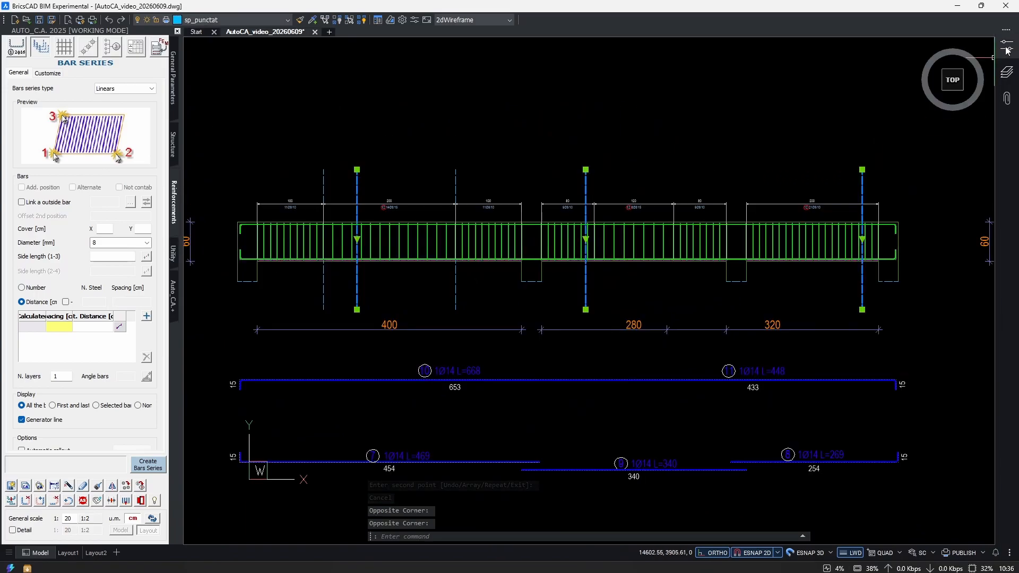
click(1007, 46)
click(897, 84)
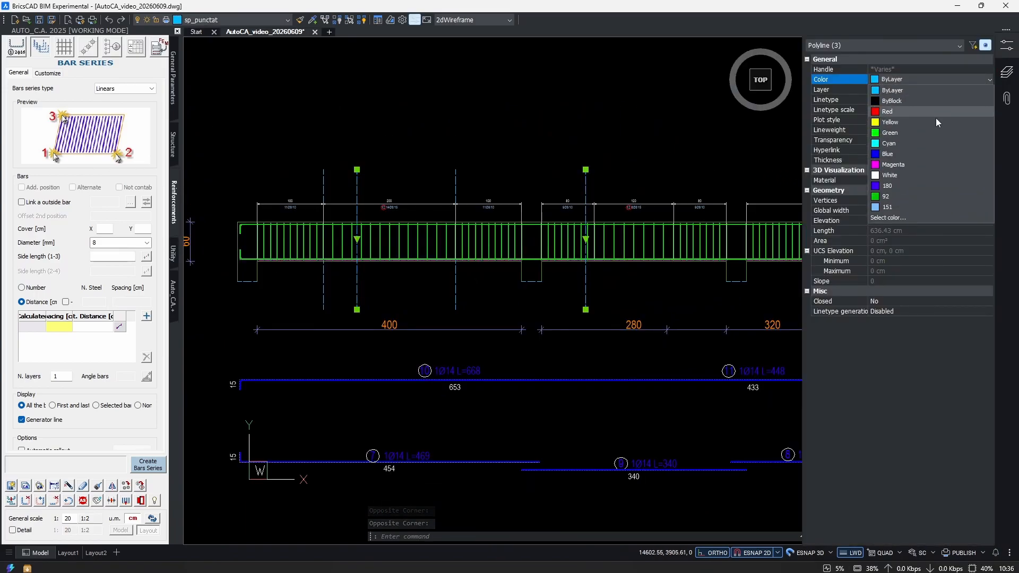
click(902, 189)
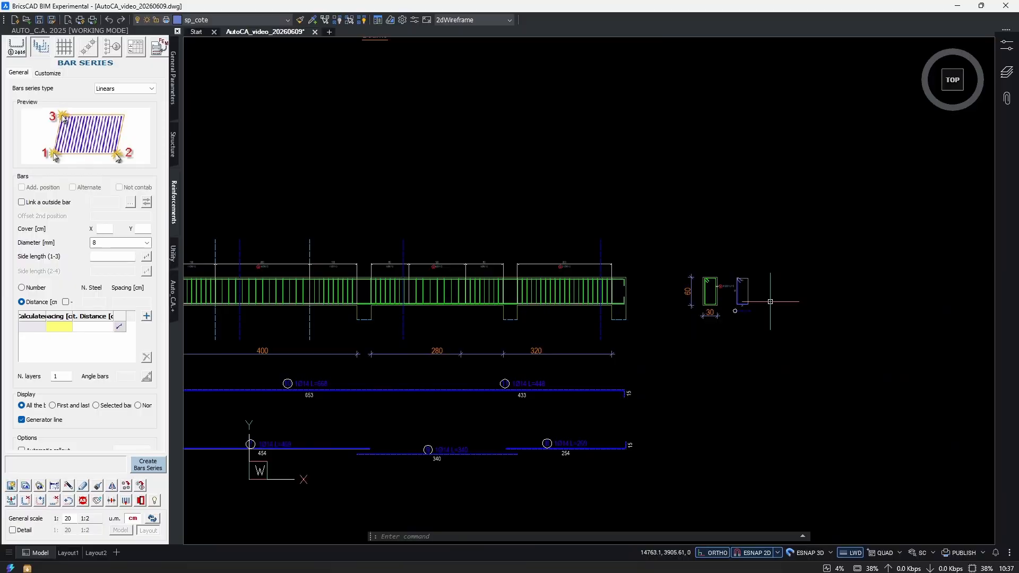
Copy the cross-section with its extracted stirrup detail twice in a row beside the original, the first copy about 157 cm away.
scroll(773, 307, up, 6)
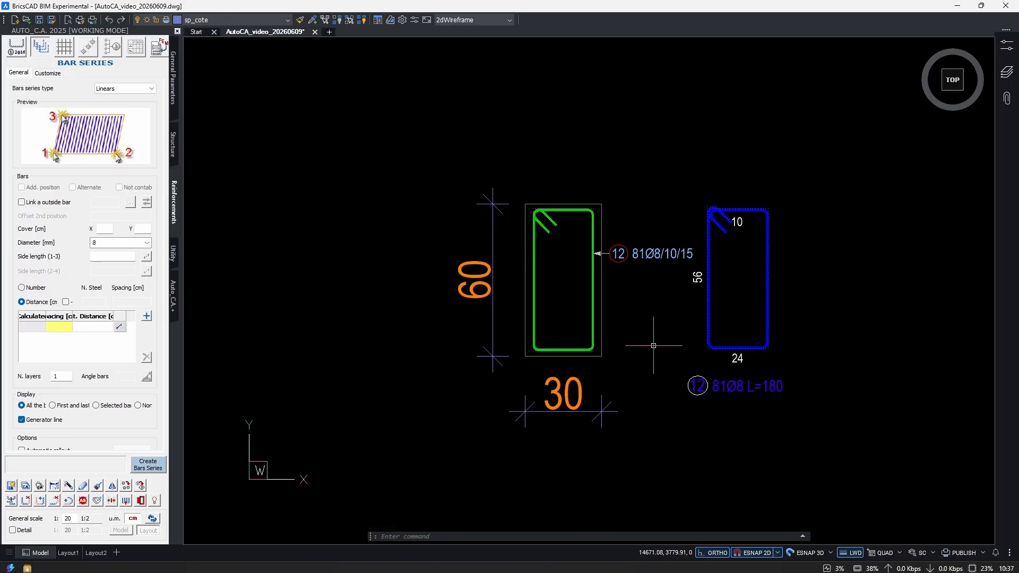
click(861, 144)
click(412, 448)
scroll(648, 348, down, 2)
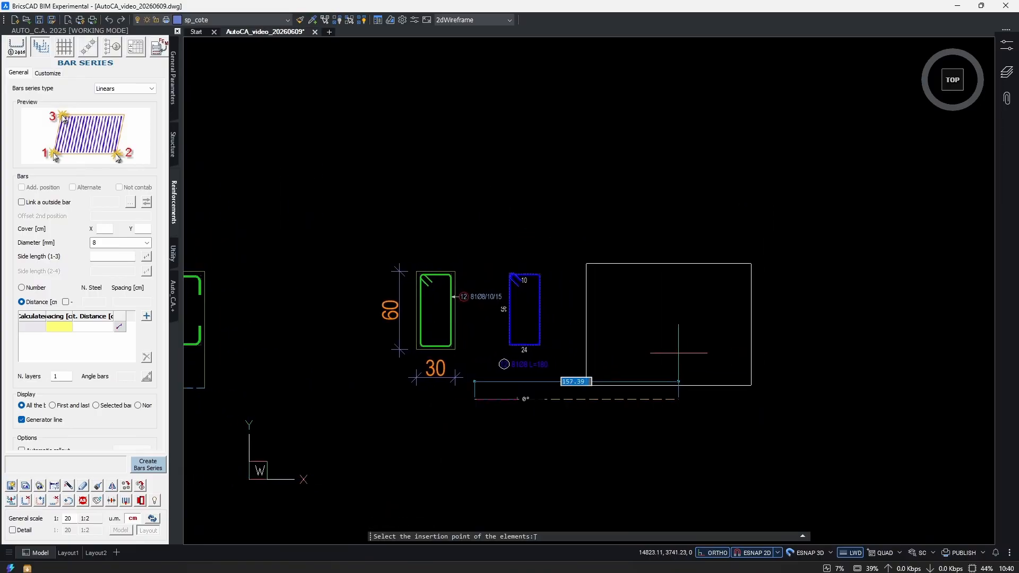
click(679, 353)
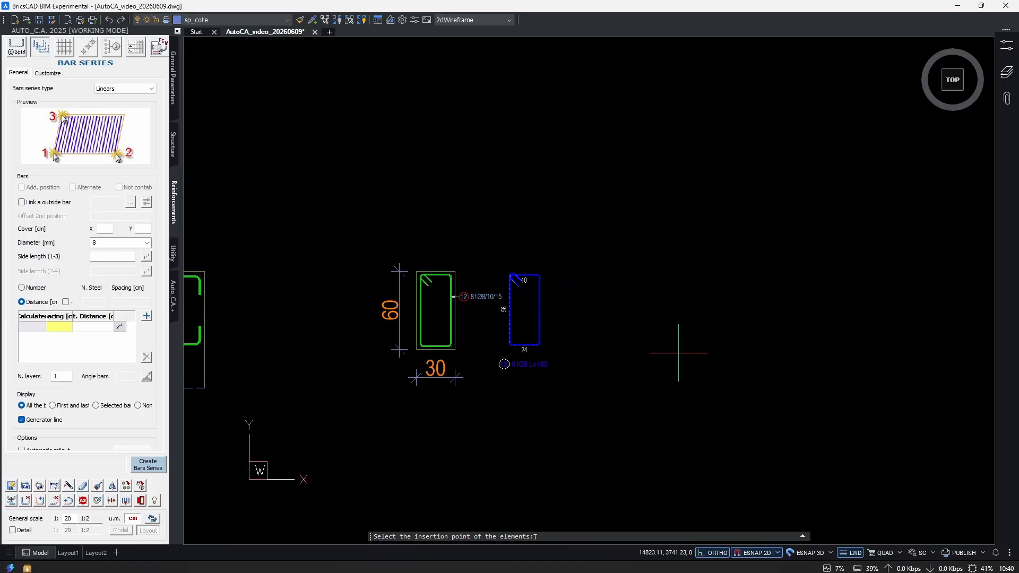
middle_drag(814, 376, 655, 372)
click(713, 379)
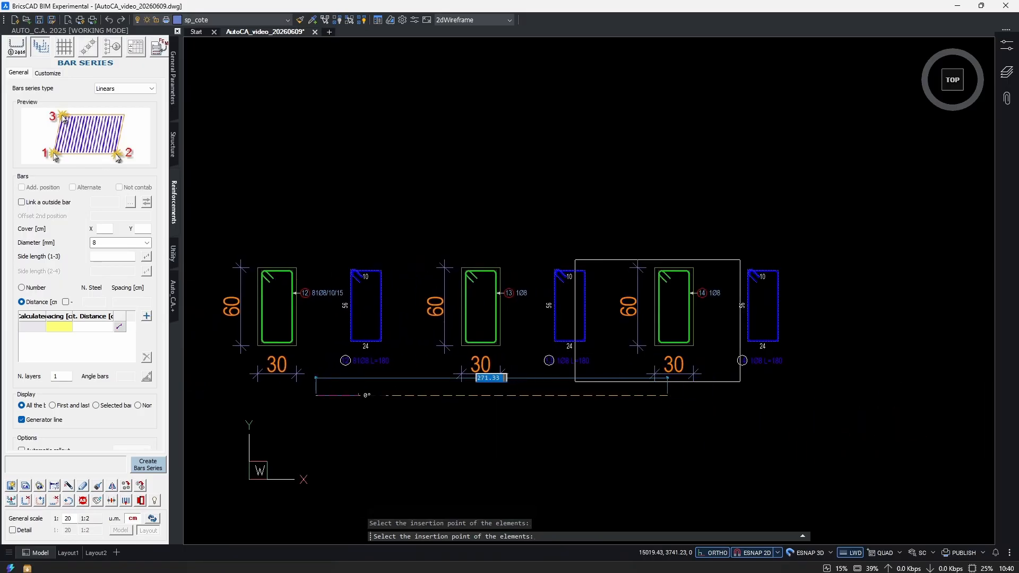
middle_drag(622, 438, 711, 432)
key(Escape)
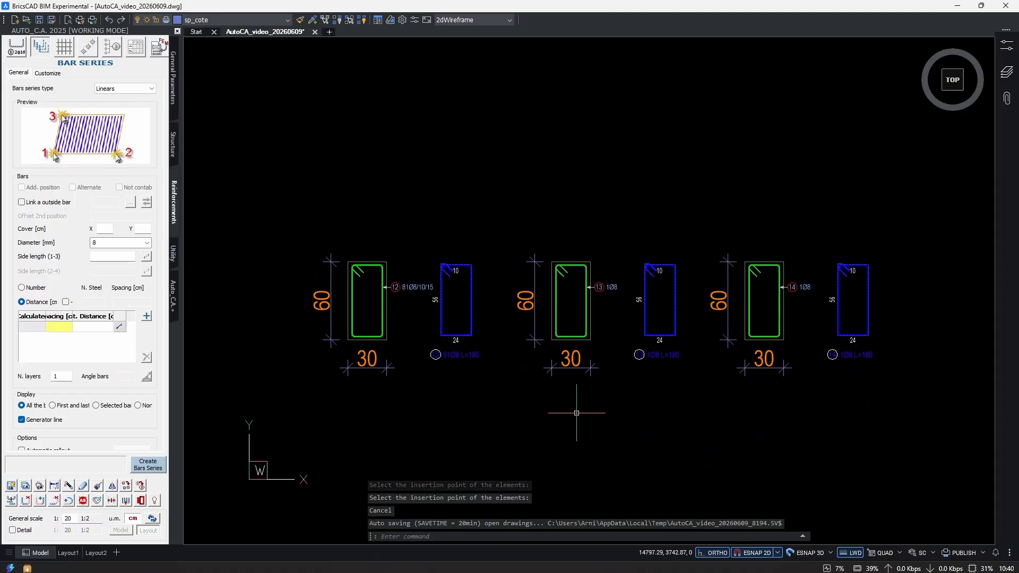
Highlight the extracted stirrups of both copied sections and examine the position 14 label.
scroll(640, 308, up, 3)
middle_drag(722, 323, 614, 301)
click(637, 287)
click(568, 311)
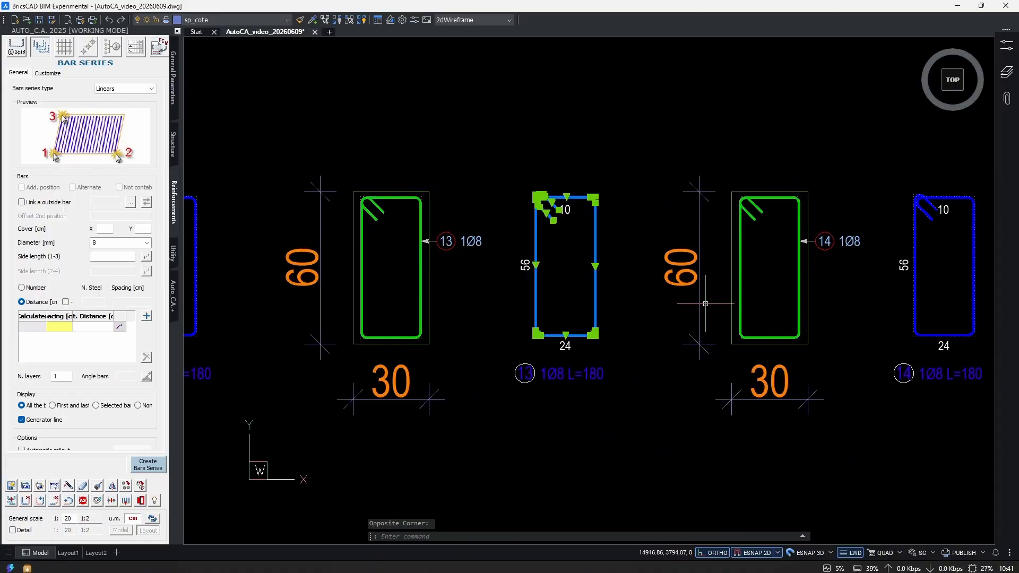
middle_drag(702, 304, 518, 282)
click(790, 268)
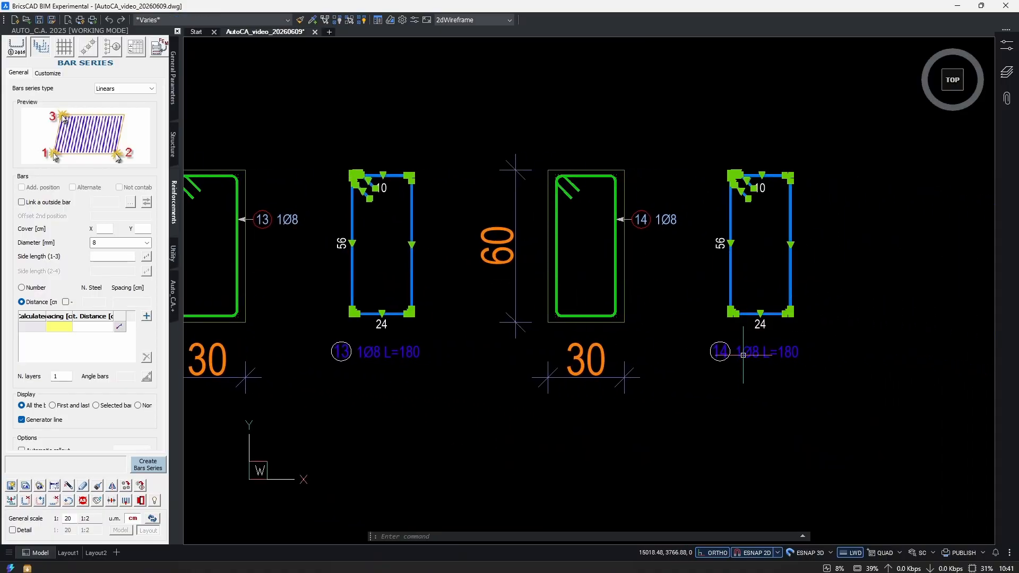
scroll(746, 339, up, 3)
key(Escape)
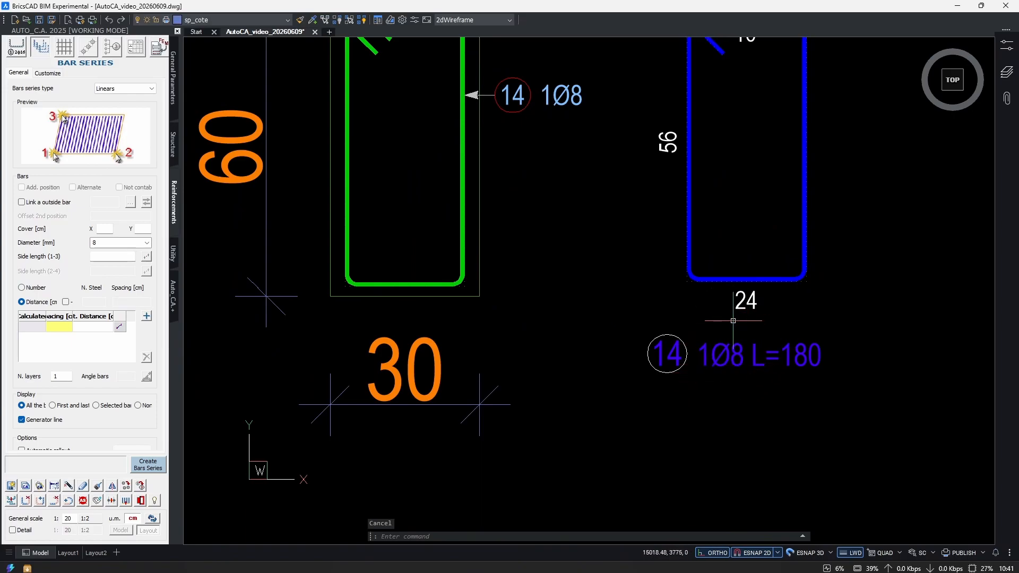
Examine the extracted stirrup of position 13 and its label, and compare it with the other two sections.
scroll(722, 307, down, 3)
middle_drag(570, 324, 647, 324)
scroll(536, 282, up, 2)
click(609, 257)
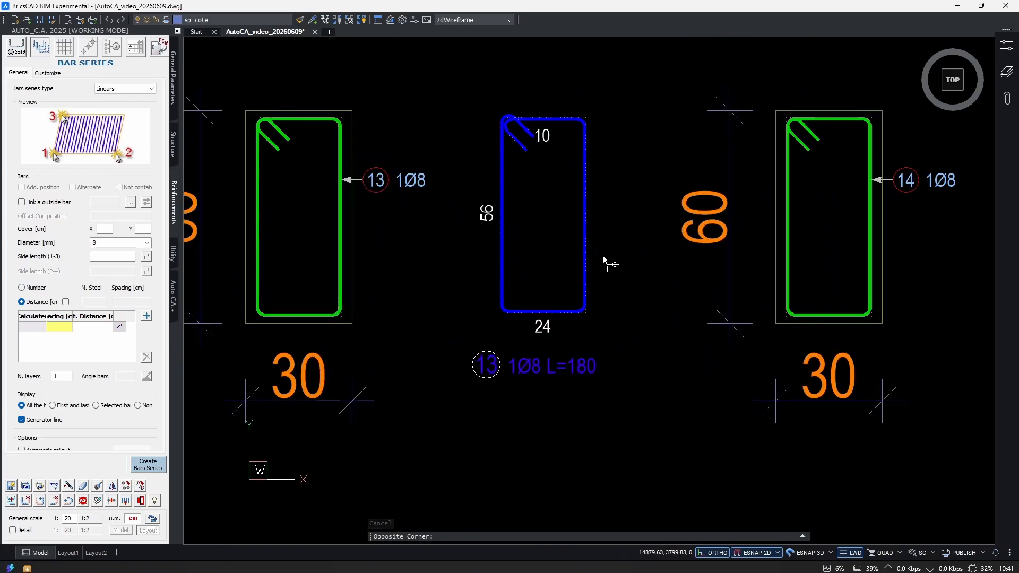
click(561, 272)
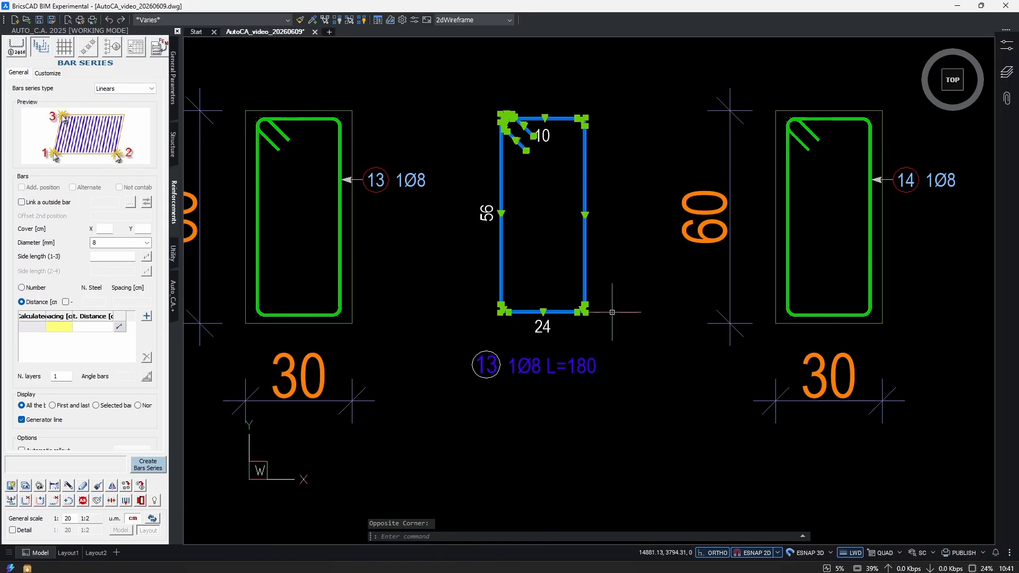
scroll(596, 266, down, 4)
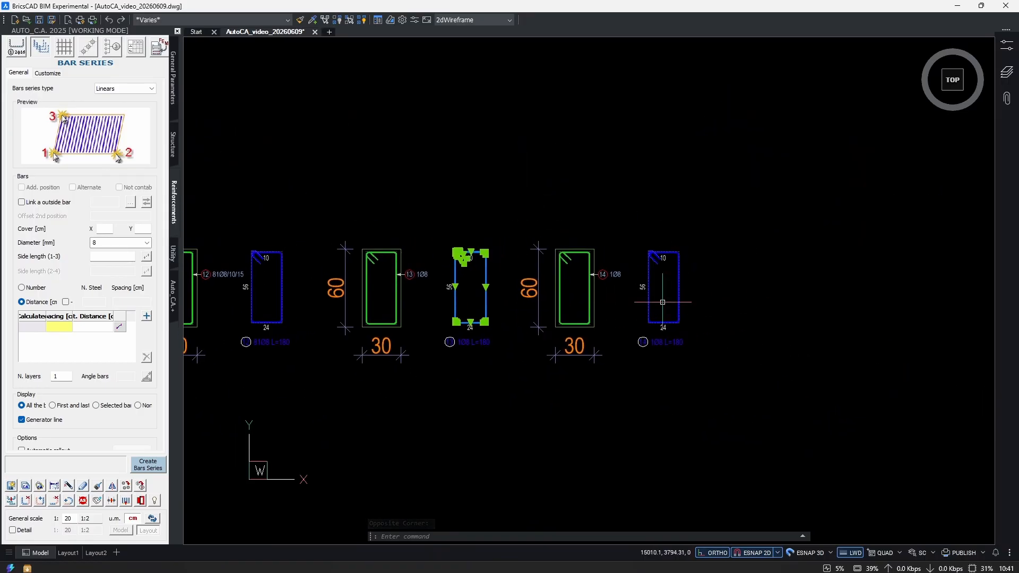
scroll(543, 250, up, 2)
key(Escape)
scroll(557, 342, down, 2)
middle_drag(564, 353, 663, 342)
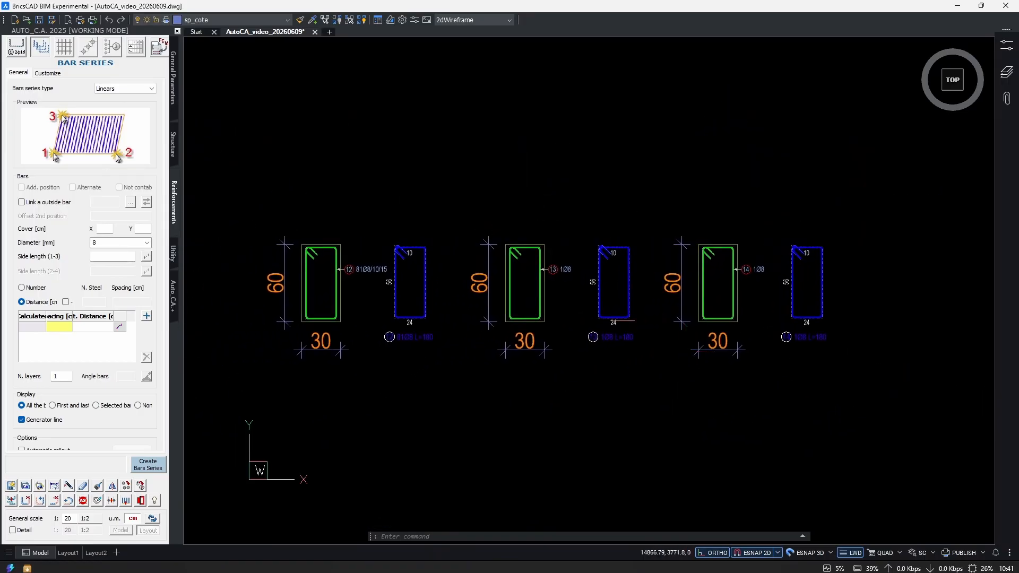
Create an Auto_C.A. type bar schedule from the three extracted stirrups and insert the table beside the last section.
click(136, 47)
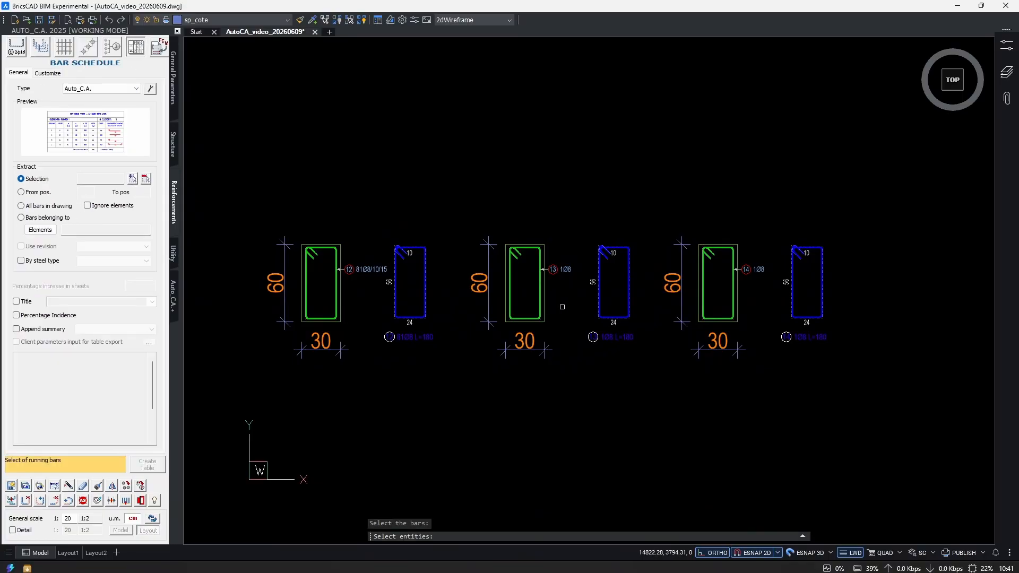
scroll(561, 308, down, 1)
click(833, 204)
click(406, 366)
key(Return)
middle_drag(404, 367, 344, 333)
click(147, 465)
middle_drag(803, 321, 523, 334)
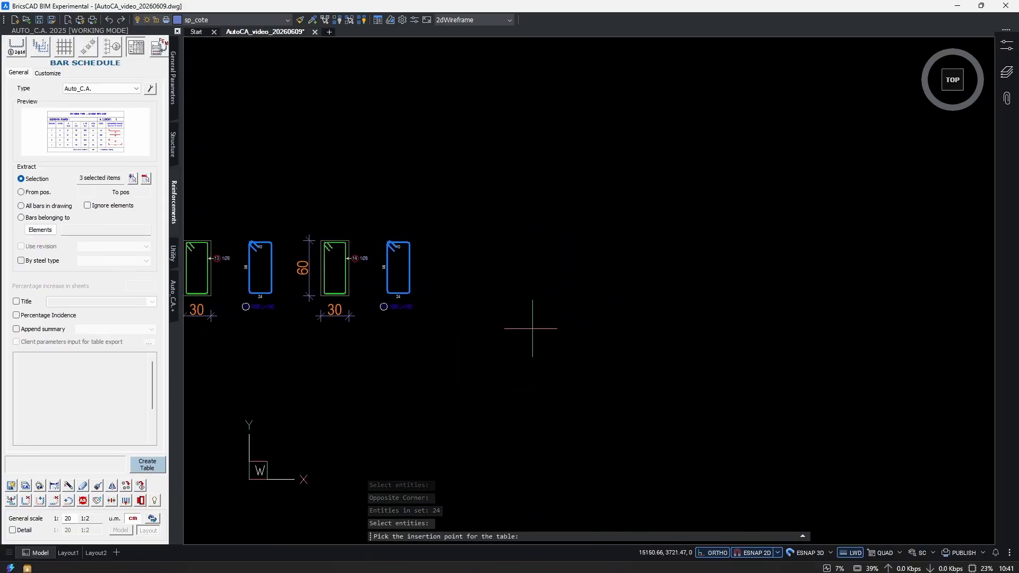
click(595, 256)
scroll(886, 330, up, 2)
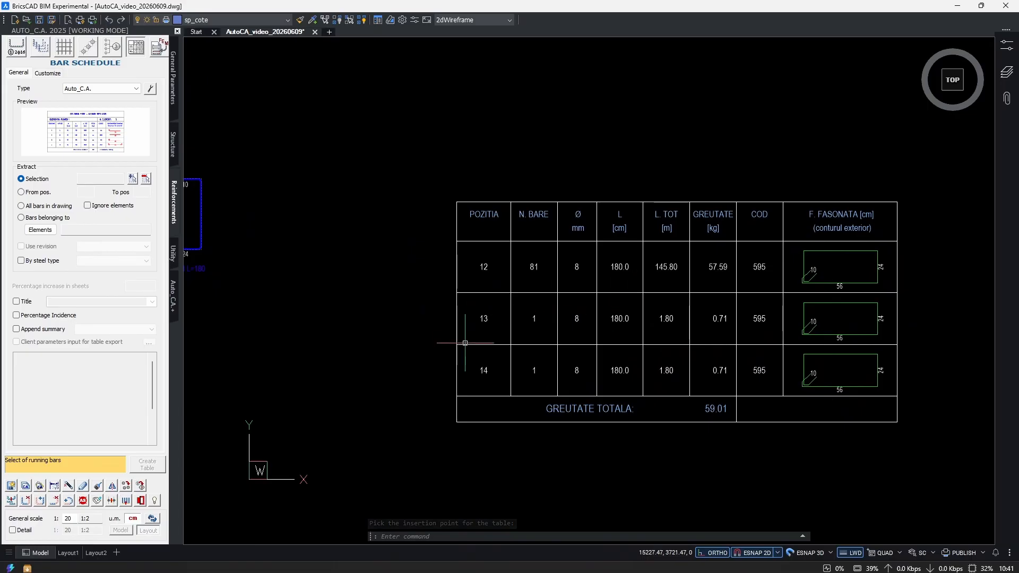
Examine the schedule rows for positions 12, 13 and 14, including bar counts, lengths, weights and bar shapes.
scroll(475, 332, up, 1)
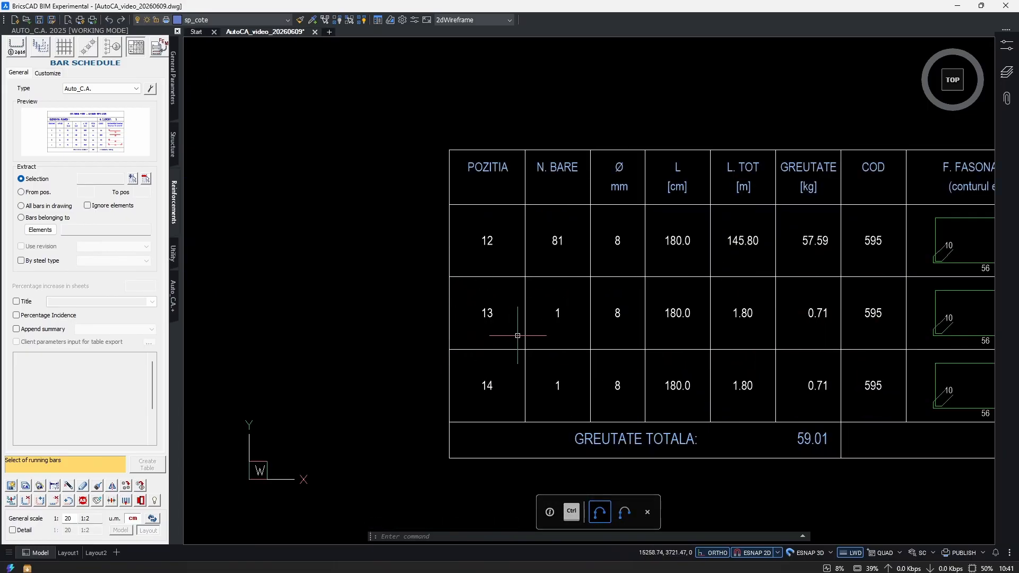
click(534, 316)
click(569, 379)
click(515, 369)
scroll(573, 162, up, 2)
scroll(690, 459, down, 1)
middle_drag(685, 452, 603, 345)
scroll(606, 342, down, 1)
key(Escape)
middle_drag(744, 365, 595, 337)
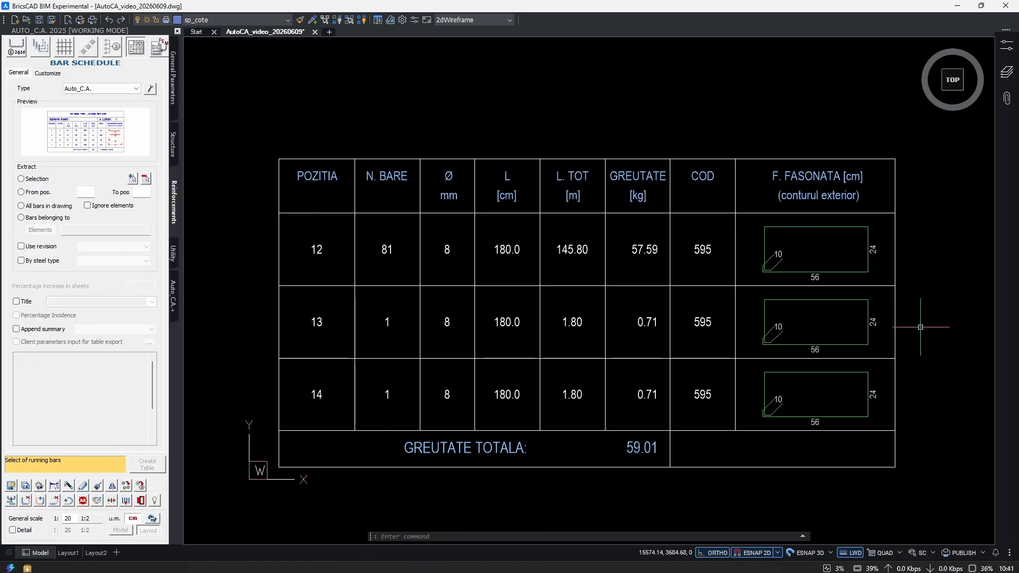
Erase the entire bar schedule table.
scroll(881, 274, down, 3)
click(909, 196)
click(472, 423)
middle_drag(537, 338, 498, 343)
text(e)
key(Return)
Modify the second span's stirrup series with md, linking it to the extracted stirrup of position 13 as its outside bar.
middle_drag(195, 283, 596, 355)
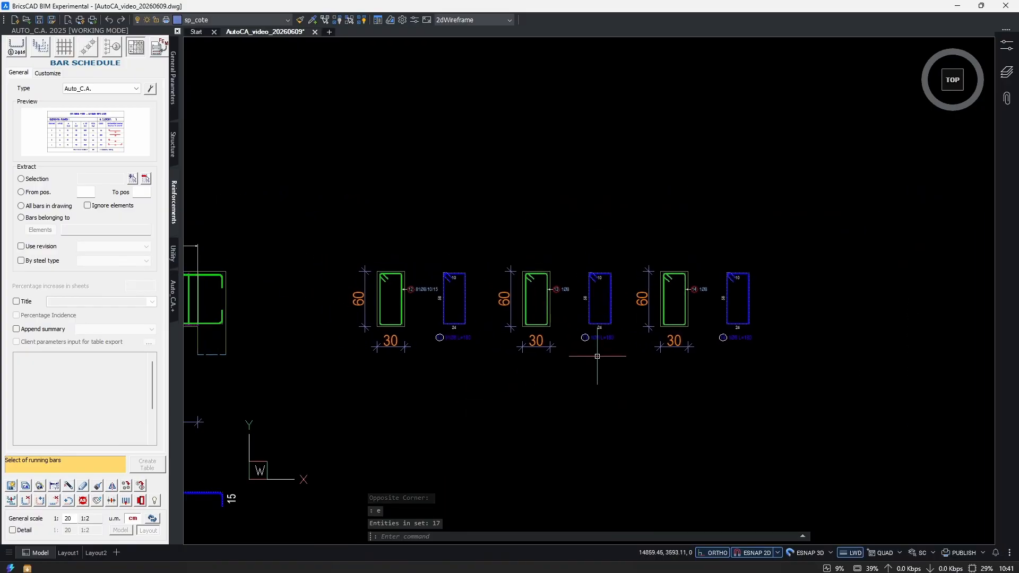
scroll(570, 304, up, 2)
scroll(653, 305, up, 2)
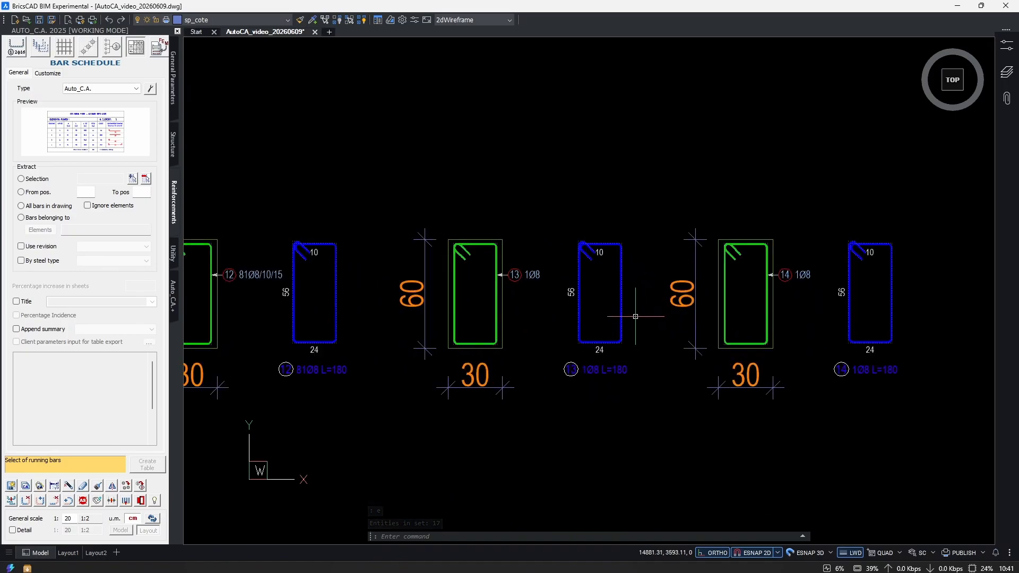
scroll(635, 316, down, 4)
middle_drag(378, 352, 691, 358)
scroll(691, 358, down, 4)
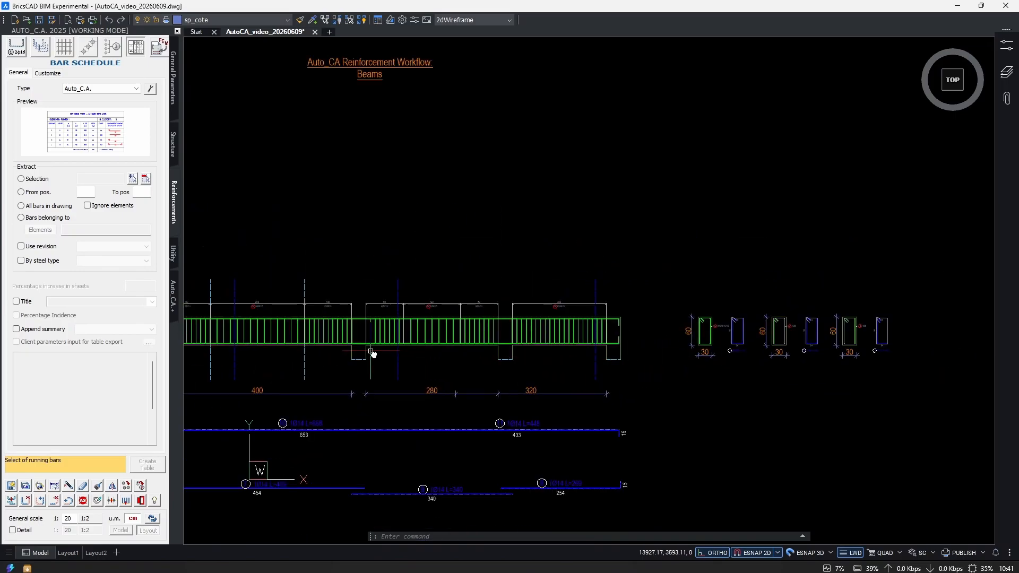
text(md)
key(Return)
scroll(455, 341, up, 12)
click(511, 346)
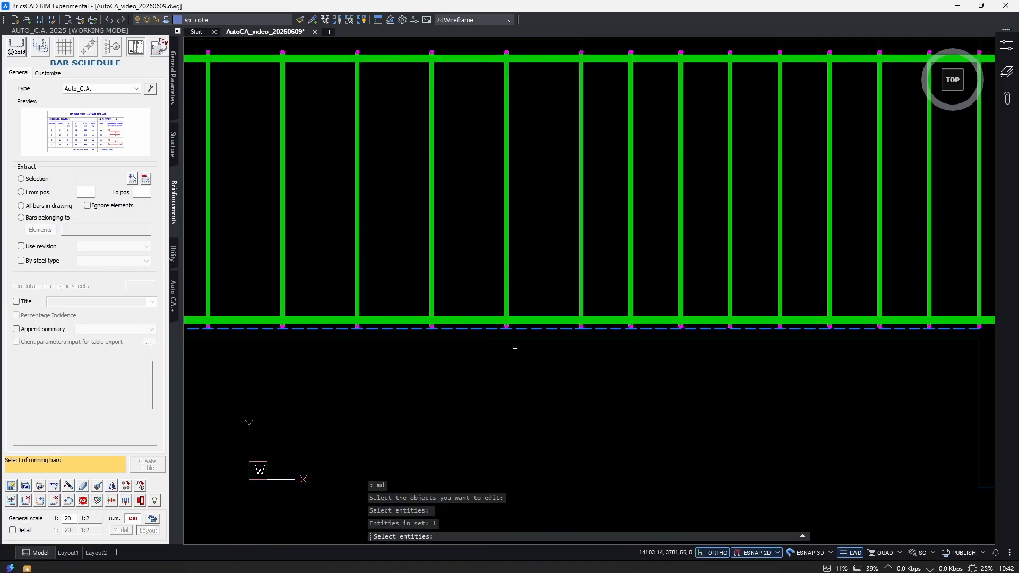
key(Return)
click(129, 204)
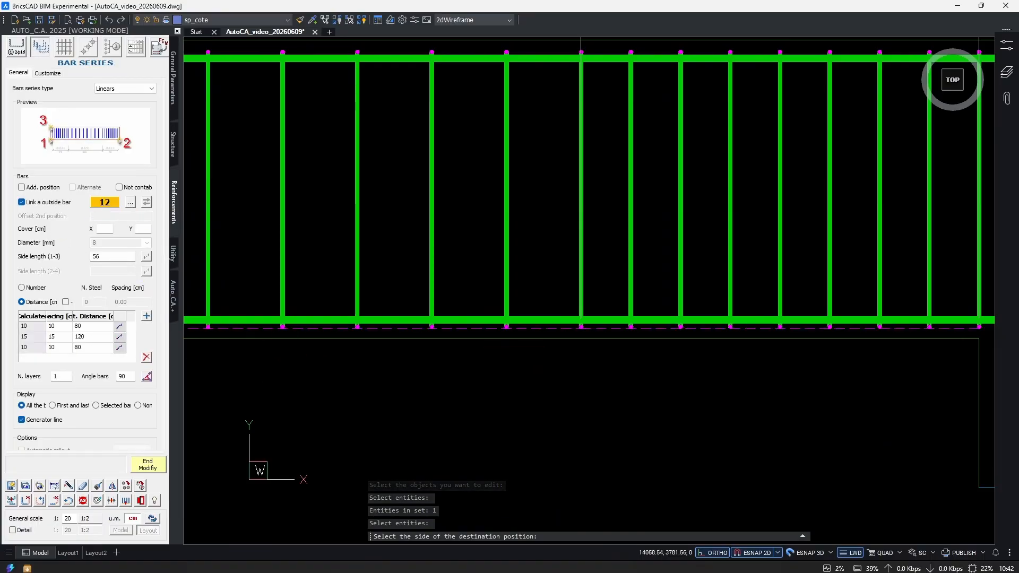
scroll(419, 318, down, 12)
middle_drag(571, 339, 369, 341)
scroll(592, 324, up, 7)
click(570, 309)
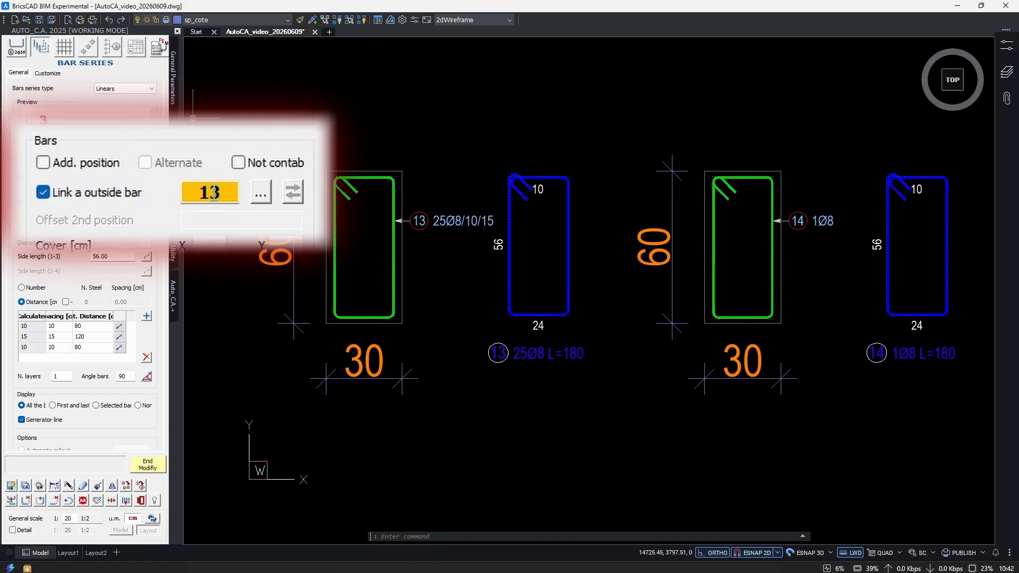
scroll(564, 269, down, 4)
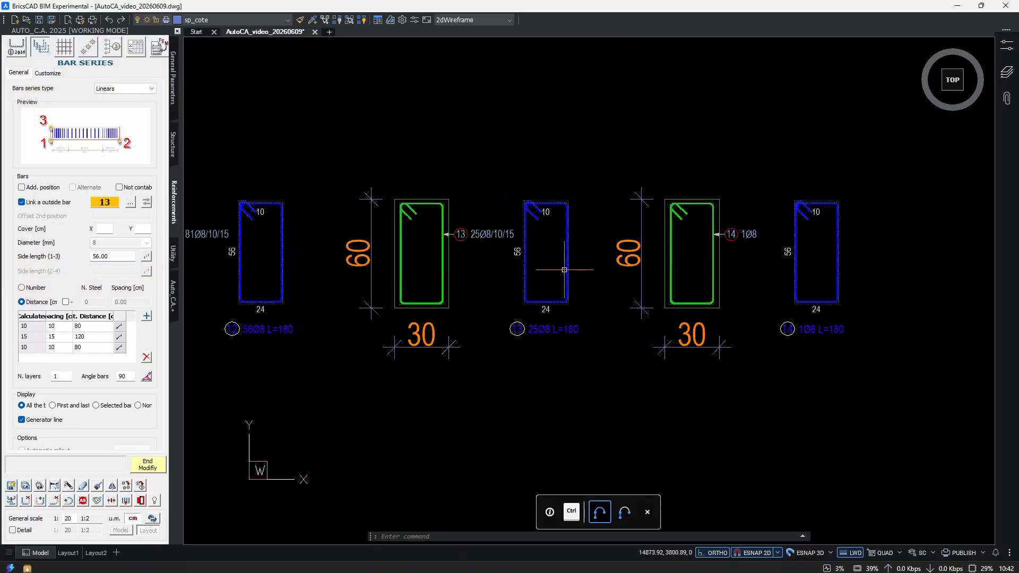
Finish the series edit and compare the bar counts on the extracted stirrup labels of positions 12 and 13 with the section callouts.
middle_drag(375, 296, 412, 330)
scroll(279, 310, up, 1)
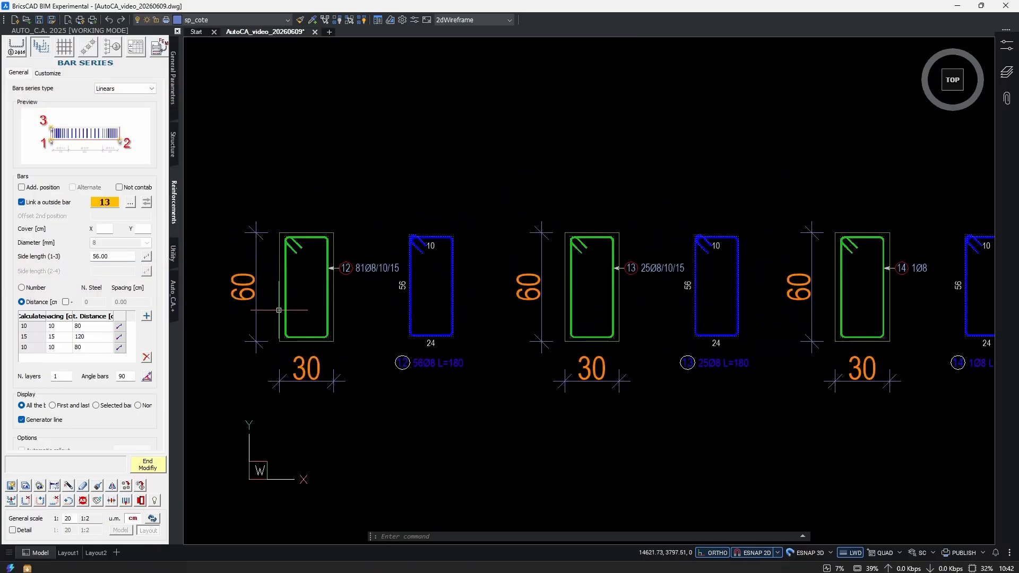
middle_drag(755, 312, 588, 313)
scroll(592, 334, down, 4)
middle_drag(400, 351, 800, 336)
scroll(625, 302, up, 1)
key(Escape)
scroll(625, 301, down, 1)
middle_drag(597, 337, 401, 362)
middle_drag(730, 346, 617, 334)
scroll(617, 334, up, 4)
scroll(562, 342, up, 3)
middle_drag(465, 419, 494, 405)
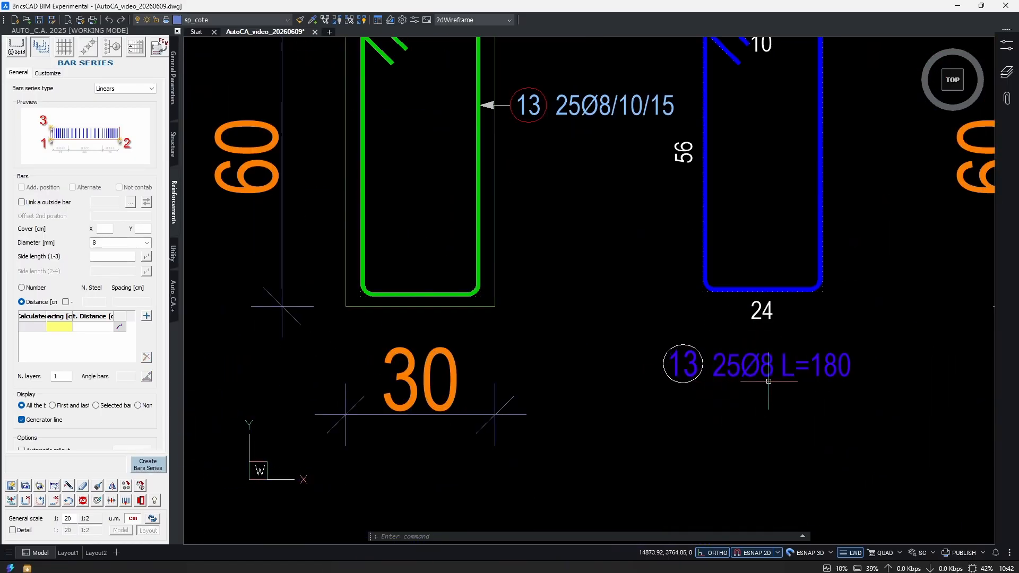
scroll(738, 366, down, 3)
scroll(413, 356, up, 4)
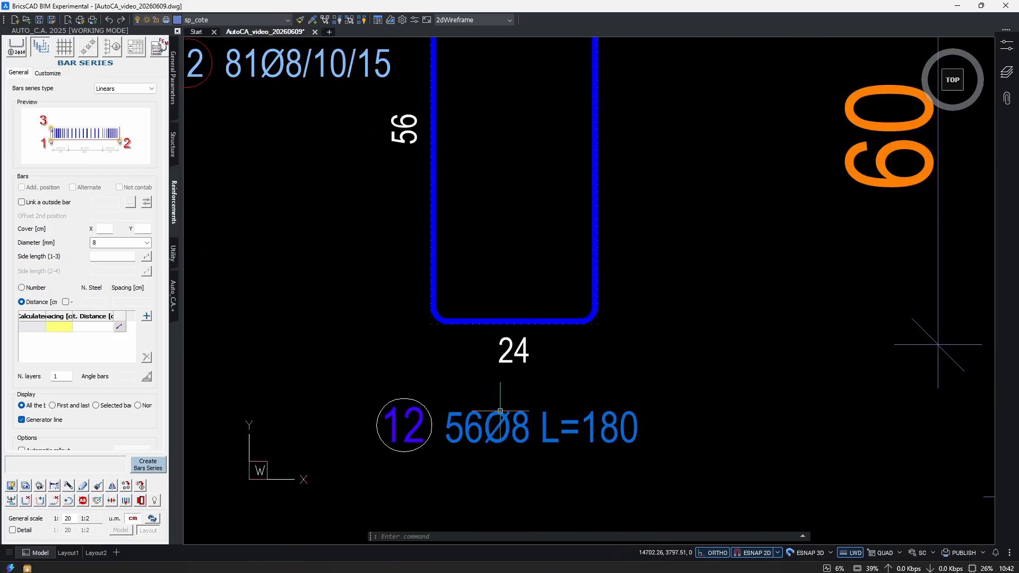
click(497, 396)
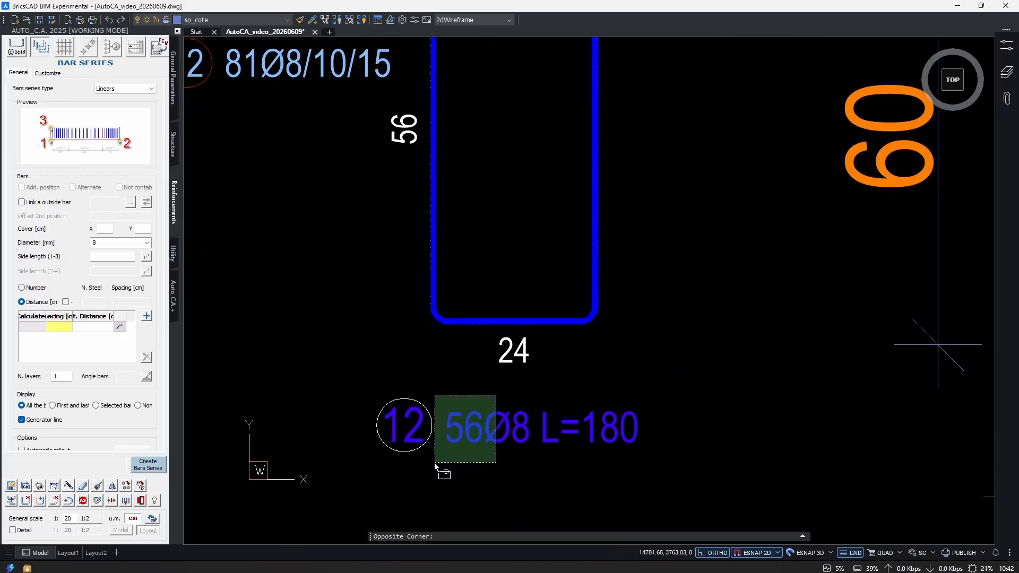
click(434, 463)
scroll(504, 416, down, 4)
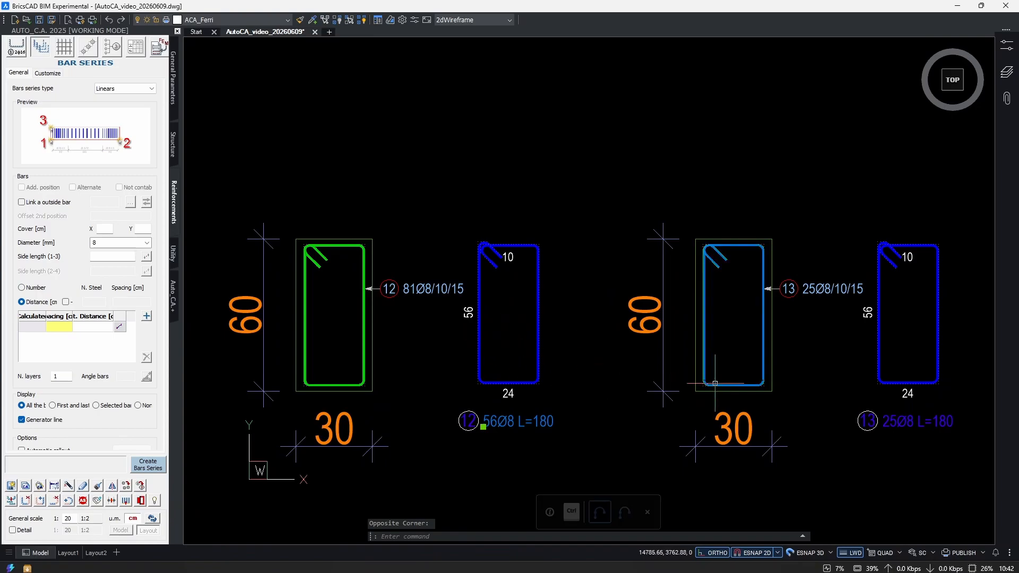
middle_drag(715, 381, 386, 349)
scroll(637, 351, up, 3)
click(664, 247)
click(518, 269)
scroll(557, 371, down, 3)
key(Escape)
Link the third span's stirrup series to the extracted stirrup of position 14 as its outside bar.
scroll(599, 390, down, 6)
scroll(499, 366, up, 3)
middle_drag(360, 407, 438, 389)
text(m)
key(Return)
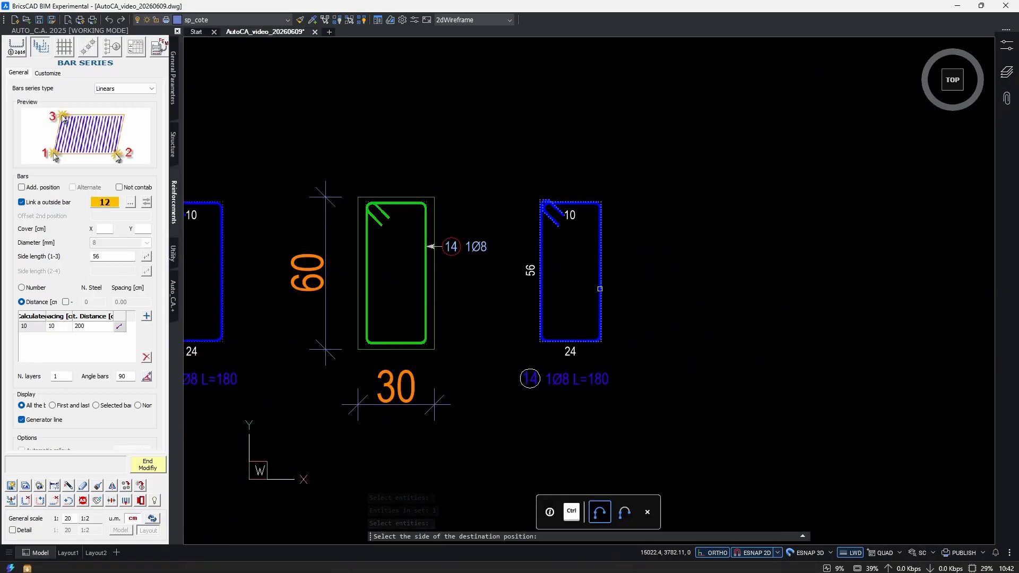
click(602, 288)
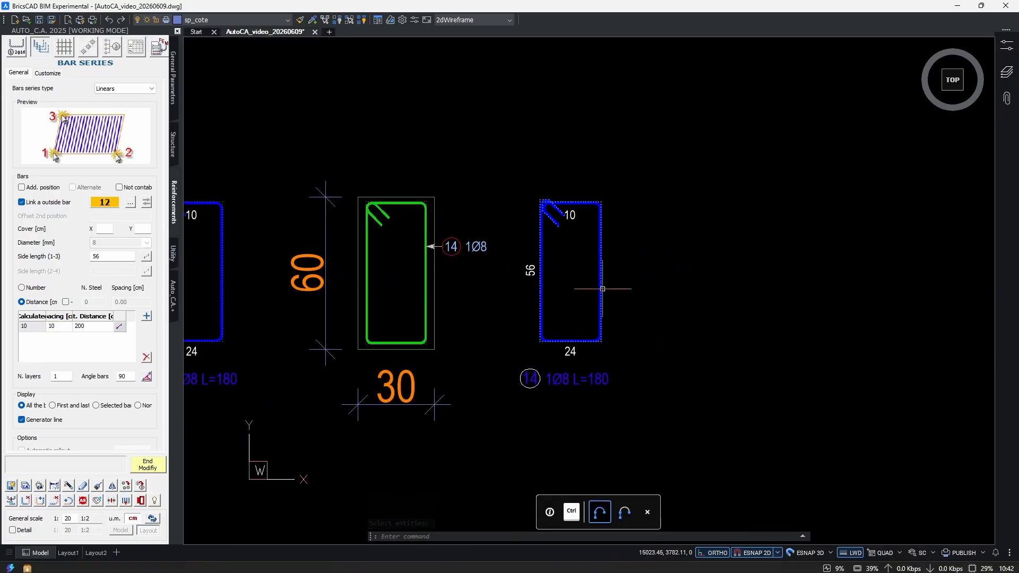
key(Return)
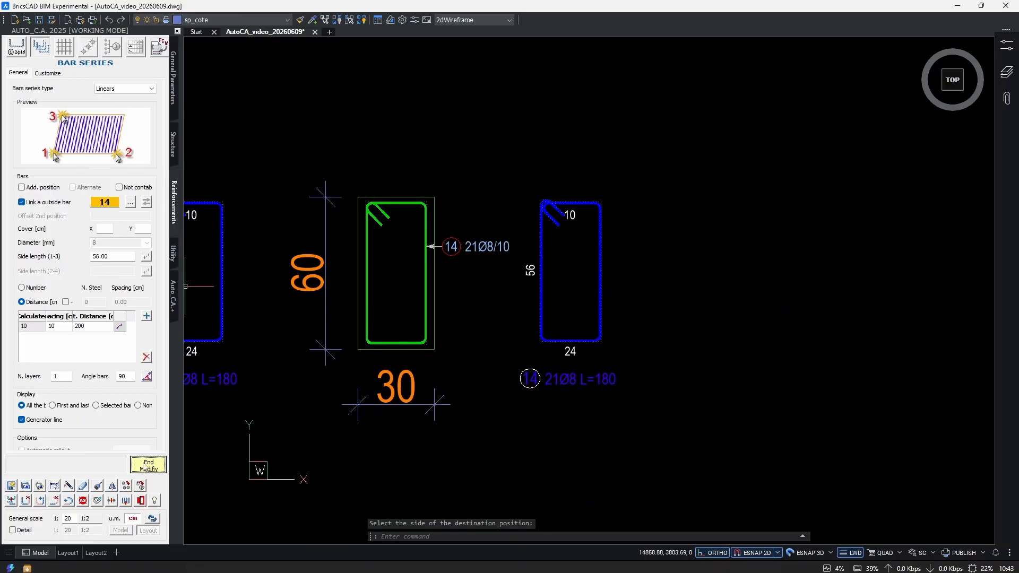
Inspect the links from the extracted stirrups of positions 12 and 13 to their series in the beam elevation.
scroll(604, 403, down, 4)
scroll(604, 403, up, 6)
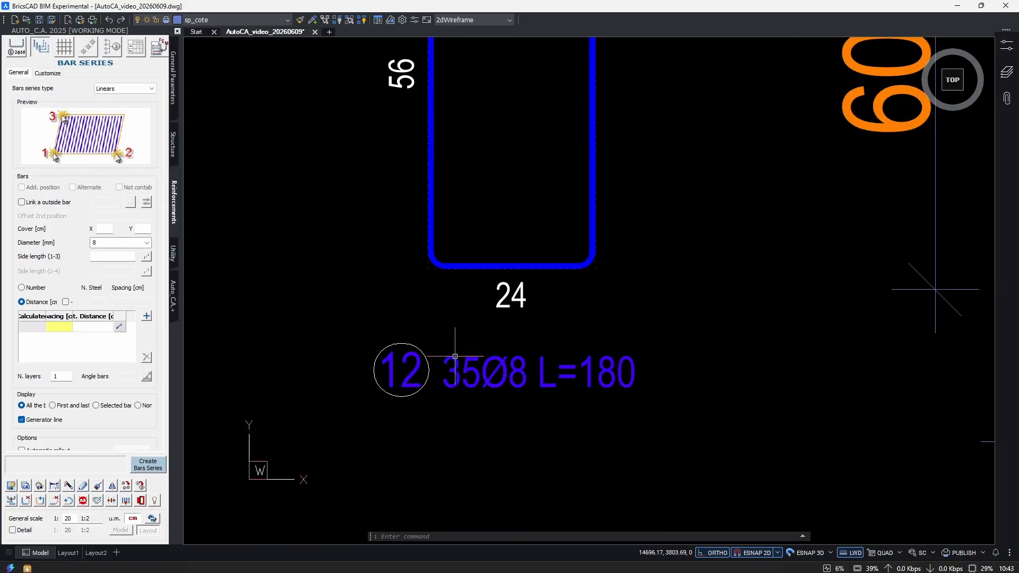
scroll(587, 380, down, 6)
scroll(456, 373, up, 2)
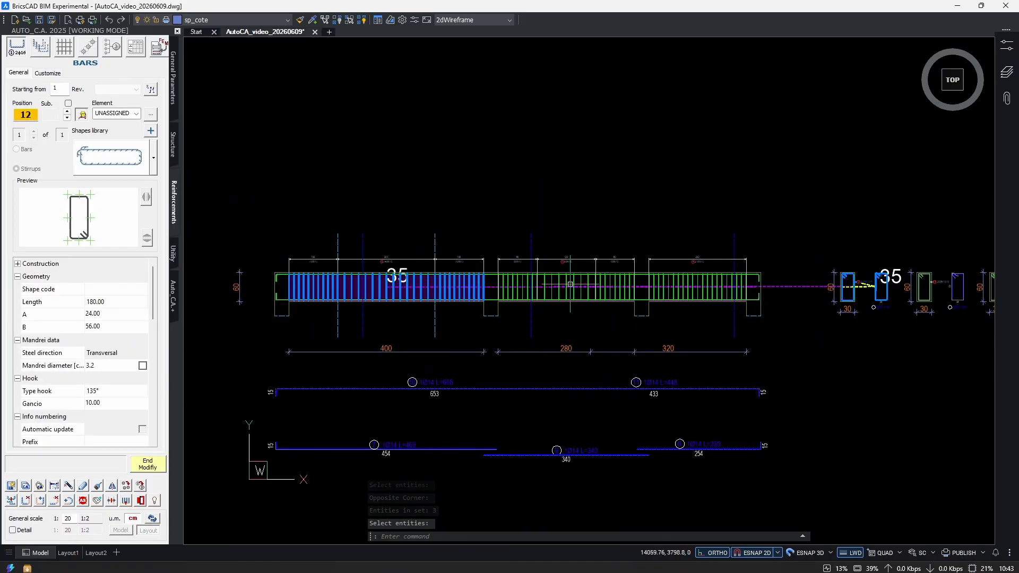
scroll(365, 265, up, 2)
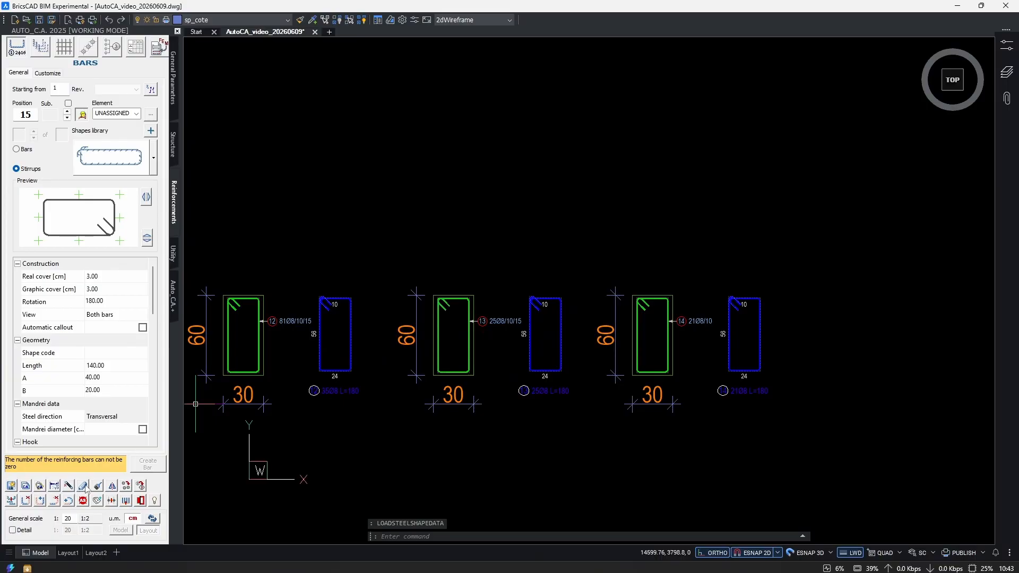
click(83, 486)
click(583, 336)
click(539, 373)
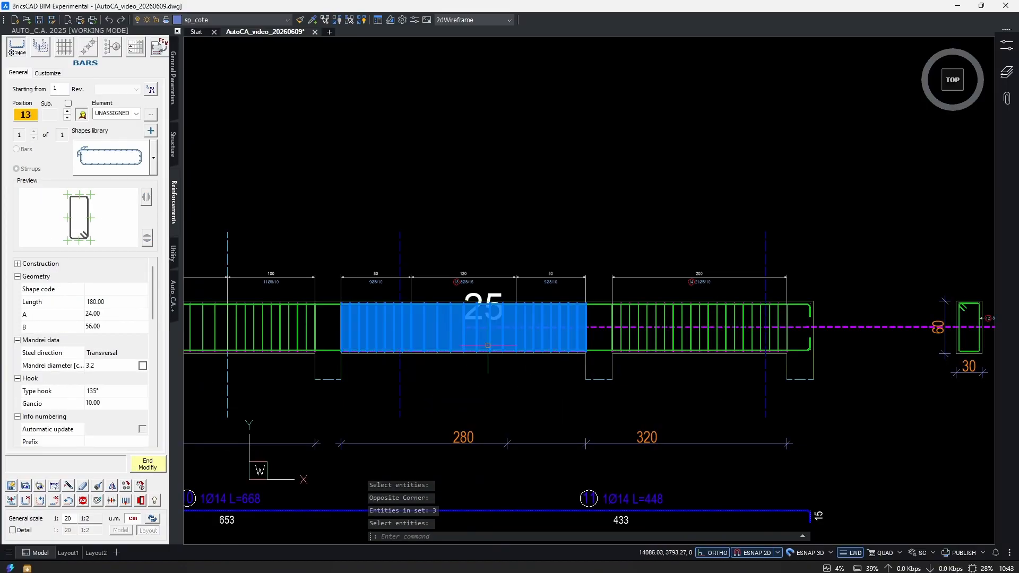
click(148, 463)
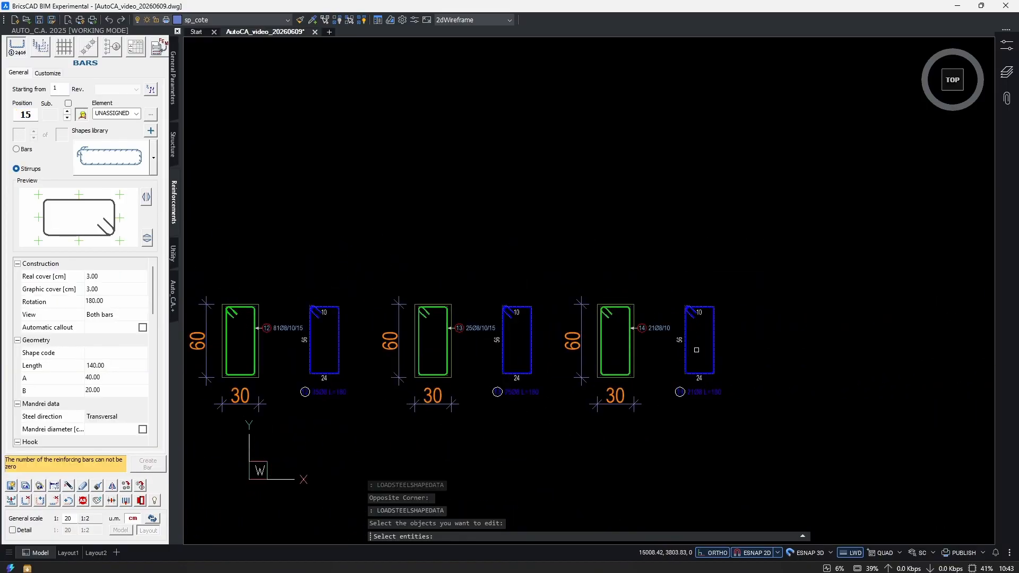
Inspect the link from the extracted stirrup of position 14 to the stirrup series in the third span.
click(733, 340)
click(701, 348)
scroll(700, 348, down, 2)
middle_drag(508, 380, 796, 376)
scroll(452, 340, up, 3)
middle_drag(452, 340, 448, 295)
right_click(448, 295)
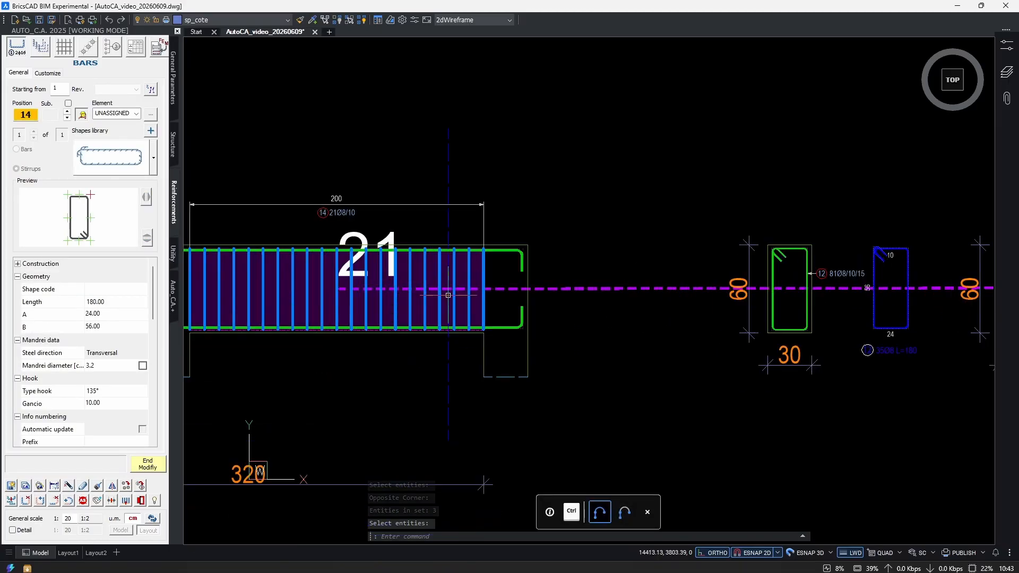
middle_drag(341, 302, 471, 337)
click(151, 465)
Undo the edits back to the single section with its extracted stirrup of position 12.
scroll(541, 353, down, 3)
middle_drag(794, 338, 627, 332)
scroll(651, 336, up, 3)
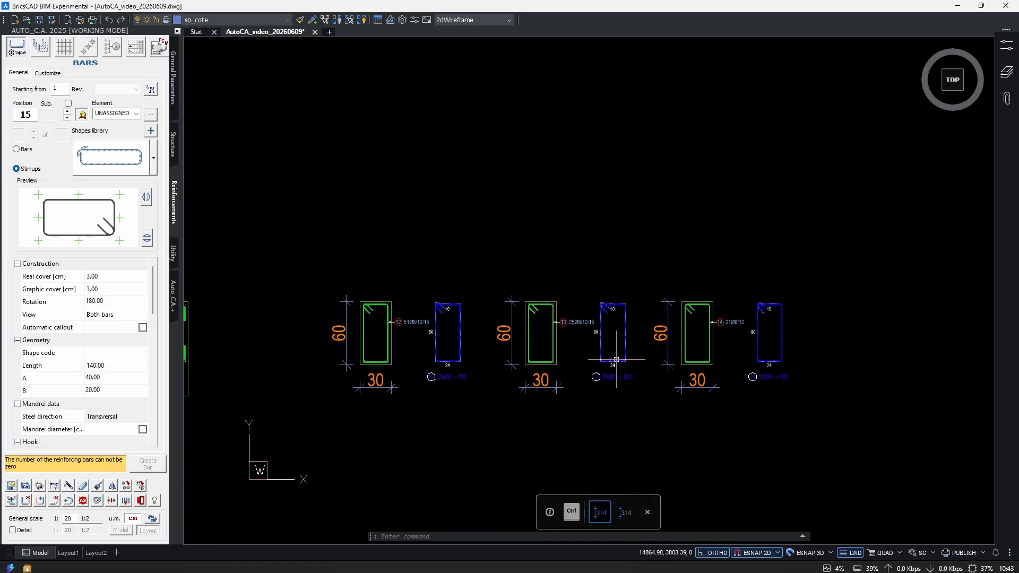
scroll(616, 360, up, 2)
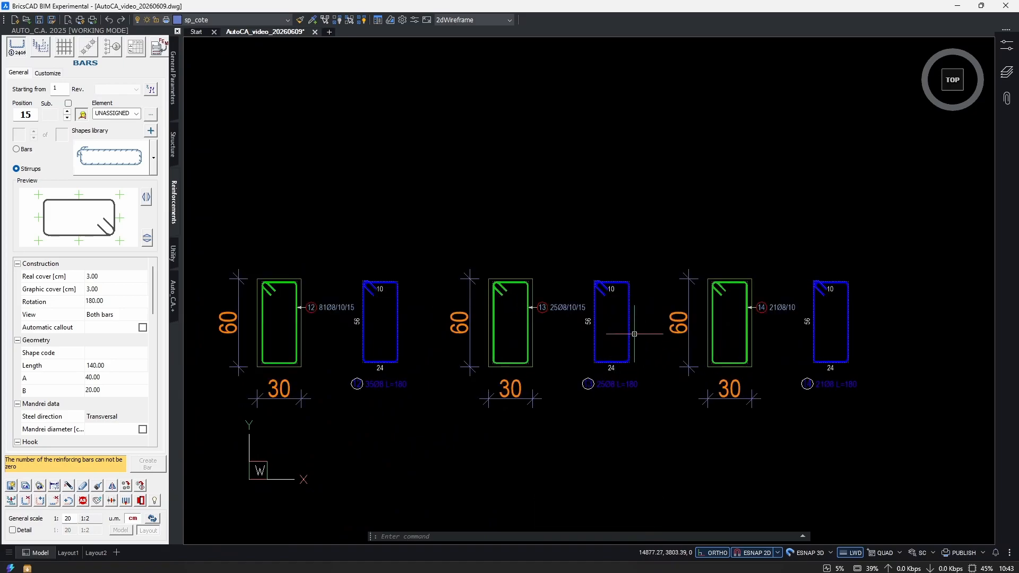
key(ctrl+z)
key(ctrl+z)
key(ctrl+z)
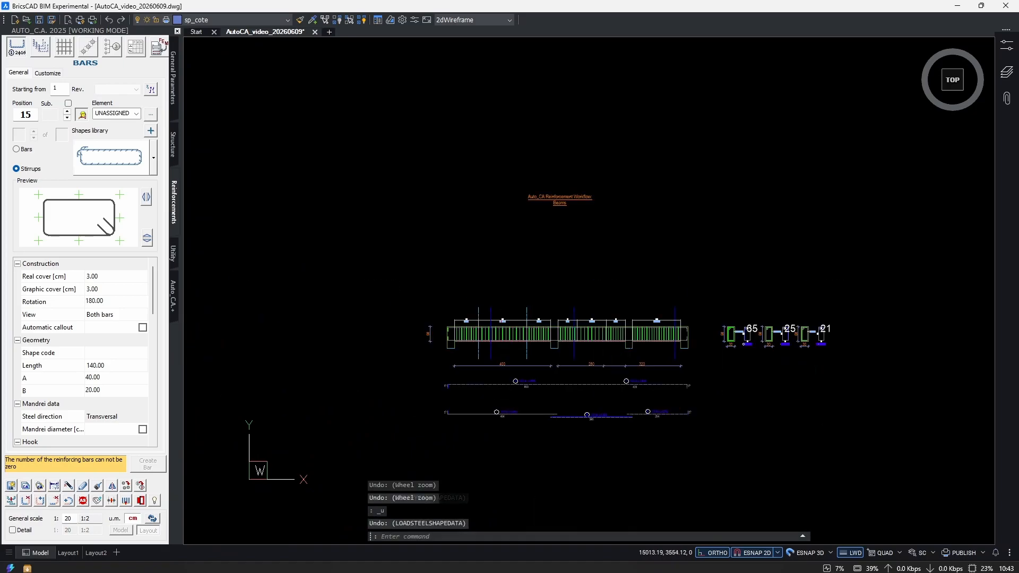
key(ctrl+z)
key(ctrl+z)
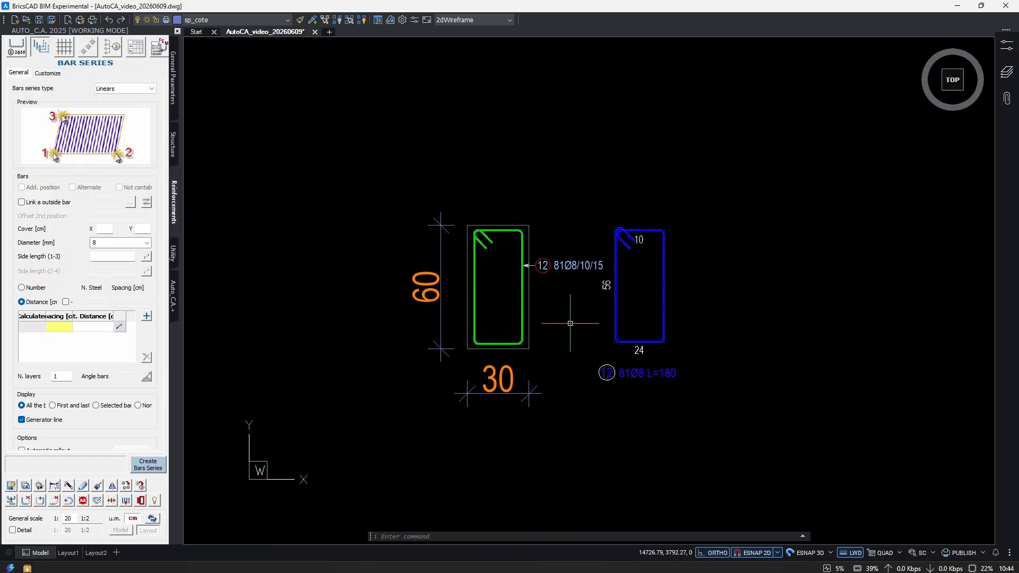
Copy the dimensioned section and its callout twice in line with the original, about 135 cm and 234 cm away, using COP.
text(COP)
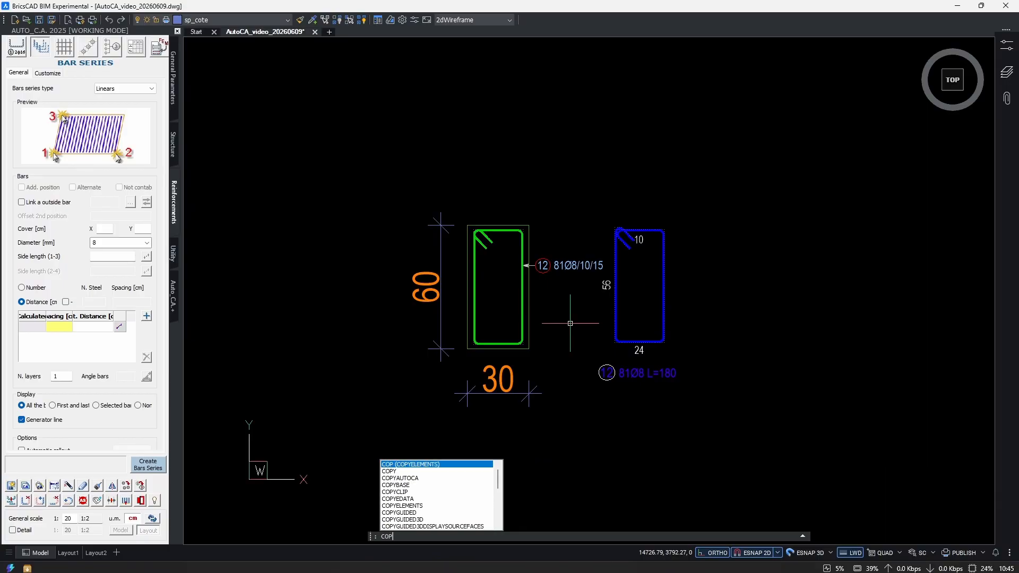
key(Return)
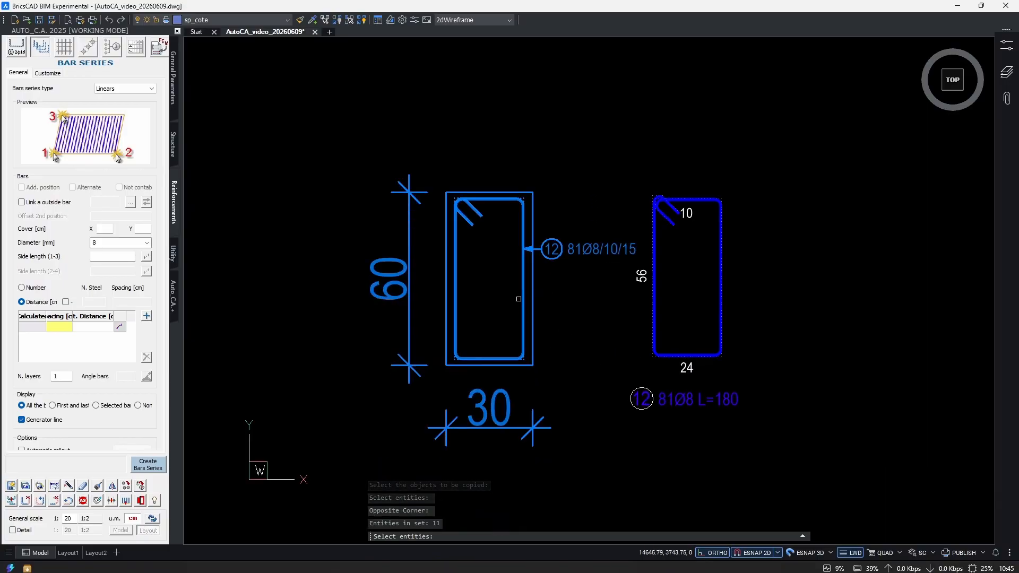
scroll(515, 299, down, 3)
key(Return)
click(514, 399)
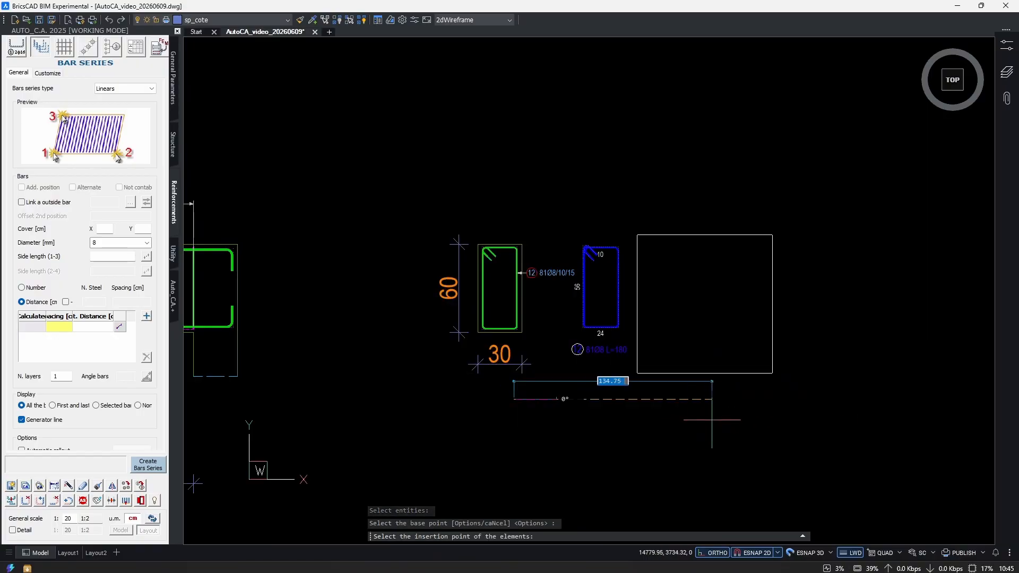
click(712, 399)
middle_drag(854, 424, 756, 427)
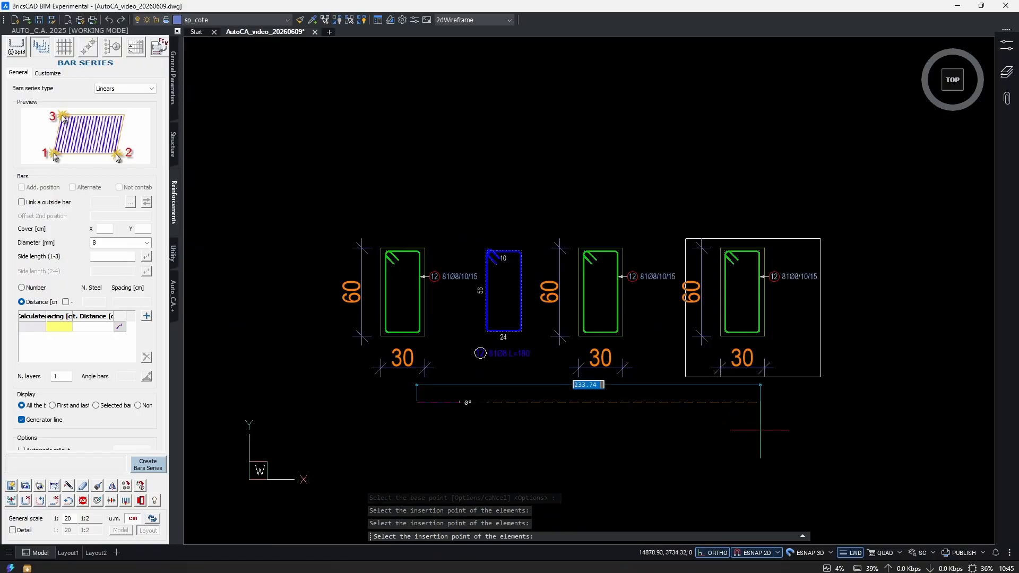
click(760, 430)
key(Return)
scroll(574, 279, down, 2)
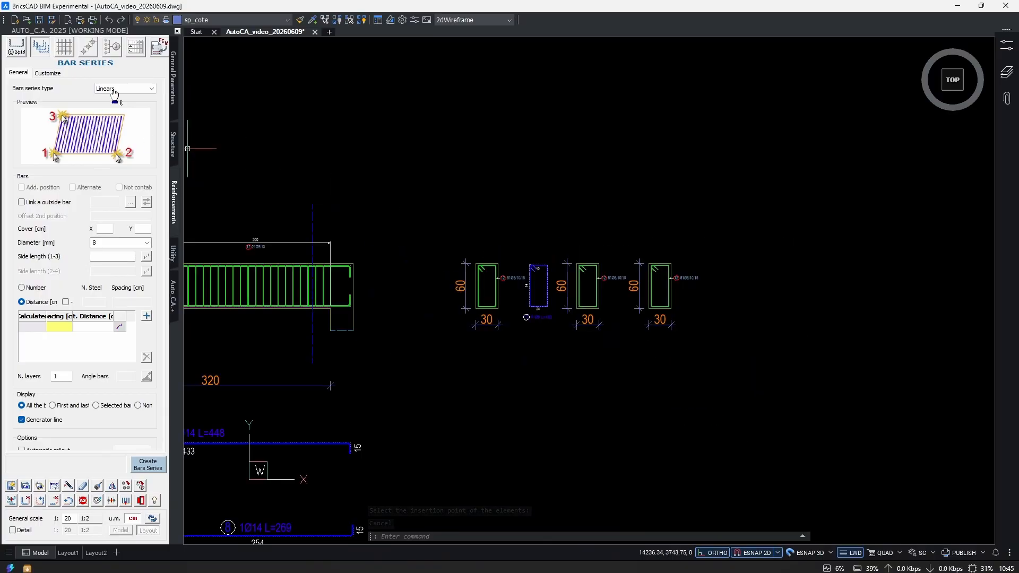
Open the bar schedule settings and set the extraction mode to Selection.
click(135, 47)
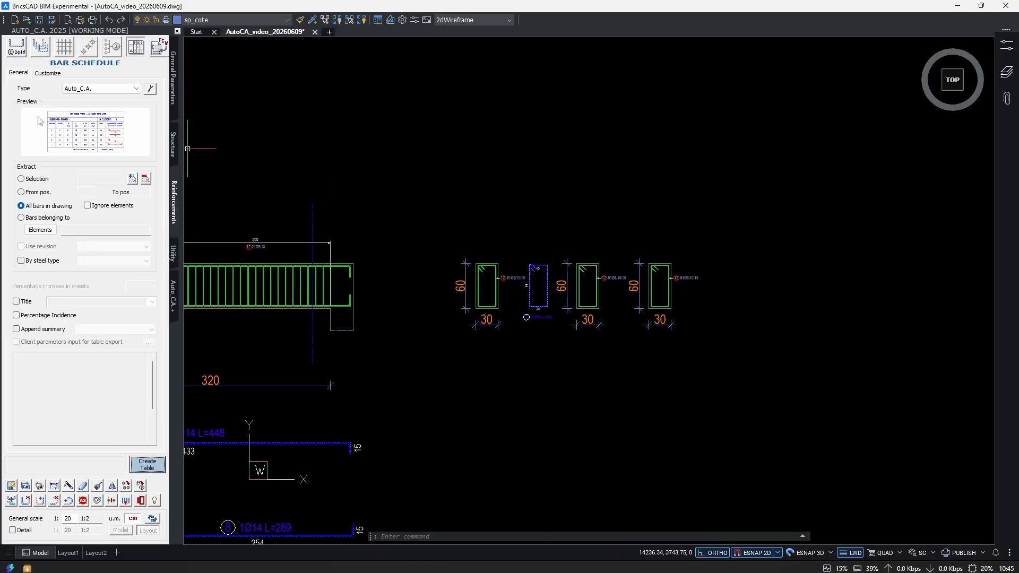
click(37, 180)
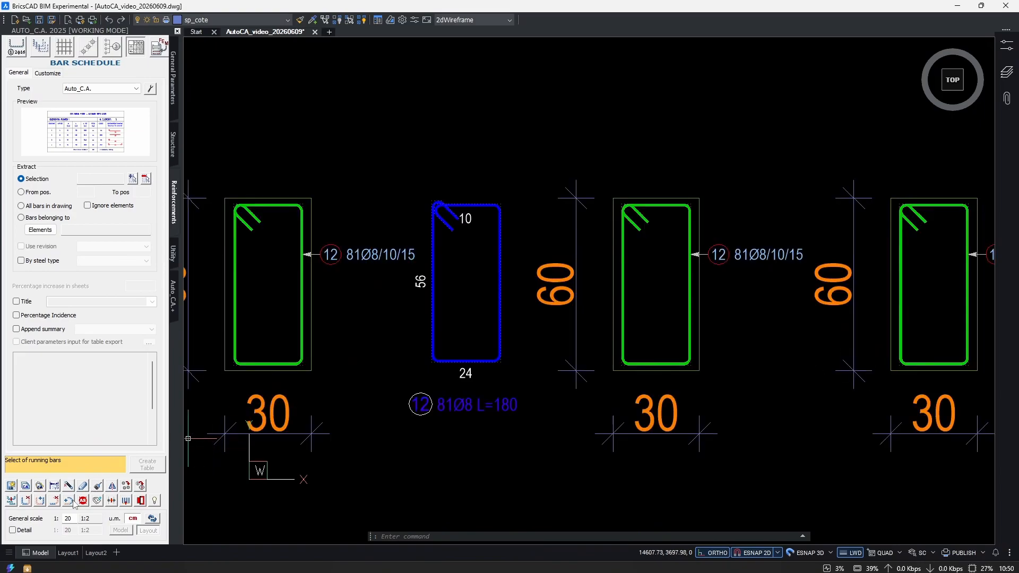
Display the links of the extracted position 12 stirrup and inspect its connections to the three sections and their callouts.
click(98, 487)
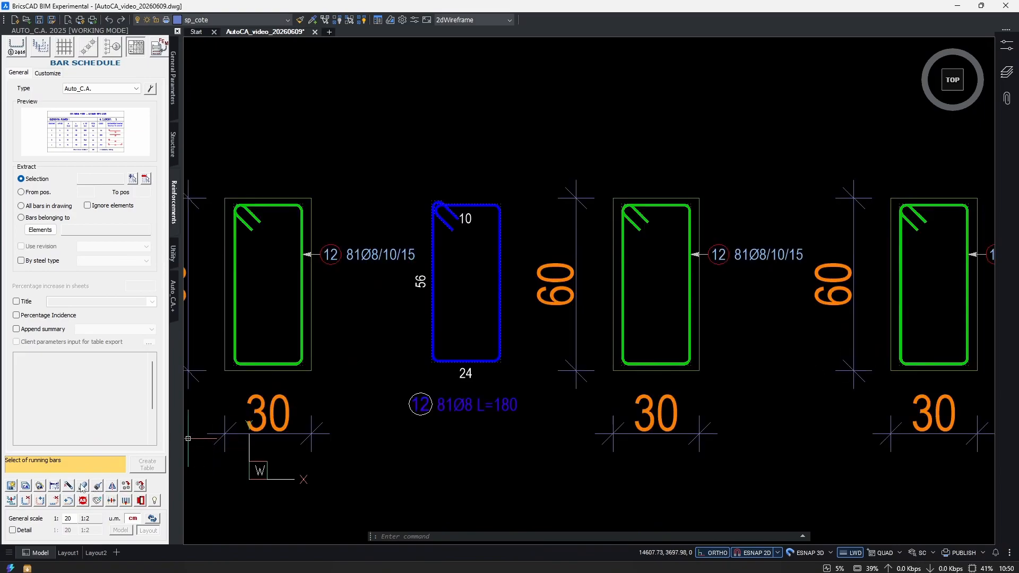
click(518, 303)
click(473, 296)
right_click(473, 296)
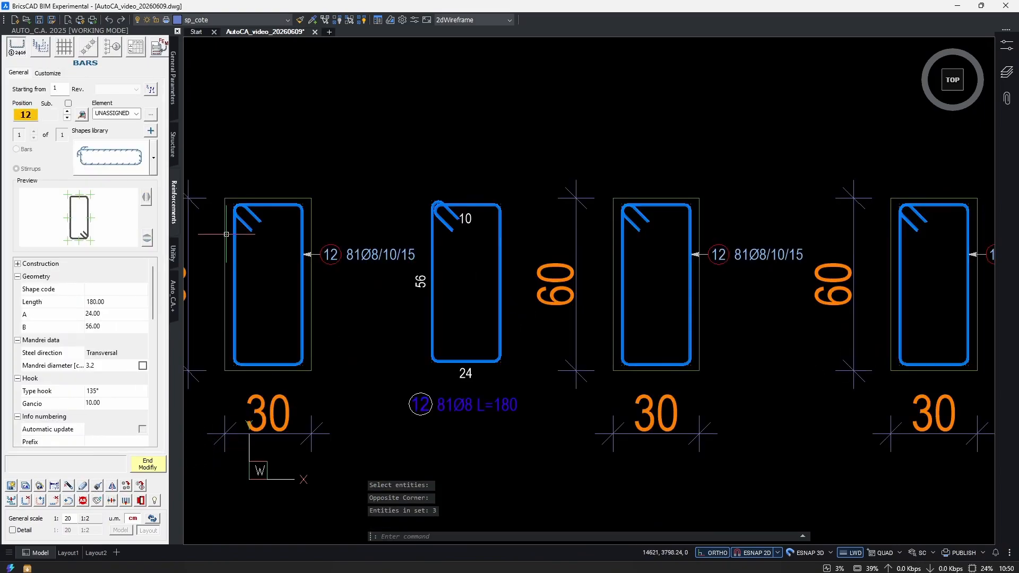
click(82, 114)
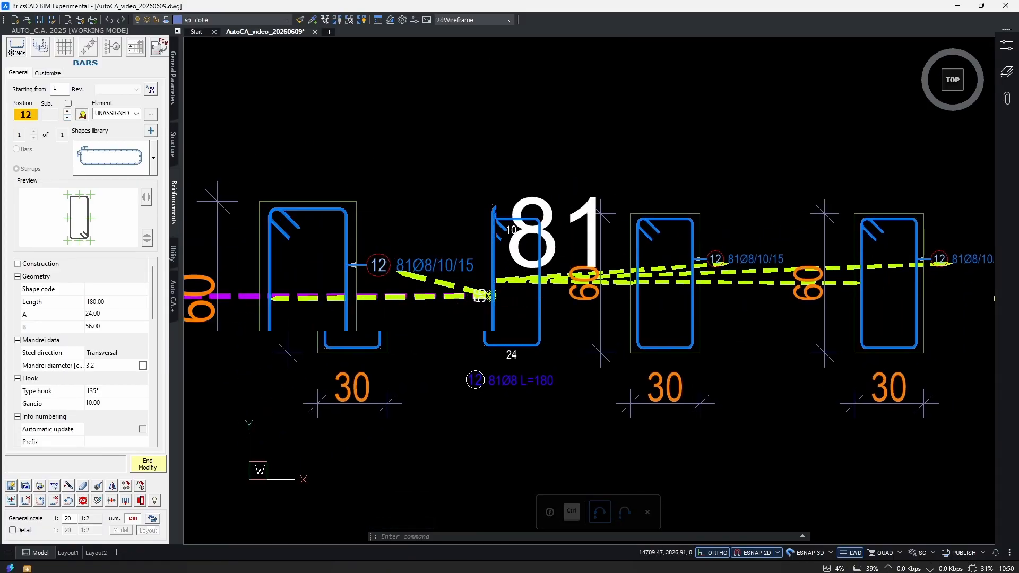
scroll(465, 246, up, 2)
scroll(519, 374, down, 2)
scroll(615, 366, down, 2)
scroll(681, 338, up, 3)
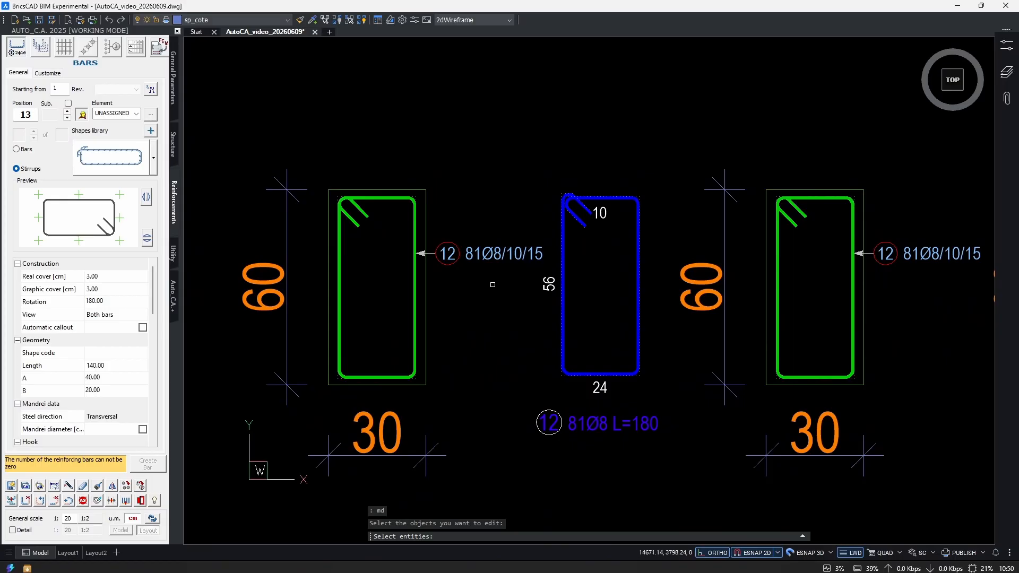
Modify the first section's callout to hide the Tot. bars value.
click(501, 279)
click(447, 221)
right_click(456, 213)
scroll(131, 428, down, 3)
click(135, 414)
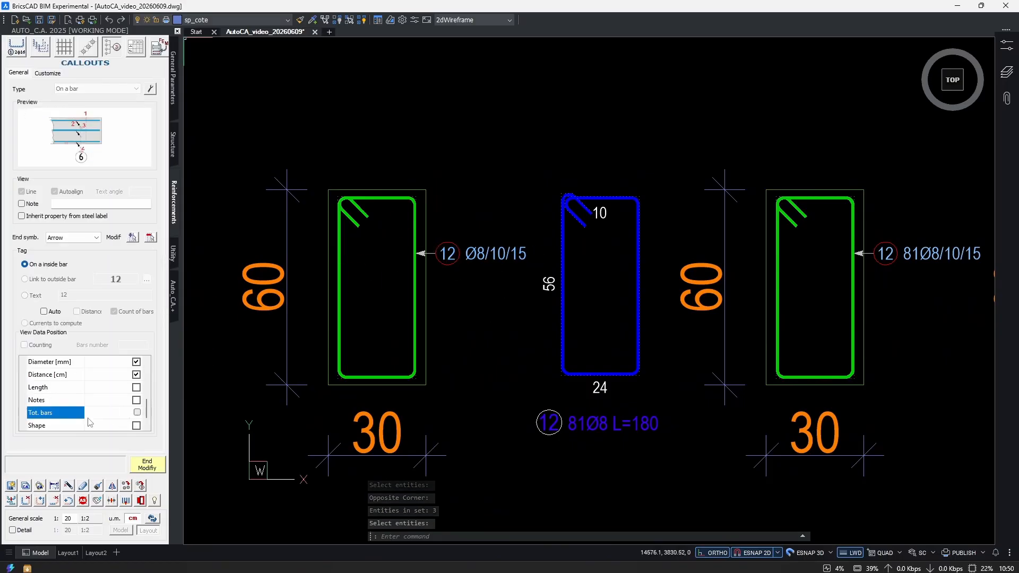
click(143, 467)
Modify the second section's callout with md to hide the Tot. bars value.
middle_drag(596, 336, 411, 332)
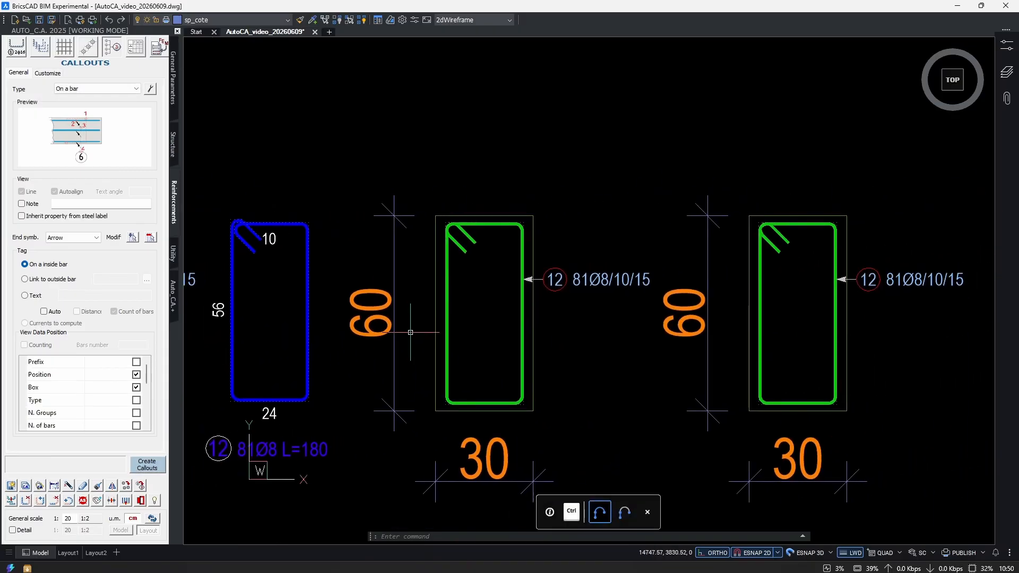
text(md)
key(Return)
click(565, 294)
click(506, 247)
key(Return)
scroll(101, 395, down, 3)
click(137, 413)
click(147, 466)
Modify the third section's callout with md to hide the Tot. bars value.
middle_drag(742, 302, 573, 306)
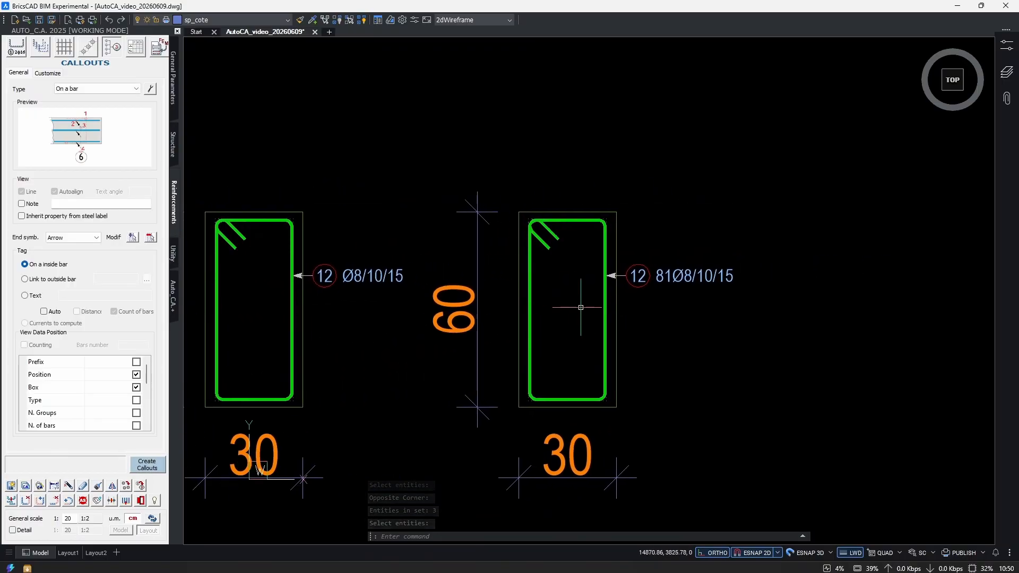
text(md)
key(Return)
click(741, 304)
click(703, 258)
key(Return)
scroll(127, 407, down, 3)
Review the stirrup series along the three spans of the beam elevation and the three sections beside it.
middle_drag(367, 384, 682, 316)
scroll(683, 317, down, 6)
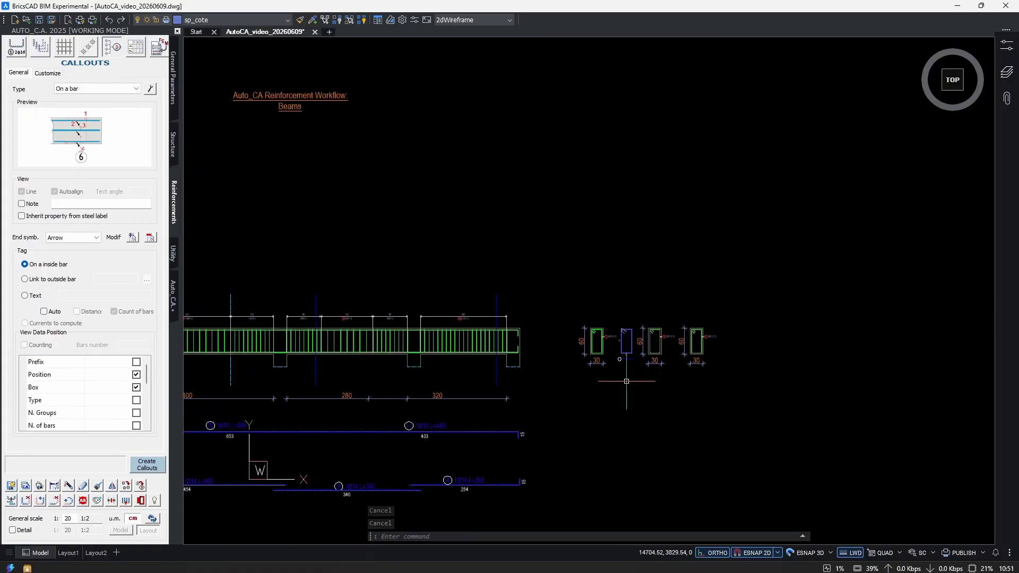
middle_drag(459, 393, 619, 352)
scroll(466, 331, up, 1)
middle_drag(345, 346, 458, 317)
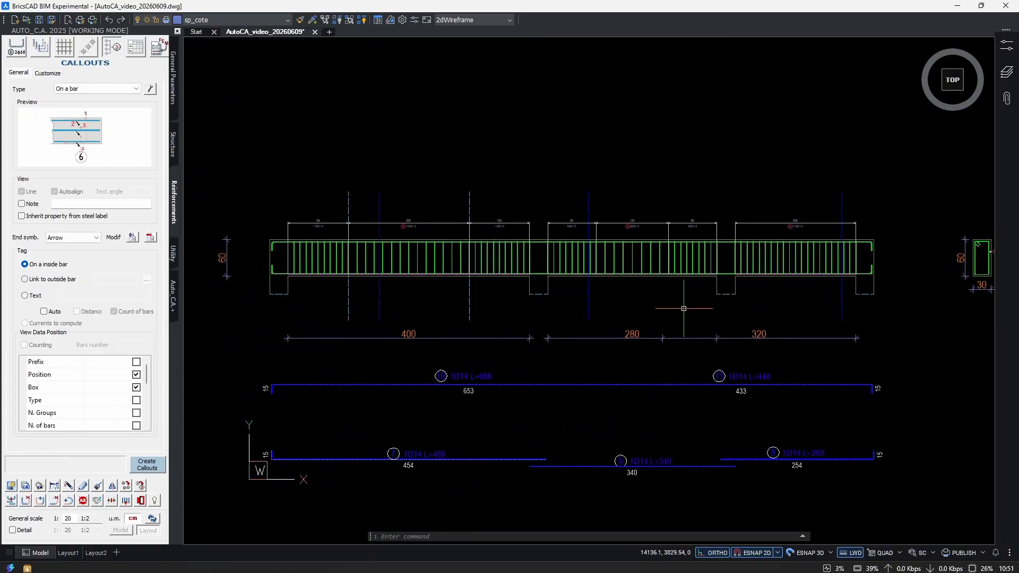
middle_drag(681, 307, 564, 329)
scroll(661, 327, down, 2)
scroll(929, 286, up, 3)
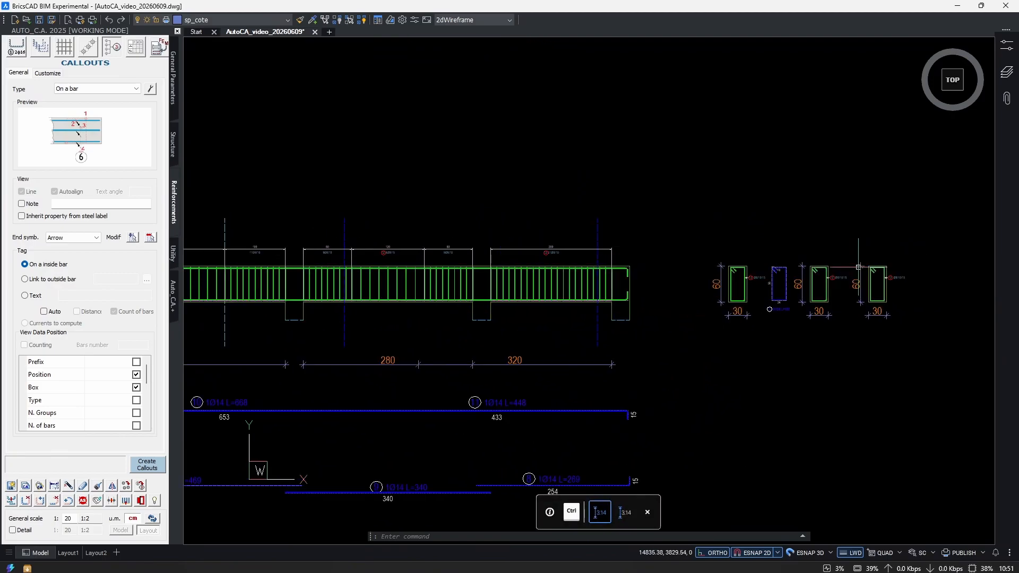
middle_drag(607, 294, 884, 285)
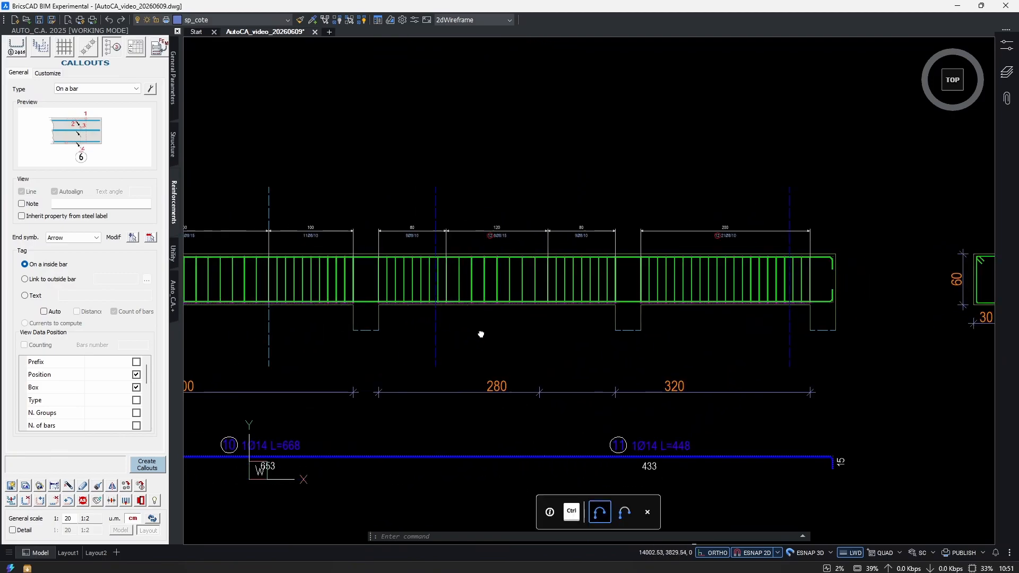
middle_drag(457, 334, 729, 343)
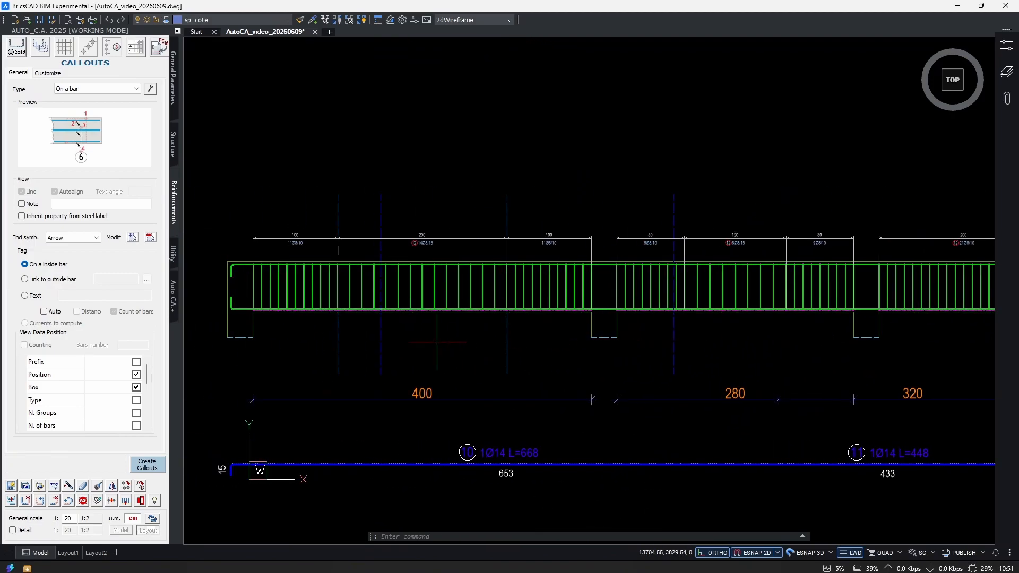
Add the text mark 1 beside the section line in the beam's first span.
text(text)
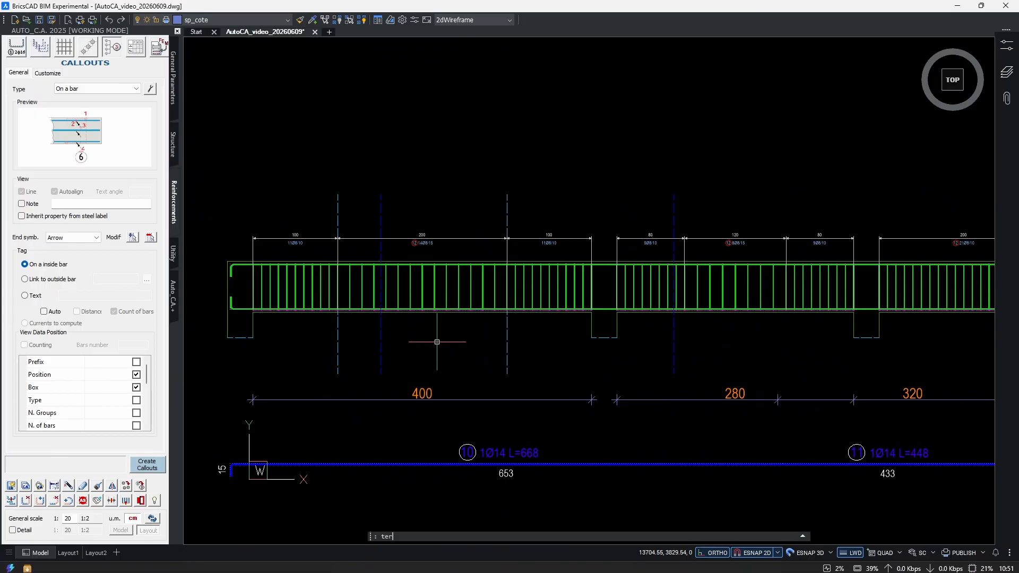
key(Return)
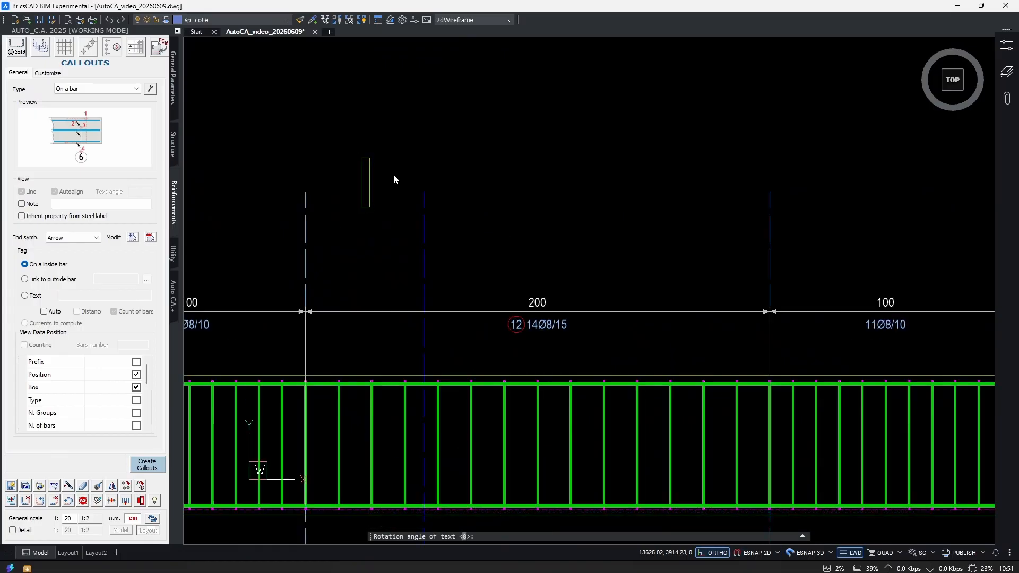
text(1)
click(477, 183)
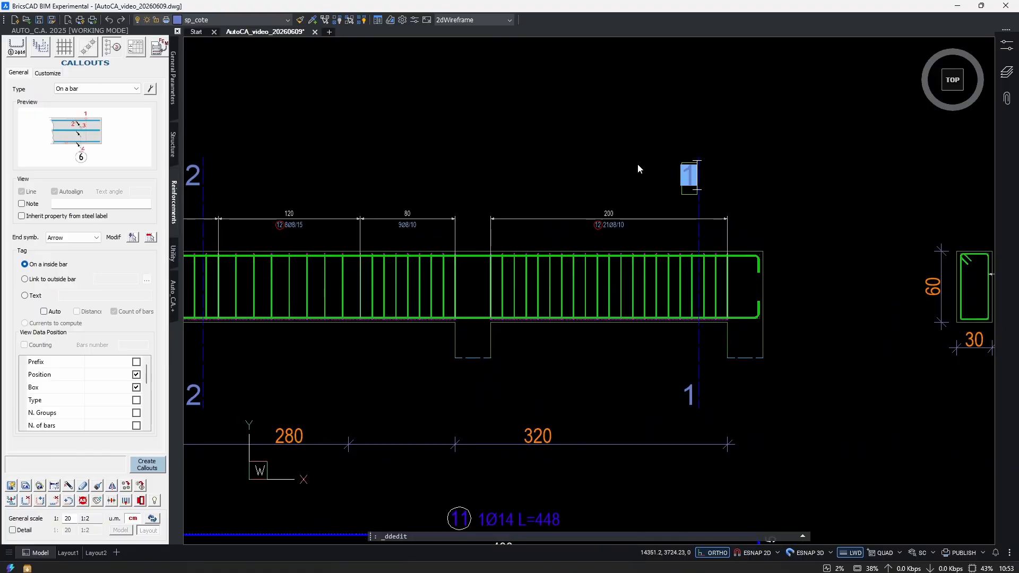
Change the upper and lower section marks on the third span's section line to 3.
text(3)
key(Return)
click(688, 392)
text(3)
key(Return)
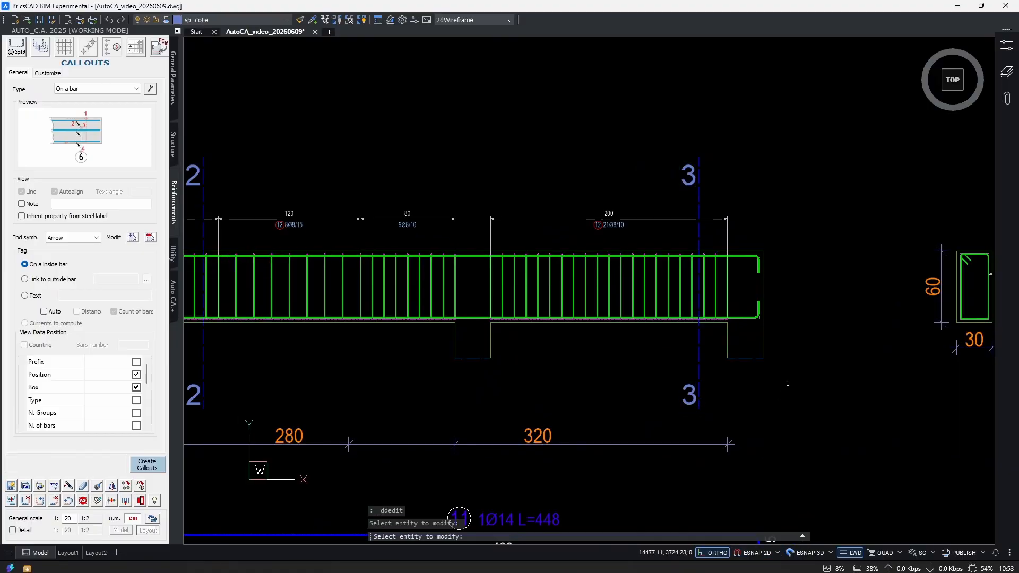
scroll(619, 387, down, 6)
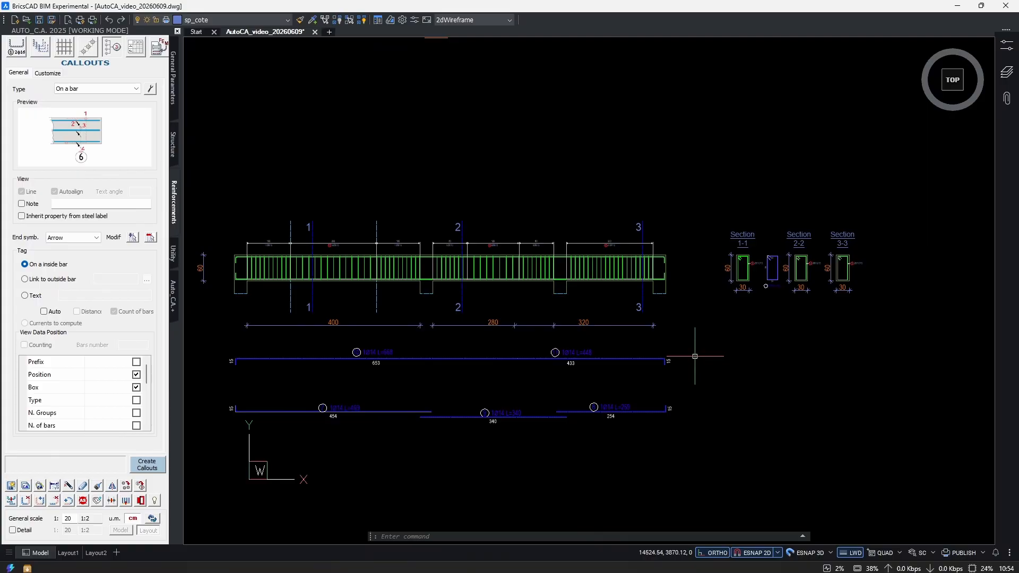
Set up aligned section bars linked to outside bar 7.
click(88, 46)
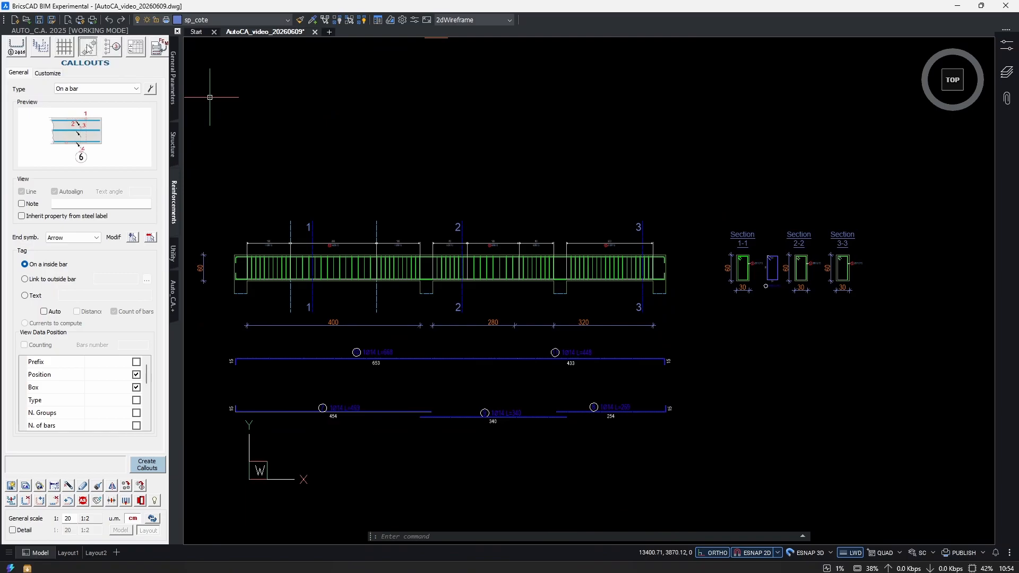
click(83, 94)
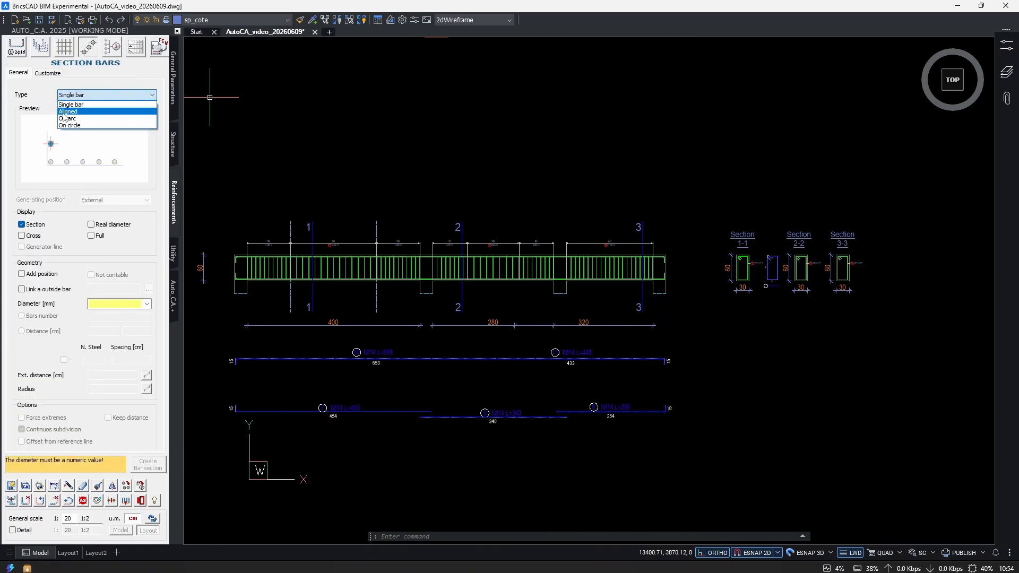
click(65, 112)
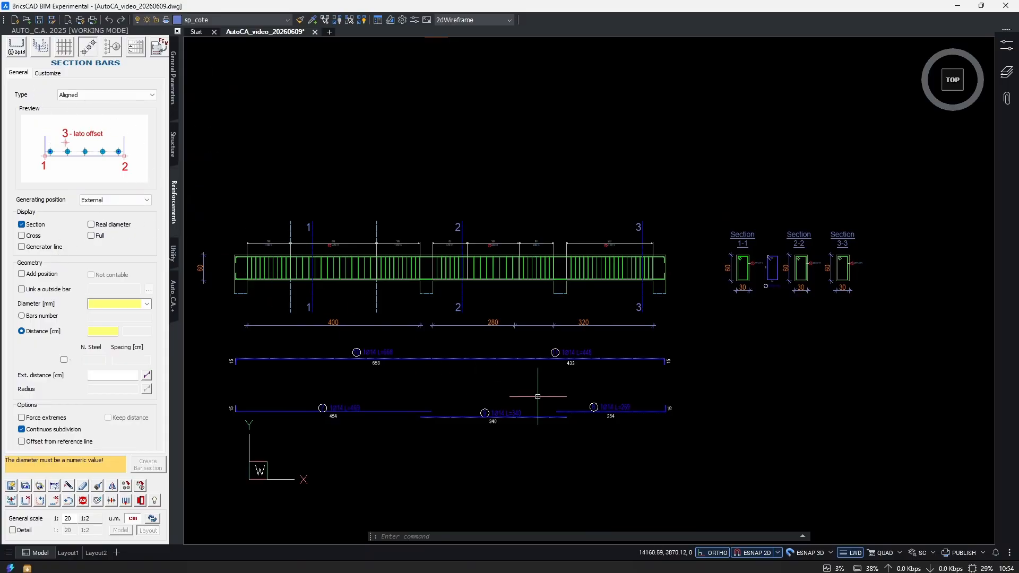
scroll(531, 404, up, 4)
scroll(601, 382, down, 2)
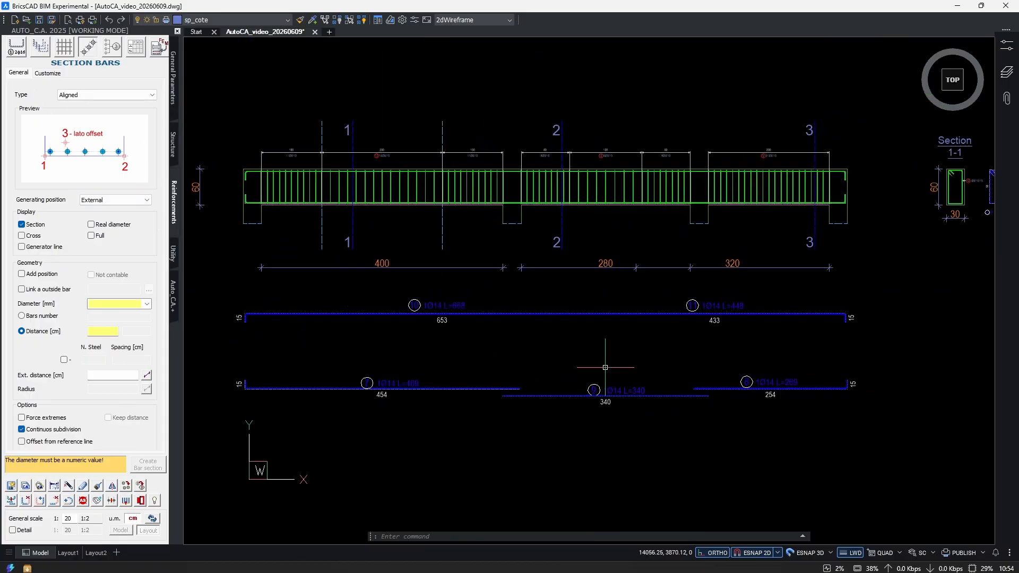
scroll(792, 336, down, 2)
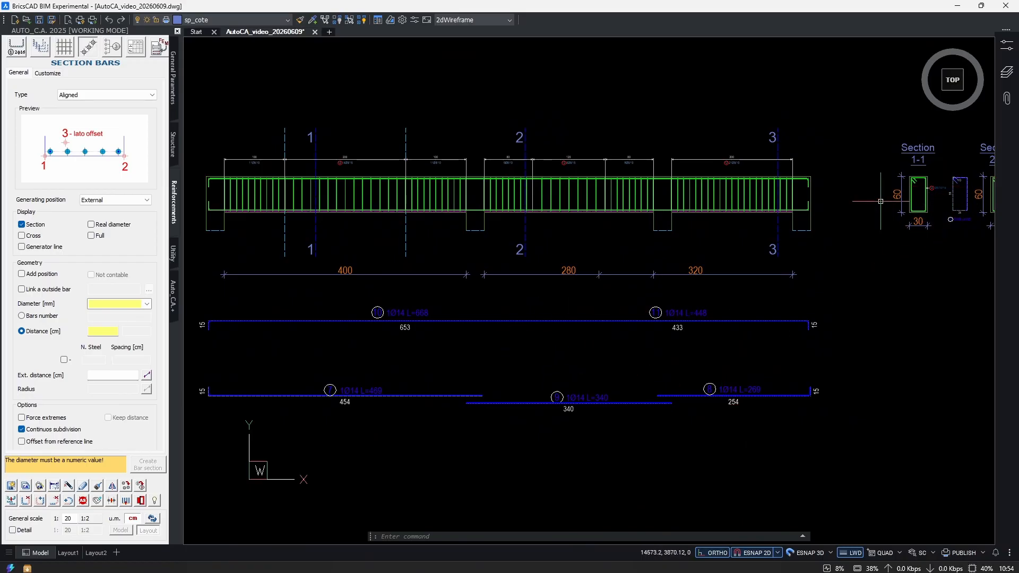
click(22, 289)
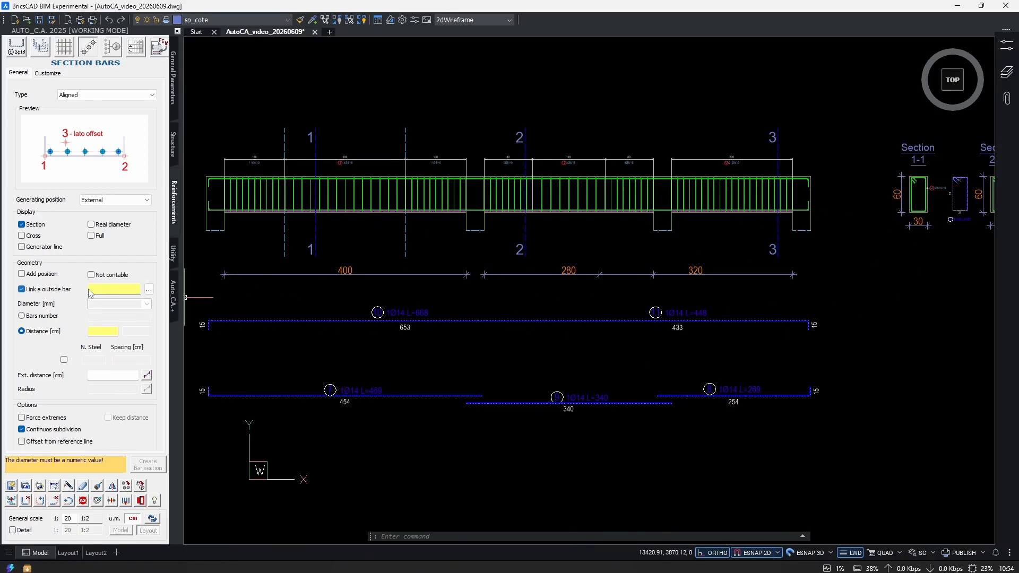
click(149, 289)
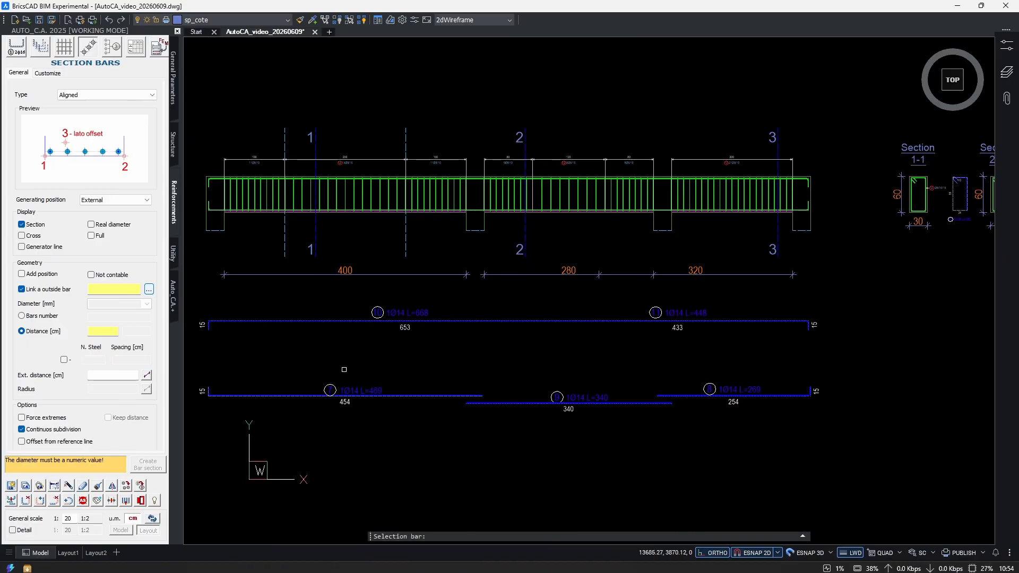
scroll(302, 385, up, 3)
click(353, 374)
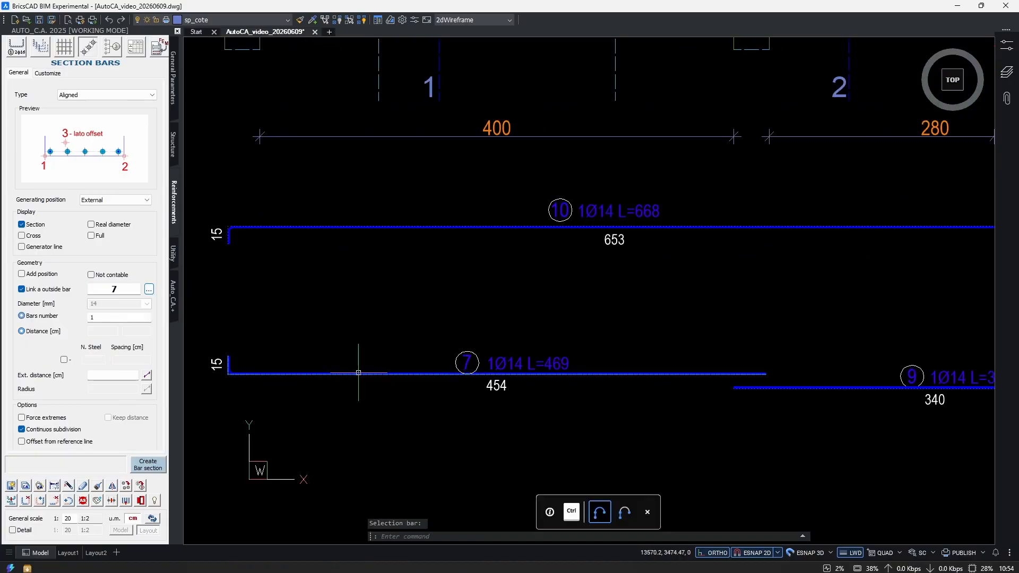
scroll(372, 324, down, 3)
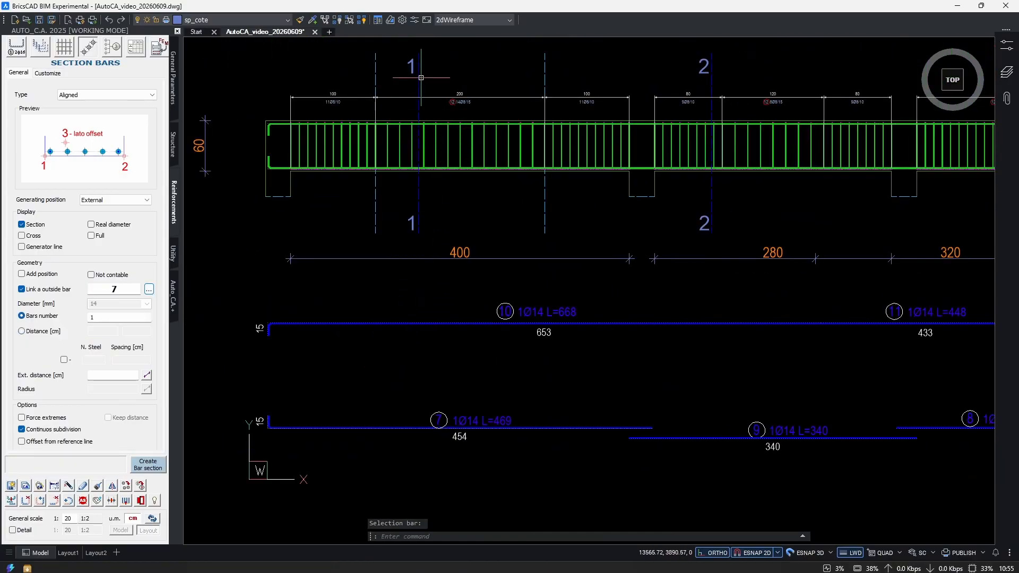
Create 4 section bars with forced extremes and no continuous subdivision along the bottom inside the stirrup of section 1-1.
middle_drag(388, 331, 245, 297)
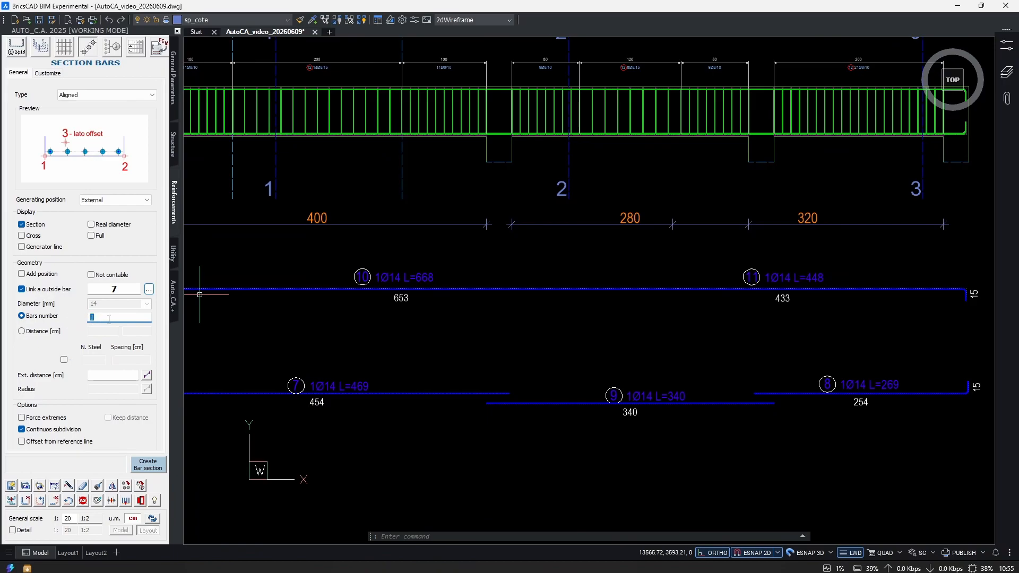
scroll(103, 361, down, 2)
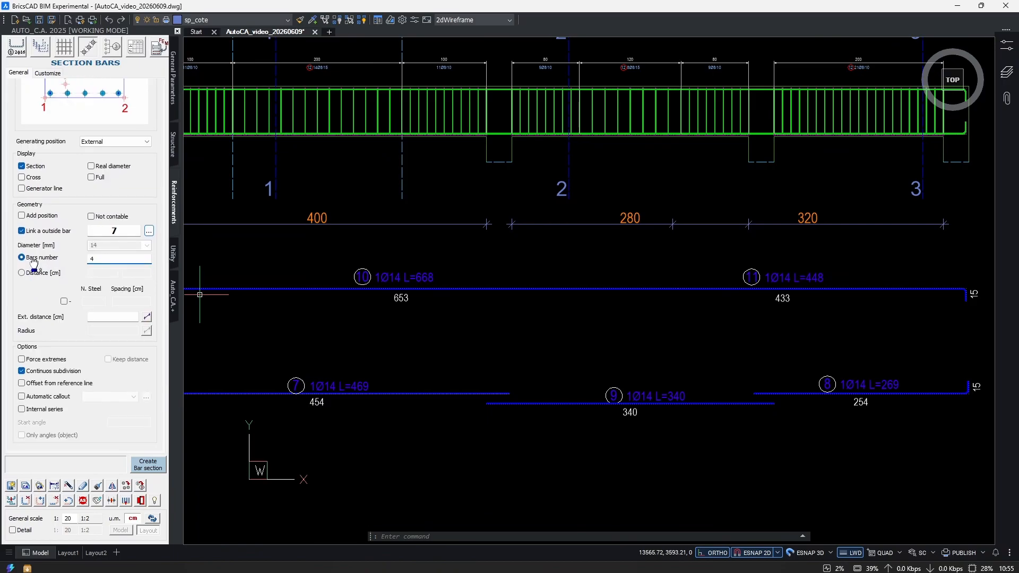
click(52, 372)
click(148, 465)
middle_drag(677, 339, 423, 378)
scroll(425, 377, down, 3)
scroll(654, 269, up, 14)
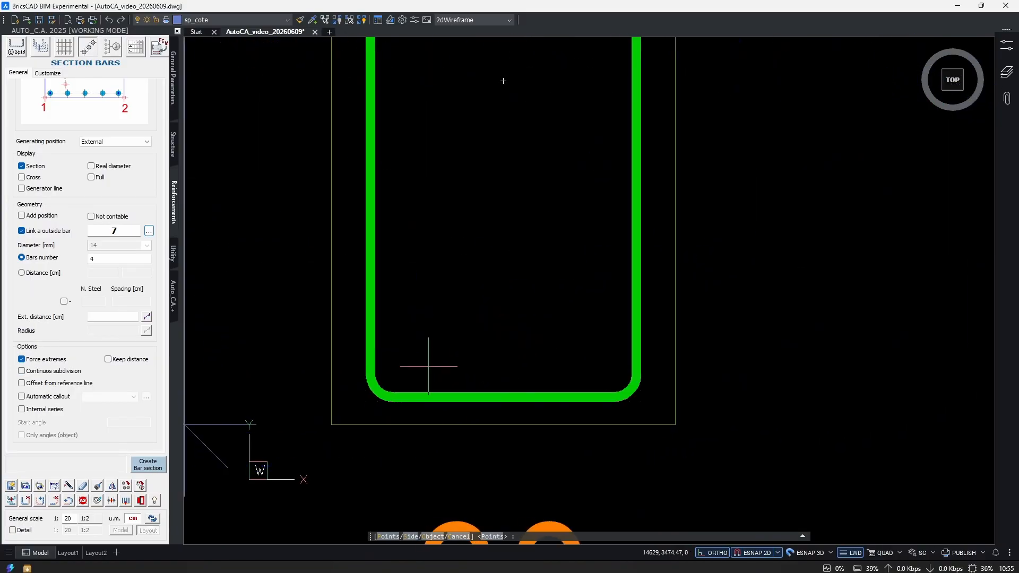
click(393, 374)
click(613, 372)
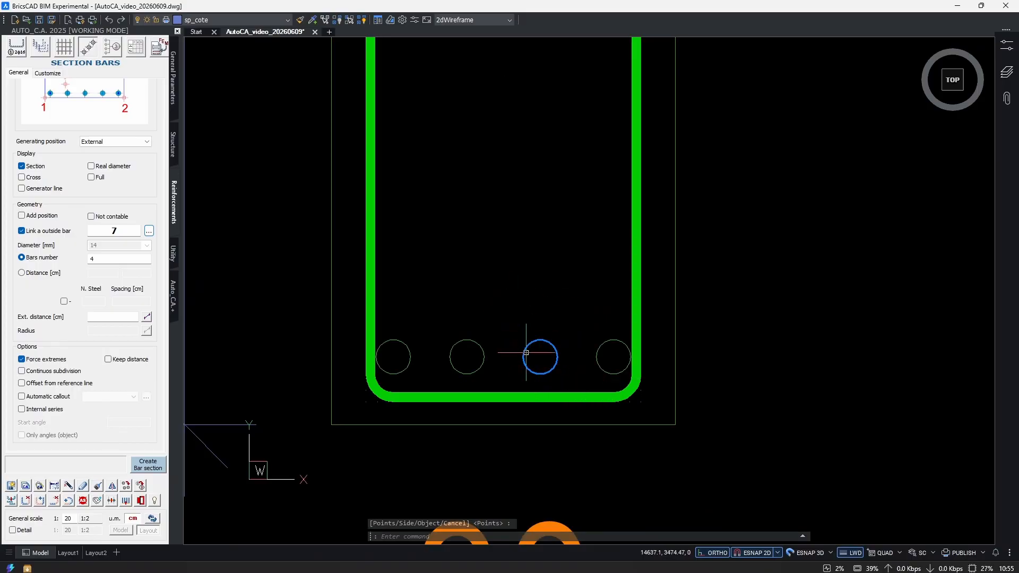
Modify the four bottom bars of section 1-1 to display the generator line and real diameter.
scroll(525, 375, down, 4)
scroll(522, 386, up, 4)
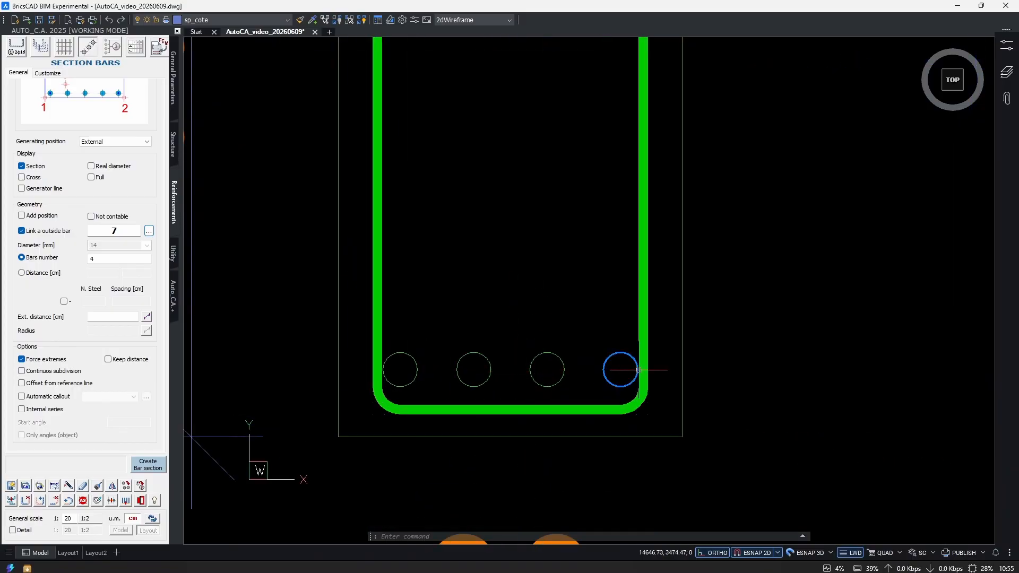
click(84, 486)
click(619, 336)
click(410, 376)
scroll(512, 414, down, 4)
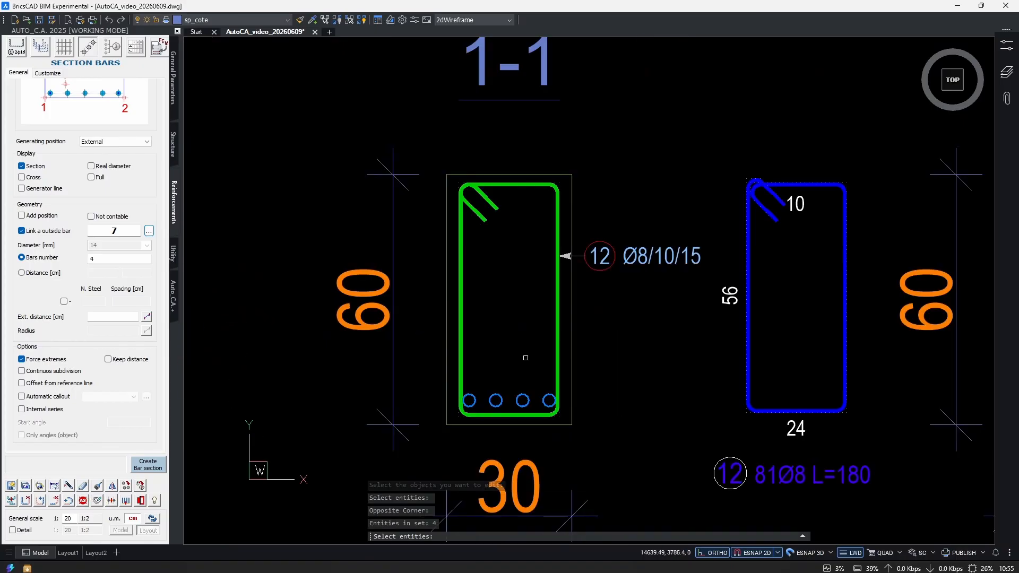
scroll(519, 410, up, 4)
middle_drag(491, 342, 490, 342)
scroll(490, 342, down, 3)
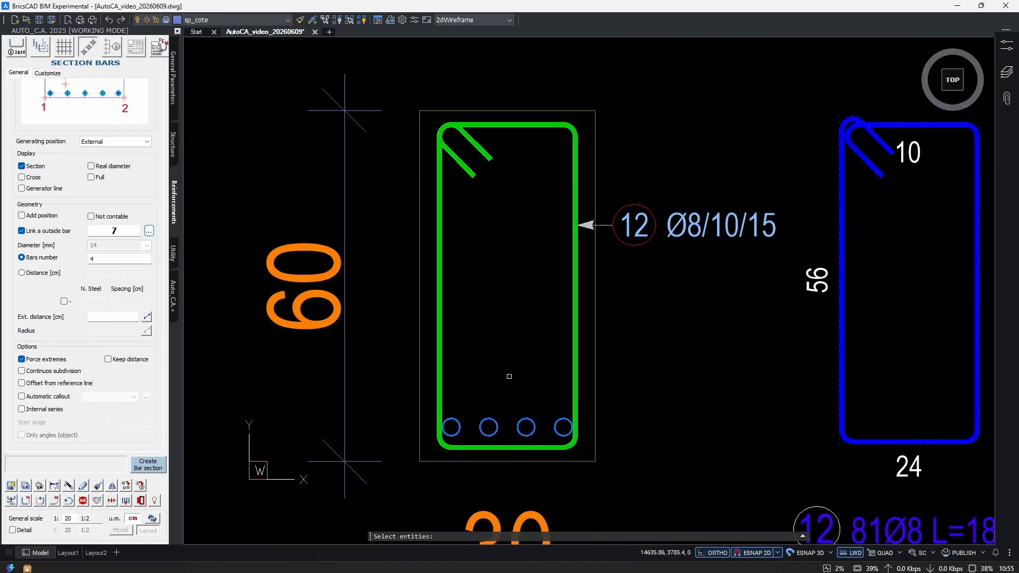
key(Return)
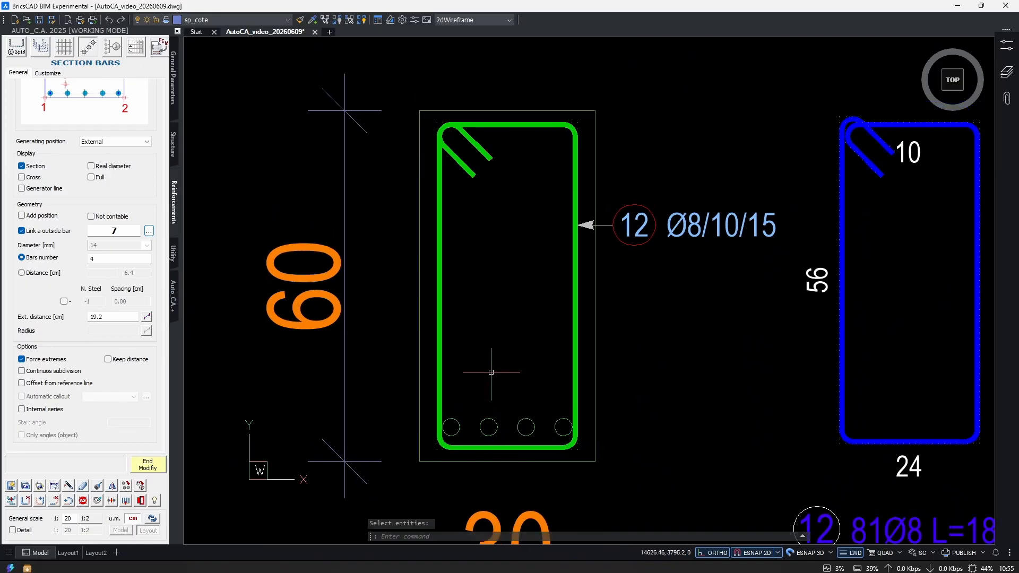
click(21, 188)
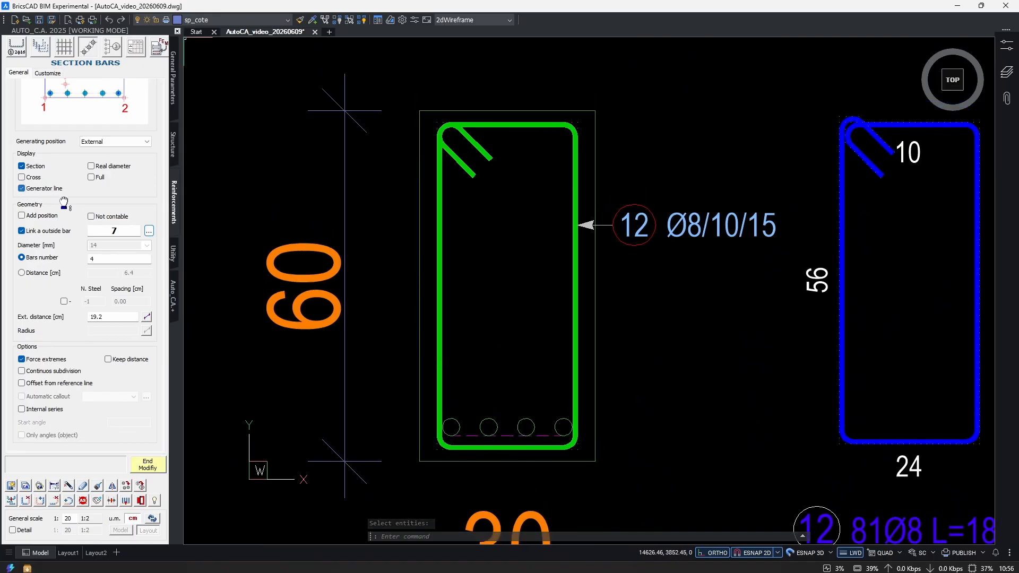
click(92, 166)
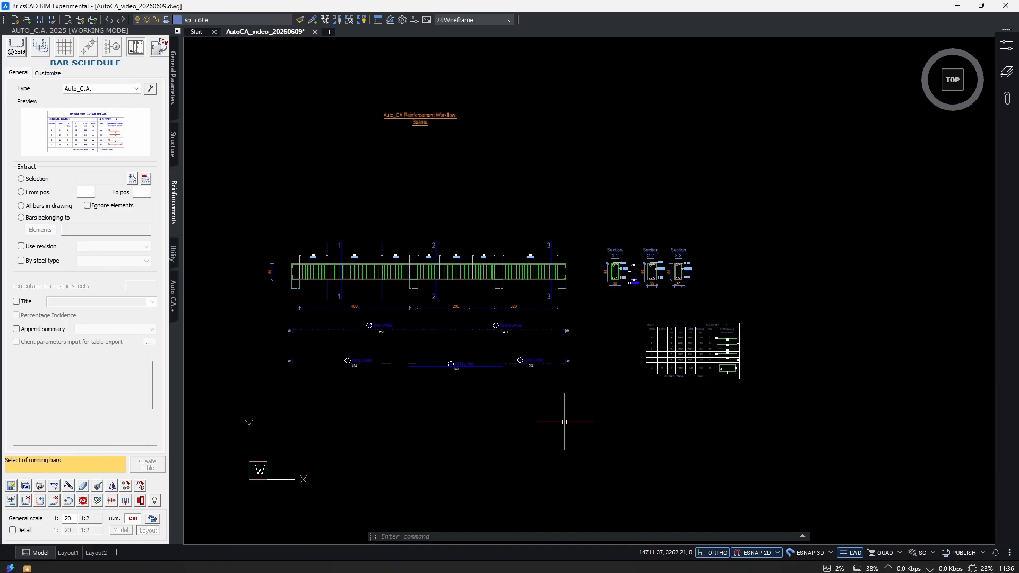
Copy the beam elevation, its extracted bars and the three sections to the empty area below the original.
key(Escape)
key(Escape)
key(Escape)
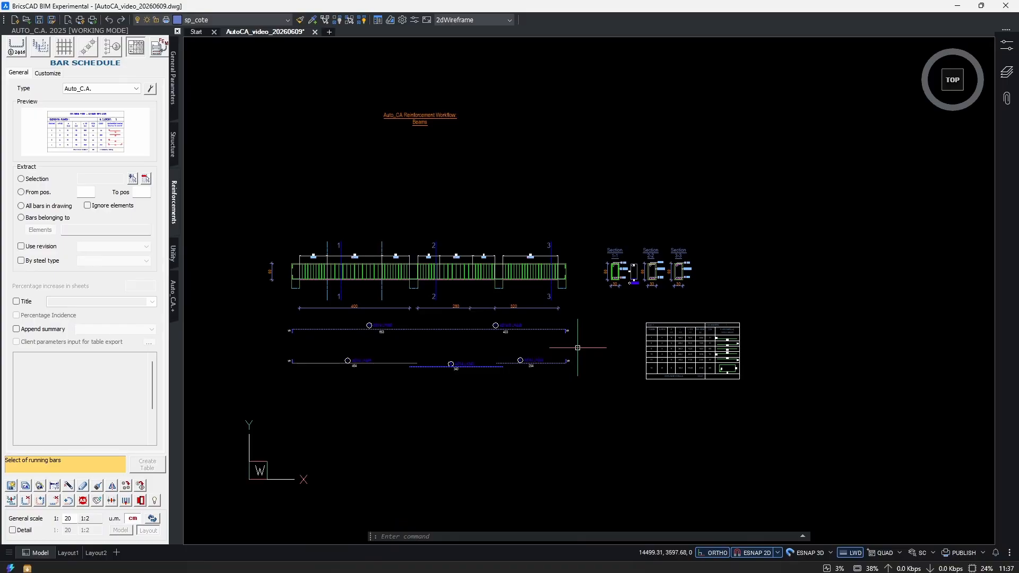
text(cop)
key(Return)
click(753, 229)
click(598, 300)
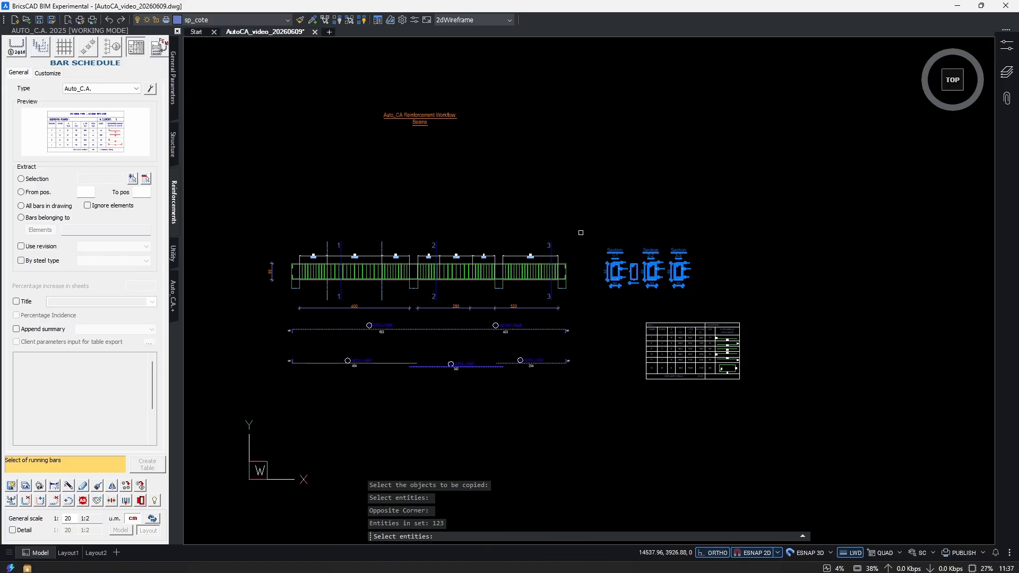
click(593, 204)
click(237, 410)
middle_drag(489, 363, 467, 349)
scroll(467, 350, down, 2)
middle_drag(523, 388, 500, 398)
middle_drag(472, 293, 512, 342)
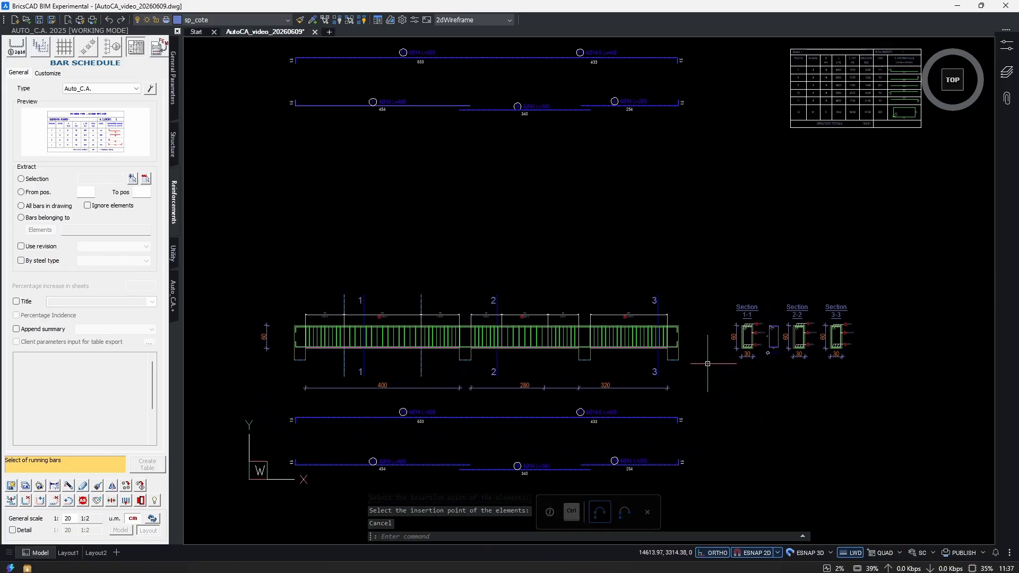
Renumber the copied beam's section marks and section titles from 1, 2 and 3 to 4, 5 and 6.
scroll(795, 394, up, 4)
scroll(795, 323, up, 4)
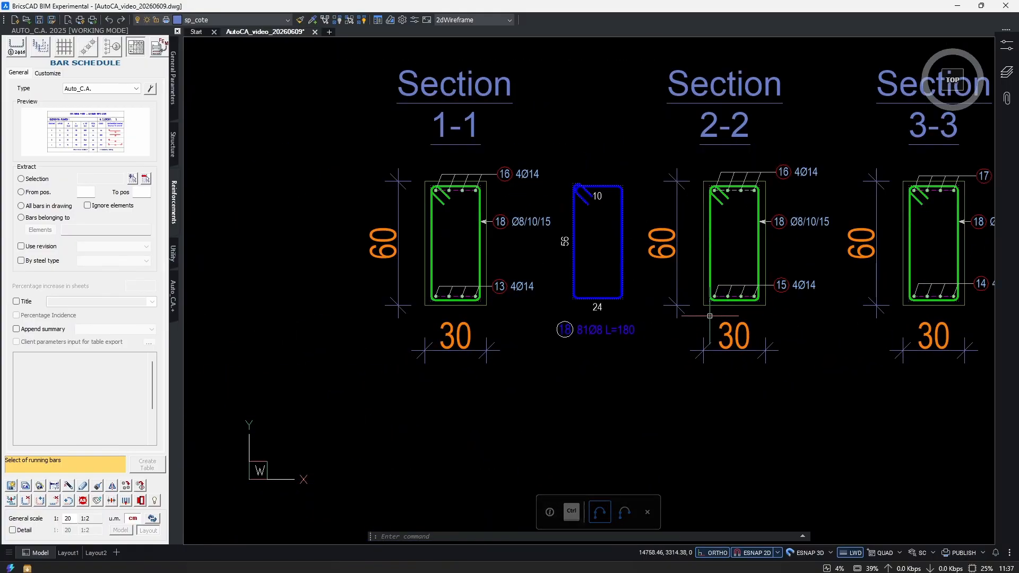
scroll(621, 340, down, 6)
scroll(438, 244, up, 5)
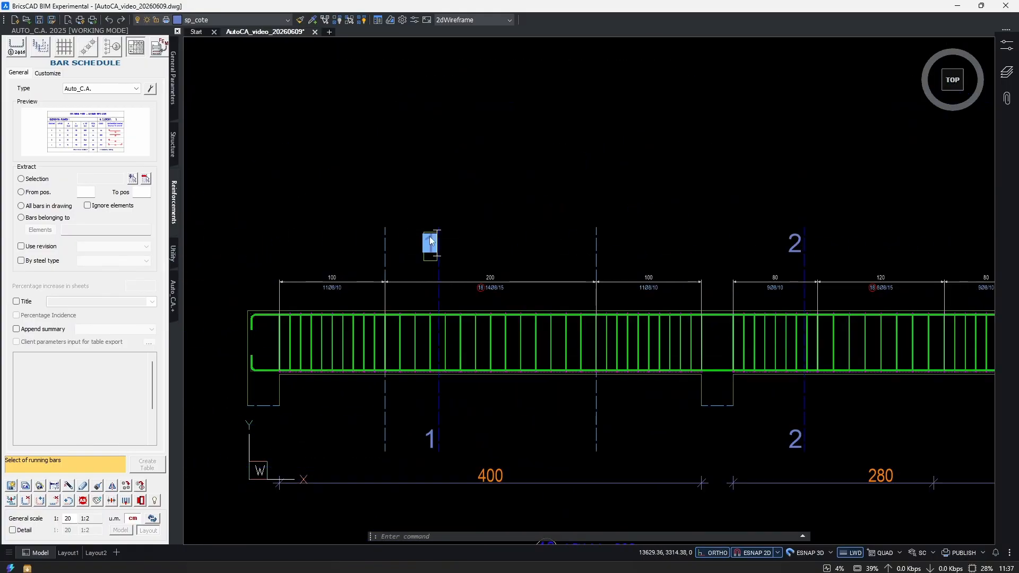
text(4)
key(Return)
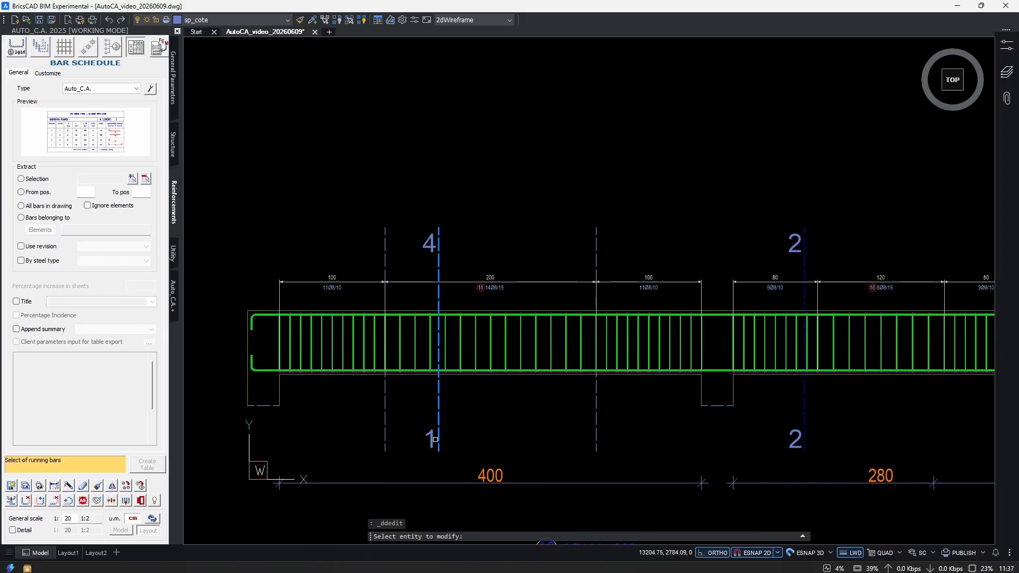
scroll(491, 434, down, 4)
key(Escape)
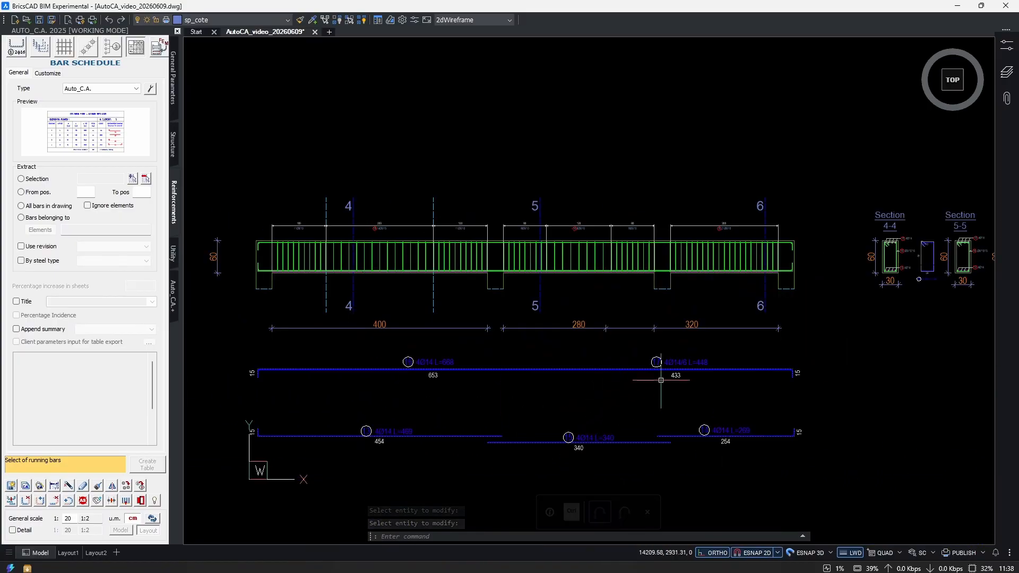
Stretch the top side of the copied beam elevation and sections 4-4, 5-5 and 6-6 down by 30 cm, accepting the shape warning.
middle_drag(623, 305, 553, 339)
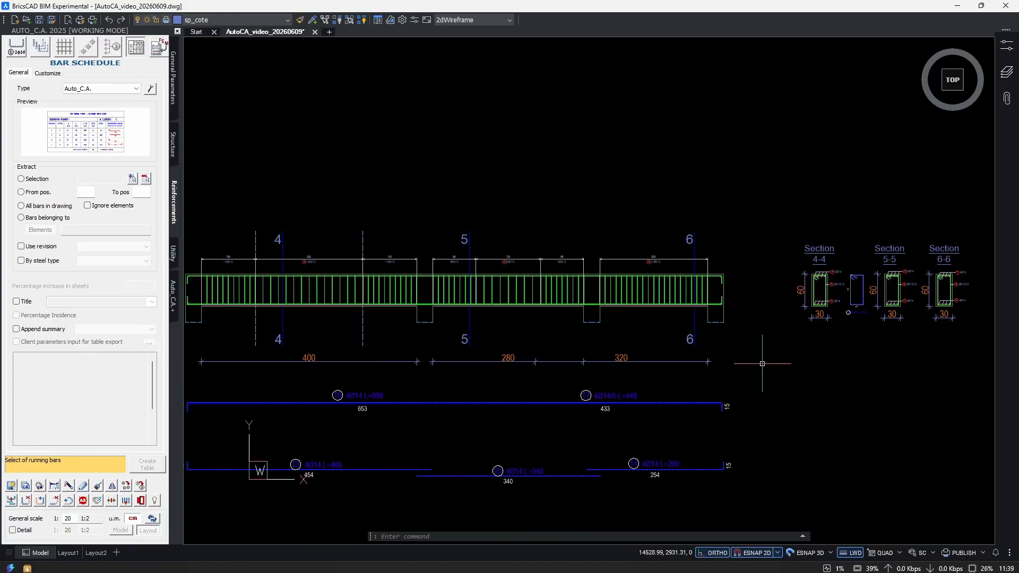
middle_drag(762, 364, 798, 361)
scroll(705, 332, down, 3)
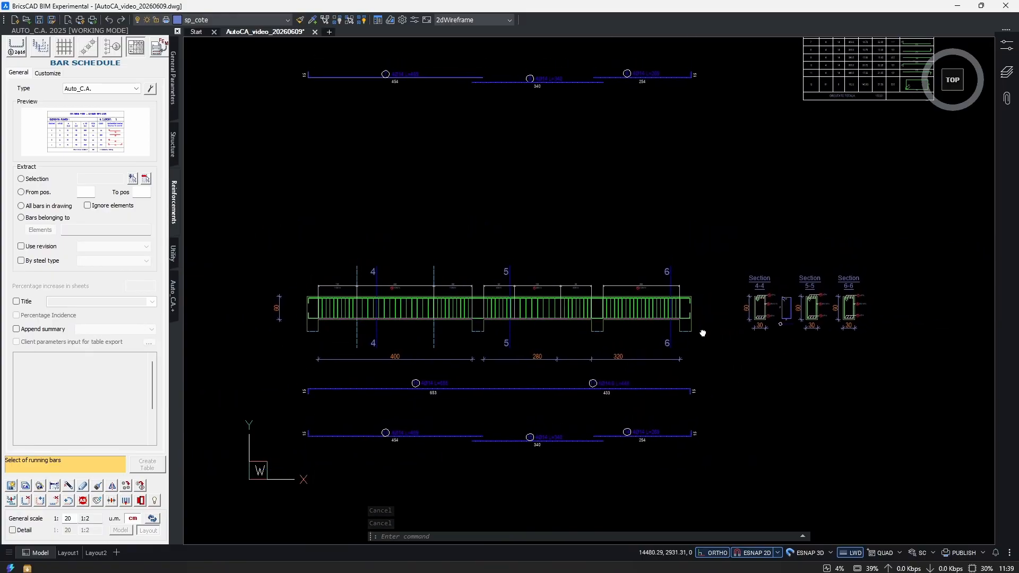
text(s)
key(Return)
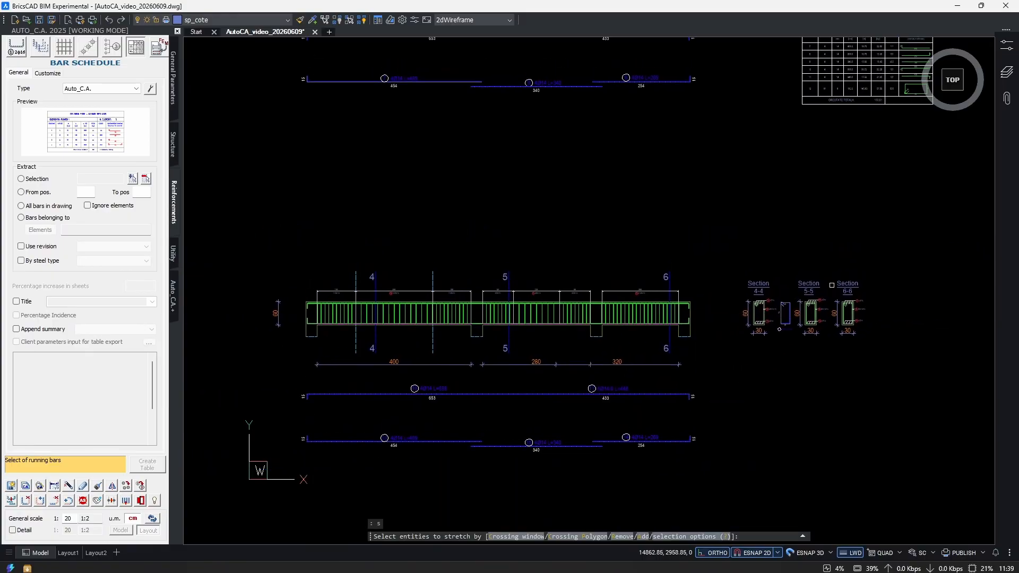
middle_drag(900, 266, 882, 273)
click(890, 234)
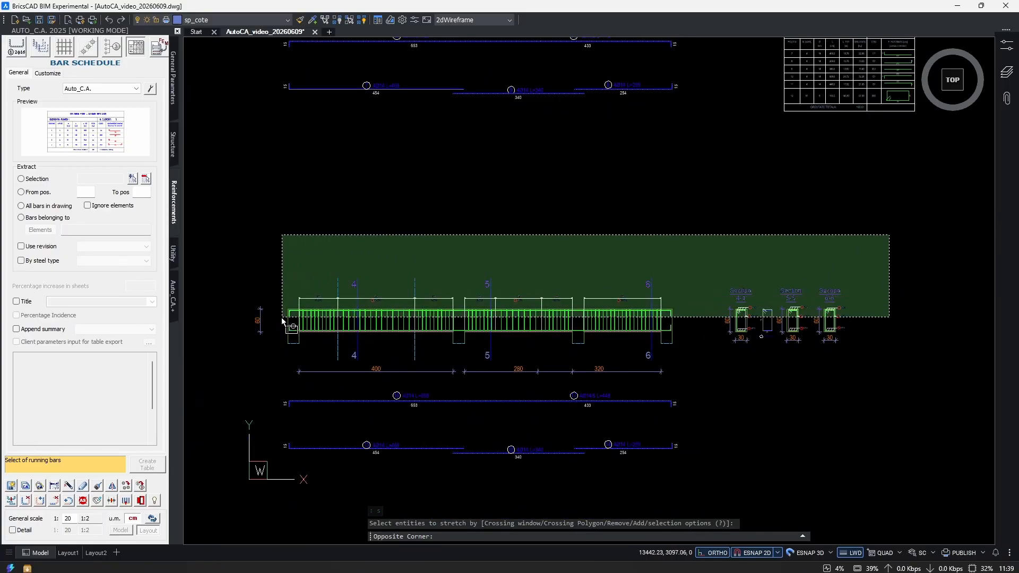
click(243, 320)
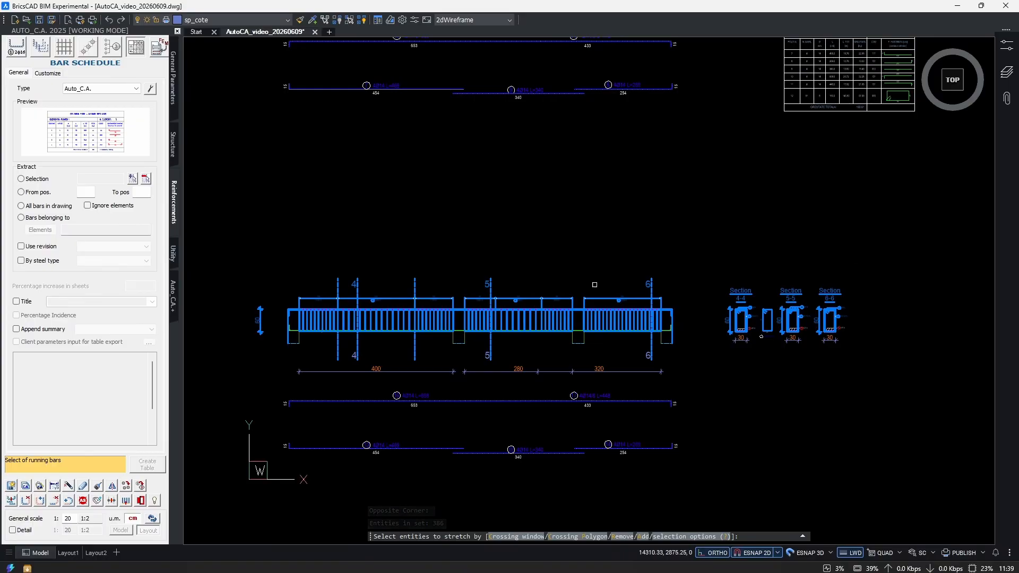
scroll(829, 315, up, 4)
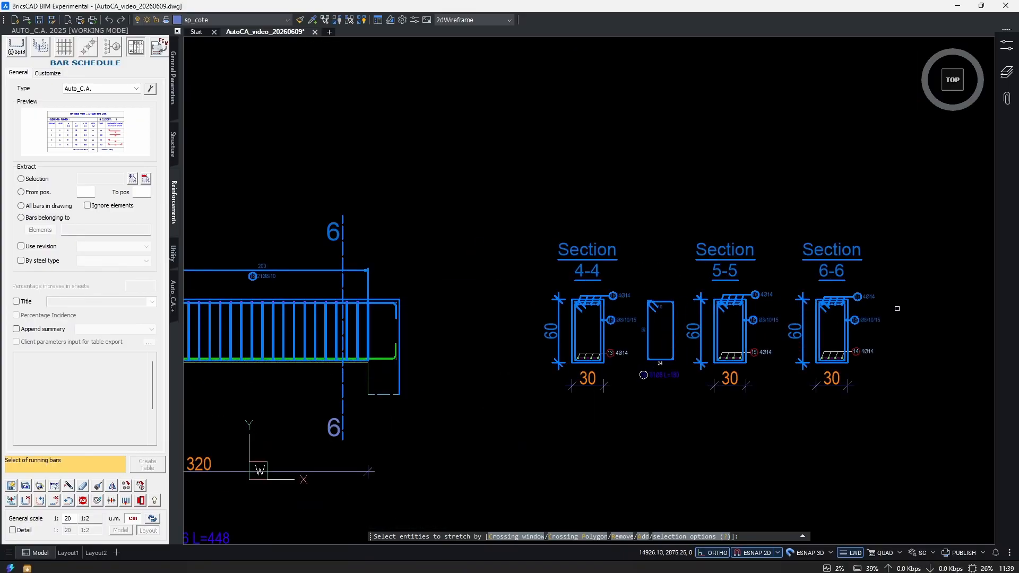
scroll(672, 324, down, 5)
scroll(659, 294, up, 1)
click(884, 212)
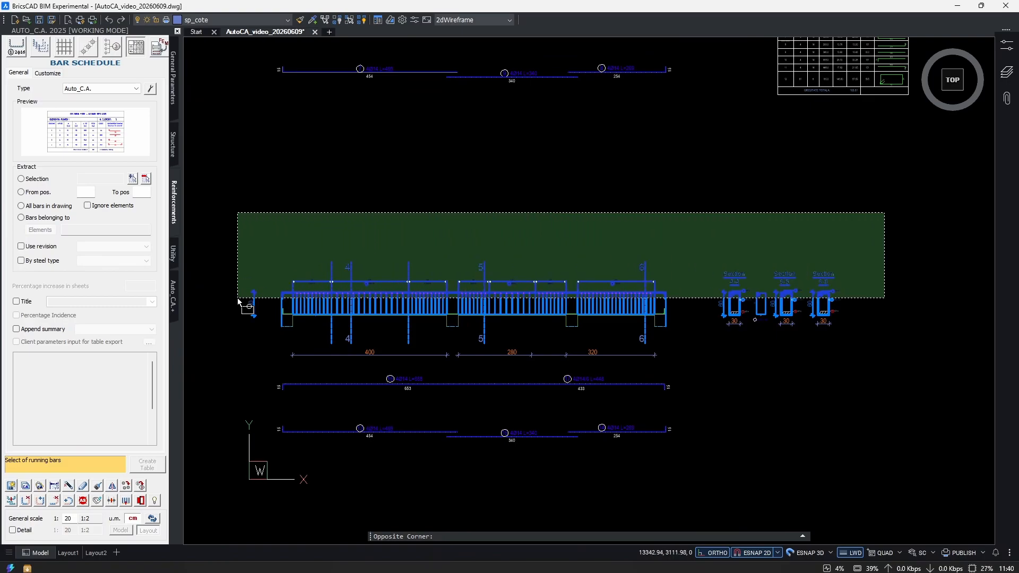
click(226, 314)
scroll(743, 350, down, 3)
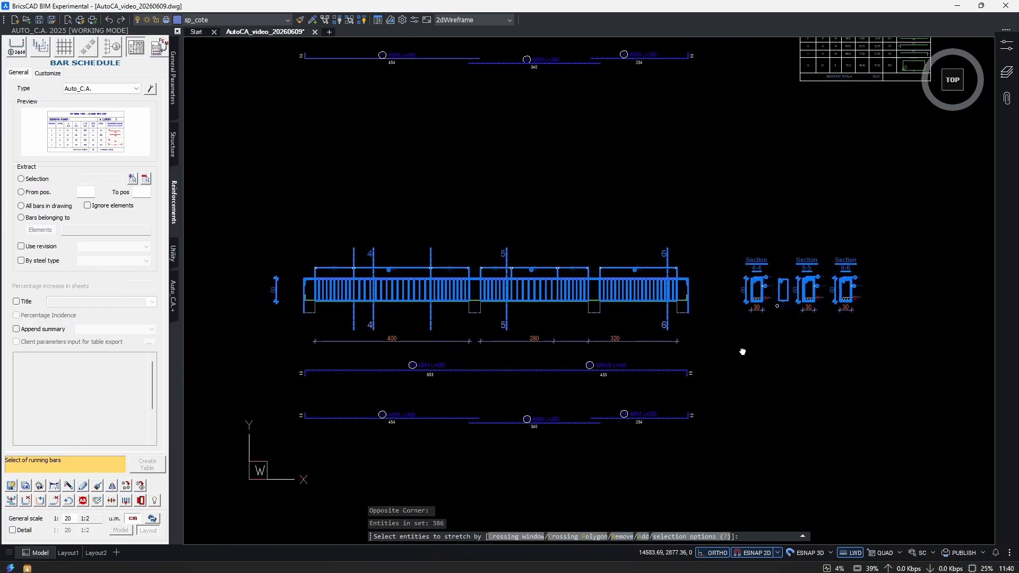
scroll(671, 307, up, 3)
key(Return)
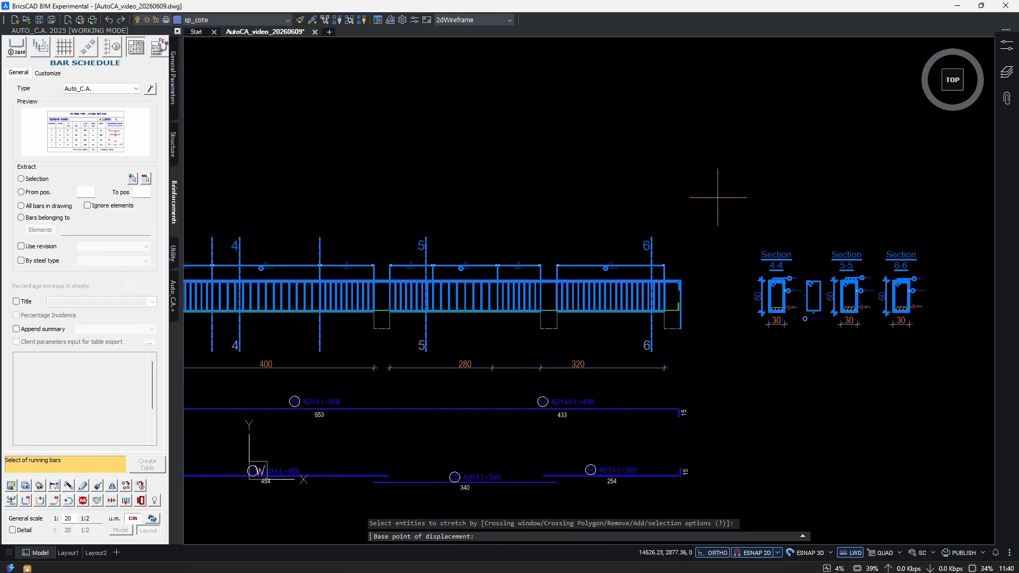
click(717, 205)
scroll(718, 205, up, 2)
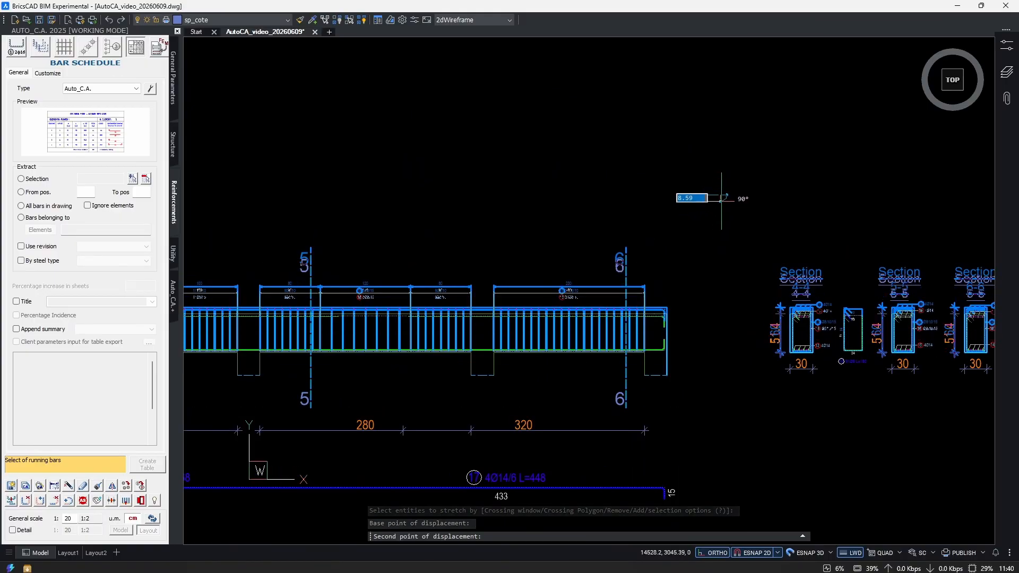
middle_drag(723, 207, 661, 191)
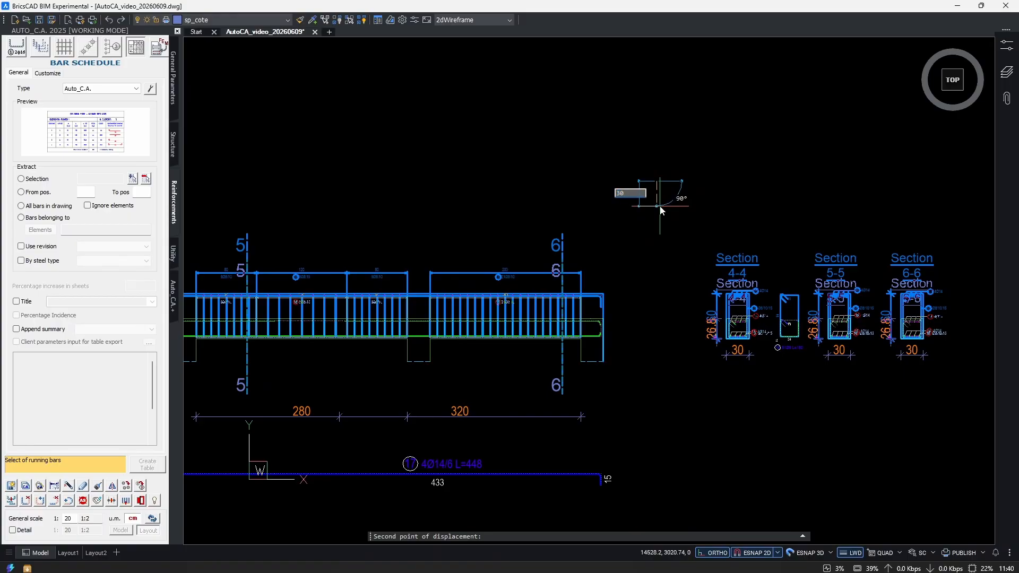
key(Return)
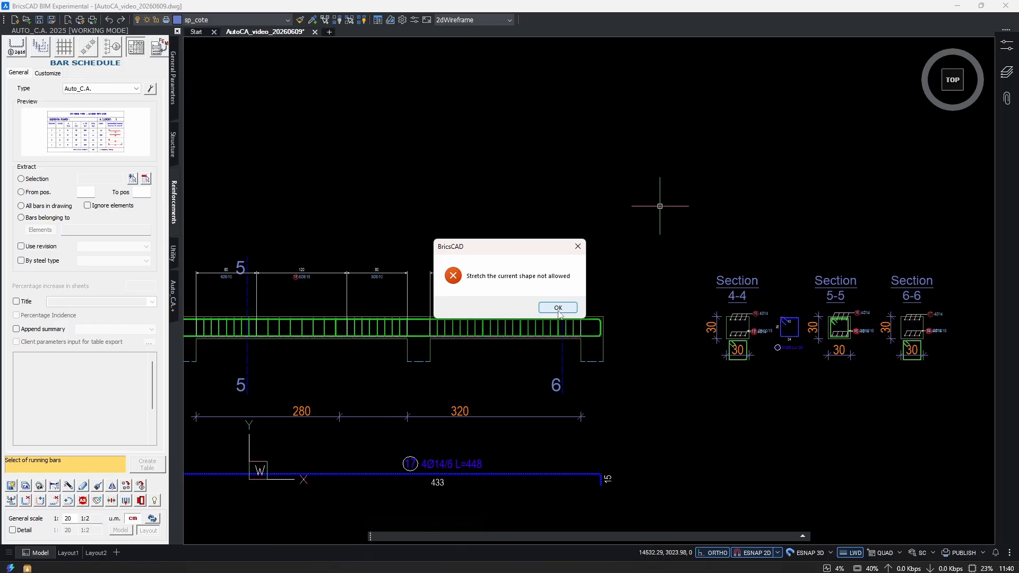
click(558, 308)
Lower the stirrup distribution lines of the copied beam's three spans closer to its top edge.
scroll(690, 367, down, 3)
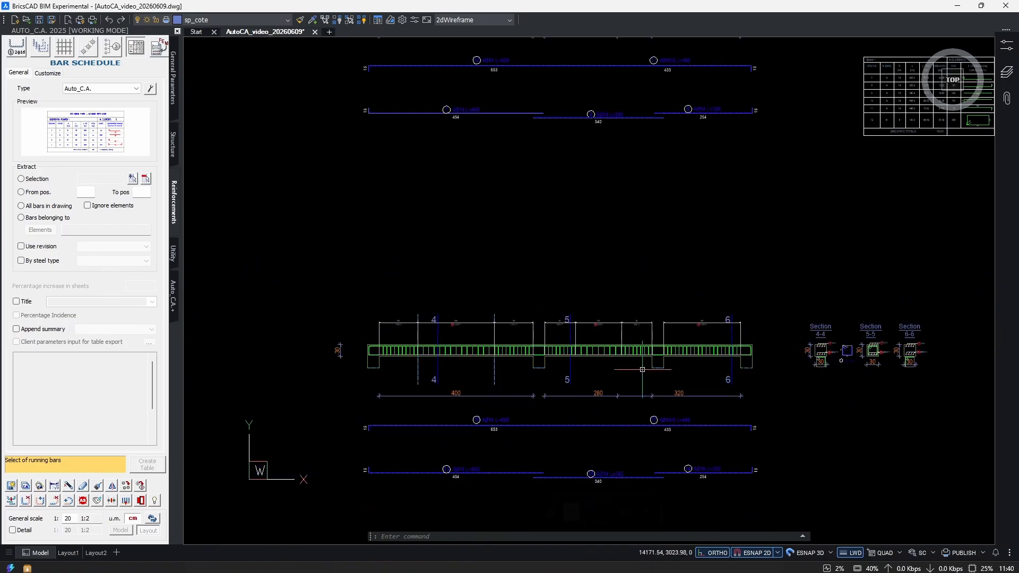
scroll(390, 336, up, 3)
click(450, 292)
click(437, 313)
scroll(437, 309, up, 1)
click(414, 300)
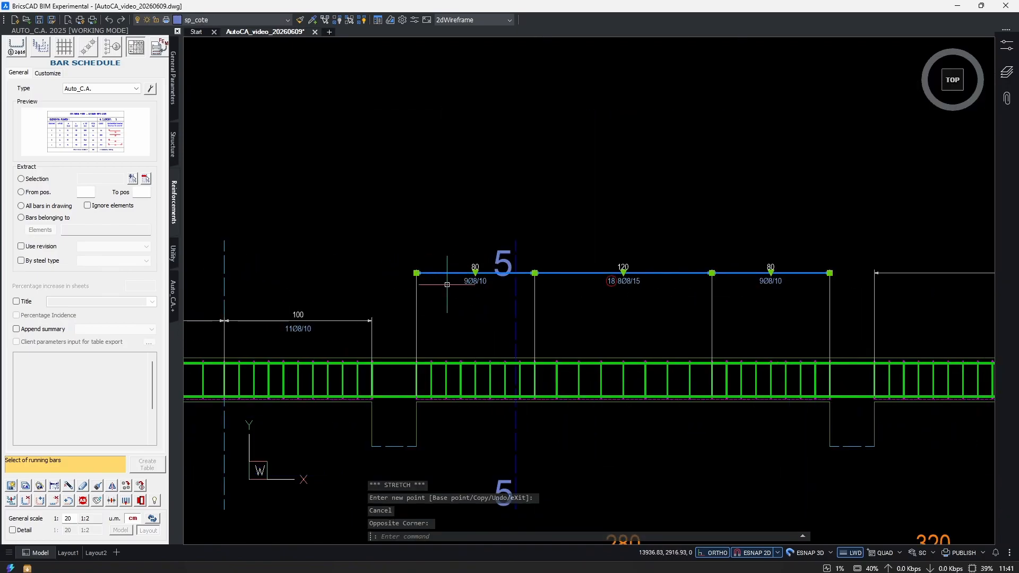
click(712, 276)
click(341, 321)
middle_drag(732, 346, 398, 313)
click(603, 242)
click(687, 239)
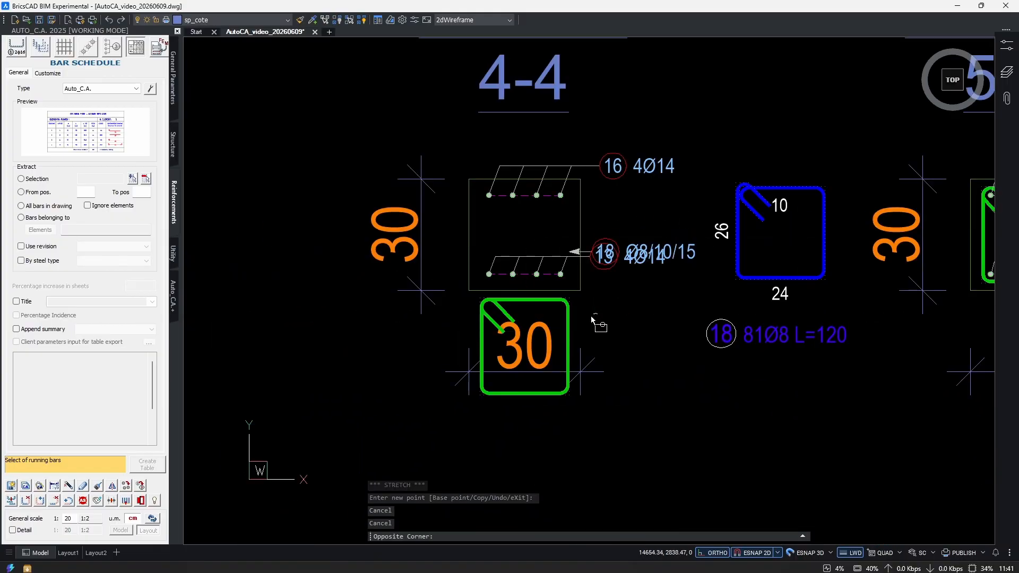
click(597, 325)
Move the misplaced stirrups of sections 4-4 and 6-6 up into their concrete outlines.
scroll(597, 325, down, 3)
scroll(780, 331, up, 5)
click(813, 312)
click(794, 326)
middle_drag(853, 300, 790, 344)
text(m)
key(Return)
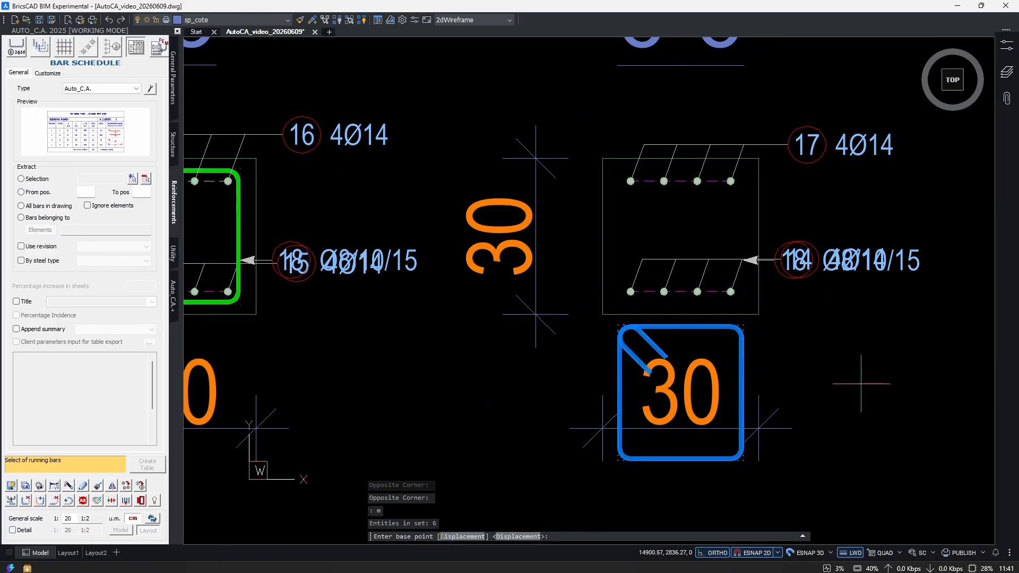
click(896, 410)
click(949, 269)
Raise the stirrup labels of sections 6-6 and 5-5 clear of the bottom bar labels.
scroll(949, 269, down, 3)
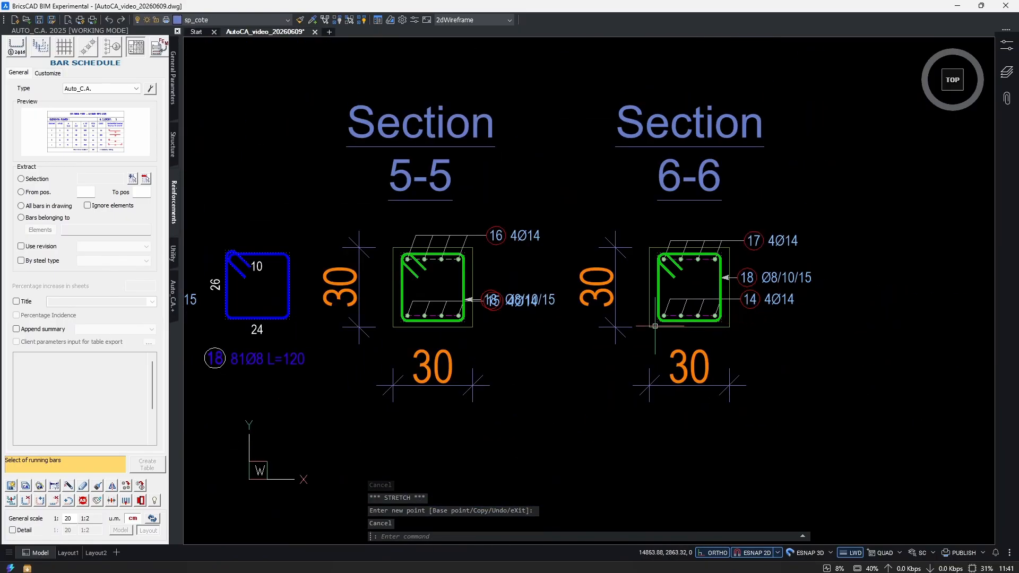
scroll(575, 336, up, 4)
scroll(588, 307, up, 5)
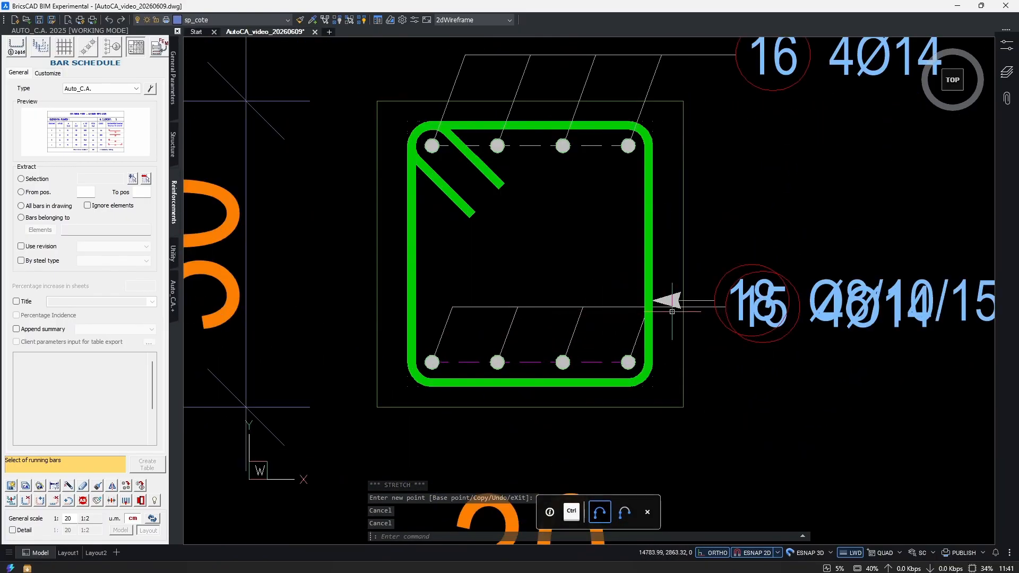
click(612, 306)
click(714, 214)
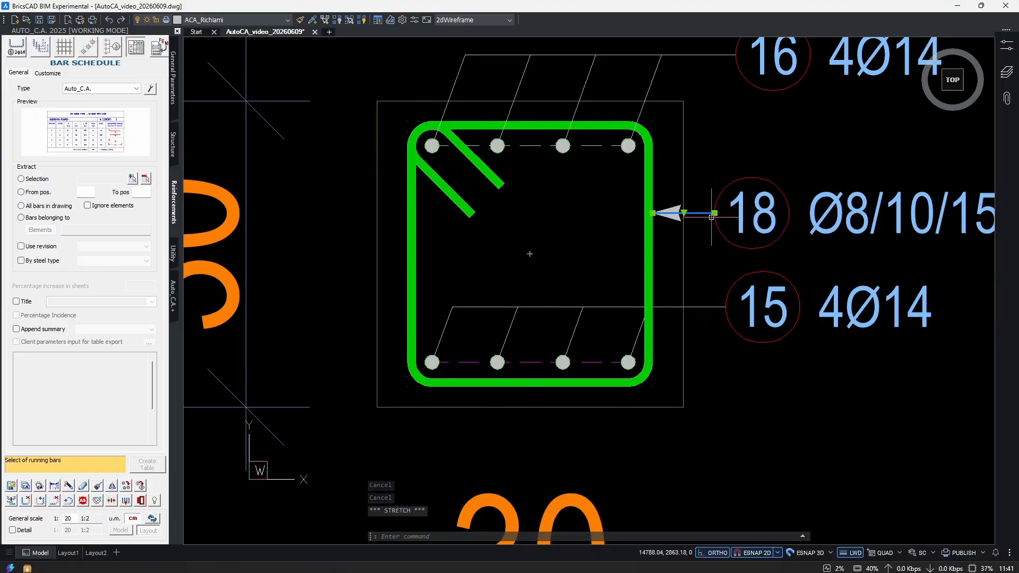
scroll(710, 244, down, 3)
key(Escape)
Raise the stirrup label of section 4-4 clear of its bottom bar label.
middle_drag(216, 250, 504, 285)
scroll(505, 285, up, 4)
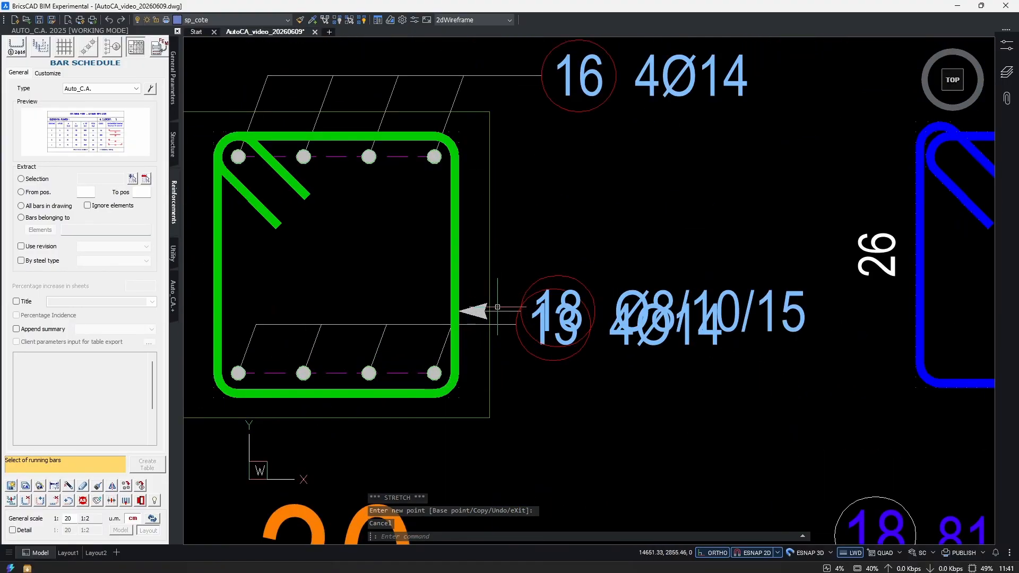
click(497, 295)
click(533, 221)
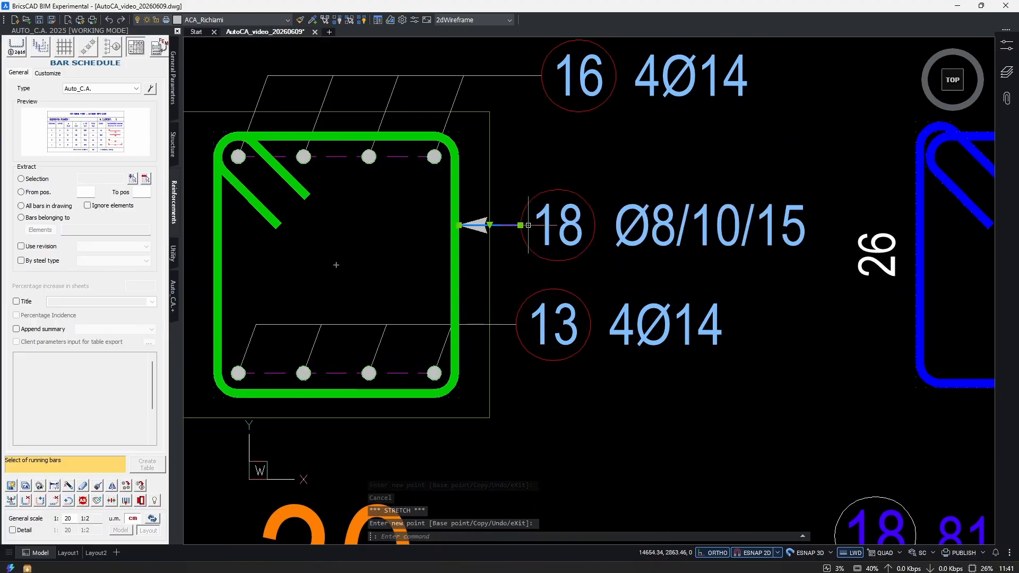
scroll(609, 236, down, 3)
key(Escape)
key(Escape)
Examine the reduced-height sections and the beam elevation for their updated stirrups, bars and labels.
middle_drag(764, 282, 568, 316)
scroll(569, 316, down, 4)
scroll(692, 304, up, 3)
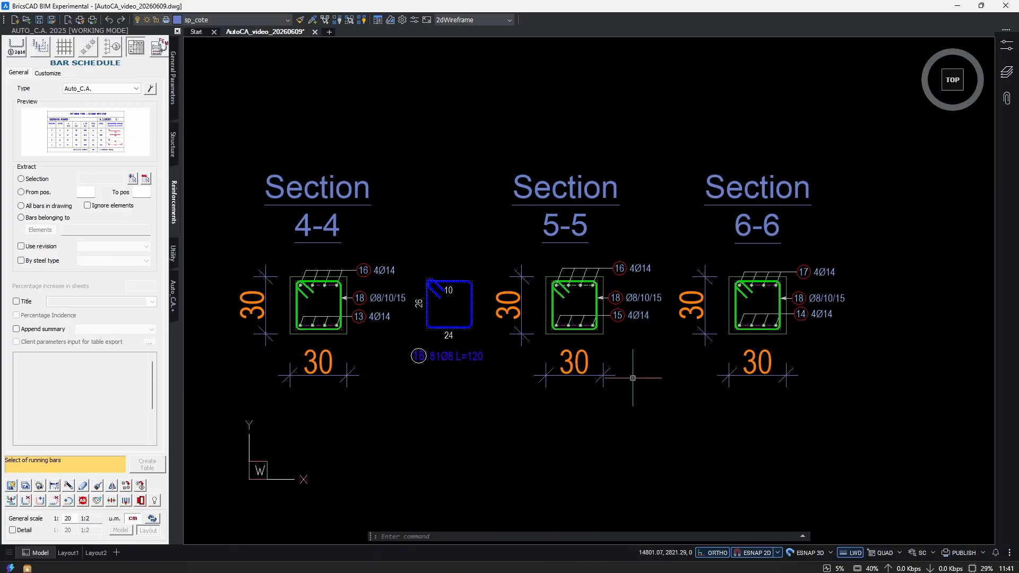
middle_drag(510, 355, 654, 366)
middle_drag(502, 378, 557, 382)
scroll(556, 382, down, 3)
middle_drag(342, 416, 657, 383)
middle_drag(367, 380, 554, 366)
middle_drag(803, 360, 300, 456)
scroll(568, 428, up, 4)
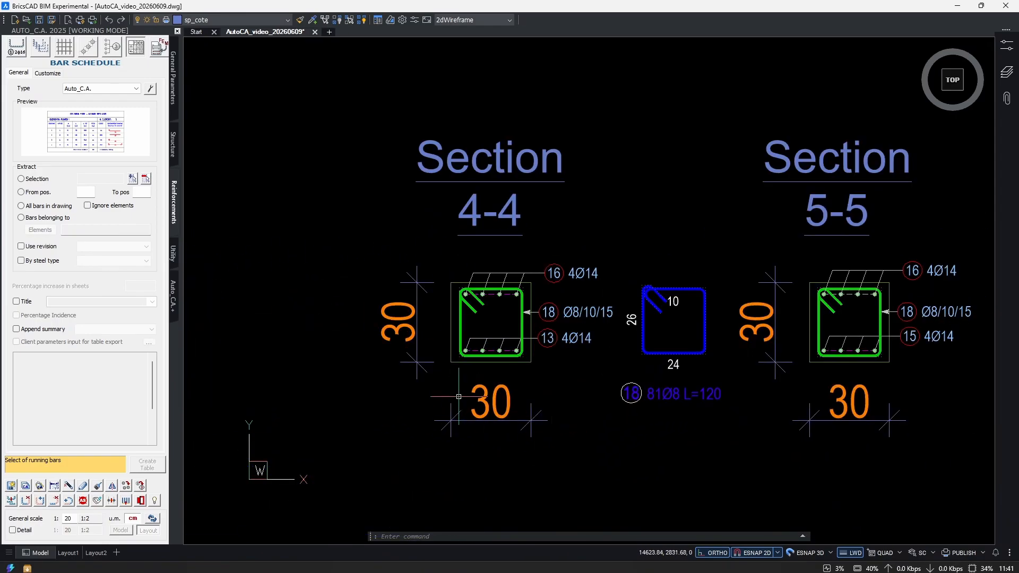
Stretch the left side of section 4-4 inward, including its bars and stirrup, to a width of 25 cm.
middle_drag(552, 354, 552, 316)
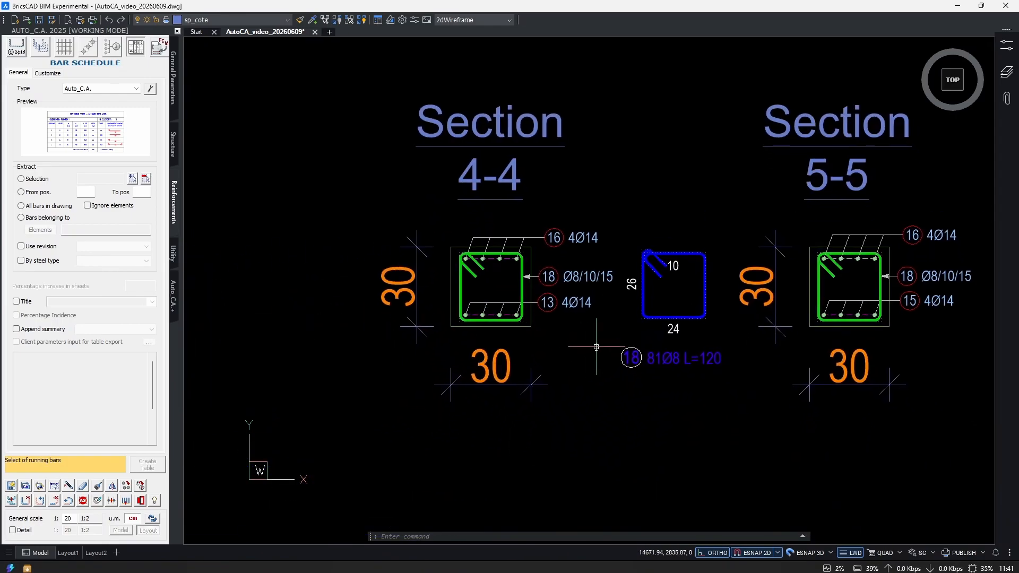
text(s)
key(Return)
middle_drag(451, 359, 502, 378)
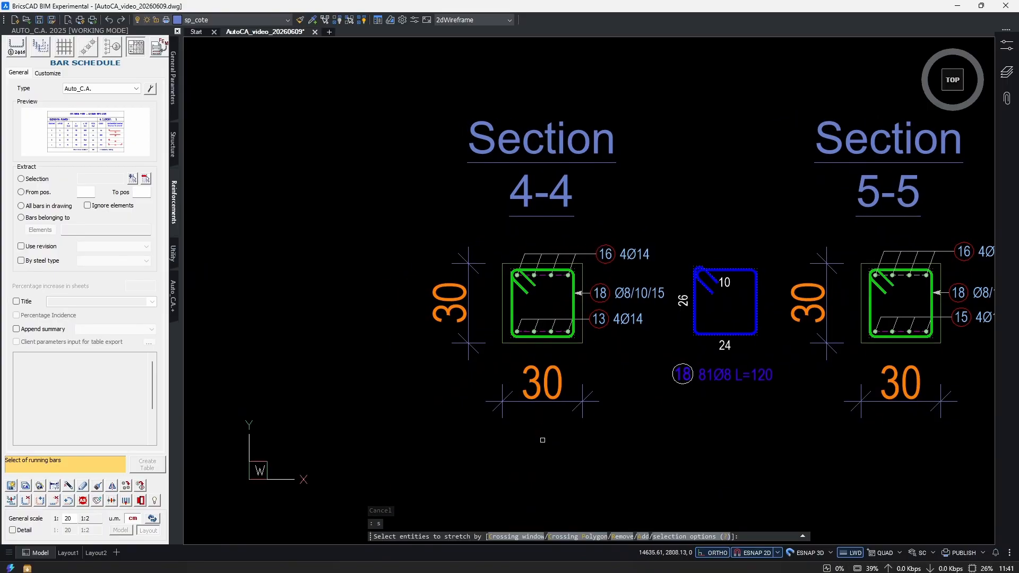
click(542, 440)
click(268, 250)
scroll(538, 479, up, 2)
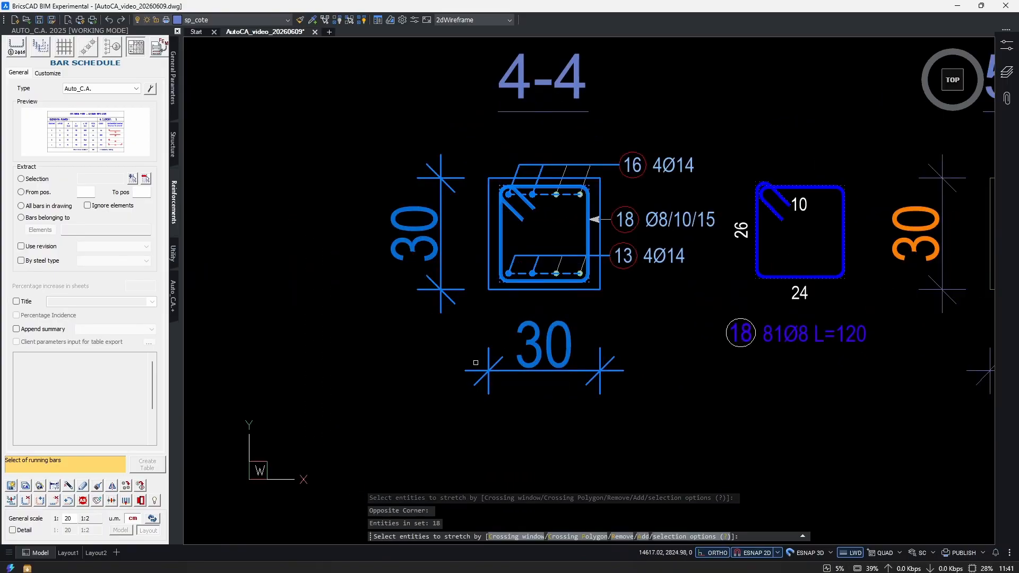
middle_drag(525, 439, 543, 480)
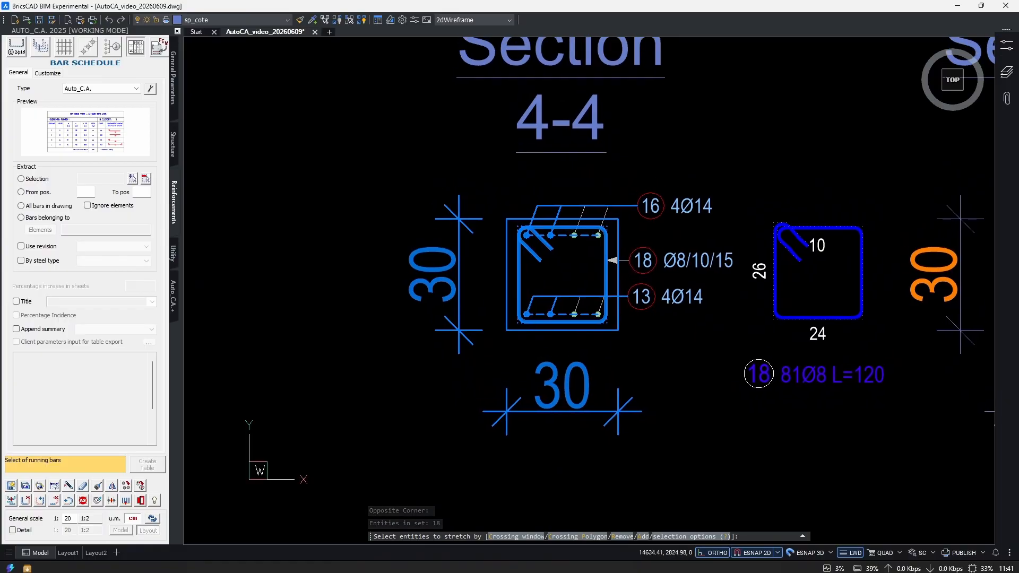
scroll(563, 348, down, 2)
key(Return)
click(468, 422)
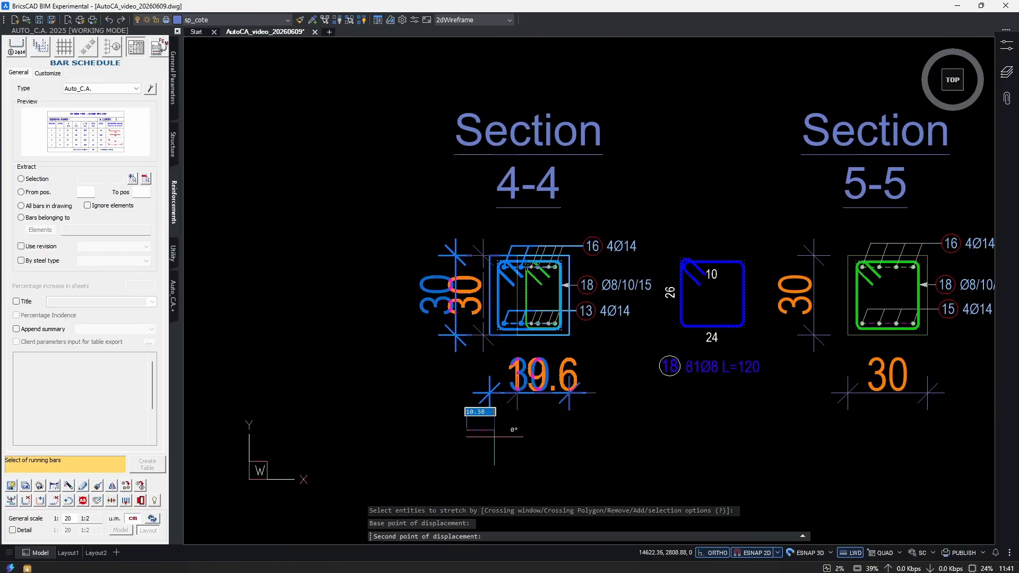
key(Escape)
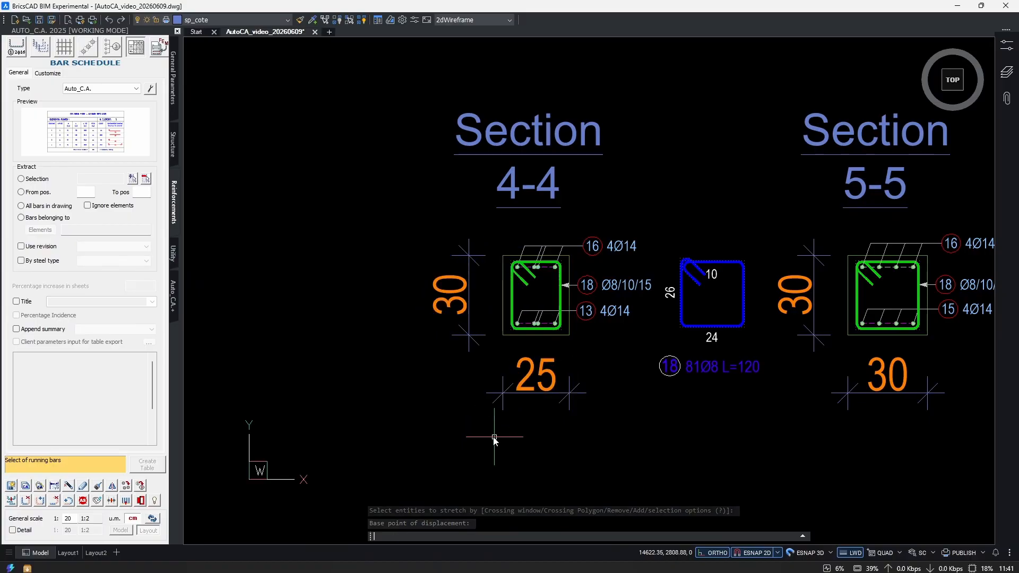
Move the extracted stirrup beside section 4-4 slightly left, above its label.
middle_drag(735, 331, 525, 339)
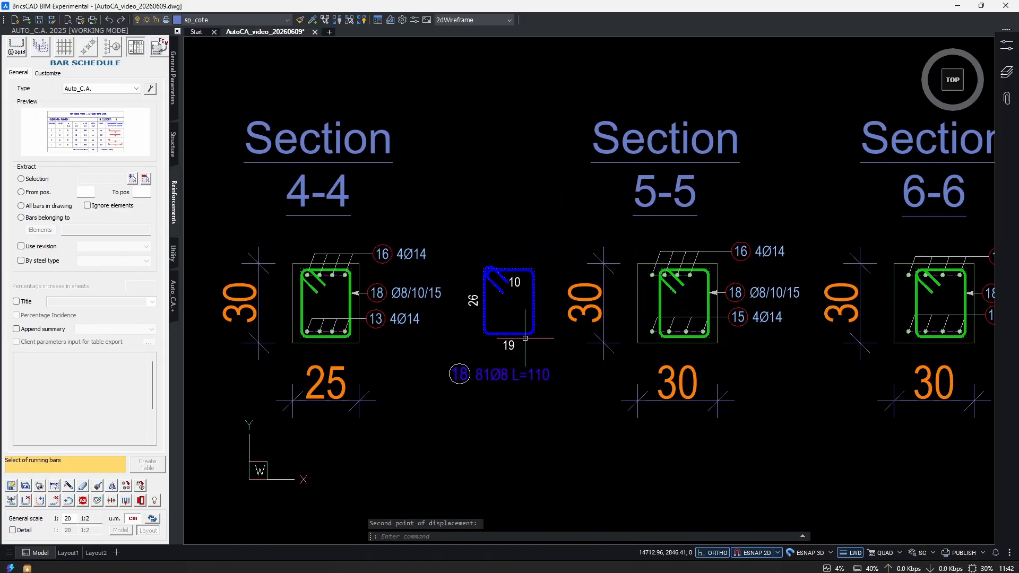
scroll(483, 320, up, 1)
click(497, 323)
click(467, 342)
middle_drag(458, 348, 537, 331)
text(m)
key(Return)
click(632, 422)
click(612, 427)
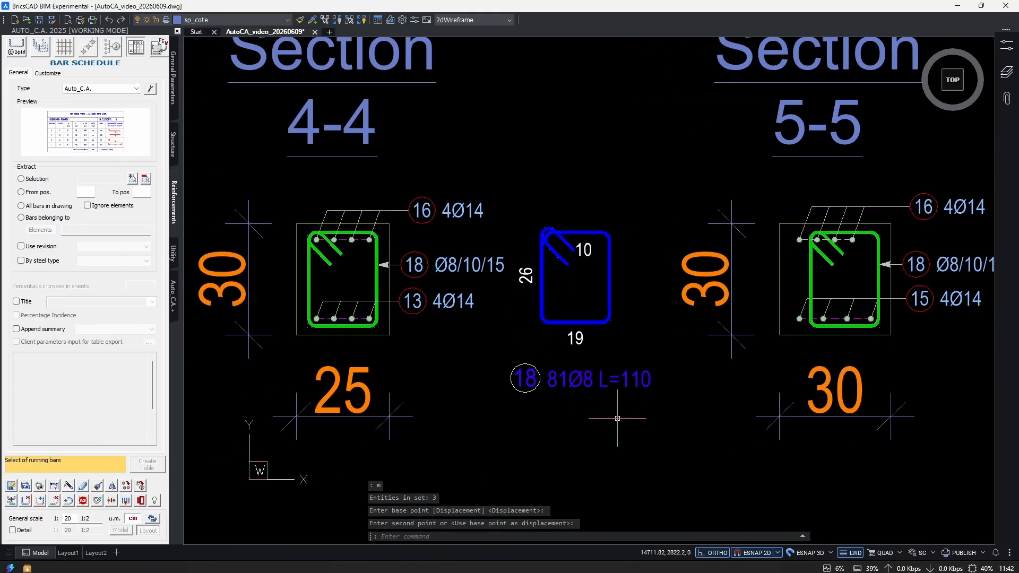
middle_drag(720, 363, 464, 366)
scroll(591, 259, up, 2)
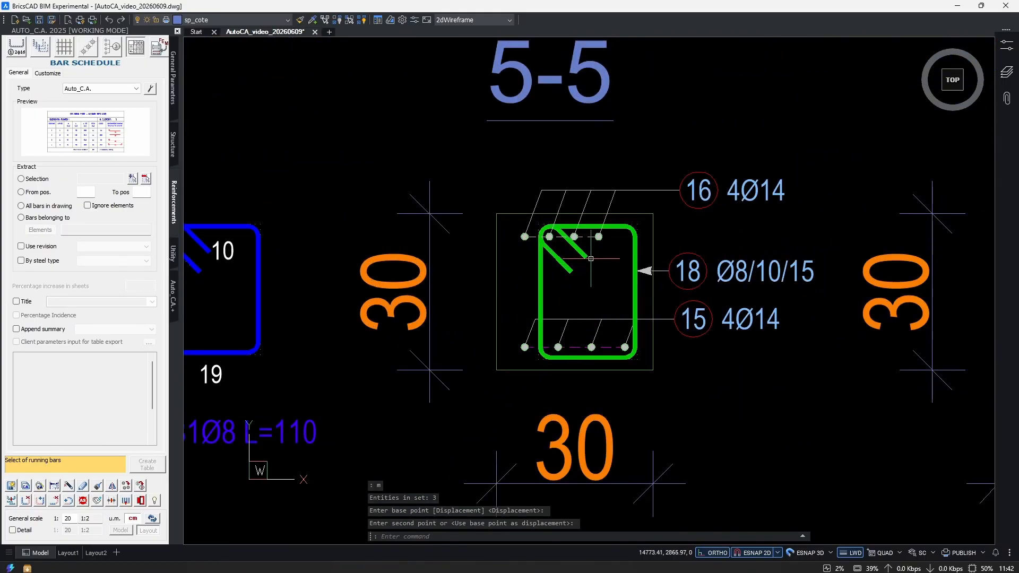
key(Escape)
key(Escape)
click(645, 287)
click(600, 302)
scroll(587, 303, down, 2)
key(Escape)
Stretch the left side of section 5-5 inward so its outline and bars fit the narrowed stirrup.
middle_drag(888, 297, 853, 327)
scroll(533, 371, up, 3)
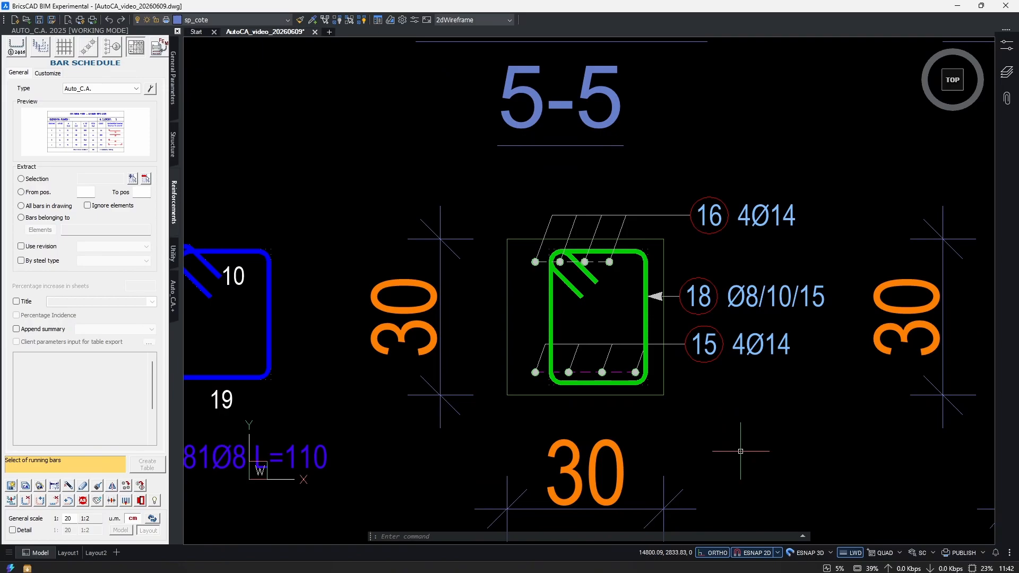
middle_drag(530, 409, 612, 428)
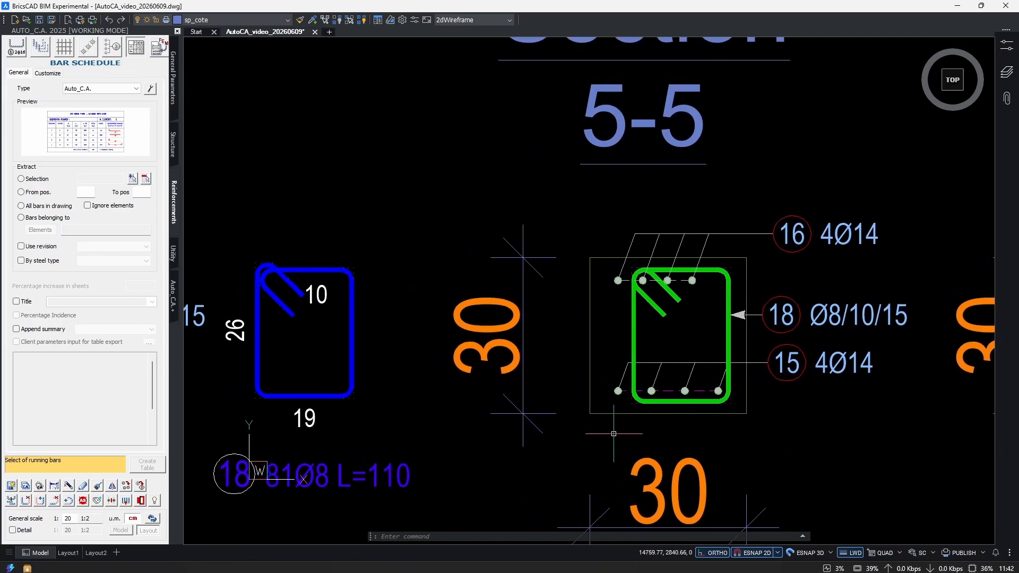
text(s)
key(Return)
click(630, 451)
click(585, 228)
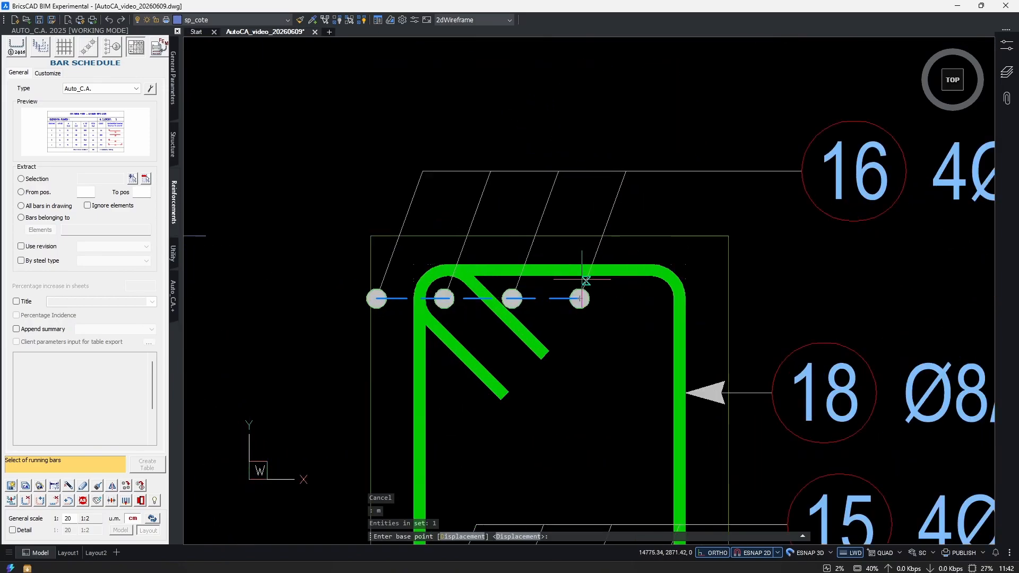
scroll(583, 281, up, 2)
click(578, 305)
scroll(686, 339, down, 5)
scroll(591, 313, up, 3)
key(Escape)
key(Escape)
scroll(591, 312, down, 3)
scroll(611, 339, up, 4)
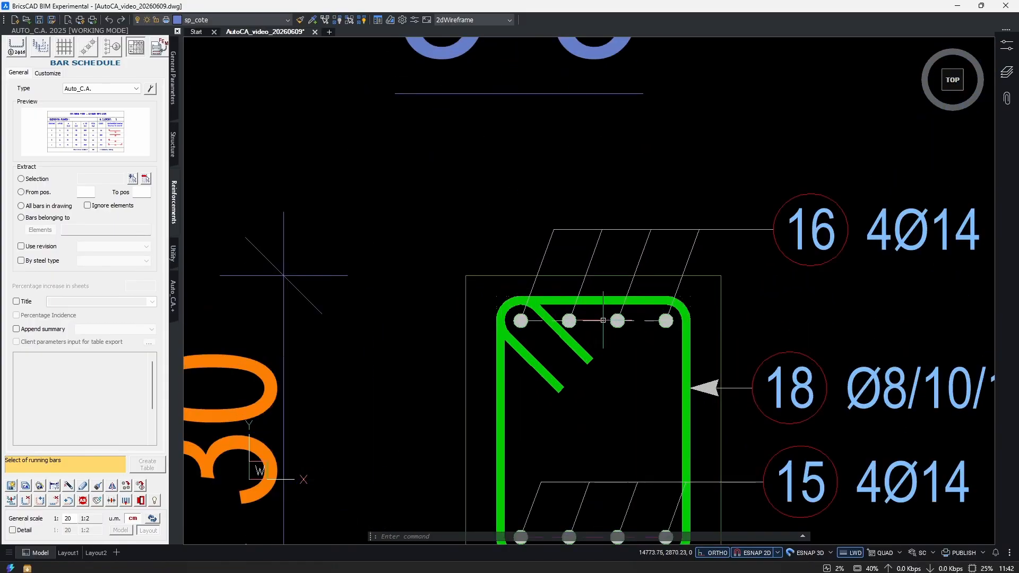
Examine the narrowed sections 4-4, 5-5 and 6-6 and the lower beam elevation for their updated dimensions and labels.
scroll(614, 343, down, 3)
key(Escape)
key(Escape)
key(Escape)
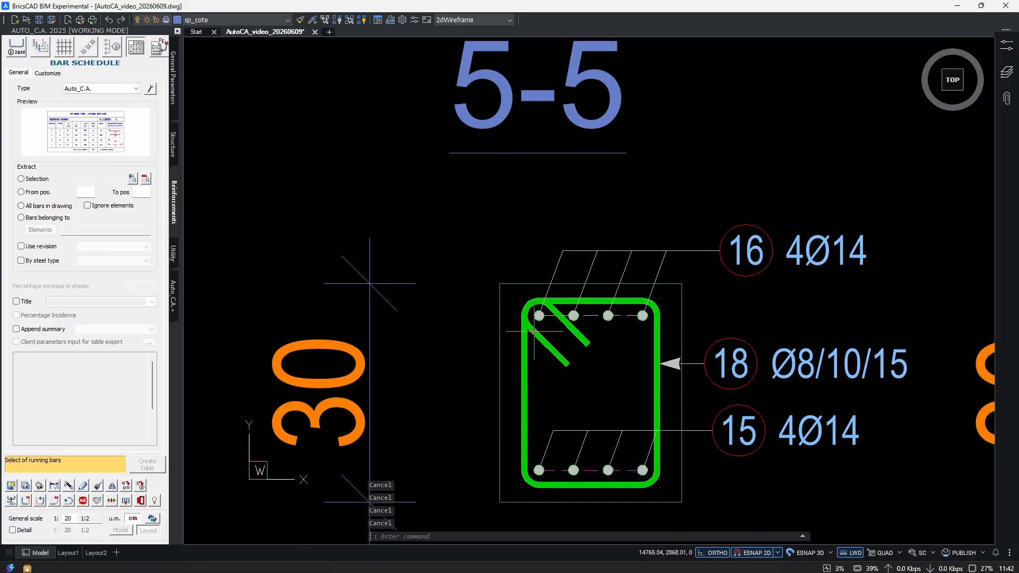
scroll(597, 302, down, 3)
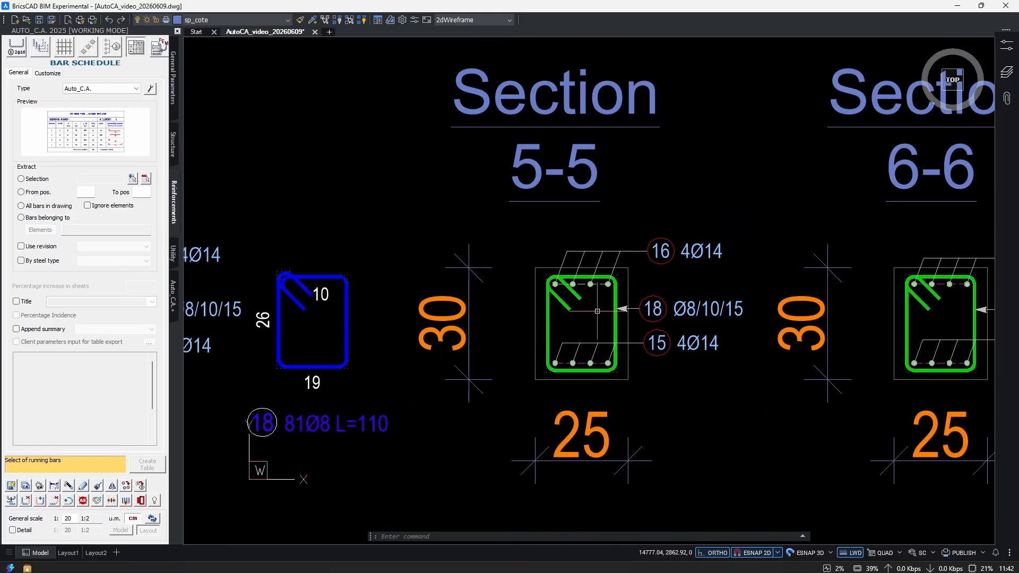
scroll(539, 361, down, 4)
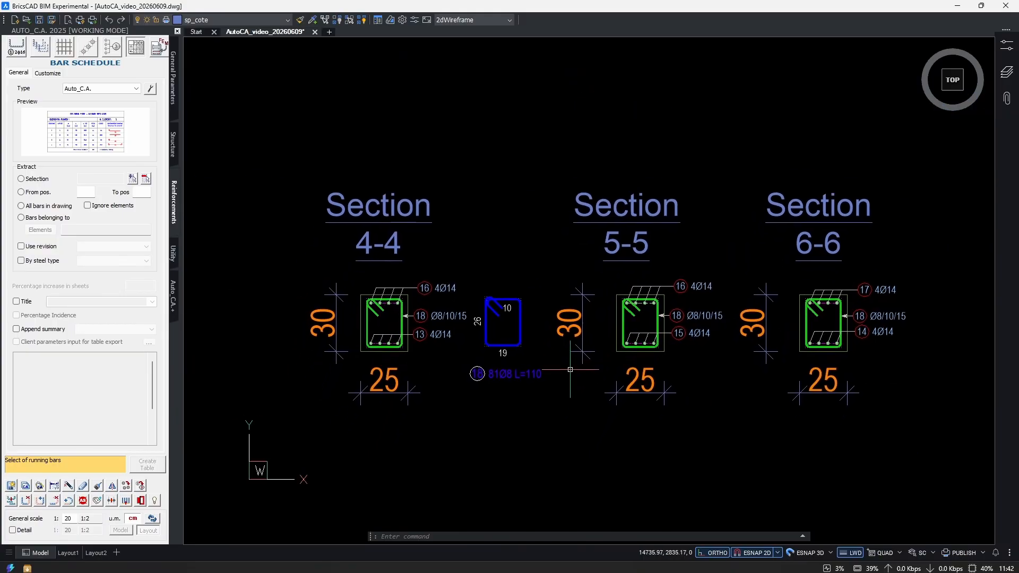
middle_drag(740, 372, 685, 367)
scroll(678, 366, down, 2)
scroll(659, 353, down, 3)
middle_drag(506, 395, 787, 379)
scroll(855, 350, up, 3)
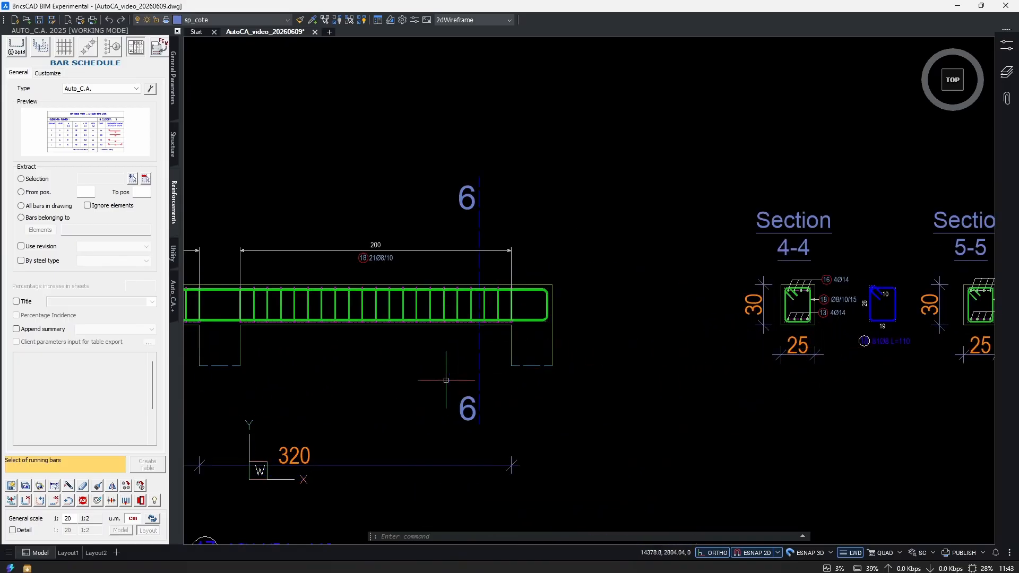
scroll(446, 380, down, 5)
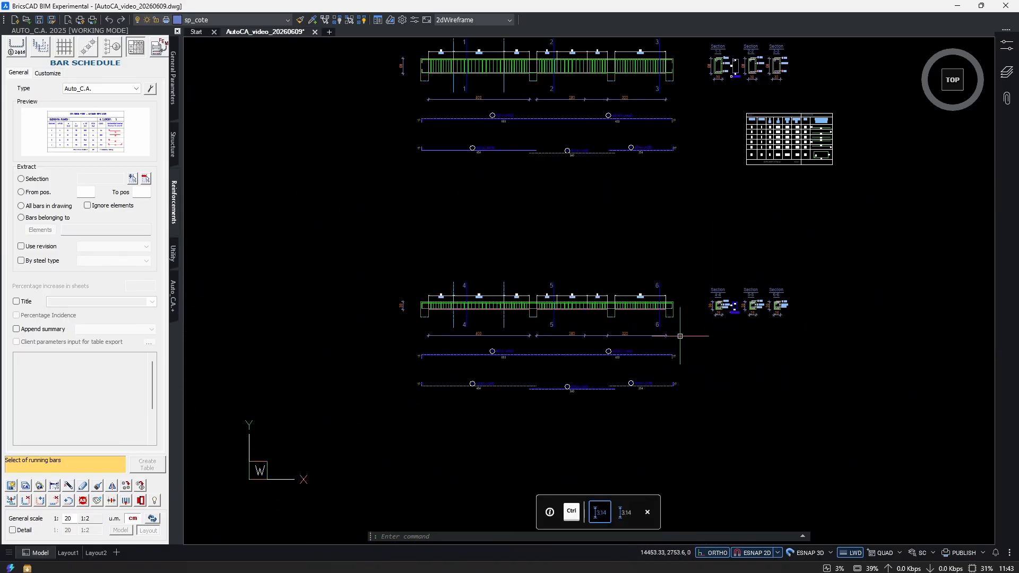
Create a bar schedule from a selection of the whole lower beam with its sections, and place it below sections 4-4 to 6-6.
click(21, 178)
click(839, 250)
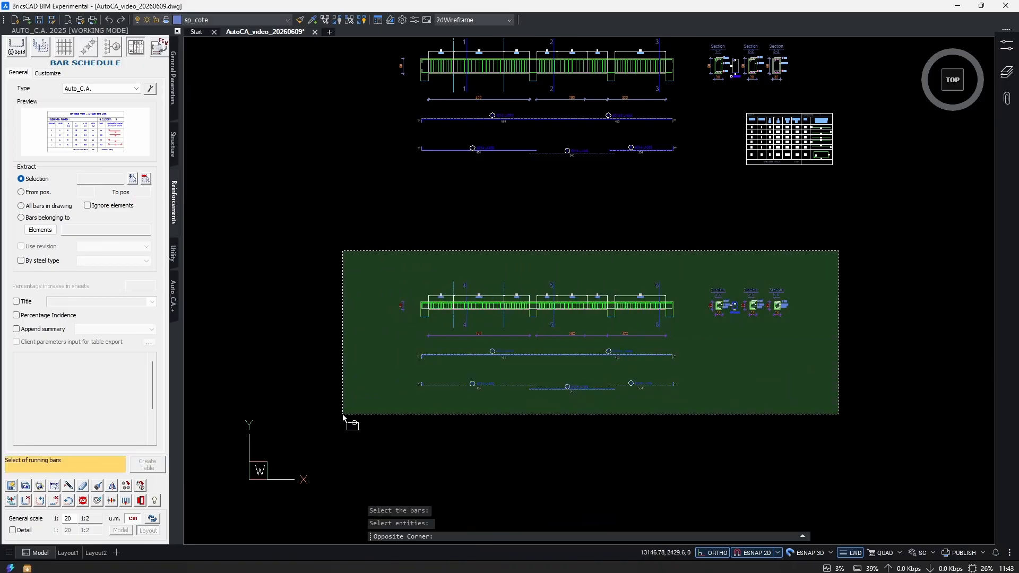
click(344, 417)
key(Return)
scroll(670, 281, up, 5)
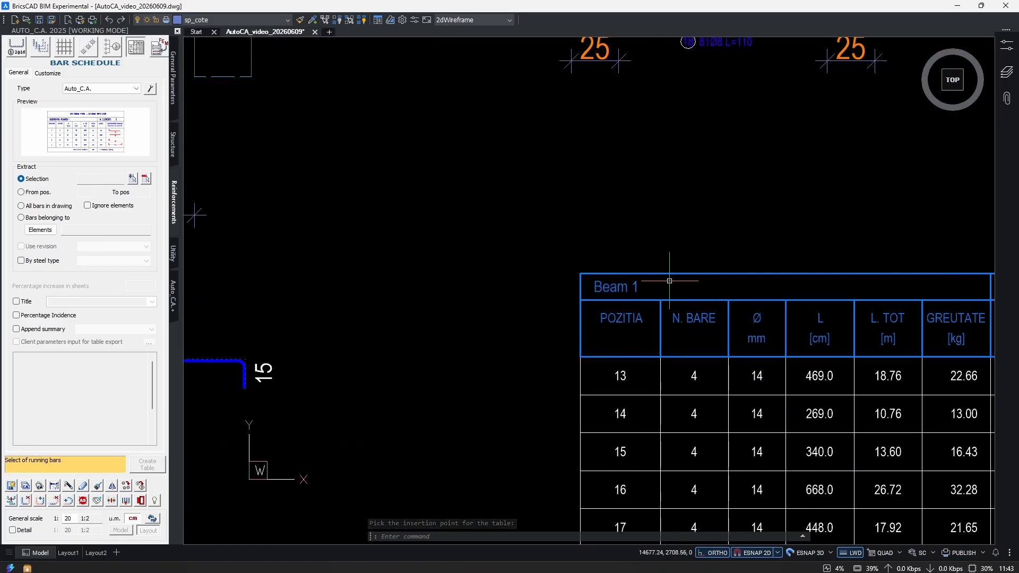
scroll(703, 327, down, 5)
click(807, 318)
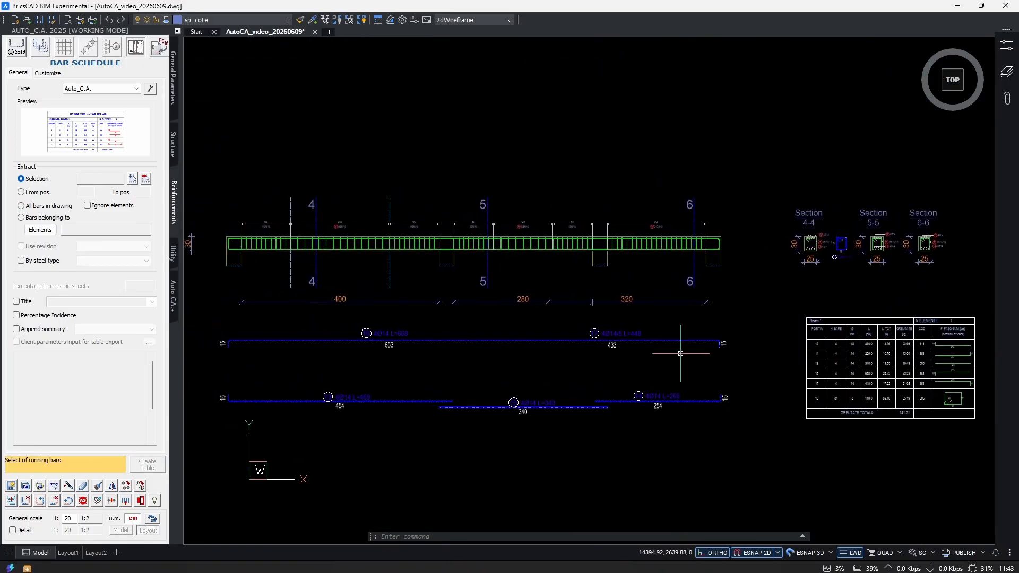
Associate the lower beam's elevation, extracted bars and sections with the element Beam 2.
click(97, 501)
scroll(473, 353, down, 3)
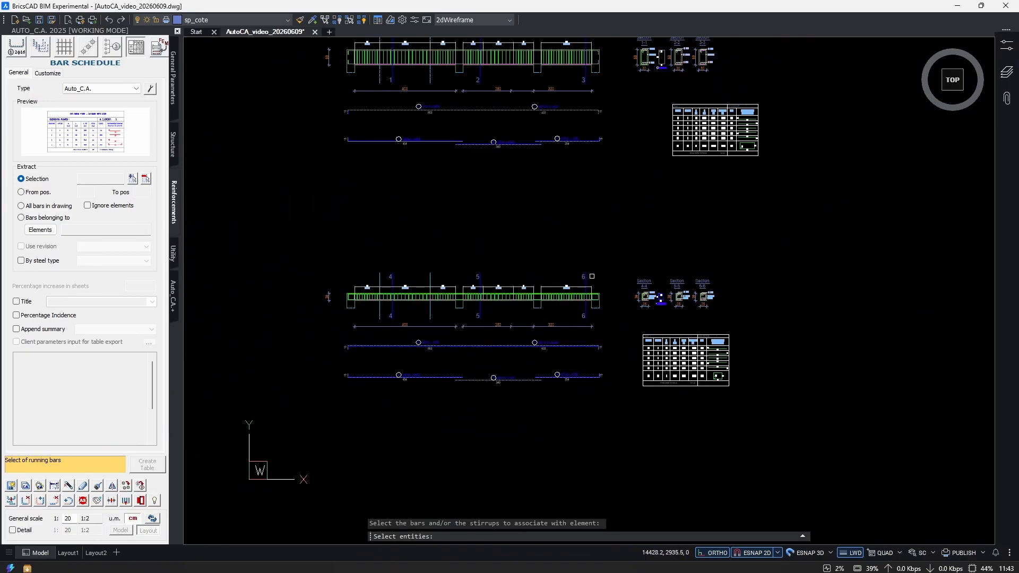
click(613, 262)
click(429, 359)
scroll(754, 273, up, 2)
click(759, 276)
click(602, 333)
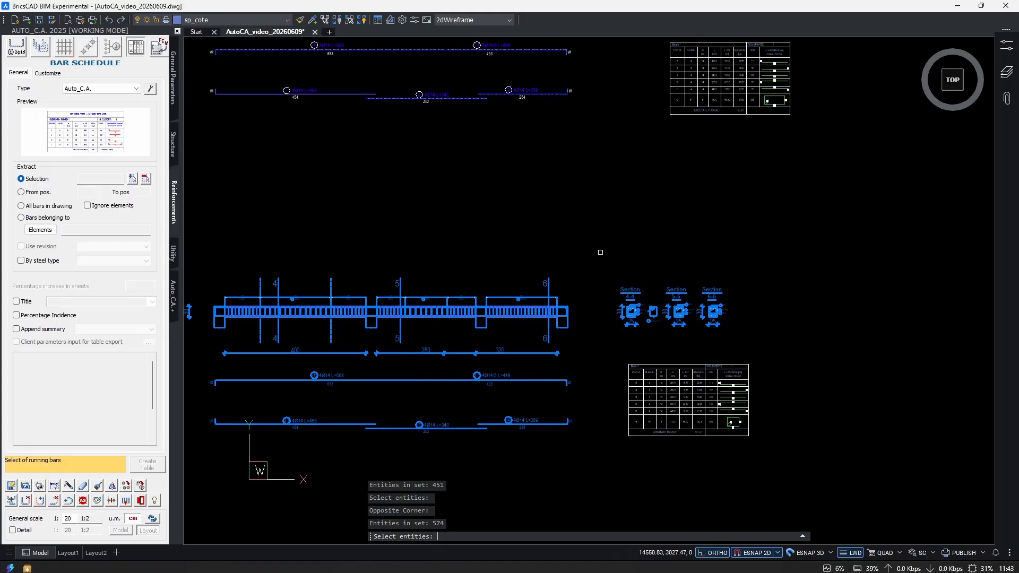
key(Return)
key(Return)
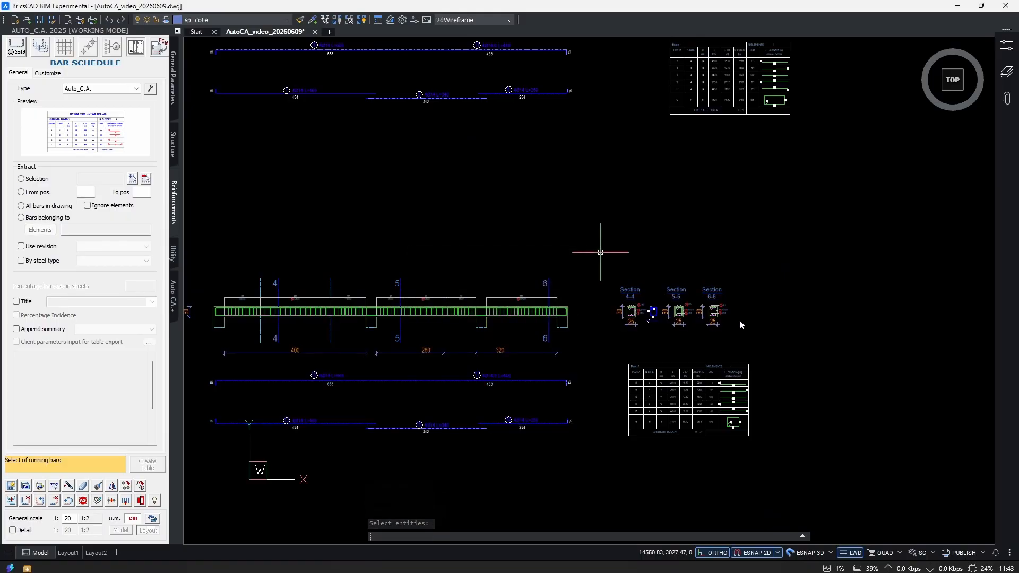
Create a combined bar schedule from a selection of both beams and place it to the right of the drawings.
scroll(658, 396, up, 5)
scroll(659, 396, down, 5)
scroll(658, 352, up, 4)
scroll(658, 353, up, 2)
scroll(655, 371, down, 7)
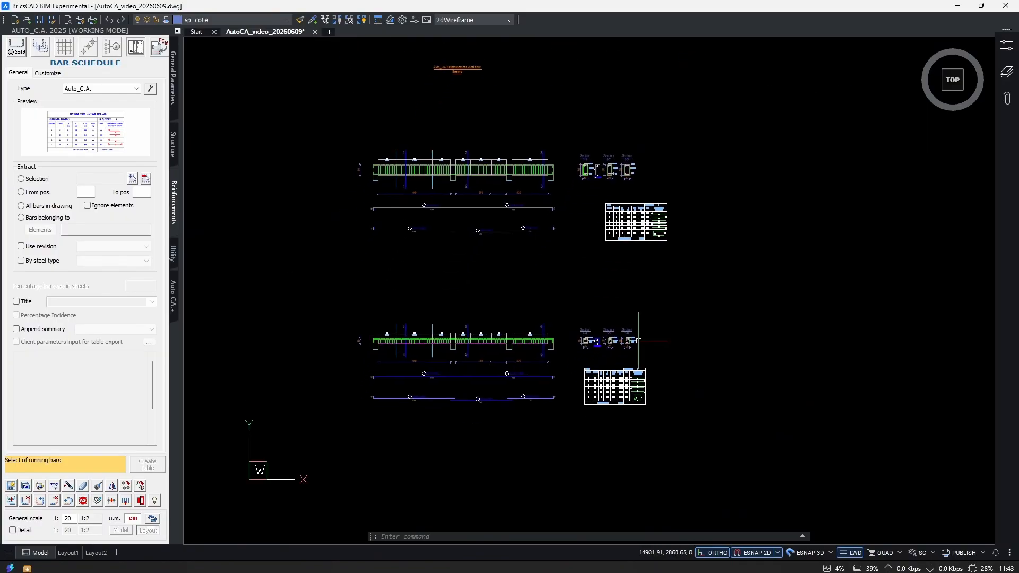
click(42, 180)
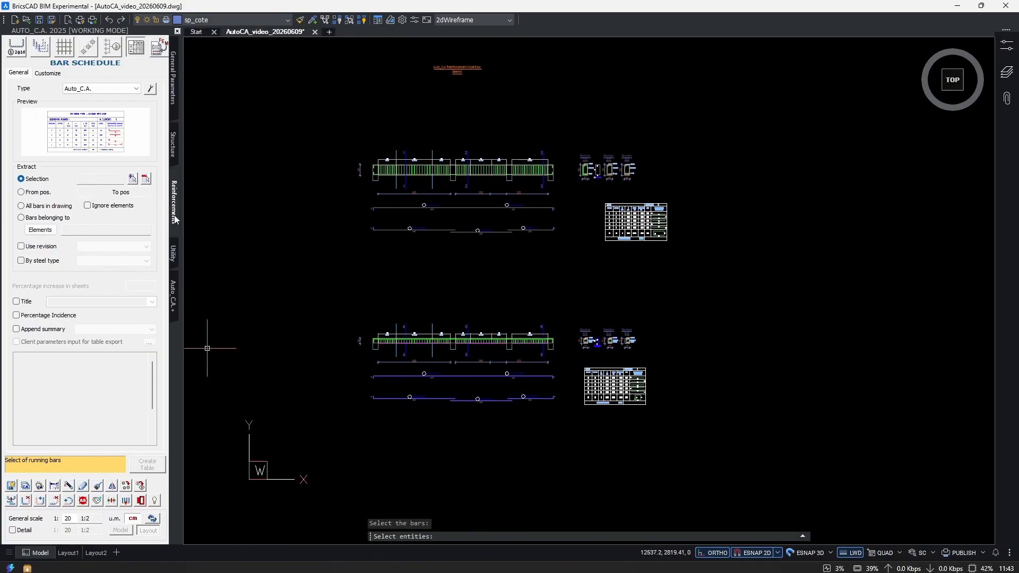
scroll(552, 244, down, 2)
click(365, 392)
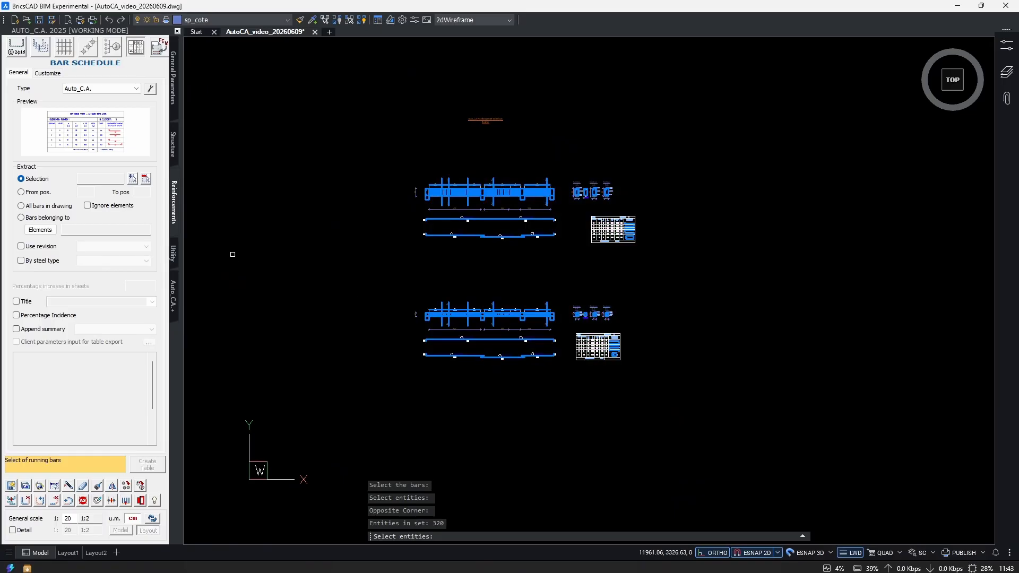
key(Return)
click(147, 465)
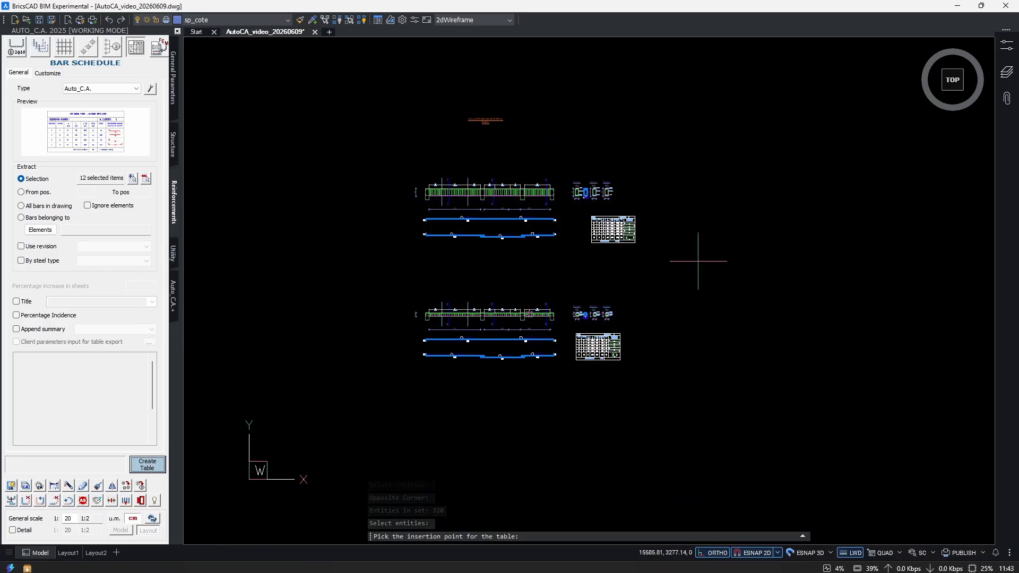
click(738, 342)
Examine the combined schedule's Beam 1 and Beam 2 rows and project summary, and compare them with the upper beam drawing.
scroll(735, 280, up, 8)
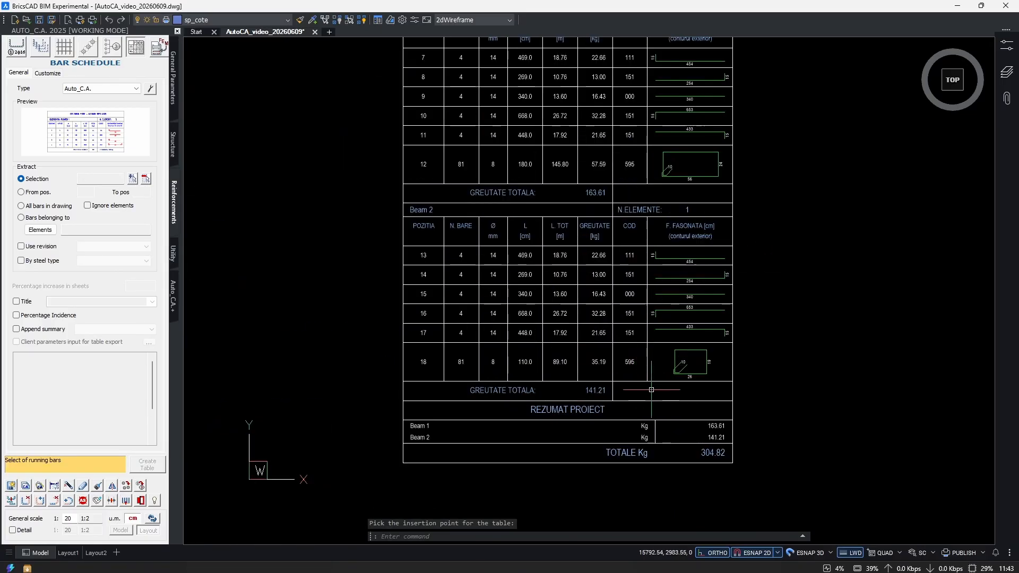
scroll(794, 422, up, 3)
scroll(776, 444, down, 5)
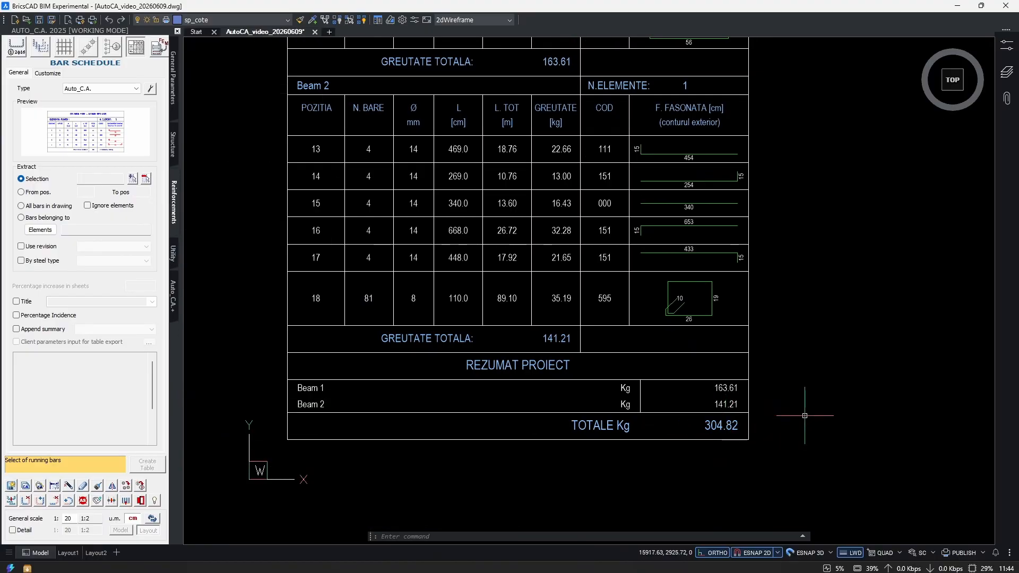
scroll(805, 416, down, 8)
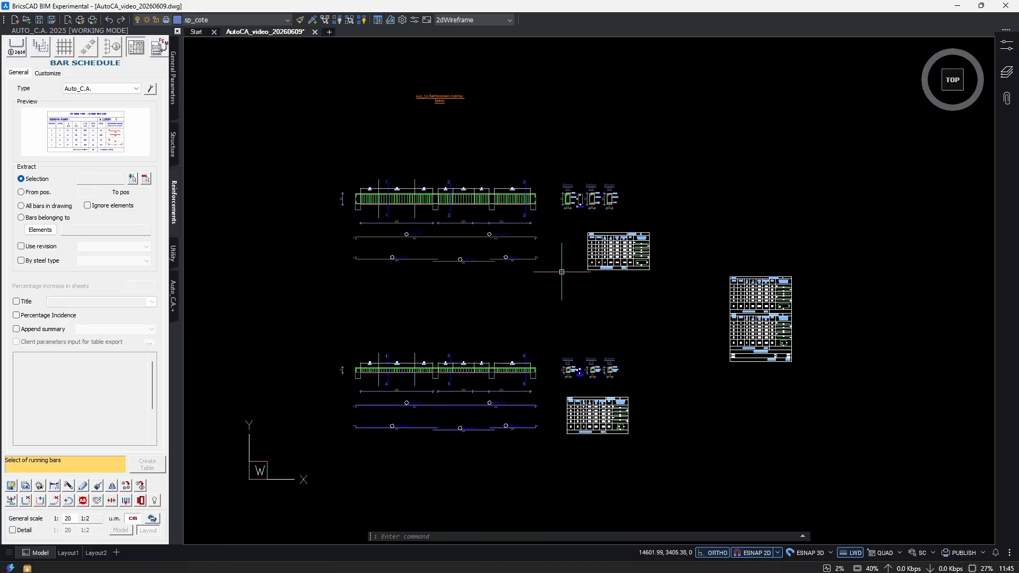
scroll(565, 212, up, 4)
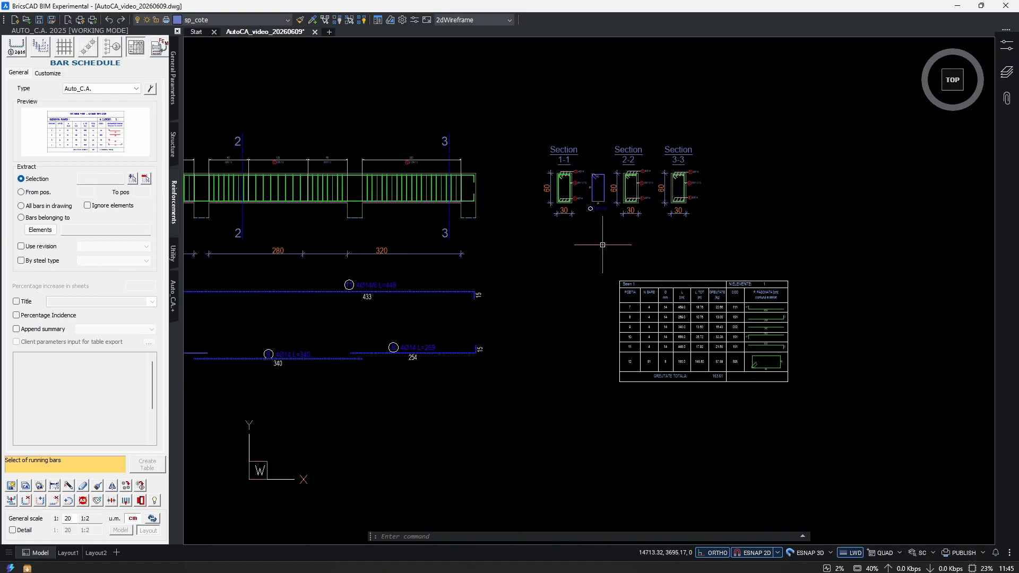
scroll(414, 297, up, 3)
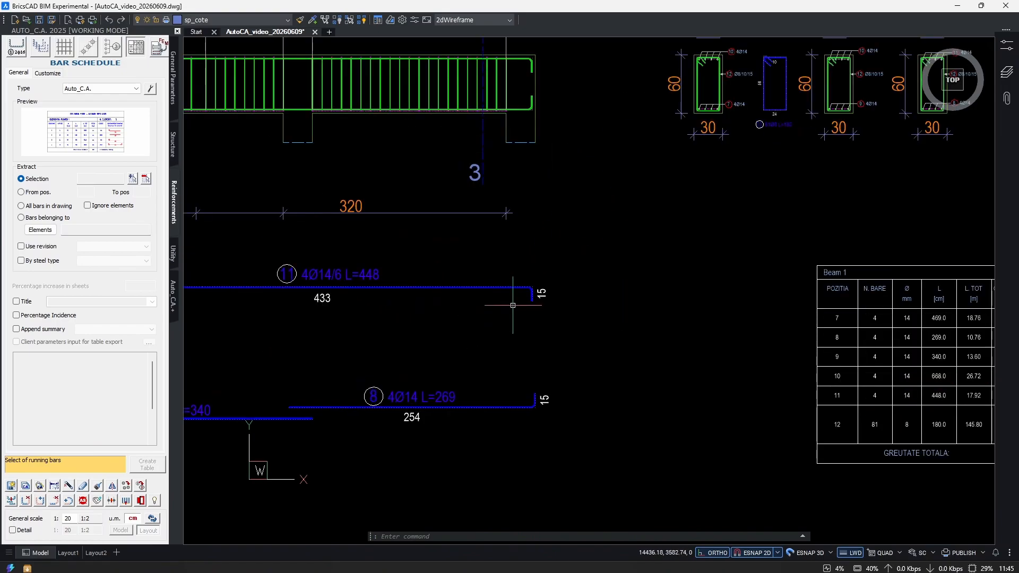
mouse_move(638, 255)
middle_down()
mouse_move(644, 289)
mouse_move(603, 323)
middle_up()
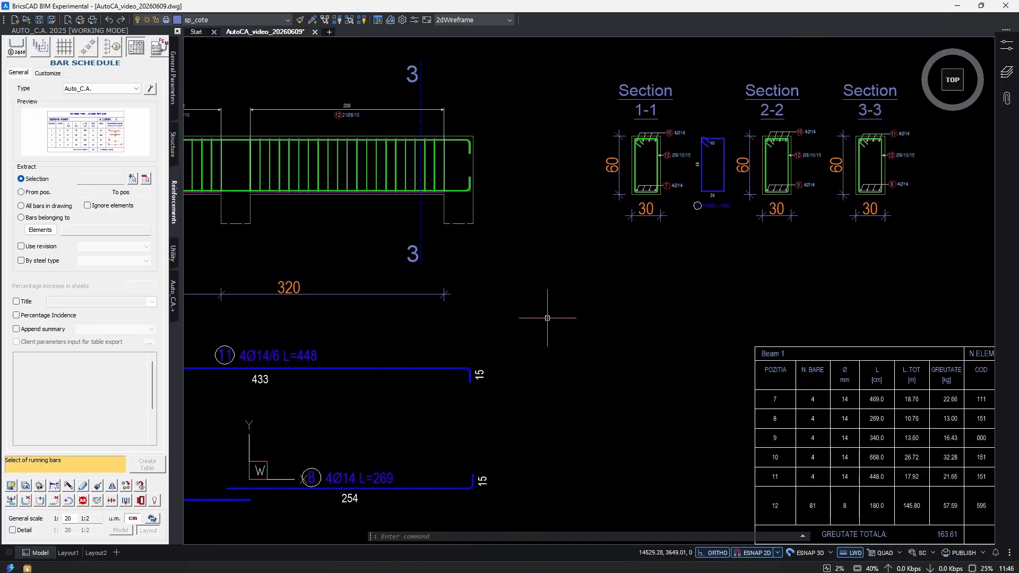
Select the extracted bars below the upper beam in turn, including top bar 10, to inspect them.
middle_drag(501, 367, 849, 334)
click(508, 330)
click(447, 355)
middle_drag(432, 362, 271, 413)
key(Escape)
click(471, 298)
click(428, 335)
middle_drag(692, 279, 474, 328)
scroll(475, 328, down, 4)
scroll(230, 361, up, 5)
key(Escape)
click(395, 345)
click(356, 371)
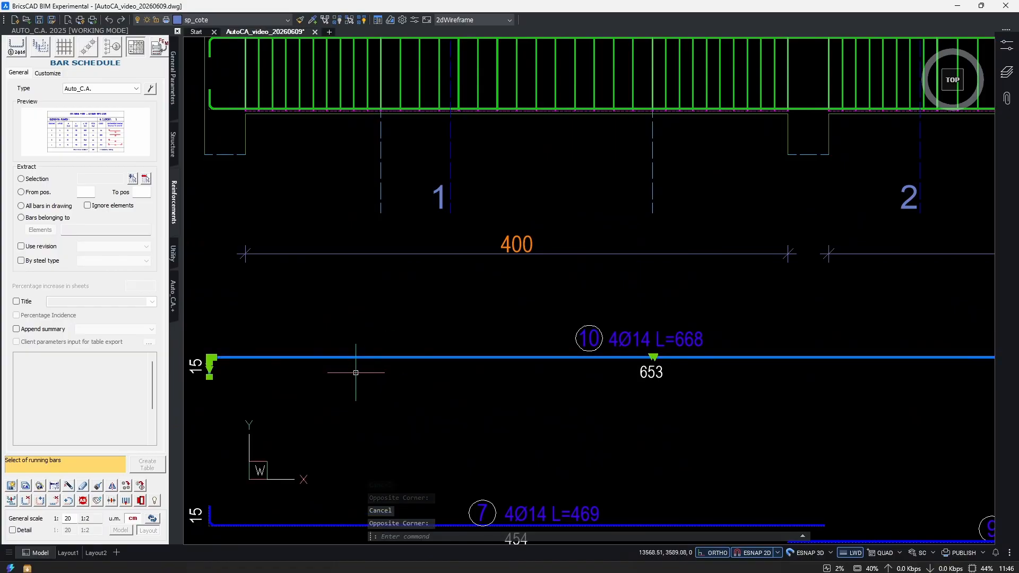
Select the extracted stirrup between sections 1-1 and 2-2 to inspect it.
scroll(737, 332, down, 2)
middle_drag(738, 333, 345, 375)
middle_drag(896, 275, 633, 326)
scroll(667, 294, up, 5)
key(Escape)
click(701, 308)
click(627, 340)
scroll(714, 271, down, 5)
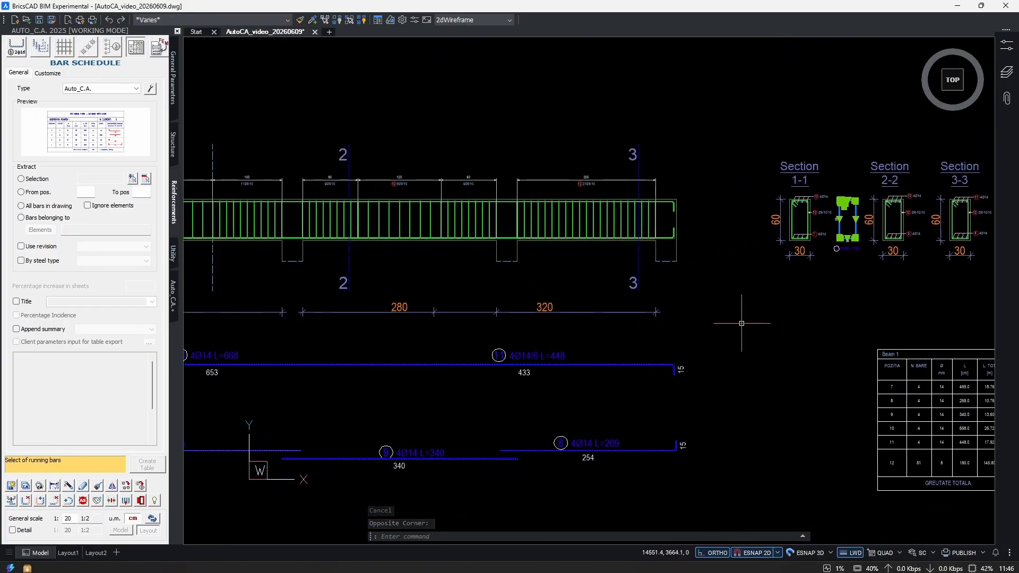
Inspect the upper beam's hooked top and bottom bars at its right end and the stirrups of the last span by selecting them.
scroll(565, 344, up, 2)
scroll(538, 276, up, 4)
scroll(479, 245, up, 3)
click(486, 257)
click(471, 275)
scroll(470, 277, down, 4)
middle_drag(380, 341, 923, 340)
scroll(598, 236, up, 5)
click(751, 234)
click(670, 374)
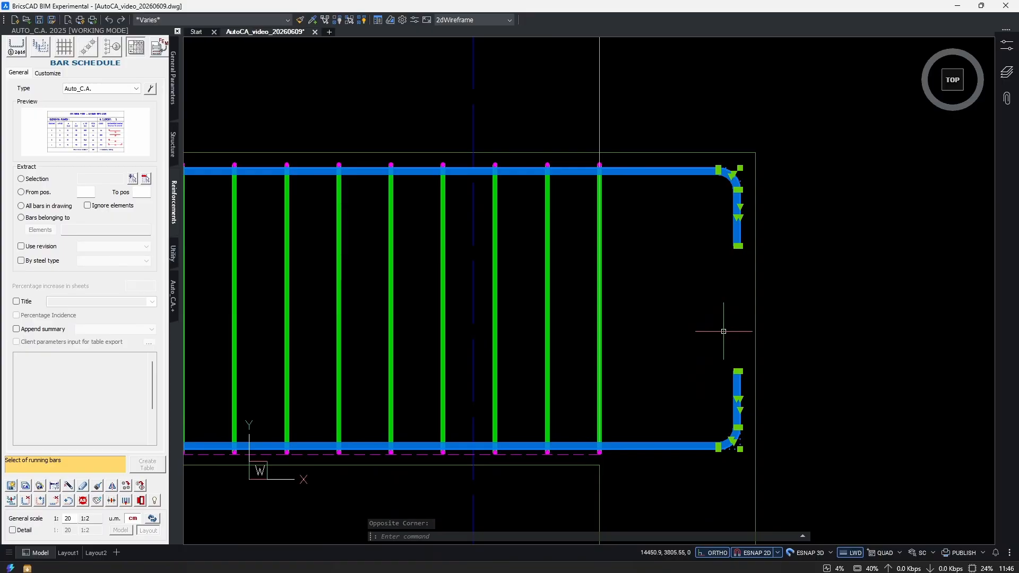
mouse_move(721, 332)
middle_down()
mouse_move(554, 326)
mouse_move(804, 329)
middle_up()
key(Escape)
scroll(626, 320, down, 3)
click(568, 296)
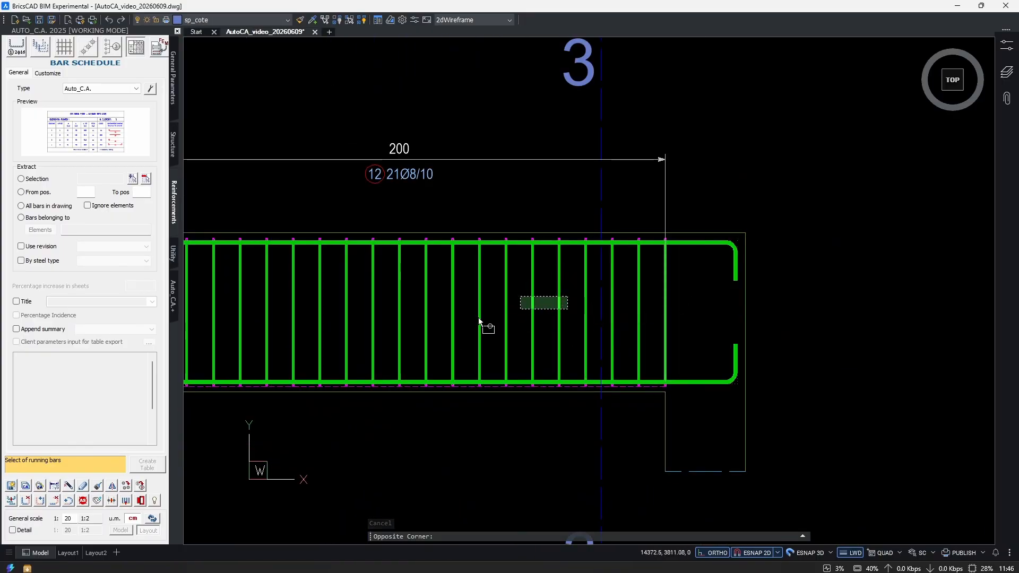
key(Escape)
Select the bottom bar series in section 1-1 to inspect how its four bars are grouped.
scroll(505, 315, down, 5)
scroll(524, 346, up, 8)
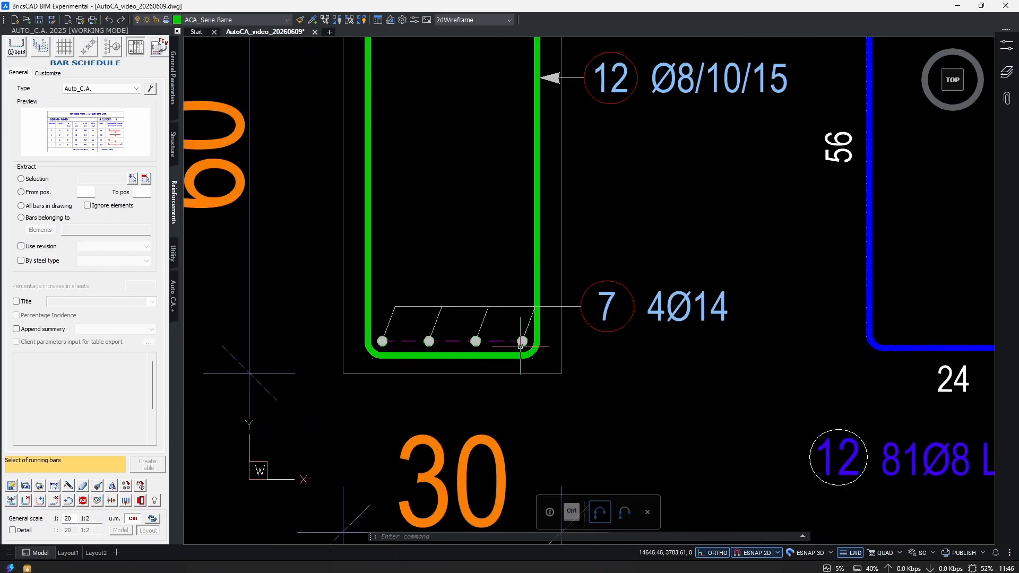
scroll(499, 345, up, 3)
click(419, 338)
click(405, 301)
middle_drag(405, 301, 538, 304)
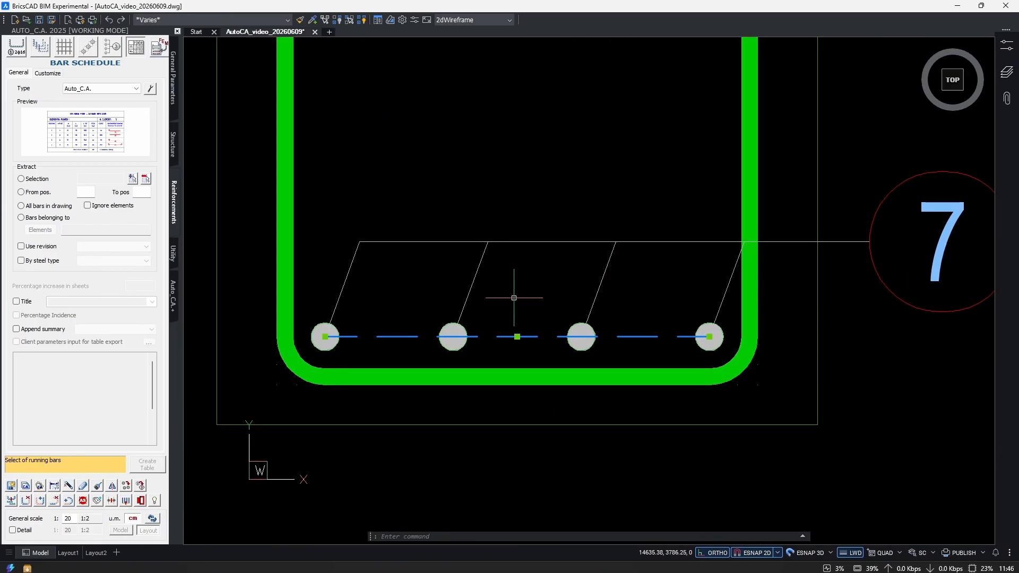
scroll(494, 307, down, 6)
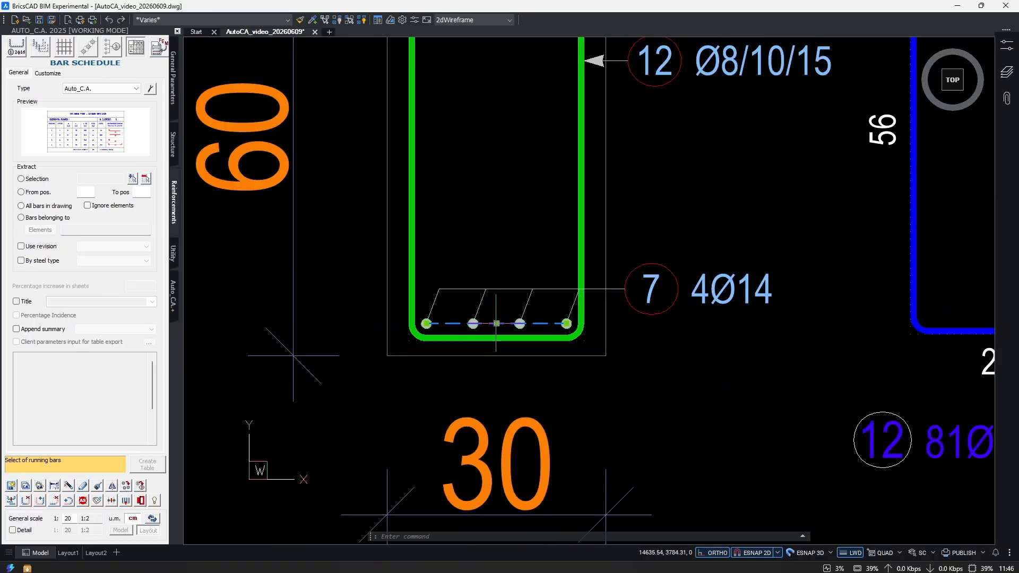
scroll(611, 311, up, 2)
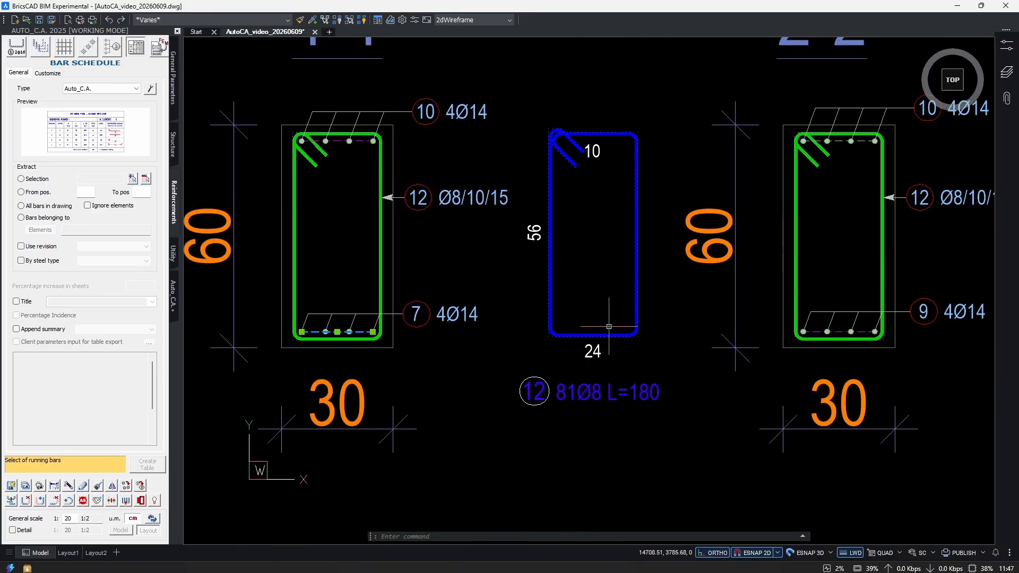
middle_drag(609, 327, 604, 317)
key(Escape)
Copy the extracted stirrup 12 straight down below its original and check the copy's label.
middle_drag(665, 325, 630, 207)
scroll(641, 334, down, 2)
text(co)
key(Return)
click(616, 298)
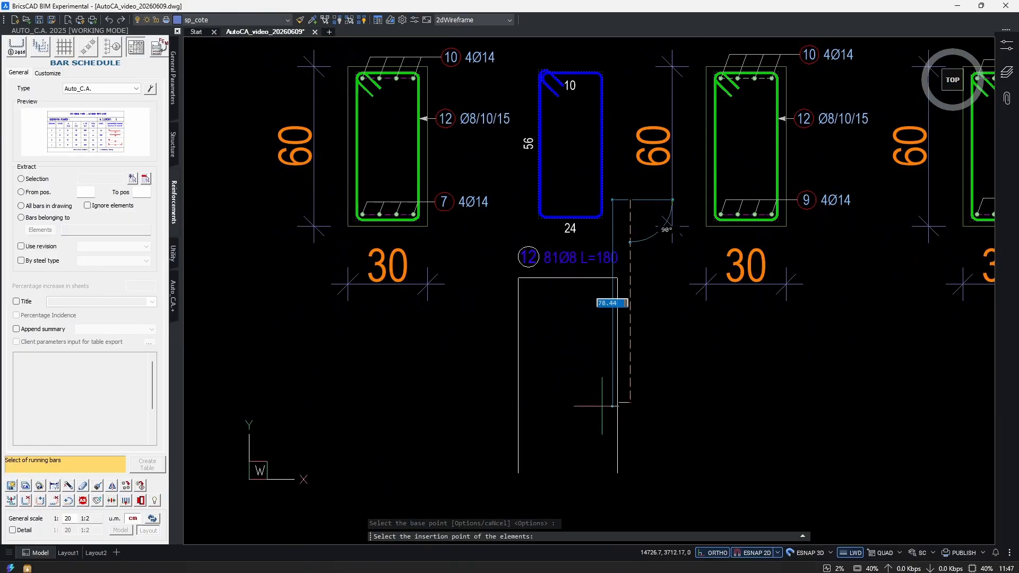
middle_drag(602, 401, 604, 295)
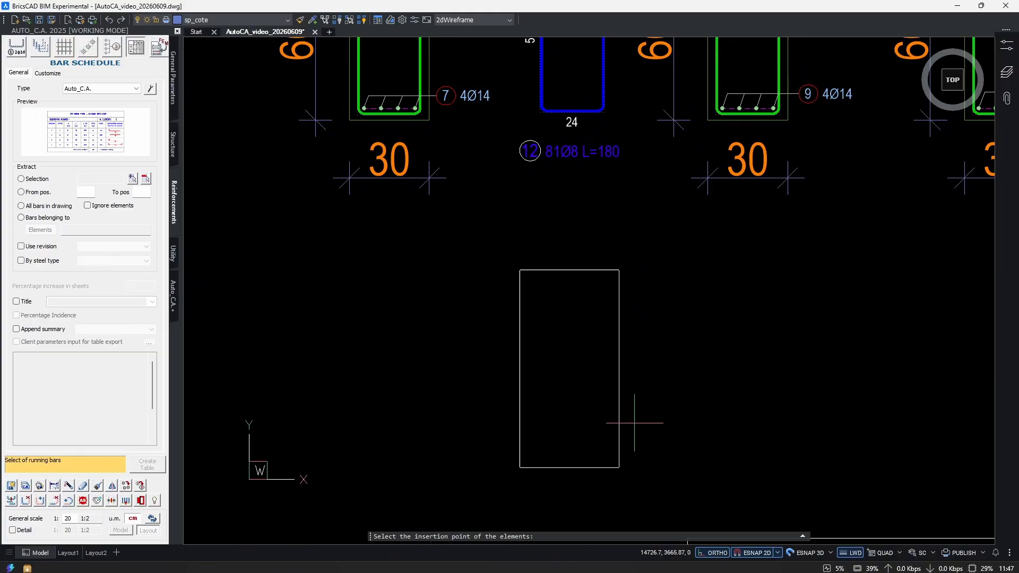
click(634, 423)
key(Escape)
scroll(567, 494, up, 4)
middle_drag(550, 497, 564, 445)
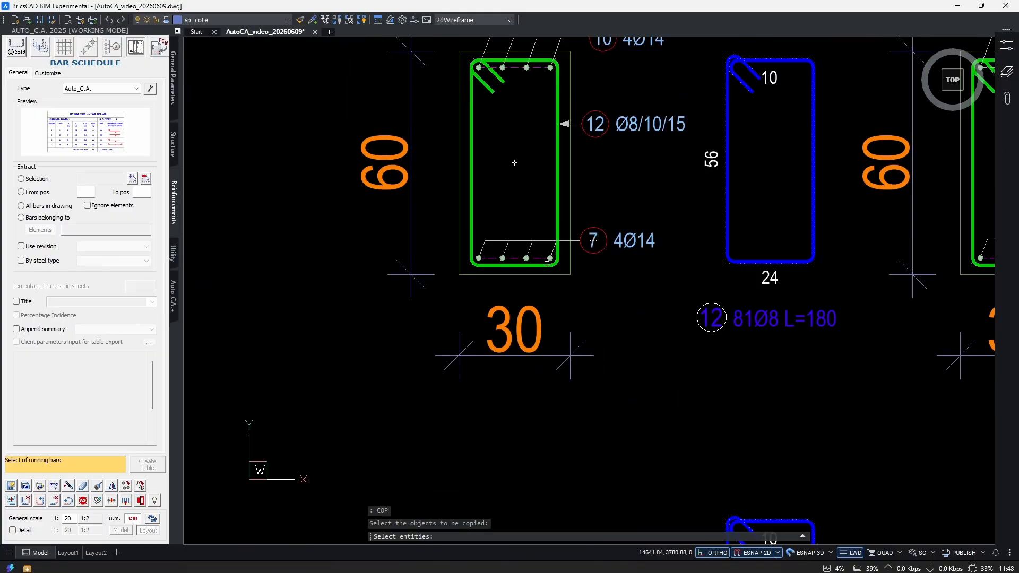
scroll(566, 169, up, 3)
Copy the green stirrup of section 1-1 straight down below the section.
drag(562, 182, 543, 332)
scroll(556, 331, down, 6)
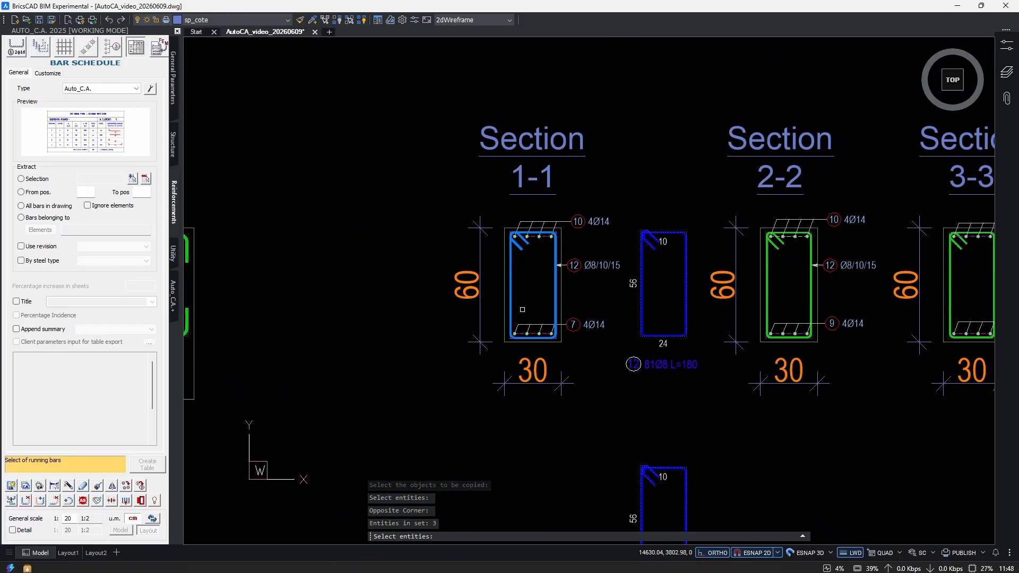
middle_drag(523, 309, 542, 239)
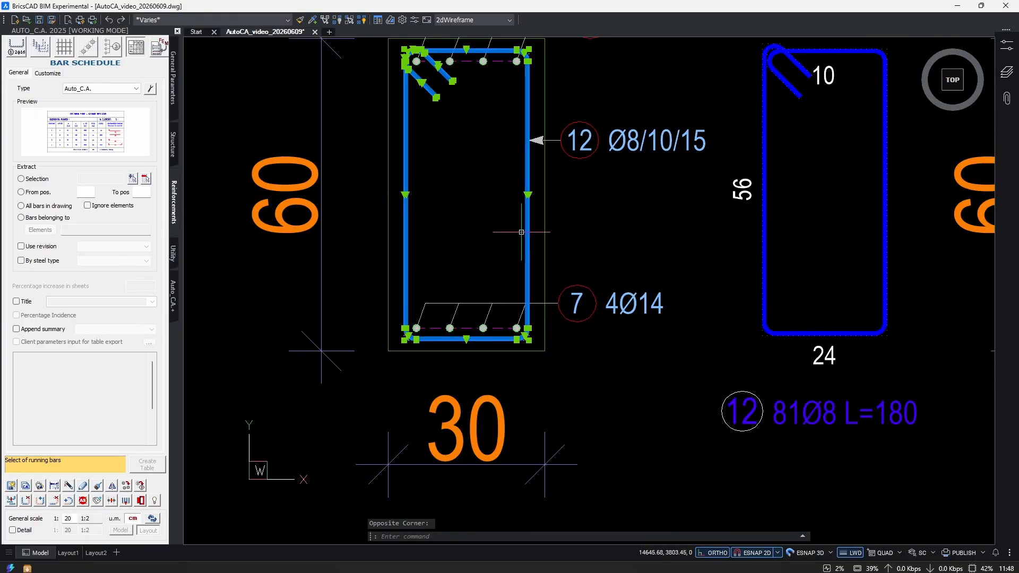
scroll(518, 236, down, 3)
middle_drag(529, 380, 530, 316)
scroll(530, 316, up, 2)
key(Escape)
key(Escape)
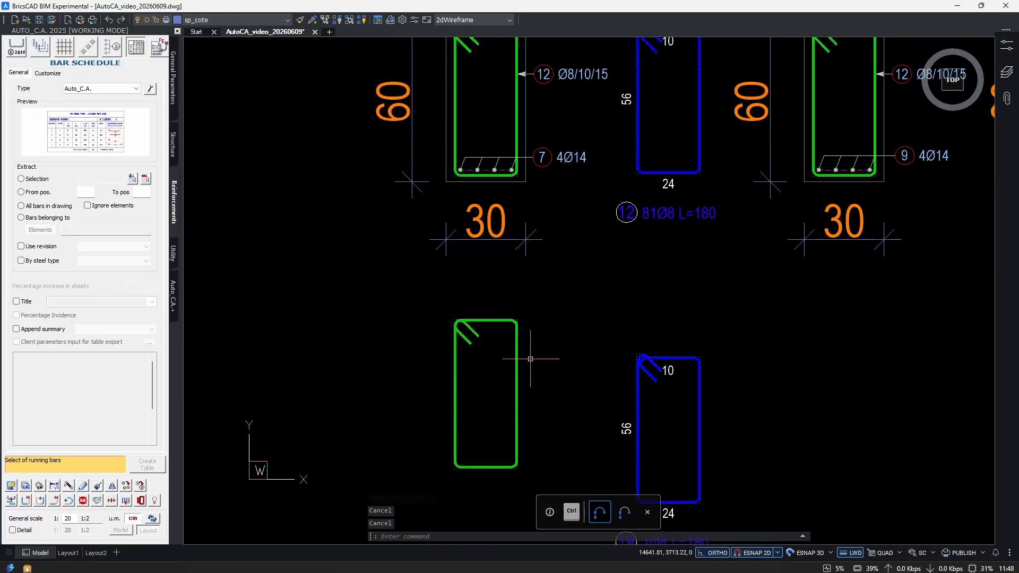
Open the extracted stirrup 12 beside section 1-1 for modification to inspect its links to the other stirrups.
text(md)
key(Return)
click(661, 148)
click(625, 151)
key(Return)
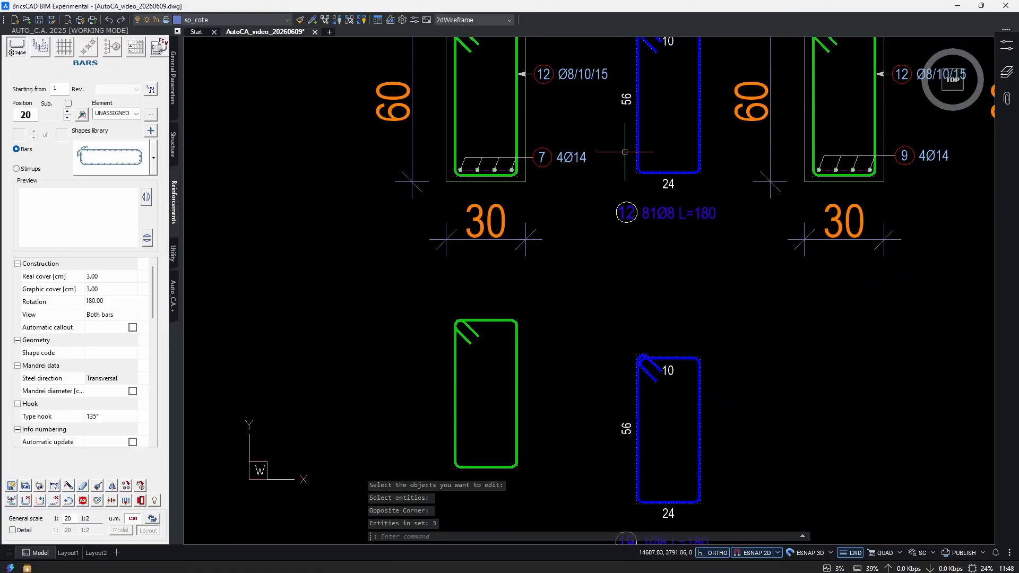
scroll(625, 152, up, 1)
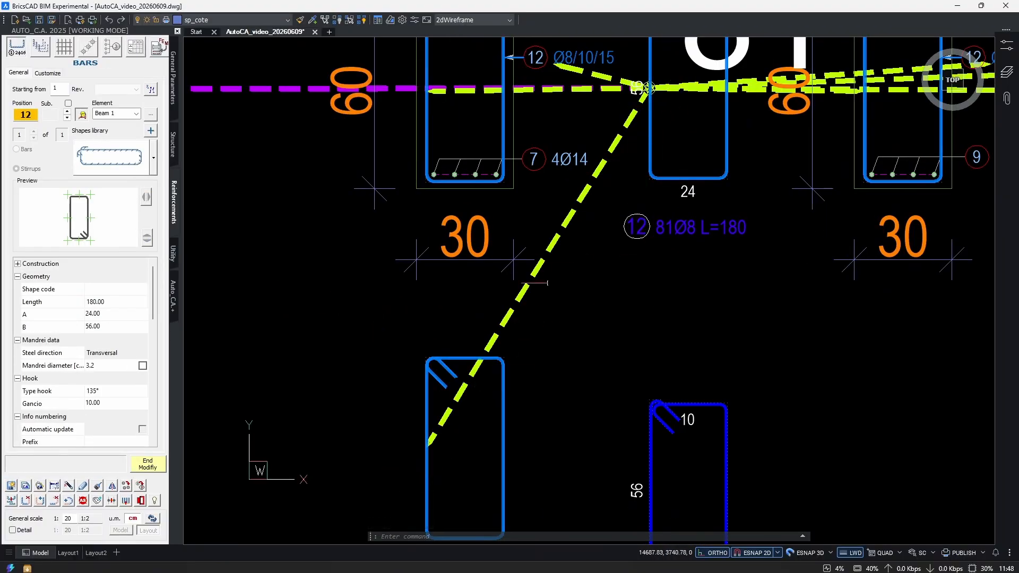
key(Escape)
Erase the test stirrup copies below section 1-1.
middle_drag(688, 217, 504, 386)
middle_drag(674, 257, 337, 263)
scroll(699, 258, down, 4)
middle_drag(498, 364, 761, 245)
scroll(566, 321, up, 2)
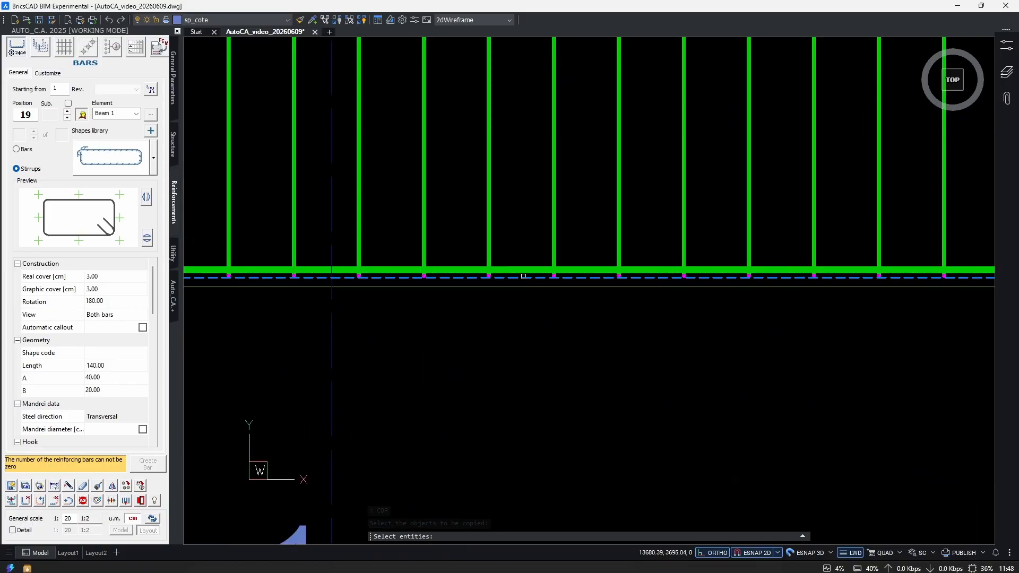
Copy the first span's stirrup series on its own straight up above the upper beam.
click(571, 289)
scroll(582, 251, down, 3)
scroll(582, 251, down, 3)
middle_drag(582, 251, 551, 326)
key(Return)
click(548, 327)
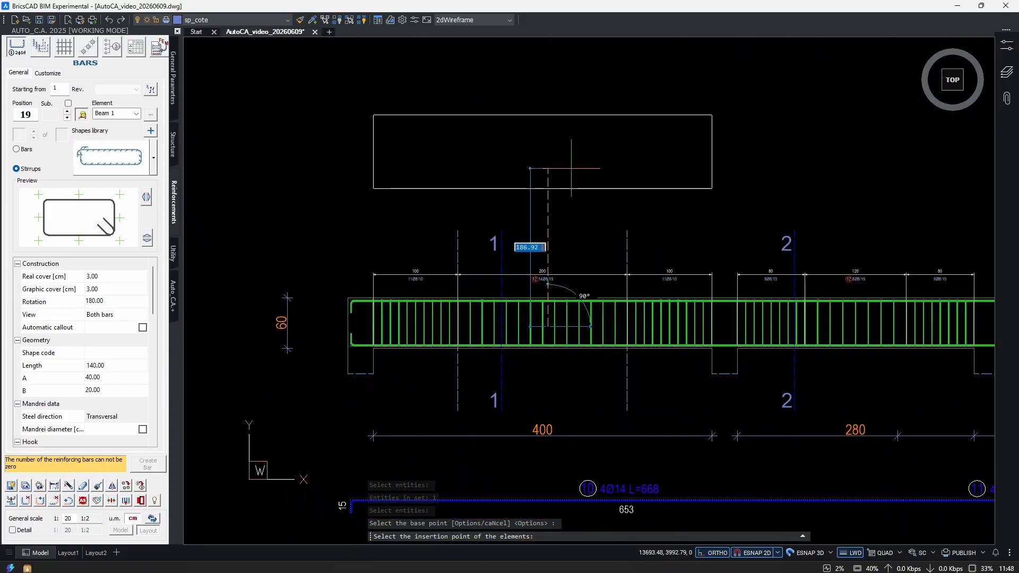
click(570, 134)
Check the stirrup series copied above the first span and erase it.
middle_drag(762, 192, 461, 230)
middle_drag(618, 236, 812, 293)
key(Escape)
middle_drag(867, 295, 293, 245)
scroll(755, 441, up, 2)
scroll(702, 374, up, 4)
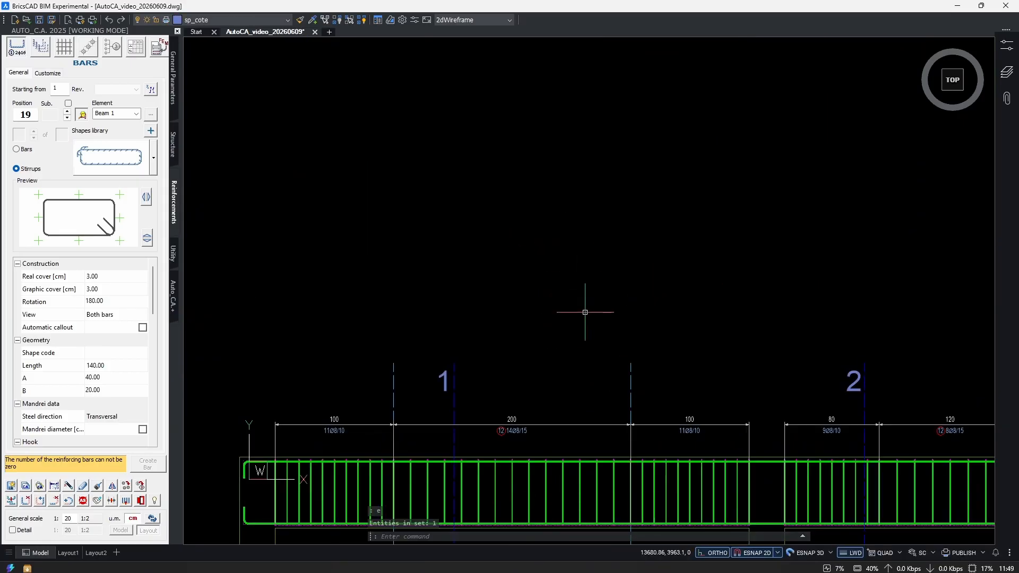
Copy the first span's stirrup series together with the extracted stirrup 12 straight up above the upper beam.
text(cop)
key(Return)
scroll(546, 486, up, 5)
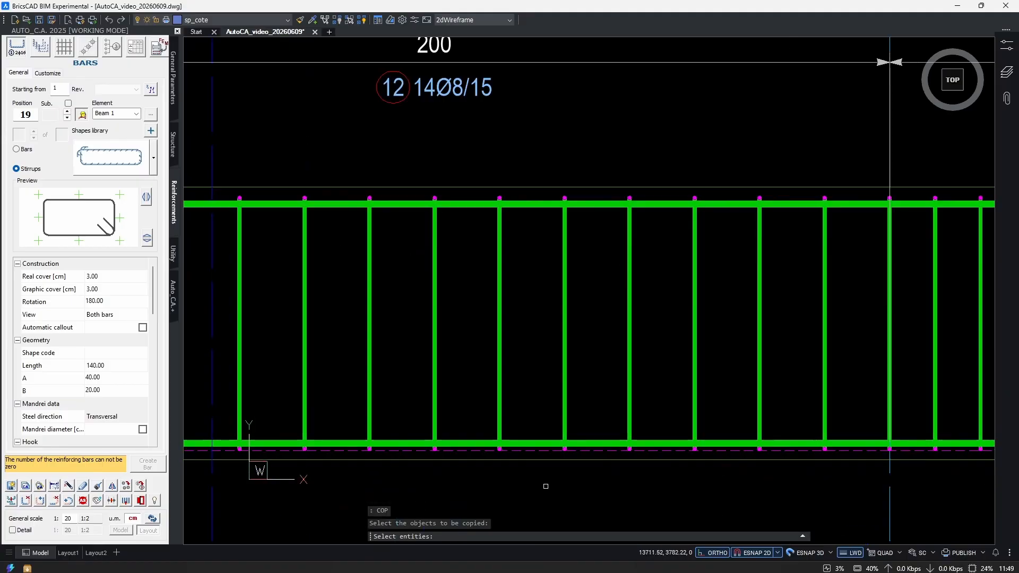
click(545, 452)
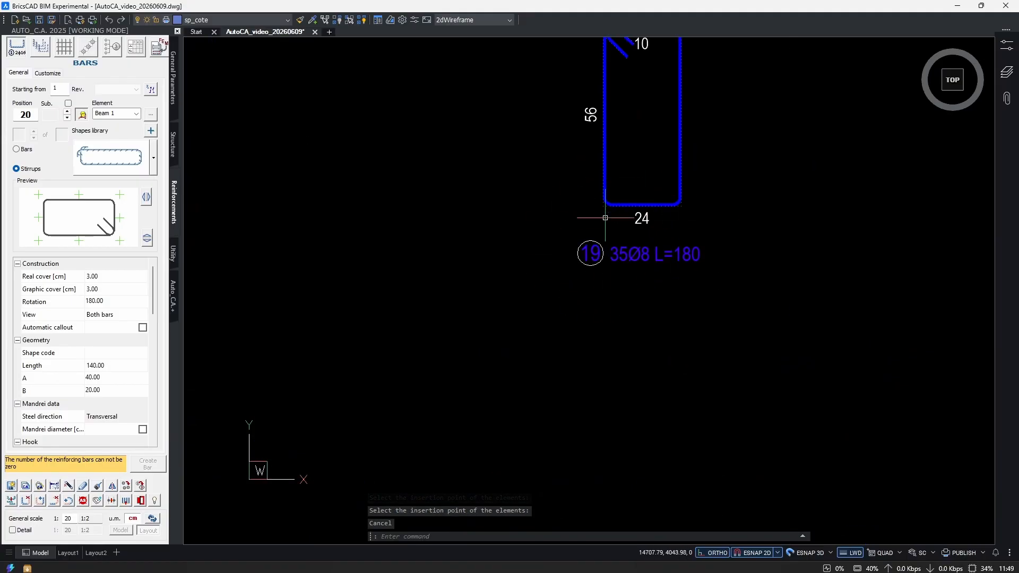
middle_drag(605, 215, 654, 248)
scroll(652, 267, down, 6)
Open the copied stirrup series for modification to inspect its link to the copied extracted stirrup and its label.
middle_drag(356, 282, 839, 321)
middle_drag(334, 312, 573, 341)
scroll(547, 313, up, 3)
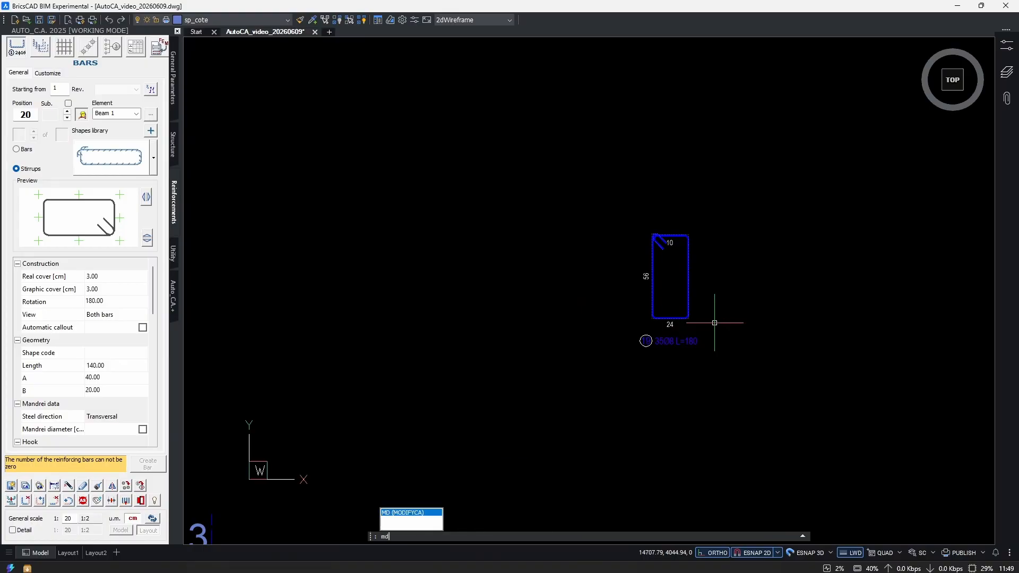
click(714, 289)
click(686, 297)
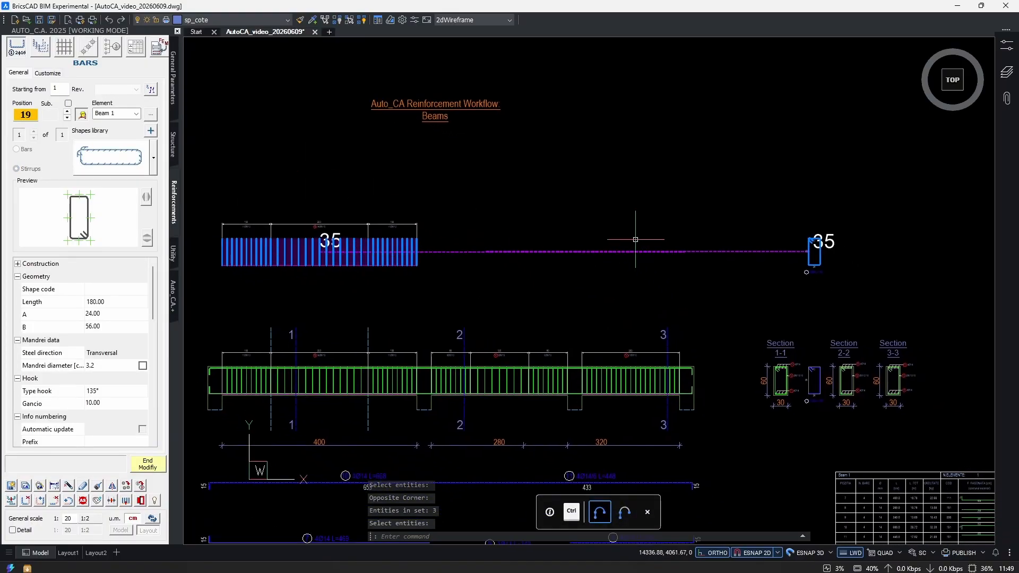
scroll(379, 303, up, 3)
scroll(440, 294, down, 3)
middle_drag(763, 300, 549, 305)
scroll(567, 293, up, 6)
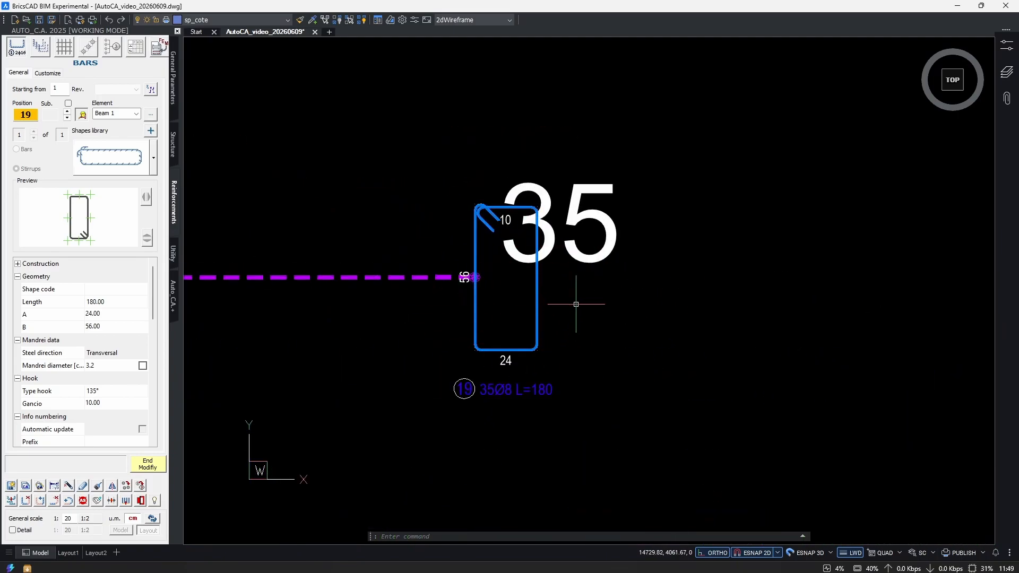
key(Escape)
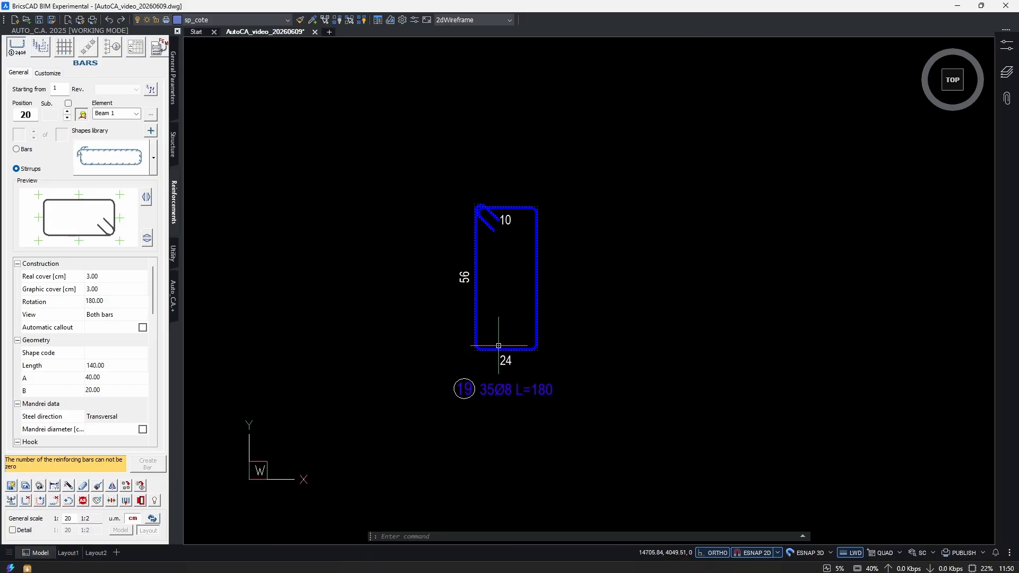
Erase the copied extracted stirrup and confirm deleting its linked stirrup series as well.
text(e)
key(Return)
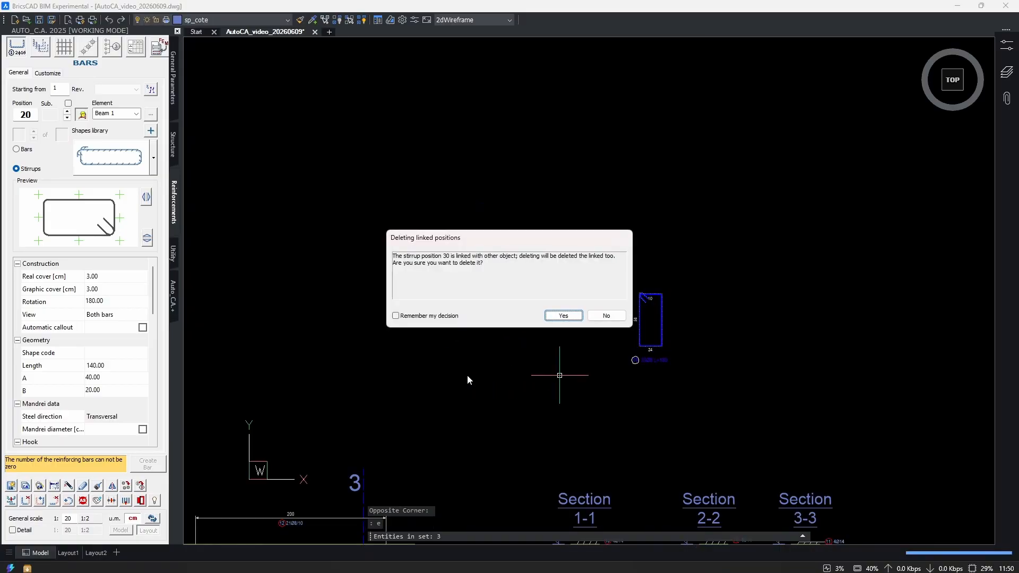
click(552, 319)
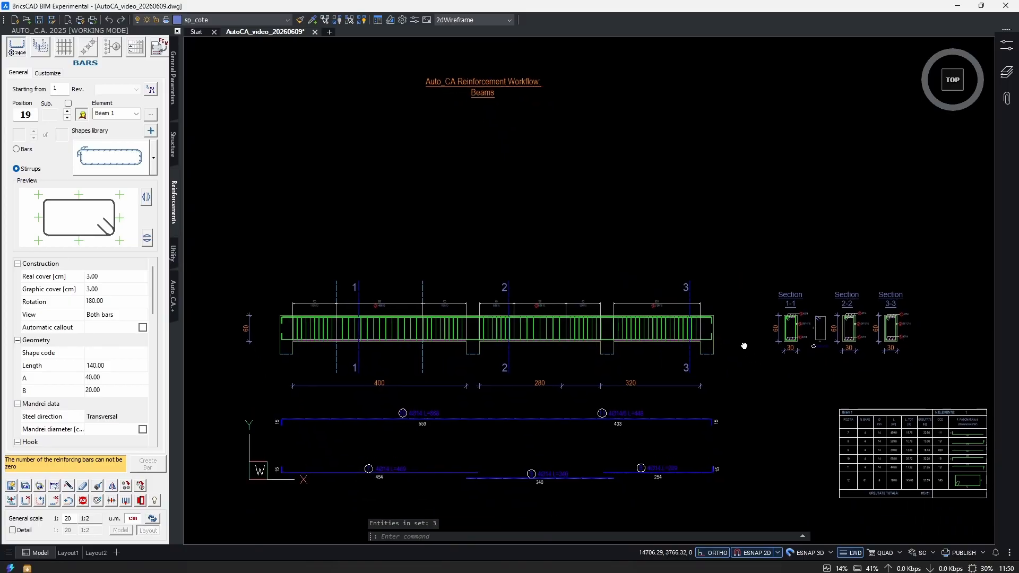
Examine the upper beam's stirrup series, longitudinal bars and cross sections.
mouse_move(739, 240)
middle_down()
mouse_move(801, 326)
mouse_move(773, 326)
middle_up()
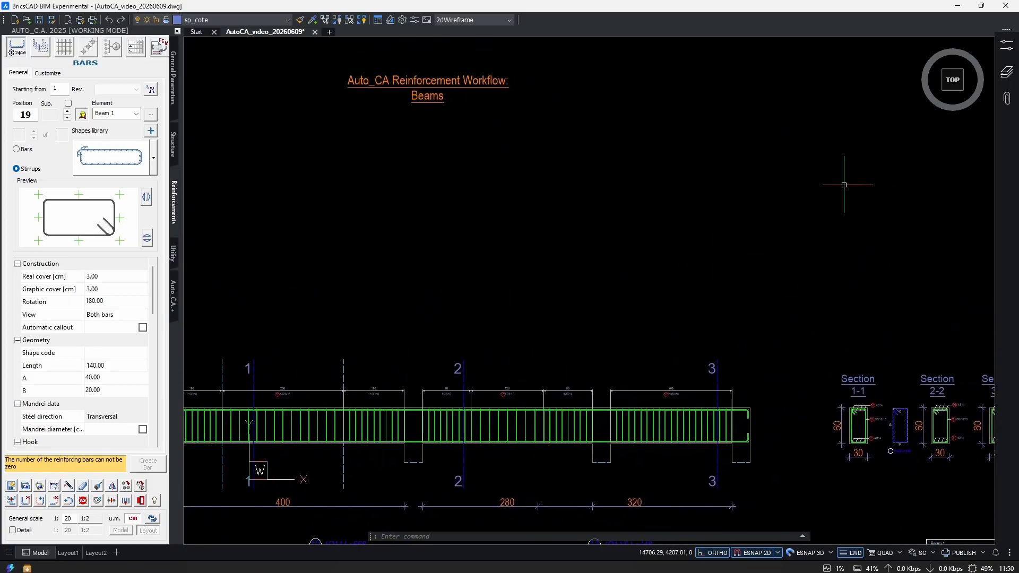
middle_drag(422, 329, 655, 306)
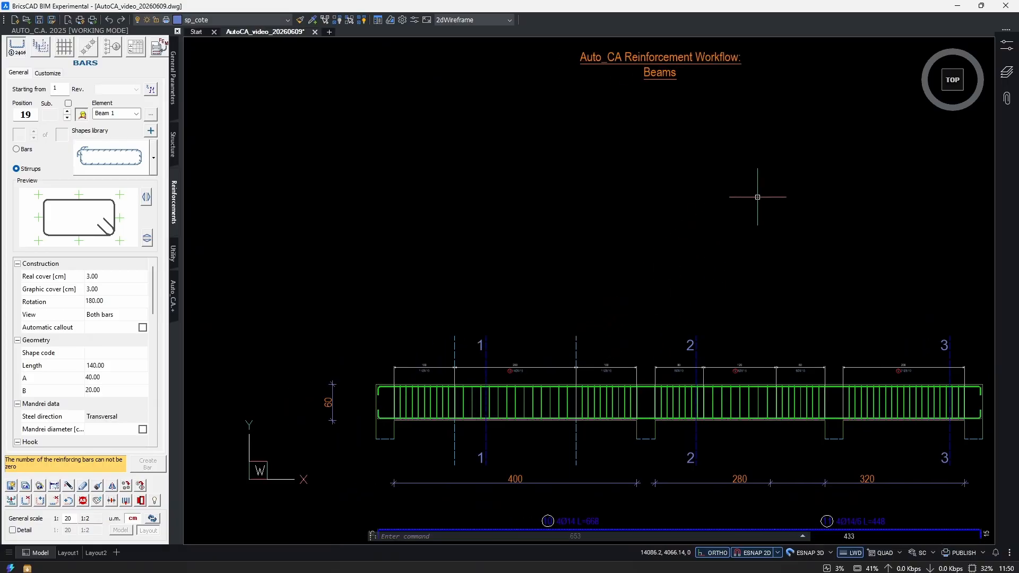
scroll(541, 420, up, 10)
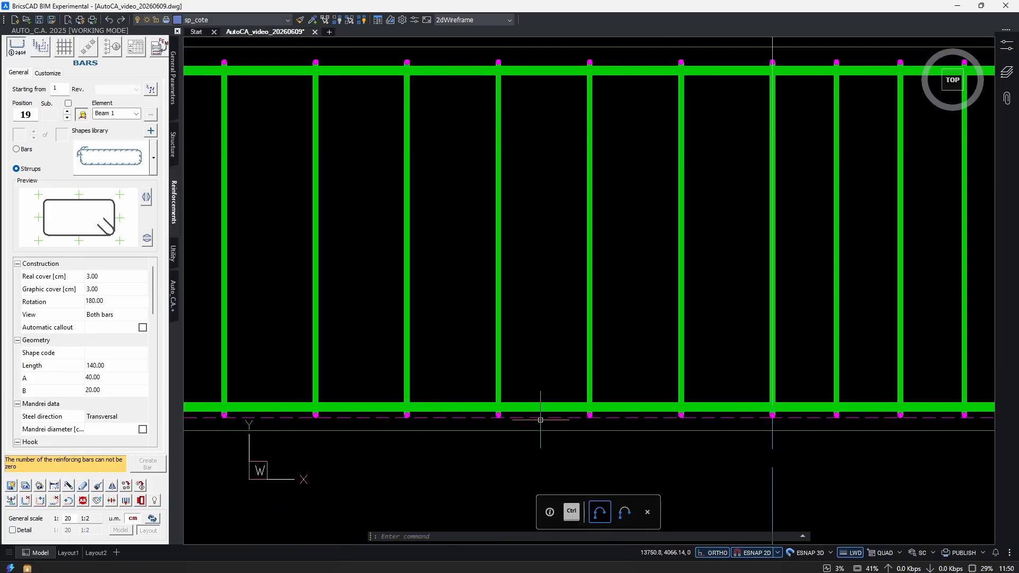
scroll(472, 418, down, 10)
scroll(828, 409, up, 8)
key(Escape)
click(828, 347)
click(809, 336)
scroll(810, 336, down, 5)
middle_drag(368, 343, 674, 348)
scroll(502, 376, up, 2)
key(Escape)
scroll(594, 394, down, 7)
middle_drag(590, 405, 592, 359)
scroll(482, 355, up, 3)
mouse_move(737, 440)
middle_down()
mouse_move(676, 379)
mouse_move(637, 365)
mouse_move(667, 360)
middle_up()
scroll(637, 366, down, 3)
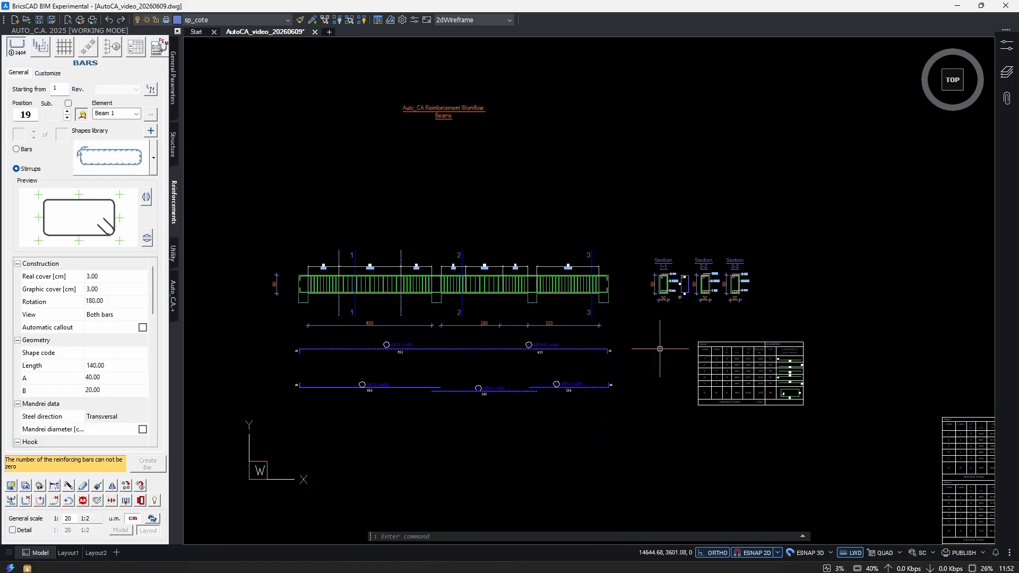
Copy the smaller beam with its extracted bars and sections 4-4, 5-5 and 6-6 straight down, leaving out its schedule table.
scroll(660, 349, down, 4)
middle_drag(659, 349, 619, 240)
text(co)
key(Return)
scroll(592, 321, up, 4)
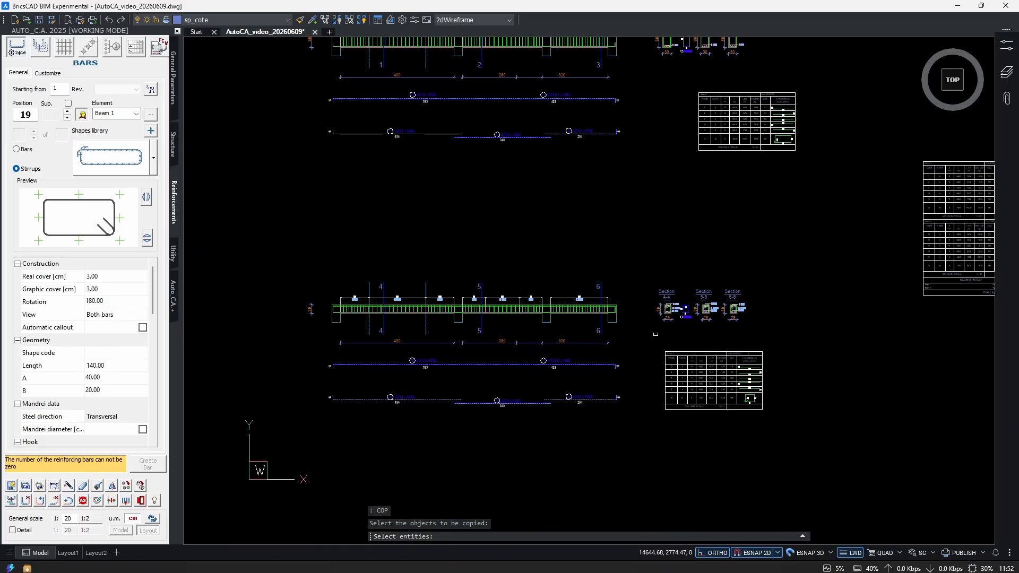
click(759, 281)
click(648, 331)
click(641, 272)
click(306, 442)
scroll(626, 402, down, 2)
middle_drag(627, 402, 608, 301)
key(Return)
click(612, 259)
middle_drag(605, 472, 606, 364)
click(579, 352)
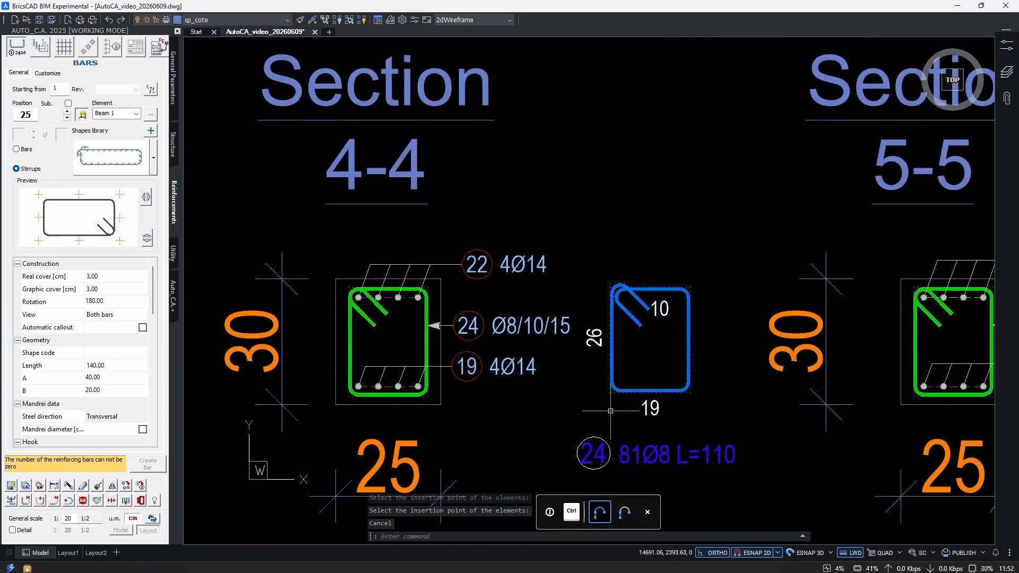
scroll(604, 264, down, 5)
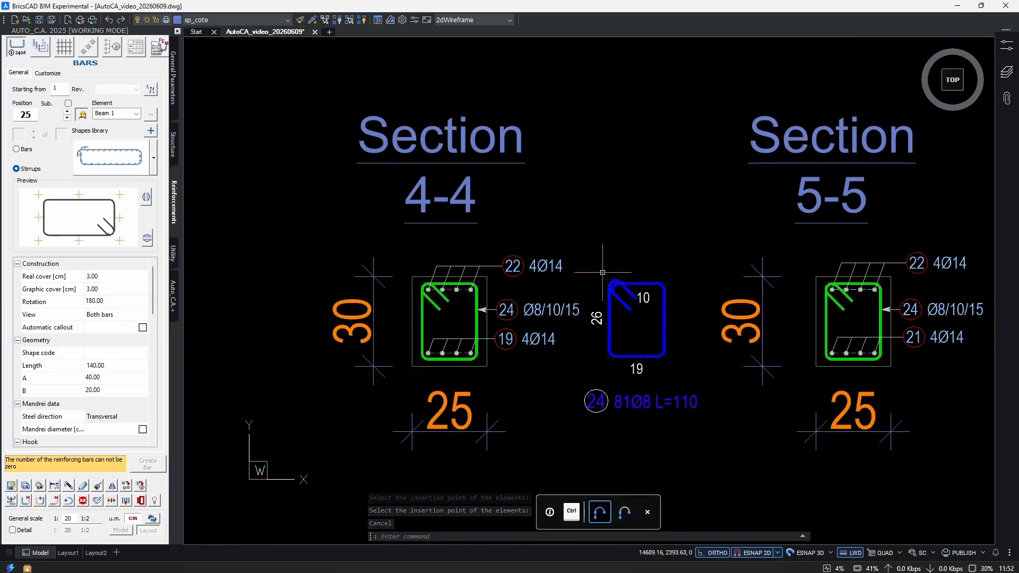
Delete sections 5-5 and 6-6 of the copied beam, keeping section 4-4 and its extracted stirrup.
scroll(733, 327, up, 2)
middle_drag(927, 300, 766, 362)
scroll(766, 362, down, 1)
click(809, 201)
click(522, 435)
middle_drag(555, 435, 531, 434)
key(Delete)
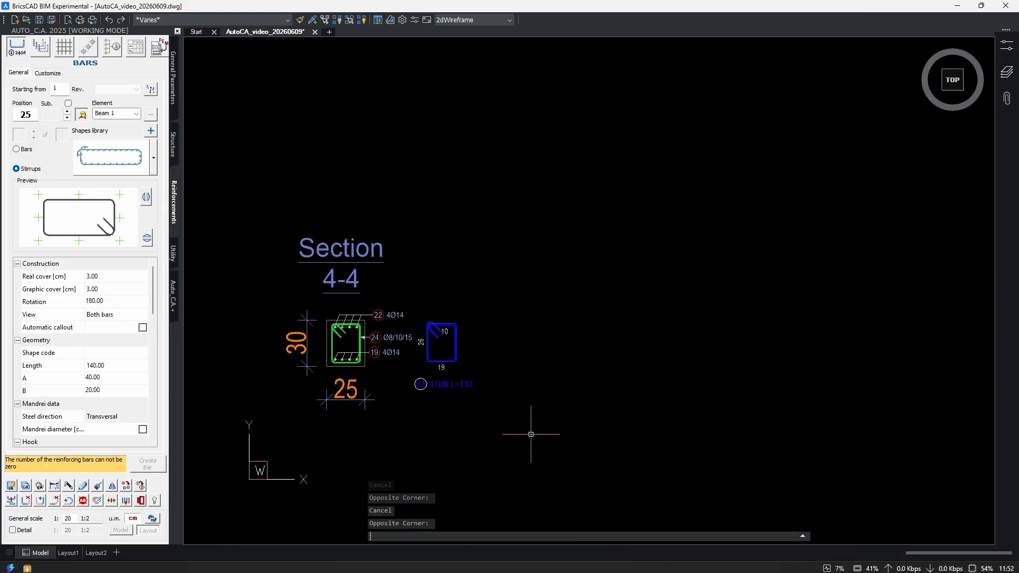
Select the extracted bars 20, 21 and 23 below the copied beam to examine their bar quantities.
scroll(531, 434, down, 5)
scroll(471, 327, up, 4)
scroll(544, 423, down, 2)
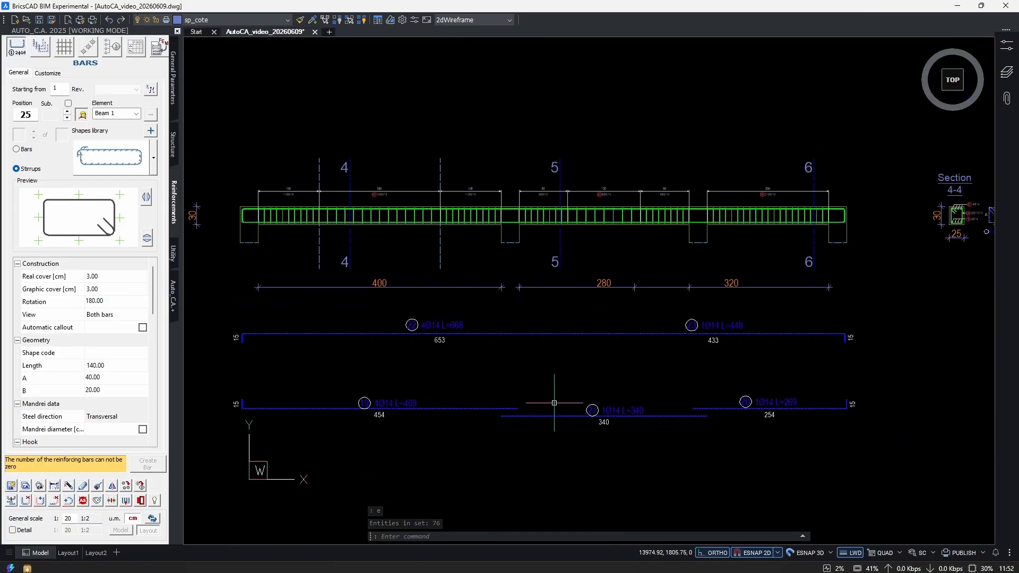
scroll(754, 403, up, 2)
middle_drag(768, 441, 648, 383)
click(736, 470)
click(630, 290)
middle_drag(536, 419, 580, 415)
click(584, 470)
click(569, 447)
scroll(742, 434, up, 3)
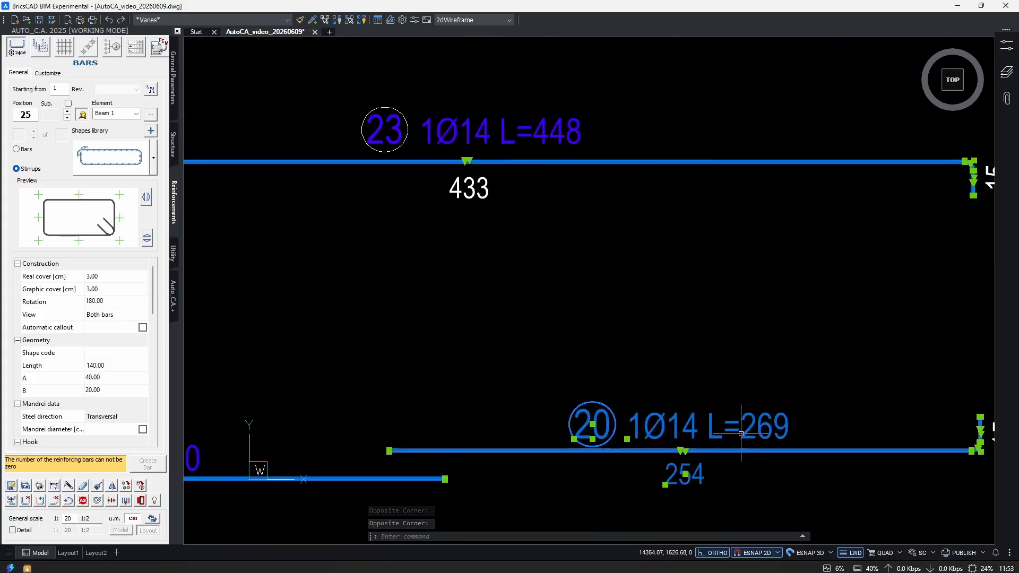
scroll(700, 396, down, 3)
key(Escape)
key(Escape)
click(568, 470)
click(473, 293)
click(451, 434)
click(430, 480)
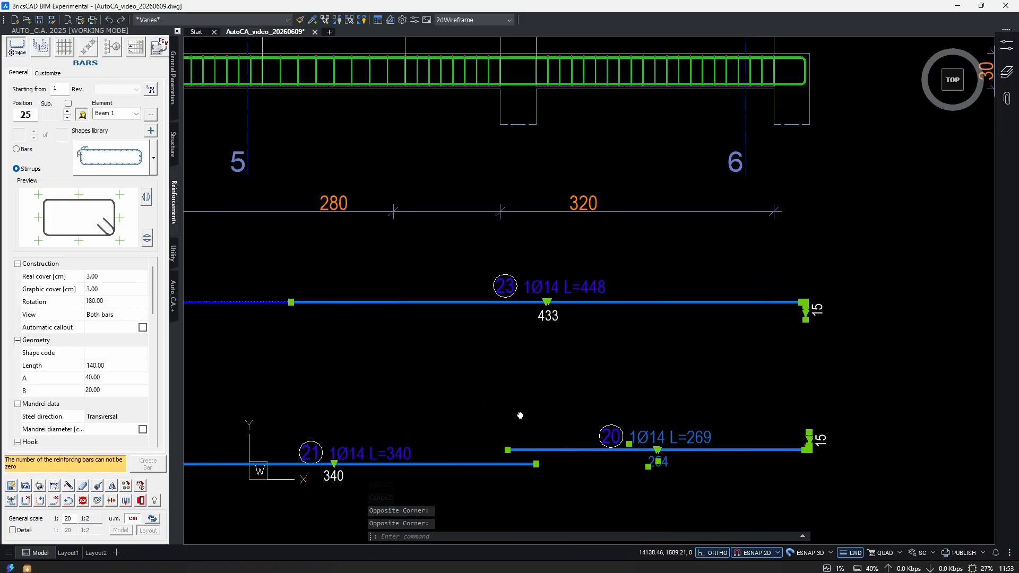
middle_drag(511, 414, 715, 400)
scroll(715, 400, down, 1)
key(Escape)
Open the bottom bar series of section 4-4 for modification.
scroll(532, 360, down, 3)
scroll(751, 298, up, 5)
scroll(745, 300, up, 4)
middle_drag(588, 415, 675, 365)
key(Escape)
key(Escape)
text(mo)
key(Return)
click(582, 341)
key(Return)
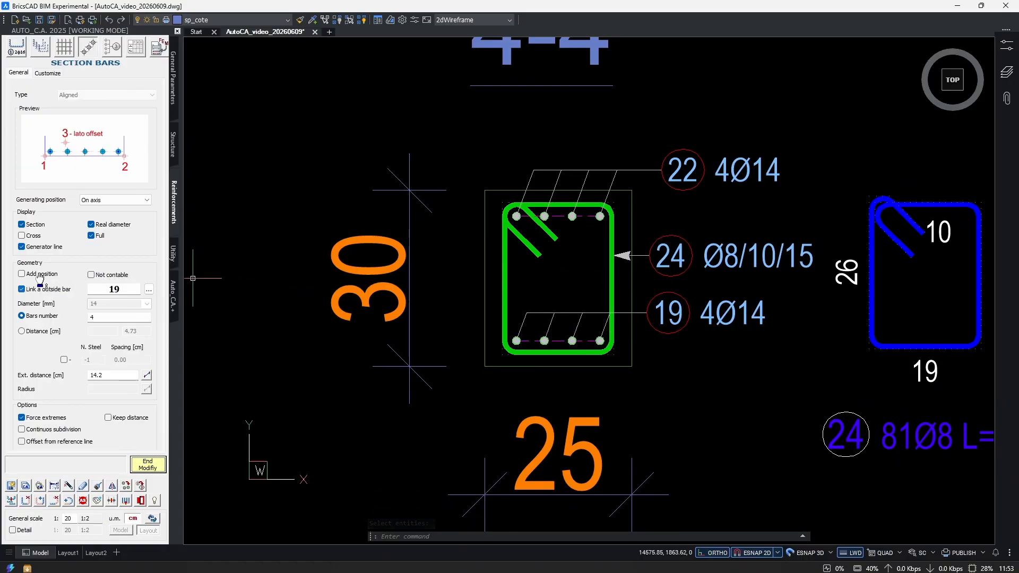
Examine the copied beam's extracted bottom bars and their labels to see which ones need linking to the section.
scroll(557, 377, down, 10)
scroll(595, 395, up, 10)
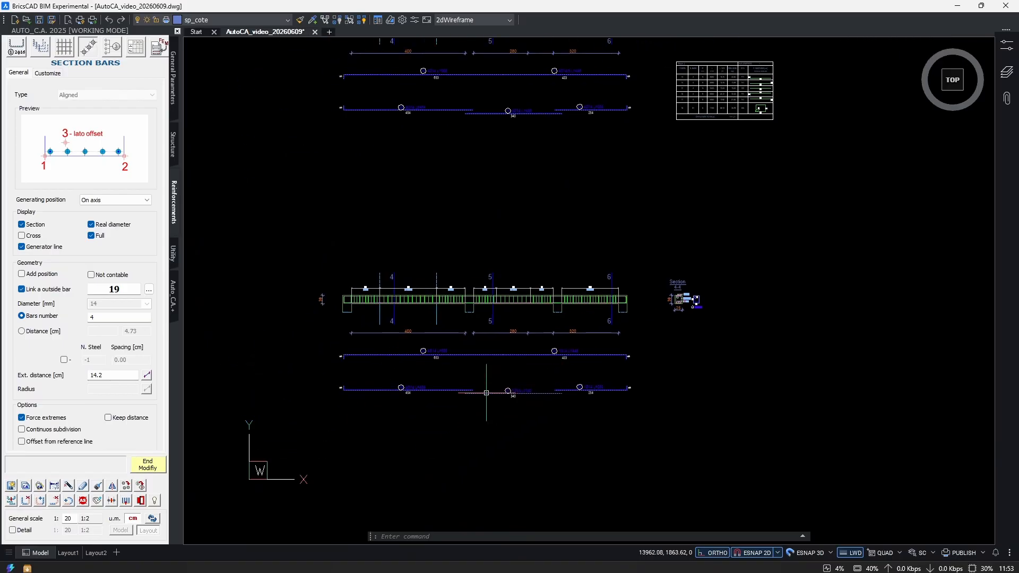
scroll(509, 388, down, 3)
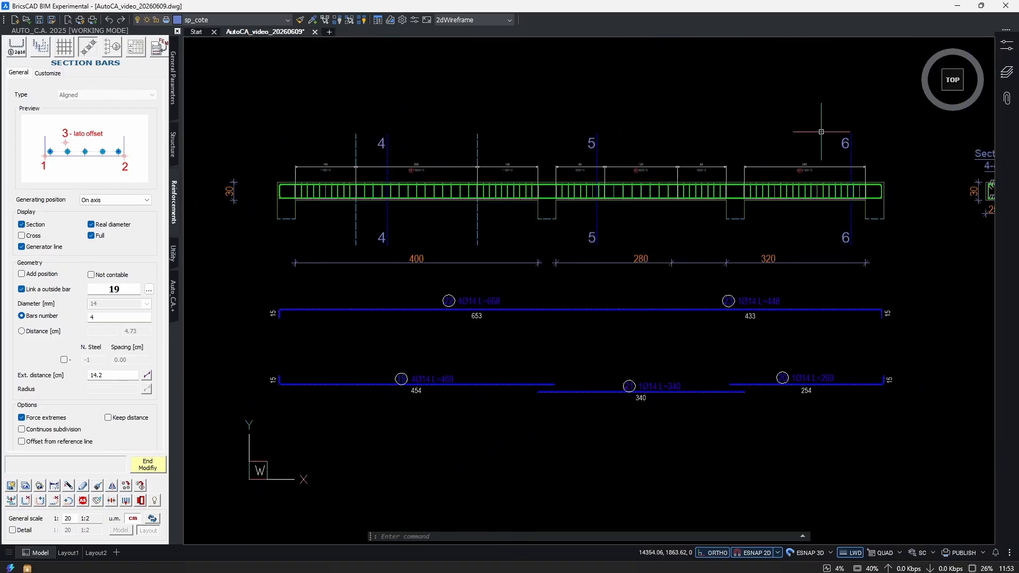
middle_drag(709, 270, 636, 349)
scroll(810, 344, up, 5)
scroll(777, 248, down, 5)
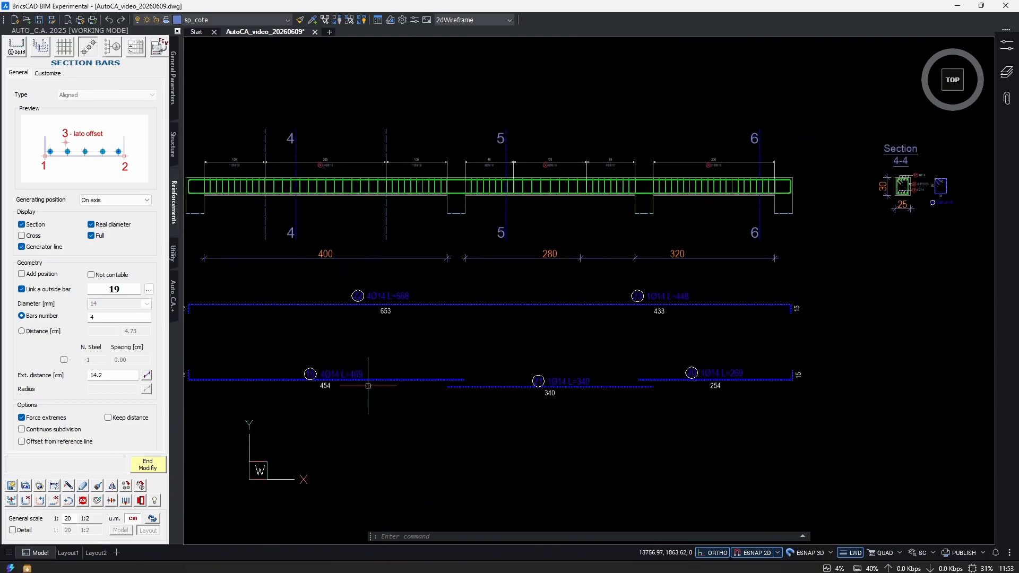
scroll(308, 400, up, 3)
middle_drag(863, 387, 460, 433)
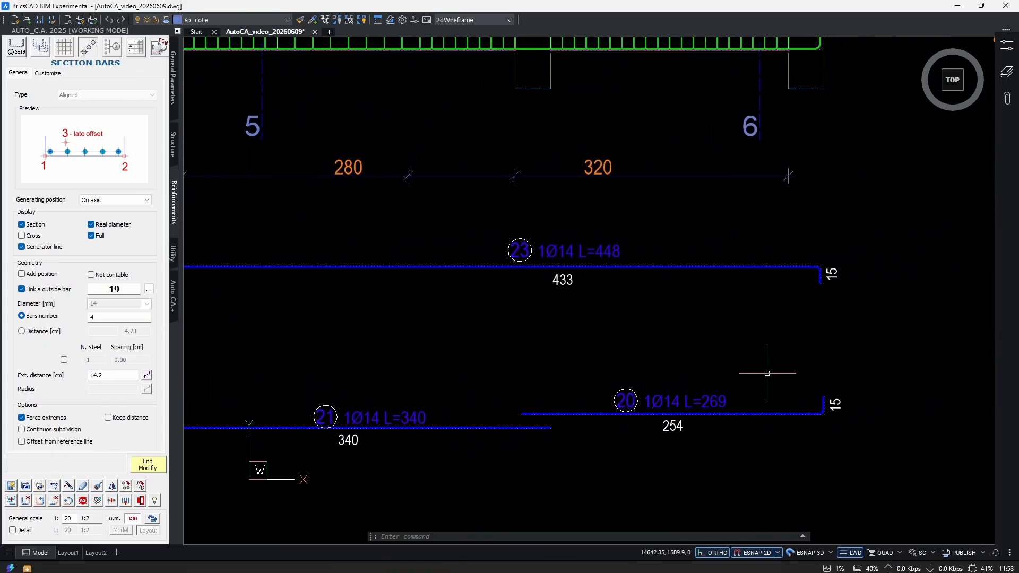
scroll(558, 383, down, 2)
mouse_move(414, 314)
middle_down()
mouse_move(630, 344)
mouse_move(557, 351)
middle_up()
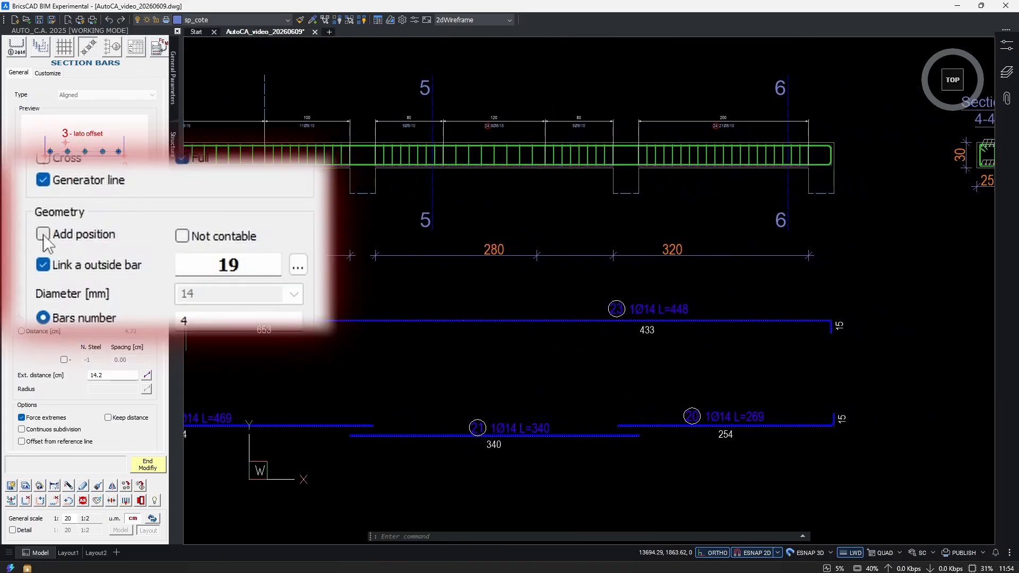
Enable Add position for section 4-4's bottom bar series and link the extracted bars 21 and 20 in addition to bar 19.
click(22, 274)
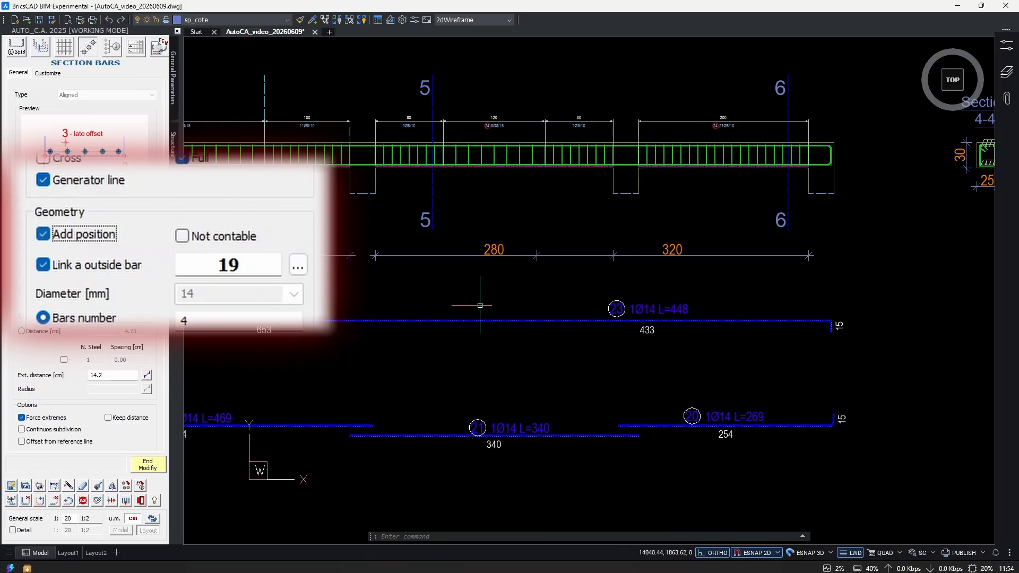
scroll(567, 297, down, 4)
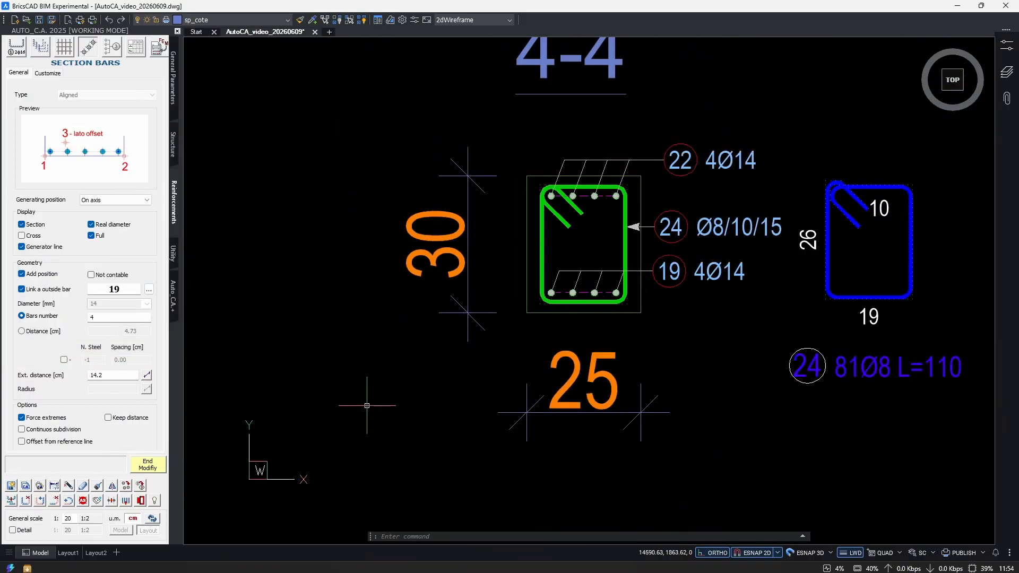
scroll(372, 338, down, 4)
middle_drag(340, 392, 629, 294)
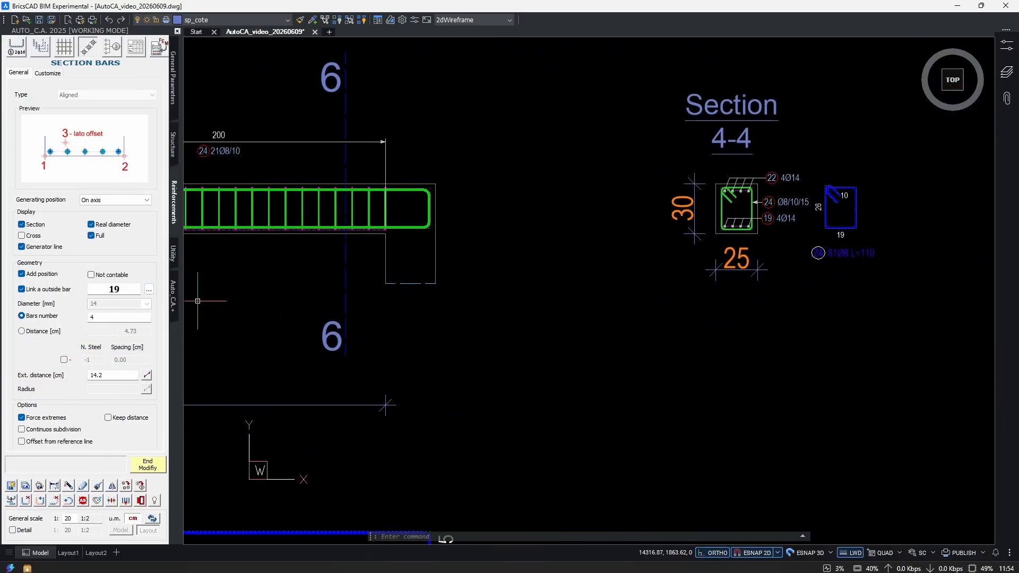
click(150, 291)
scroll(556, 310, down, 4)
middle_drag(439, 398, 715, 336)
scroll(731, 354, up, 3)
click(589, 380)
click(149, 289)
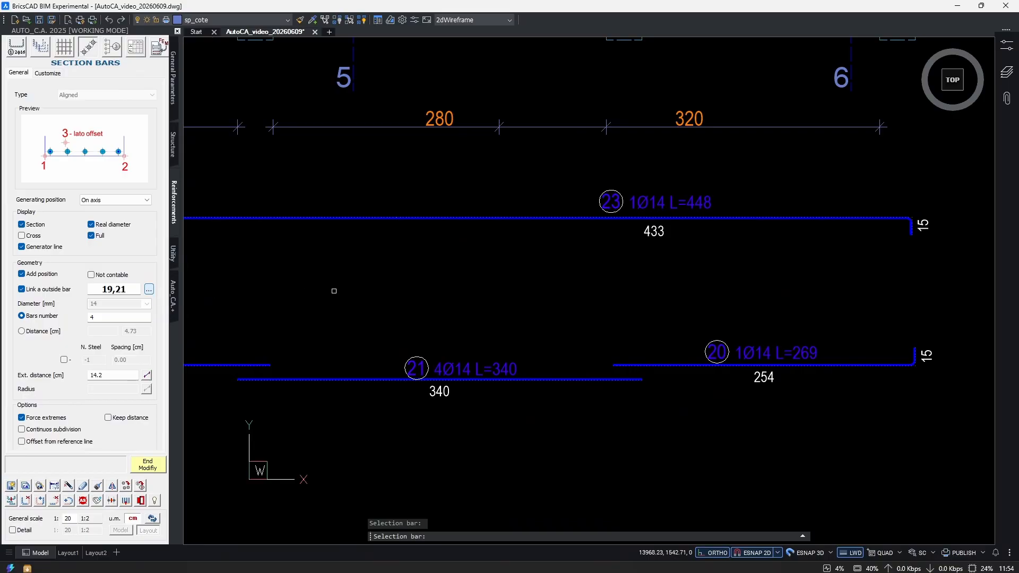
click(684, 368)
scroll(852, 361, down, 3)
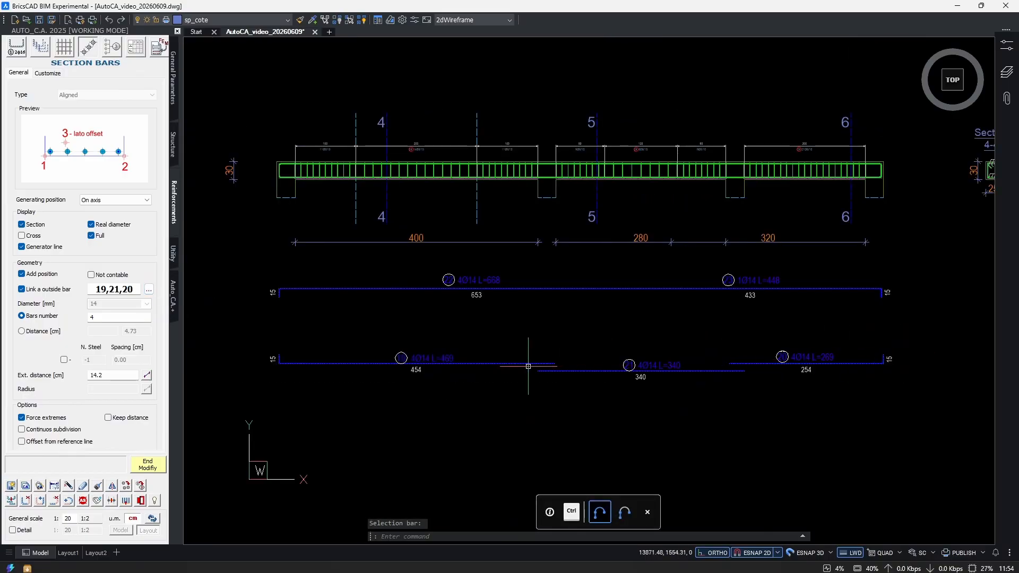
Finish modifying section 4-4's bottom bar series and check the labels of extracted bars 19, 20 and 21.
scroll(575, 355, up, 3)
click(154, 463)
scroll(191, 436, up, 1)
mouse_move(991, 380)
middle_down()
mouse_move(338, 359)
mouse_move(542, 372)
middle_up()
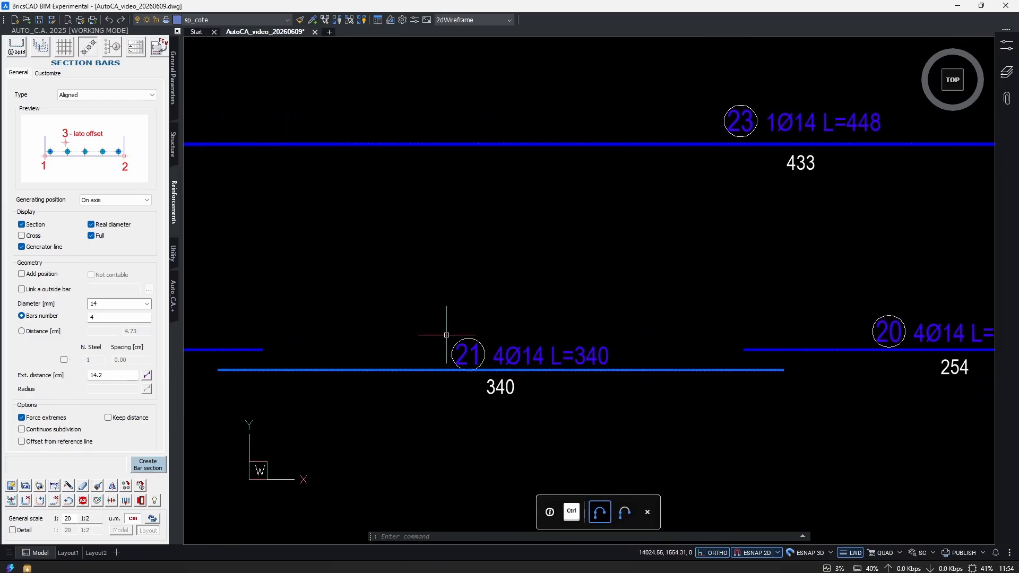
scroll(420, 411, down, 3)
middle_drag(421, 411, 735, 405)
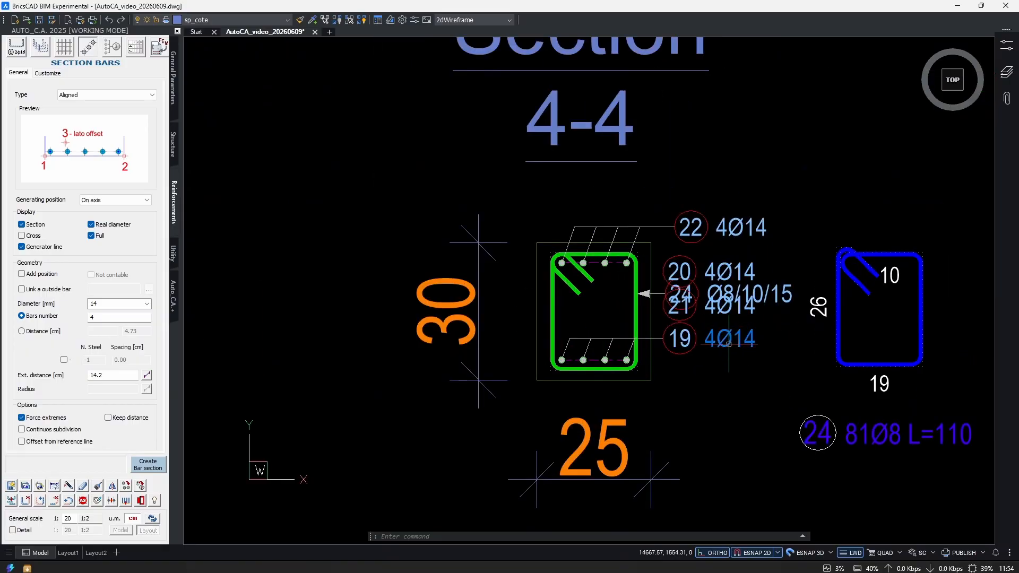
Move the leader line of section 4-4's bottom bars below the section so the position labels clear the stirrup label.
scroll(731, 344, up, 3)
drag(563, 330, 543, 344)
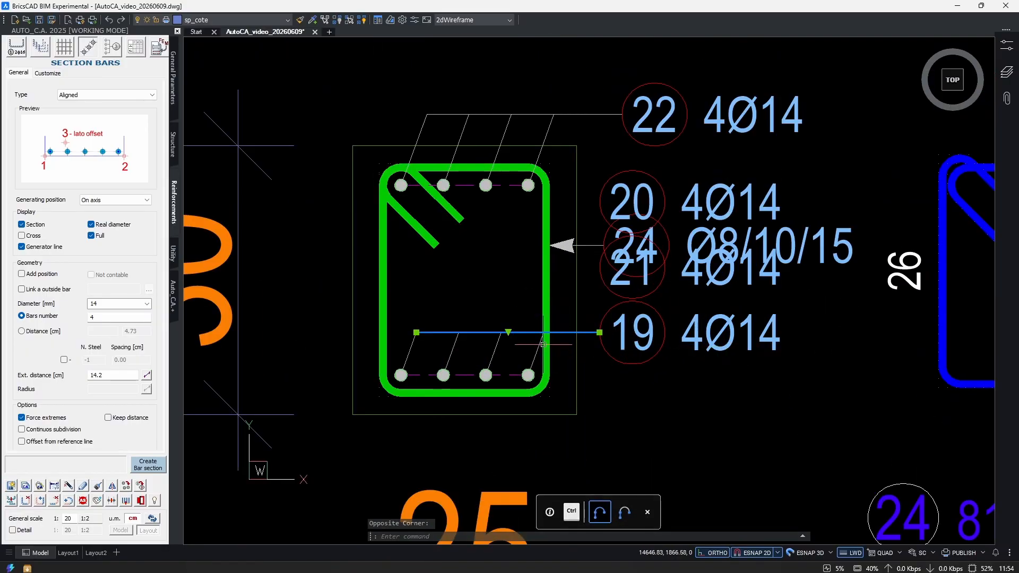
click(508, 332)
middle_drag(511, 452, 461, 364)
click(460, 389)
middle_drag(642, 321, 584, 355)
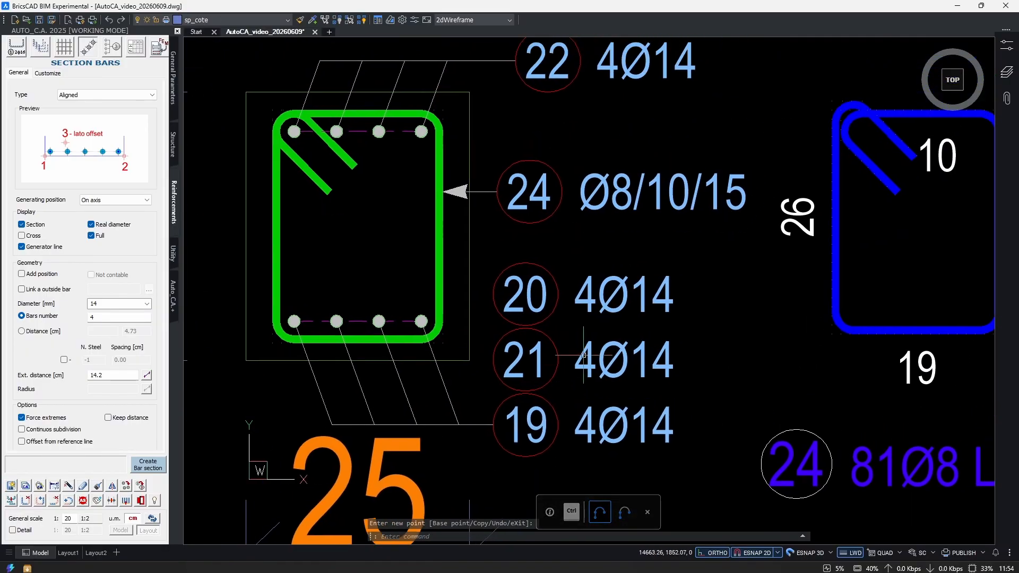
Examine position labels 20 and 21 beside section 4-4 and the bottom bar series they belong to.
drag(728, 271, 522, 359)
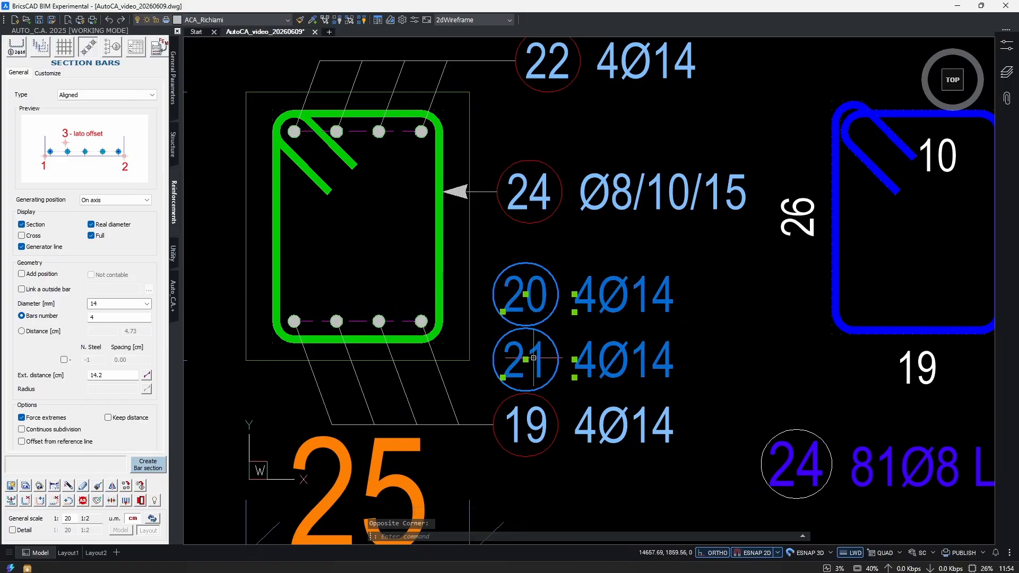
middle_drag(686, 306, 647, 346)
key(Escape)
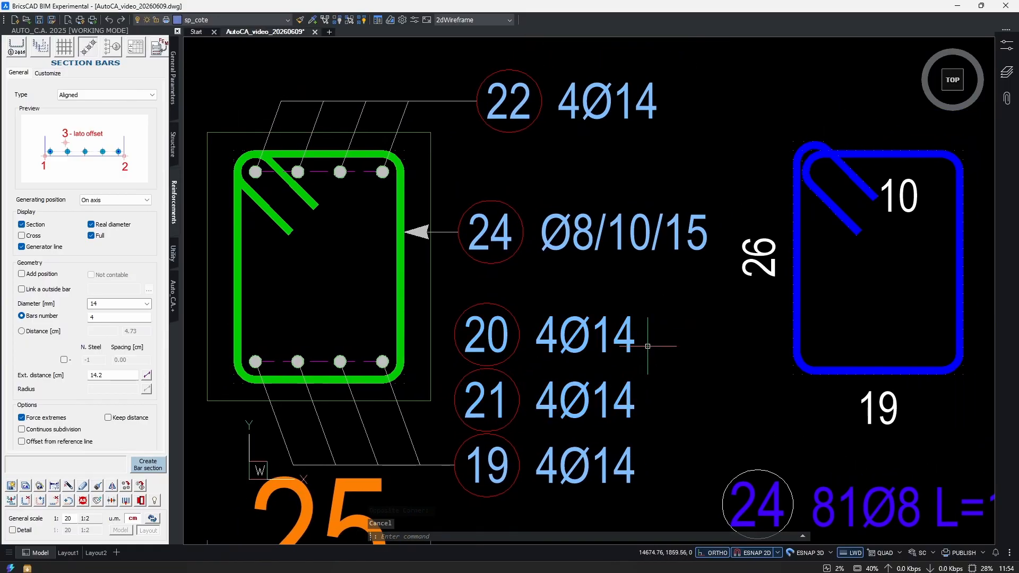
middle_drag(436, 416, 610, 376)
scroll(530, 323, up, 2)
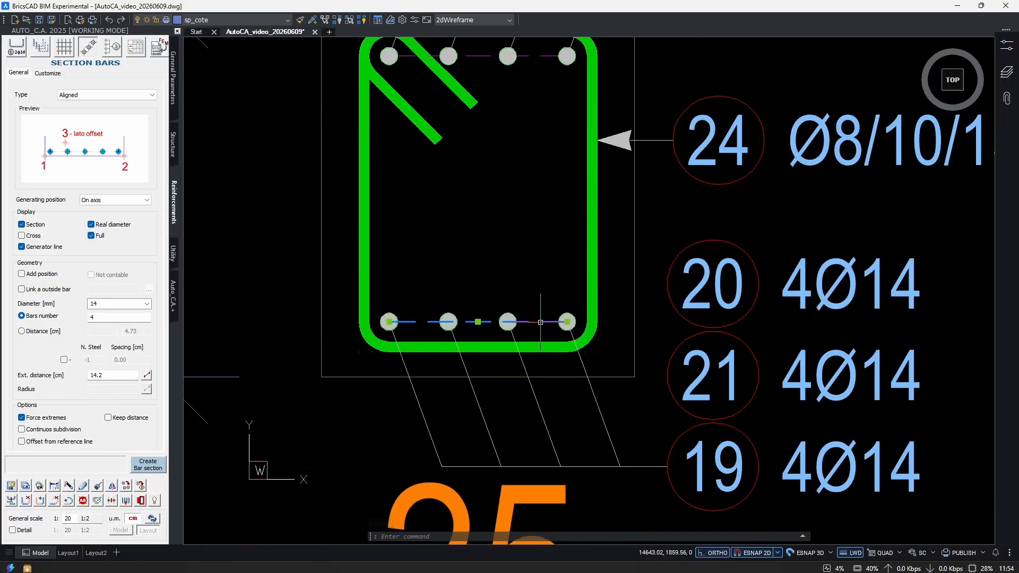
scroll(550, 355, down, 3)
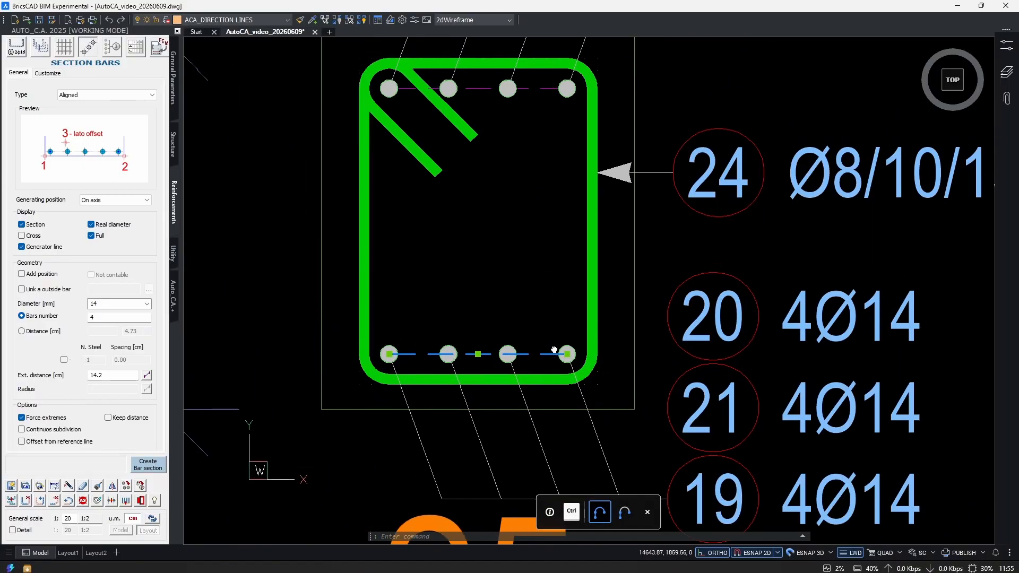
scroll(550, 349, down, 6)
middle_drag(455, 402, 767, 321)
scroll(767, 320, down, 1)
key(Escape)
Select the extracted bottom bars 19, 20 and 21 of the copied beam to examine the bars linked to the section.
middle_drag(514, 411, 550, 384)
scroll(572, 378, up, 2)
click(810, 389)
click(449, 438)
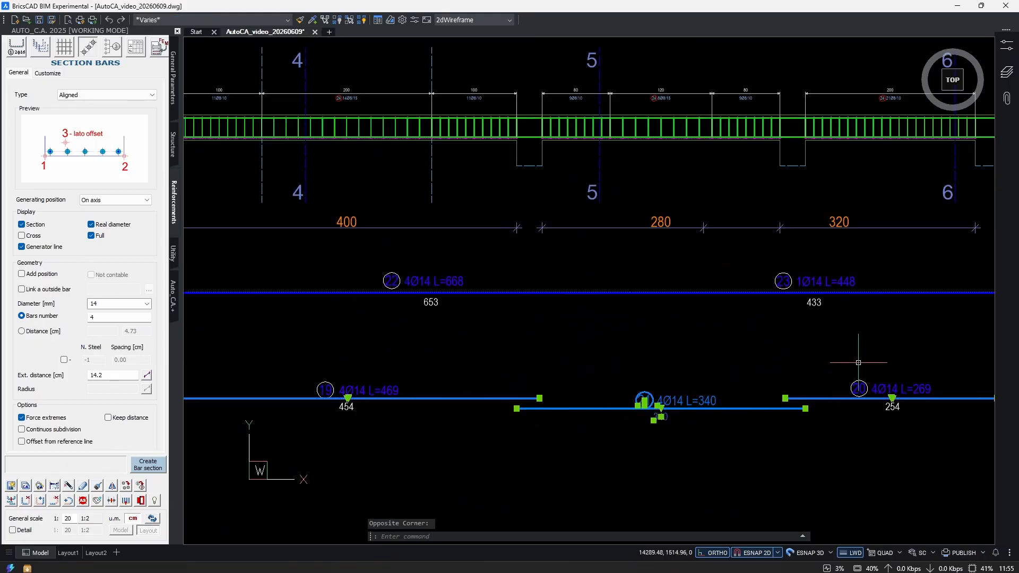
middle_drag(788, 356, 697, 396)
key(Escape)
key(Escape)
scroll(487, 439, down, 3)
Enable Add position for section 4-4's top bar series and link extracted bar 23 in addition to bar 22.
scroll(822, 284, up, 8)
scroll(710, 319, up, 3)
key(Escape)
middle_drag(548, 377, 536, 393)
double_click(534, 336)
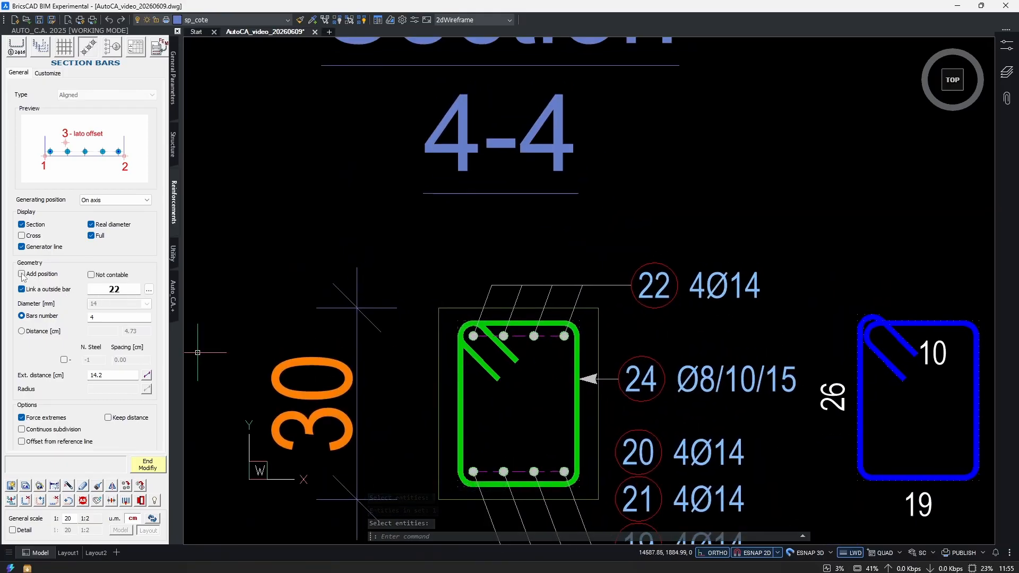
click(148, 289)
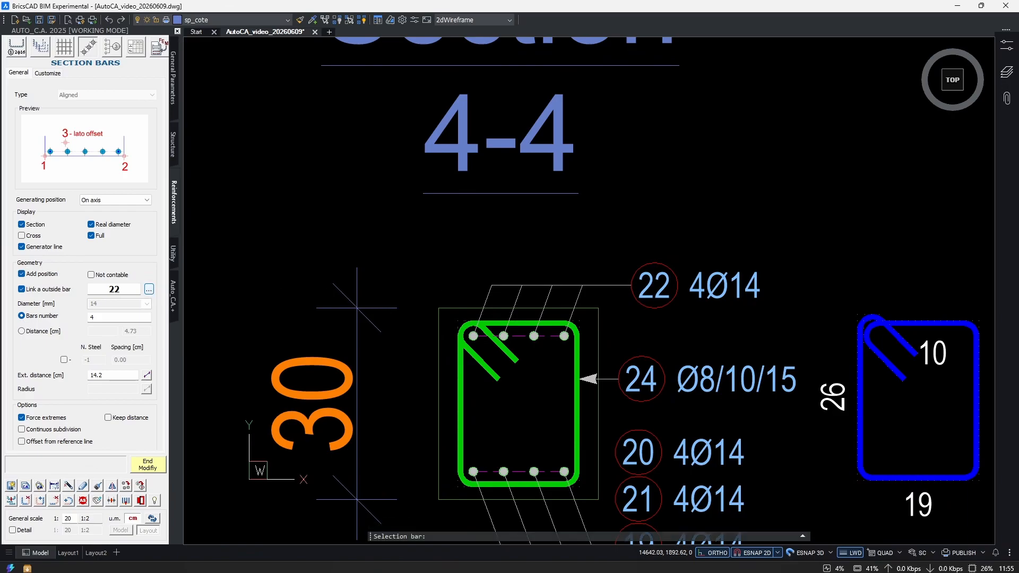
scroll(635, 478, up, 3)
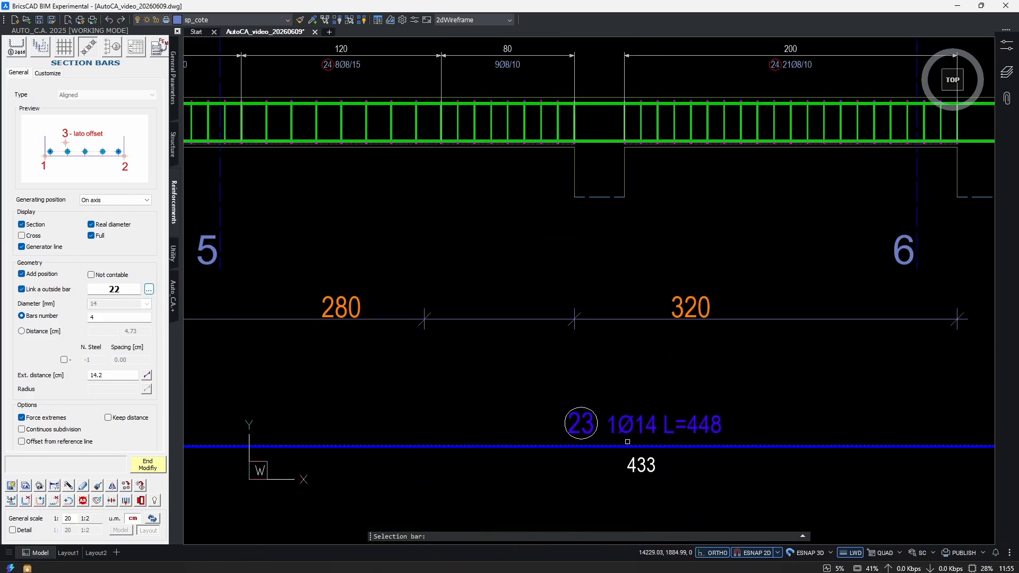
click(635, 442)
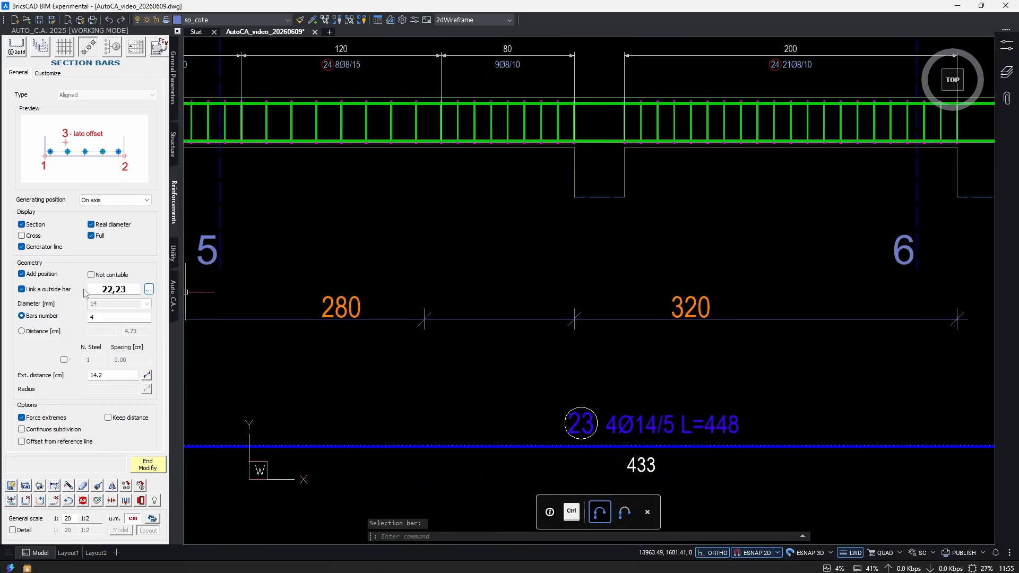
click(147, 465)
Examine the stacked position labels 22 and 23 above section 4-4.
scroll(611, 394, down, 5)
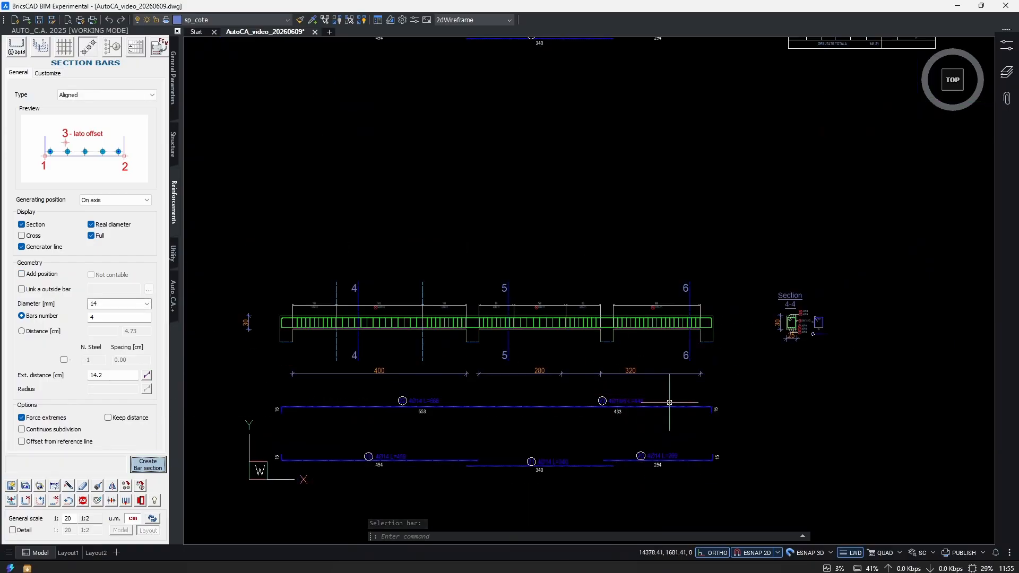
scroll(821, 312, up, 8)
scroll(484, 359, up, 2)
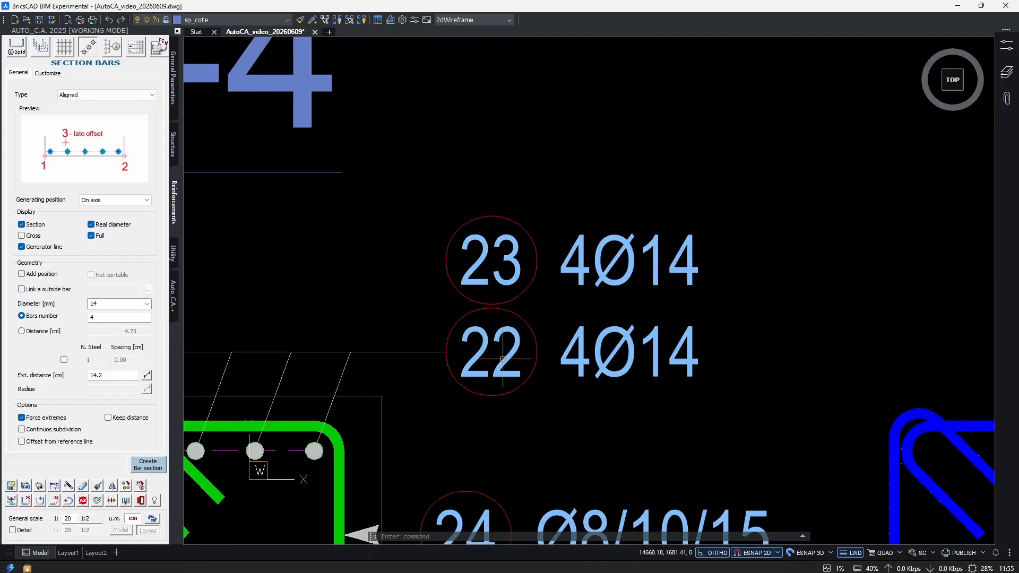
middle_drag(492, 297, 557, 325)
click(563, 325)
click(550, 344)
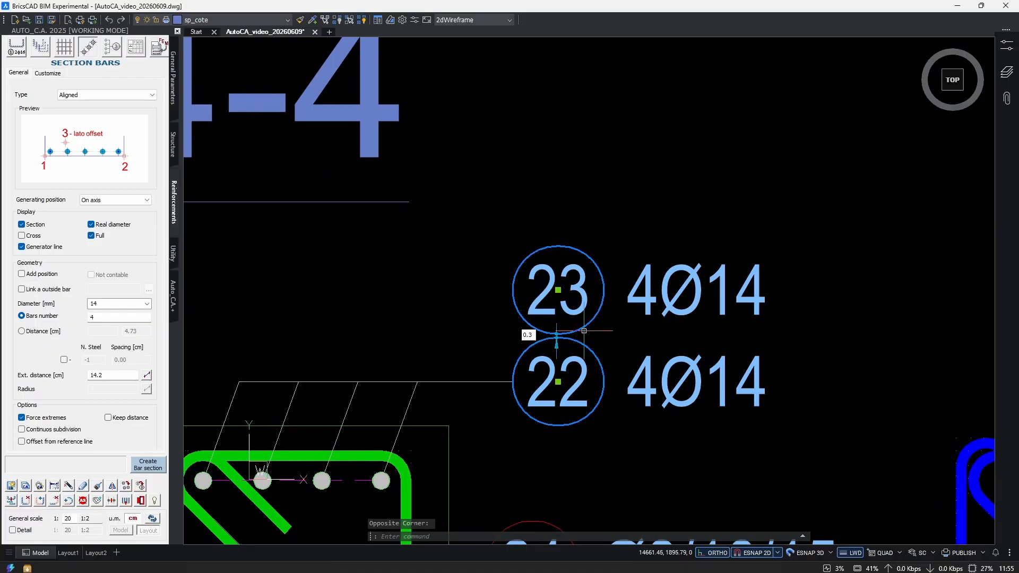
scroll(613, 307, down, 3)
scroll(612, 311, down, 10)
key(Escape)
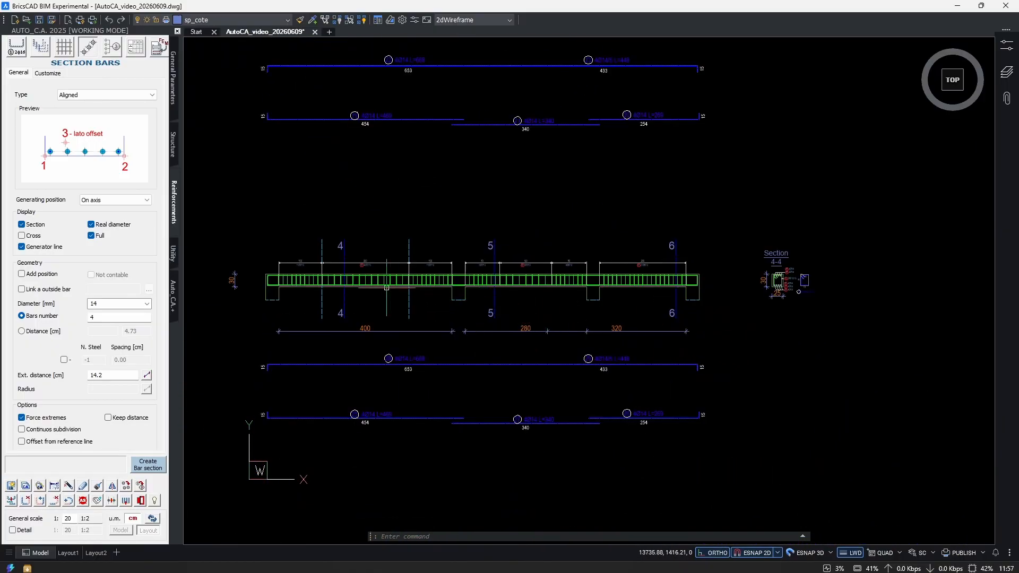
Examine the stirrup zones and extracted bars along the three spans of the next beam copy.
scroll(388, 288, up, 5)
middle_drag(596, 255, 580, 377)
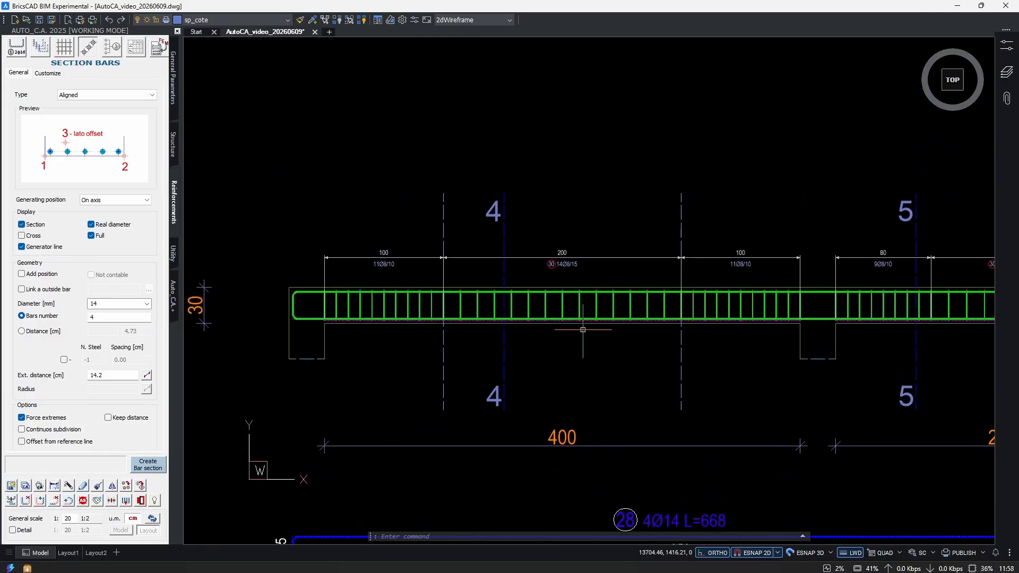
scroll(324, 287, up, 2)
middle_drag(945, 302, 581, 318)
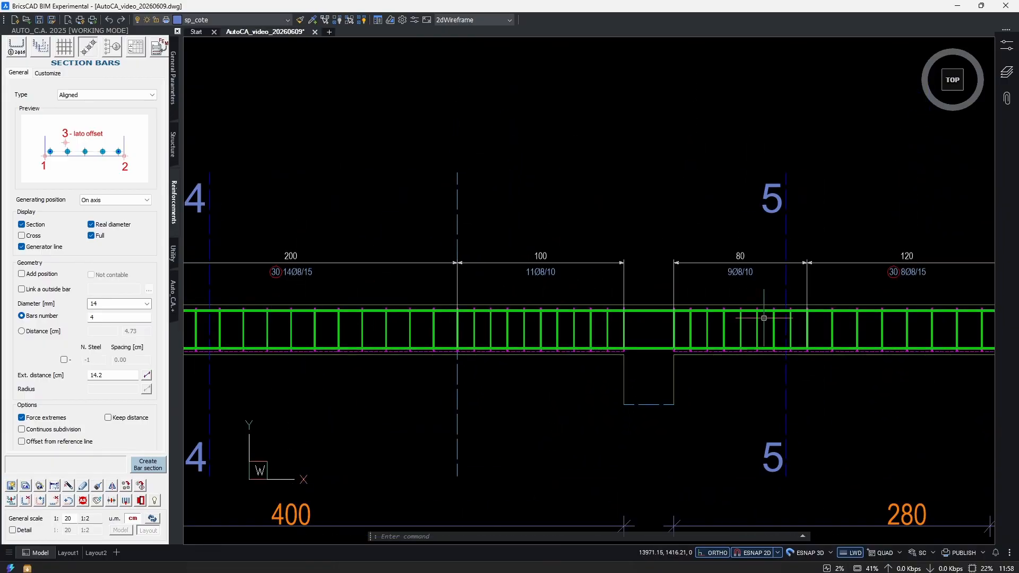
middle_drag(764, 318, 402, 318)
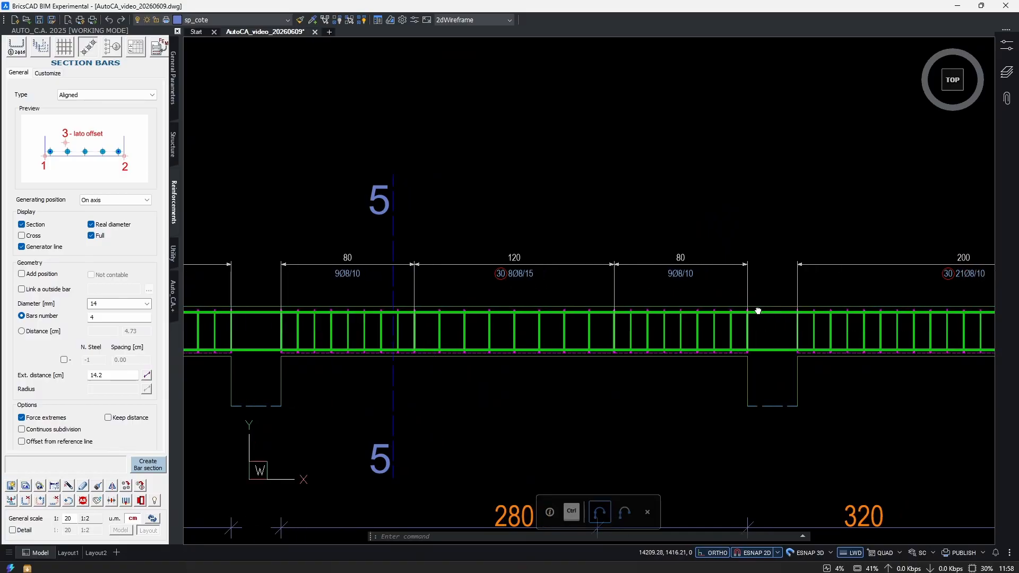
middle_drag(776, 307, 558, 303)
scroll(727, 324, down, 4)
scroll(528, 365, up, 2)
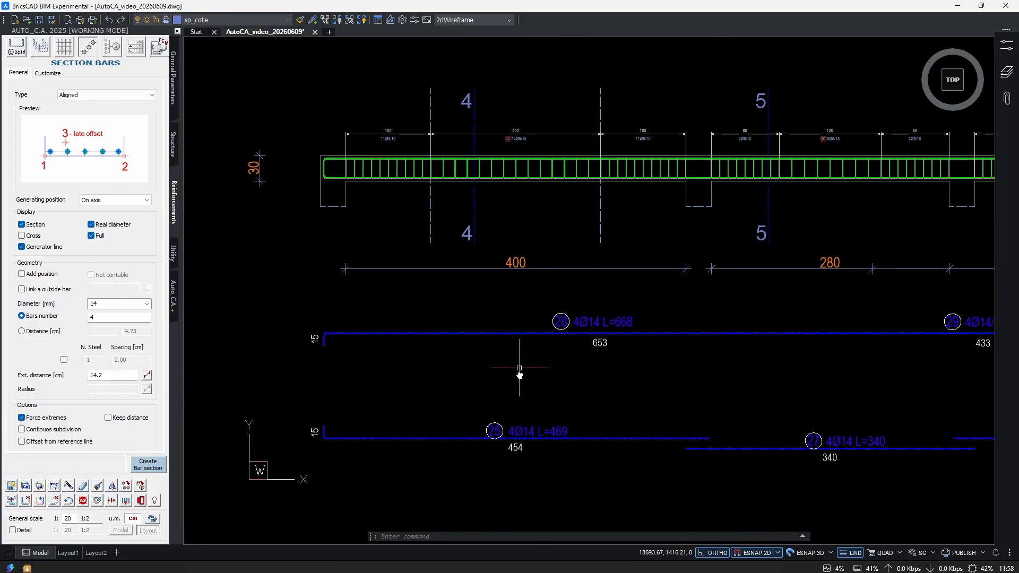
Copy the beam's top bar 28 with its extracted bar, placing the copies just below the originals.
middle_drag(528, 364, 520, 386)
text(ccc)
key(Return)
click(423, 326)
click(331, 370)
scroll(323, 166, up, 6)
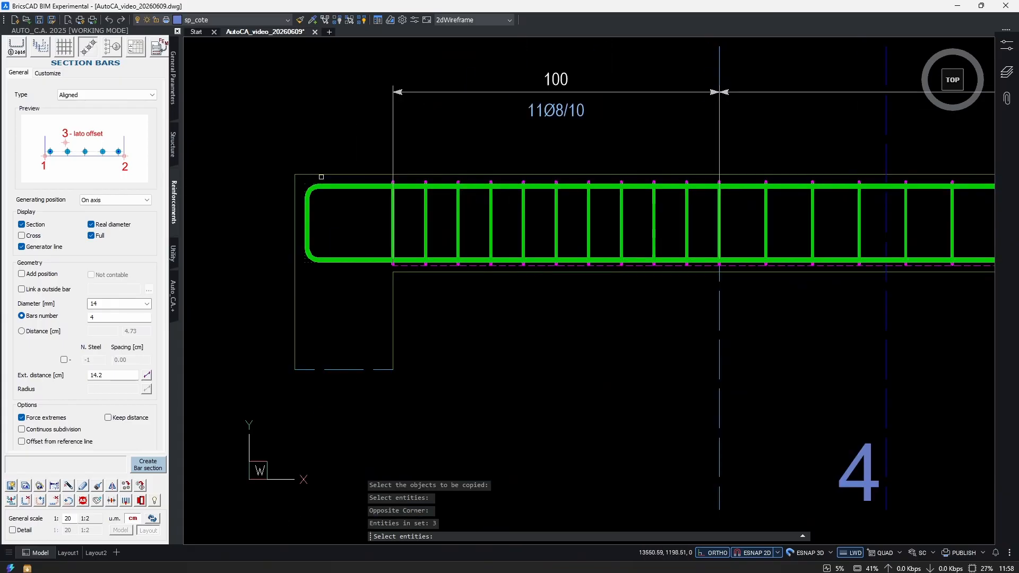
click(373, 171)
click(348, 222)
scroll(403, 237, down, 3)
scroll(467, 254, down, 3)
scroll(510, 393, up, 2)
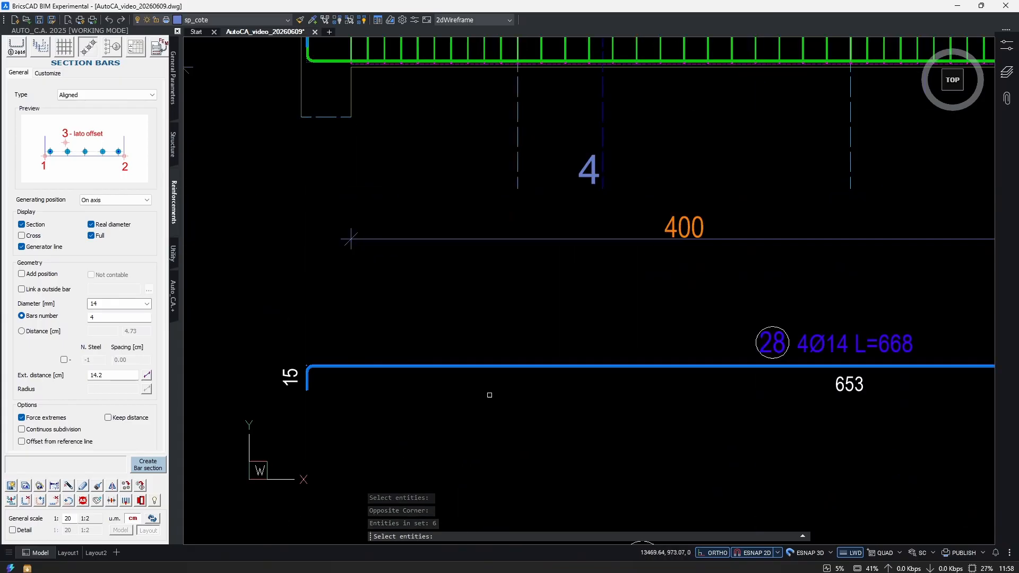
scroll(432, 394, down, 2)
middle_drag(455, 348, 457, 322)
key(Return)
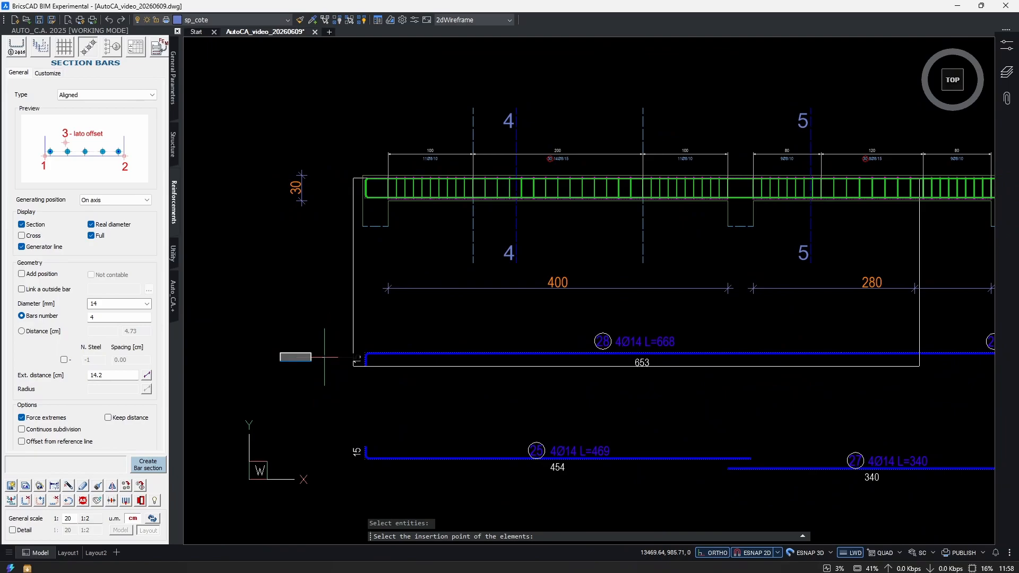
click(336, 358)
click(336, 388)
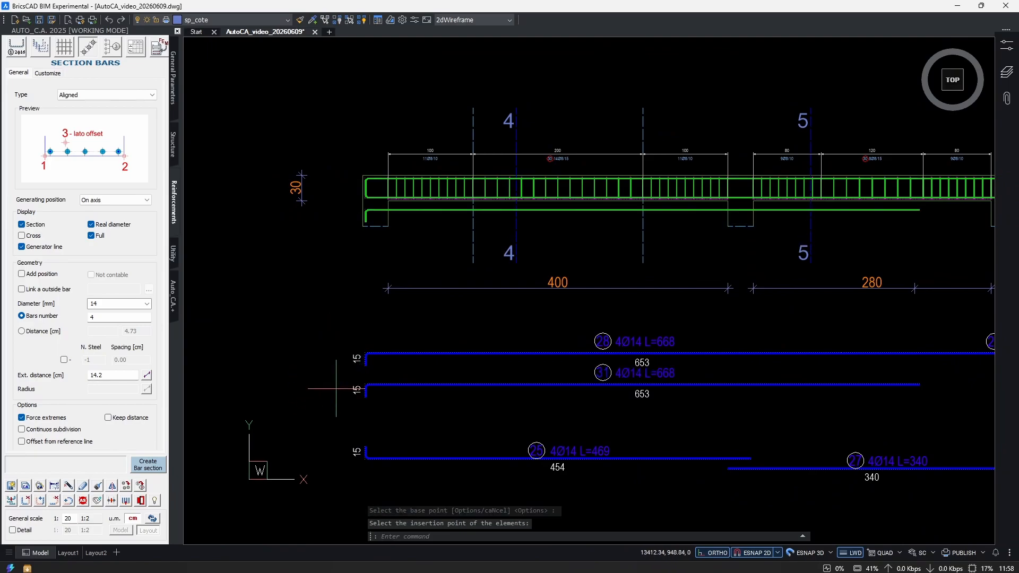
key(Escape)
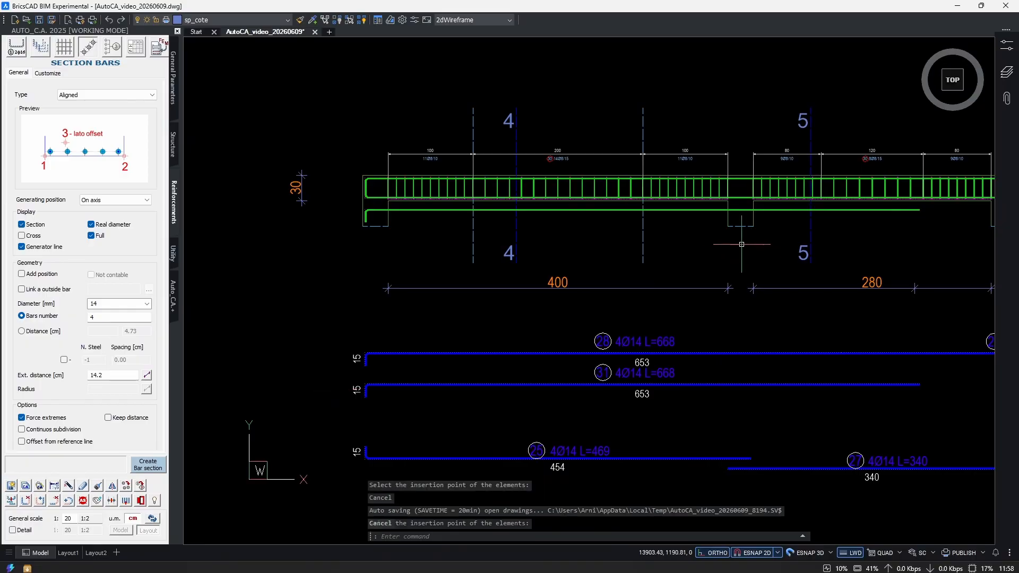
Extend the dashed line at the end of the first 100 cm stirrup zone down past the copied extracted bar.
click(473, 238)
click(473, 263)
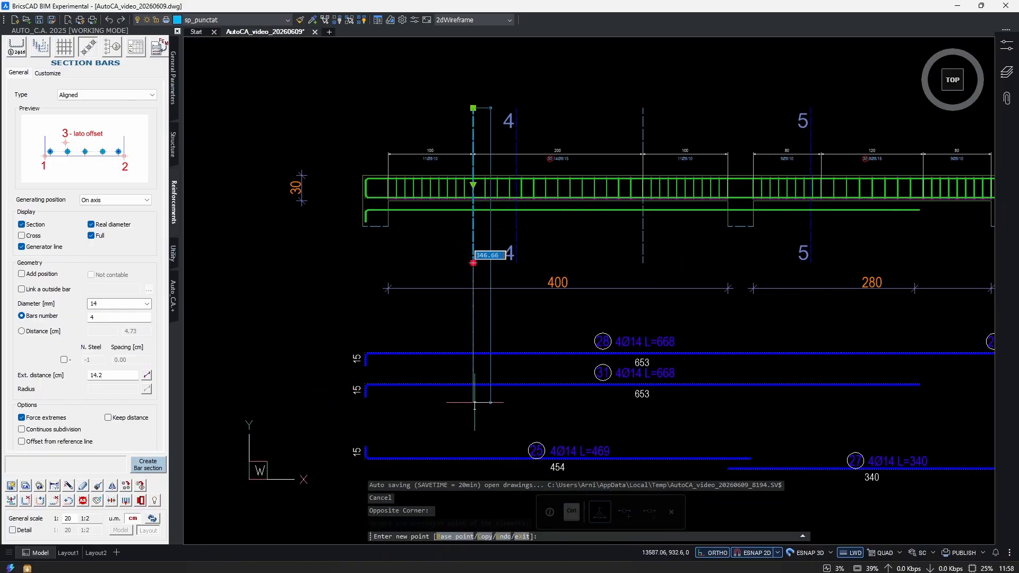
key(Escape)
Stretch the free end of extracted bar 31 back to the extended dashed line.
text(s)
key(Return)
scroll(927, 379, up, 1)
drag(869, 367, 850, 385)
key(Return)
scroll(858, 368, up, 1)
click(860, 378)
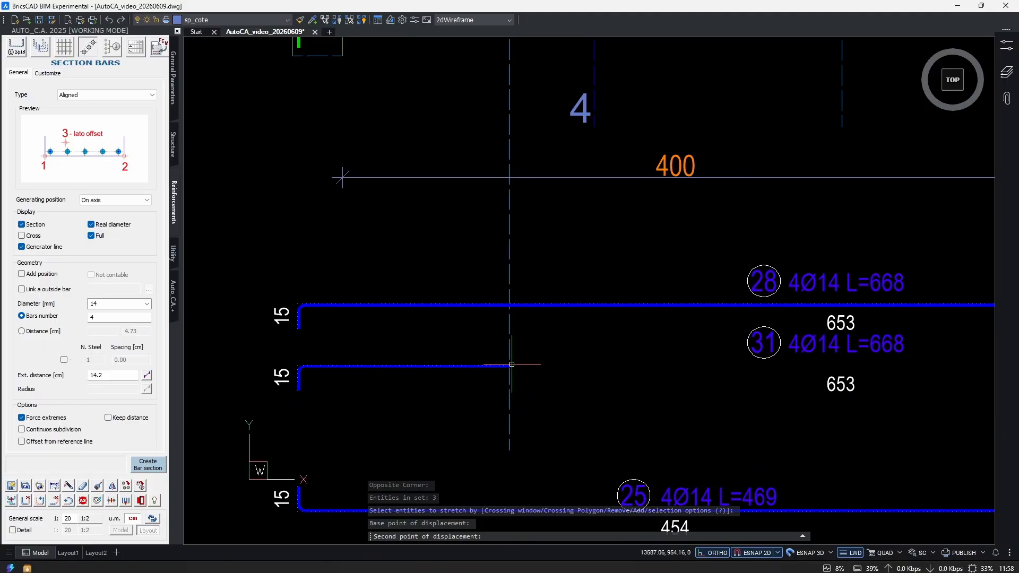
click(512, 364)
Extend the shortened end of extracted bar 31 with a 15 cm downward leg.
click(37, 502)
click(499, 366)
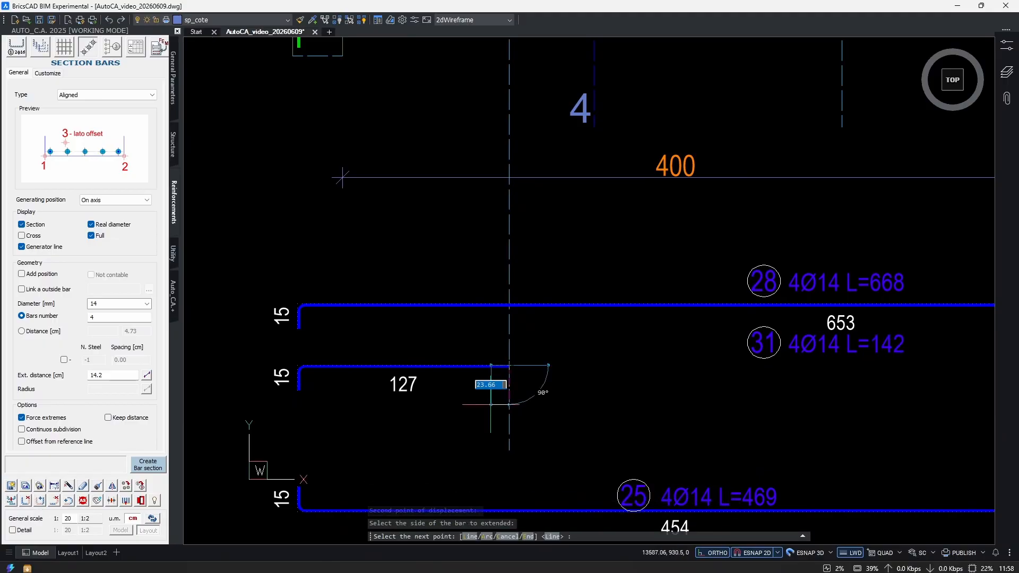
text(15)
key(Return)
key(Return)
Move the short hooked bar from below the beam up to the top reinforcement at the first support.
scroll(552, 371, down, 2)
scroll(510, 147, up, 3)
drag(499, 264, 474, 317)
middle_drag(475, 337, 477, 364)
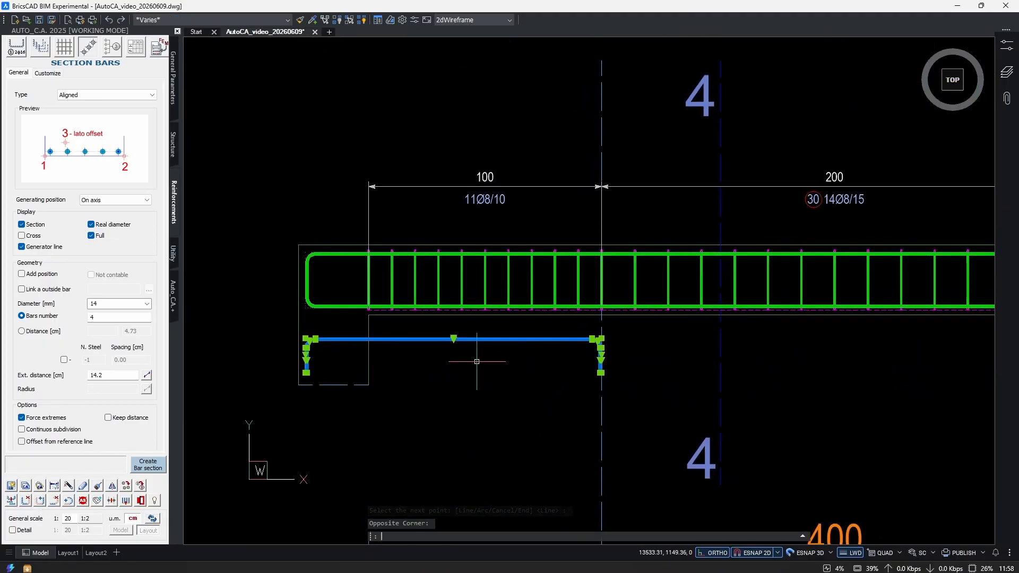
key(m)
key(Return)
scroll(521, 335, up, 2)
click(519, 348)
middle_drag(517, 216, 511, 286)
scroll(512, 244, up, 2)
click(522, 266)
scroll(591, 321, down, 3)
scroll(570, 370, down, 3)
key(Escape)
key(Escape)
Copy the short hooked bar and its extraction to the ends of the second span's first 80 cm zone and the last span's 200 cm zone.
text(cop)
key(Return)
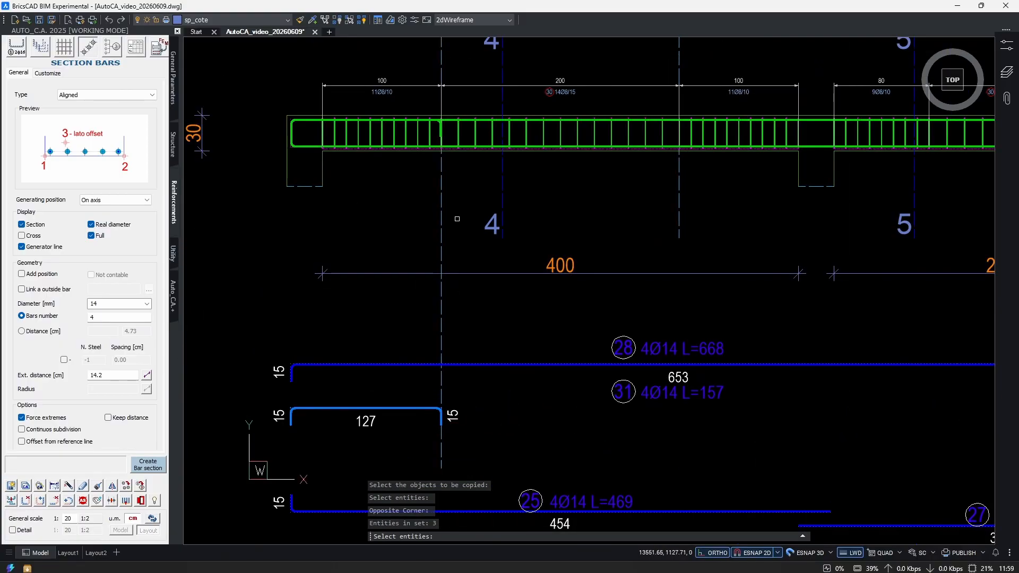
scroll(451, 130, up, 5)
click(444, 170)
scroll(483, 81, up, 3)
middle_drag(483, 81, 544, 282)
scroll(542, 305, down, 7)
scroll(539, 324, up, 8)
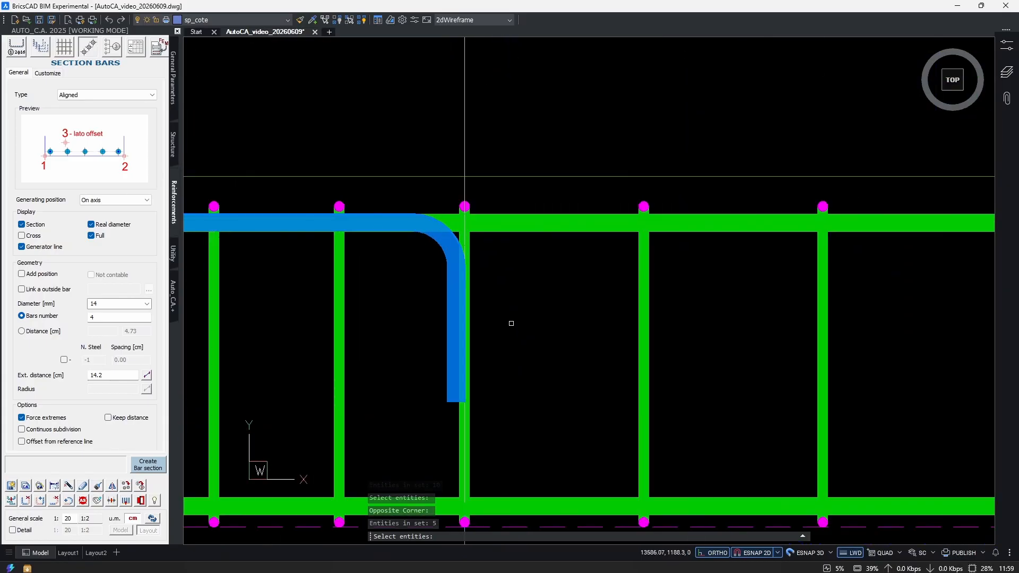
scroll(486, 319, down, 6)
key(Return)
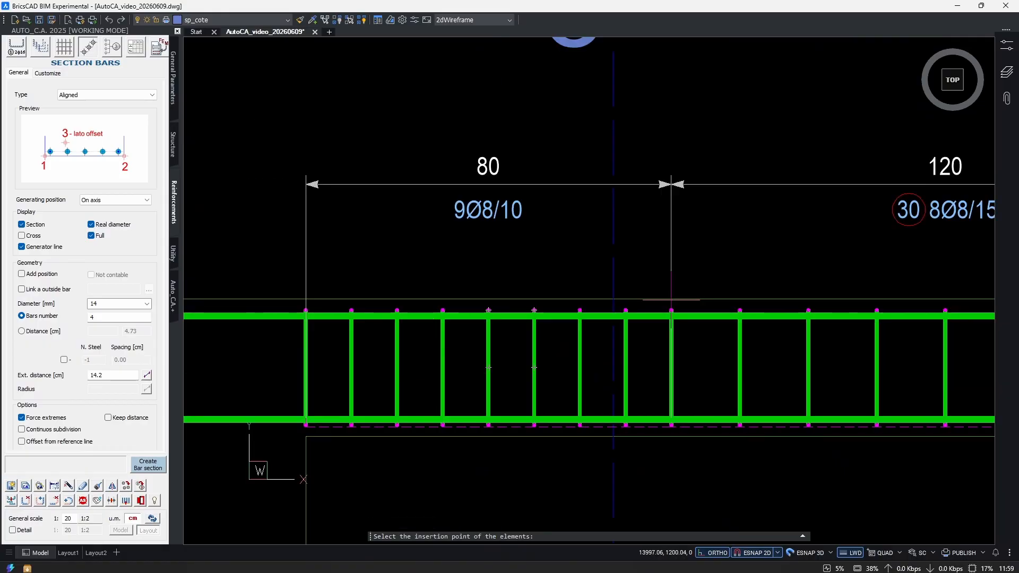
scroll(644, 319, down, 3)
middle_drag(799, 316, 458, 310)
middle_drag(691, 312, 525, 320)
scroll(887, 305, up, 6)
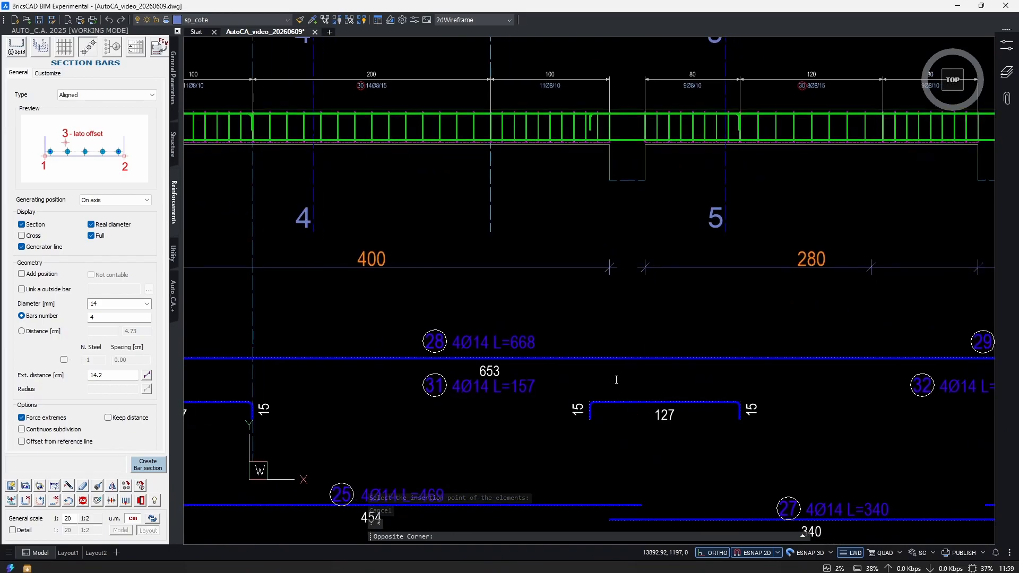
Stretch the start of the second hooked top bar back to the second dashed line in the first span.
key(Return)
scroll(570, 416, up, 5)
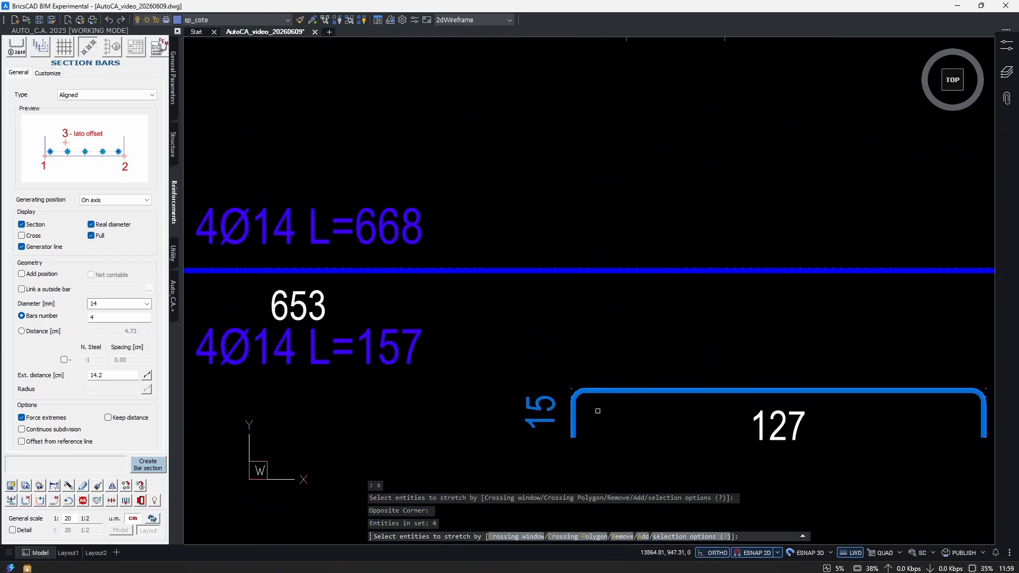
click(571, 415)
scroll(552, 432, down, 5)
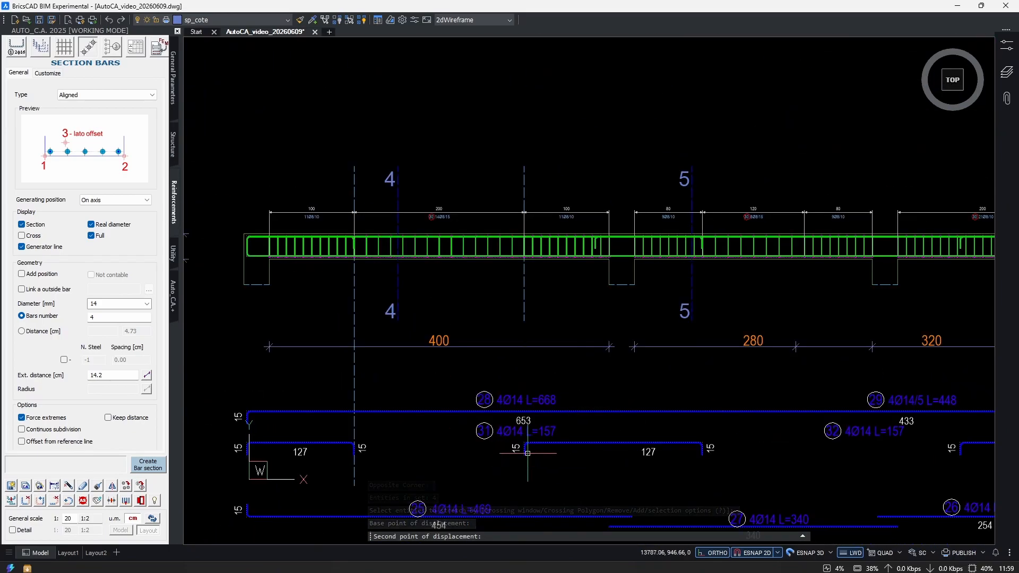
middle_drag(829, 448, 564, 399)
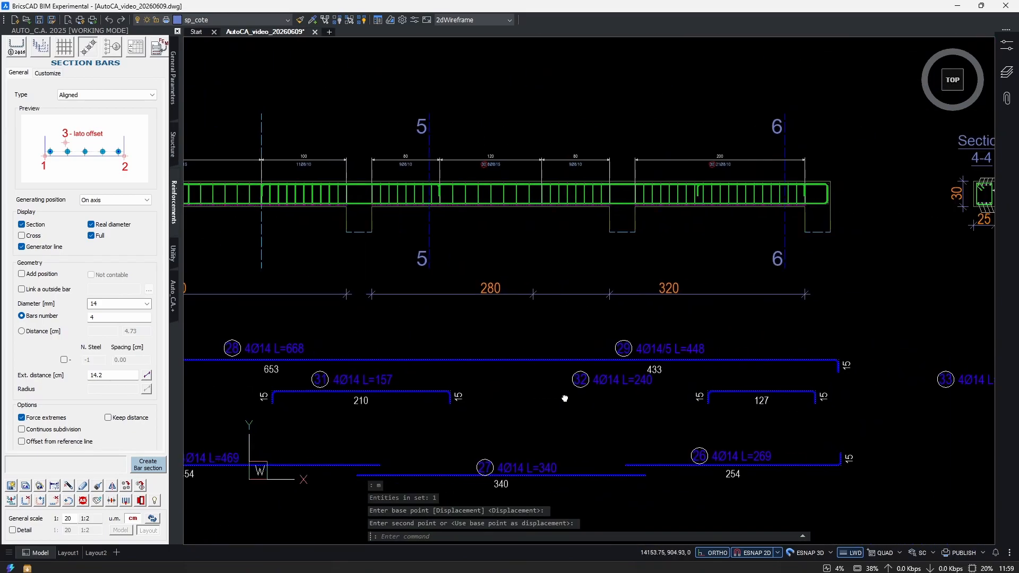
scroll(680, 425, up, 3)
Stretch the start of the last hooked top bar back to the beginning of the second span's last 80 cm zone.
text(s)
key(Return)
click(722, 348)
click(678, 399)
scroll(690, 363, up, 2)
key(Return)
click(704, 381)
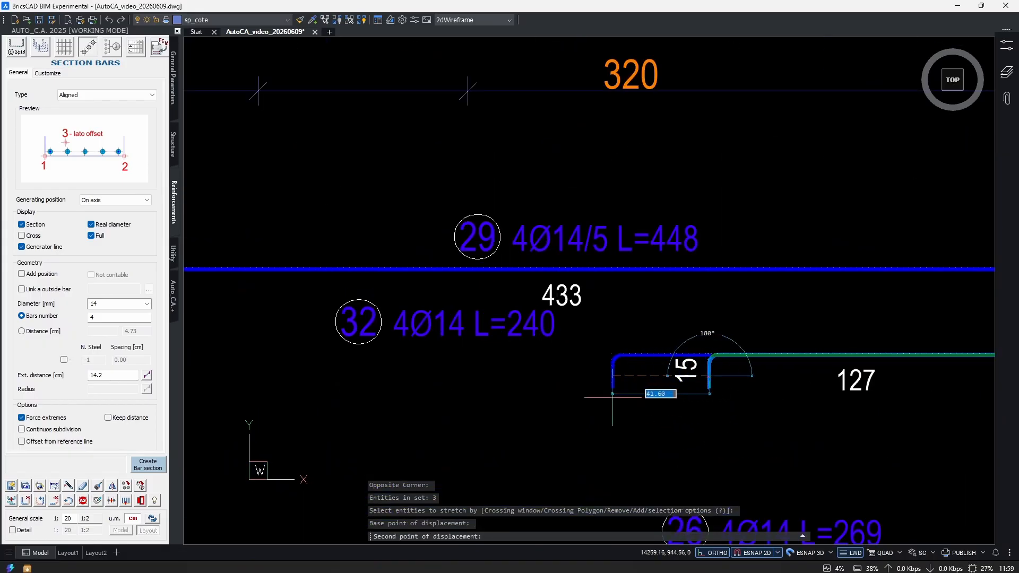
scroll(612, 395, down, 6)
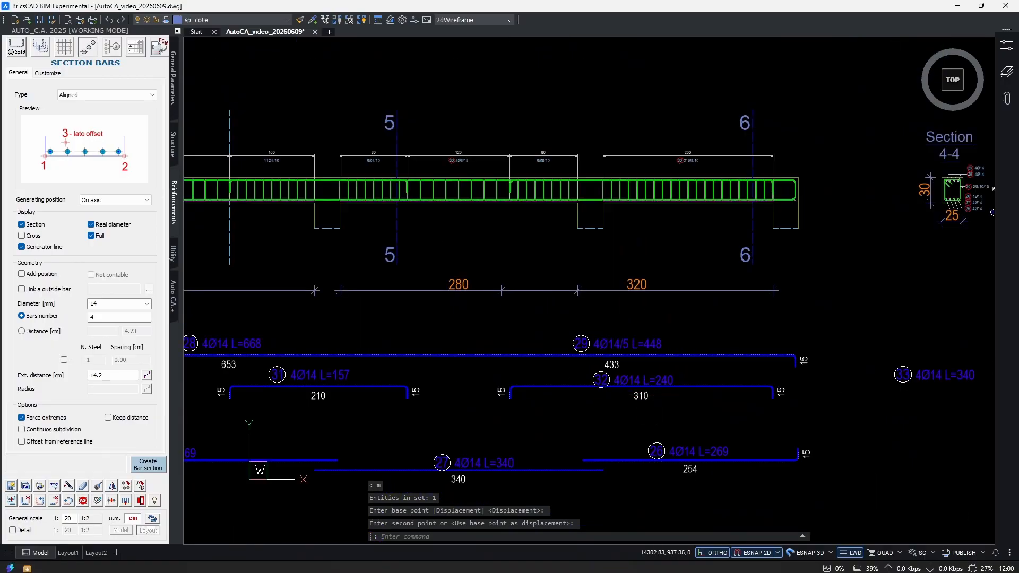
scroll(666, 402, down, 2)
Examine the extents and overlap of the long extracted top bars 28 and 29 along the beam.
middle_drag(478, 330, 604, 445)
scroll(540, 352, up, 2)
scroll(543, 363, up, 4)
scroll(429, 371, down, 4)
middle_drag(427, 378, 541, 223)
click(385, 375)
click(360, 403)
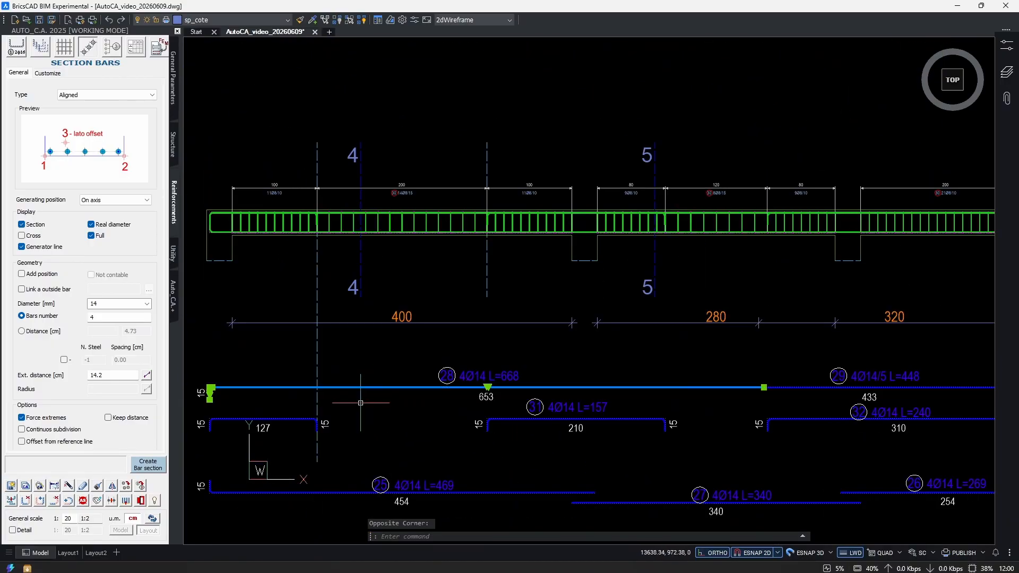
middle_drag(721, 387, 509, 377)
click(792, 368)
click(767, 395)
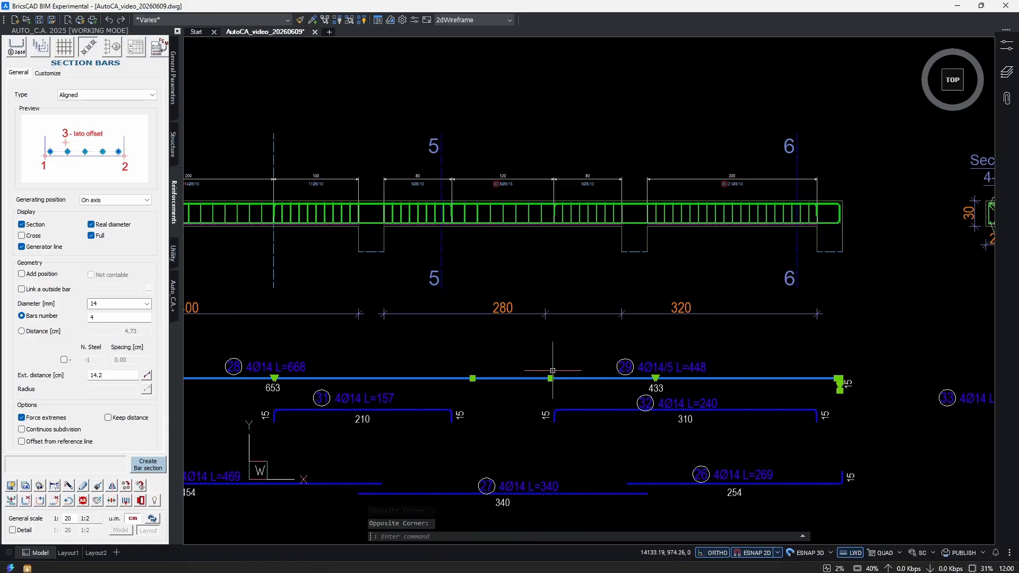
middle_drag(264, 381, 627, 371)
middle_drag(807, 352, 600, 352)
key(Escape)
Move the section 4 mark about 85 cm toward the beam's left end, into the first 100 cm stirrup zone.
scroll(597, 361, down, 2)
middle_drag(426, 286, 583, 302)
scroll(494, 185, up, 3)
click(531, 152)
click(495, 163)
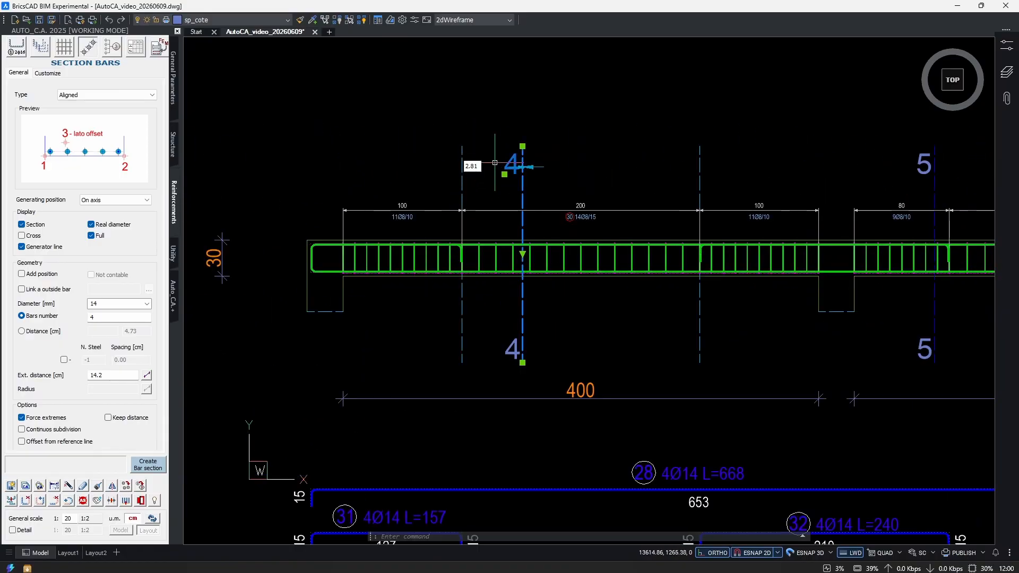
click(539, 342)
click(506, 345)
middle_drag(512, 363, 518, 358)
text(m)
key(Return)
click(539, 360)
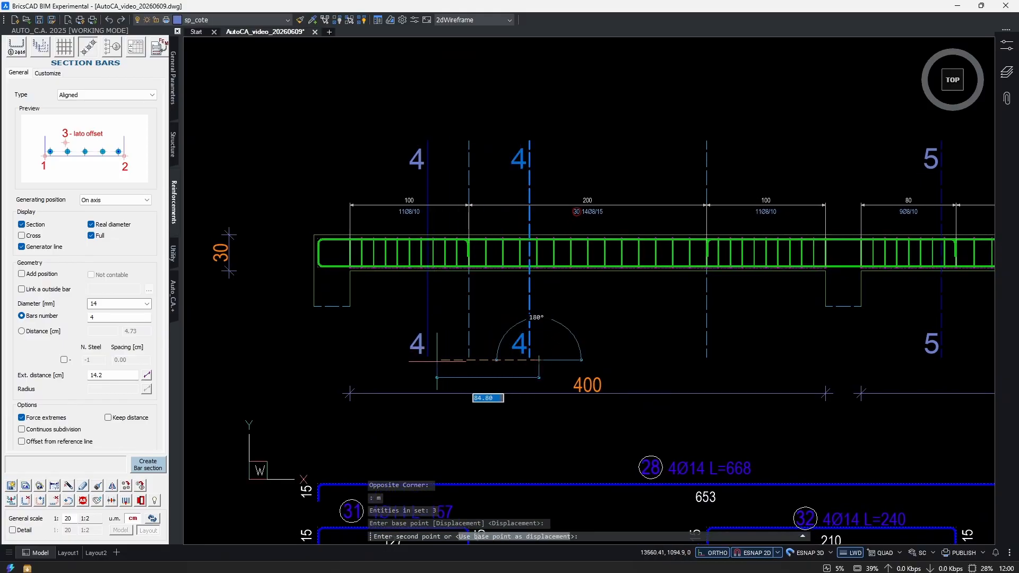
click(437, 362)
Set the number of bars to 2 in the top bar series of section 4-4.
scroll(557, 329, down, 2)
middle_drag(716, 309, 281, 299)
scroll(728, 261, up, 5)
scroll(663, 307, up, 3)
scroll(584, 319, down, 3)
scroll(533, 335, up, 5)
scroll(533, 343, down, 3)
key(Escape)
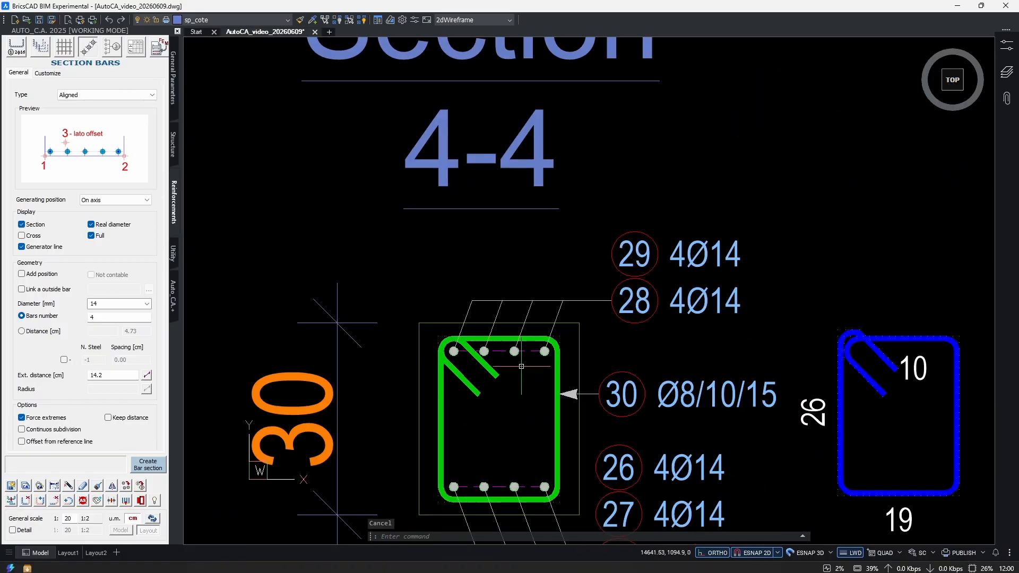
middle_drag(522, 367, 508, 364)
double_click(521, 348)
scroll(521, 348, up, 2)
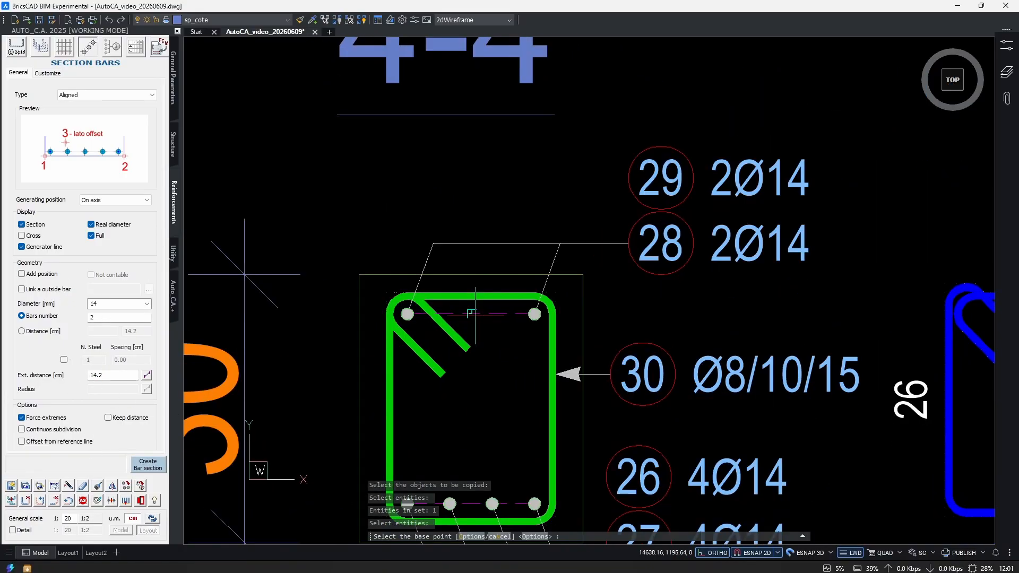
Copy the two-bar top series and stretch the copy's ends to the two inner bar positions between the corner bars.
click(475, 315)
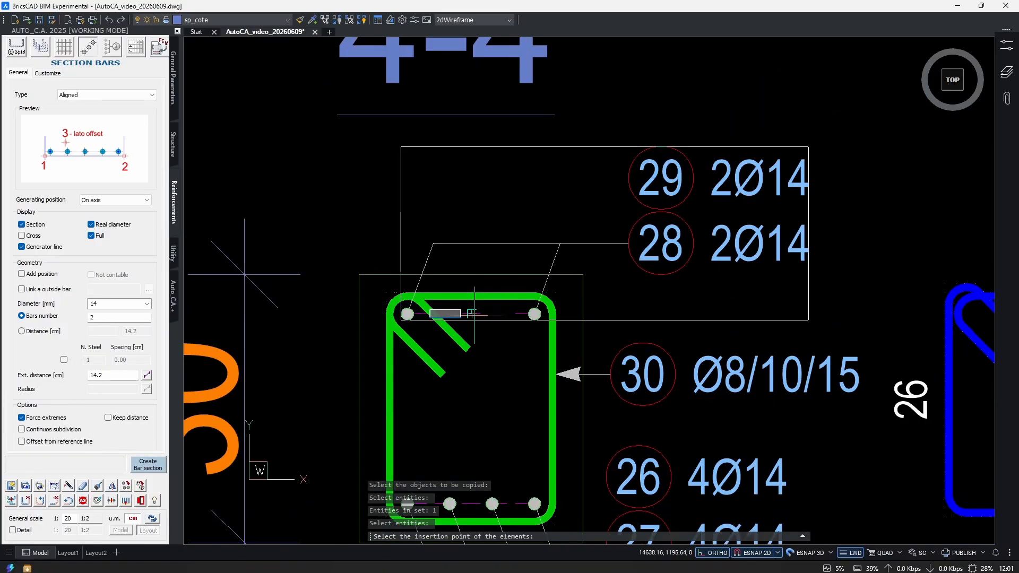
click(492, 352)
key(Escape)
scroll(481, 369, up, 1)
drag(502, 366, 480, 332)
click(555, 344)
scroll(504, 358, down, 2)
middle_drag(504, 380, 503, 337)
scroll(492, 349, up, 1)
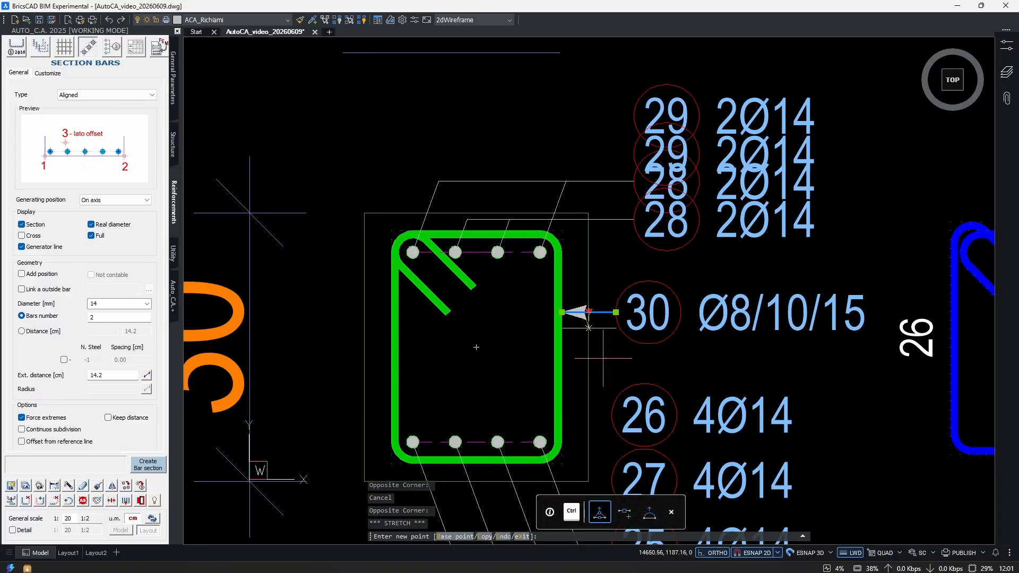
Separate the overlapping labels by lowering the inner series' leader below the top bars and raising the corner series' leader.
click(603, 359)
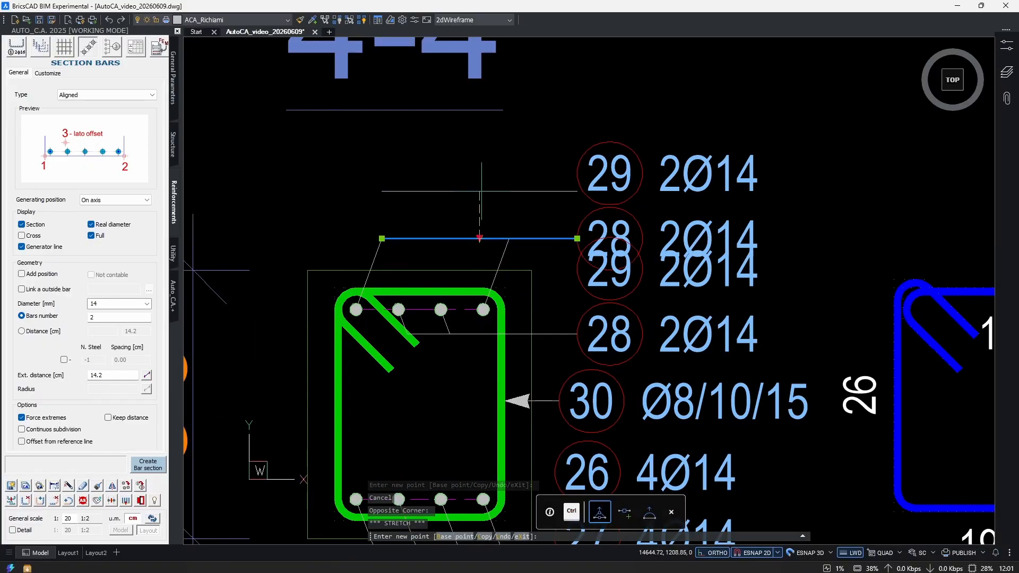
click(482, 191)
key(Escape)
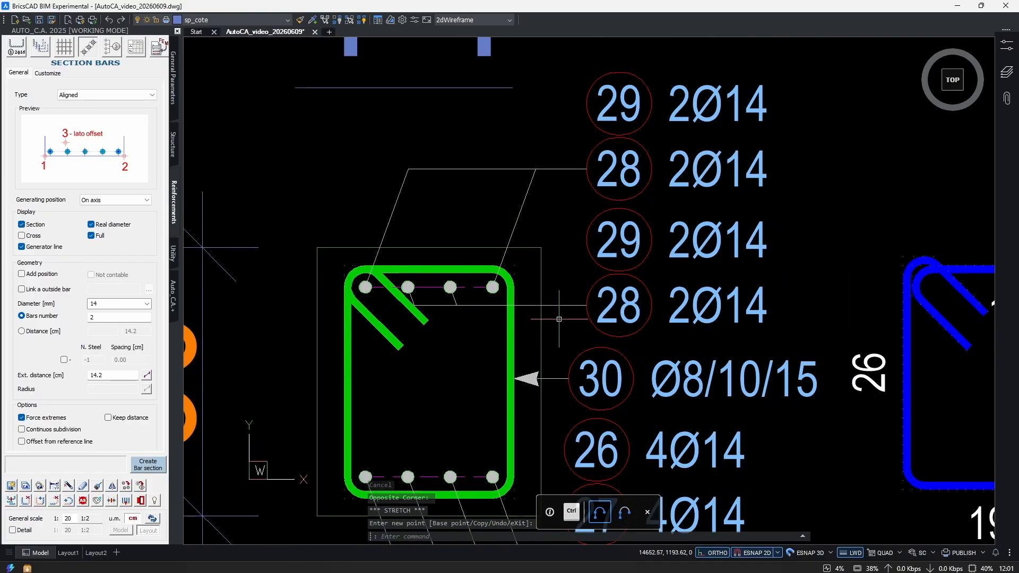
click(560, 317)
key(Escape)
Flip the corner bar series' leader and its labels 28 and 29 to the left side of section 4-4.
scroll(626, 281, down, 2)
middle_drag(630, 274, 619, 368)
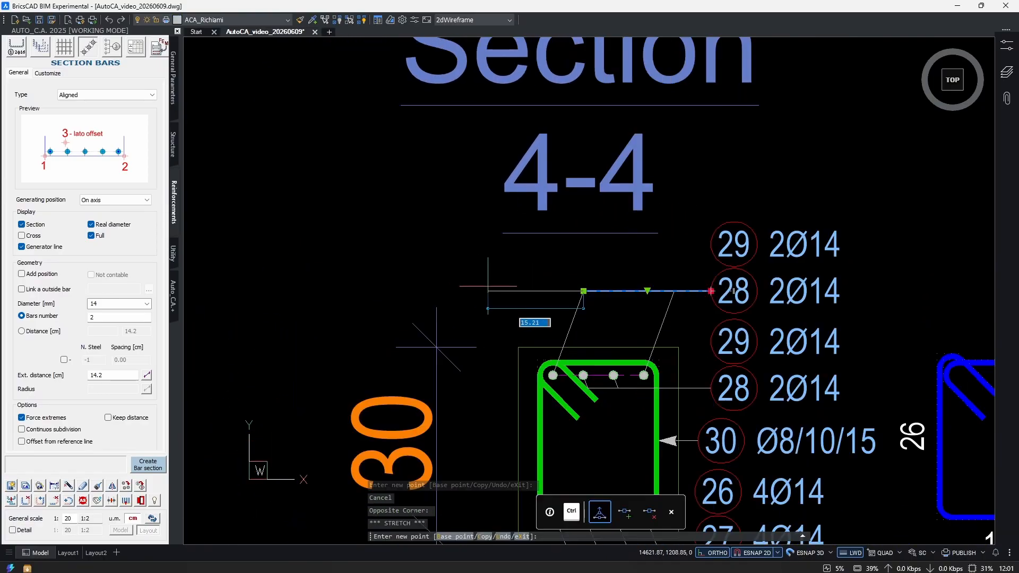
click(446, 285)
click(497, 288)
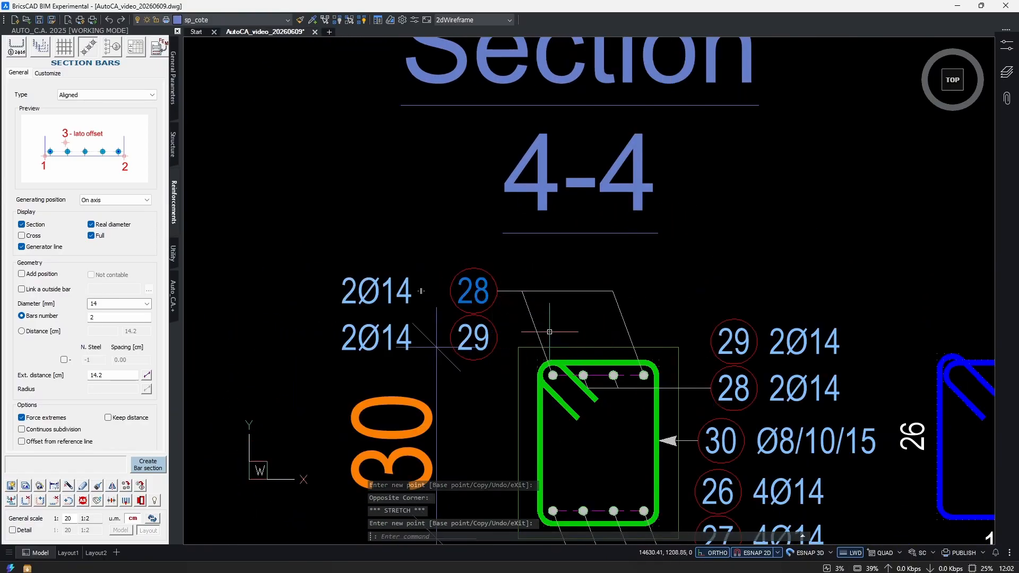
Edit the inner two-bar series of section 4-4 and link it to extracted bar 31.
scroll(527, 317, down, 2)
scroll(613, 379, up, 3)
key(Escape)
key(Escape)
text(md)
key(Return)
scroll(485, 293, up, 1)
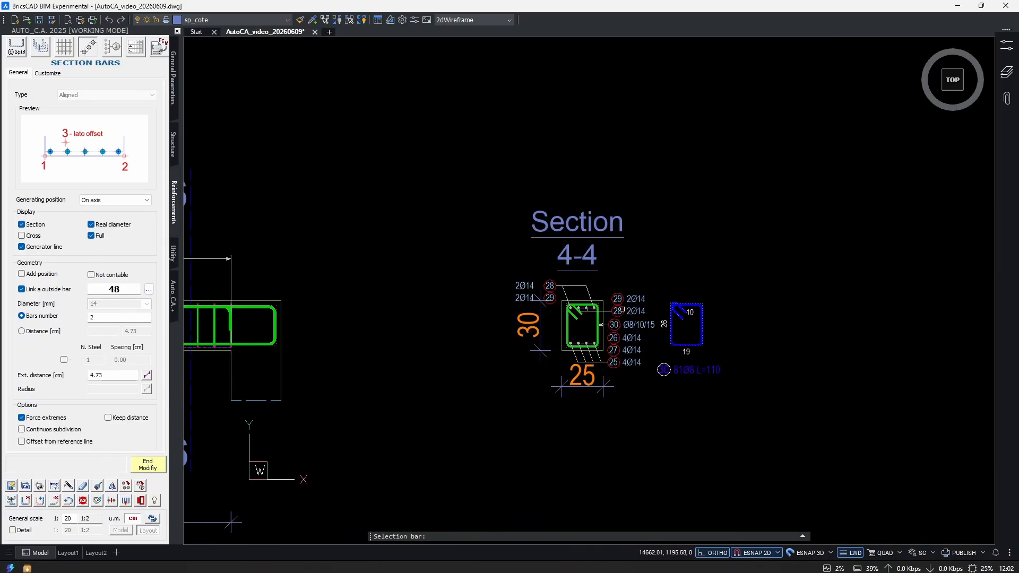
scroll(627, 318, down, 6)
scroll(406, 347, up, 6)
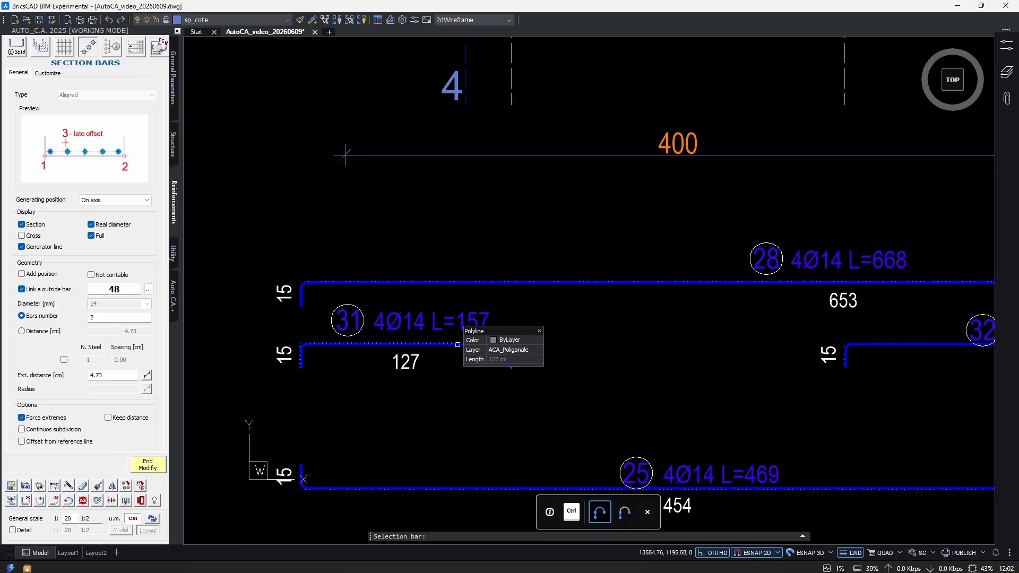
click(458, 344)
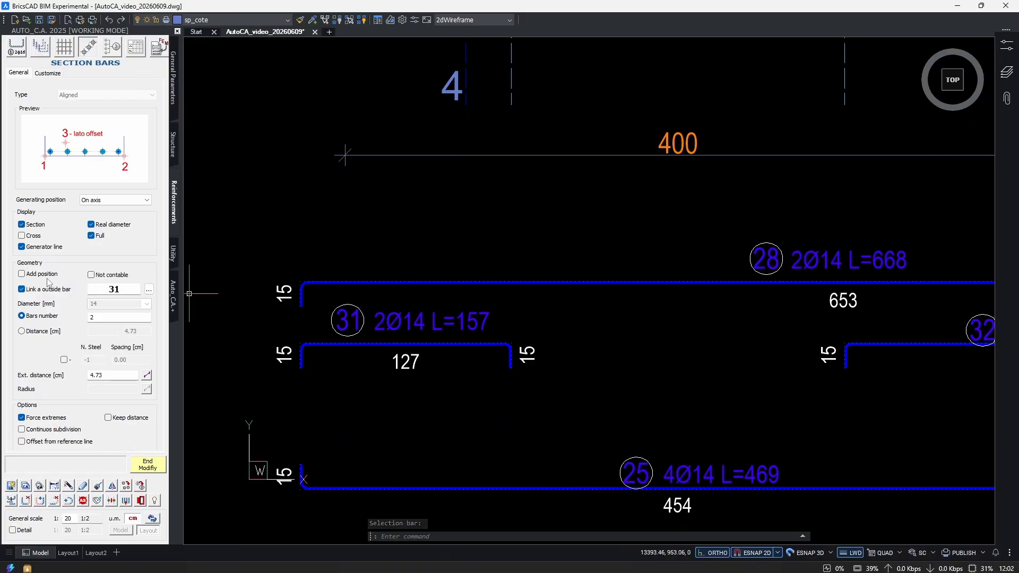
Turn on the position label for the inner series, add extracted bars 32 and 33 to its links, and finish the modification.
click(152, 291)
scroll(324, 305, down, 4)
scroll(507, 311, up, 3)
click(501, 323)
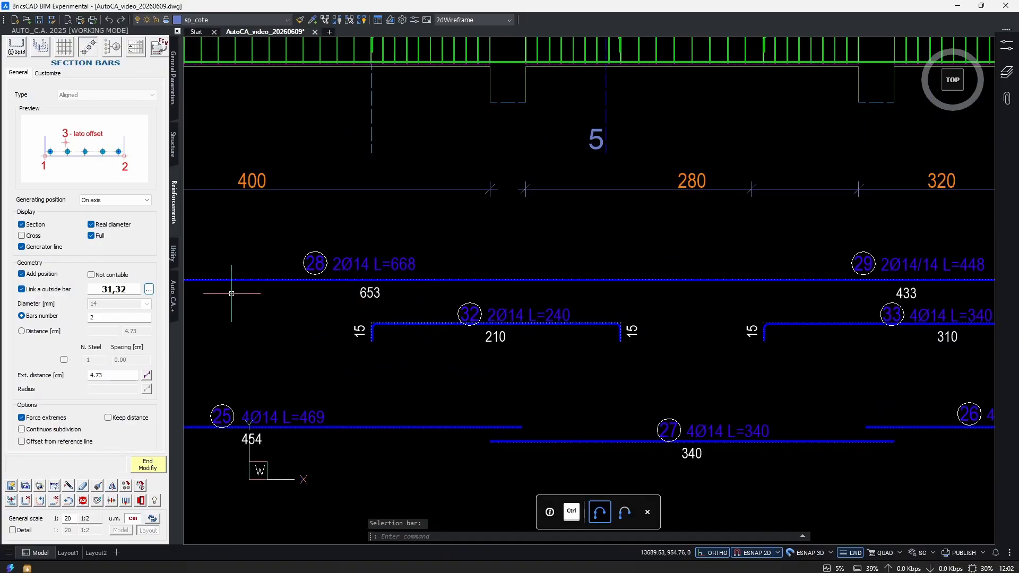
click(149, 291)
scroll(531, 318, down, 2)
scroll(537, 323, up, 2)
click(537, 326)
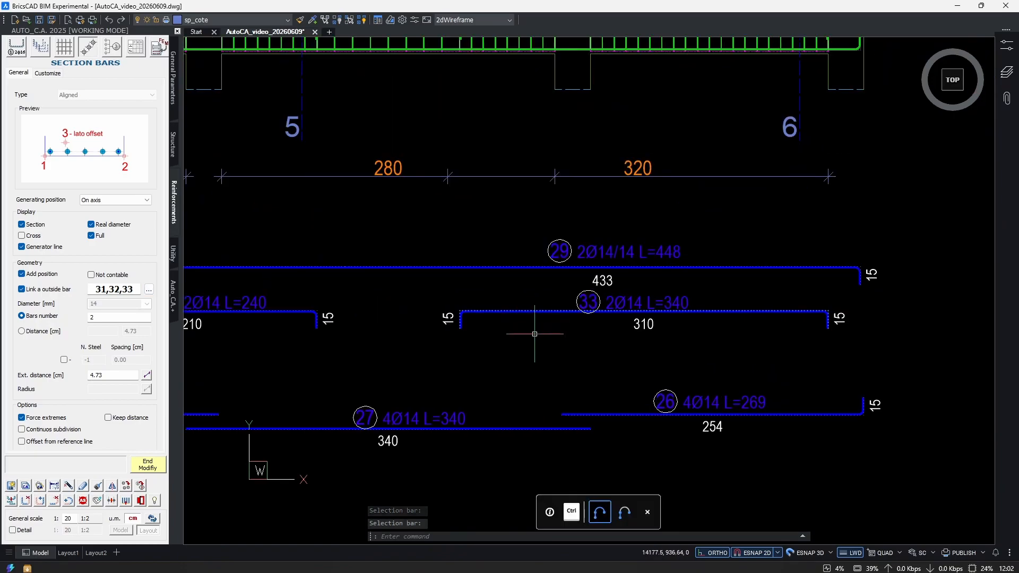
scroll(710, 377, down, 3)
key(Escape)
Examine the corner bar series in section 4-4 and its linked bars 28 and 29 under the beam.
scroll(488, 382, down, 3)
scroll(580, 309, up, 2)
scroll(580, 308, up, 6)
click(585, 350)
key(Escape)
scroll(488, 321, up, 2)
click(459, 313)
key(Escape)
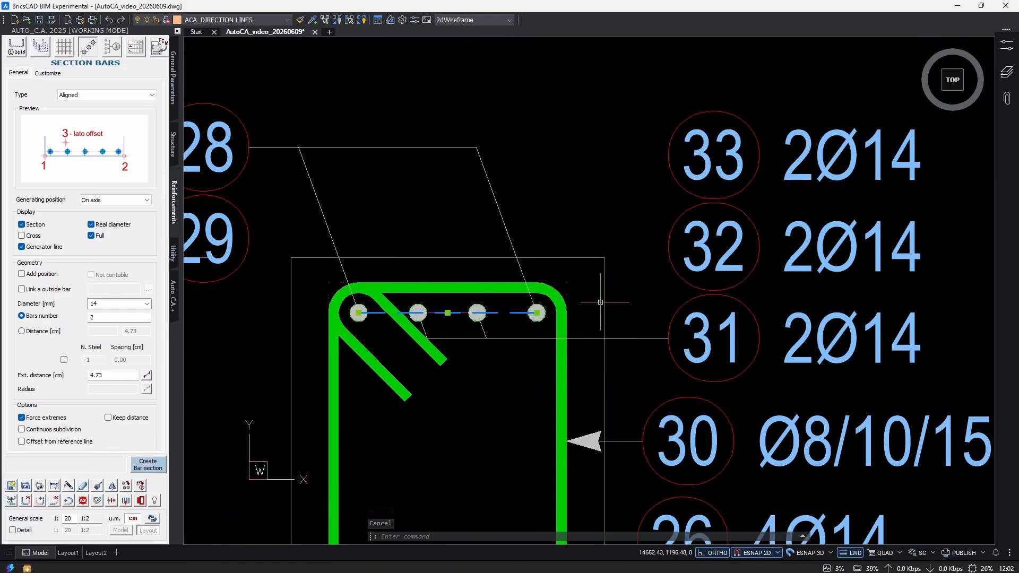
scroll(613, 285, down, 6)
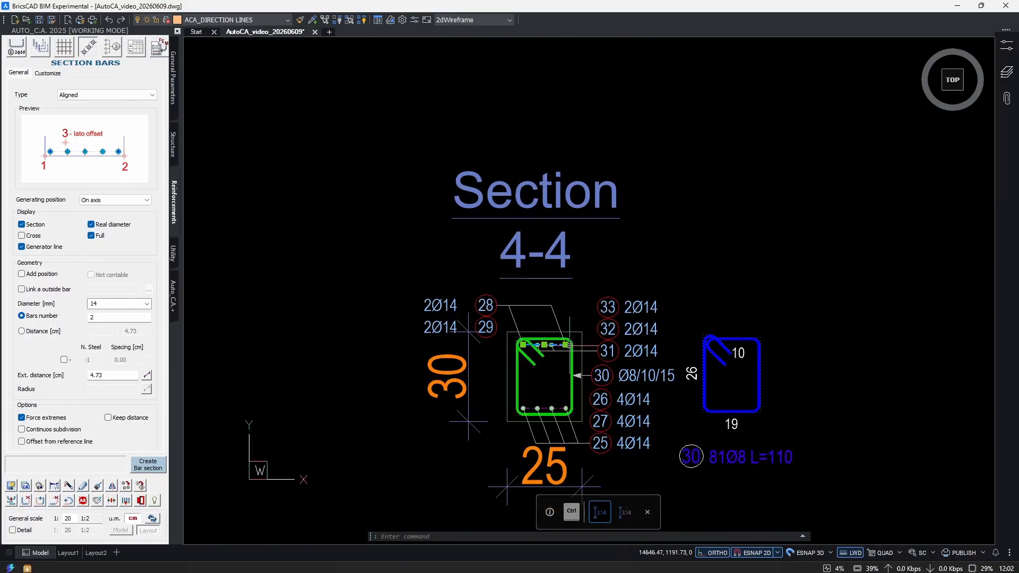
scroll(488, 292, up, 2)
scroll(511, 344, down, 2)
scroll(512, 344, down, 3)
middle_drag(371, 423, 487, 312)
scroll(488, 312, up, 1)
scroll(570, 343, down, 3)
middle_drag(359, 406, 514, 393)
scroll(320, 360, up, 2)
middle_drag(842, 351, 249, 421)
scroll(250, 421, down, 3)
scroll(510, 321, up, 6)
scroll(487, 382, up, 5)
key(Escape)
key(Escape)
Examine the inner bar series in section 4-4 and its linked short bars 31, 32 and 33 under the beam.
drag(437, 350, 581, 393)
scroll(580, 392, down, 4)
middle_drag(669, 397, 505, 372)
scroll(505, 372, up, 2)
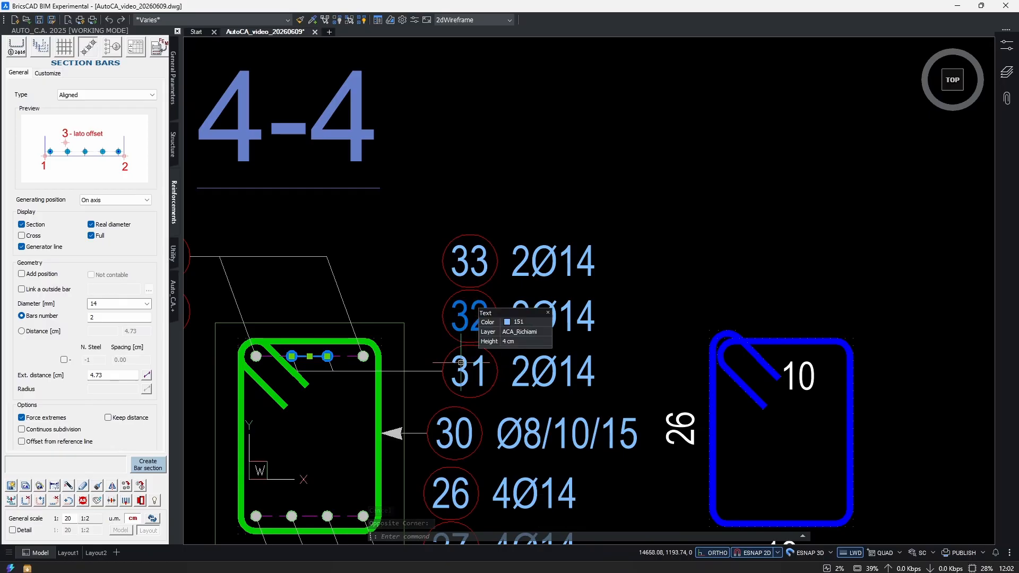
scroll(553, 324, down, 5)
middle_drag(412, 396, 664, 351)
key(Escape)
scroll(611, 340, up, 3)
middle_drag(530, 333, 351, 331)
scroll(605, 337, up, 1)
middle_drag(877, 327, 316, 322)
scroll(703, 313, up, 1)
scroll(541, 357, down, 8)
middle_drag(541, 358, 523, 373)
scroll(558, 362, up, 2)
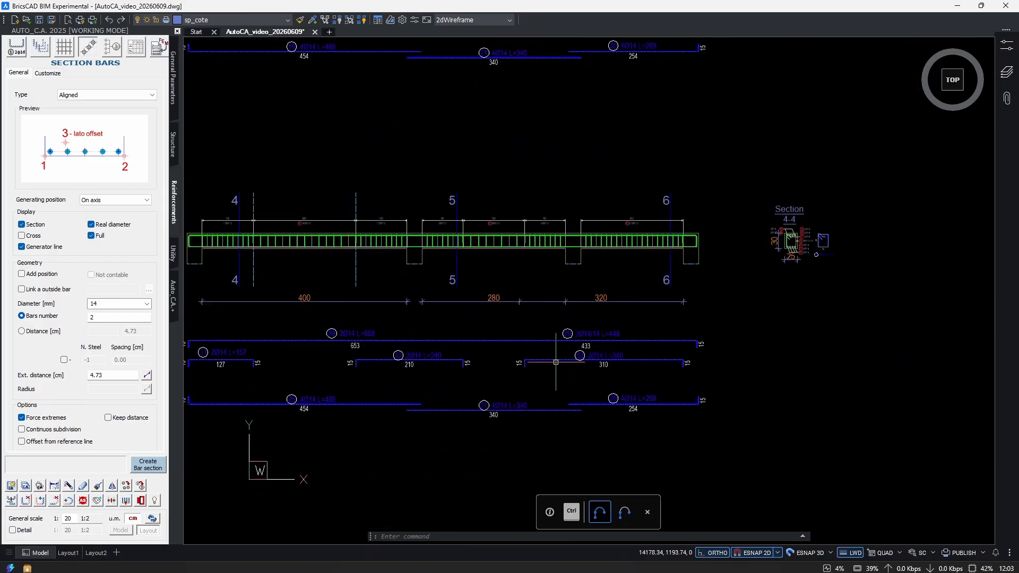
scroll(642, 241, up, 3)
middle_drag(643, 241, 532, 282)
scroll(829, 357, down, 4)
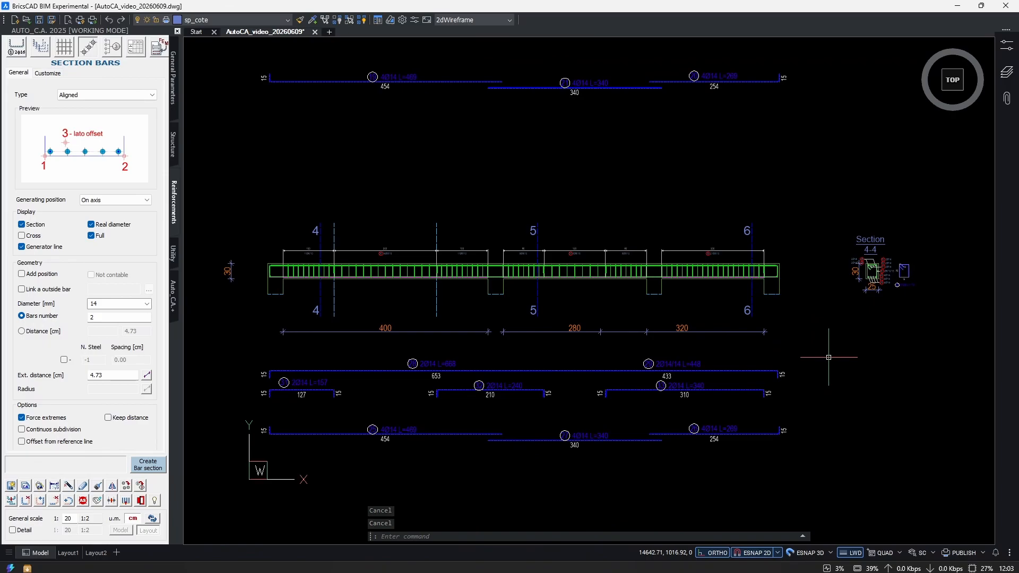
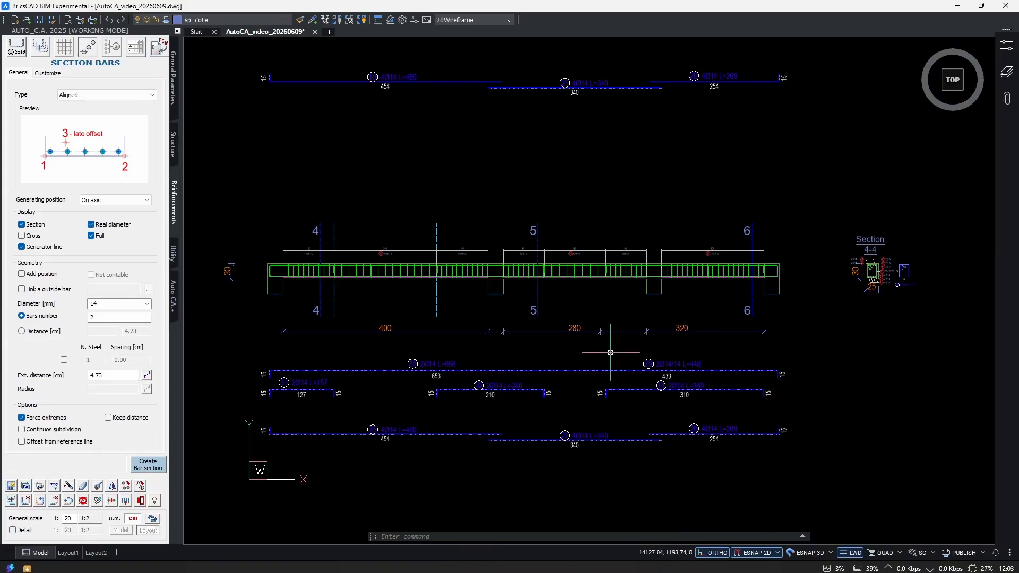
Copy the upper three-span beam with section 4-4 and its extracted bars to two spots in a row beside the original.
ctrl+scroll(610, 352, down, 3)
ctrl+scroll(734, 278, up, 3)
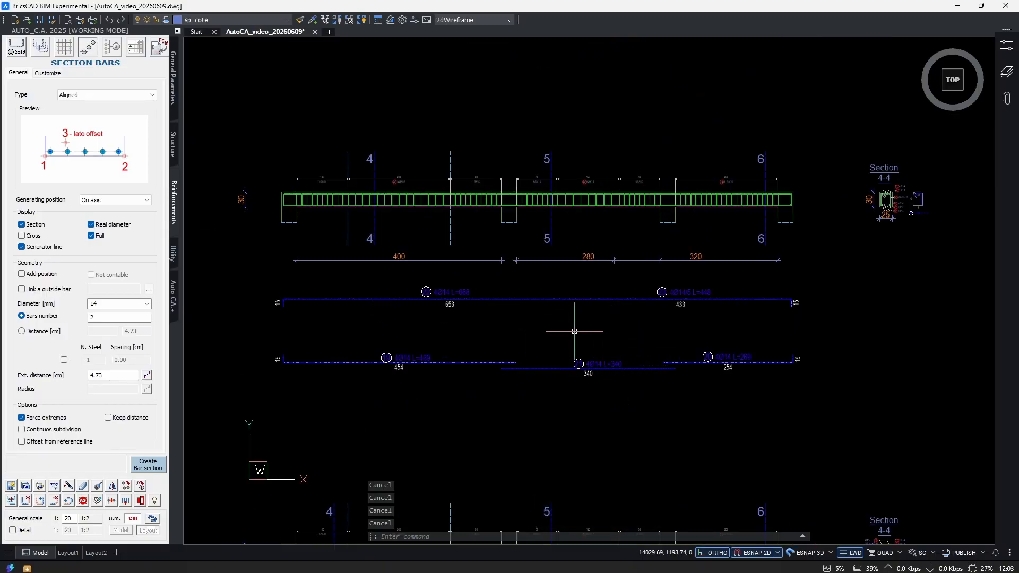
text(cop)
key(Return)
scroll(579, 316, down, 2)
click(862, 166)
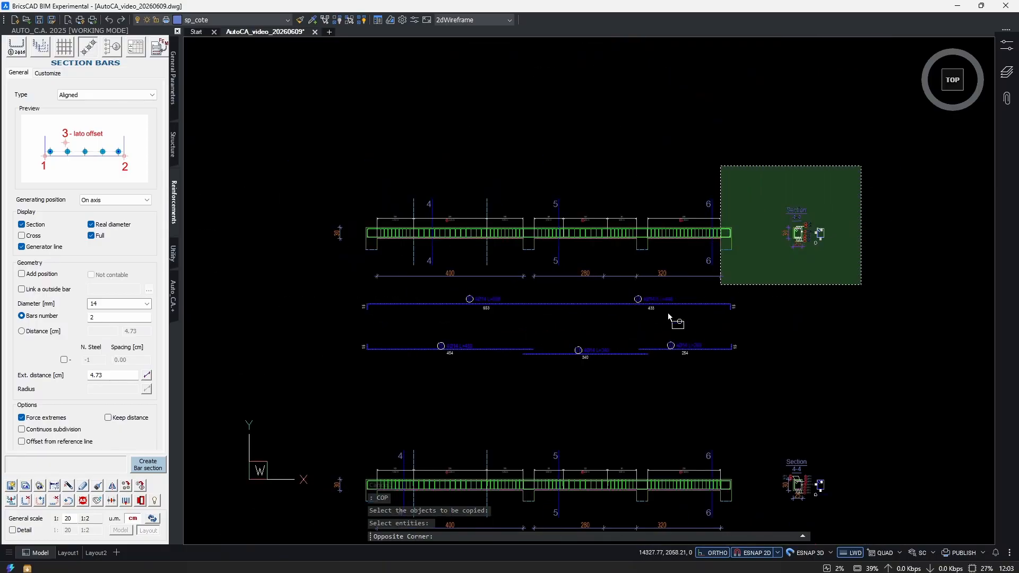
click(315, 404)
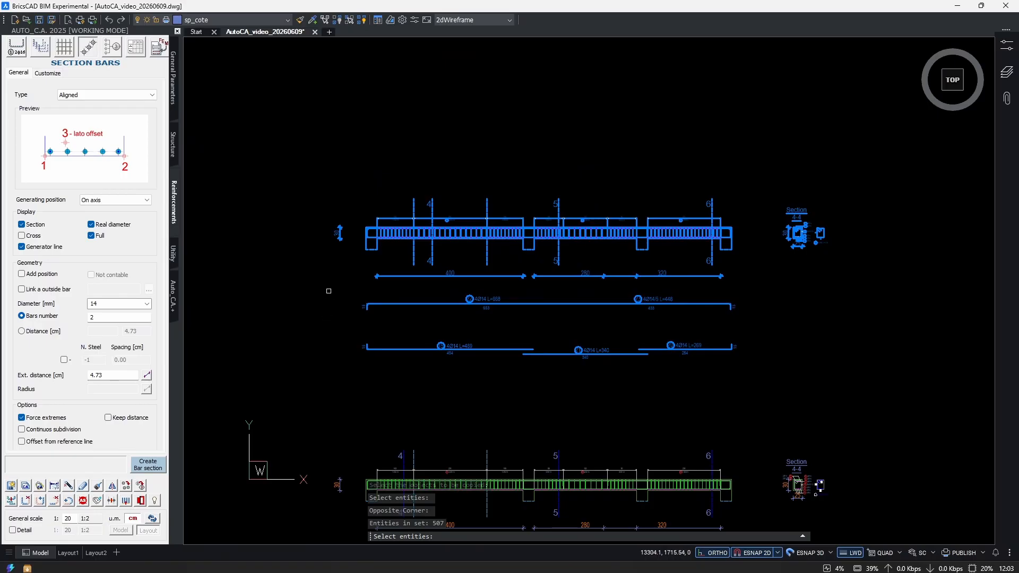
key(Return)
click(546, 387)
middle_drag(734, 386, 357, 395)
scroll(358, 394, down, 3)
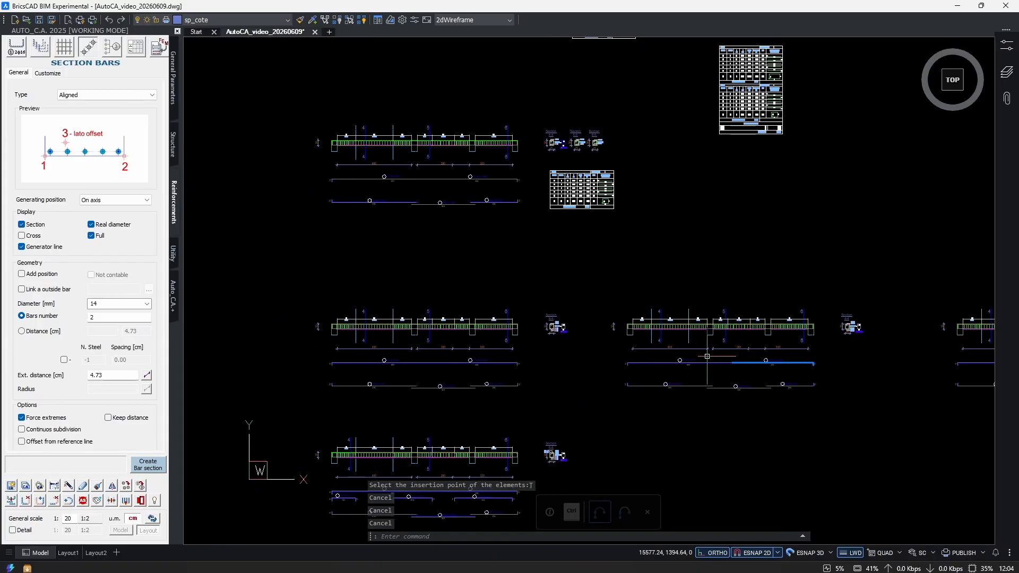
scroll(352, 325, up, 3)
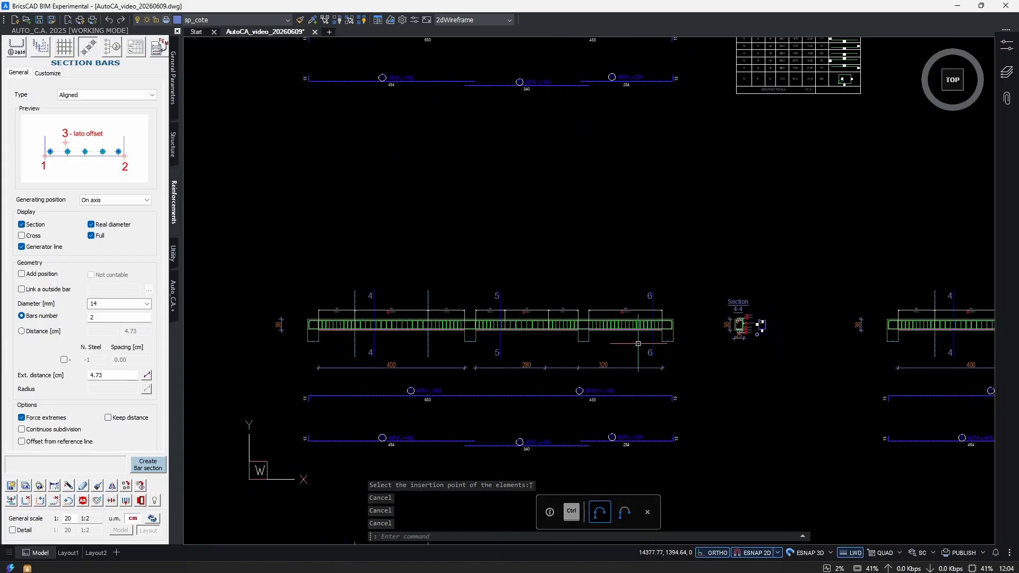
scroll(608, 335, down, 2)
middle_drag(828, 339, 386, 330)
middle_drag(683, 336, 466, 332)
scroll(600, 321, up, 3)
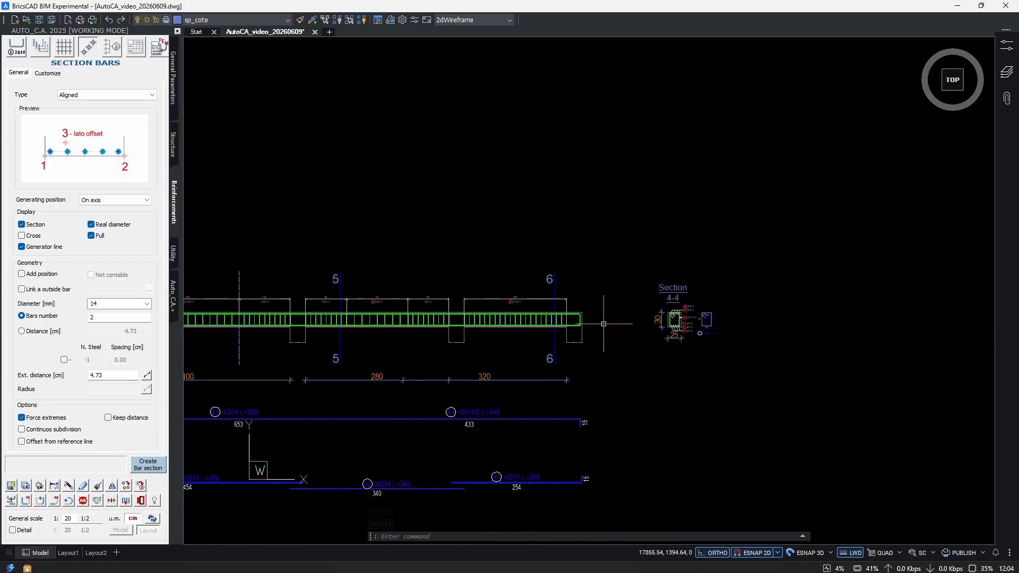
scroll(674, 329, down, 8)
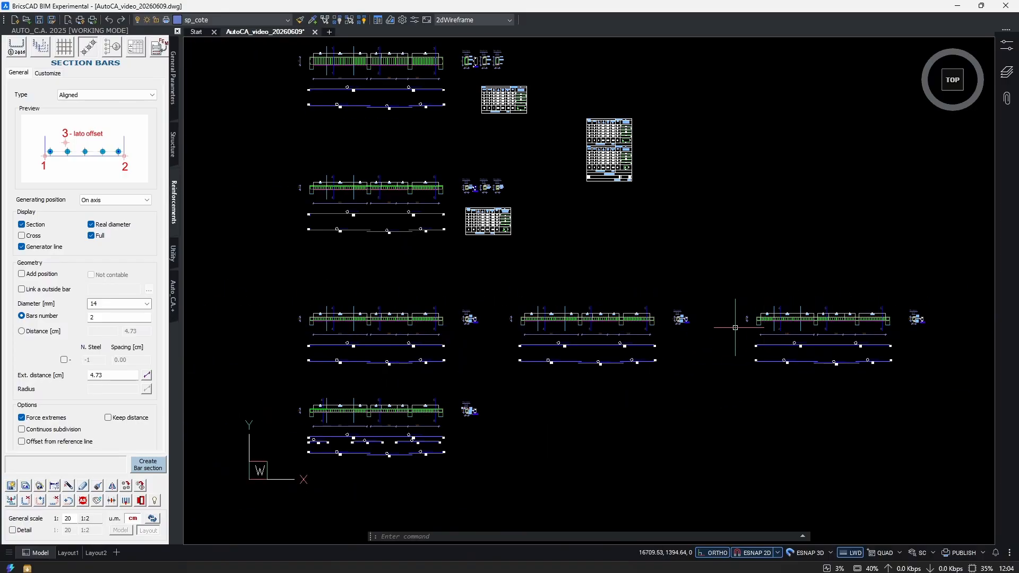
Create an Auto_C.A. bar schedule from a selection of the three aligned beams' bars and place it beside the last copy.
click(135, 47)
click(37, 180)
middle_drag(966, 289, 891, 270)
click(891, 269)
click(215, 356)
right_click(214, 355)
click(148, 464)
middle_drag(786, 373, 468, 376)
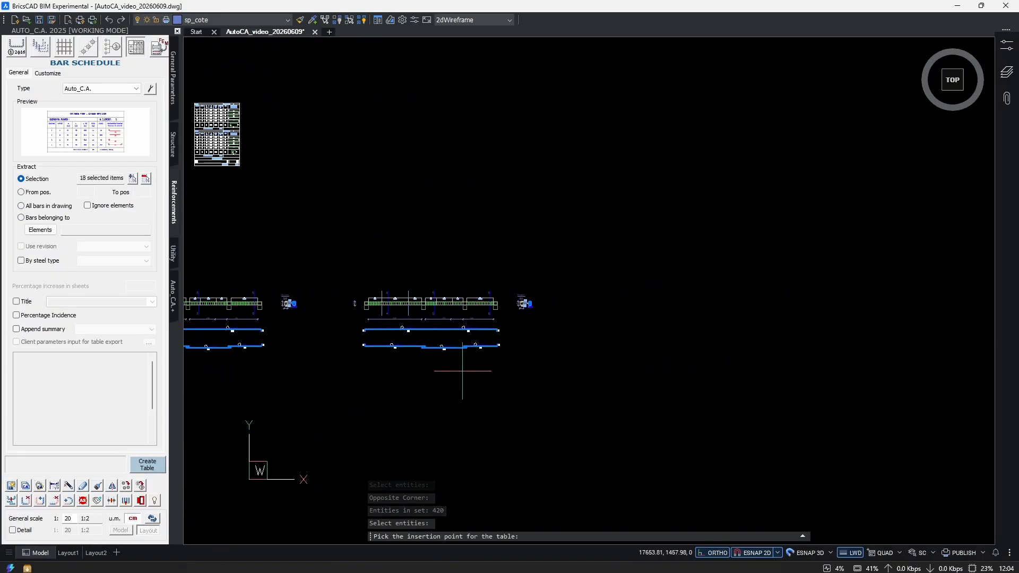
click(603, 277)
Examine the Beam 2 schedule's positions, bar counts and total weight across the three beam copies.
scroll(627, 289, up, 9)
middle_drag(554, 429, 534, 288)
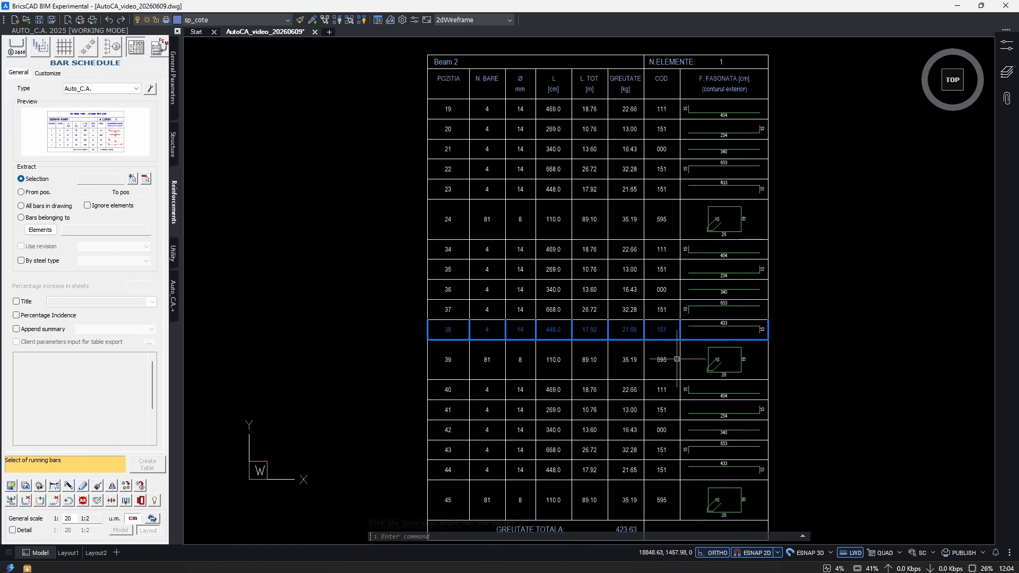
middle_drag(670, 375, 660, 277)
scroll(654, 436, up, 4)
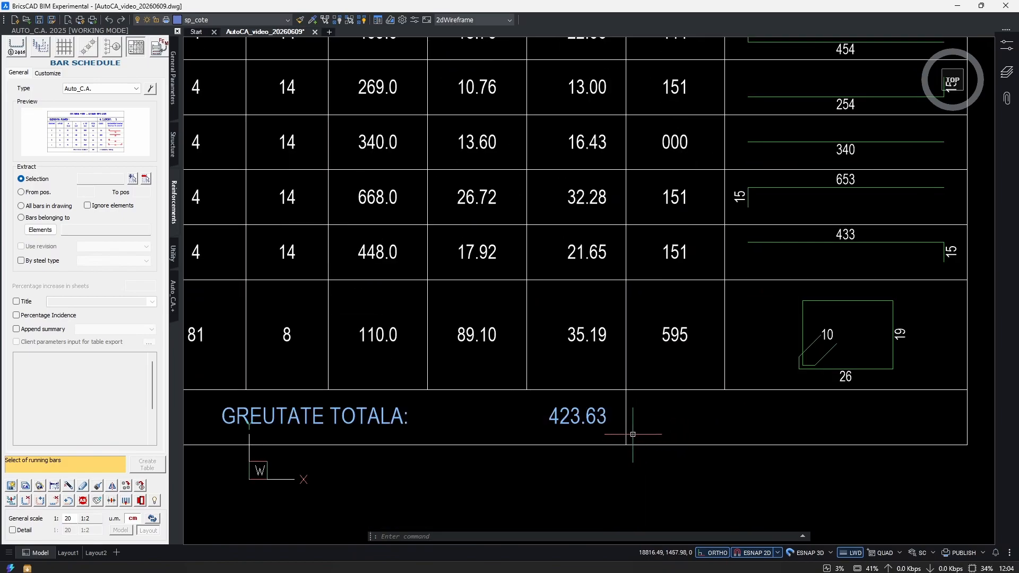
mouse_move(654, 366)
middle_down()
mouse_move(645, 403)
mouse_move(850, 340)
middle_up()
scroll(662, 353, down, 5)
scroll(743, 345, down, 1)
scroll(871, 316, up, 3)
scroll(850, 351, up, 3)
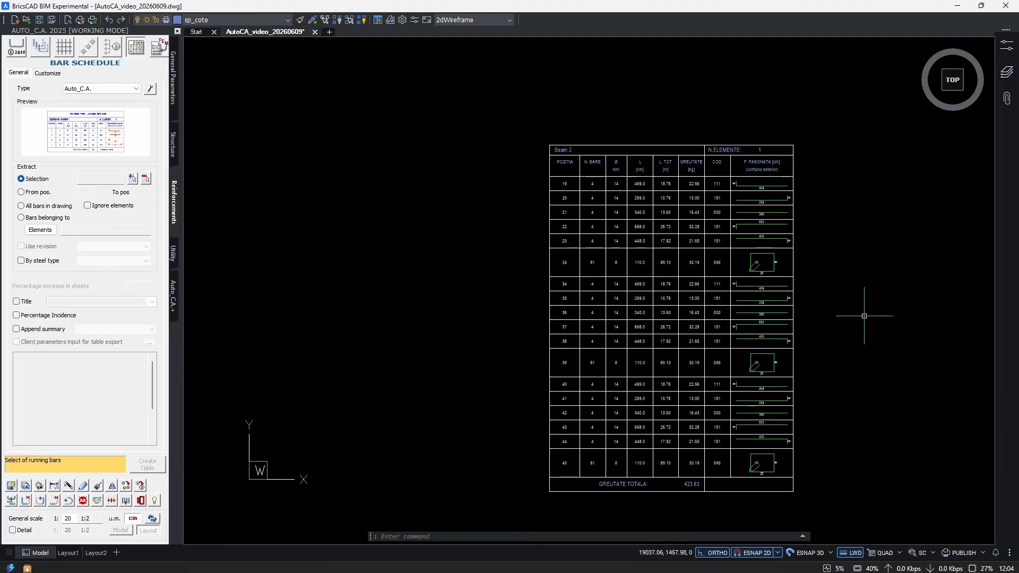
Unify the bar marks of the three aligned beams with GROUPPOSITIONS, using the Select option and the lowest value automatically.
scroll(849, 343, down, 6)
middle_drag(489, 432, 705, 414)
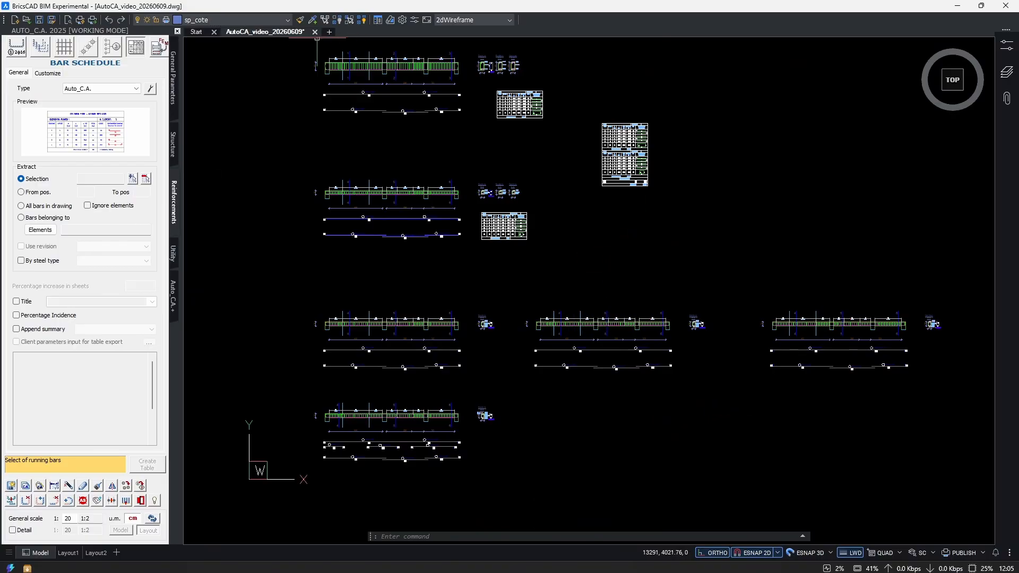
text(GROUP)
key(Down)
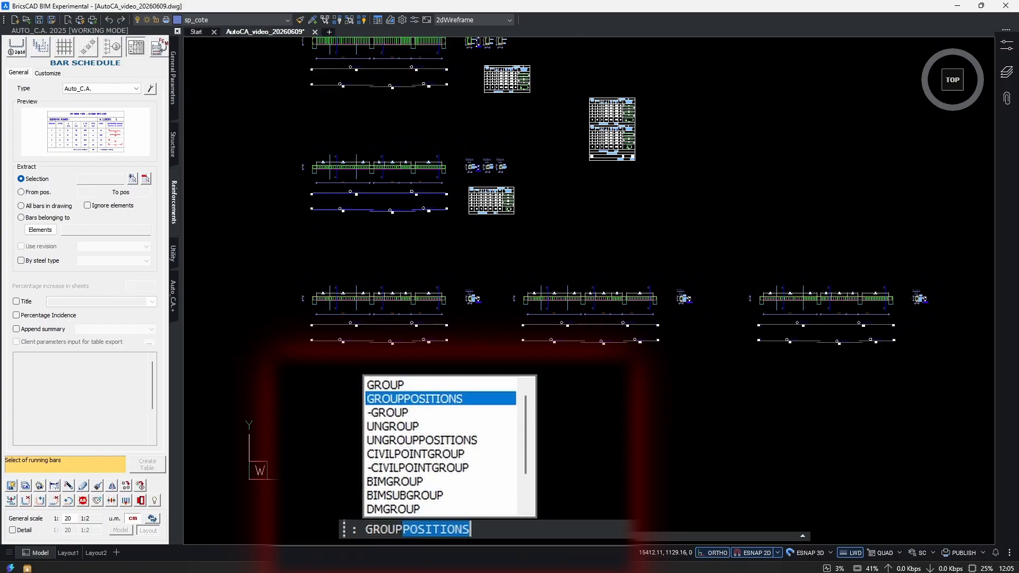
key(Return)
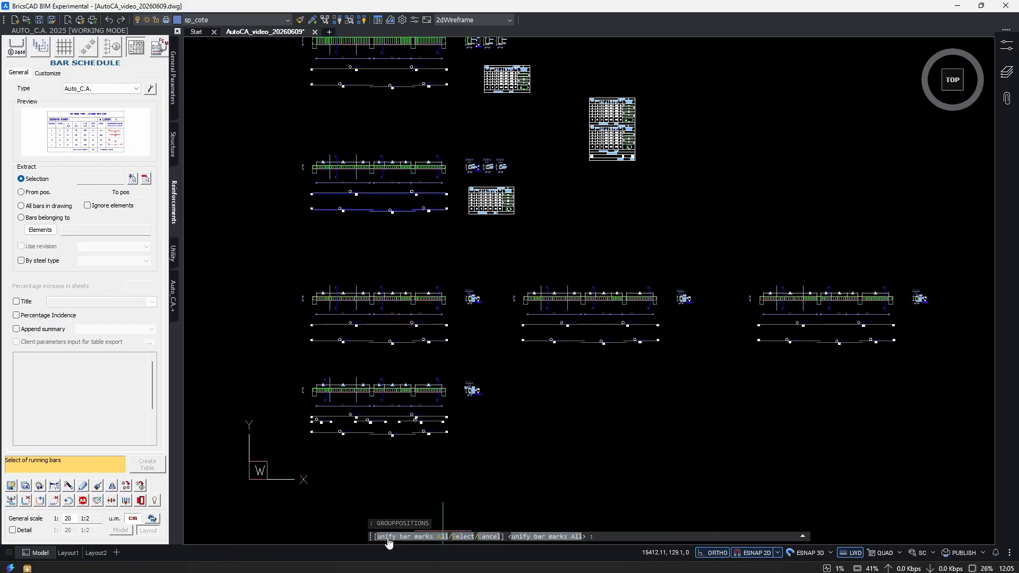
click(460, 537)
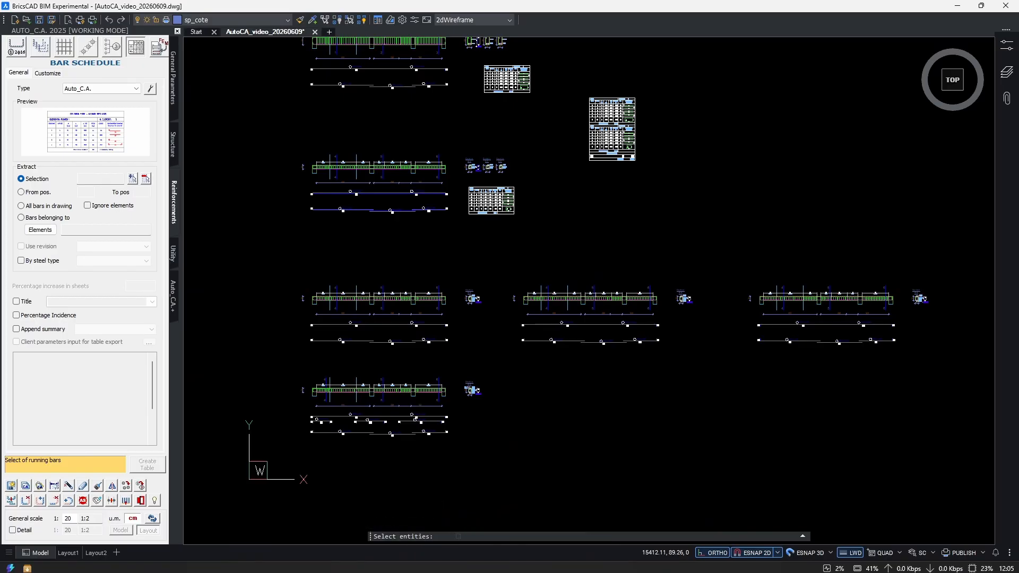
click(951, 269)
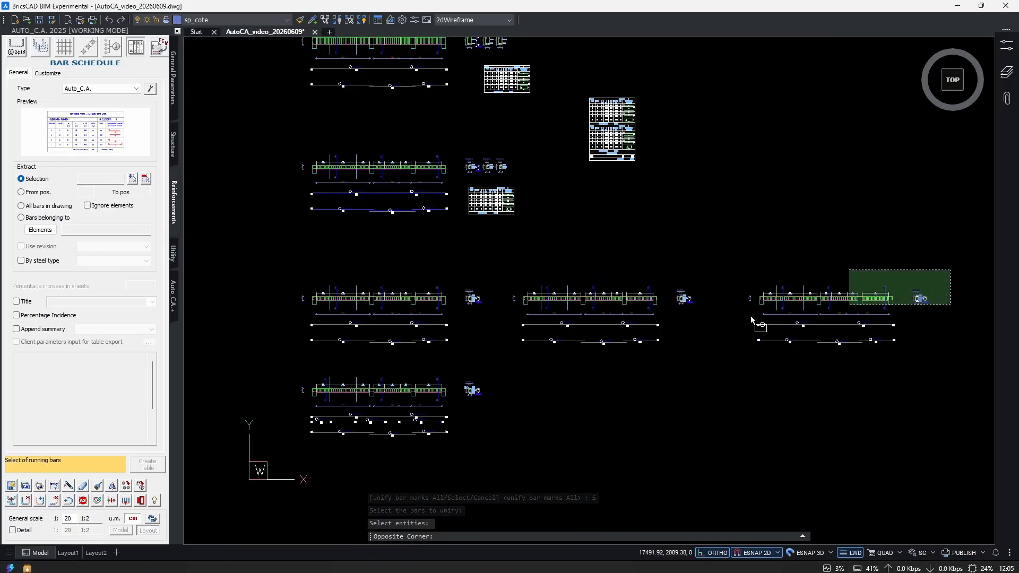
click(285, 351)
middle_drag(813, 384, 600, 351)
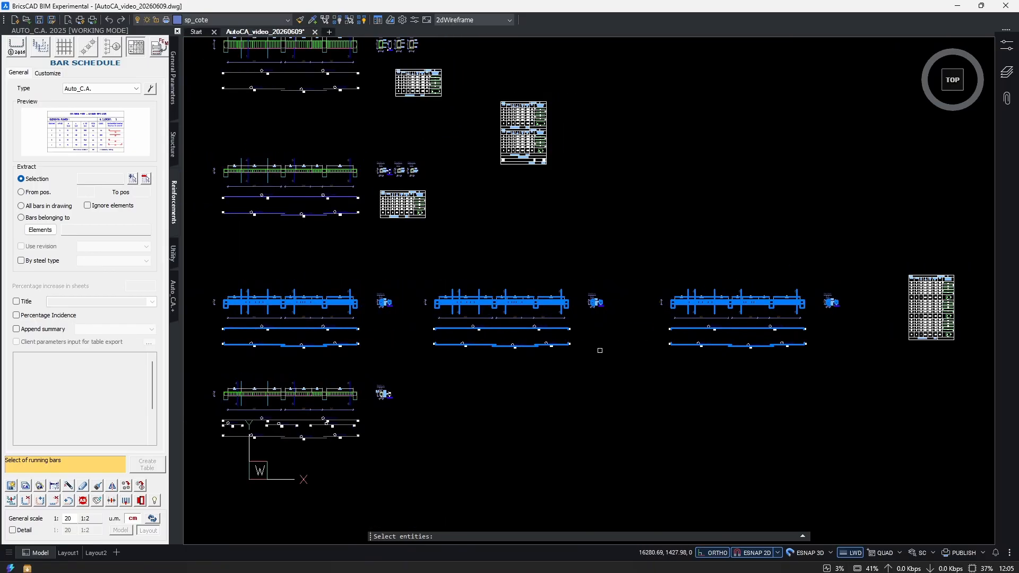
key(Return)
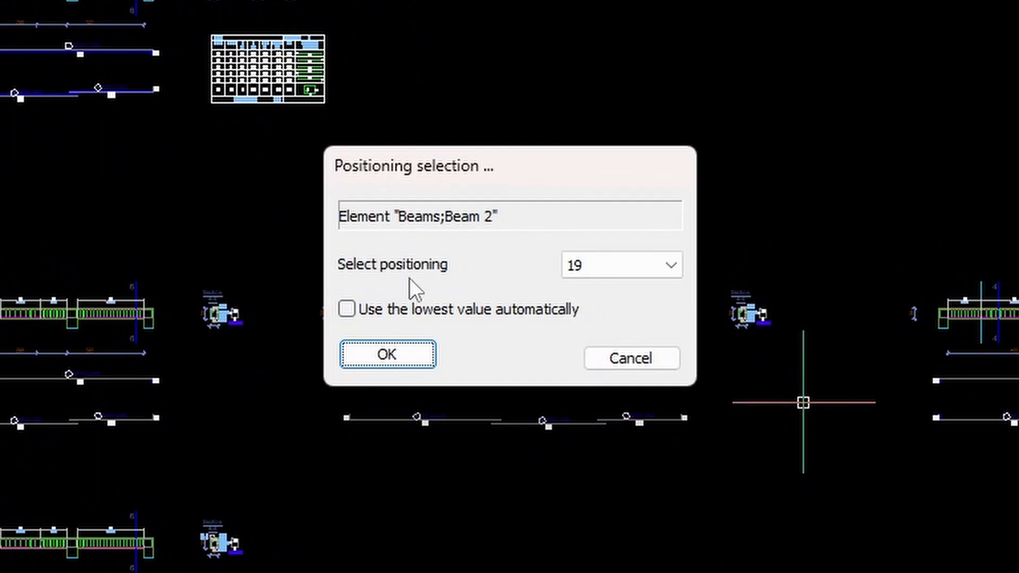
click(368, 311)
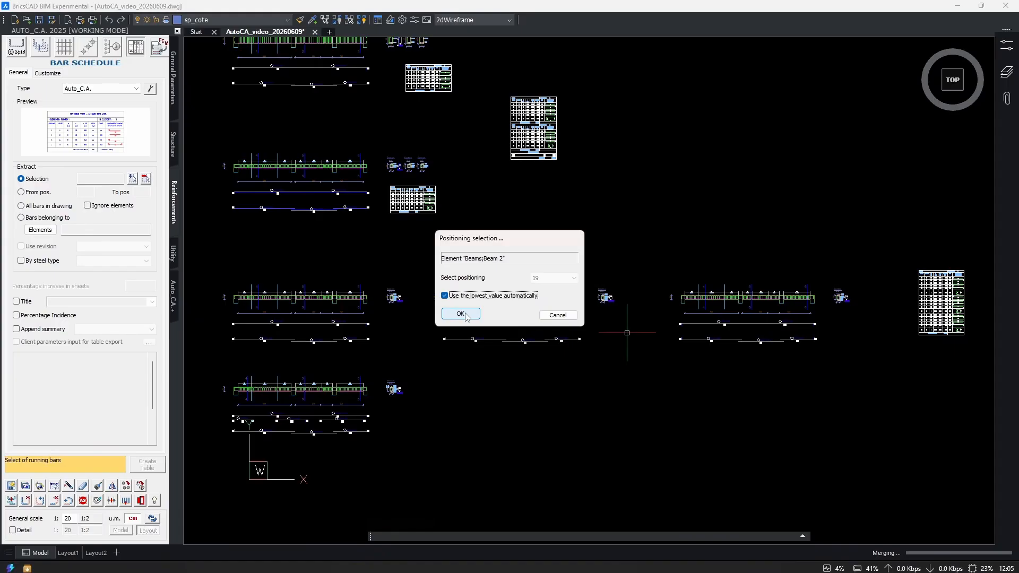
click(399, 353)
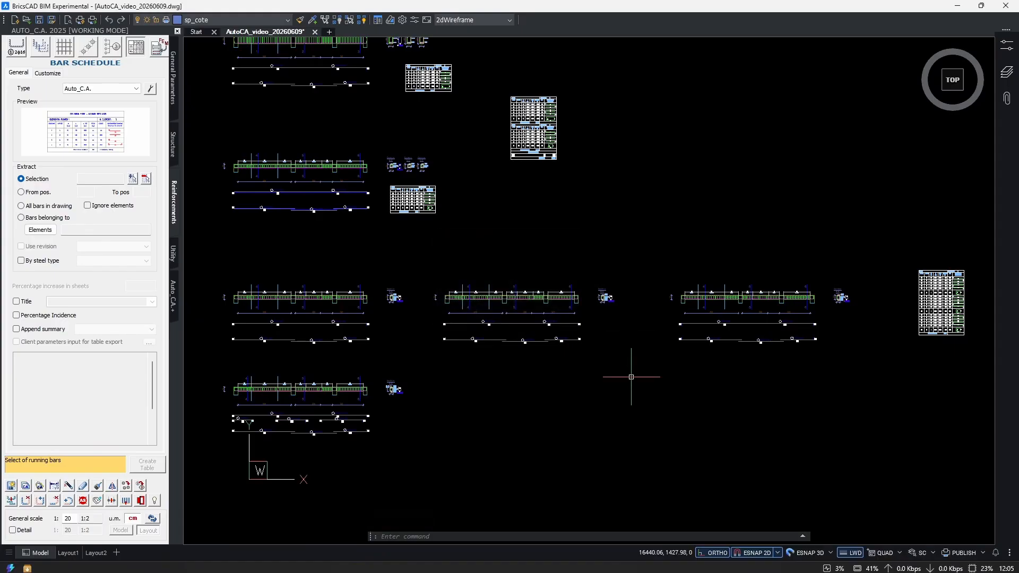
Update the Beam 2 bar schedule beside the last beam copy to match the unified bar marks.
scroll(631, 376, up, 6)
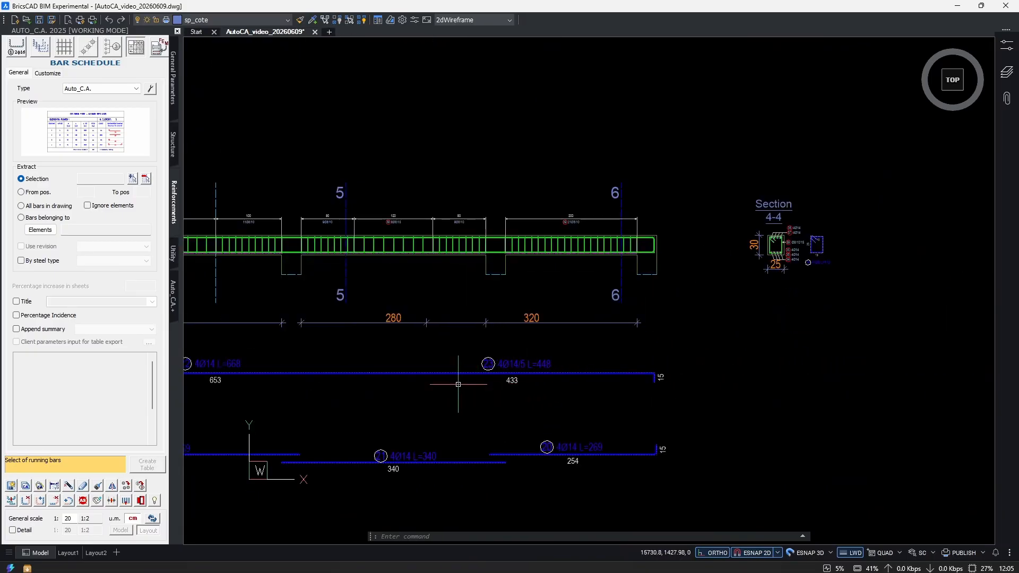
scroll(639, 313, down, 5)
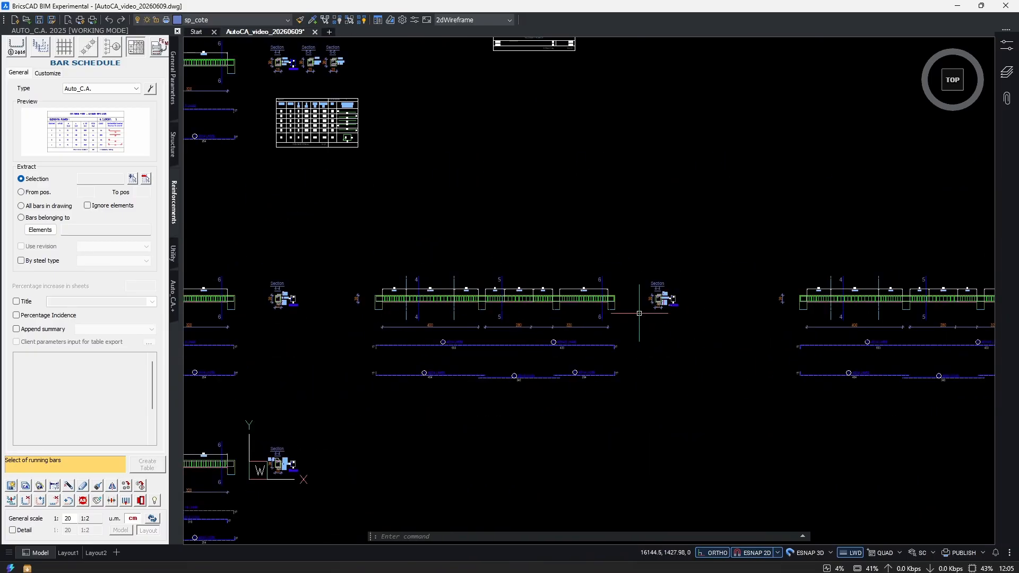
scroll(640, 313, up, 3)
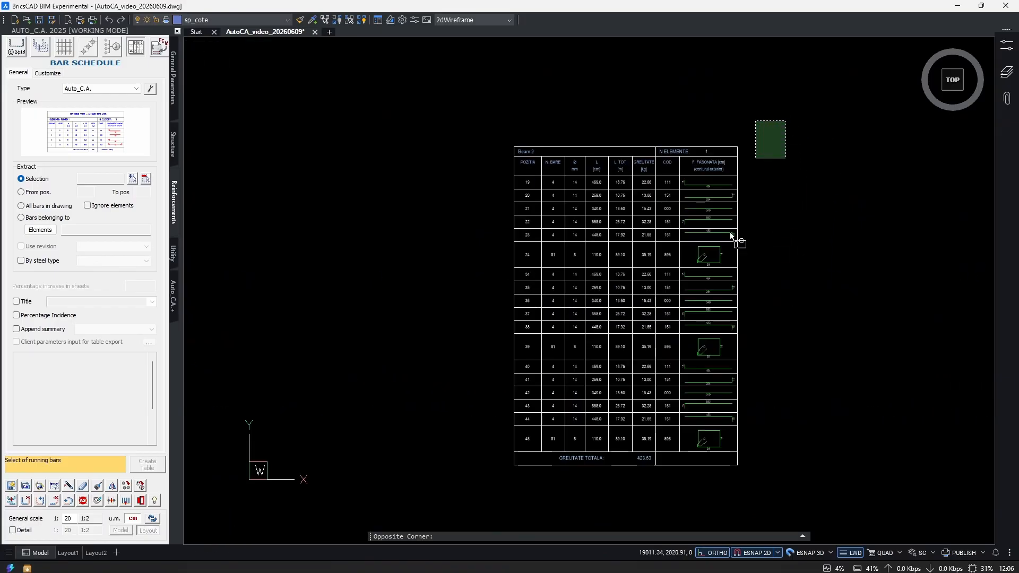
click(501, 467)
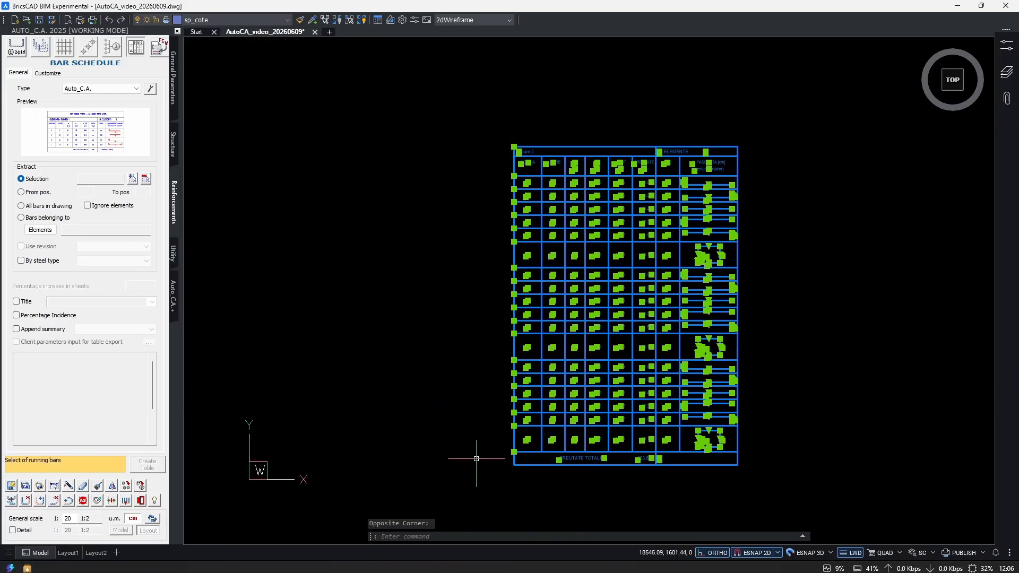
right_click(460, 299)
mouse_move(584, 484)
click(678, 483)
Examine the updated Beam 2 schedule's positions, bar counts and total weight against the three aligned beams.
scroll(440, 181, up, 3)
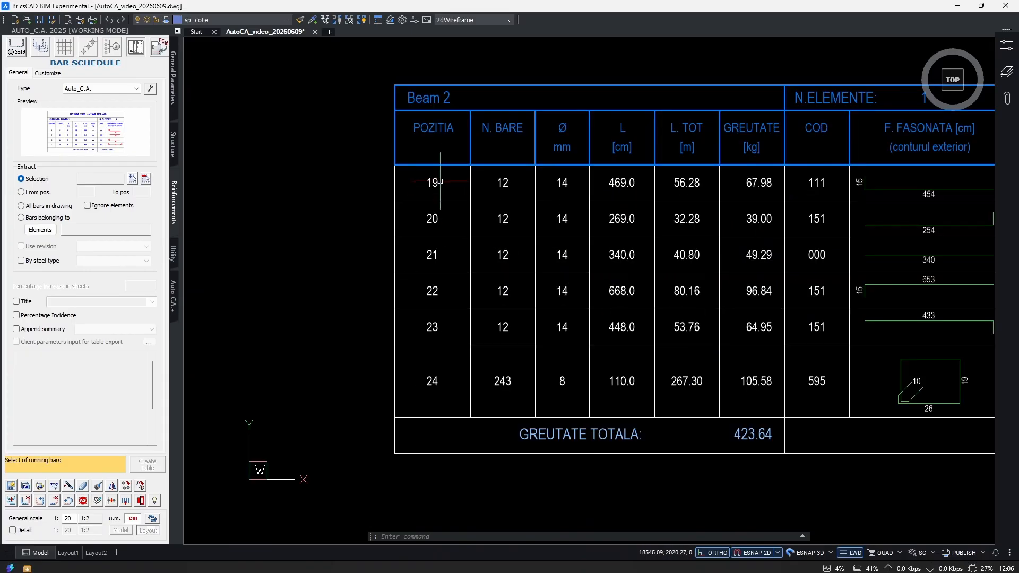
scroll(732, 432, up, 2)
click(553, 420)
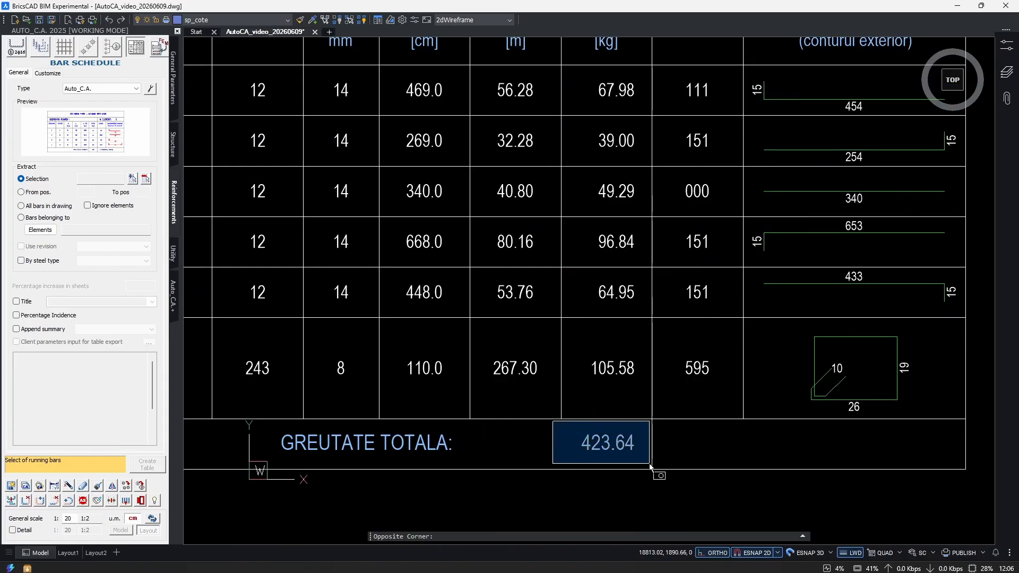
key(Escape)
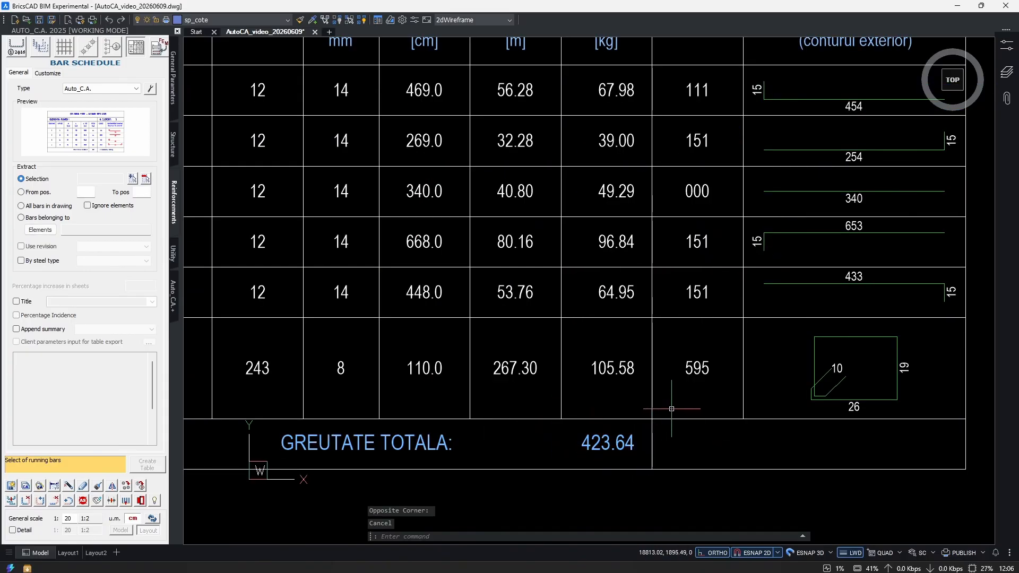
scroll(671, 408, down, 5)
scroll(838, 331, up, 2)
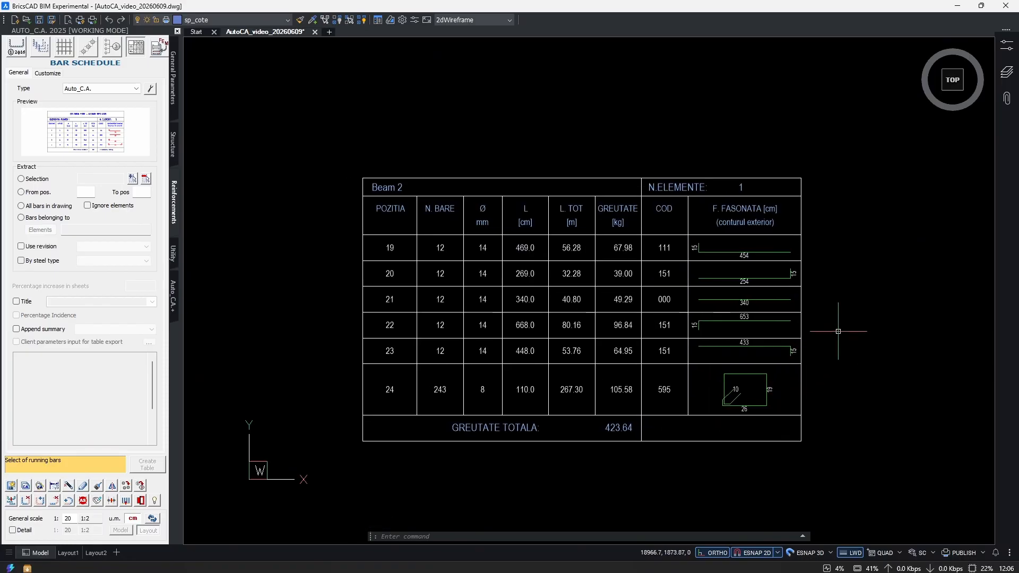
scroll(610, 414, down, 6)
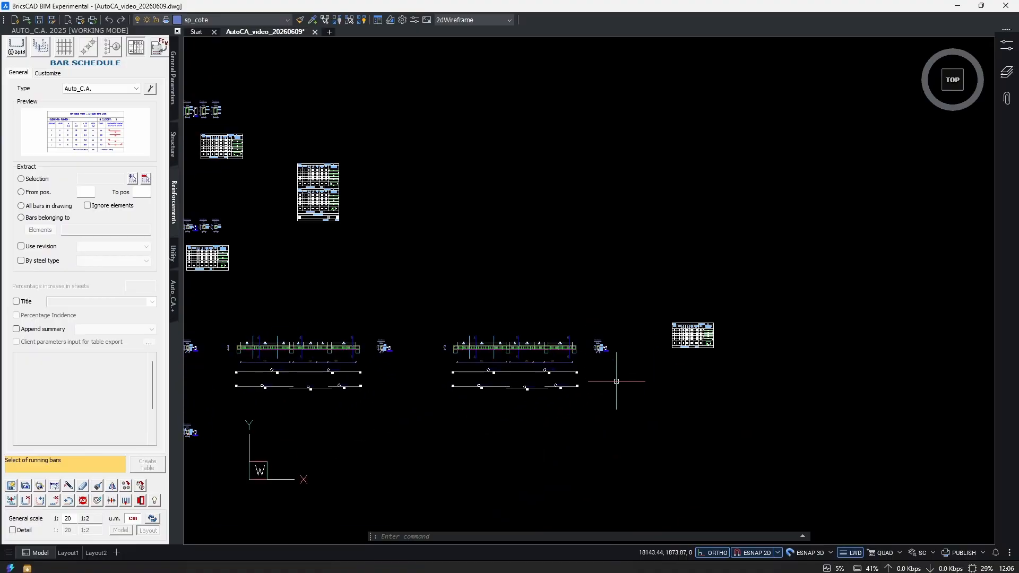
scroll(595, 372, up, 6)
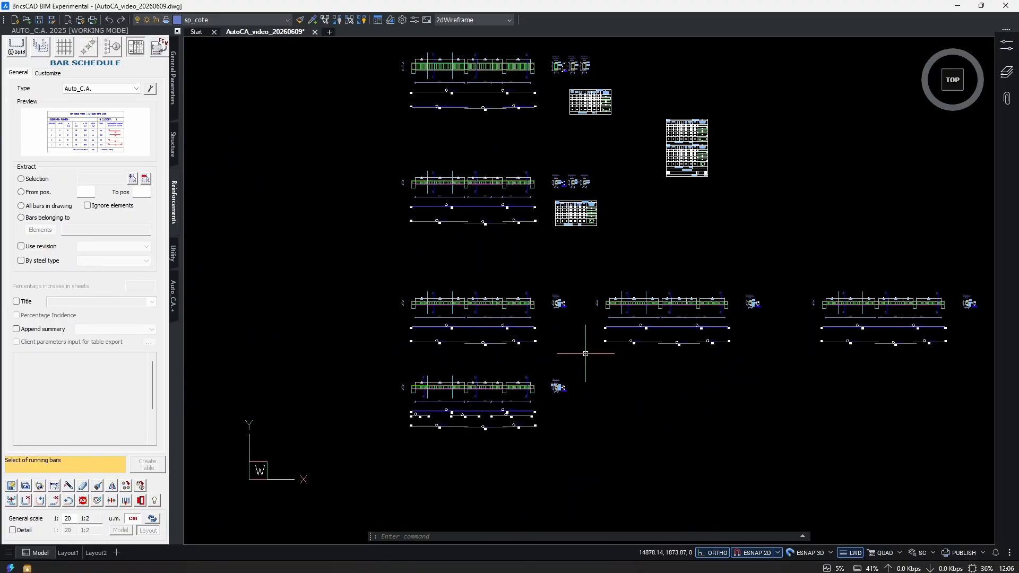
Copy the first beam of the aligned row, with section 4-4 and its extracted bars, straight down below the lowest beam.
key(Escape)
text(cop)
key(Return)
click(635, 243)
click(269, 377)
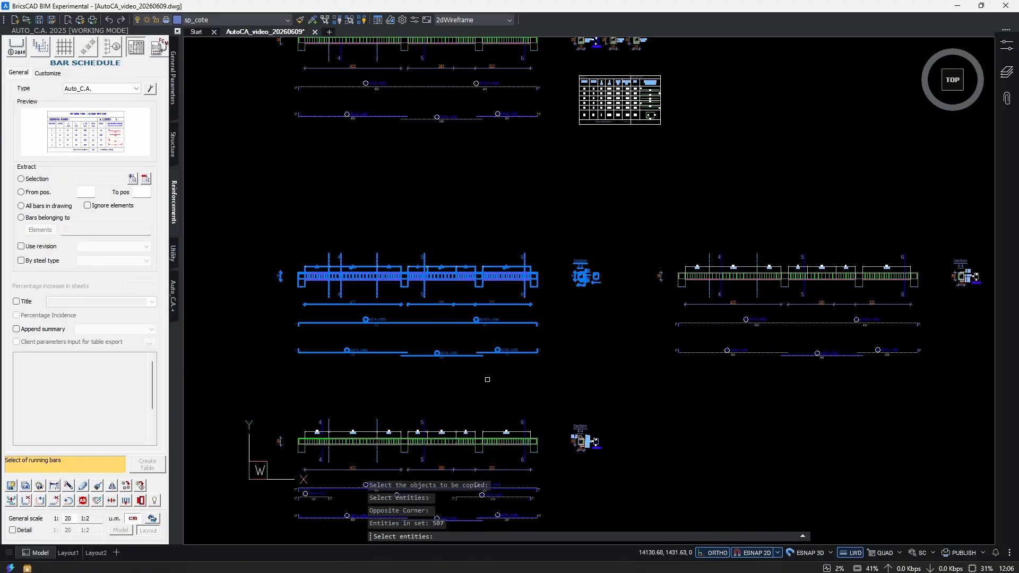
middle_drag(525, 373, 542, 371)
middle_drag(593, 346, 625, 348)
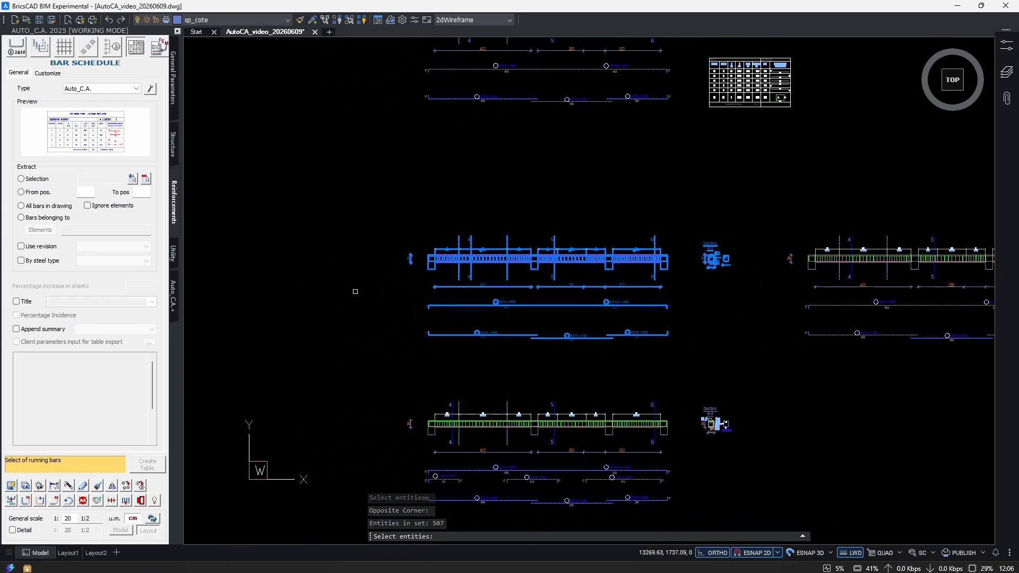
key(Return)
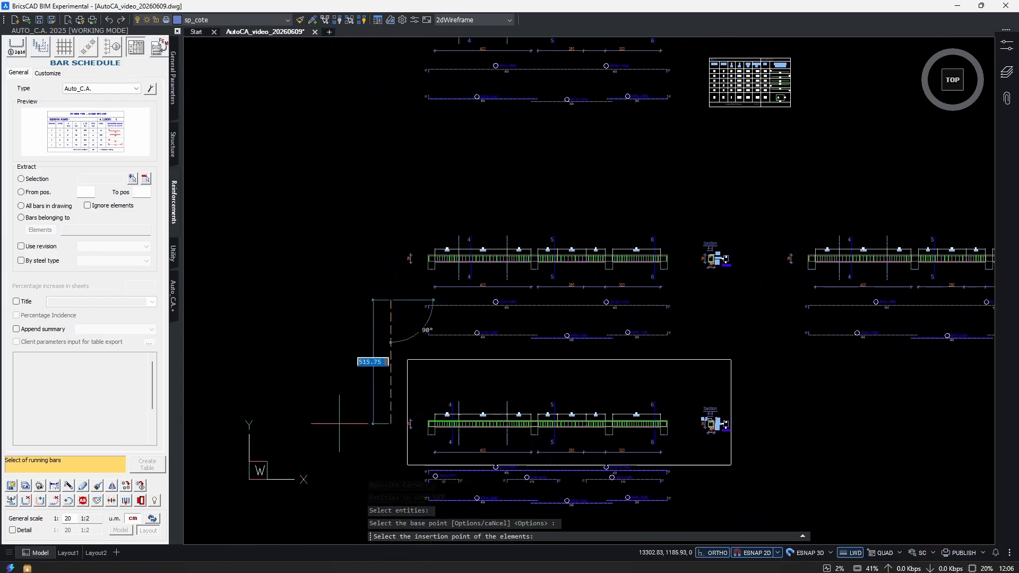
middle_drag(344, 460, 356, 231)
scroll(356, 231, down, 2)
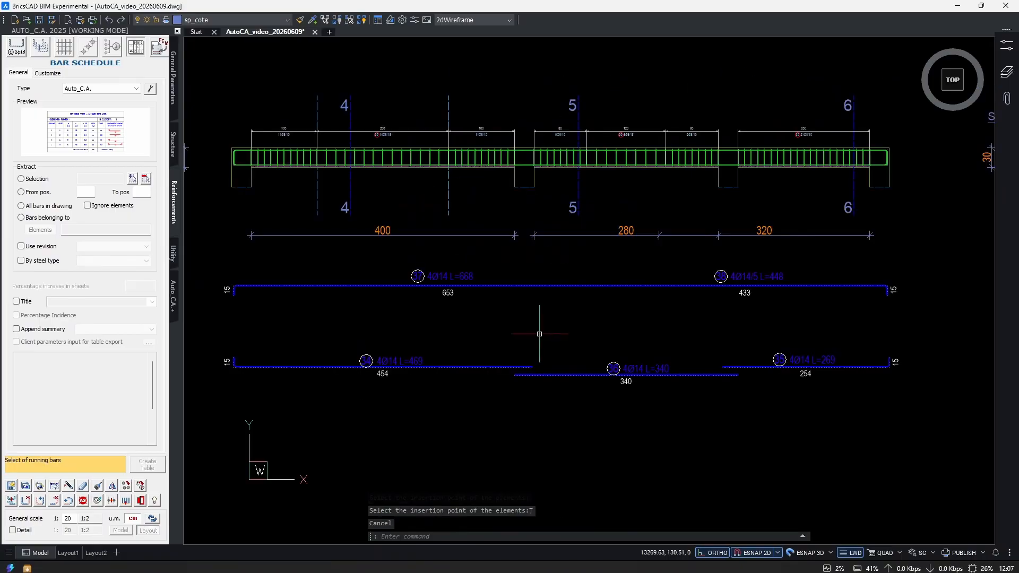
Set the number of groups to 3 for all longitudinal Ø14 bars extracted below the lowest beam copy.
click(83, 485)
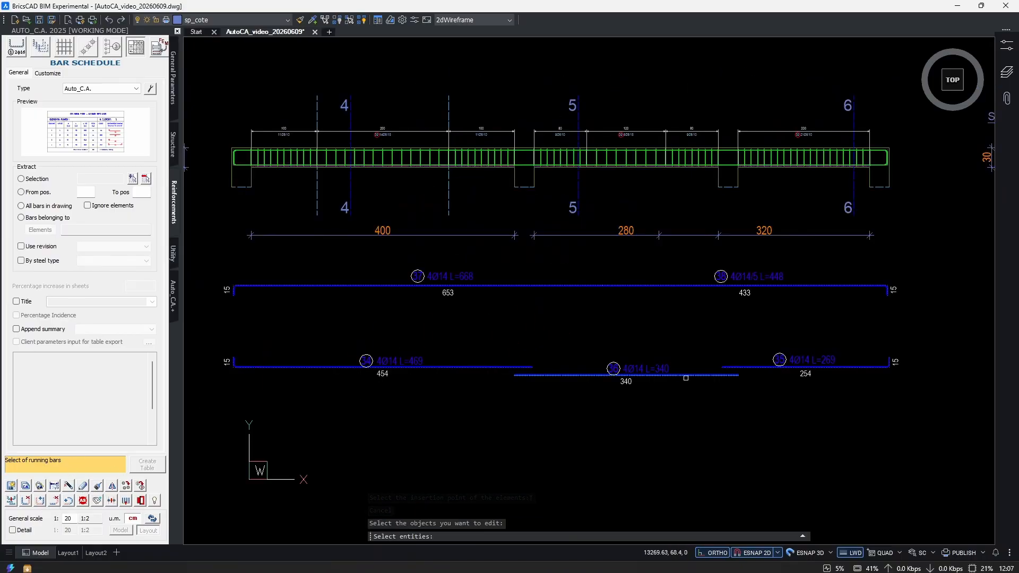
click(823, 448)
click(398, 284)
middle_drag(621, 324, 621, 344)
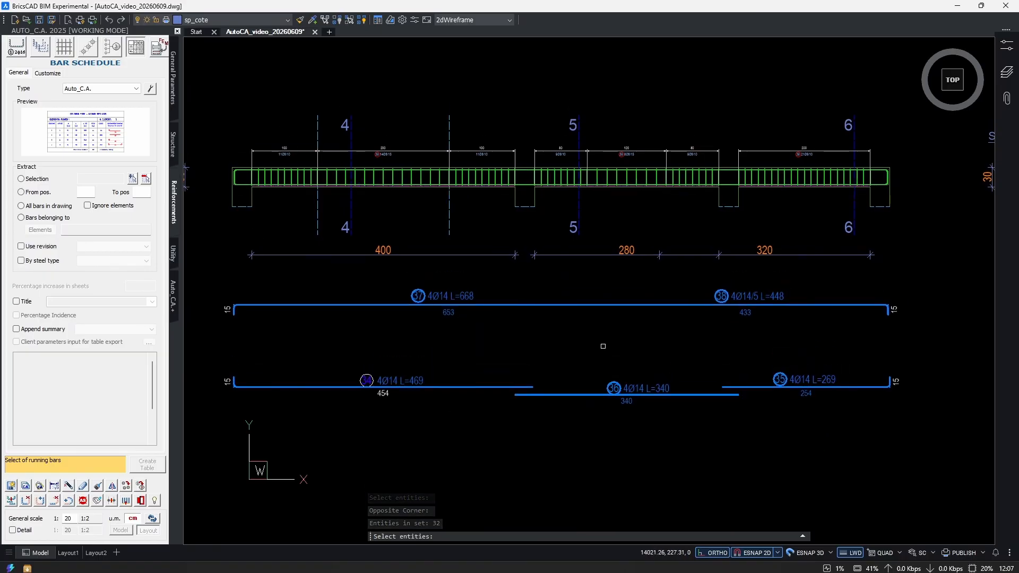
key(Return)
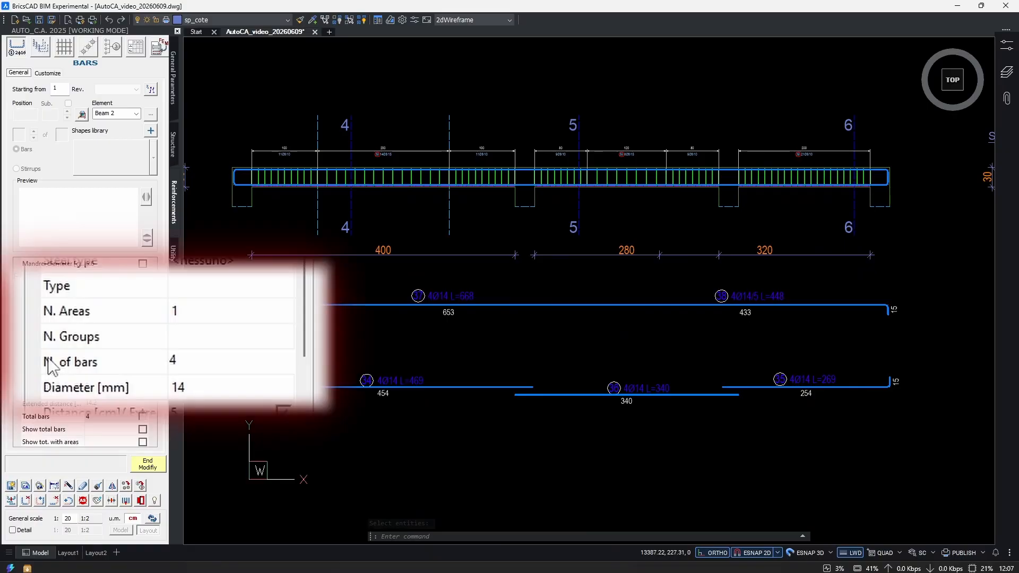
click(188, 340)
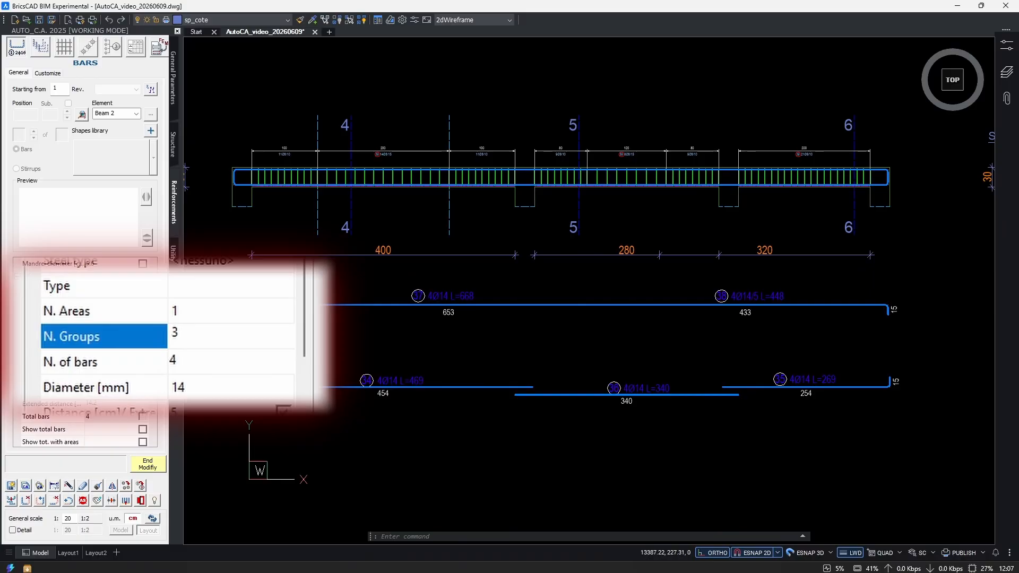
key(Tab)
click(148, 464)
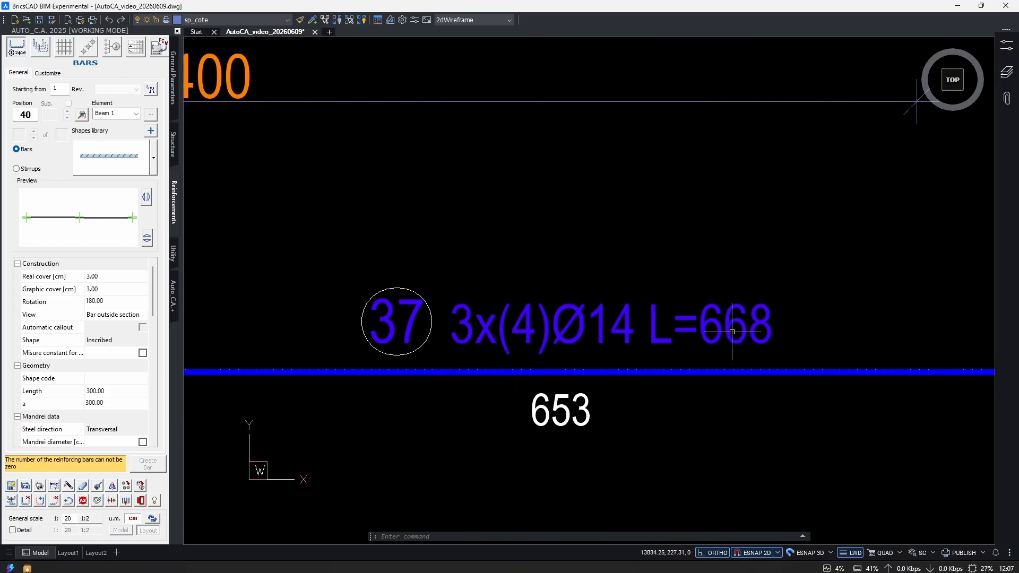
Set the number of groups to 3 for the Ø8 stirrup extracted beside section 4-4 of the lowest beam copy.
middle_drag(766, 350, 648, 337)
scroll(657, 338, down, 1)
scroll(448, 321, up, 2)
scroll(419, 323, down, 1)
scroll(528, 382, down, 3)
middle_drag(573, 489, 532, 395)
scroll(553, 442, down, 3)
middle_drag(838, 414, 546, 439)
scroll(871, 242, up, 9)
text(mb)
key(Return)
click(658, 294)
click(571, 313)
key(Return)
click(98, 303)
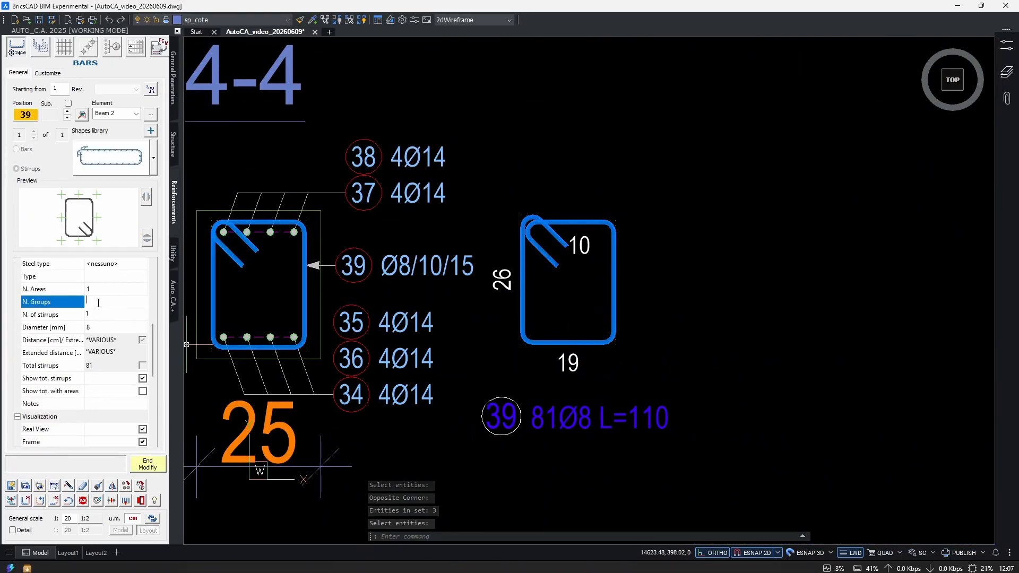
text(3)
key(Tab)
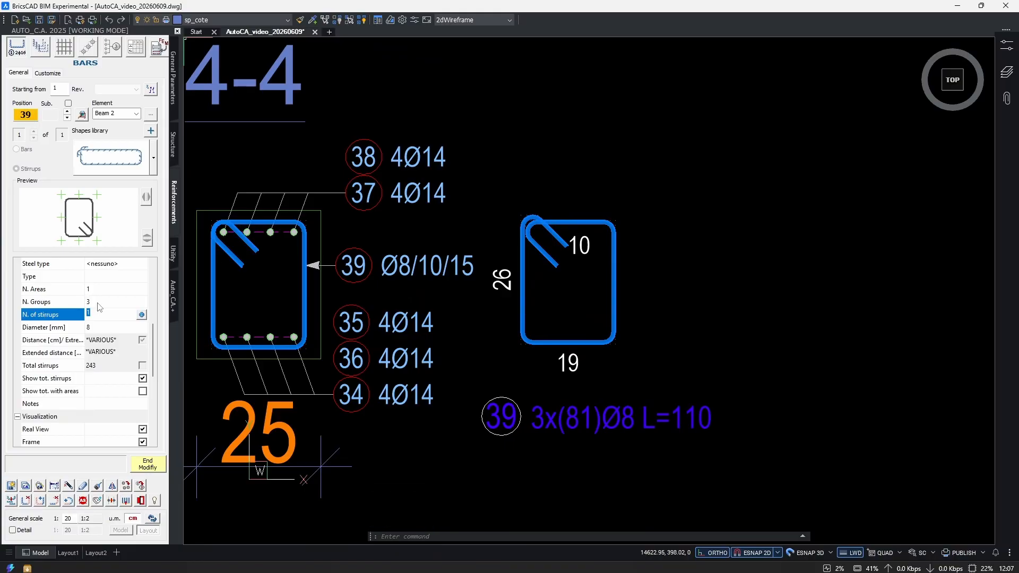
click(148, 466)
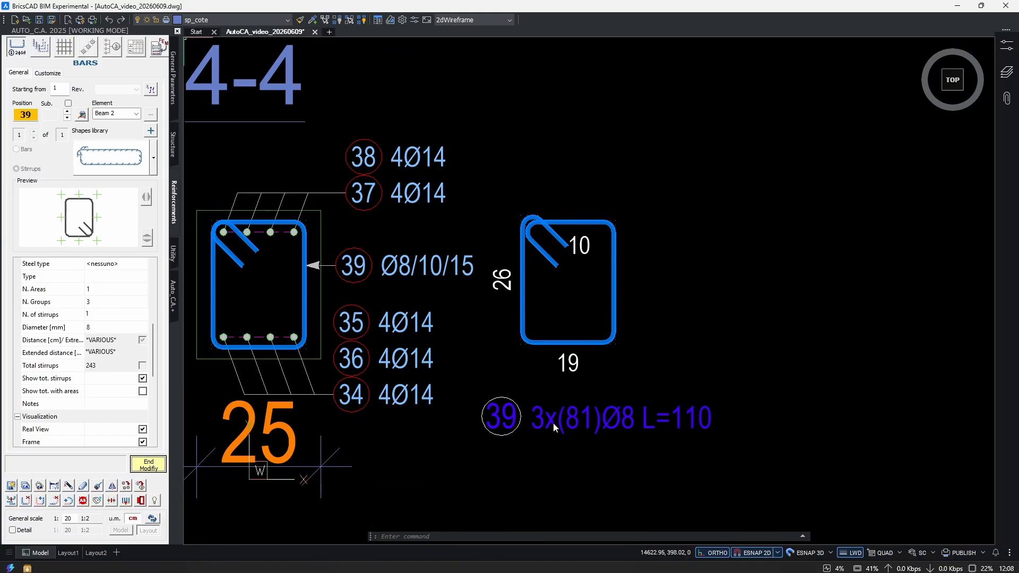
Create a bar schedule by selection for the lowest beam copy's bars and place it beside section 4-4.
click(135, 47)
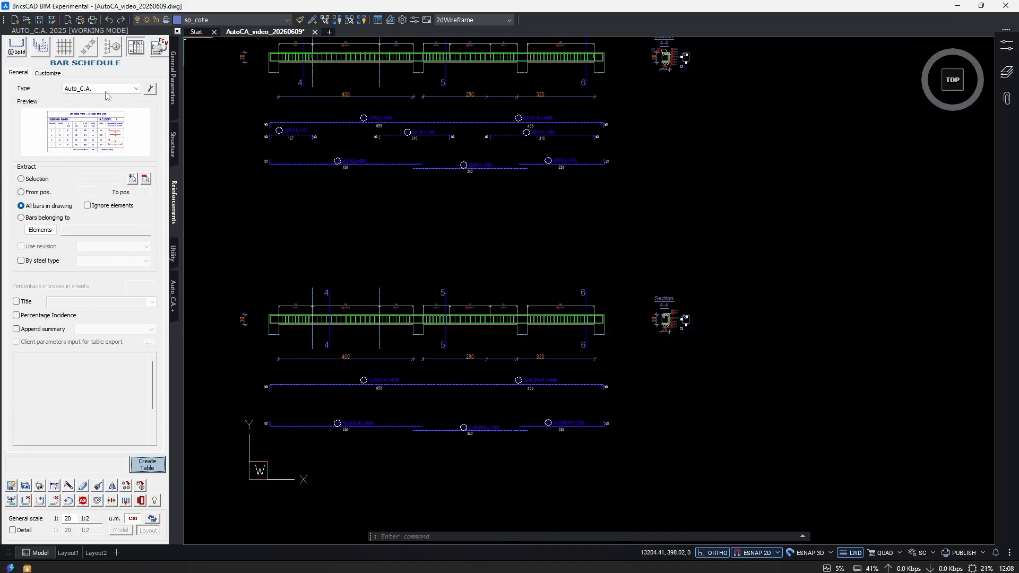
click(36, 180)
click(687, 296)
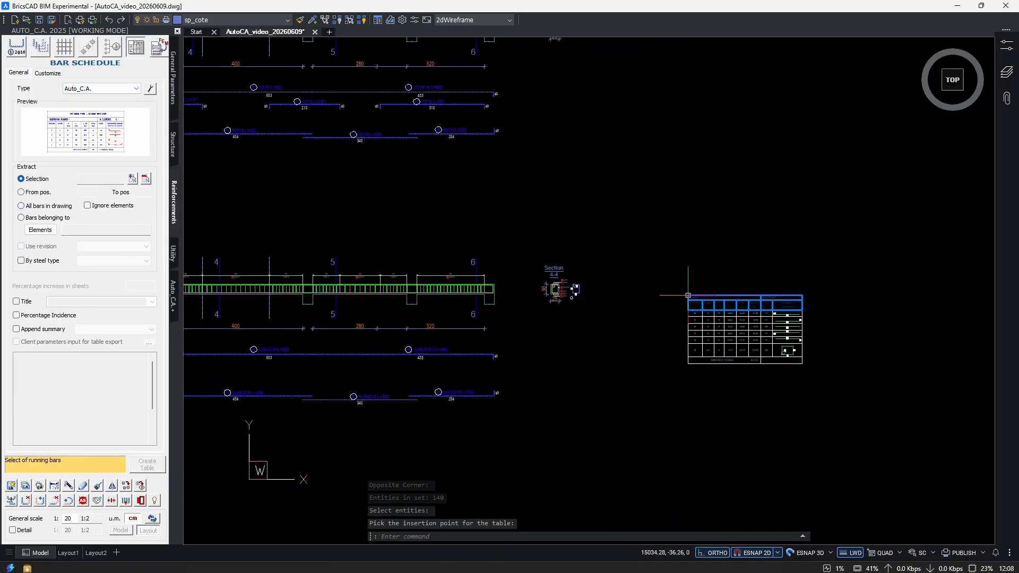
scroll(768, 367, up, 6)
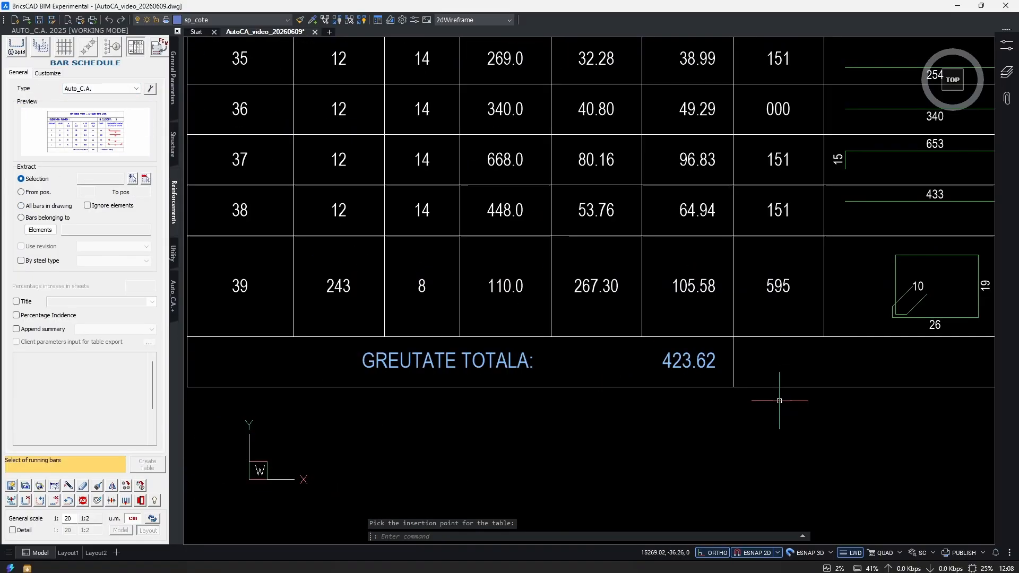
Compare the new schedule's bar counts and total weight with the Beam 2 schedule of the three aligned beams.
scroll(748, 358, down, 5)
scroll(767, 376, down, 1)
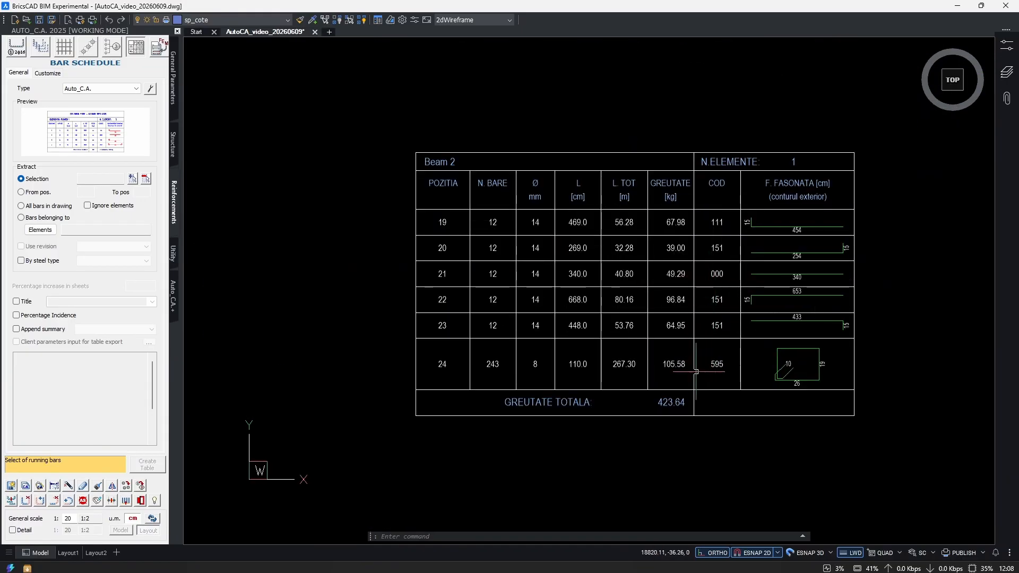
scroll(677, 385, up, 3)
scroll(665, 398, down, 5)
scroll(410, 493, up, 3)
scroll(430, 405, up, 1)
middle_drag(415, 414, 566, 419)
mouse_move(493, 428)
middle_down()
mouse_move(546, 414)
mouse_move(553, 421)
middle_up()
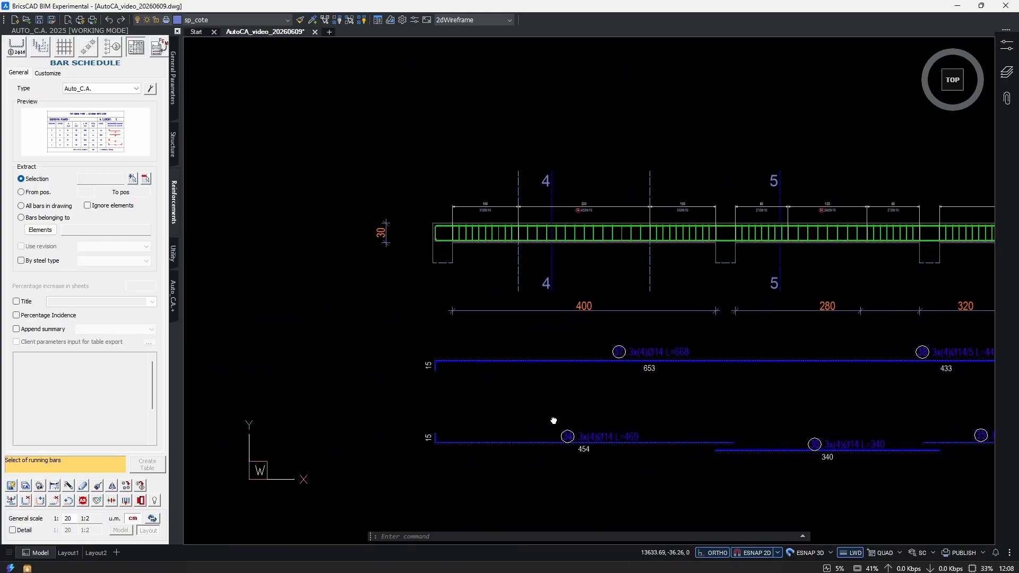
Stretch the lowest beam's left end and its extracted bars inward by 100 cm, shortening the first span to 300.
scroll(541, 401, down, 1)
middle_drag(796, 313, 692, 327)
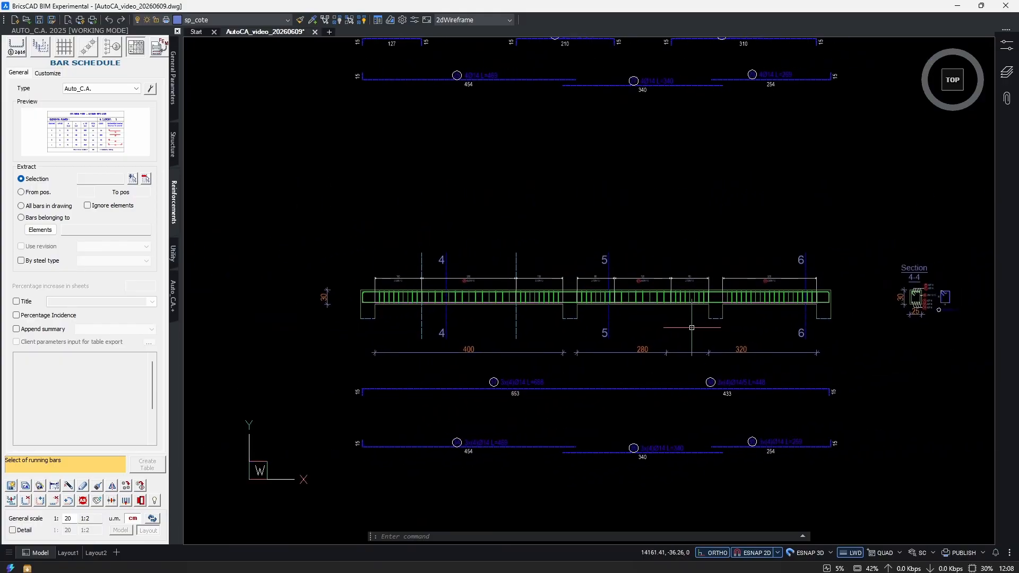
scroll(828, 300, up, 3)
scroll(761, 313, down, 3)
middle_drag(561, 345, 653, 324)
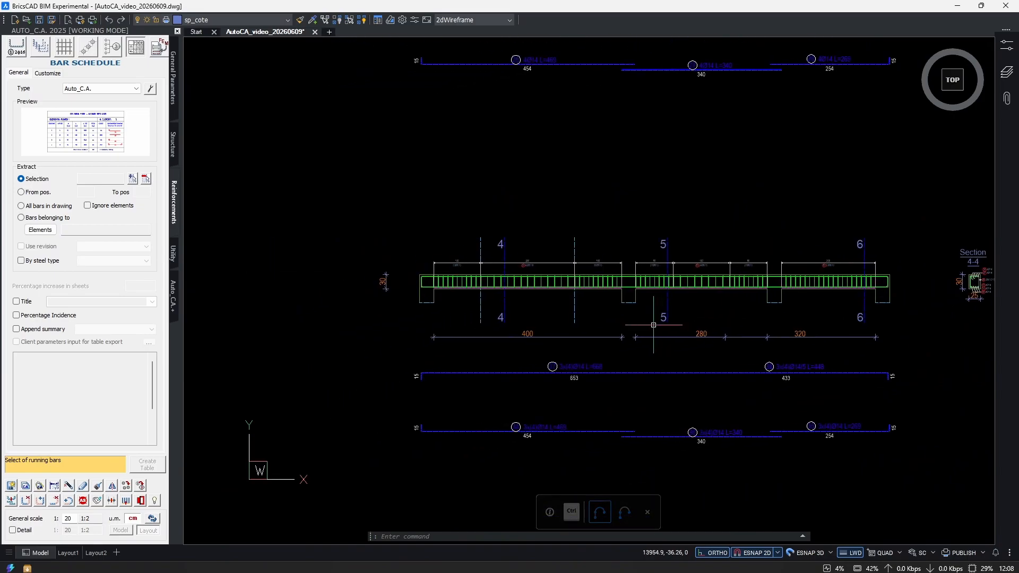
text(s)
key(Return)
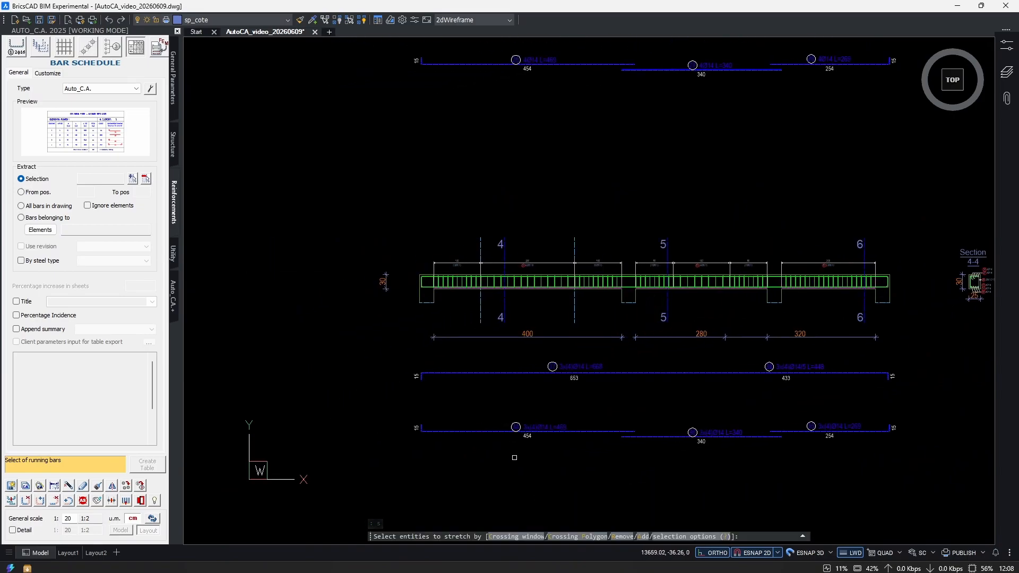
click(540, 465)
click(262, 226)
key(Return)
scroll(416, 283, up, 3)
scroll(430, 287, down, 3)
scroll(525, 230, up, 3)
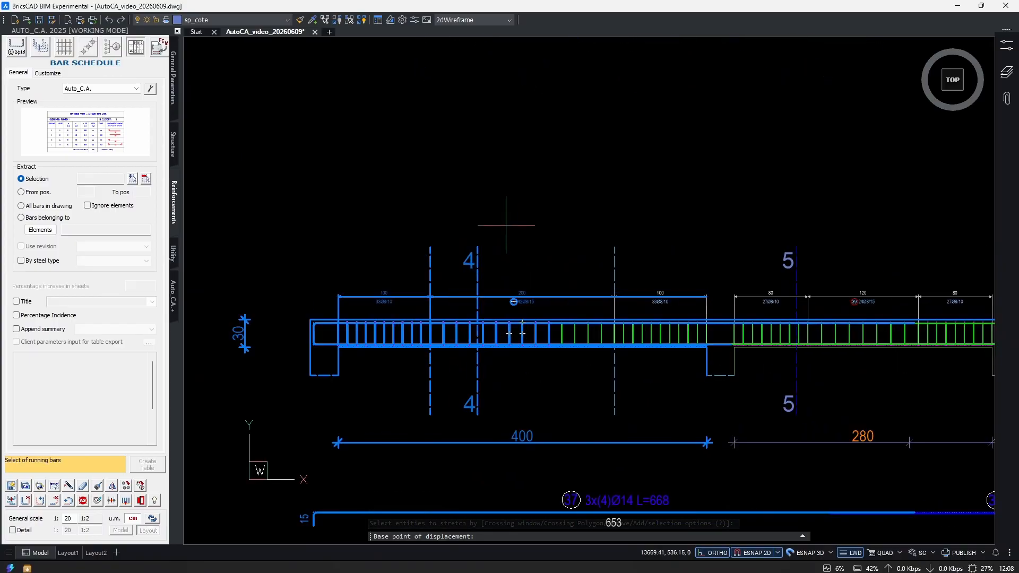
click(491, 216)
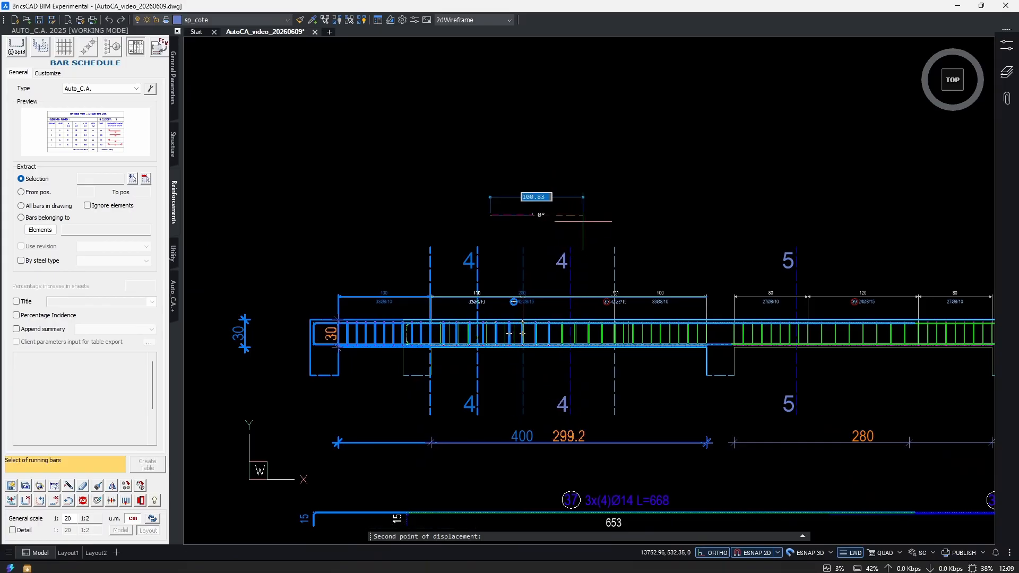
text(100)
key(Return)
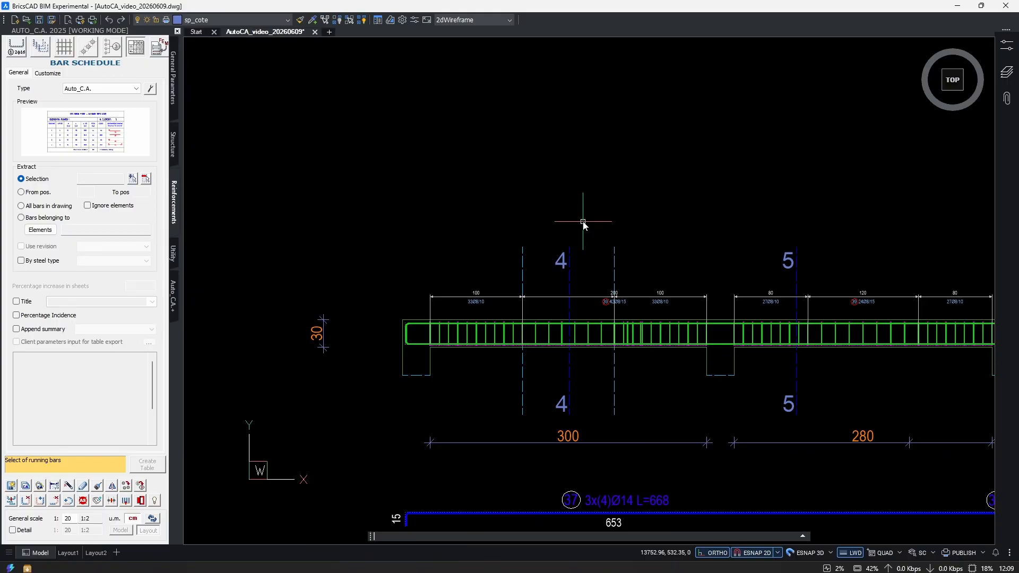
key(Escape)
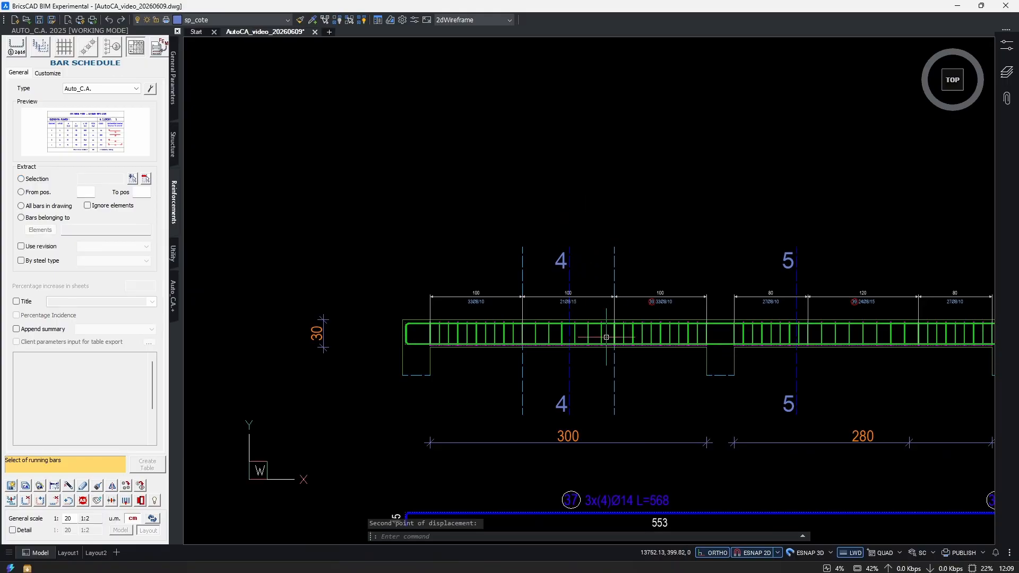
Stretch the lowest beam's right part, its bars and section 4-4 to the left, shortening the middle span to 230.
scroll(645, 372, down, 5)
scroll(653, 363, up, 4)
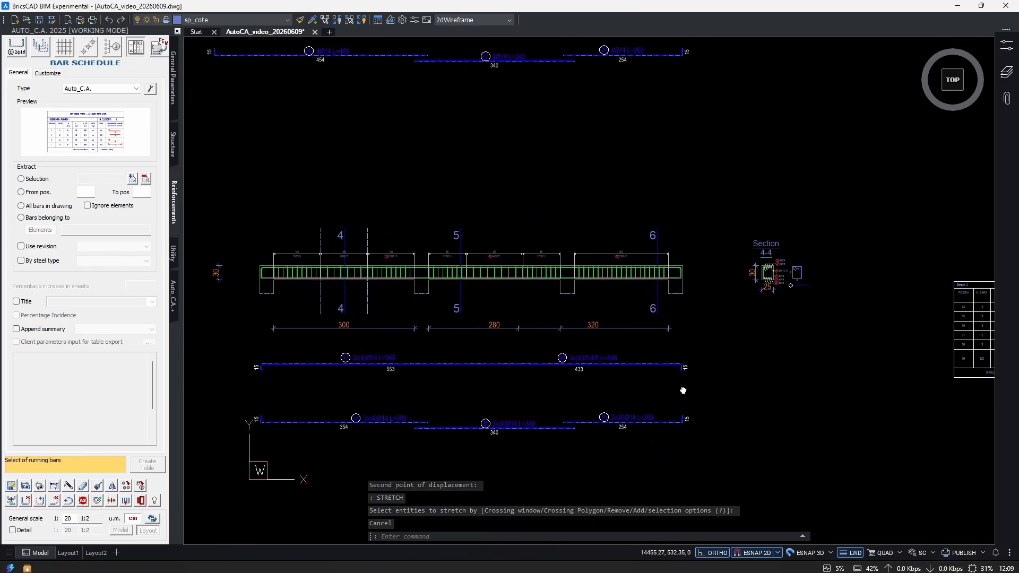
text(s)
key(Return)
click(841, 191)
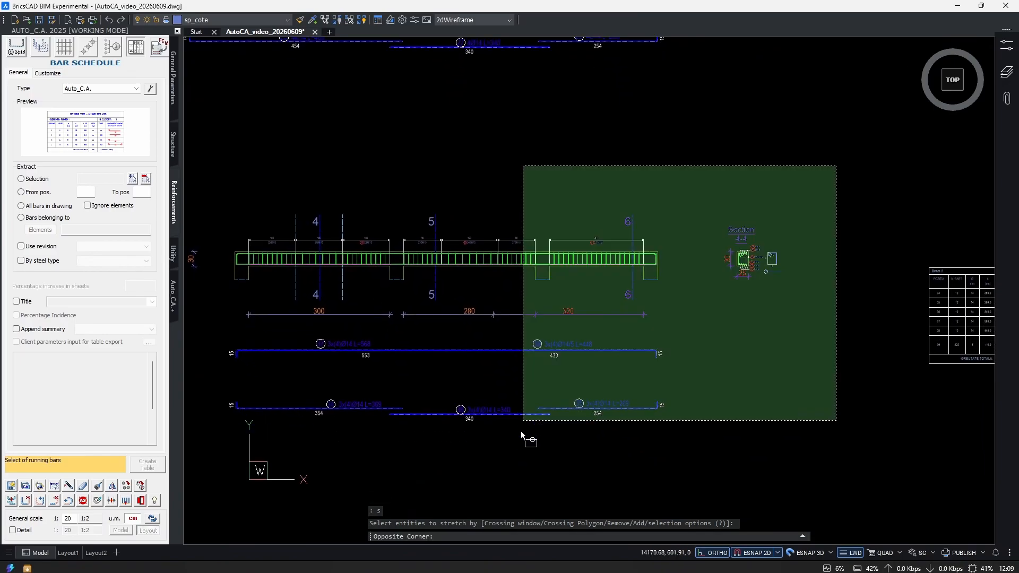
click(483, 477)
scroll(552, 425, up, 2)
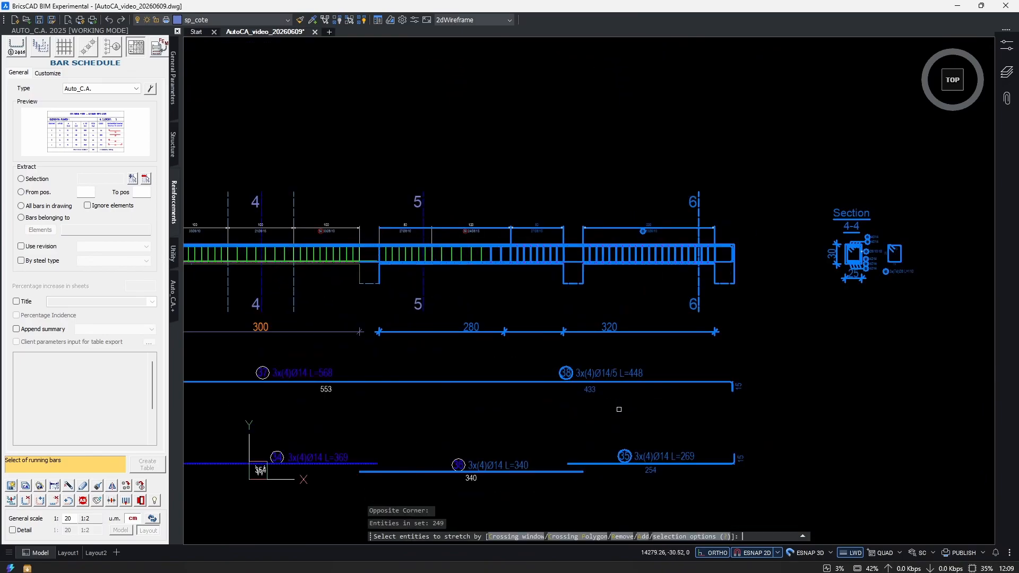
right_click(626, 410)
click(640, 411)
click(584, 412)
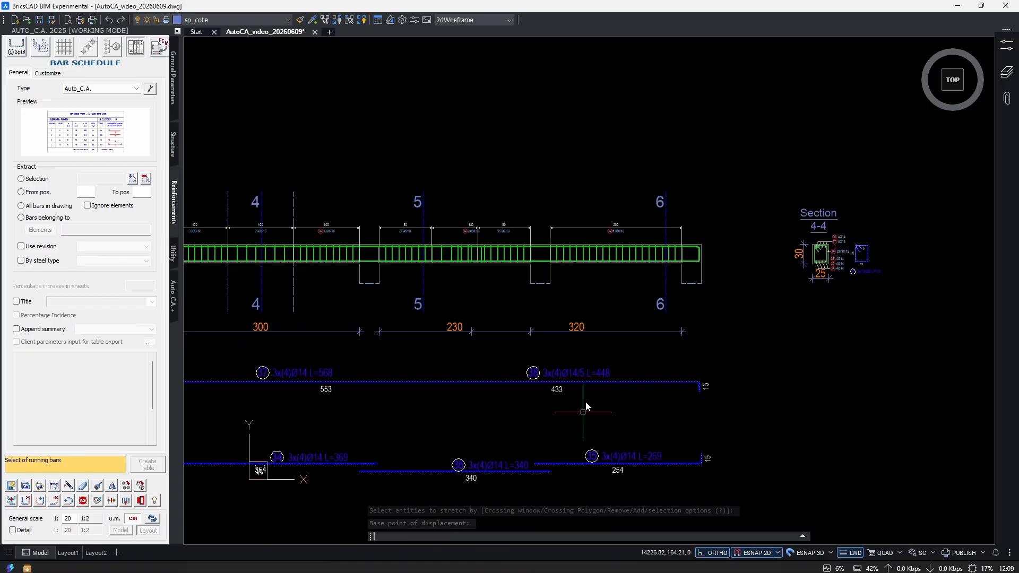
click(583, 412)
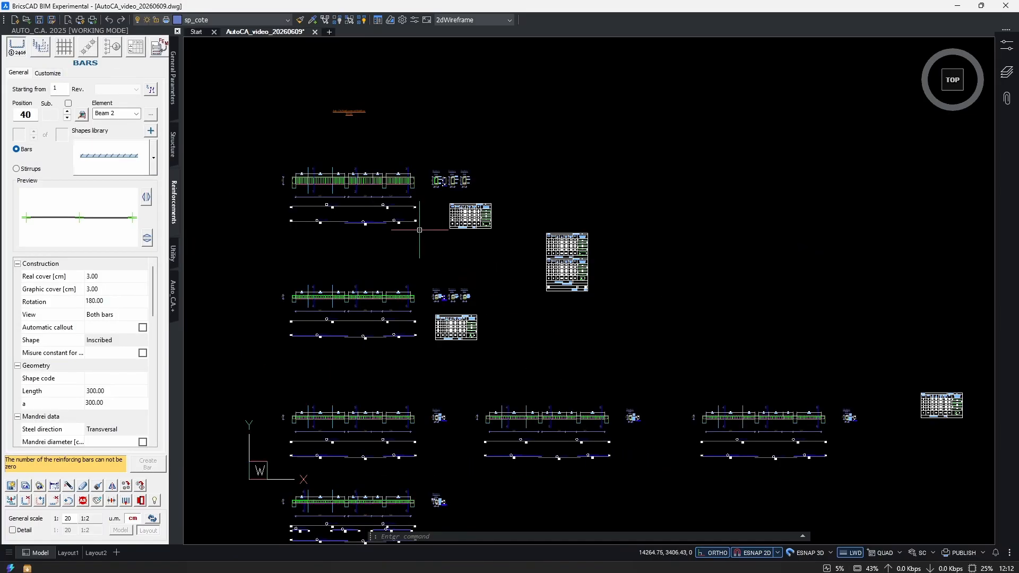
Copy Beam 1's extracted 4Ø14 L=269 bar and section 1-1's extracted stirrup into the empty area right of the sections.
scroll(416, 227, up, 6)
middle_drag(466, 261, 472, 295)
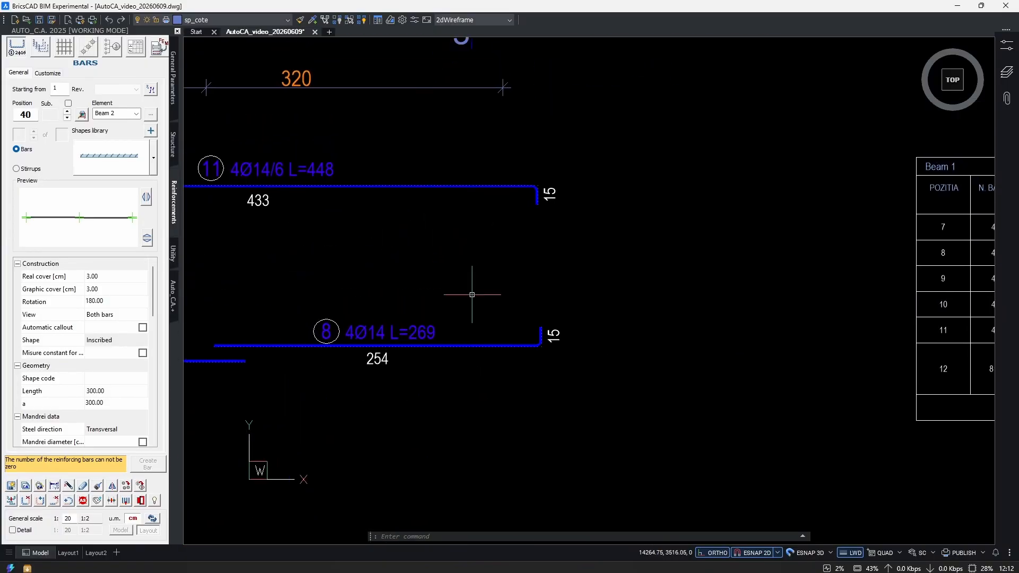
text(cop)
key(Return)
click(494, 321)
click(465, 375)
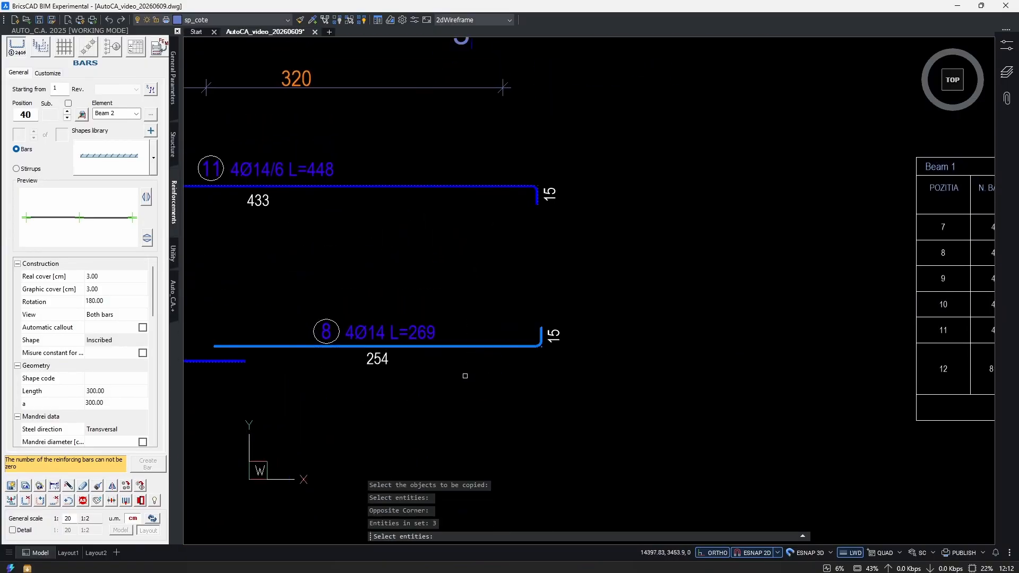
scroll(465, 376, down, 6)
scroll(544, 303, up, 6)
click(545, 303)
click(527, 314)
key(Return)
scroll(524, 308, down, 5)
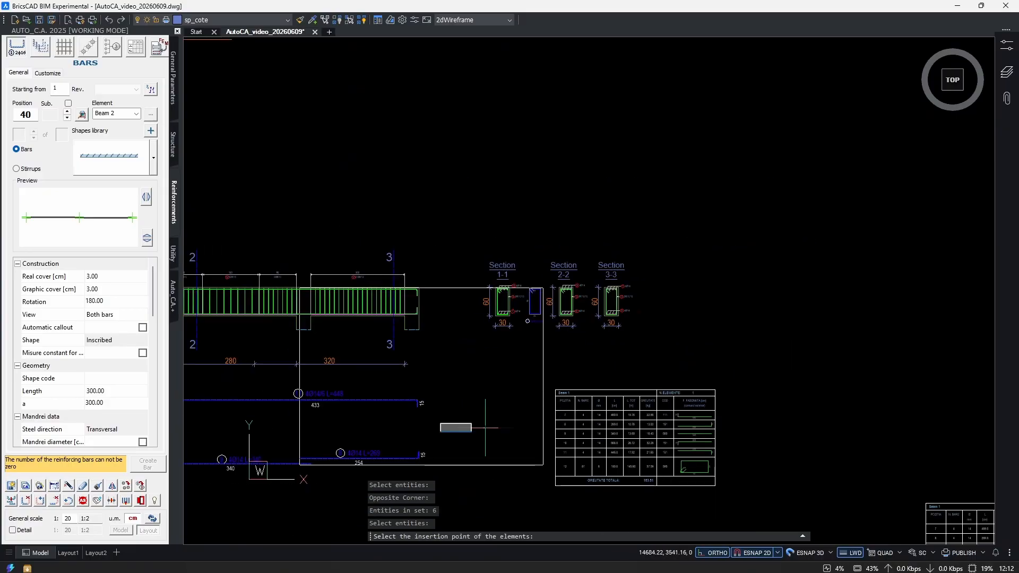
scroll(786, 314, down, 3)
middle_drag(786, 314, 431, 370)
middle_drag(597, 328, 567, 354)
key(F8)
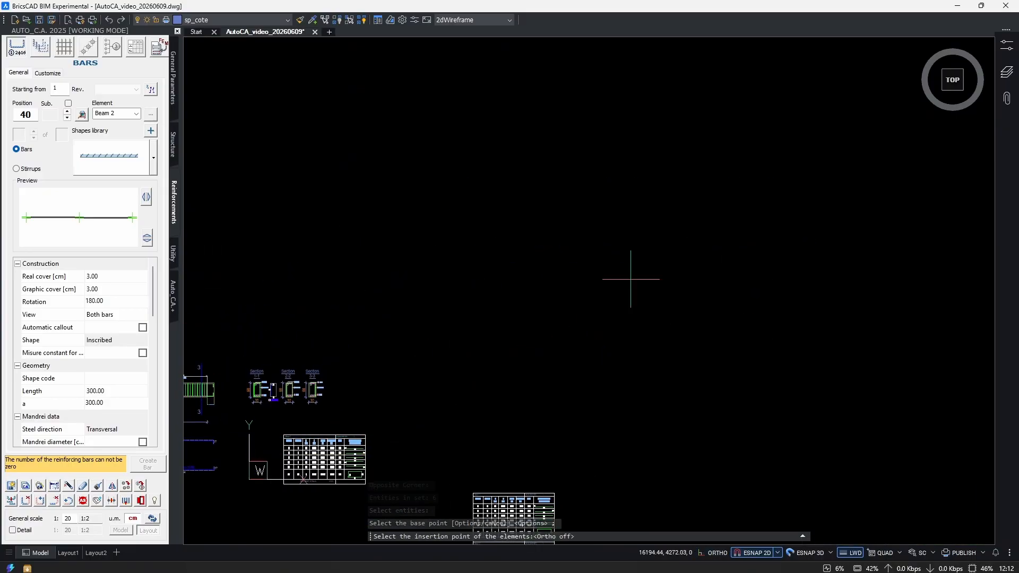
click(523, 353)
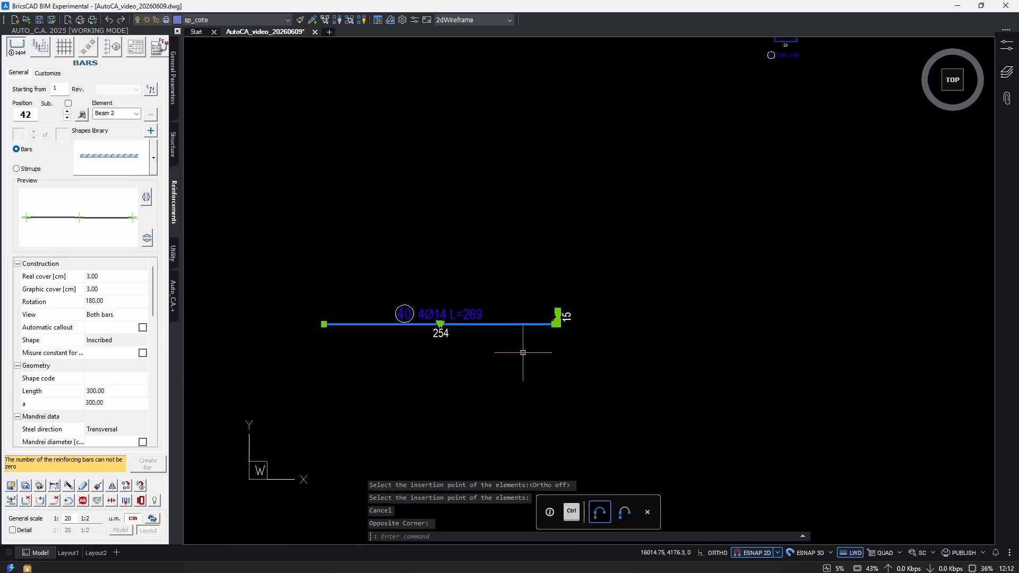
Move the copied 4Ø14 L=269 bar directly below the copied stirrup.
middle_drag(563, 364, 524, 392)
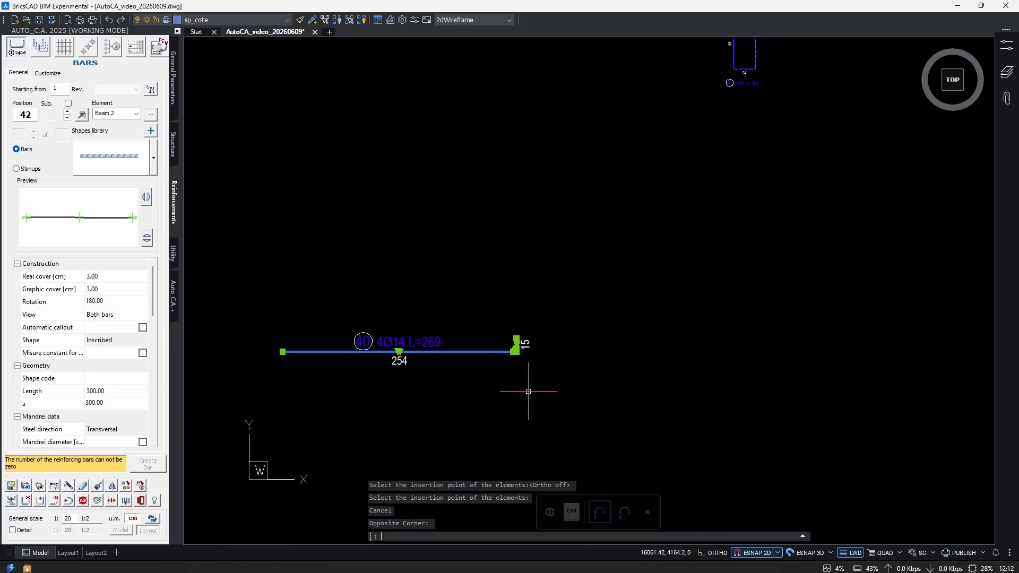
text(m)
key(Return)
click(524, 389)
middle_drag(653, 292, 496, 430)
click(708, 289)
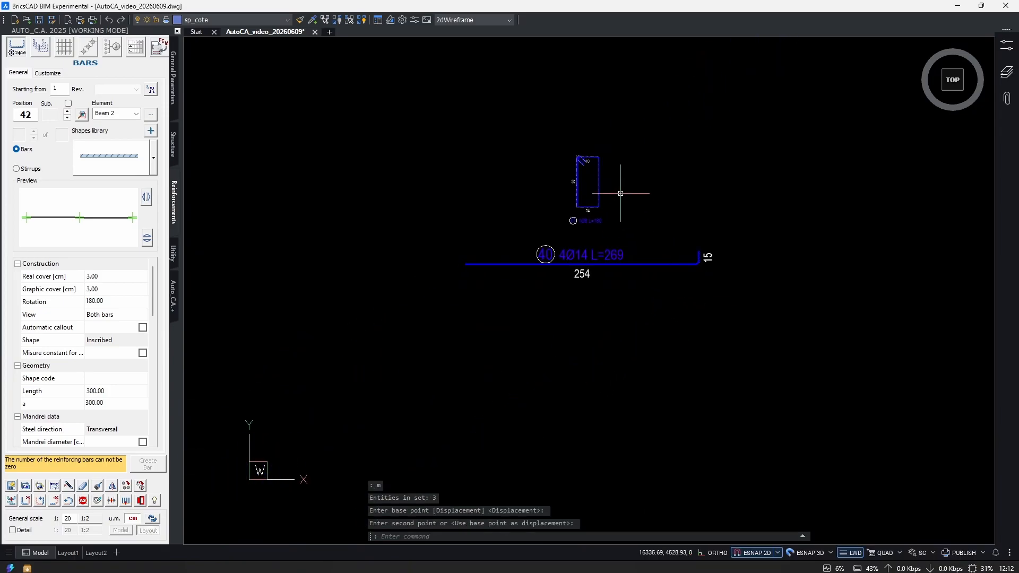
Copy the Section 1-1 title from Beam 1 to just below the copied bar and stirrup.
scroll(621, 272, up, 3)
middle_drag(621, 273, 577, 317)
scroll(577, 317, down, 1)
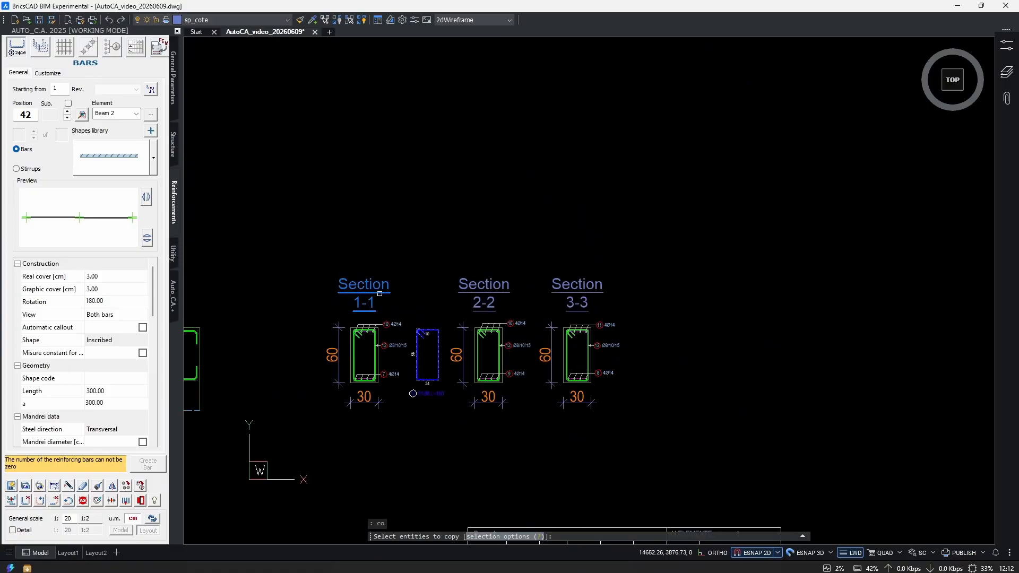
click(371, 292)
key(Return)
click(368, 291)
middle_drag(627, 224, 240, 361)
scroll(240, 362, down, 2)
middle_drag(794, 227, 362, 355)
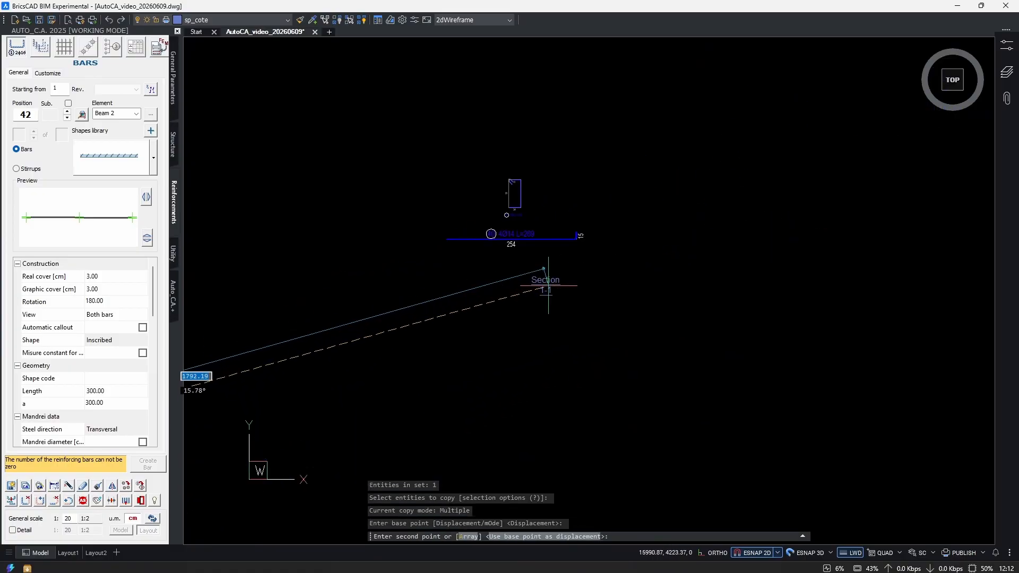
scroll(544, 288, up, 2)
click(506, 301)
key(Escape)
Change the copied title to LINK and draw a polyline arrow from it pointing up at the copied bar.
scroll(481, 293, up, 3)
double_click(516, 312)
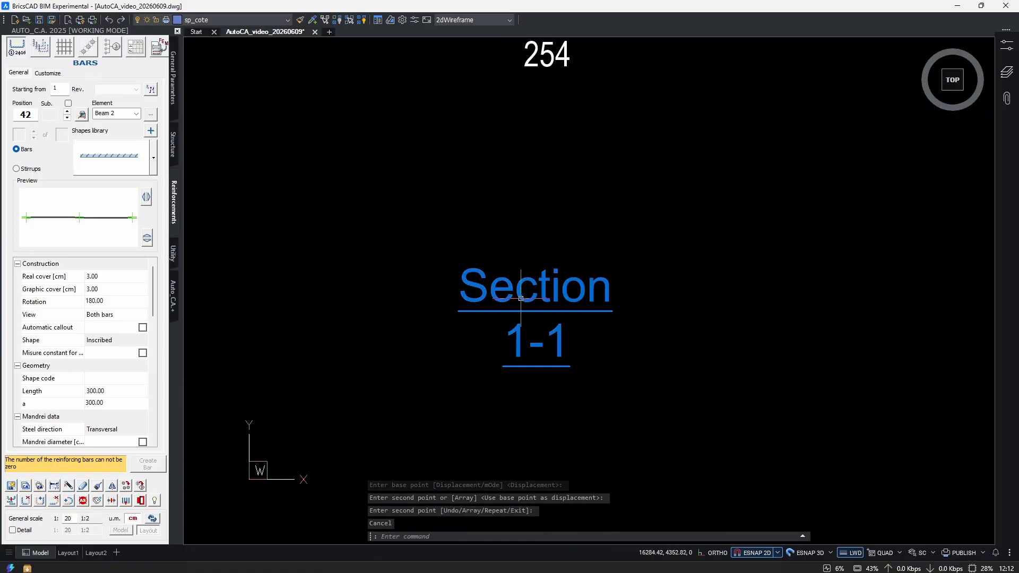
key(ctrl+a)
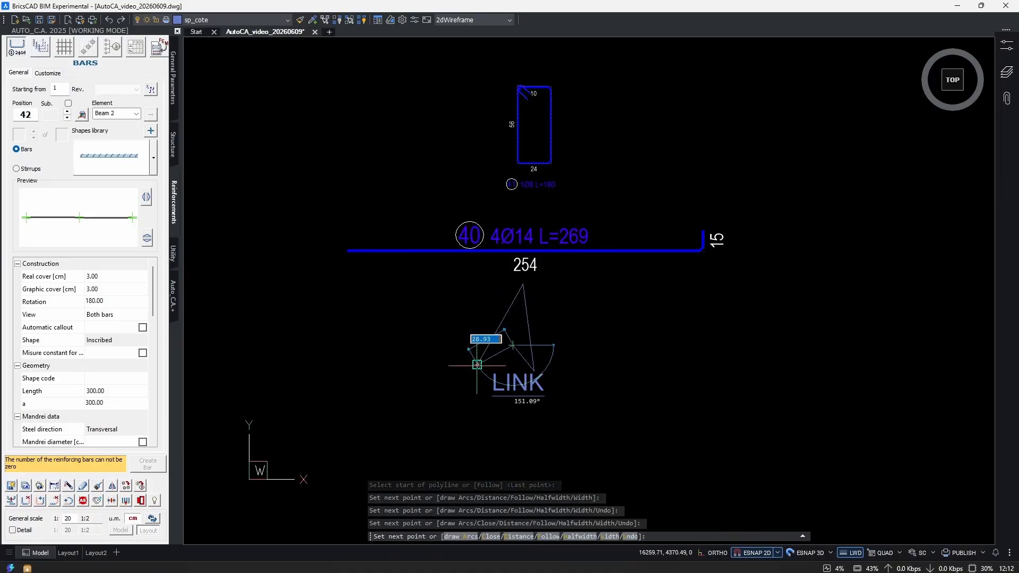
click(523, 285)
click(477, 365)
click(513, 346)
scroll(555, 374, up, 3)
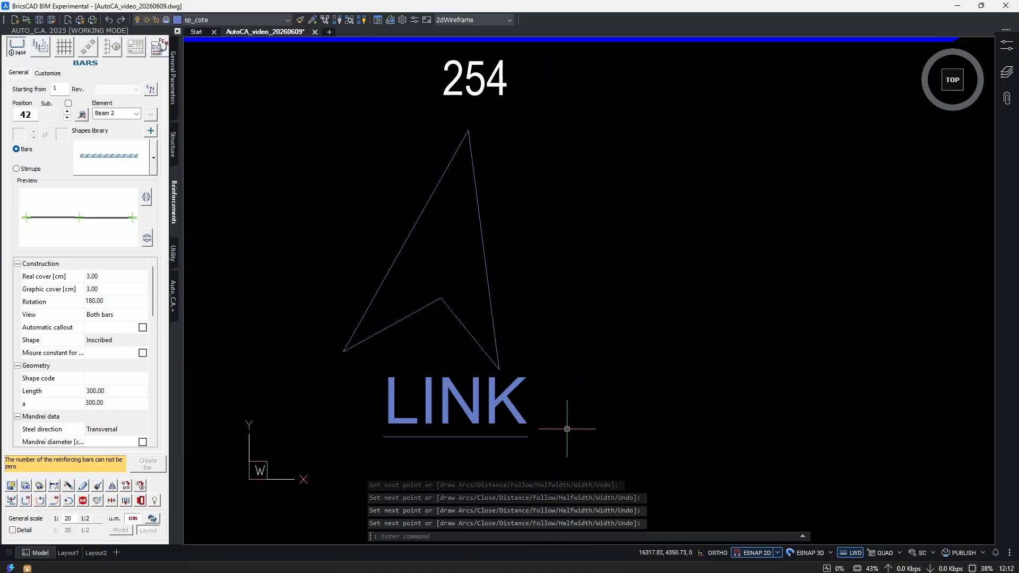
Select the copied 4Ø14 L=269 bar and stirrup of the LINK group to examine them.
scroll(511, 424, down, 4)
scroll(520, 292, up, 3)
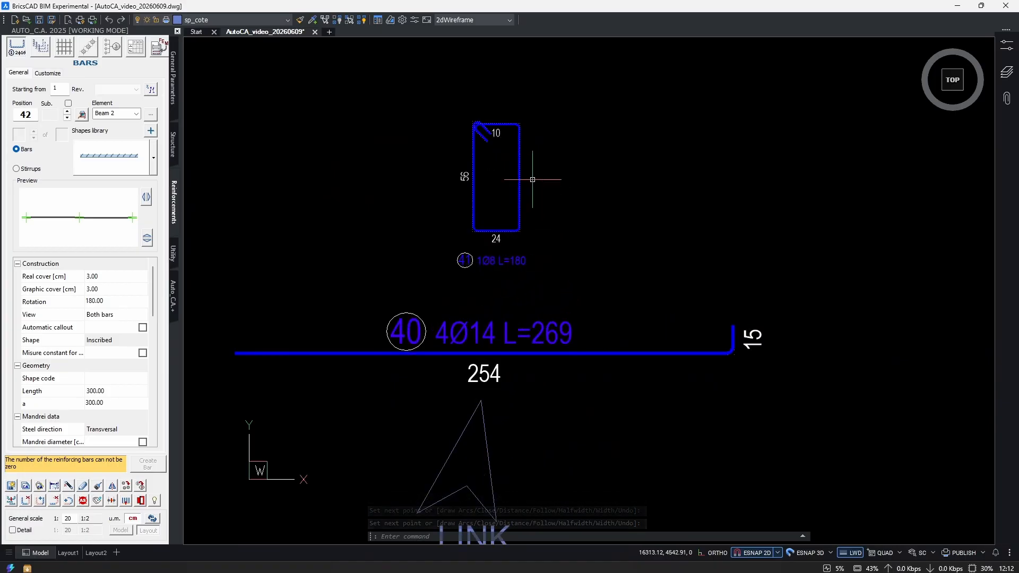
click(626, 324)
click(600, 370)
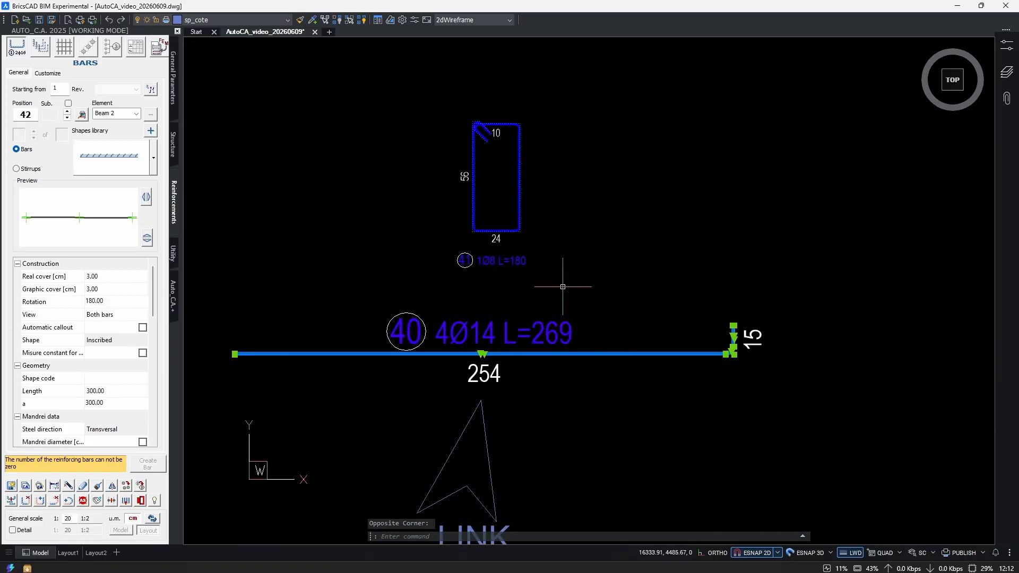
click(543, 191)
click(501, 215)
middle_drag(613, 311, 599, 344)
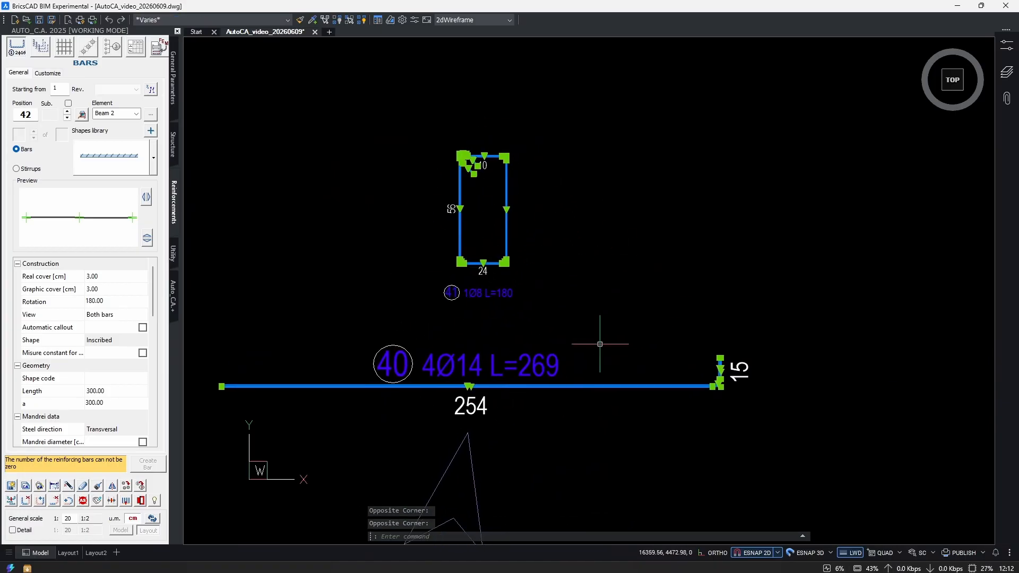
middle_drag(493, 331, 505, 288)
middle_drag(555, 340, 600, 202)
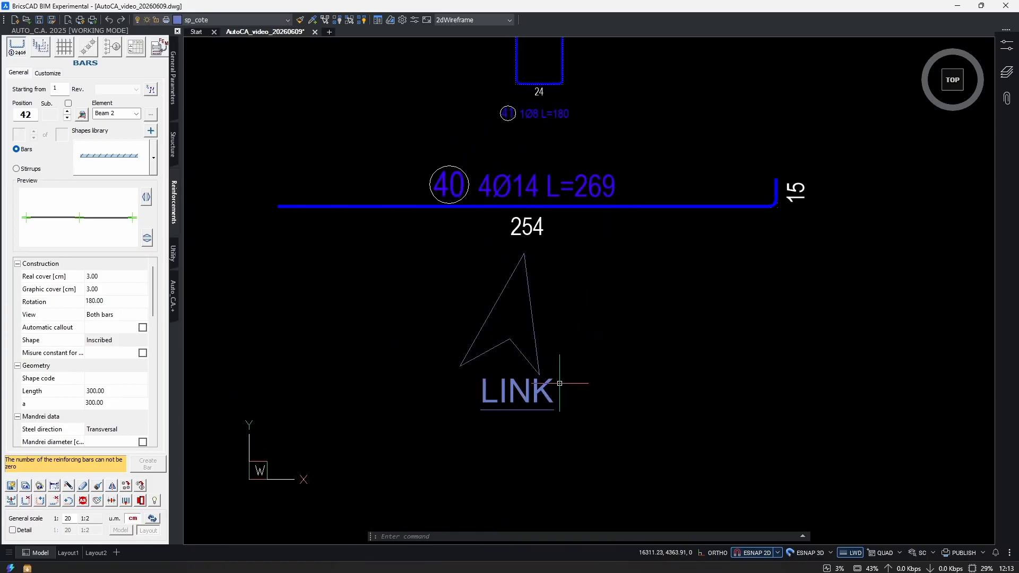
Copy the green longitudinal bar from Beam 1 and the green stirrup from its section into the empty area beside the LINK group.
middle_drag(543, 267, 507, 461)
click(571, 425)
click(500, 257)
key(Return)
scroll(552, 391, down, 10)
middle_drag(364, 403, 499, 350)
scroll(483, 370, up, 7)
middle_drag(502, 297, 503, 332)
scroll(664, 297, up, 1)
middle_drag(663, 297, 427, 406)
click(427, 396)
click(347, 329)
key(Return)
click(462, 380)
scroll(547, 467, down, 7)
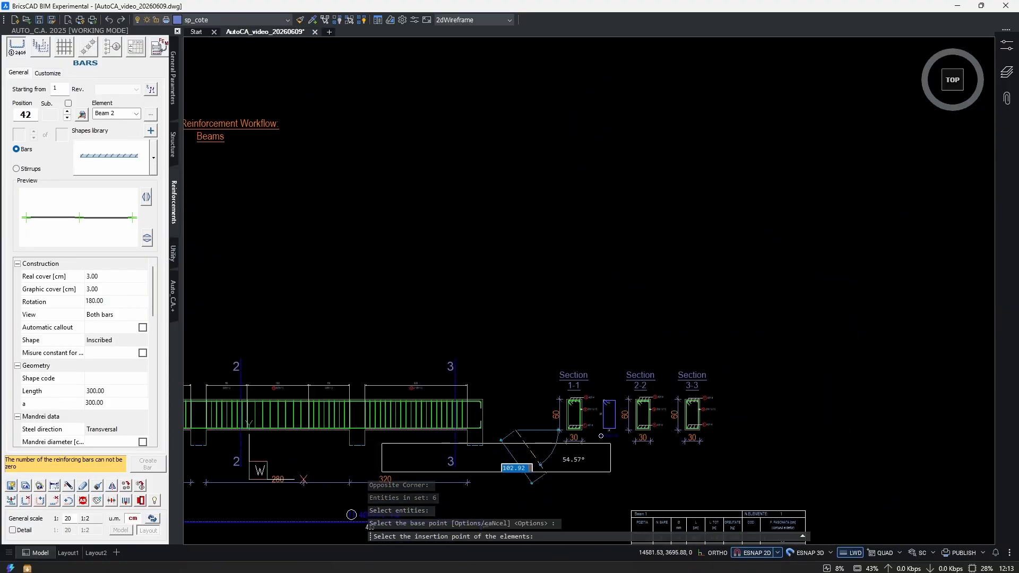
middle_drag(829, 387, 681, 400)
scroll(572, 428, up, 4)
click(723, 413)
Move the copied green stirrup to just above the middle of the copied green bar.
scroll(754, 404, up, 3)
click(810, 345)
click(710, 405)
text(m)
click(832, 431)
click(523, 389)
Copy the LINK title to below the green bar and change the copy to On LINKed.
text(co)
click(258, 404)
key(Return)
click(266, 407)
click(648, 413)
double_click(627, 395)
text(Oned)
Draw a closed polyline arrow from the On LINKed title pointing up at the green bar.
scroll(556, 423, down, 3)
text(pl)
click(586, 385)
click(618, 311)
click(642, 388)
click(615, 366)
click(586, 384)
middle_drag(610, 262, 599, 300)
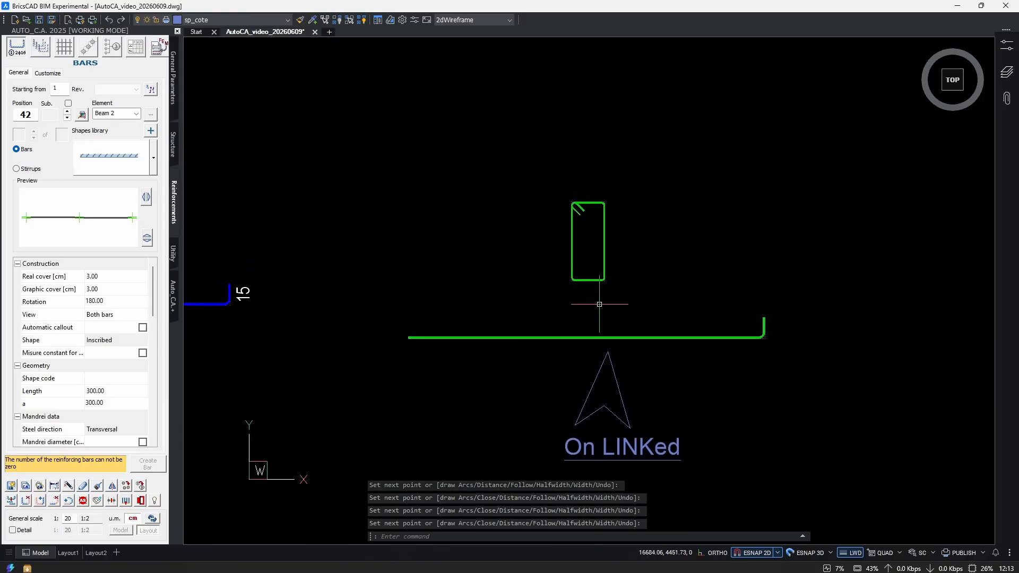
Select the LINK group's bar and stirrup together with their labels to examine what was extracted.
middle_drag(326, 335, 651, 355)
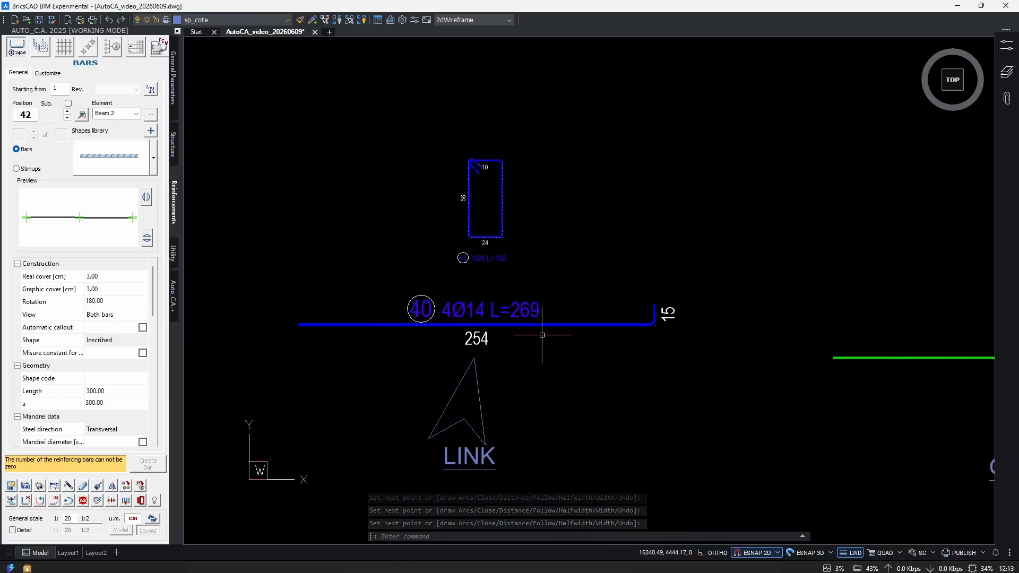
scroll(449, 257, down, 1)
middle_drag(553, 370, 593, 369)
scroll(590, 292, up, 1)
click(584, 177)
click(357, 318)
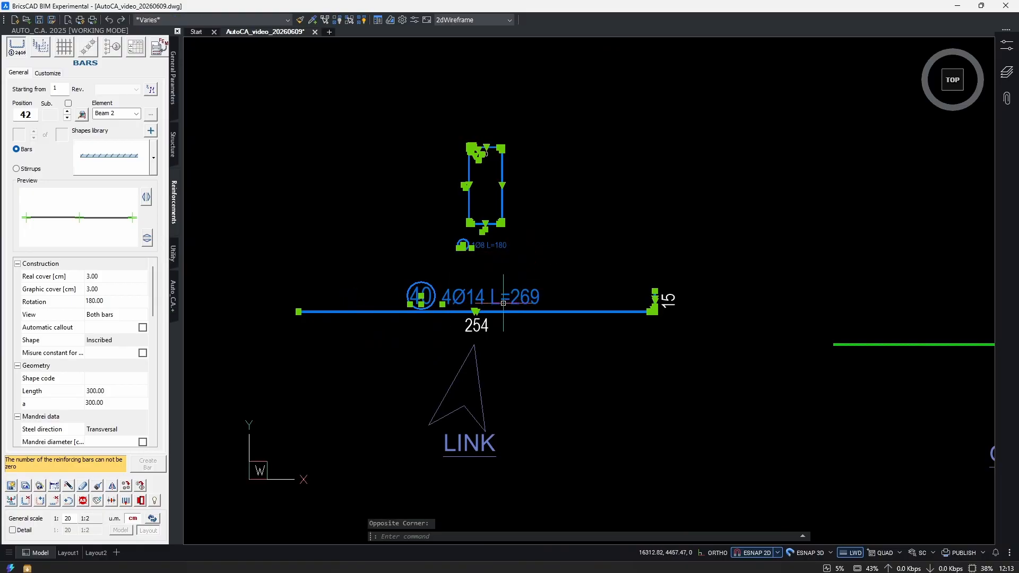
middle_drag(584, 297, 536, 338)
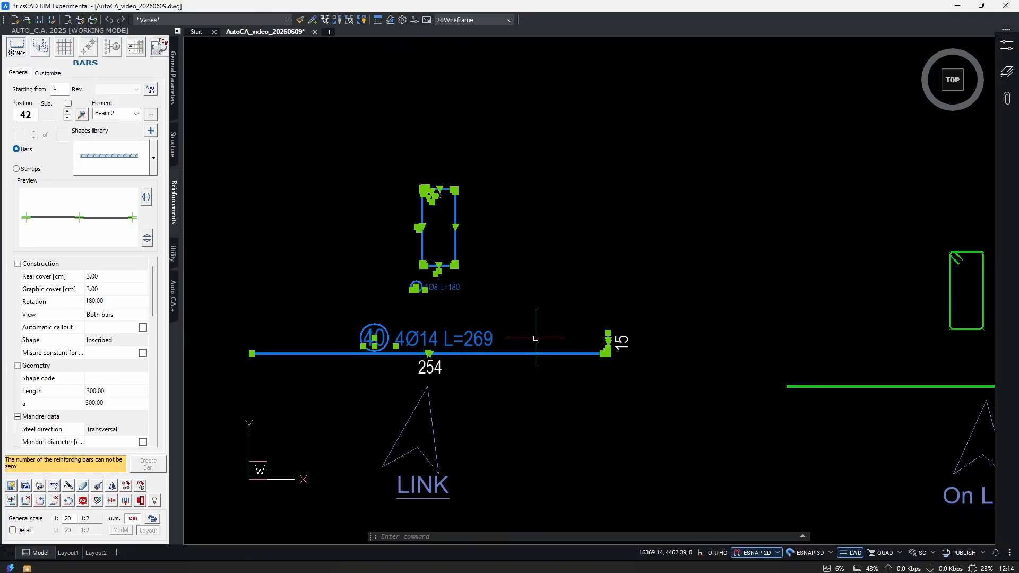
middle_drag(804, 382, 589, 316)
key(Escape)
Select the green bar and stirrup above the On LINKed title to compare them with the LINK group.
middle_drag(785, 293, 615, 322)
click(669, 257)
click(499, 359)
scroll(603, 293, up, 2)
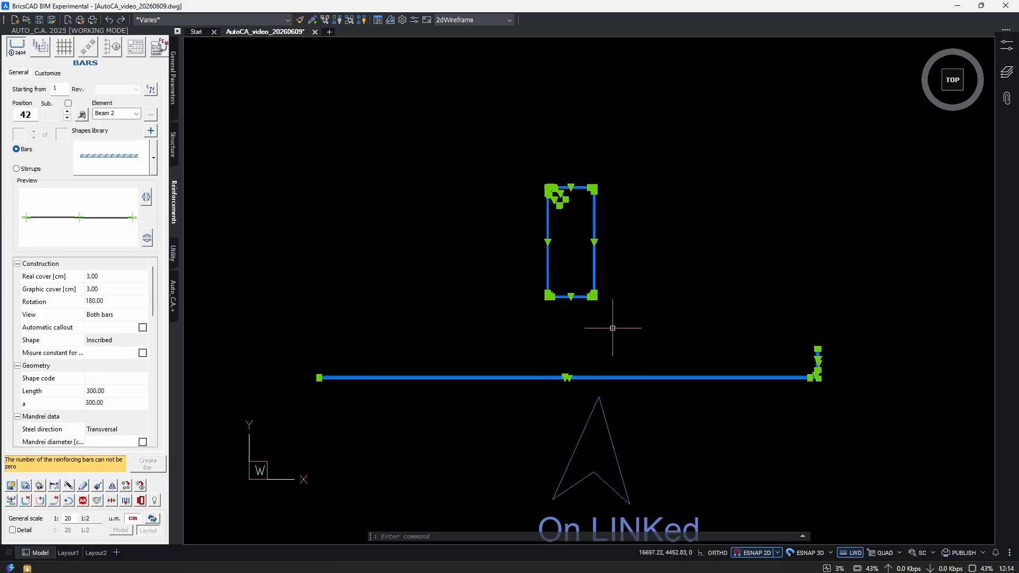
middle_drag(329, 325, 879, 357)
scroll(500, 357, down, 2)
middle_drag(752, 355, 602, 339)
scroll(662, 358, up, 2)
key(Escape)
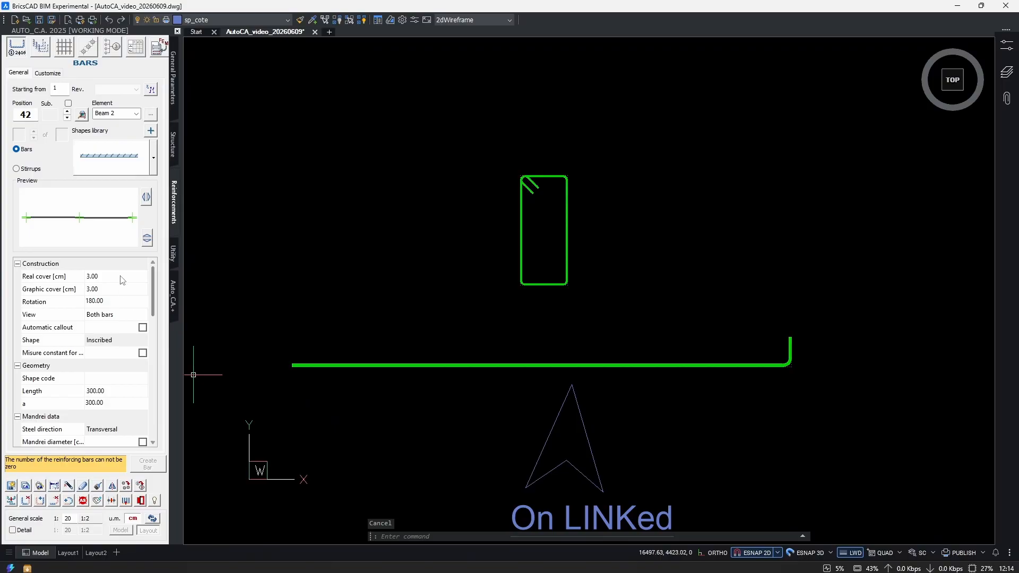
Create On a bar callouts with arrow ends on the green stirrup and the green bar, tagged by the inside bar.
click(112, 48)
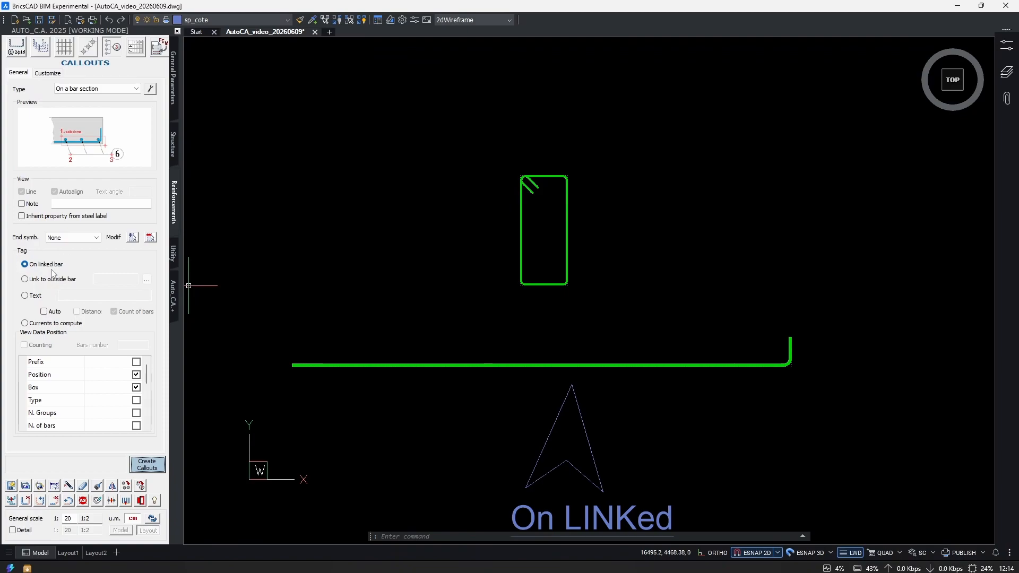
scroll(530, 382, up, 3)
click(582, 423)
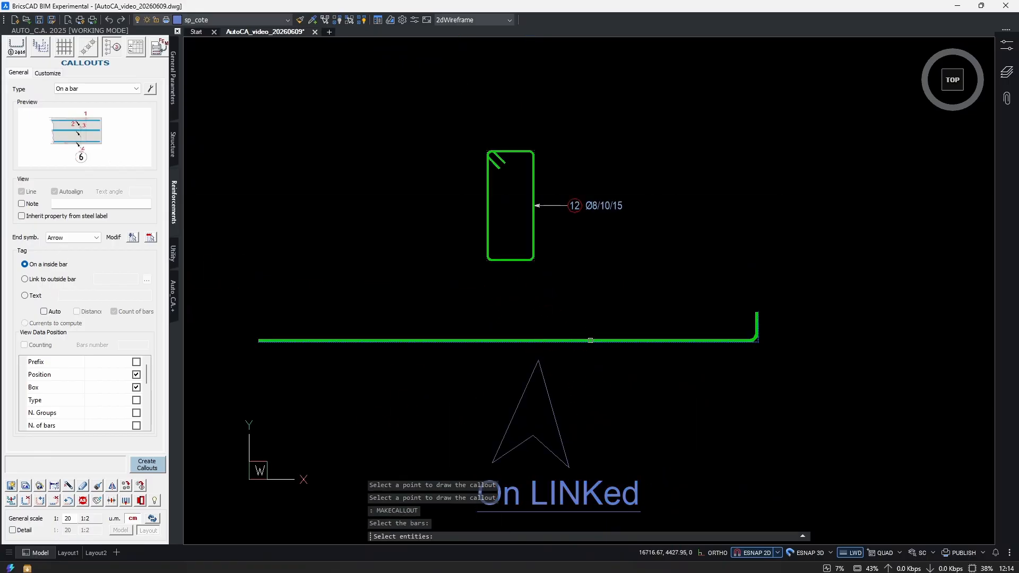
click(590, 341)
key(Return)
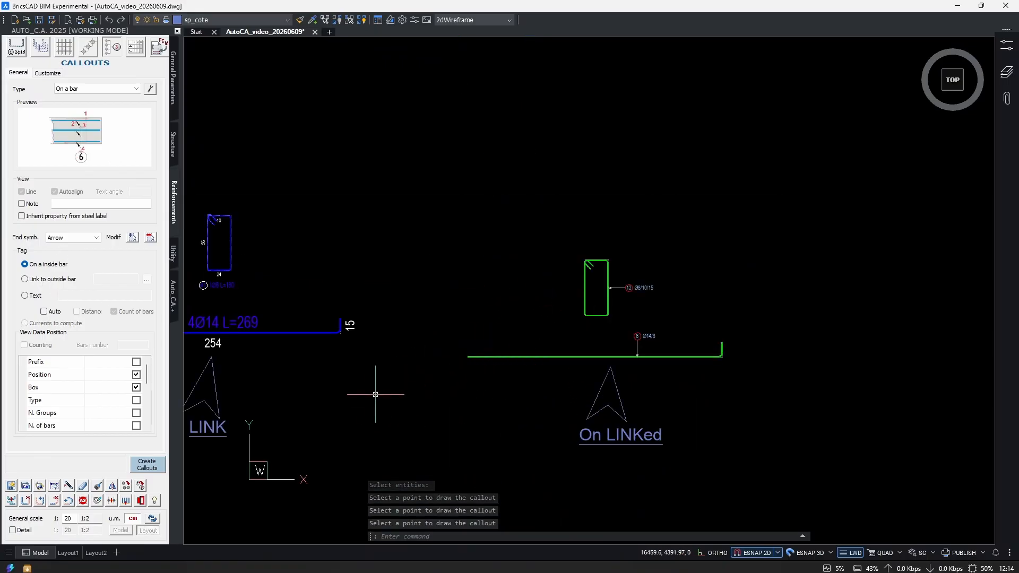
middle_drag(376, 394, 588, 358)
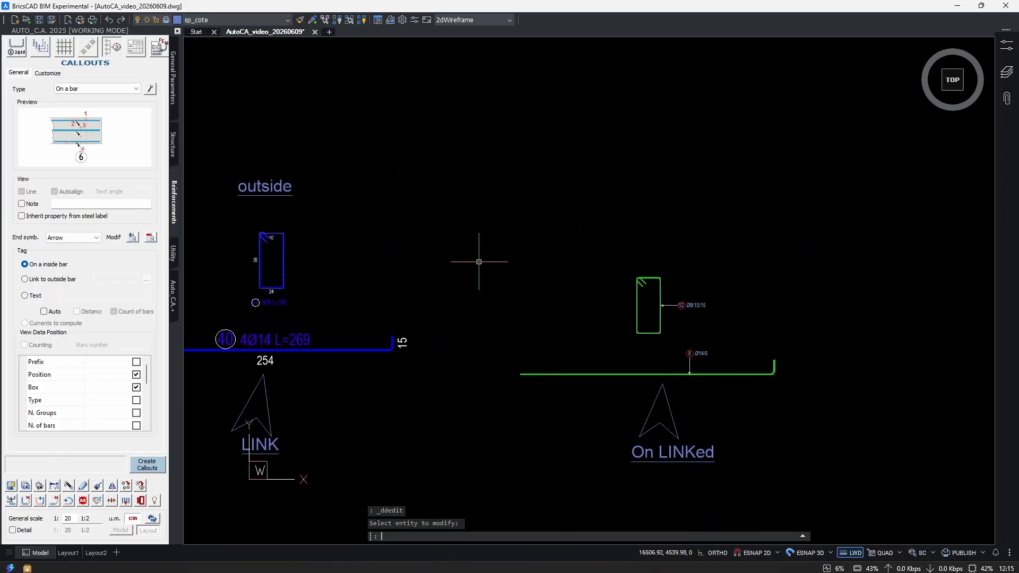
Add an outside title above the LINK group's stirrup and an inside title above the green stirrup.
text(co)
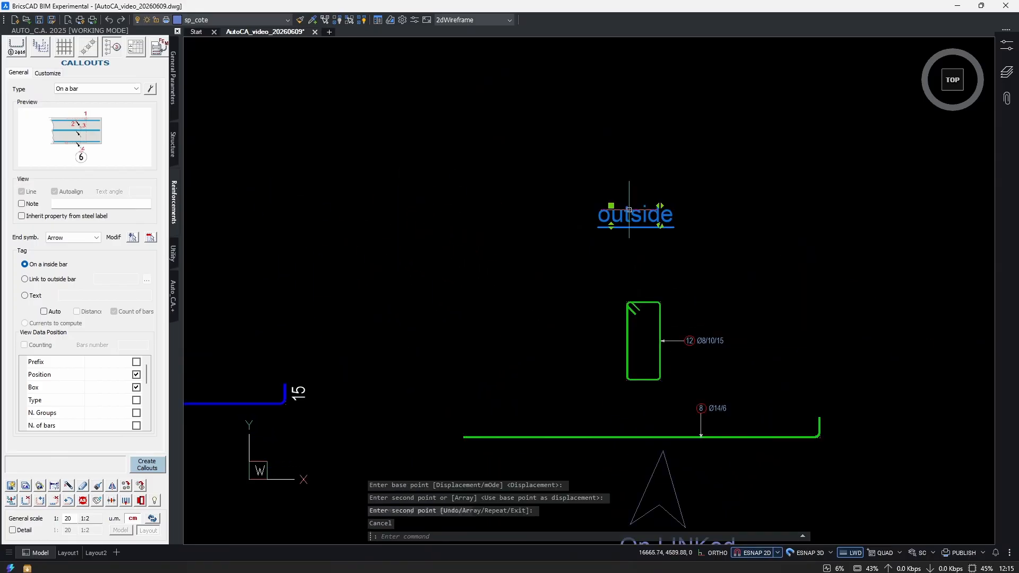
double_click(629, 209)
drag(598, 214, 630, 214)
text(in)
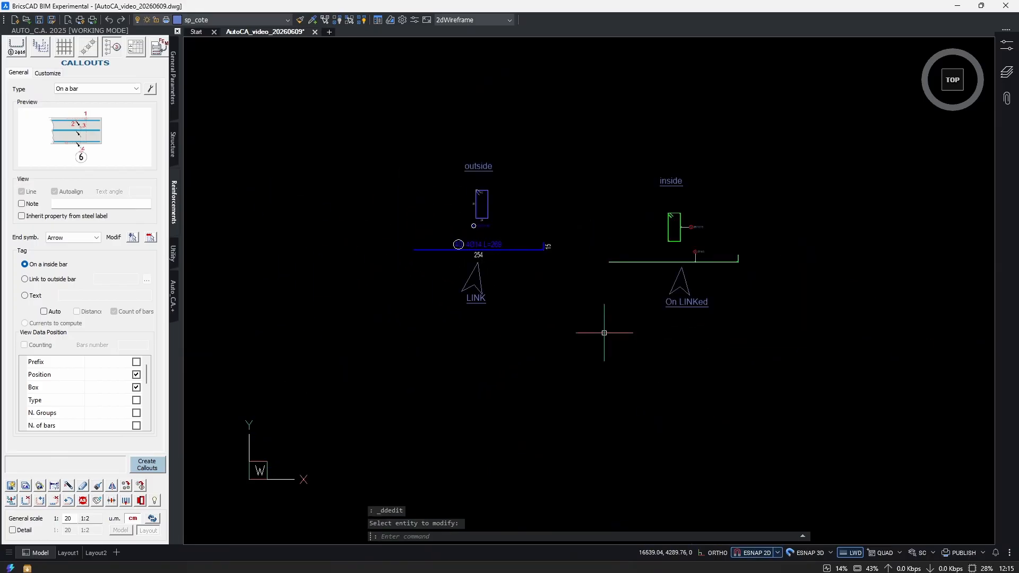
scroll(605, 359, up, 2)
scroll(605, 359, up, 2)
middle_drag(606, 359, 642, 430)
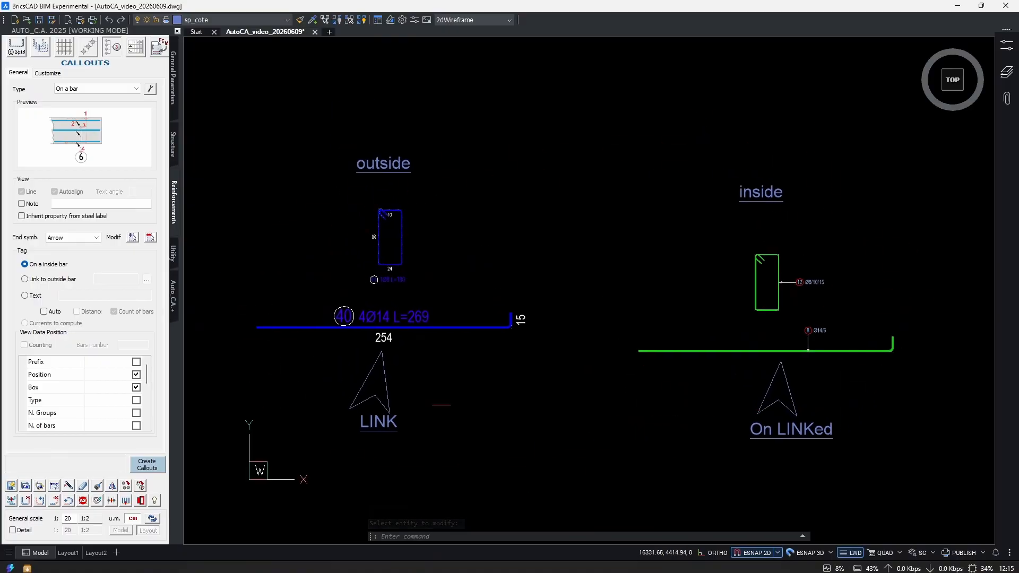
Examine the two callouts on the green bars and view the whole drawing with all beams and schedules.
drag(844, 259, 761, 365)
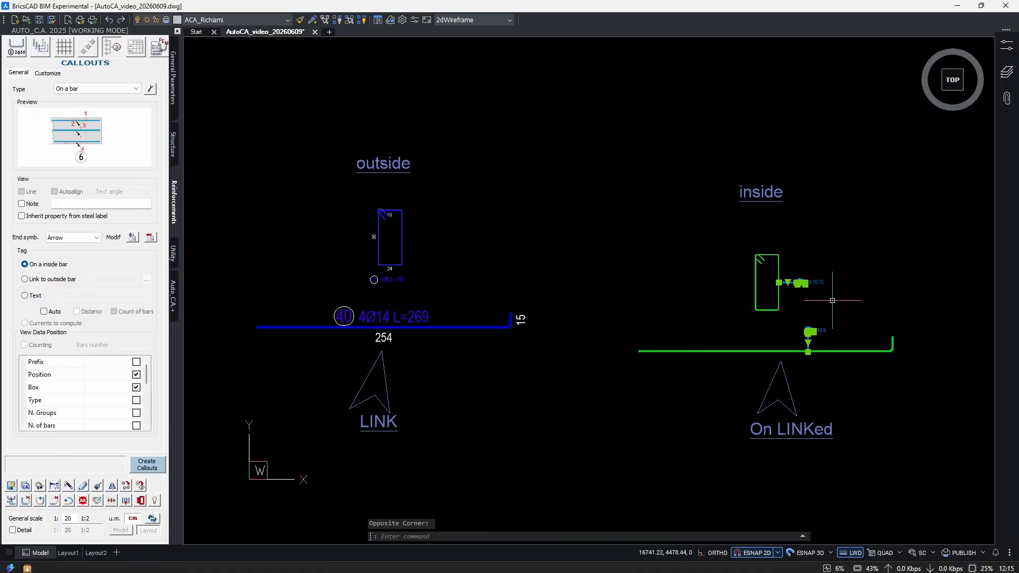
key(Escape)
key(Escape)
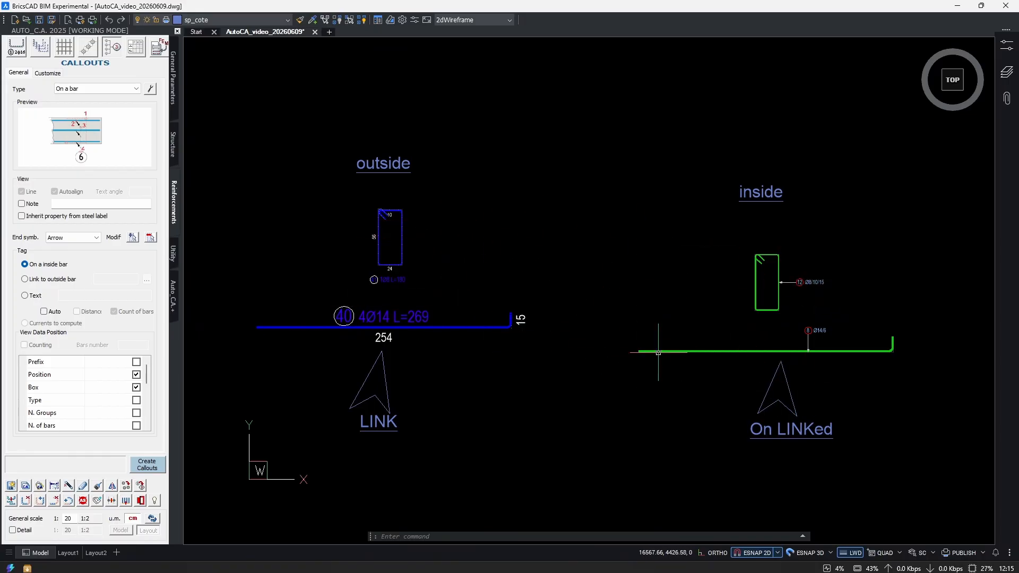
scroll(591, 362, down, 10)
middle_drag(618, 425, 578, 386)
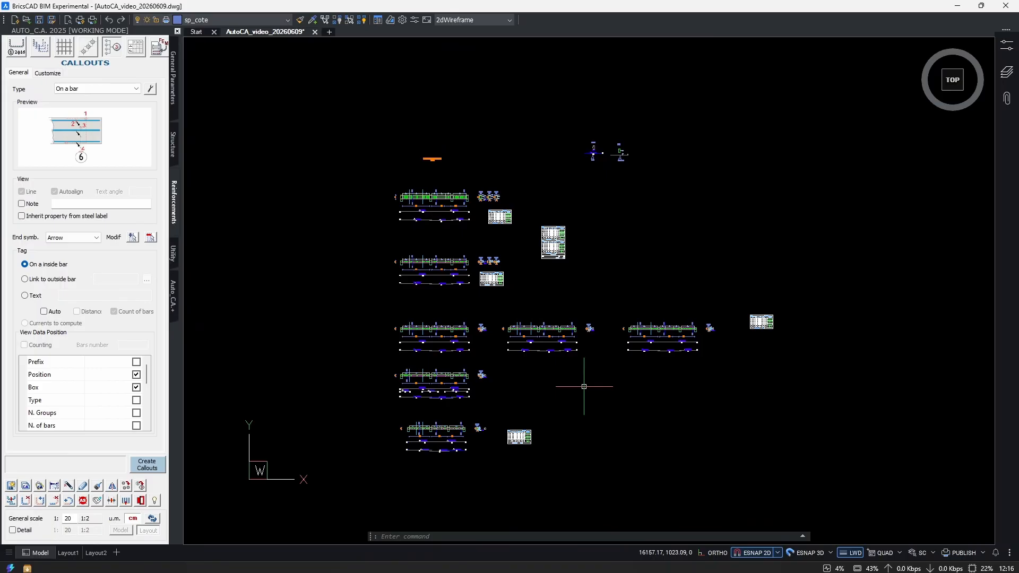
middle_drag(685, 396, 685, 388)
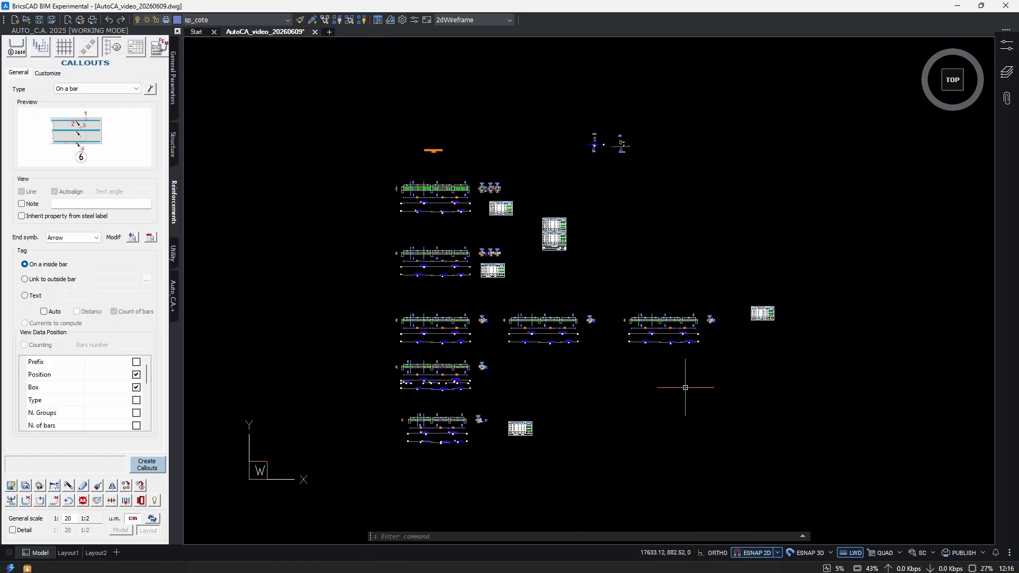